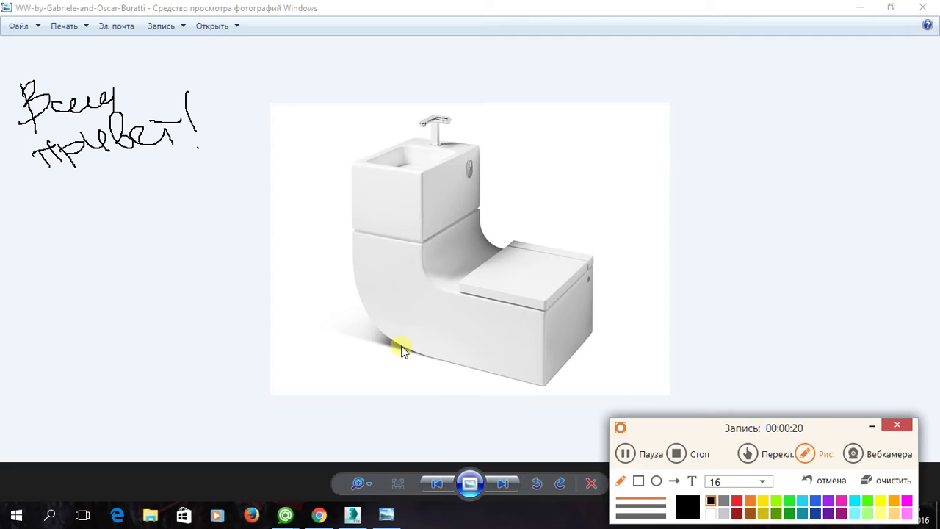
# Step: Sketch reference dimensions on the photo: the base width, plus sink heights of 50 and 30
pyautogui.moveTo(509, 365)
pyautogui.mouseDown()
pyautogui.moveTo(548, 376)
pyautogui.moveTo(537, 402)
pyautogui.mouseUp()
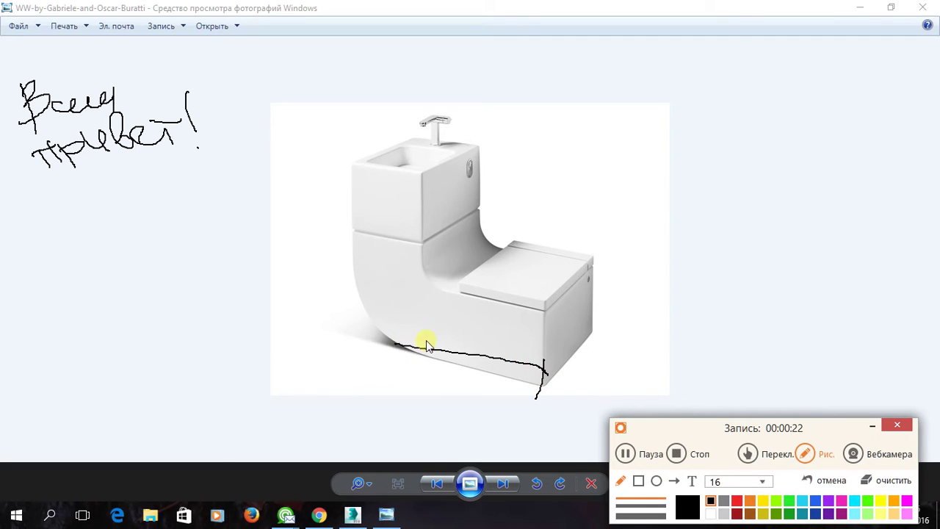
pyautogui.moveTo(435, 362); pyautogui.dragTo(441, 380)
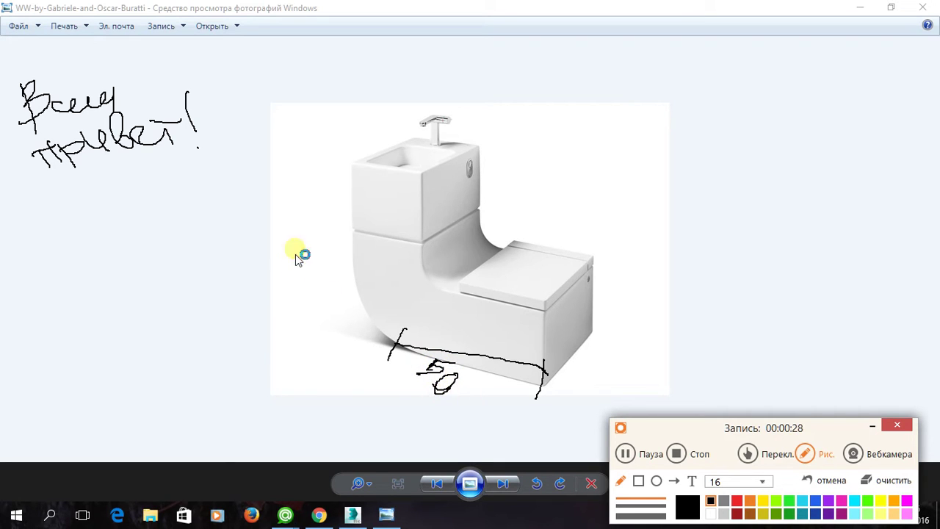
pyautogui.moveTo(337, 174)
pyautogui.mouseDown()
pyautogui.moveTo(343, 319)
pyautogui.moveTo(318, 321)
pyautogui.moveTo(292, 157)
pyautogui.mouseUp()
pyautogui.moveTo(307, 272); pyautogui.dragTo(318, 272)
pyautogui.moveTo(357, 235); pyautogui.dragTo(317, 232)
pyautogui.moveTo(288, 188)
pyautogui.mouseDown()
pyautogui.moveTo(287, 208)
pyautogui.moveTo(314, 190)
pyautogui.mouseUp()
# Step: Mark the toilet's depth and a height of 30, then clear all sketch marks
pyautogui.moveTo(445, 293)
pyautogui.mouseDown()
pyautogui.moveTo(547, 323)
pyautogui.moveTo(503, 321)
pyautogui.mouseUp()
pyautogui.moveTo(595, 251)
pyautogui.mouseDown()
pyautogui.moveTo(606, 336)
pyautogui.moveTo(595, 341)
pyautogui.mouseUp()
pyautogui.moveTo(604, 254)
pyautogui.mouseDown()
pyautogui.moveTo(588, 274)
pyautogui.moveTo(616, 282)
pyautogui.moveTo(651, 274)
pyautogui.mouseUp()
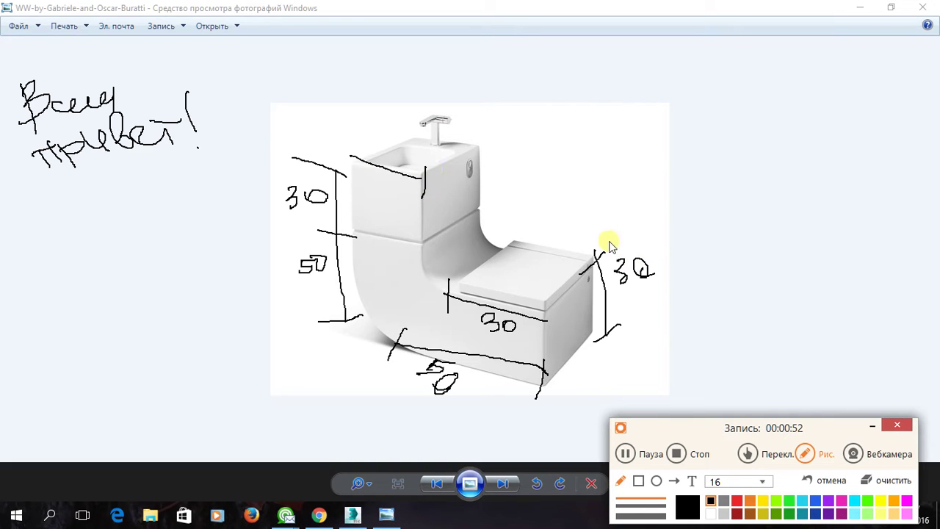
pyautogui.moveTo(641, 250)
pyautogui.mouseDown()
pyautogui.moveTo(643, 279)
pyautogui.moveTo(672, 246)
pyautogui.mouseUp()
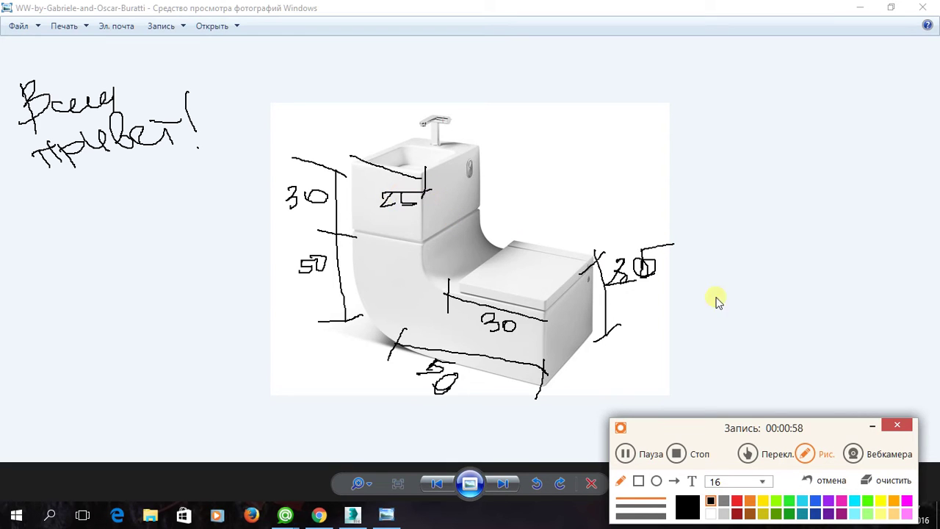
pyautogui.click(891, 481)
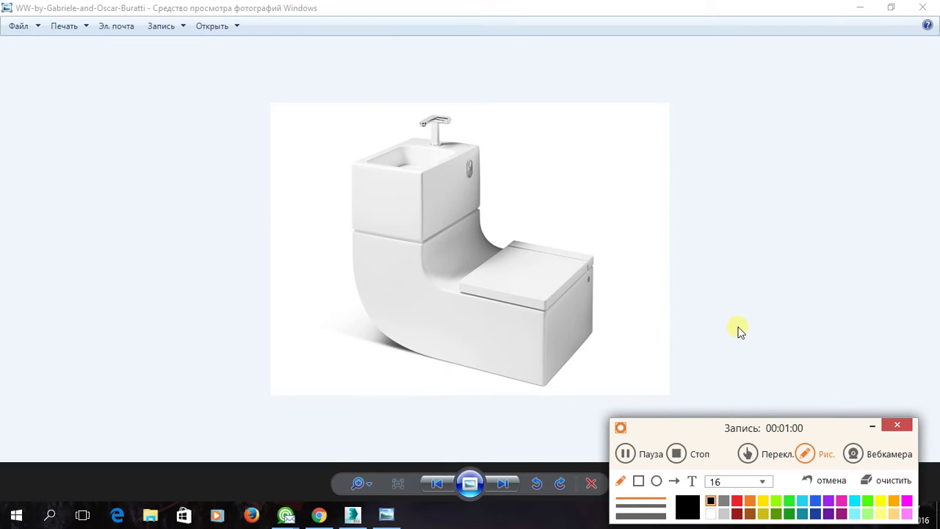
pyautogui.click(780, 460)
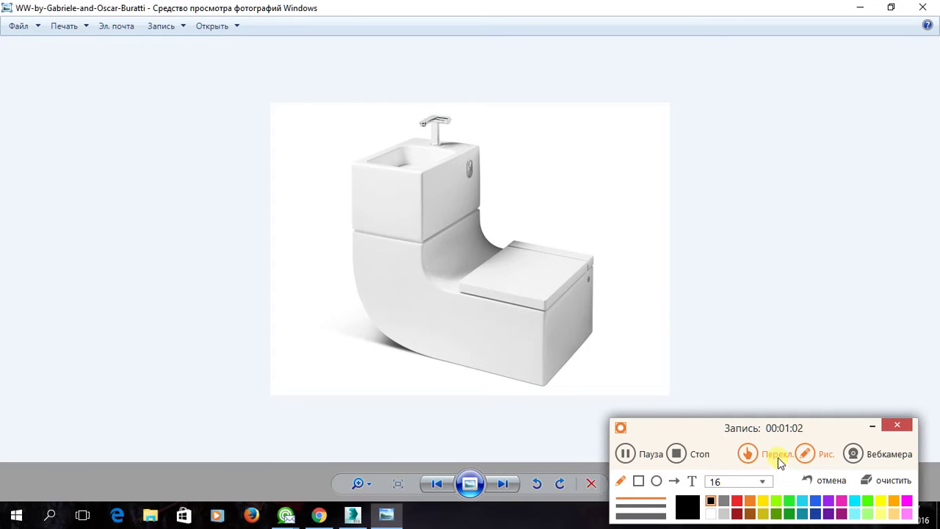
# Step: Draw a new box on the Perspective viewport grid
pyautogui.click(872, 426)
pyautogui.click(858, 8)
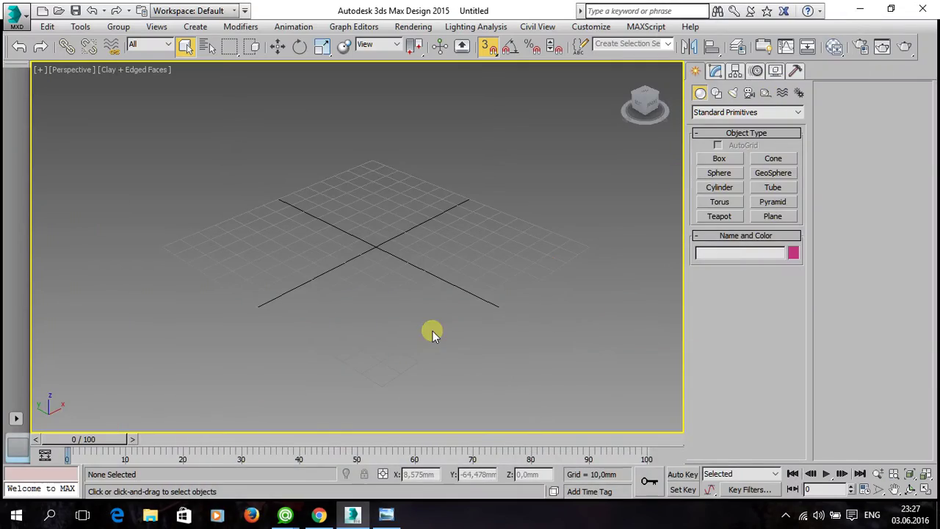
pyautogui.click(716, 158)
pyautogui.moveTo(284, 320); pyautogui.dragTo(318, 287, button='middle')
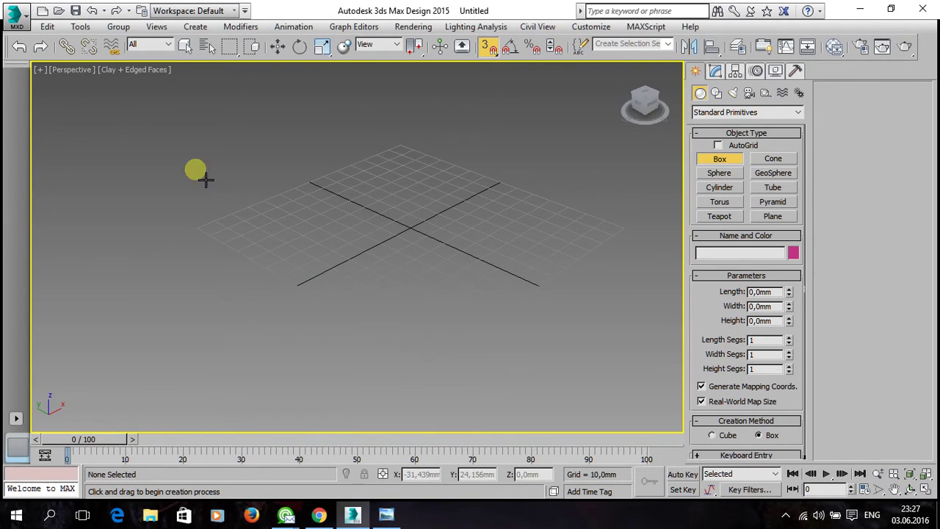
pyautogui.moveTo(405, 281); pyautogui.dragTo(301, 238)
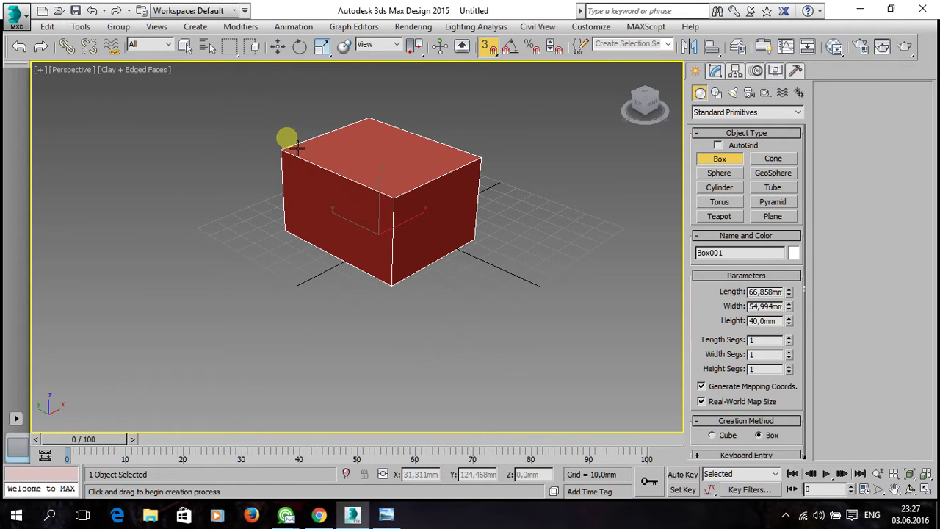
pyautogui.keyDown('alt'); pyautogui.moveTo(326, 210); pyautogui.dragTo(429, 353, button='middle'); pyautogui.keyUp('alt')
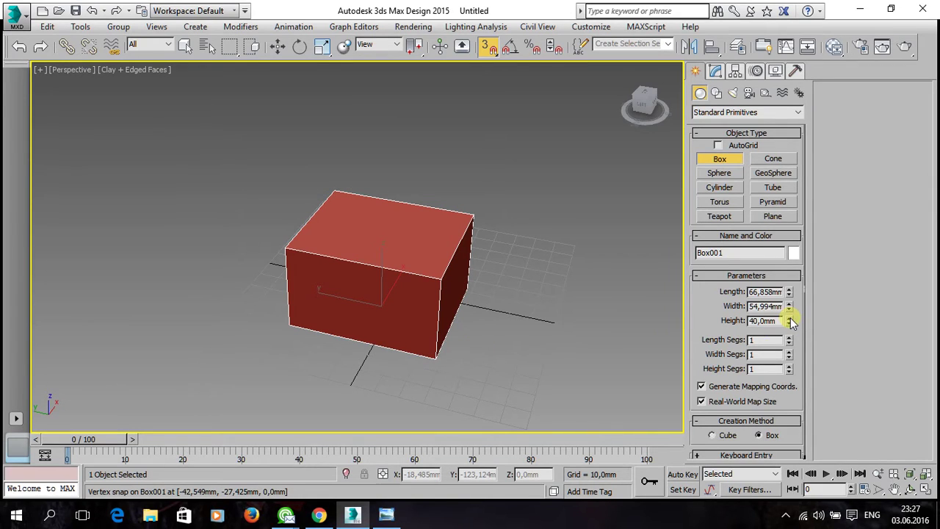
# Step: Size the box to Height 250, Width 300 and Length 500 mm, and recentre it
pyautogui.click(713, 320)
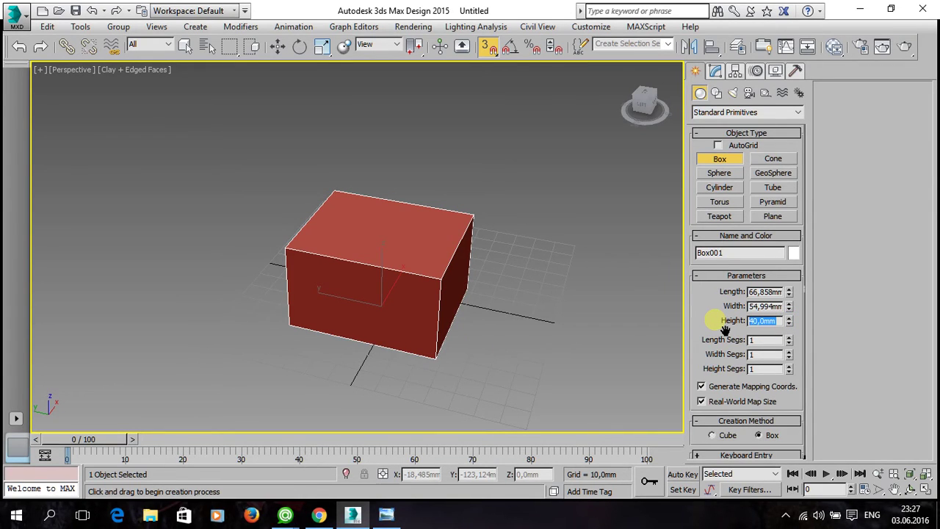
pyautogui.write('250')
pyautogui.press('Return')
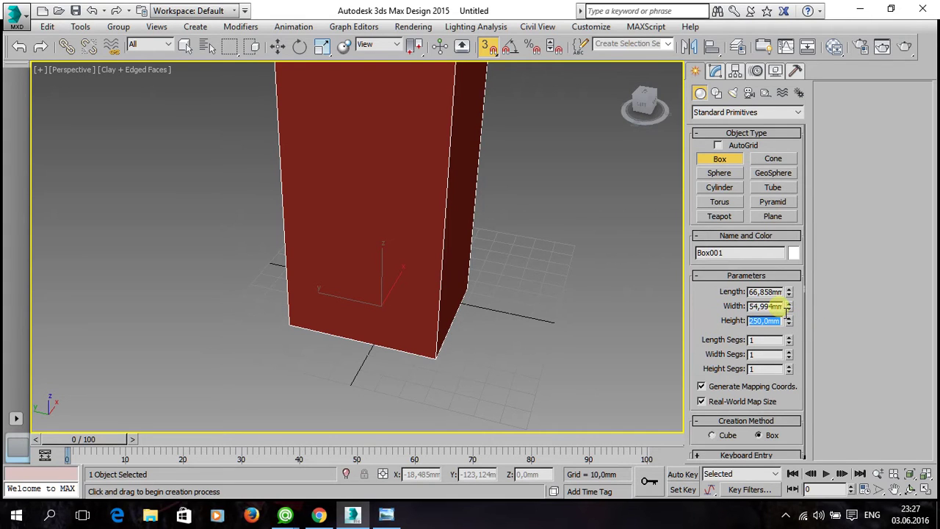
pyautogui.moveTo(790, 309); pyautogui.dragTo(771, 296)
pyautogui.doubleClick(768, 306)
pyautogui.write('1')
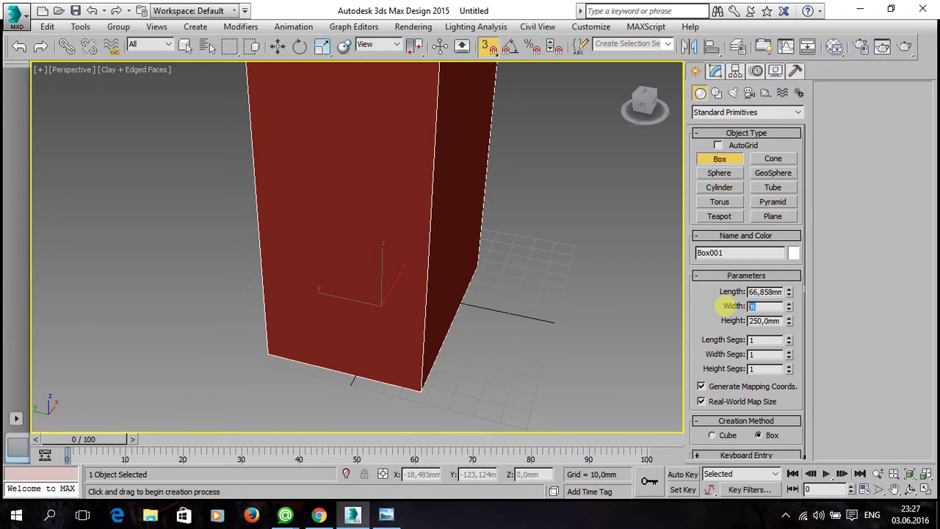
pyautogui.write('300')
pyautogui.press('Return')
pyautogui.doubleClick(763, 291)
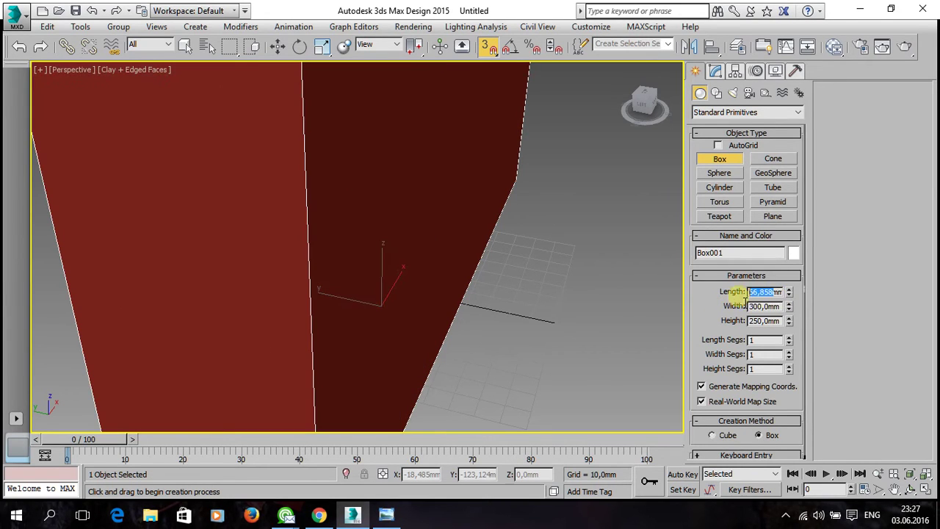
pyautogui.press('BackSpace')
pyautogui.moveTo(775, 297); pyautogui.dragTo(725, 301)
pyautogui.write('500')
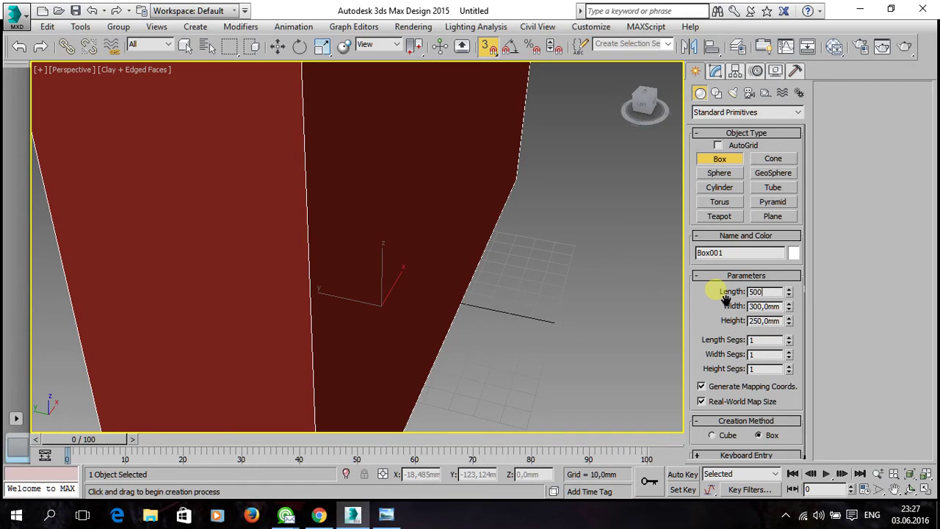
pyautogui.press('Return')
pyautogui.scroll(-2, 556, 275)
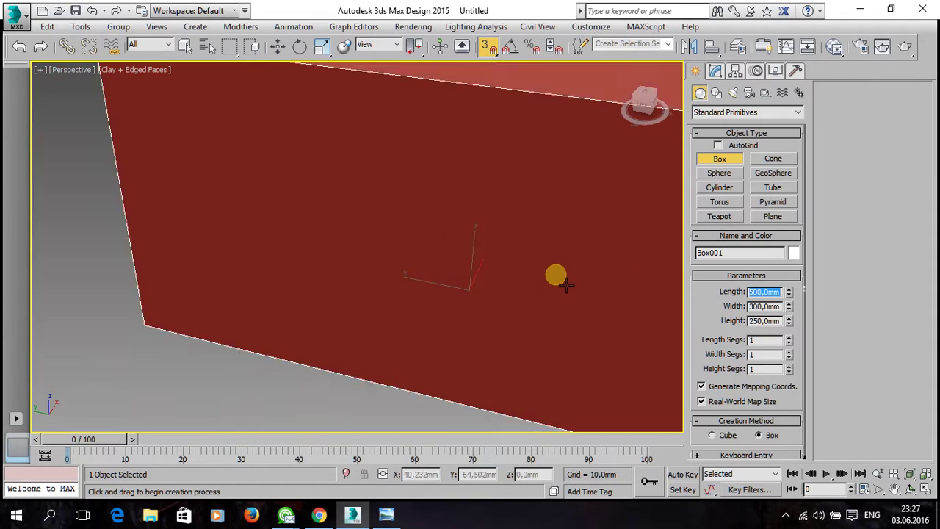
pyautogui.scroll(-3, 556, 275)
pyautogui.moveTo(574, 281); pyautogui.dragTo(485, 262, button='middle')
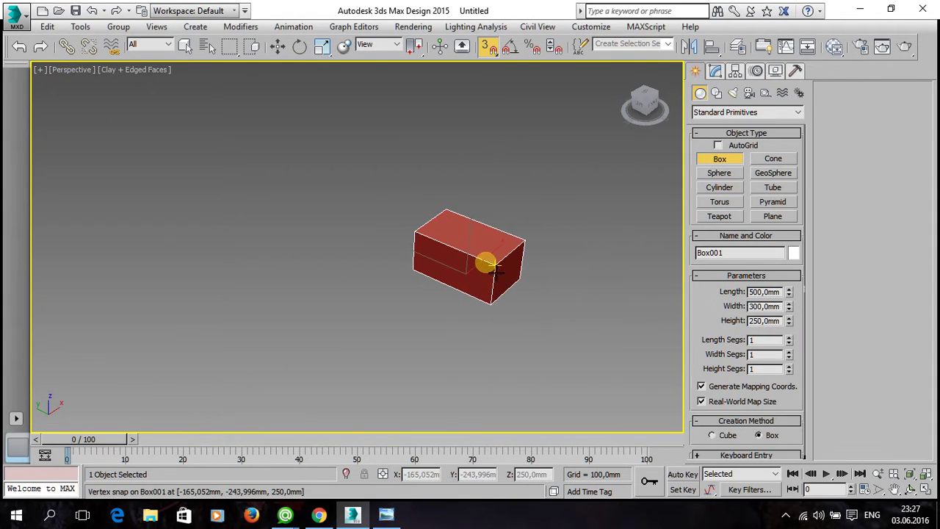
pyautogui.scroll(4, 484, 263)
# Step: Convert Box001 to an Editable Poly
pyautogui.press('w')
pyautogui.rightClick(450, 263)
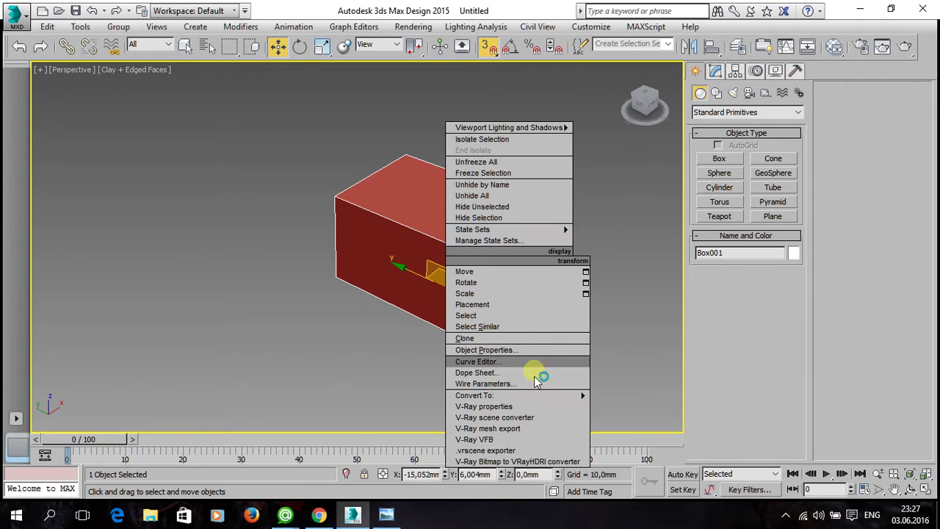
pyautogui.moveTo(475, 395)
pyautogui.click(611, 404)
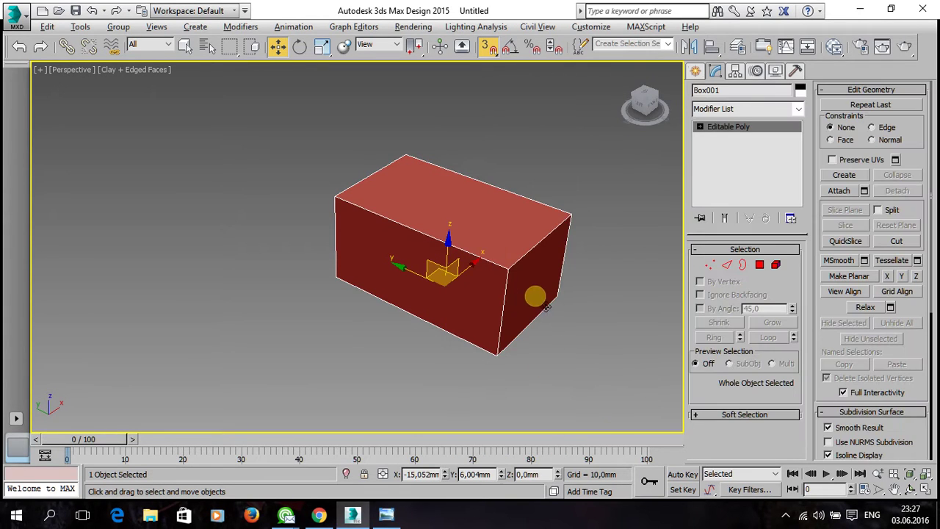
pyautogui.keyDown('alt'); pyautogui.moveTo(534, 293); pyautogui.dragTo(688, 279, button='middle'); pyautogui.keyUp('alt')
# Step: Connect the four length edges to add a dividing edge loop, and slide it into place
pyautogui.press('2')
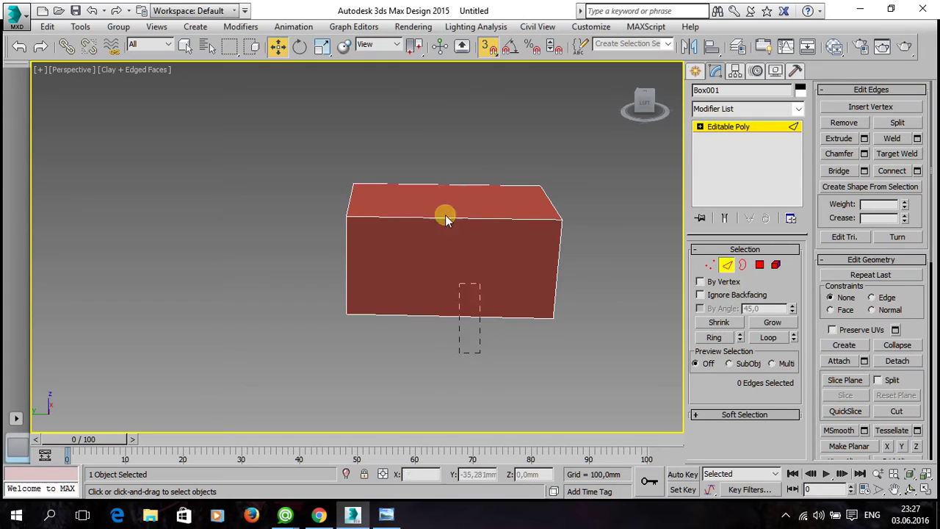
pyautogui.moveTo(443, 214); pyautogui.dragTo(474, 134)
pyautogui.click(916, 171)
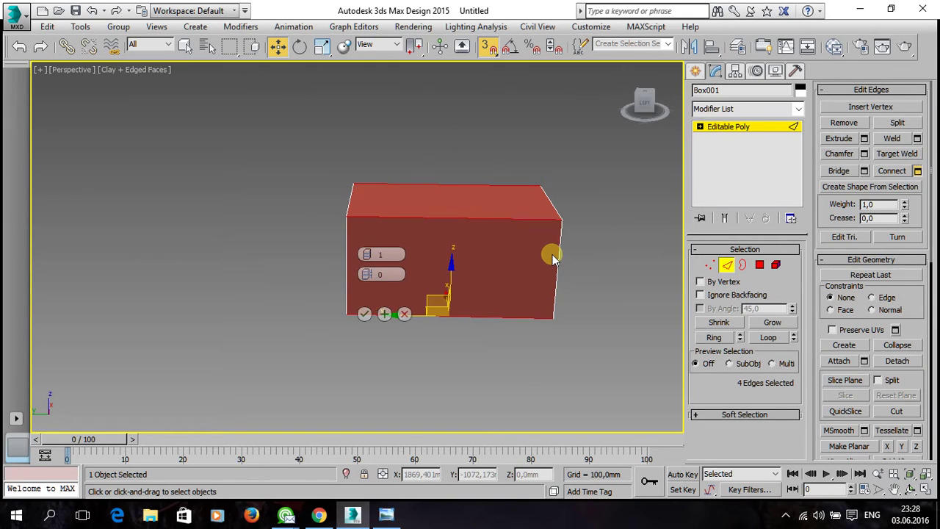
pyautogui.keyDown('alt'); pyautogui.moveTo(552, 252); pyautogui.dragTo(539, 258, button='middle'); pyautogui.keyUp('alt')
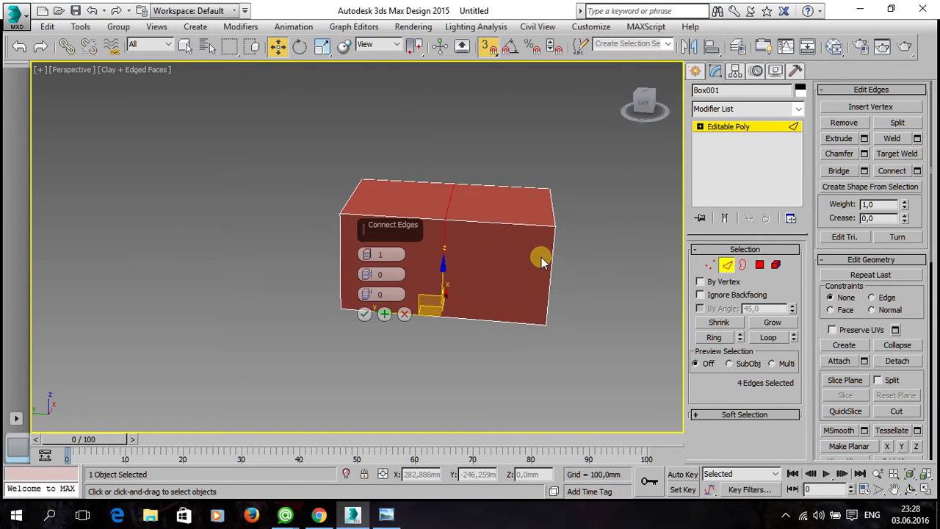
pyautogui.click(364, 314)
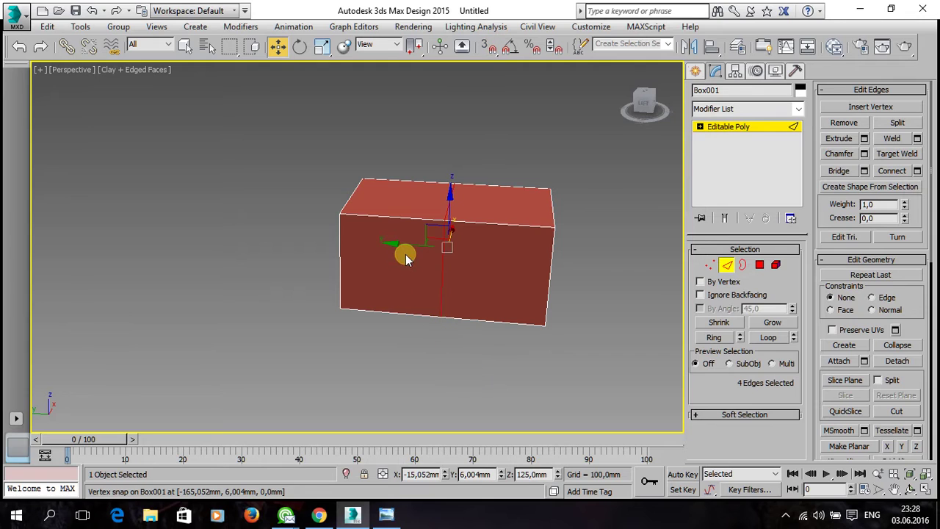
pyautogui.moveTo(405, 247); pyautogui.dragTo(409, 257)
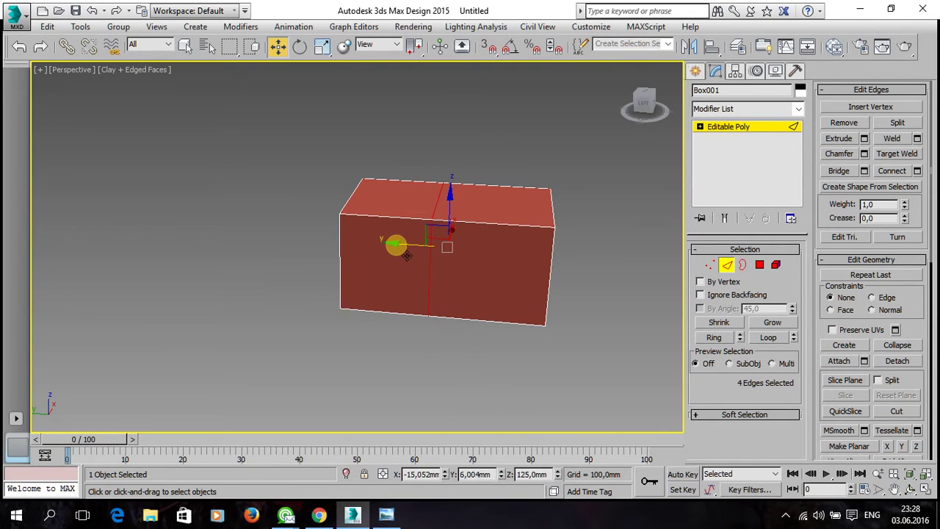
# Step: Extrude the left half's top polygon upward by 250 mm
pyautogui.click(760, 265)
pyautogui.click(402, 213)
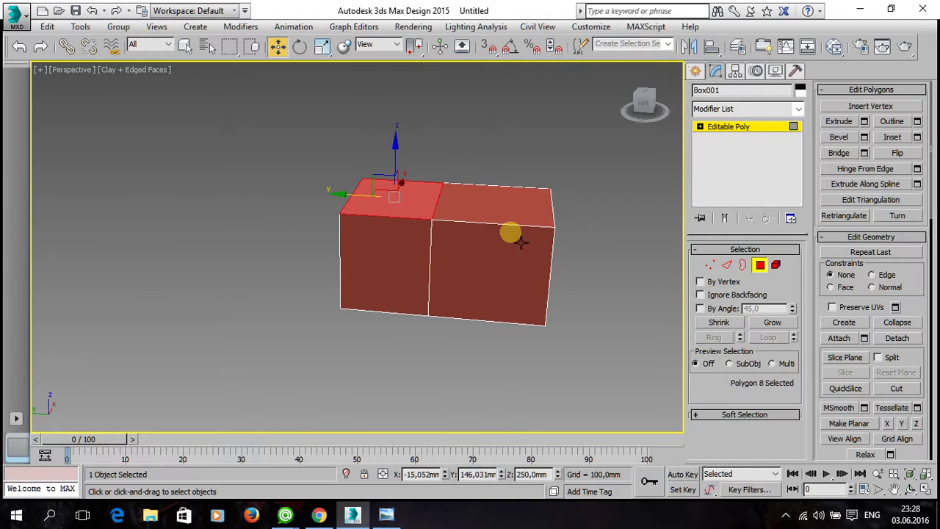
pyautogui.click(864, 121)
pyautogui.moveTo(571, 185)
pyautogui.keyDown('alt'); pyautogui.mouseDown(button='middle')
pyautogui.moveTo(493, 242)
pyautogui.moveTo(399, 272)
pyautogui.mouseUp(button='middle'); pyautogui.keyUp('alt')
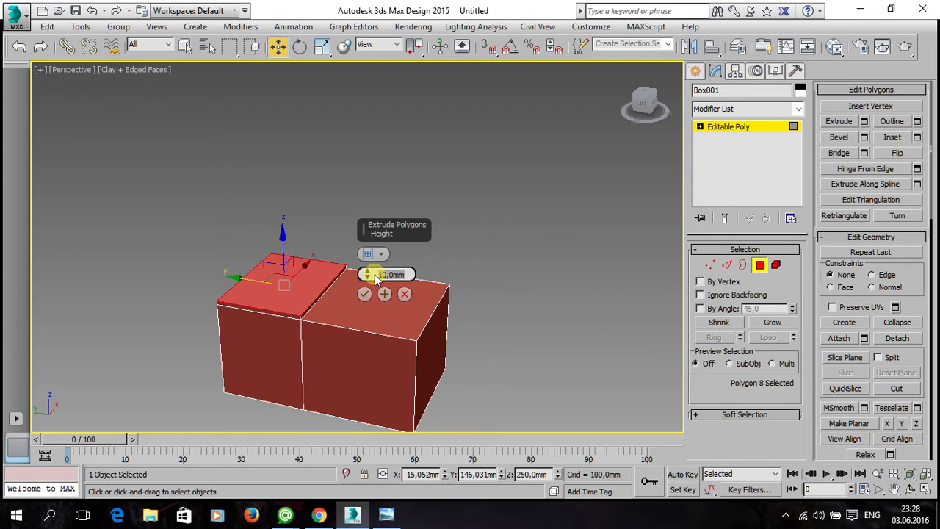
pyautogui.write('250')
pyautogui.press('Return')
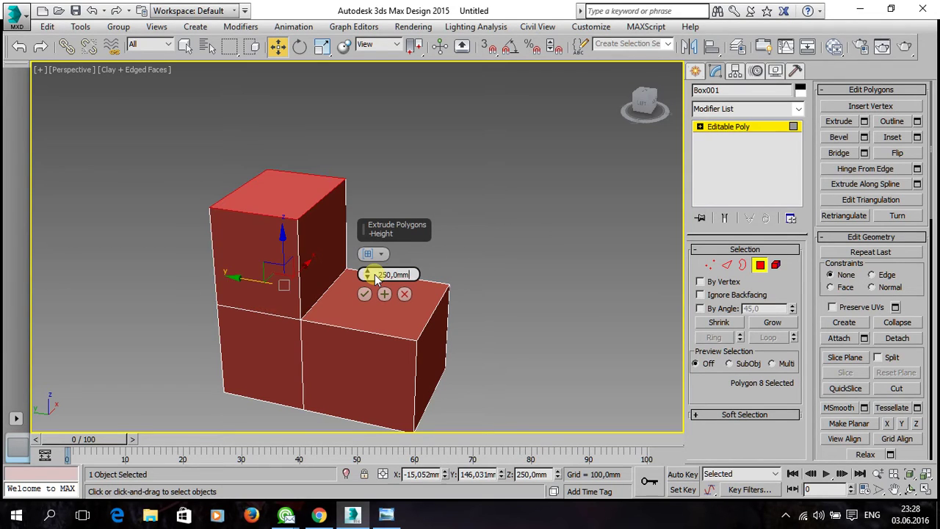
pyautogui.click(363, 295)
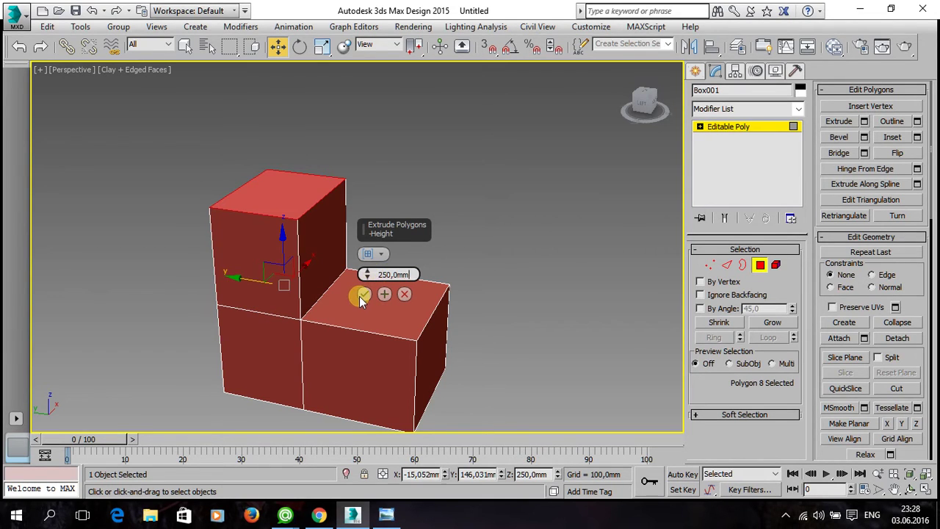
pyautogui.click(363, 296)
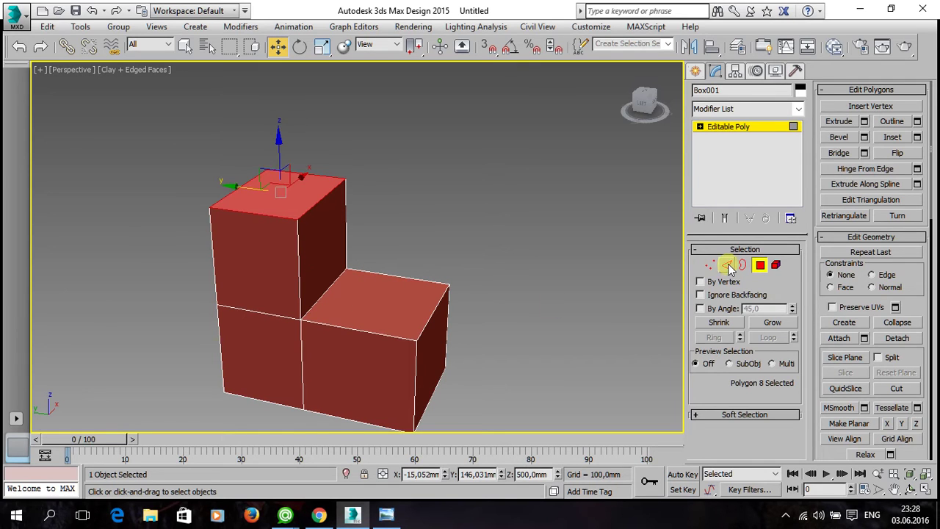
pyautogui.click(727, 265)
pyautogui.moveTo(315, 298)
pyautogui.keyDown('alt'); pyautogui.mouseDown(button='middle')
pyautogui.moveTo(384, 314)
pyautogui.moveTo(417, 335)
pyautogui.mouseUp(button='middle'); pyautogui.keyUp('alt')
pyautogui.keyDown('alt'); pyautogui.moveTo(482, 311); pyautogui.dragTo(490, 289, button='middle'); pyautogui.keyUp('alt')
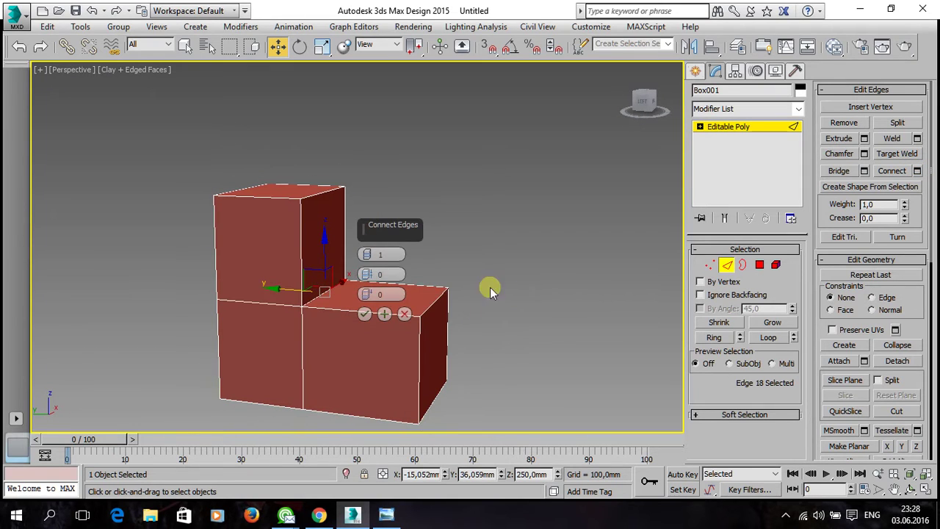
pyautogui.click(404, 314)
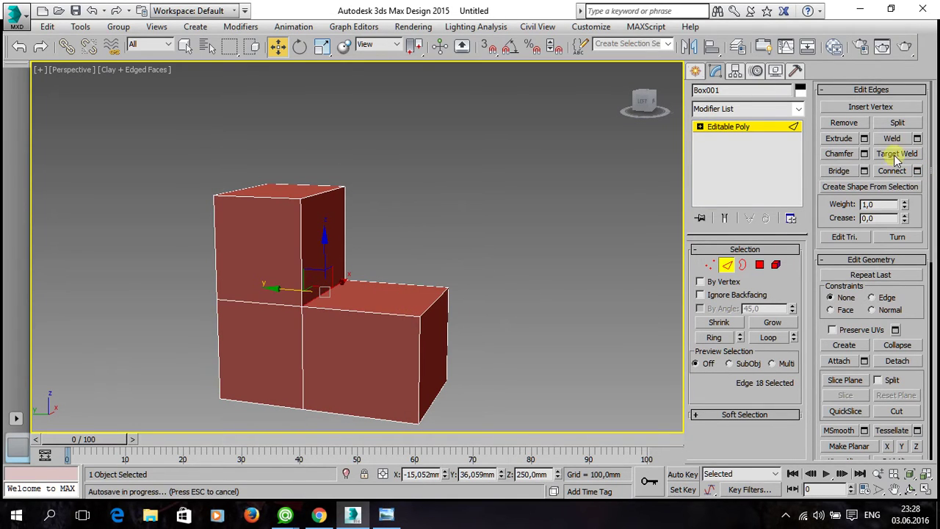
pyautogui.click(866, 154)
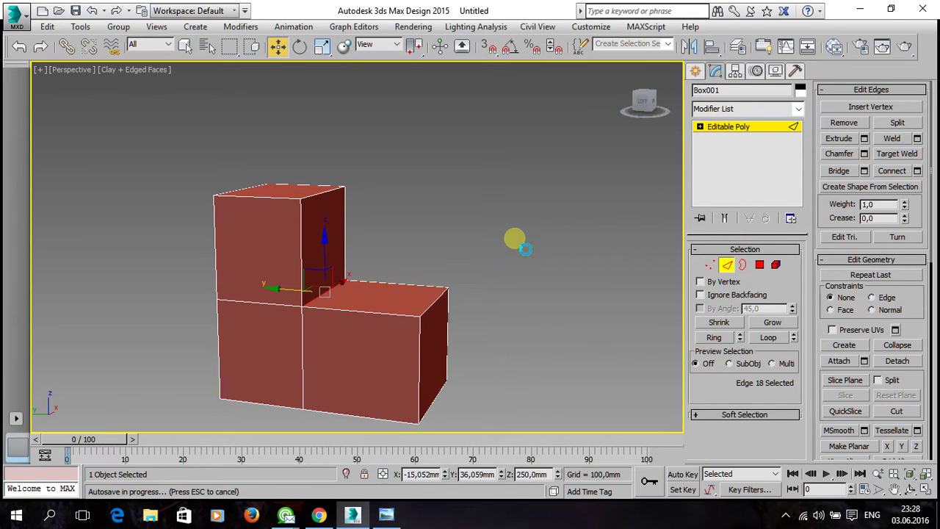
pyautogui.keyDown('alt'); pyautogui.moveTo(439, 296); pyautogui.dragTo(419, 300, button='middle'); pyautogui.keyUp('alt')
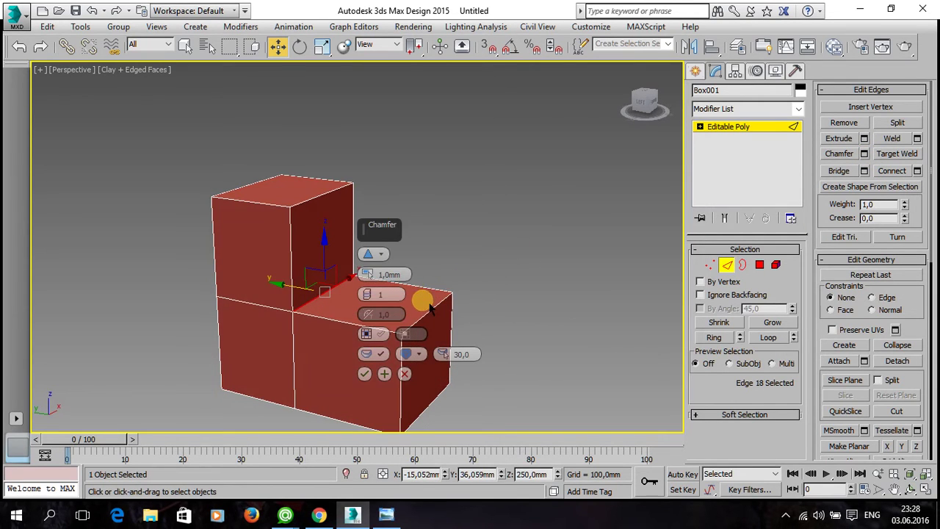
pyautogui.moveTo(369, 273)
pyautogui.mouseDown()
pyautogui.moveTo(360, 74)
pyautogui.moveTo(524, 210)
pyautogui.mouseUp()
pyautogui.scroll(3, 553, 239)
pyautogui.scroll(4, 536, 252)
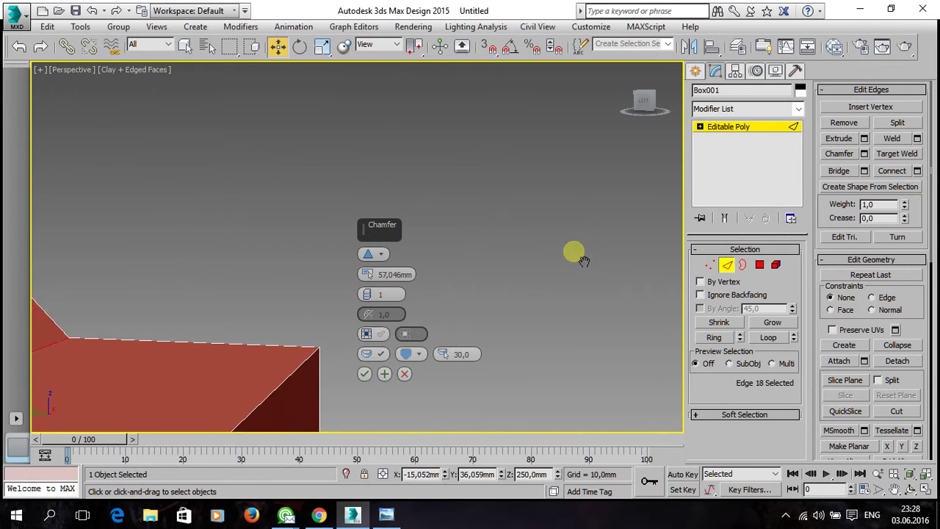
pyautogui.scroll(-4, 572, 249)
pyautogui.keyDown('alt'); pyautogui.moveTo(520, 264); pyautogui.dragTo(541, 252, button='middle'); pyautogui.keyUp('alt')
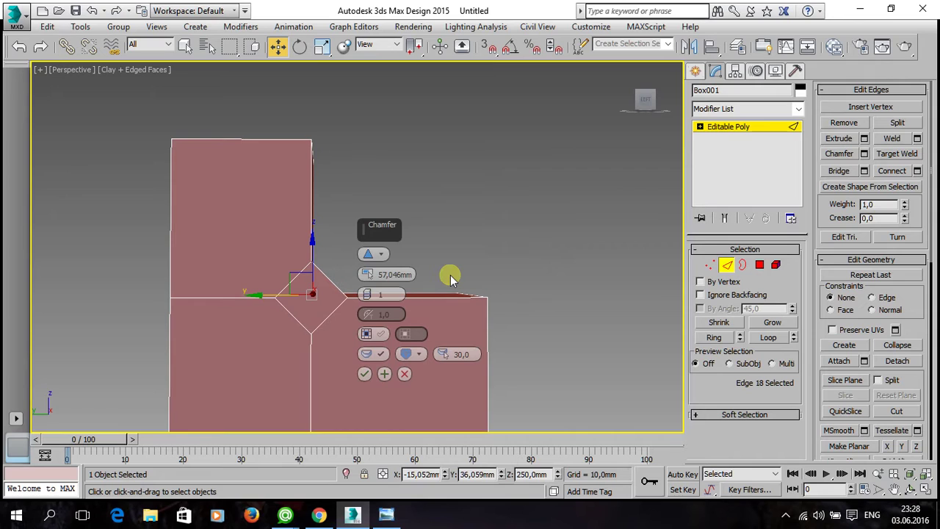
pyautogui.moveTo(368, 294); pyautogui.dragTo(367, 291)
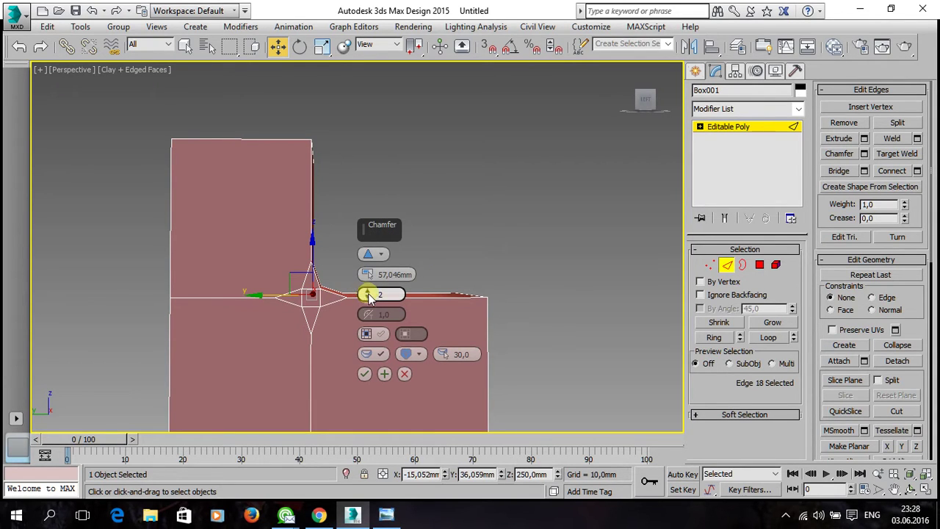
pyautogui.moveTo(562, 310)
pyautogui.keyDown('alt'); pyautogui.mouseDown(button='middle')
pyautogui.moveTo(509, 346)
pyautogui.moveTo(443, 357)
pyautogui.moveTo(394, 318)
pyautogui.moveTo(336, 310)
pyautogui.moveTo(346, 334)
pyautogui.mouseUp(button='middle'); pyautogui.keyUp('alt')
pyautogui.click(365, 375)
pyautogui.moveTo(363, 371)
pyautogui.keyDown('alt'); pyautogui.mouseDown(button='middle')
pyautogui.moveTo(420, 330)
pyautogui.moveTo(535, 363)
pyautogui.moveTo(512, 379)
pyautogui.moveTo(500, 340)
pyautogui.mouseUp(button='middle'); pyautogui.keyUp('alt')
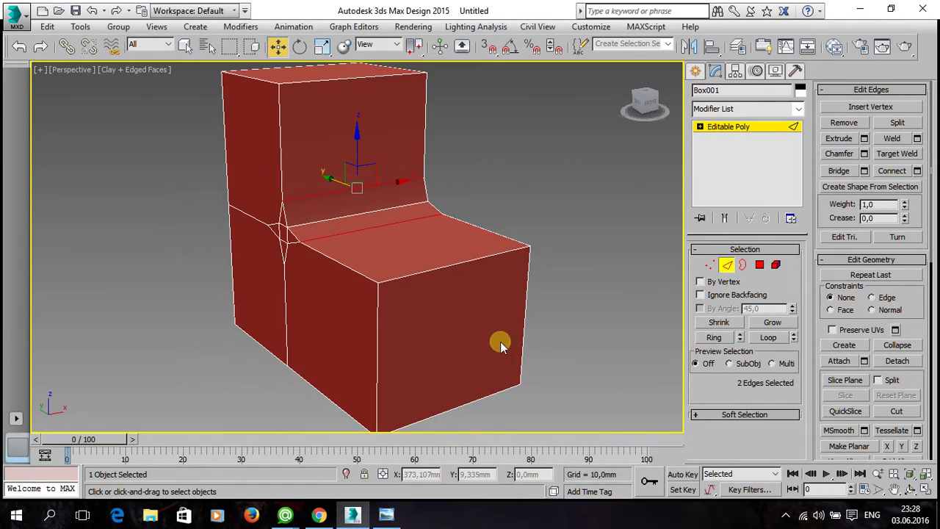
pyautogui.click(387, 514)
pyautogui.click(387, 514)
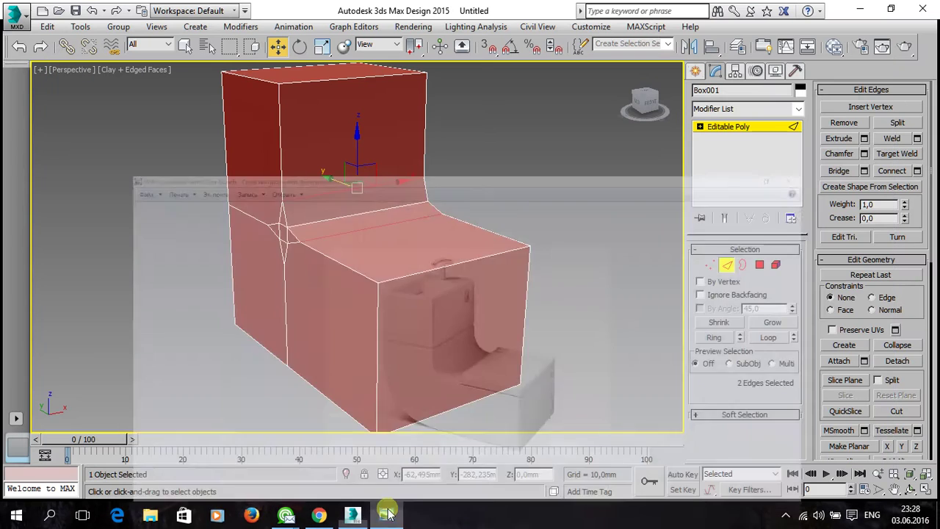
# Step: Redo the inner corner chamfer with 3 connect edge segments
pyautogui.hotkey('ctrl', 'z')
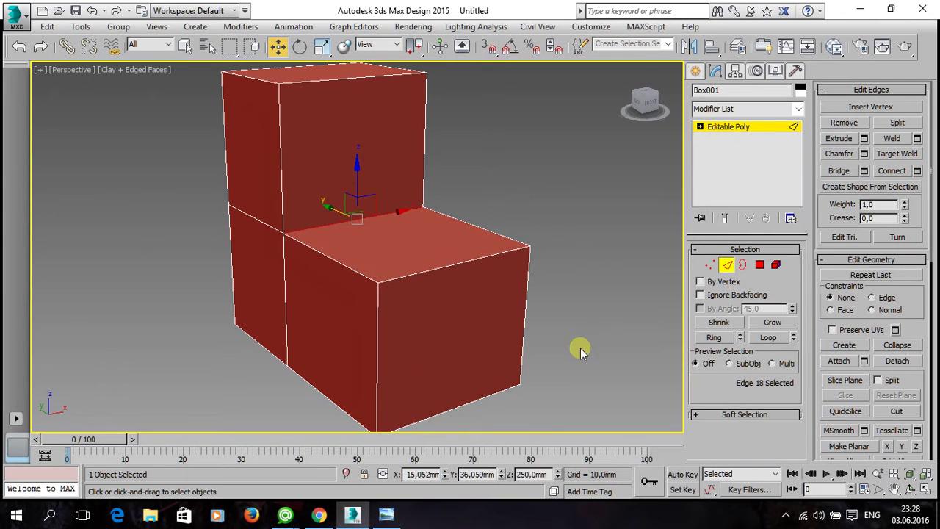
pyautogui.press(';')
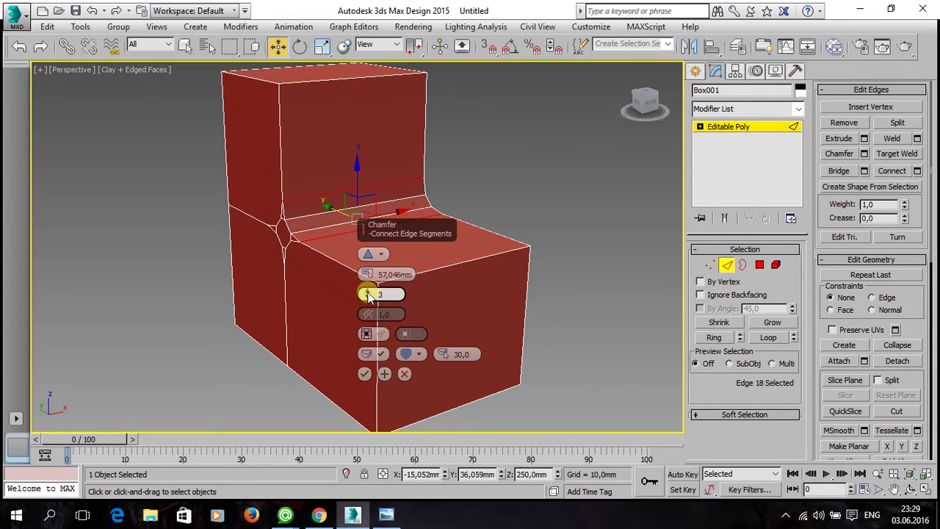
pyautogui.click(365, 373)
# Step: Connect the ring edges across the chamfered corner with 2 segments pinched to 93
pyautogui.moveTo(355, 324)
pyautogui.keyDown('alt'); pyautogui.mouseDown(button='middle')
pyautogui.moveTo(439, 313)
pyautogui.moveTo(466, 296)
pyautogui.moveTo(354, 344)
pyautogui.moveTo(342, 330)
pyautogui.moveTo(405, 337)
pyautogui.mouseUp(button='middle'); pyautogui.keyUp('alt')
pyautogui.click(344, 428)
pyautogui.moveTo(381, 406)
pyautogui.mouseDown()
pyautogui.moveTo(321, 125)
pyautogui.moveTo(331, 95)
pyautogui.mouseUp()
pyautogui.hotkey('ctrl', 'shift', 'e')
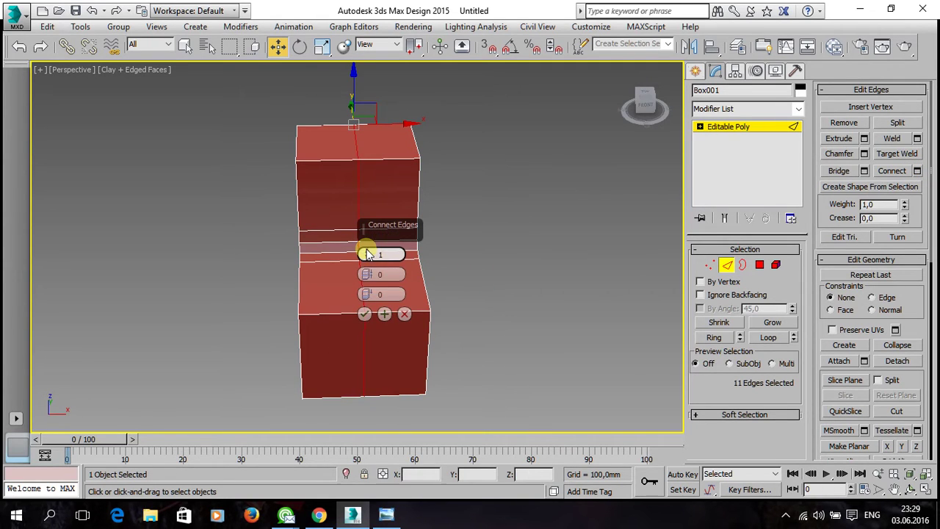
pyautogui.moveTo(369, 275); pyautogui.dragTo(419, 50)
pyautogui.click(385, 274)
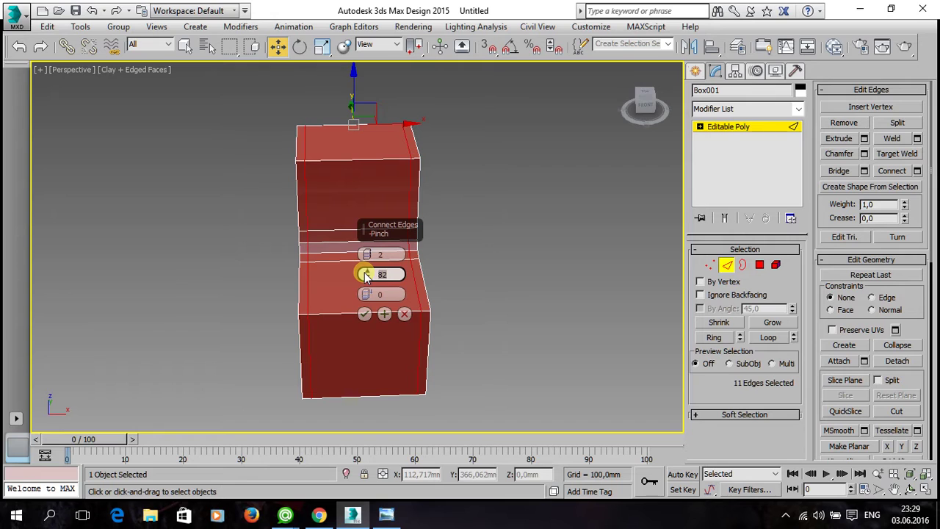
pyautogui.write('93')
pyautogui.press('Return')
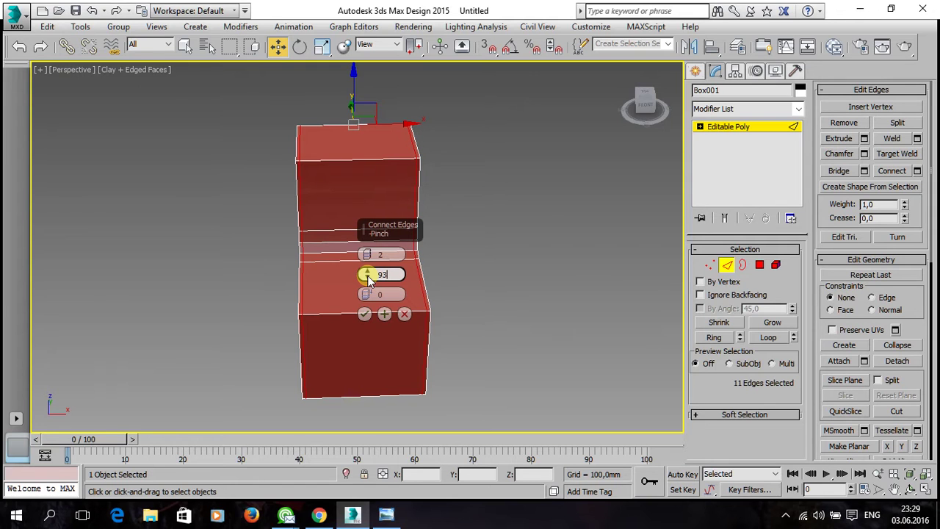
pyautogui.press('Return')
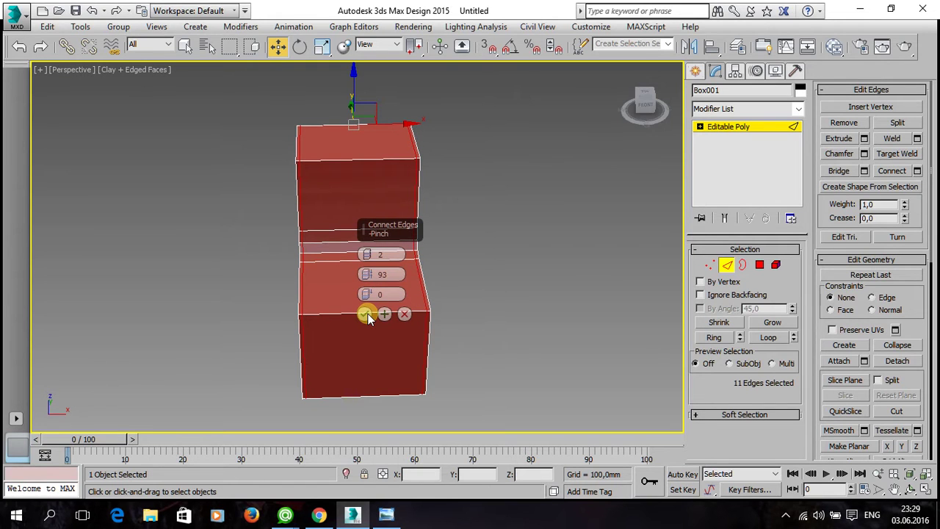
pyautogui.click(365, 315)
# Step: Select edges across the lower block, then undo the last two edits
pyautogui.moveTo(357, 321)
pyautogui.keyDown('alt'); pyautogui.mouseDown(button='middle')
pyautogui.moveTo(384, 344)
pyautogui.moveTo(409, 315)
pyautogui.moveTo(331, 340)
pyautogui.moveTo(431, 316)
pyautogui.moveTo(416, 312)
pyautogui.mouseUp(button='middle'); pyautogui.keyUp('alt')
pyautogui.moveTo(534, 315); pyautogui.dragTo(183, 286)
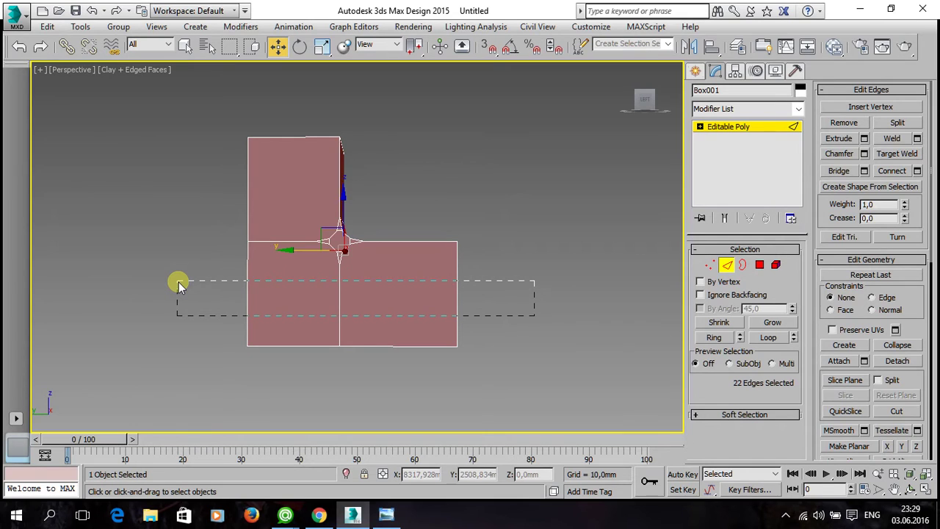
pyautogui.moveTo(178, 285); pyautogui.dragTo(178, 284)
pyautogui.keyDown('alt'); pyautogui.moveTo(336, 321); pyautogui.dragTo(279, 351, button='middle'); pyautogui.keyUp('alt')
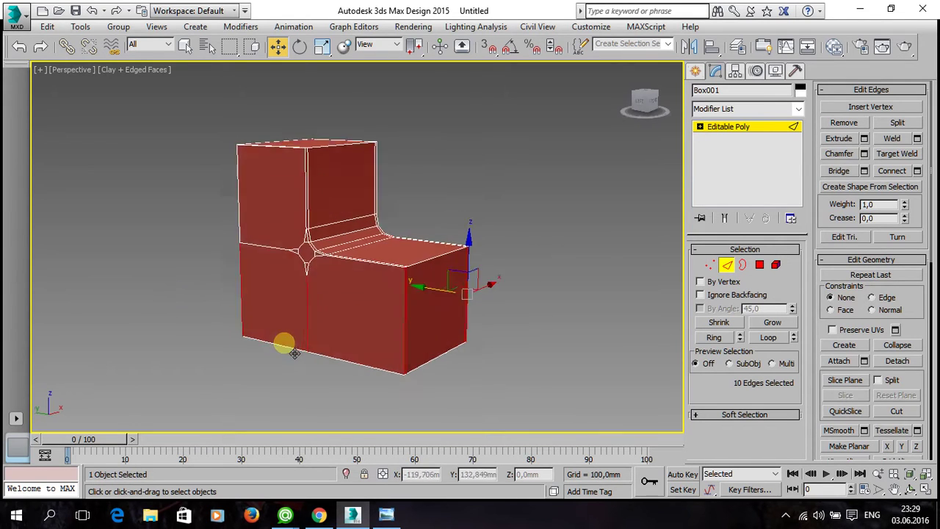
pyautogui.doubleClick(279, 350)
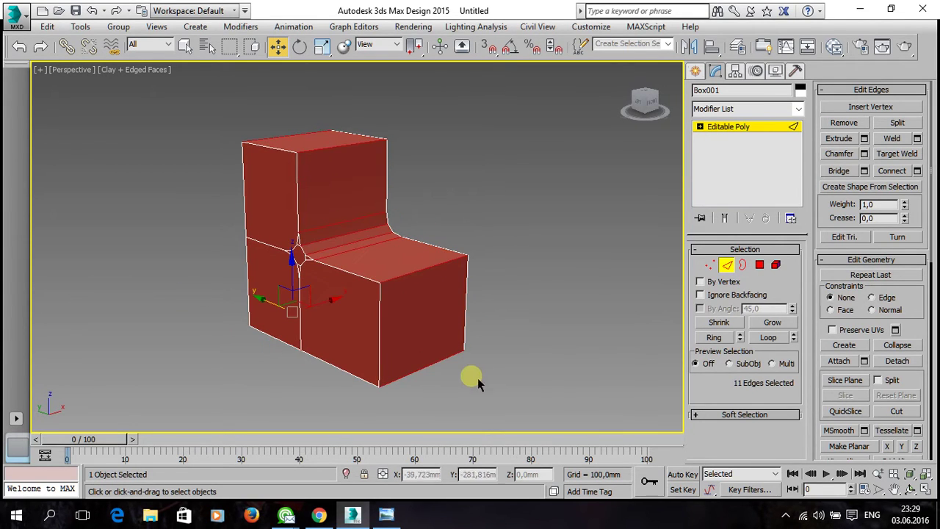
pyautogui.click(96, 15)
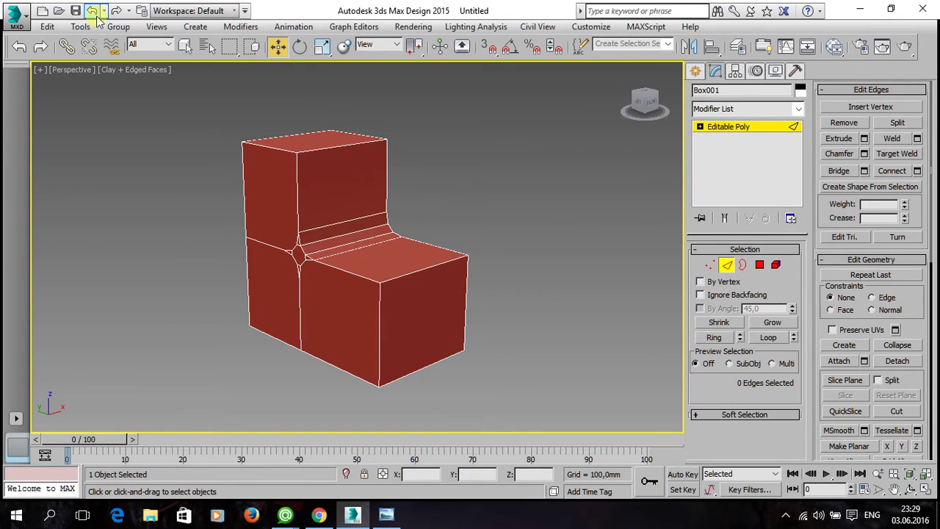
pyautogui.click(95, 15)
# Step: Connect the front block's vertical edges with pinched support loops
pyautogui.keyDown('alt'); pyautogui.moveTo(321, 296); pyautogui.dragTo(308, 285, button='middle'); pyautogui.keyUp('alt')
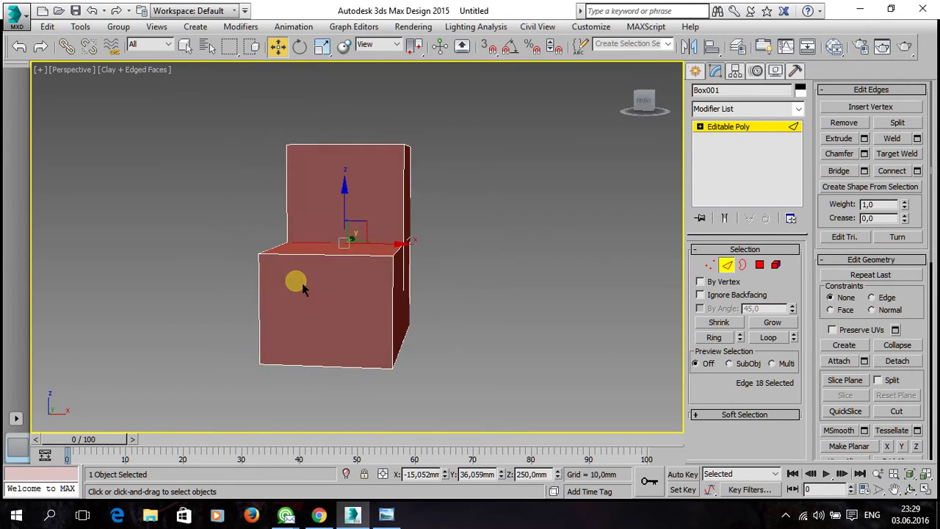
pyautogui.click(367, 259)
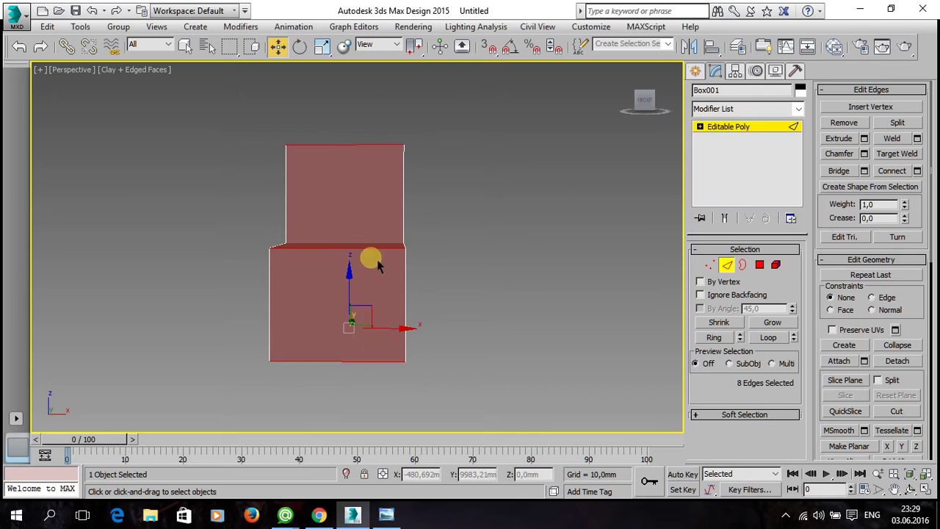
pyautogui.keyDown('alt'); pyautogui.moveTo(367, 259); pyautogui.dragTo(455, 243, button='middle'); pyautogui.keyUp('alt')
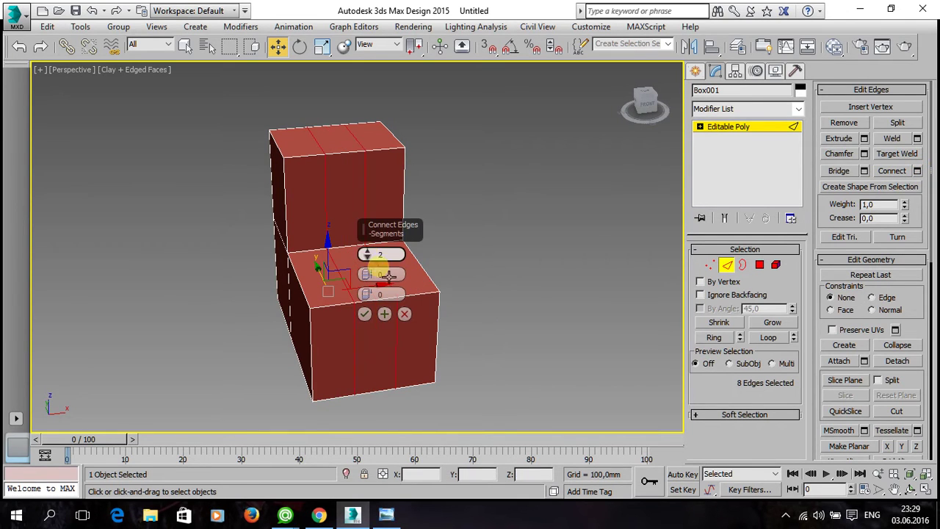
pyautogui.moveTo(372, 254); pyautogui.dragTo(395, 66)
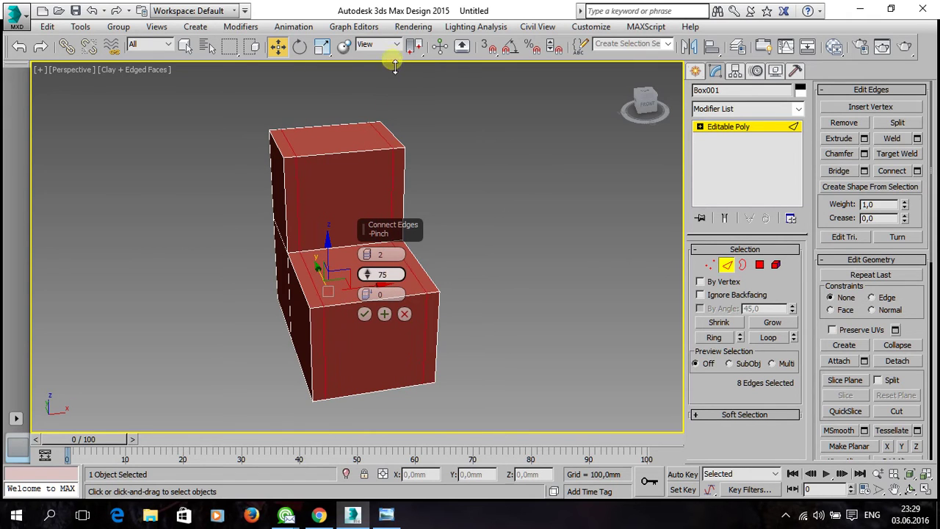
pyautogui.moveTo(399, 24); pyautogui.dragTo(404, 116)
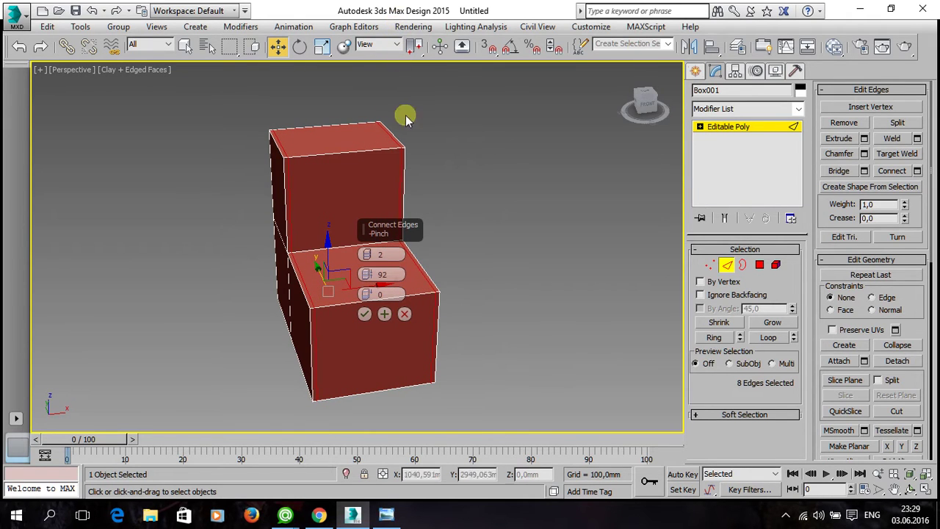
pyautogui.click(365, 314)
# Step: Add support loops pinched to 92 across the lower left block's vertical edges
pyautogui.press('l')
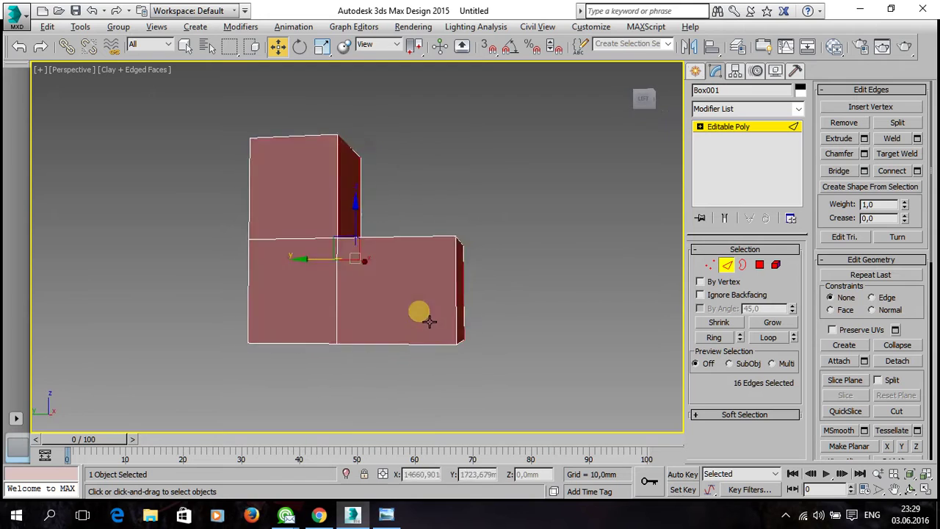
pyautogui.moveTo(547, 320)
pyautogui.mouseDown()
pyautogui.moveTo(183, 268)
pyautogui.moveTo(167, 287)
pyautogui.mouseUp()
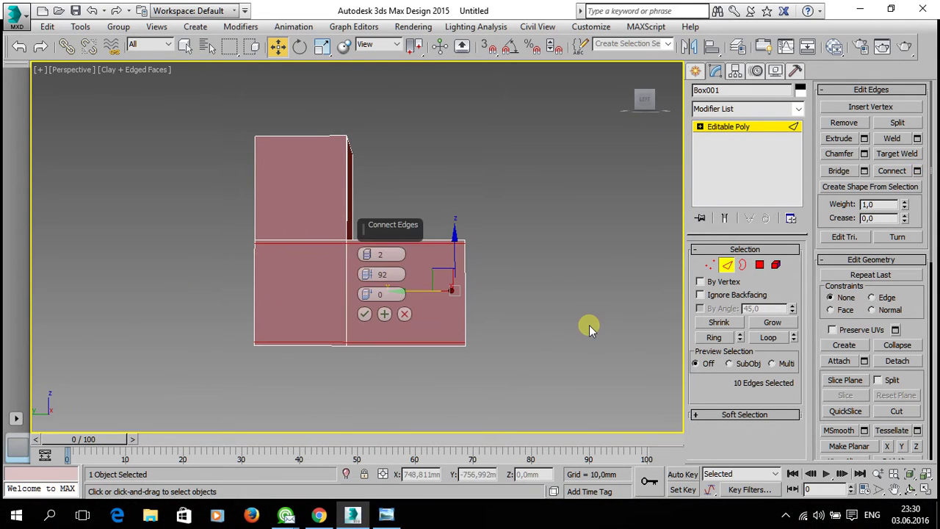
pyautogui.click(366, 314)
pyautogui.moveTo(390, 329)
pyautogui.keyDown('alt'); pyautogui.mouseDown(button='middle')
pyautogui.moveTo(414, 398)
pyautogui.moveTo(345, 432)
pyautogui.moveTo(439, 379)
pyautogui.moveTo(429, 389)
pyautogui.moveTo(307, 383)
pyautogui.mouseUp(button='middle'); pyautogui.keyUp('alt')
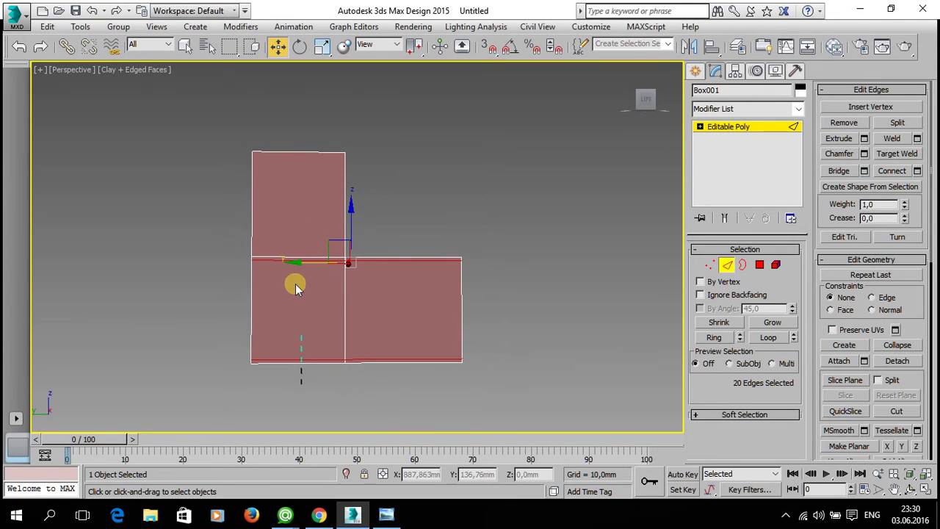
pyautogui.moveTo(280, 105); pyautogui.dragTo(280, 105)
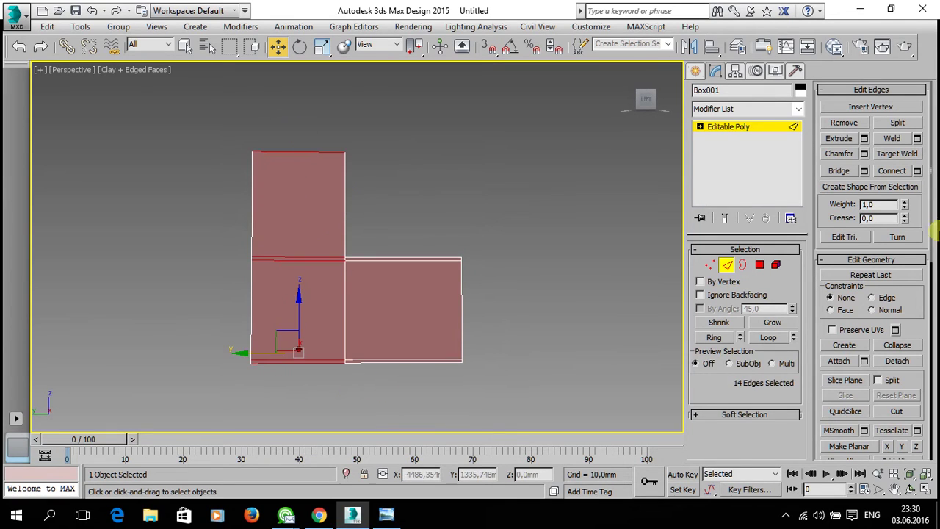
pyautogui.click(918, 171)
pyautogui.moveTo(382, 274); pyautogui.dragTo(452, 340)
pyautogui.click(362, 314)
# Step: Reselect the left box's edges and connect them with a new edge loop
pyautogui.moveTo(363, 317)
pyautogui.keyDown('alt'); pyautogui.mouseDown(button='middle')
pyautogui.moveTo(335, 374)
pyautogui.moveTo(346, 384)
pyautogui.moveTo(413, 388)
pyautogui.moveTo(562, 349)
pyautogui.moveTo(335, 340)
pyautogui.moveTo(367, 338)
pyautogui.moveTo(290, 354)
pyautogui.moveTo(277, 345)
pyautogui.moveTo(382, 370)
pyautogui.moveTo(443, 331)
pyautogui.moveTo(396, 331)
pyautogui.mouseUp(button='middle'); pyautogui.keyUp('alt')
pyautogui.moveTo(81, 301); pyautogui.dragTo(80, 302)
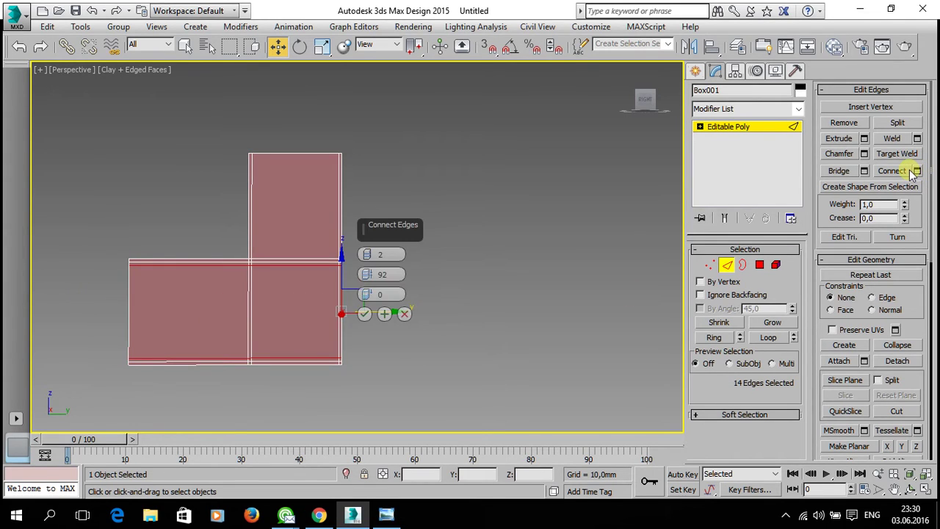
pyautogui.click(404, 313)
pyautogui.click(430, 343)
pyautogui.moveTo(337, 380)
pyautogui.keyDown('alt'); pyautogui.mouseDown(button='middle')
pyautogui.moveTo(431, 382)
pyautogui.moveTo(361, 390)
pyautogui.moveTo(239, 376)
pyautogui.mouseUp(button='middle'); pyautogui.keyUp('alt')
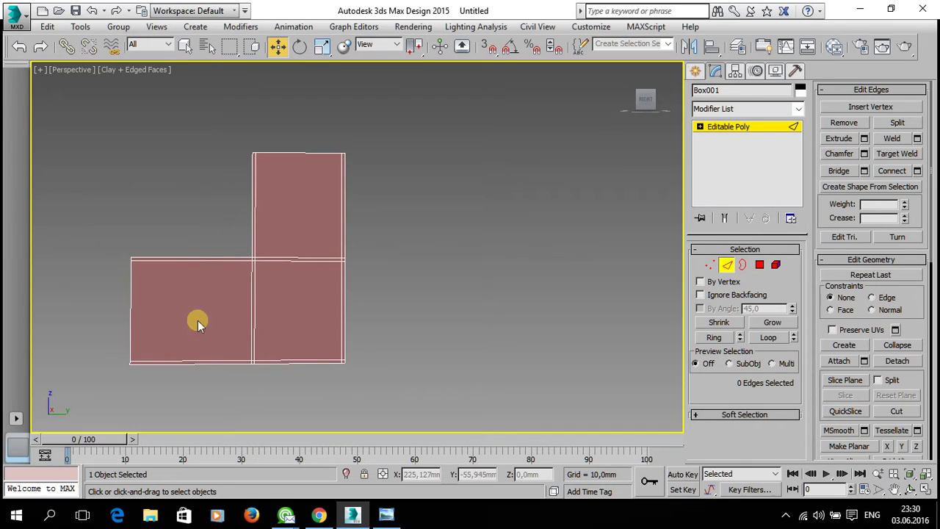
pyautogui.moveTo(198, 321); pyautogui.dragTo(186, 198)
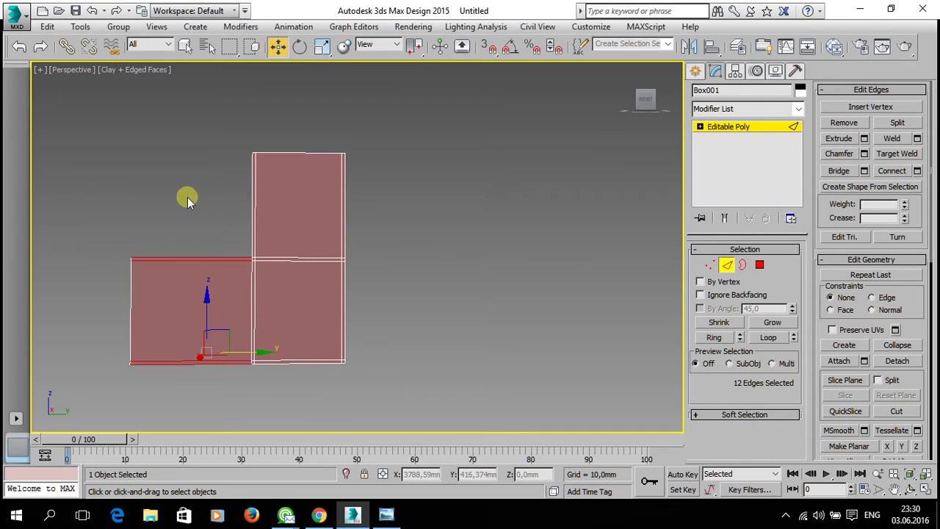
pyautogui.click(917, 171)
pyautogui.click(363, 314)
# Step: Enable Use NURMS Subdivision with Display Iterations set to 2
pyautogui.click(195, 401)
pyautogui.moveTo(197, 400)
pyautogui.keyDown('alt'); pyautogui.mouseDown(button='middle')
pyautogui.moveTo(384, 434)
pyautogui.moveTo(288, 389)
pyautogui.mouseUp(button='middle'); pyautogui.keyUp('alt')
pyautogui.scroll(4, 202, 266)
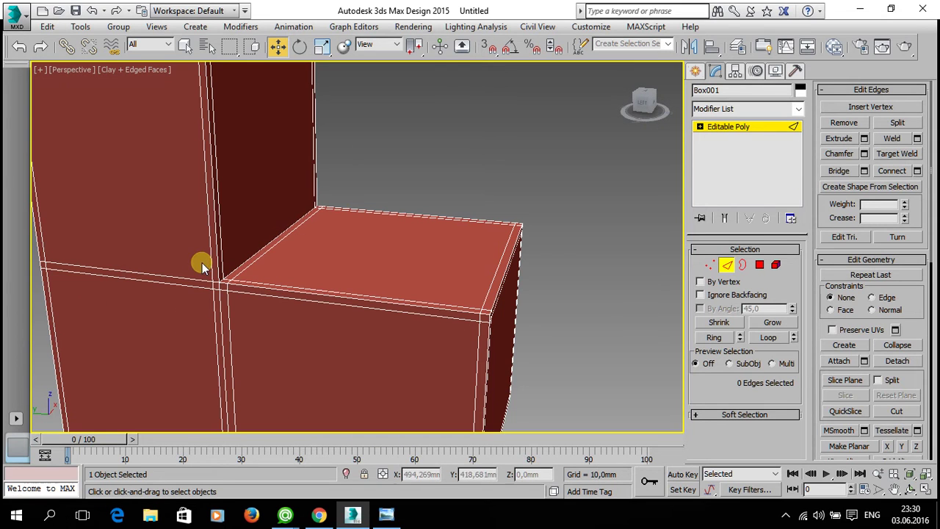
pyautogui.moveTo(922, 396); pyautogui.dragTo(854, 78)
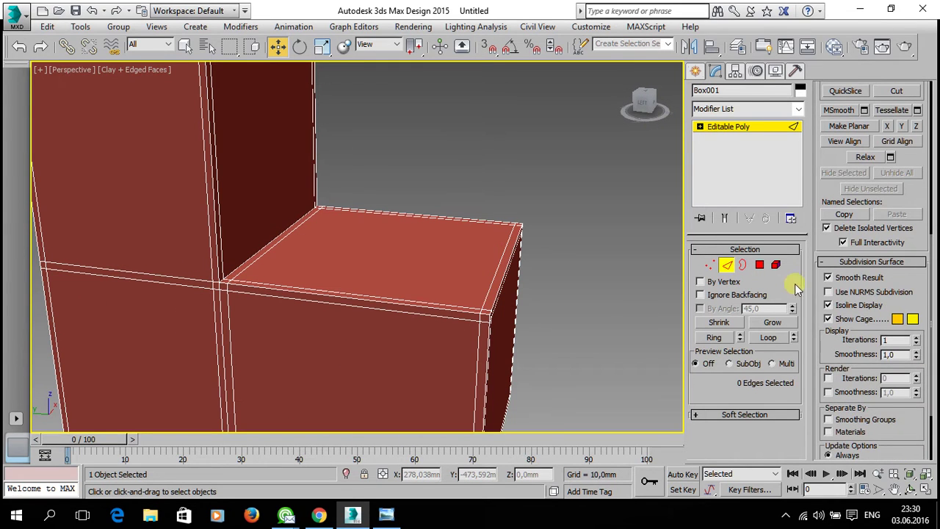
pyautogui.click(829, 295)
pyautogui.click(886, 343)
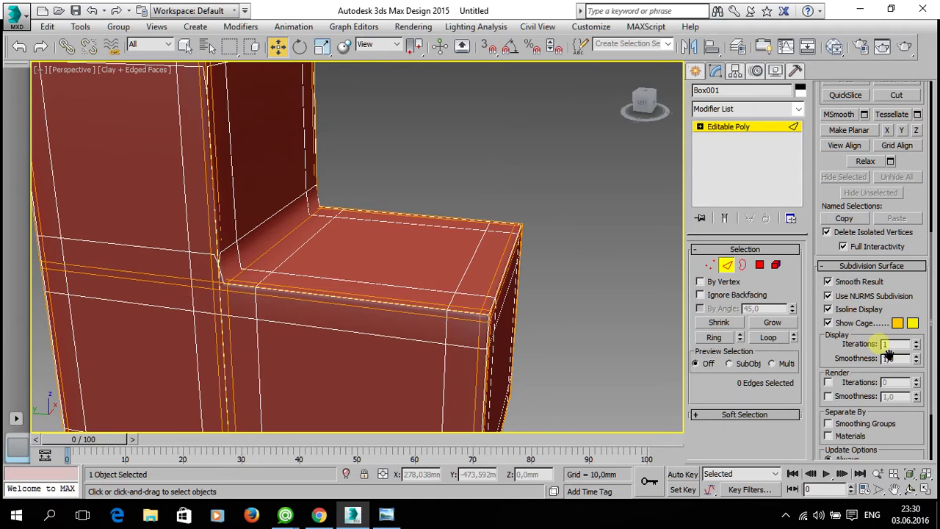
pyautogui.scroll(2, 430, 316)
pyautogui.scroll(2, 225, 259)
pyautogui.scroll(3, 225, 260)
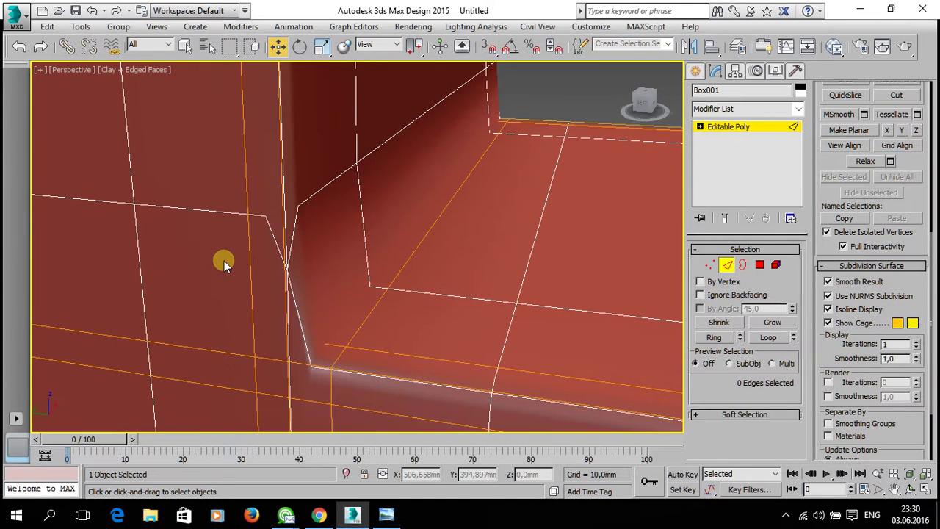
pyautogui.scroll(-2, 318, 313)
pyautogui.scroll(-1, 314, 313)
pyautogui.scroll(-1, 312, 313)
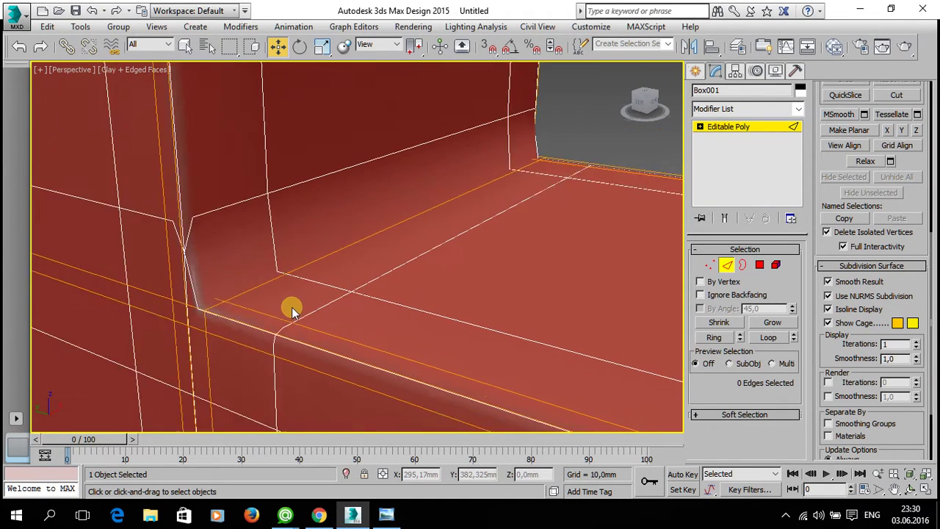
pyautogui.scroll(-1, 310, 313)
pyautogui.click(917, 341)
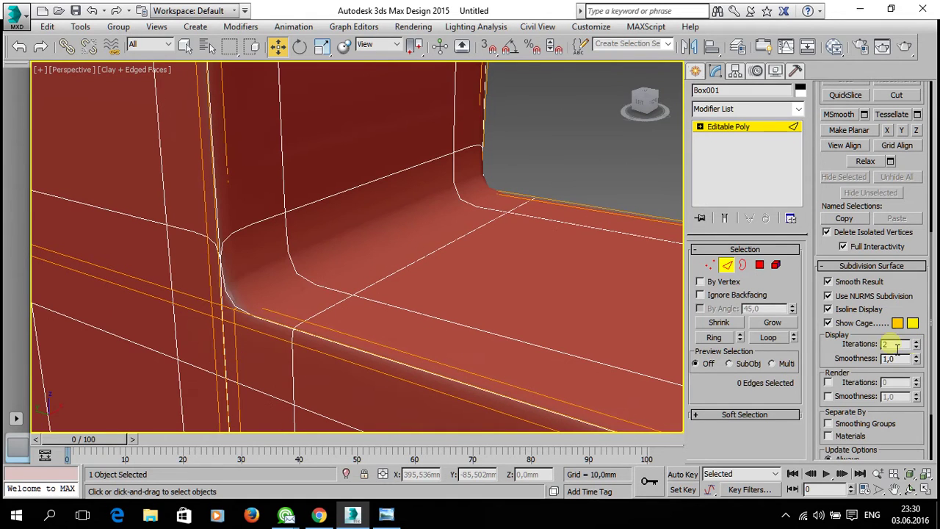
# Step: Orbit around the smoothed chair to inspect its rounded edges
pyautogui.keyDown('alt'); pyautogui.moveTo(474, 298); pyautogui.dragTo(426, 308, button='middle'); pyautogui.keyUp('alt')
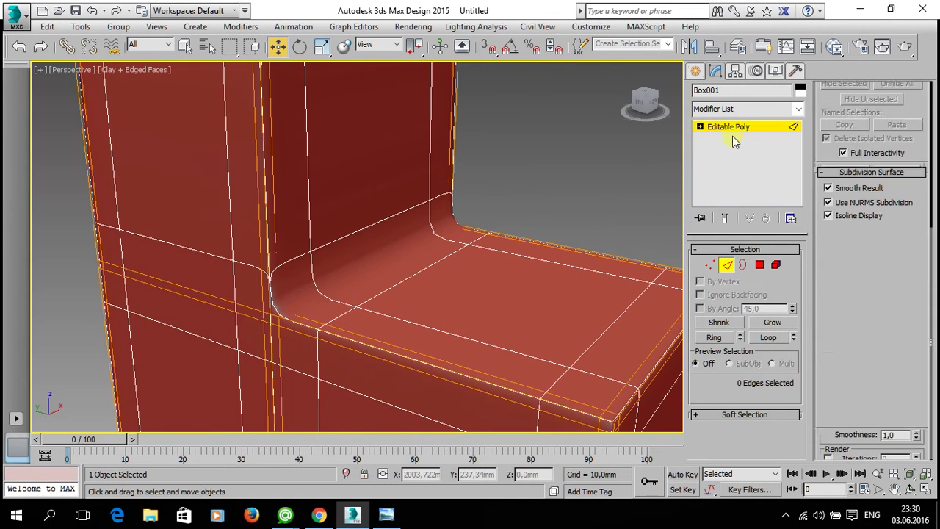
pyautogui.click(521, 189)
pyautogui.scroll(-5, 479, 305)
pyautogui.keyDown('alt'); pyautogui.moveTo(479, 304); pyautogui.dragTo(373, 317, button='middle'); pyautogui.keyUp('alt')
pyautogui.click(373, 316)
pyautogui.scroll(3, 373, 316)
pyautogui.moveTo(324, 282)
pyautogui.keyDown('alt'); pyautogui.mouseDown(button='middle')
pyautogui.moveTo(346, 218)
pyautogui.moveTo(399, 214)
pyautogui.moveTo(330, 218)
pyautogui.moveTo(328, 266)
pyautogui.mouseUp(button='middle'); pyautogui.keyUp('alt')
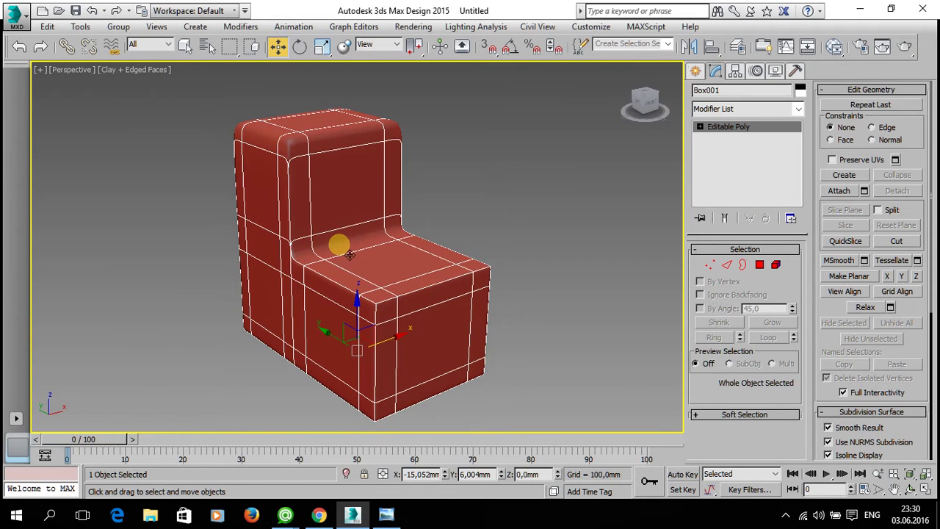
# Step: Turn off NURMS and connect the 12 chair-back edges with two loops pinched to 92
pyautogui.click(829, 443)
pyautogui.keyDown('alt'); pyautogui.moveTo(415, 272); pyautogui.dragTo(272, 160, button='middle'); pyautogui.keyUp('alt')
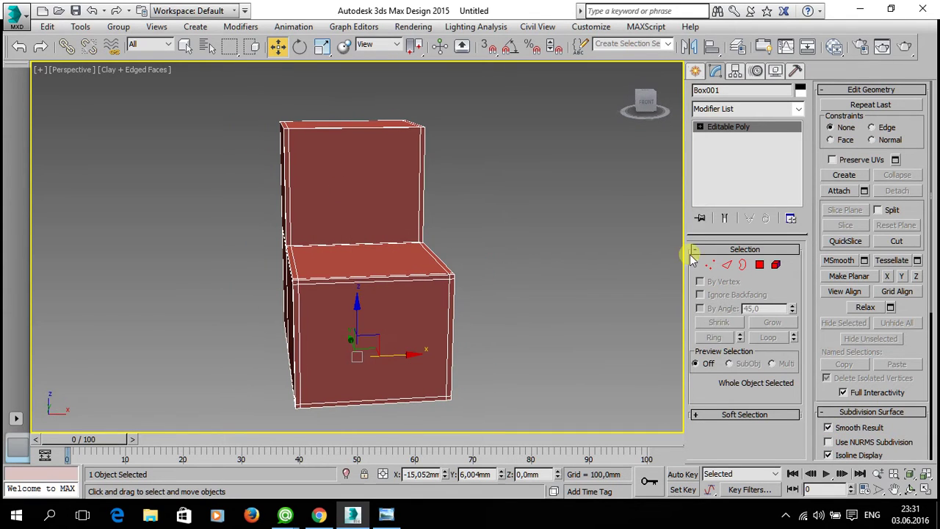
pyautogui.click(727, 265)
pyautogui.moveTo(447, 179); pyautogui.dragTo(227, 163)
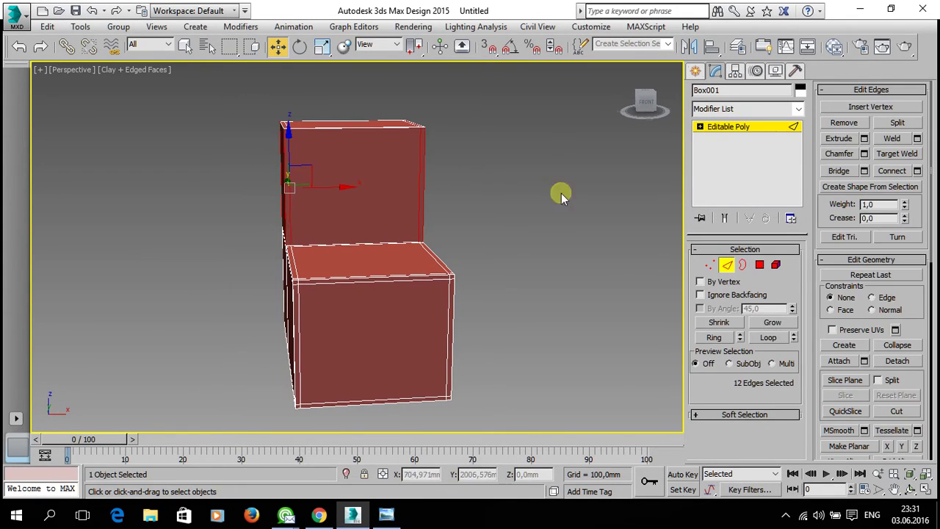
pyautogui.click(917, 171)
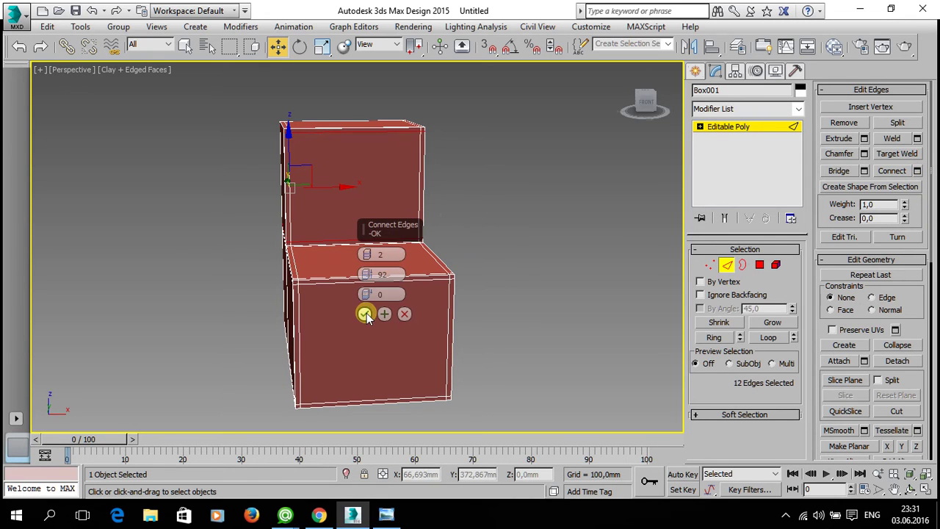
pyautogui.click(365, 314)
# Step: Preview the new loops with NURMS smoothing from several angles
pyautogui.moveTo(914, 371)
pyautogui.mouseDown()
pyautogui.moveTo(929, 171)
pyautogui.moveTo(929, 189)
pyautogui.mouseUp()
pyautogui.click(829, 380)
pyautogui.click(511, 278)
pyautogui.keyDown('alt'); pyautogui.moveTo(473, 279); pyautogui.dragTo(536, 268, button='middle'); pyautogui.keyUp('alt')
pyautogui.click(465, 235)
pyautogui.moveTo(464, 235)
pyautogui.keyDown('alt'); pyautogui.mouseDown(button='middle')
pyautogui.moveTo(331, 254)
pyautogui.moveTo(411, 250)
pyautogui.mouseUp(button='middle'); pyautogui.keyUp('alt')
pyautogui.scroll(5, 340, 254)
pyautogui.moveTo(350, 263)
pyautogui.keyDown('alt'); pyautogui.mouseDown(button='middle')
pyautogui.moveTo(365, 274)
pyautogui.moveTo(332, 260)
pyautogui.moveTo(302, 269)
pyautogui.mouseUp(button='middle'); pyautogui.keyUp('alt')
pyautogui.scroll(-3, 302, 269)
pyautogui.scroll(-2, 303, 270)
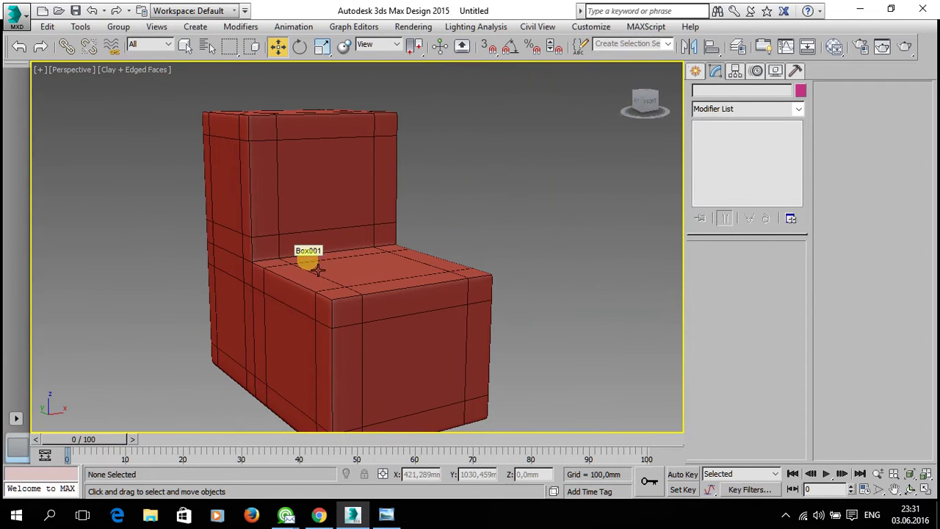
pyautogui.click(430, 298)
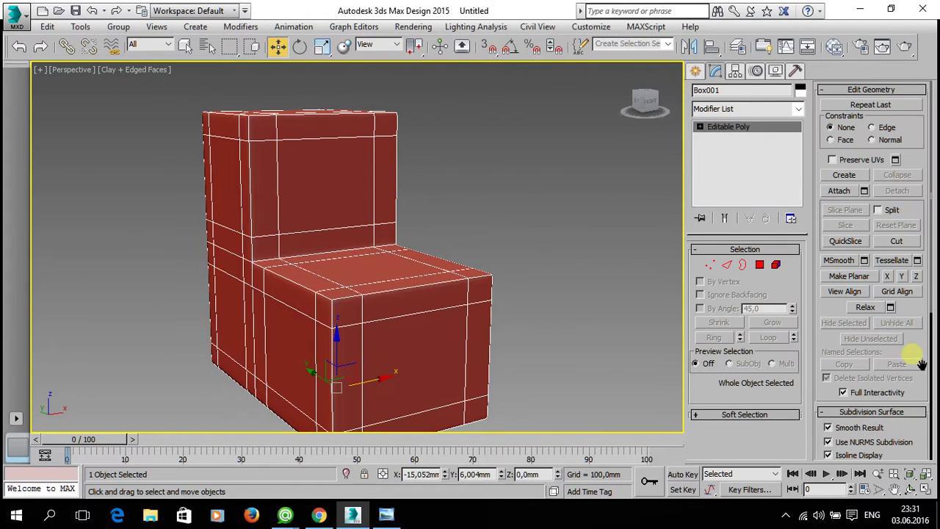
# Step: Switch NURMS off again and inspect the unsmoothed seat–back corner edges
pyautogui.moveTo(921, 365); pyautogui.dragTo(880, 240)
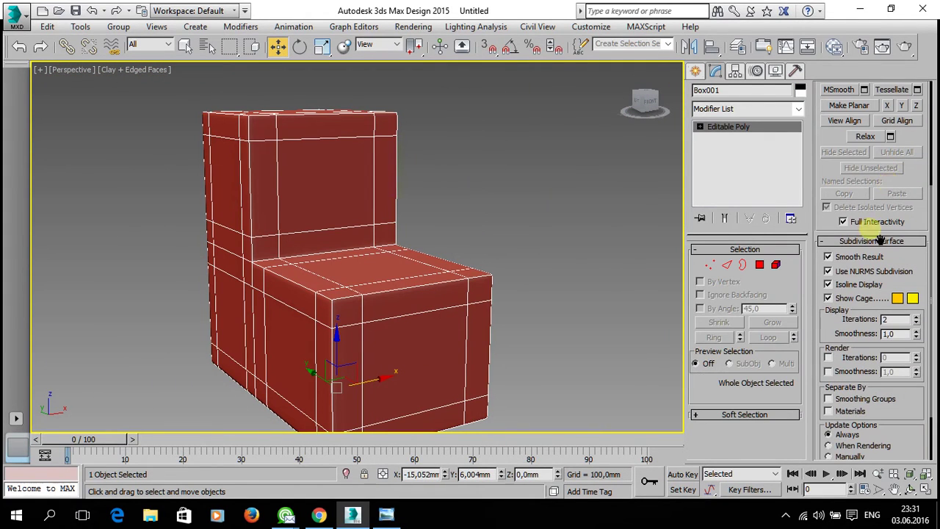
pyautogui.click(828, 271)
pyautogui.scroll(3, 392, 260)
pyautogui.scroll(3, 279, 252)
pyautogui.scroll(4, 274, 266)
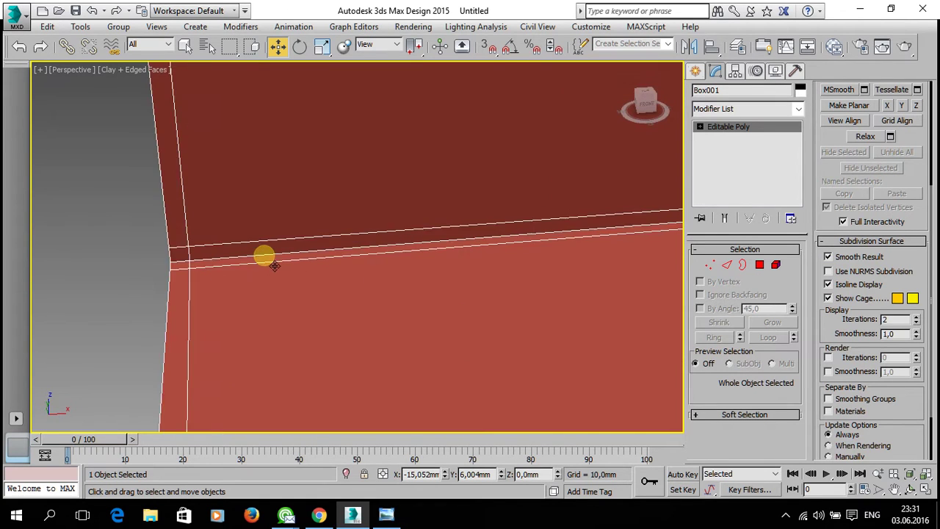
pyautogui.scroll(2, 274, 266)
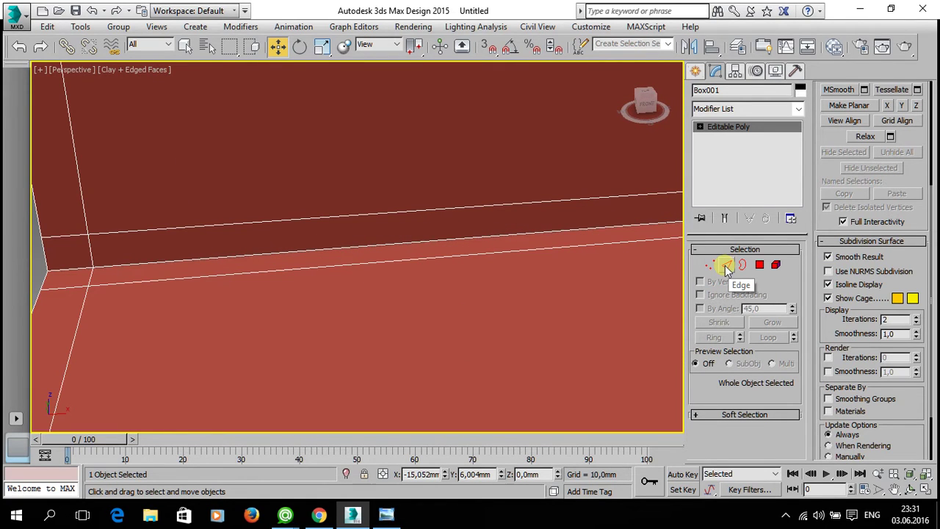
pyautogui.moveTo(573, 264)
pyautogui.keyDown('alt'); pyautogui.mouseDown(button='middle')
pyautogui.moveTo(355, 222)
pyautogui.moveTo(381, 252)
pyautogui.moveTo(404, 251)
pyautogui.mouseUp(button='middle'); pyautogui.keyUp('alt')
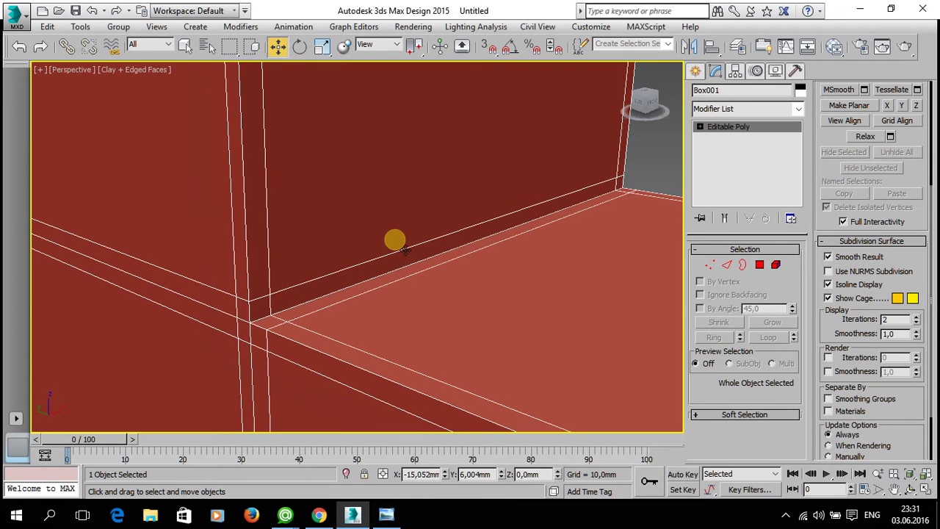
pyautogui.moveTo(405, 249)
pyautogui.keyDown('alt'); pyautogui.mouseDown(button='middle')
pyautogui.moveTo(424, 238)
pyautogui.moveTo(485, 267)
pyautogui.moveTo(524, 256)
pyautogui.mouseUp(button='middle'); pyautogui.keyUp('alt')
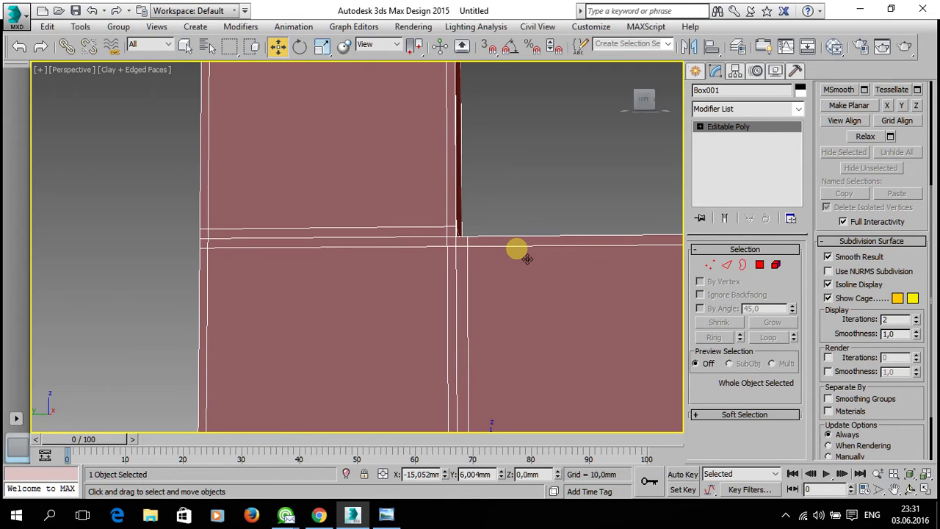
# Step: Enter Vertex mode, frame the box in each view, and maximize the Left viewport
pyautogui.click(713, 265)
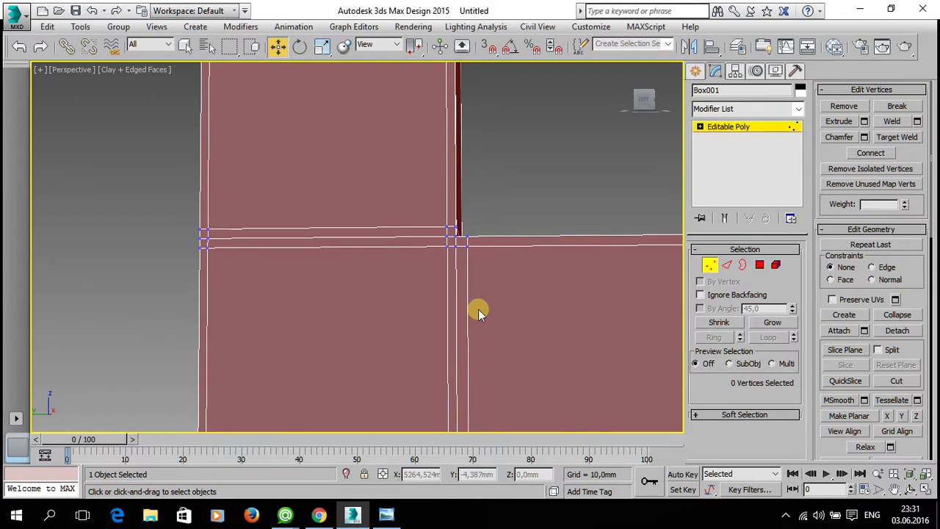
pyautogui.hotkey('alt', 'w')
pyautogui.click(500, 167)
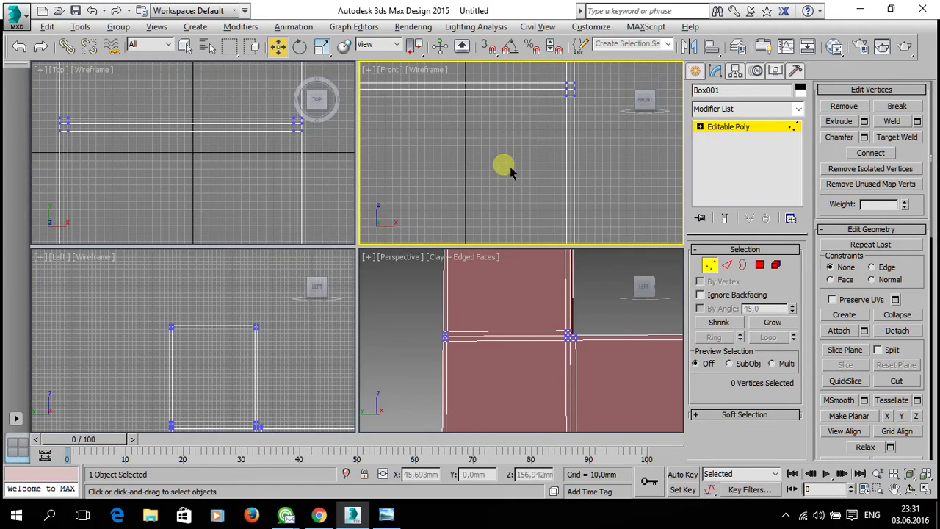
pyautogui.hotkey('alt', 'w')
pyautogui.press('z')
pyautogui.hotkey('alt', 'w')
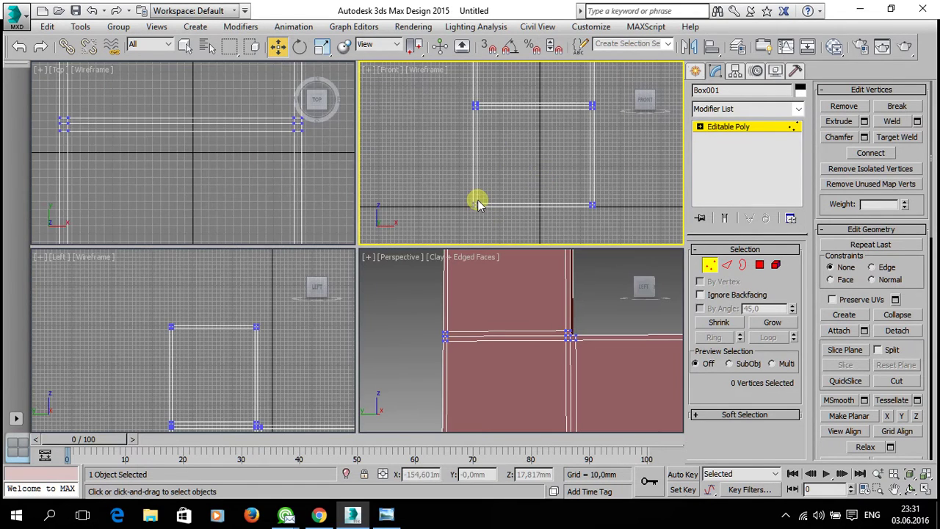
pyautogui.press('z')
pyautogui.click(183, 203)
pyautogui.press('z')
pyautogui.click(215, 362)
pyautogui.press('z')
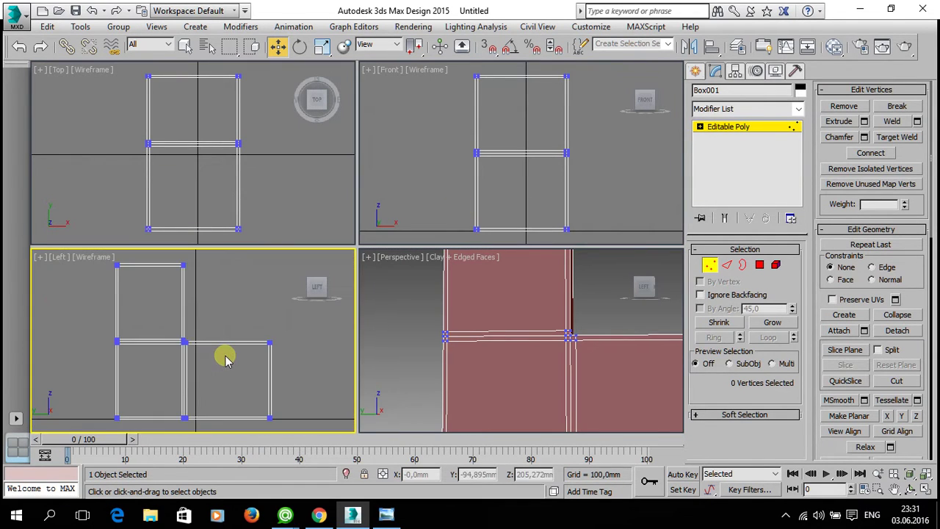
pyautogui.hotkey('alt', 'w')
pyautogui.scroll(2, 363, 312)
pyautogui.scroll(5, 357, 290)
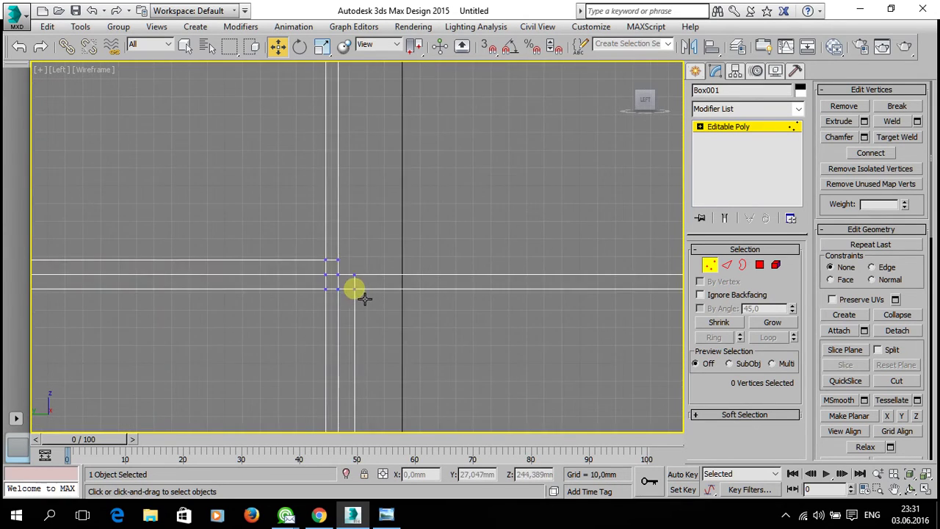
# Step: Drag the six inner-corner vertices right along X, then lift the upper corner vertices along Y
pyautogui.moveTo(388, 325); pyautogui.dragTo(342, 257)
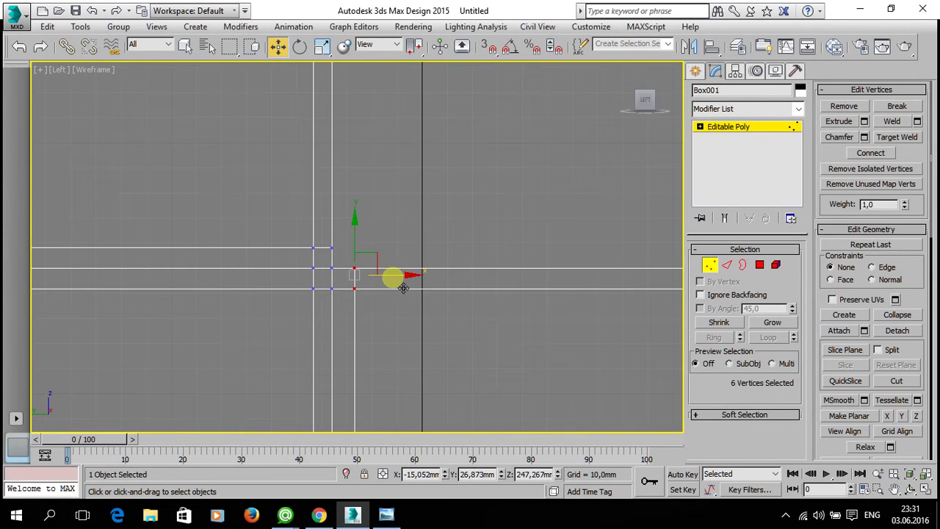
pyautogui.moveTo(403, 287); pyautogui.dragTo(532, 295)
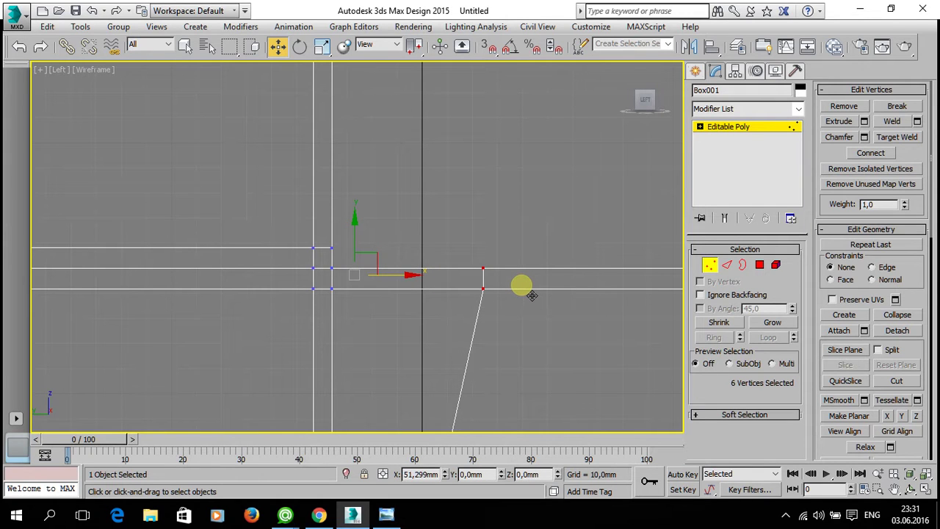
pyautogui.scroll(-3, 417, 272)
pyautogui.moveTo(419, 267); pyautogui.dragTo(339, 235)
pyautogui.moveTo(394, 210); pyautogui.dragTo(395, 138)
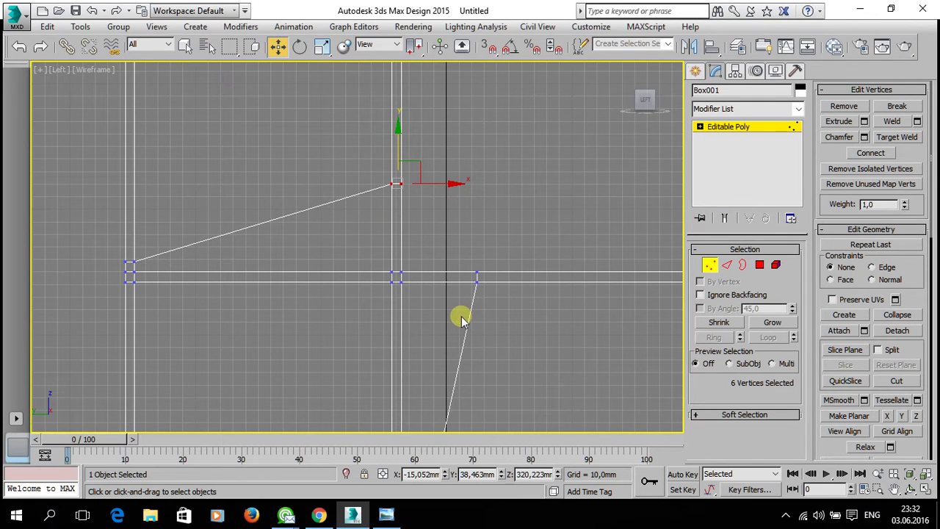
pyautogui.hotkey('alt', 'w')
pyautogui.rightClick(509, 326)
pyautogui.hotkey('alt', 'w')
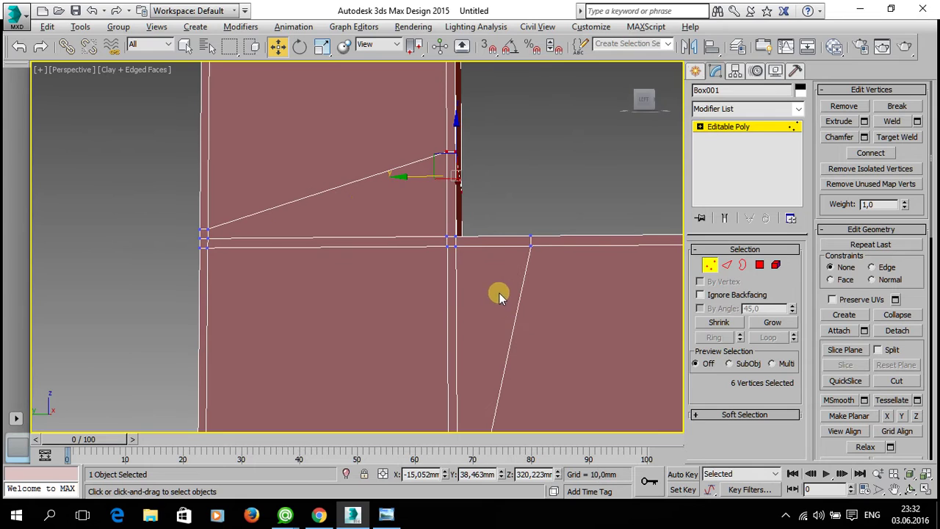
# Step: Turn on NURMS smoothing and orbit toward the chair's left side to inspect the corner
pyautogui.scroll(-3, 918, 250)
pyautogui.scroll(-2, 918, 250)
pyautogui.scroll(-2, 918, 246)
pyautogui.scroll(-4, 920, 245)
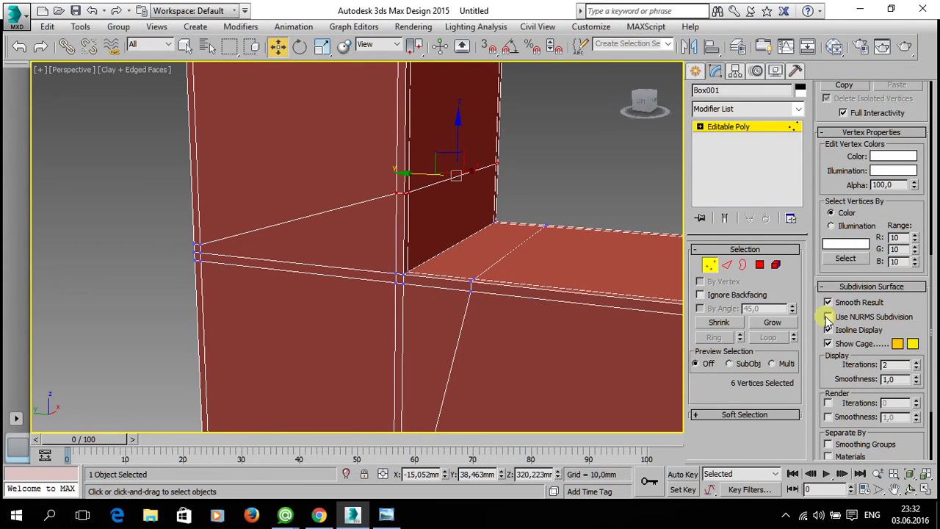
pyautogui.click(828, 317)
pyautogui.moveTo(488, 308)
pyautogui.keyDown('alt'); pyautogui.mouseDown(button='middle')
pyautogui.moveTo(522, 283)
pyautogui.moveTo(378, 319)
pyautogui.moveTo(283, 315)
pyautogui.moveTo(252, 300)
pyautogui.moveTo(254, 281)
pyautogui.moveTo(268, 323)
pyautogui.moveTo(373, 329)
pyautogui.moveTo(451, 315)
pyautogui.mouseUp(button='middle'); pyautogui.keyUp('alt')
# Step: In the maximized Left view, try two moves of the corner vertices and cancel both
pyautogui.hotkey('alt', 'w')
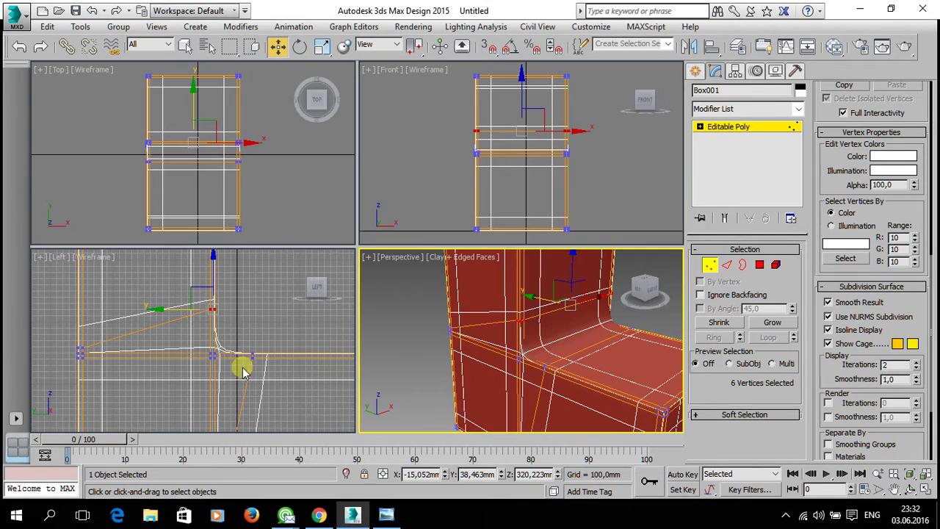
pyautogui.middleClick(244, 371)
pyautogui.hotkey('alt', 'w')
pyautogui.scroll(5, 417, 290)
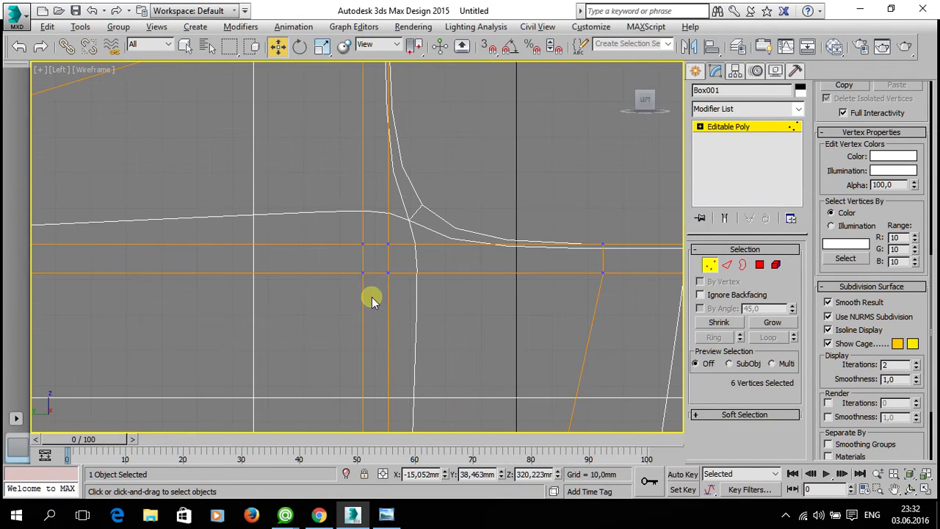
pyautogui.moveTo(396, 269); pyautogui.dragTo(363, 307)
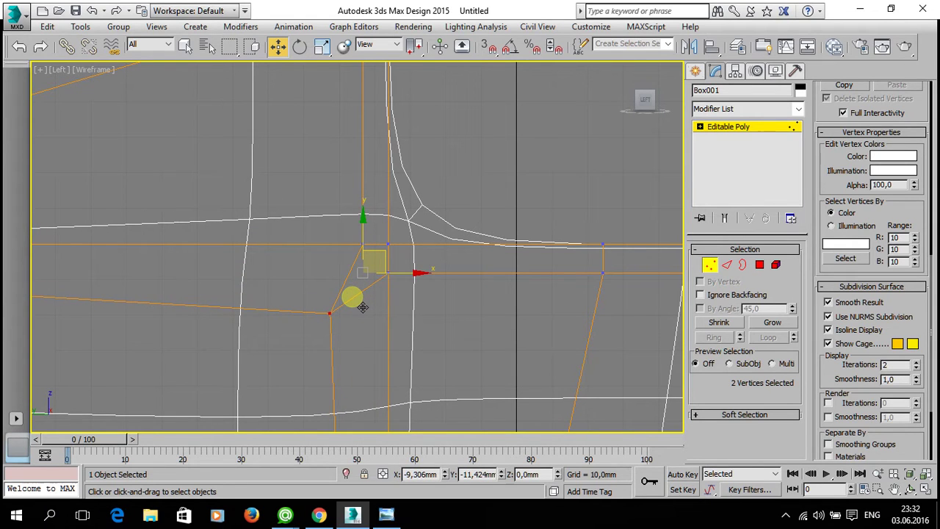
pyautogui.rightClick(370, 300)
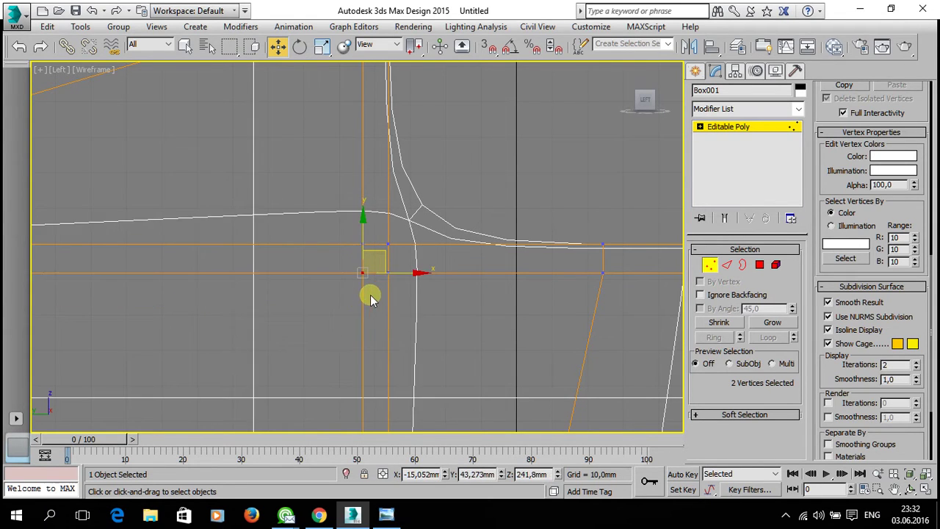
pyautogui.moveTo(332, 219)
pyautogui.mouseDown()
pyautogui.moveTo(371, 279)
pyautogui.moveTo(402, 250)
pyautogui.moveTo(384, 256)
pyautogui.moveTo(353, 294)
pyautogui.moveTo(359, 304)
pyautogui.mouseUp()
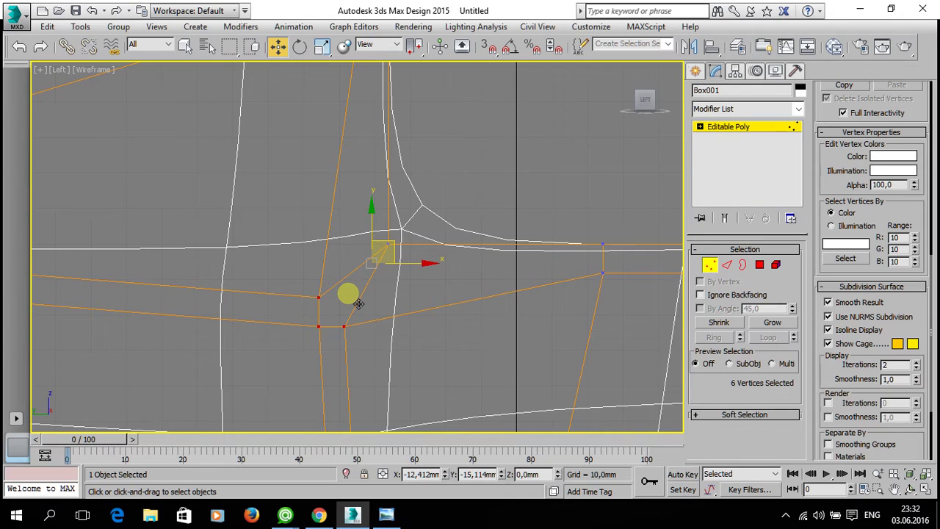
pyautogui.rightClick(359, 305)
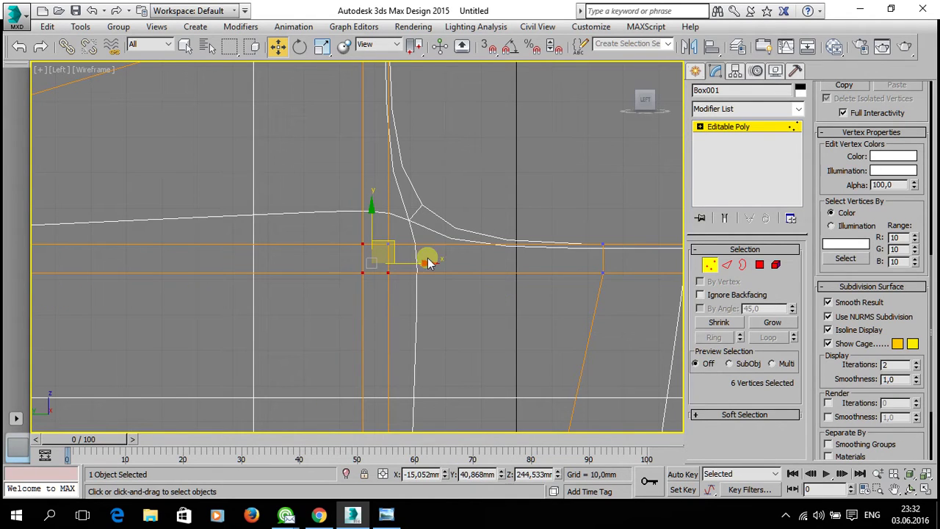
# Step: Slide the seat's front-edge vertices right along X, then deselect them
pyautogui.scroll(-3, 371, 277)
pyautogui.click(437, 283)
pyautogui.moveTo(456, 275); pyautogui.dragTo(545, 299)
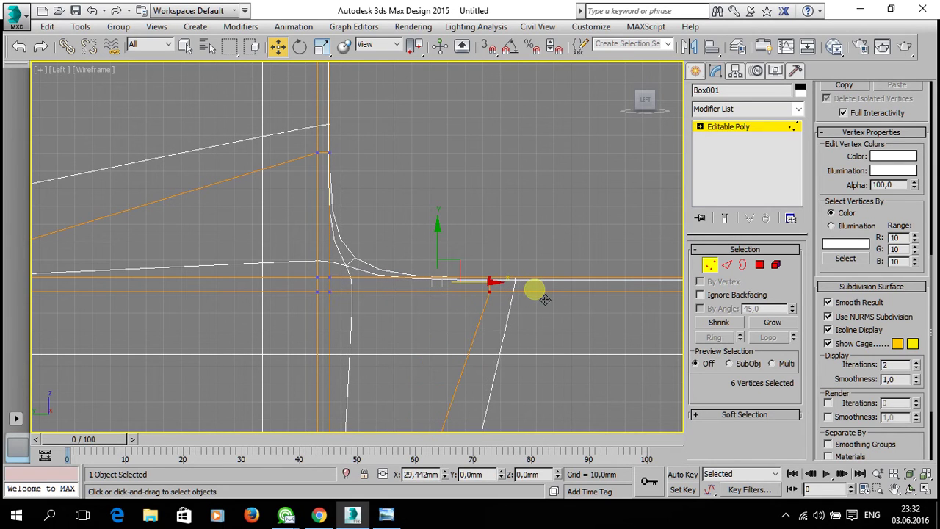
pyautogui.click(536, 289)
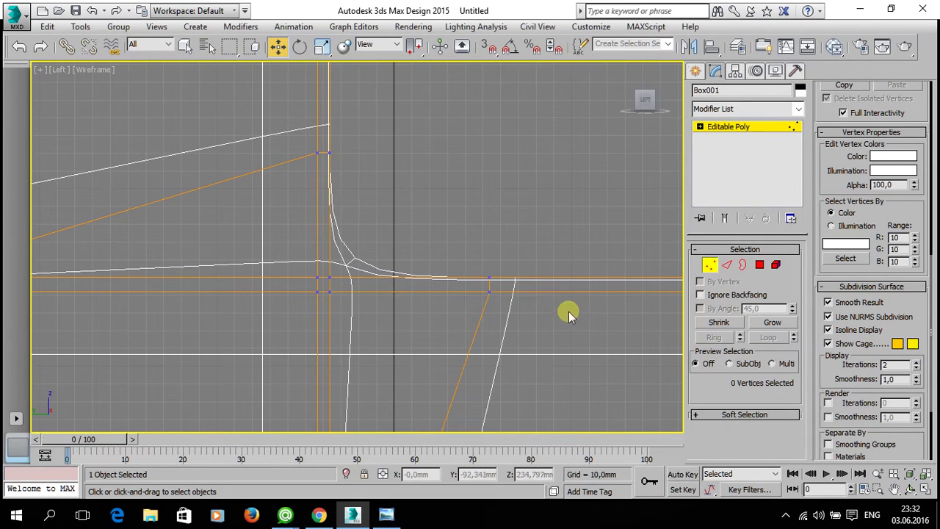
pyautogui.moveTo(566, 310); pyautogui.dragTo(418, 285, button='middle')
pyautogui.hotkey('alt', 'w')
pyautogui.rightClick(536, 361)
# Step: In Perspective, box-select the six seat-back corner vertices and move them 22.51 mm along Y
pyautogui.hotkey('alt', 'w')
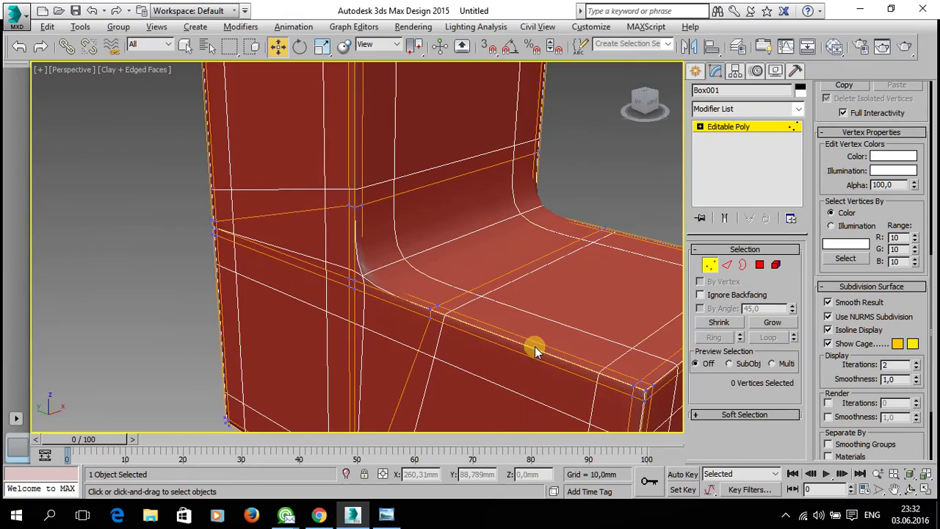
pyautogui.scroll(3, 490, 351)
pyautogui.keyDown('alt'); pyautogui.moveTo(490, 351); pyautogui.dragTo(397, 333, button='middle'); pyautogui.keyUp('alt')
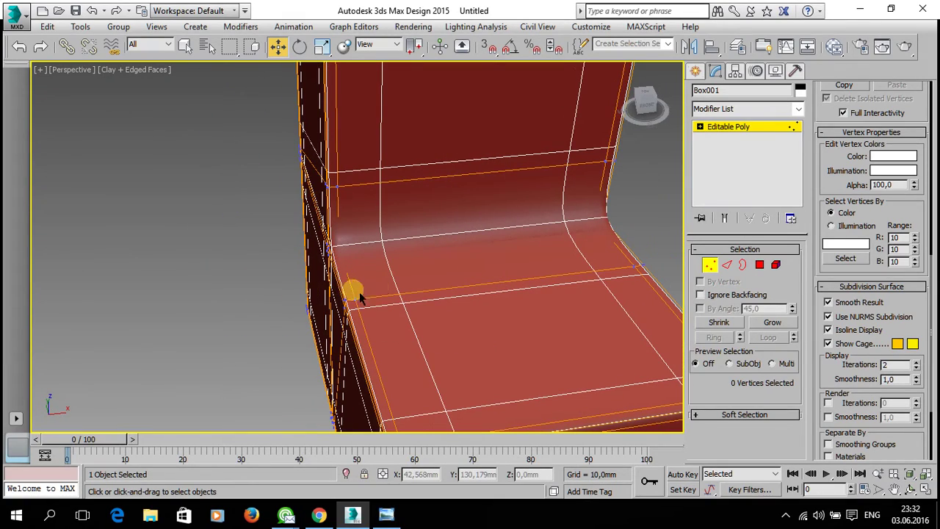
pyautogui.moveTo(526, 296)
pyautogui.keyDown('alt'); pyautogui.mouseDown(button='middle')
pyautogui.moveTo(503, 262)
pyautogui.moveTo(332, 256)
pyautogui.moveTo(317, 235)
pyautogui.moveTo(341, 260)
pyautogui.moveTo(319, 218)
pyautogui.mouseUp(button='middle'); pyautogui.keyUp('alt')
pyautogui.moveTo(417, 239); pyautogui.dragTo(300, 141)
pyautogui.moveTo(301, 141)
pyautogui.keyDown('alt'); pyautogui.mouseDown(button='middle')
pyautogui.moveTo(384, 266)
pyautogui.moveTo(430, 234)
pyautogui.mouseUp(button='middle'); pyautogui.keyUp('alt')
pyautogui.moveTo(442, 228); pyautogui.dragTo(464, 231)
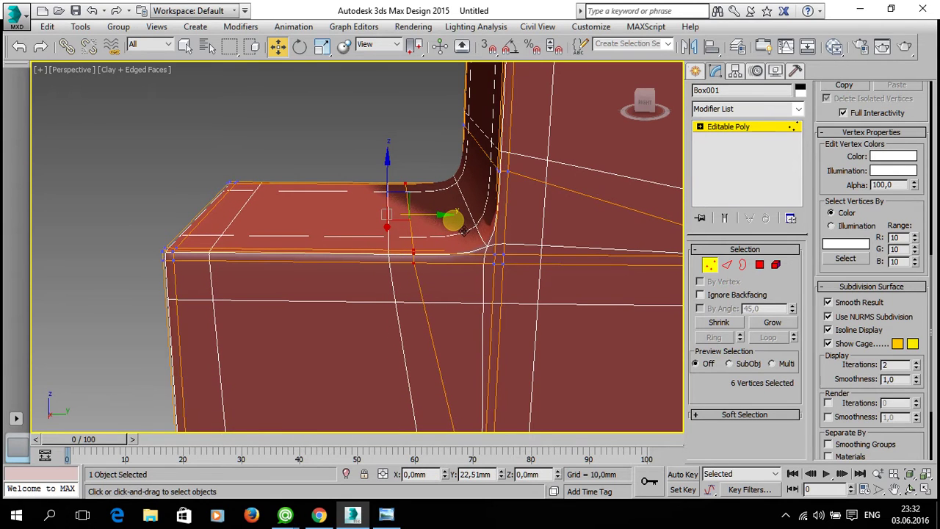
# Step: Raise the selected corner vertices along Y in the side view
pyautogui.keyDown('alt'); pyautogui.moveTo(462, 223); pyautogui.dragTo(378, 227, button='middle'); pyautogui.keyUp('alt')
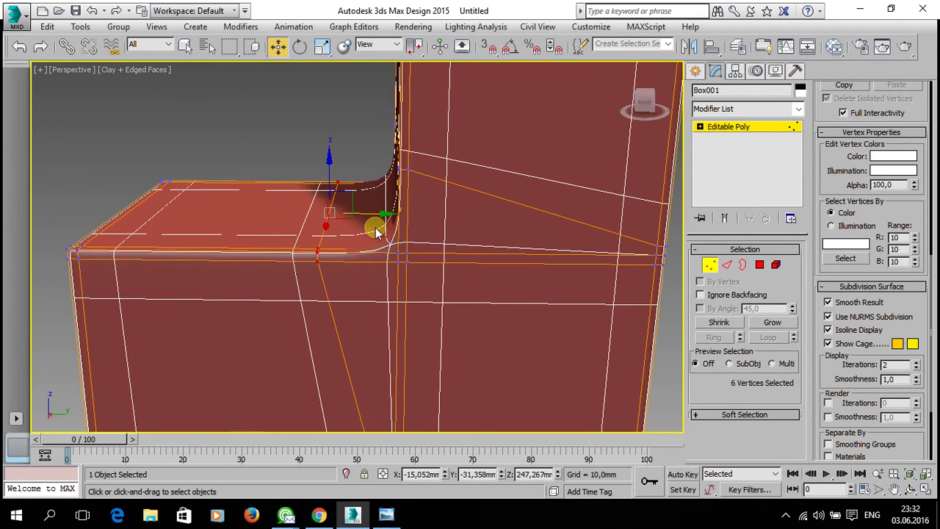
pyautogui.hotkey('alt', 'w')
pyautogui.moveTo(214, 282); pyautogui.dragTo(336, 384, button='middle')
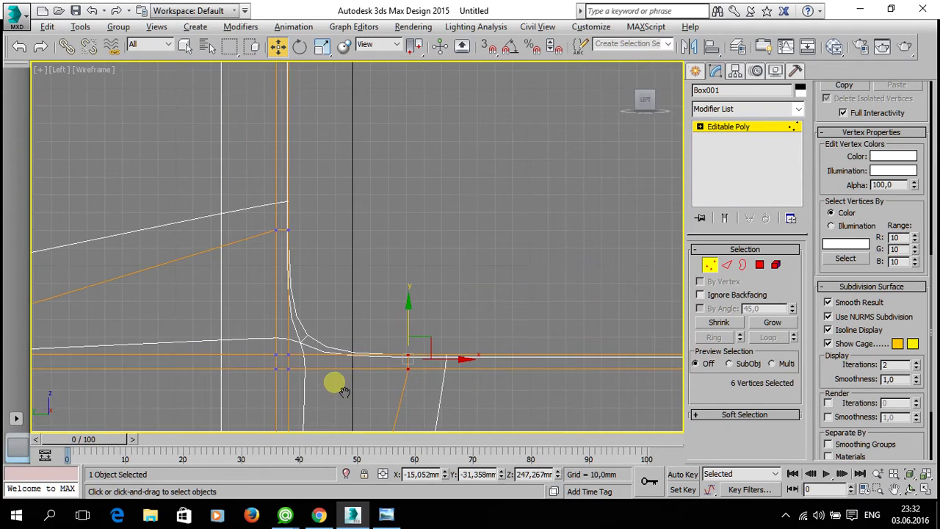
pyautogui.moveTo(413, 254); pyautogui.dragTo(305, 221, button='middle')
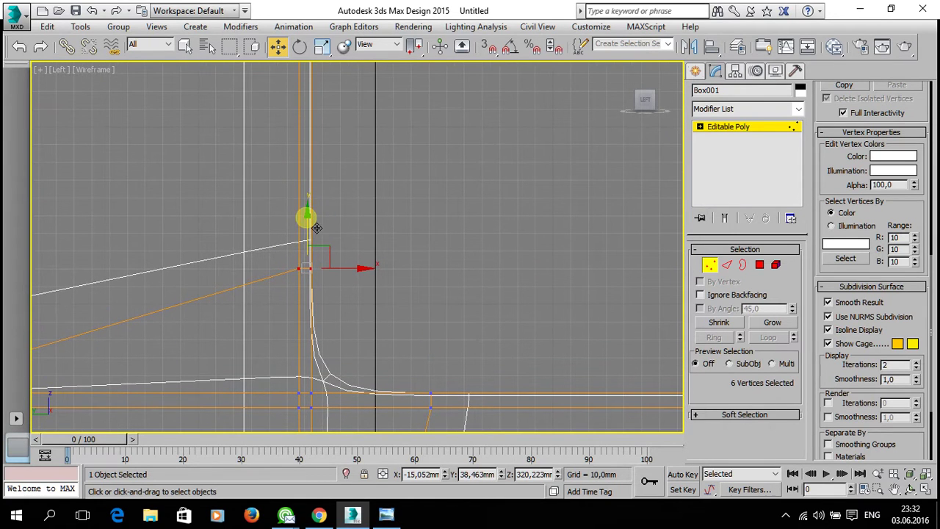
pyautogui.moveTo(316, 228); pyautogui.dragTo(311, 134)
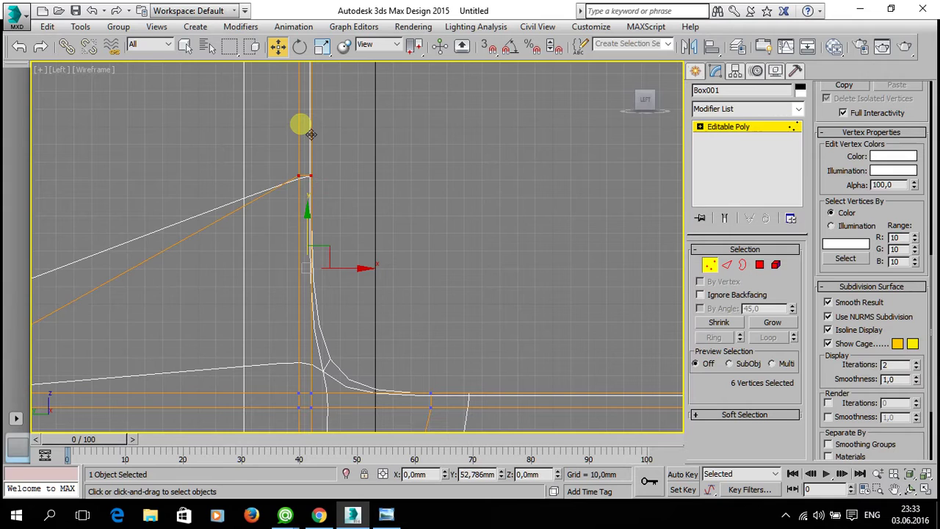
# Step: Undo the trial vertex moves with Ctrl+Z in the maximized side view
pyautogui.moveTo(474, 336); pyautogui.dragTo(466, 272, button='middle')
pyautogui.hotkey('alt', 'w')
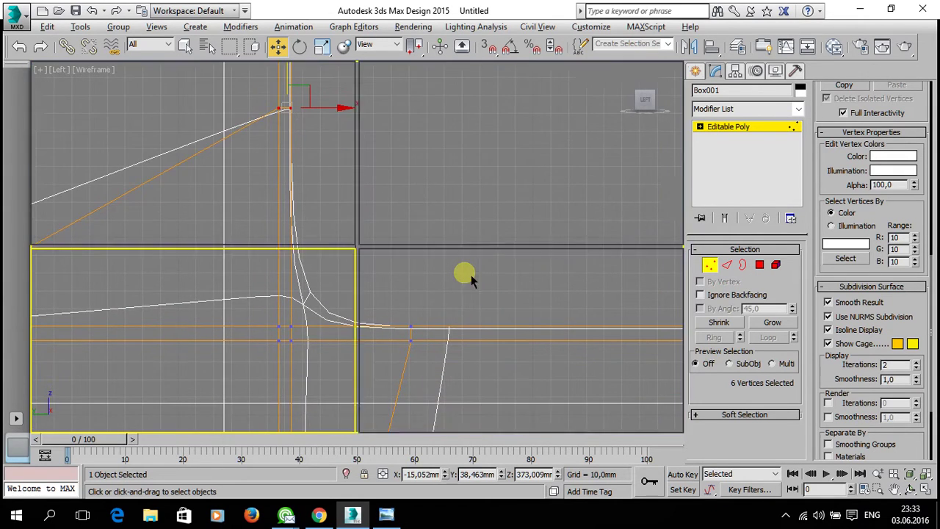
pyautogui.rightClick(554, 336)
pyautogui.hotkey('alt', 'w')
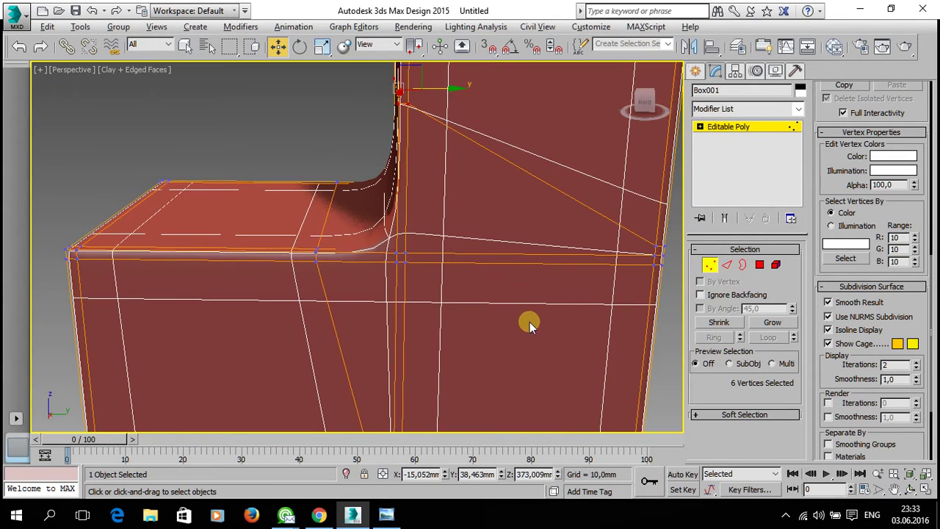
pyautogui.hotkey('alt', 'w')
pyautogui.rightClick(207, 323)
pyautogui.hotkey('alt', 'w')
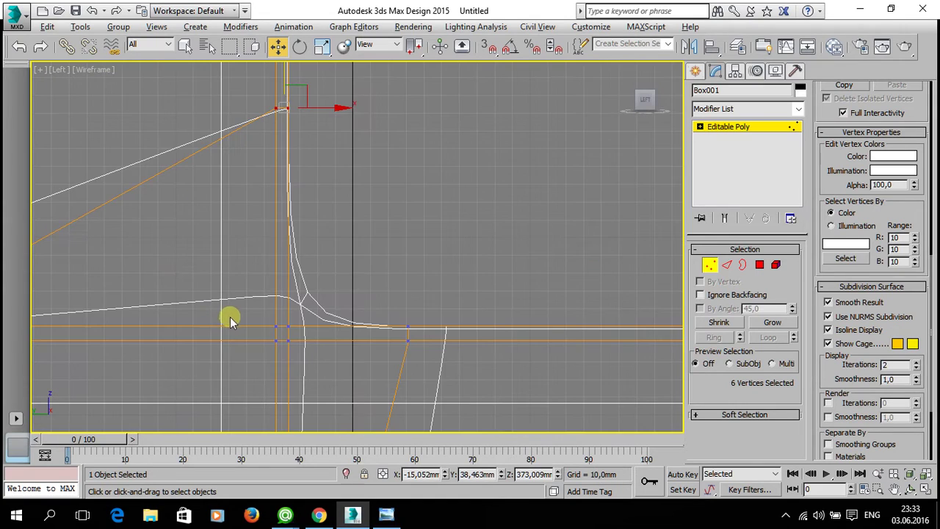
pyautogui.hotkey('ctrl', 'z')
pyautogui.hotkey('ctrl', 'z')
pyautogui.hotkey('ctrl', 'z')
pyautogui.hotkey('ctrl', 'z')
pyautogui.hotkey('ctrl', 'z')
pyautogui.hotkey('ctrl', 'z')
pyautogui.hotkey('ctrl', 'z')
pyautogui.hotkey('ctrl', 'z')
pyautogui.hotkey('ctrl', 'z')
pyautogui.hotkey('ctrl', 'z')
pyautogui.hotkey('ctrl', 'z')
pyautogui.hotkey('ctrl', 'z')
pyautogui.hotkey('ctrl', 'z')
# Step: Box-select the twelve vertices of one edge loop and raise them
pyautogui.moveTo(422, 306)
pyautogui.mouseDown(button='middle')
pyautogui.moveTo(605, 304)
pyautogui.moveTo(543, 308)
pyautogui.mouseUp(button='middle')
pyautogui.moveTo(540, 314); pyautogui.dragTo(223, 234)
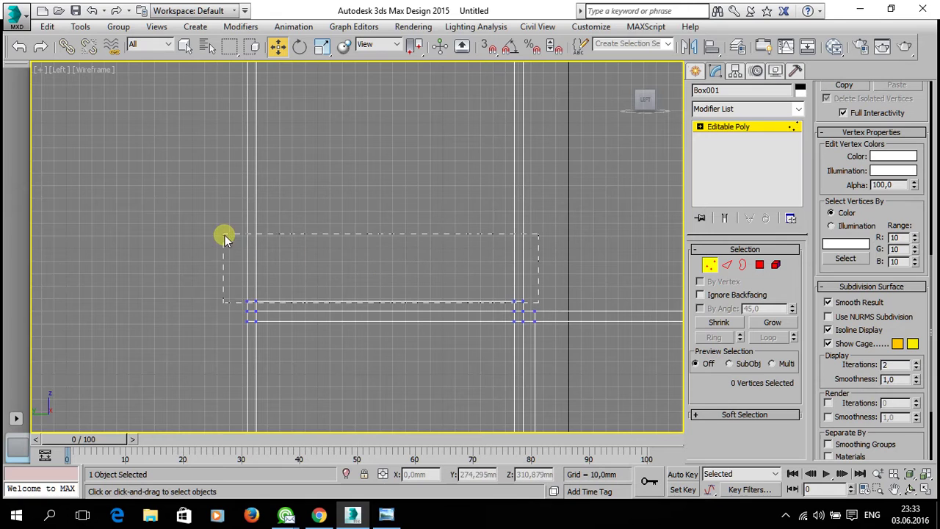
pyautogui.moveTo(400, 262); pyautogui.dragTo(385, 304, button='middle')
pyautogui.scroll(-2, 385, 305)
pyautogui.moveTo(377, 301)
pyautogui.mouseDown()
pyautogui.moveTo(382, 177)
pyautogui.moveTo(372, 181)
pyautogui.moveTo(382, 220)
pyautogui.mouseUp()
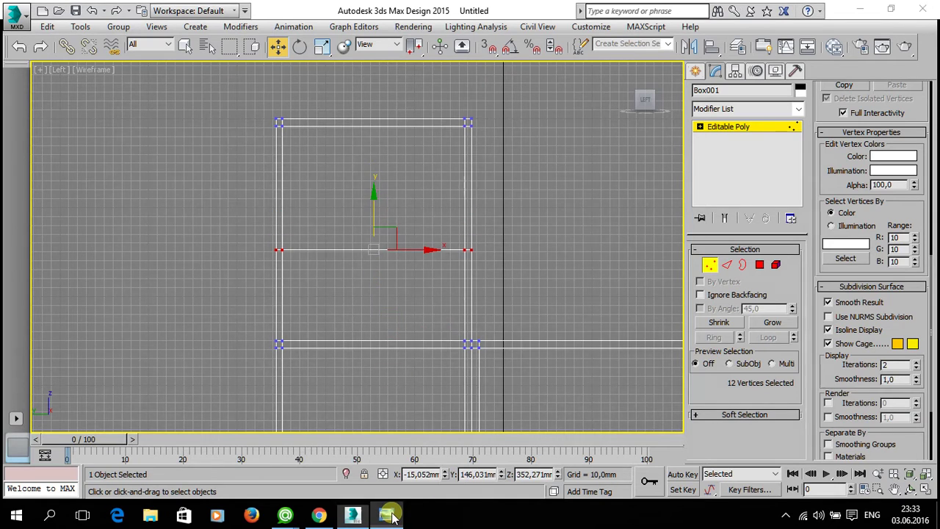
pyautogui.click(391, 516)
pyautogui.click(391, 517)
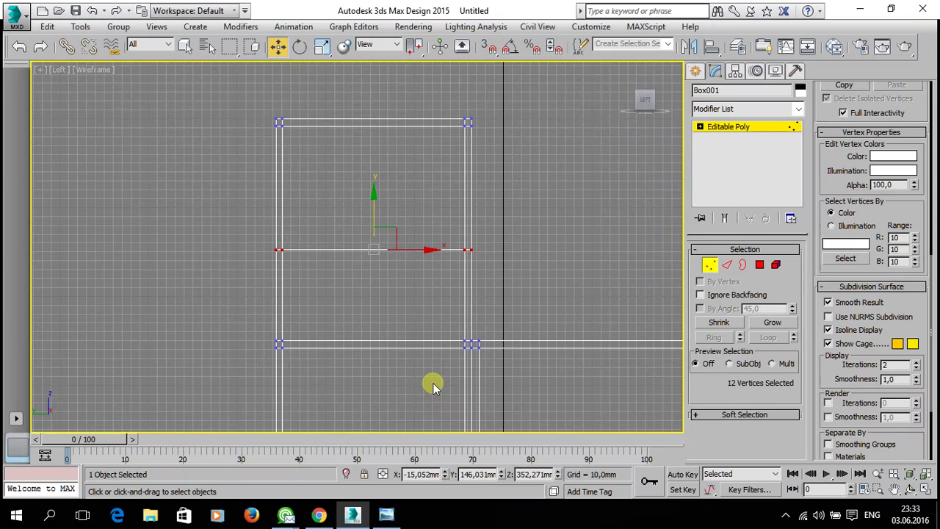
# Step: Select the middle row of vertices and move them about 96 mm along X
pyautogui.click(508, 300)
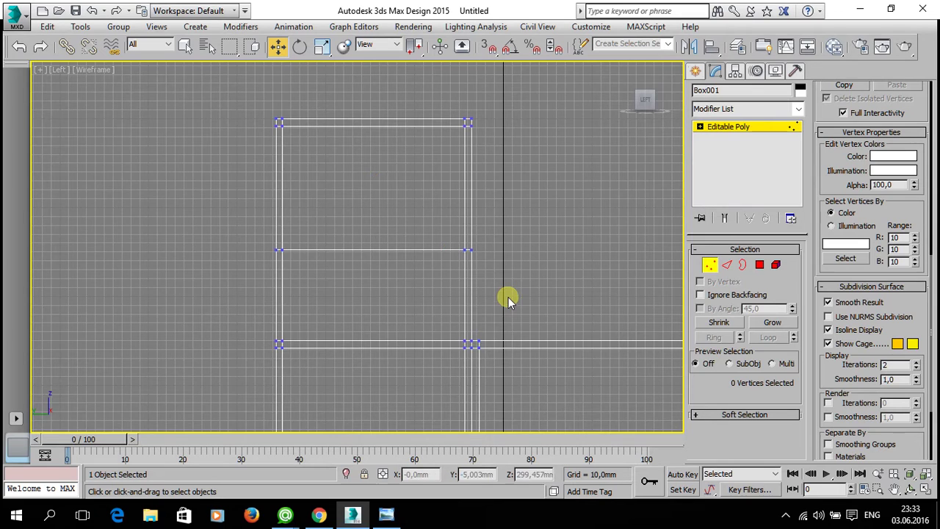
pyautogui.moveTo(508, 299); pyautogui.dragTo(420, 221, button='middle')
pyautogui.moveTo(469, 372)
pyautogui.mouseDown()
pyautogui.moveTo(428, 136)
pyautogui.moveTo(406, 118)
pyautogui.mouseUp()
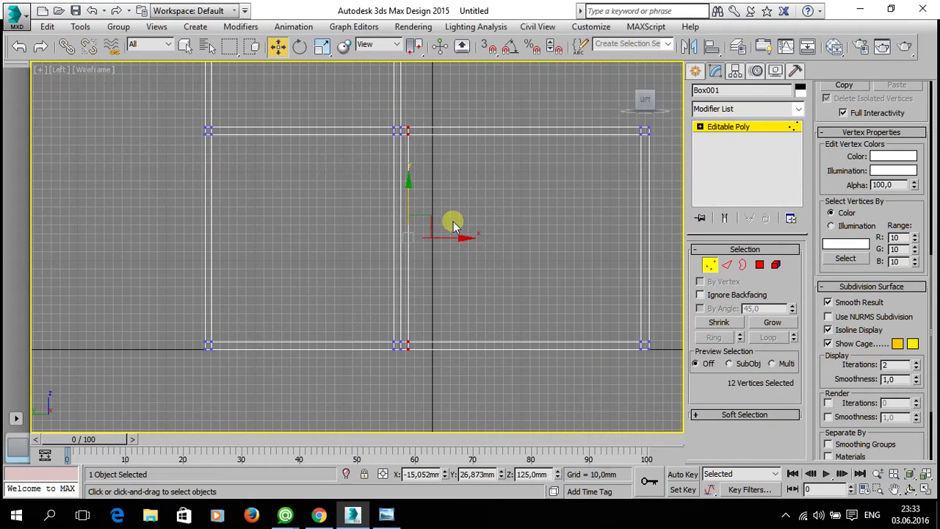
pyautogui.moveTo(461, 248)
pyautogui.mouseDown()
pyautogui.moveTo(566, 252)
pyautogui.moveTo(531, 258)
pyautogui.mouseUp()
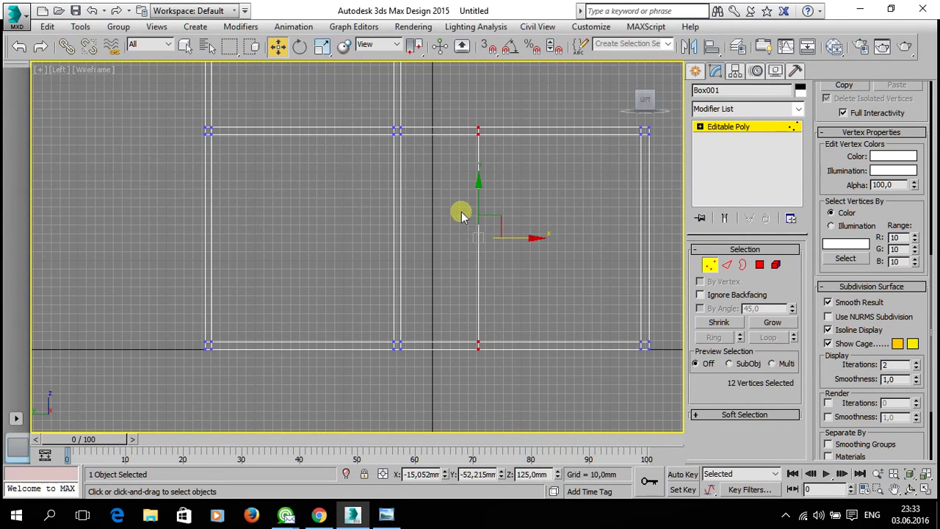
pyautogui.click(414, 225)
pyautogui.moveTo(413, 225); pyautogui.dragTo(397, 280, button='middle')
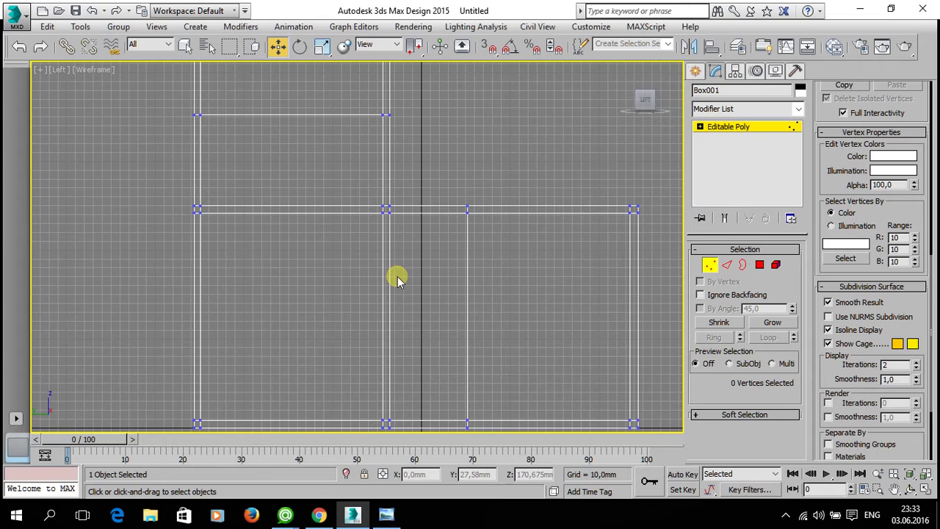
pyautogui.hotkey('alt', 'w')
pyautogui.rightClick(486, 331)
pyautogui.hotkey('alt', 'w')
pyautogui.moveTo(352, 227)
pyautogui.keyDown('alt'); pyautogui.mouseDown(button='middle')
pyautogui.moveTo(423, 293)
pyautogui.moveTo(457, 307)
pyautogui.moveTo(487, 311)
pyautogui.moveTo(499, 298)
pyautogui.moveTo(338, 263)
pyautogui.moveTo(432, 300)
pyautogui.moveTo(427, 292)
pyautogui.moveTo(521, 255)
pyautogui.moveTo(519, 262)
pyautogui.moveTo(465, 233)
pyautogui.moveTo(476, 249)
pyautogui.moveTo(380, 304)
pyautogui.mouseUp(button='middle'); pyautogui.keyUp('alt')
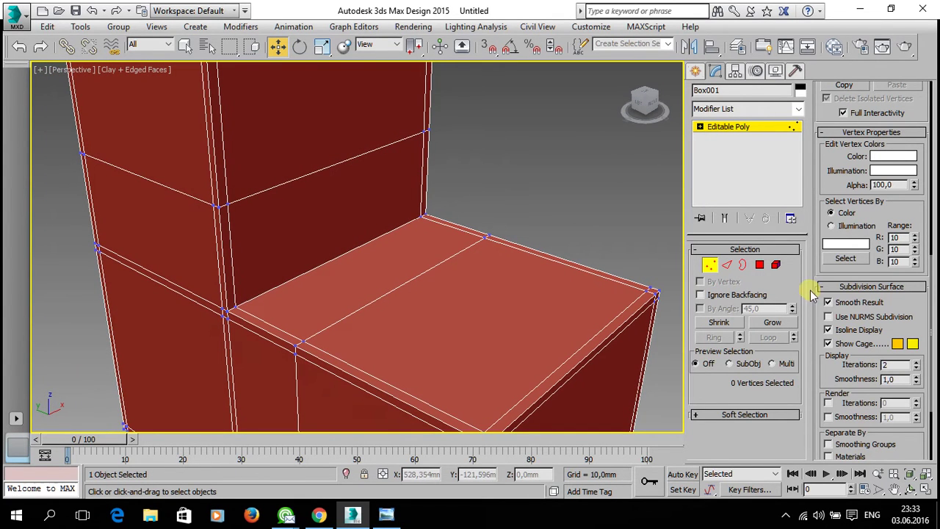
# Step: In Edge mode, select the seat-back corner edge and the vertical corner edge and remove them
pyautogui.click(726, 264)
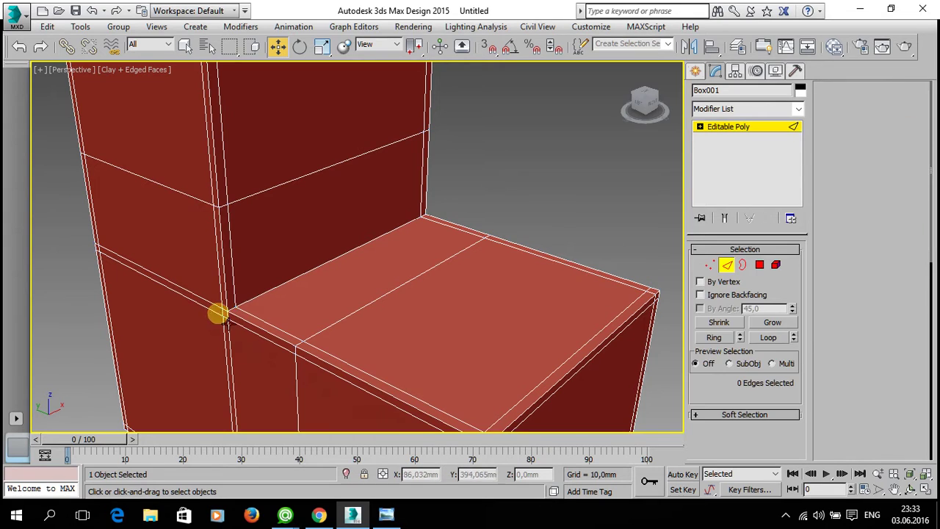
pyautogui.click(264, 325)
pyautogui.keyDown('ctrl'); pyautogui.click(232, 269); pyautogui.keyUp('ctrl')
pyautogui.click(868, 205)
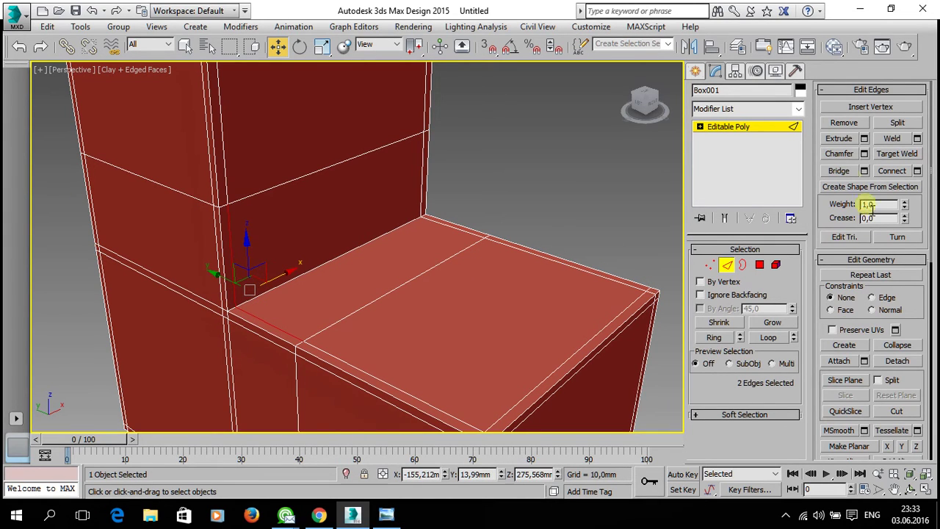
pyautogui.click(849, 129)
# Step: Rework the seat-back corner edges, nudging the seat-back edge and selecting the vertical corner edge
pyautogui.scroll(3, 504, 248)
pyautogui.keyDown('alt'); pyautogui.moveTo(504, 247); pyautogui.dragTo(487, 266, button='middle'); pyautogui.keyUp('alt')
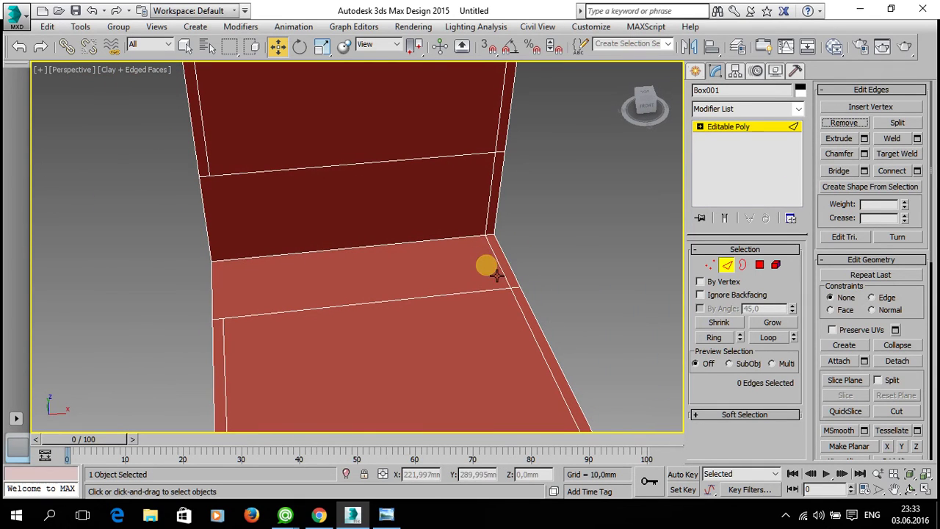
pyautogui.click(507, 272)
pyautogui.click(490, 208)
pyautogui.click(550, 213)
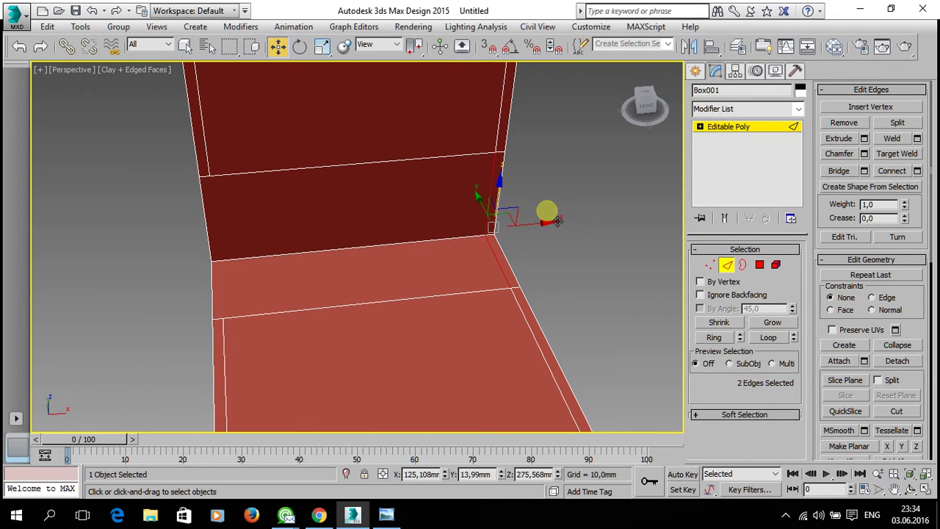
pyautogui.click(852, 122)
pyautogui.click(557, 247)
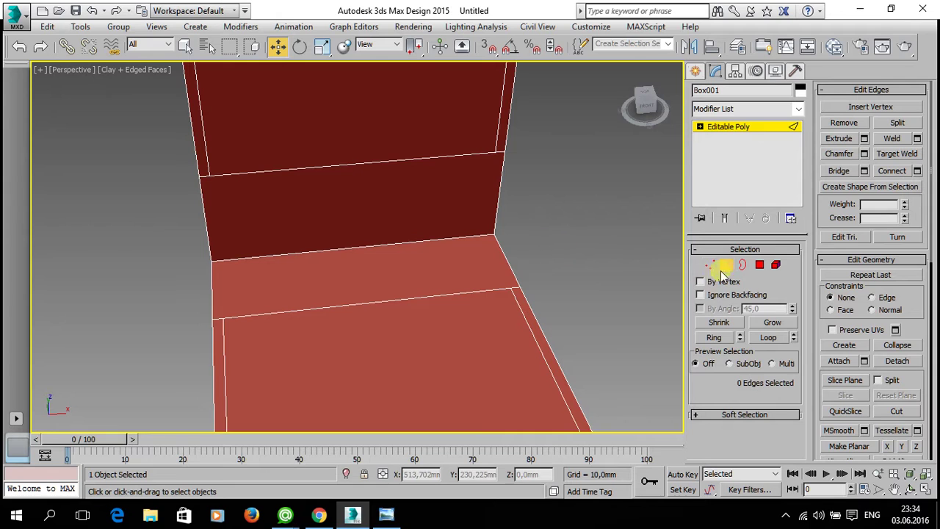
pyautogui.click(363, 257)
pyautogui.moveTo(357, 281); pyautogui.dragTo(360, 283)
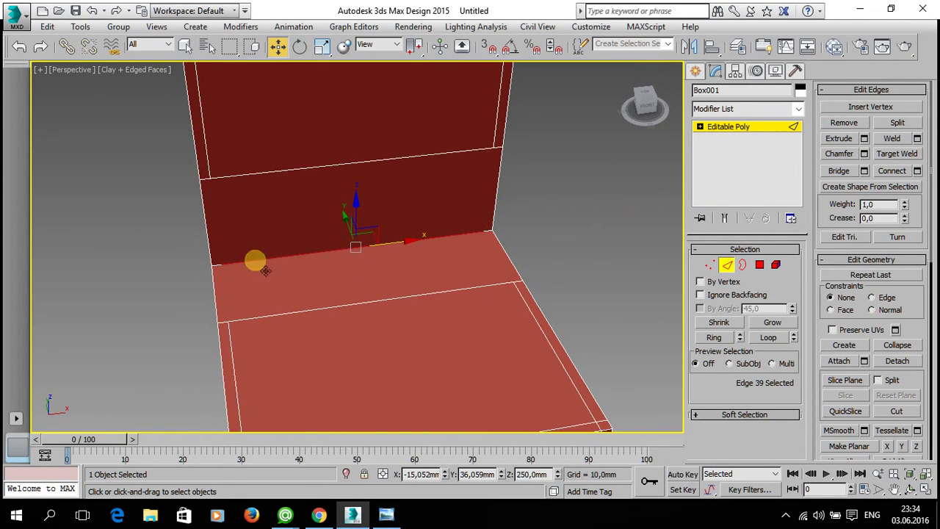
pyautogui.click(522, 254)
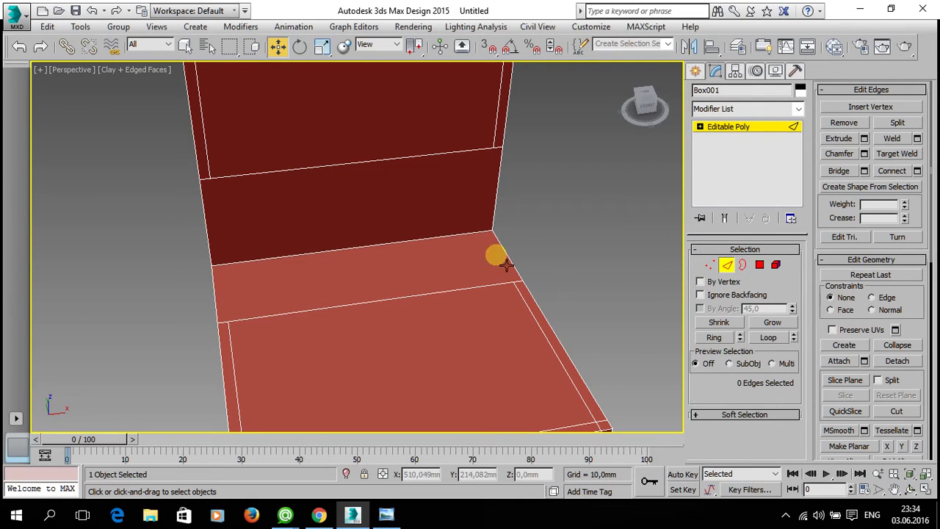
pyautogui.click(496, 239)
pyautogui.scroll(1, 507, 253)
pyautogui.scroll(2, 499, 252)
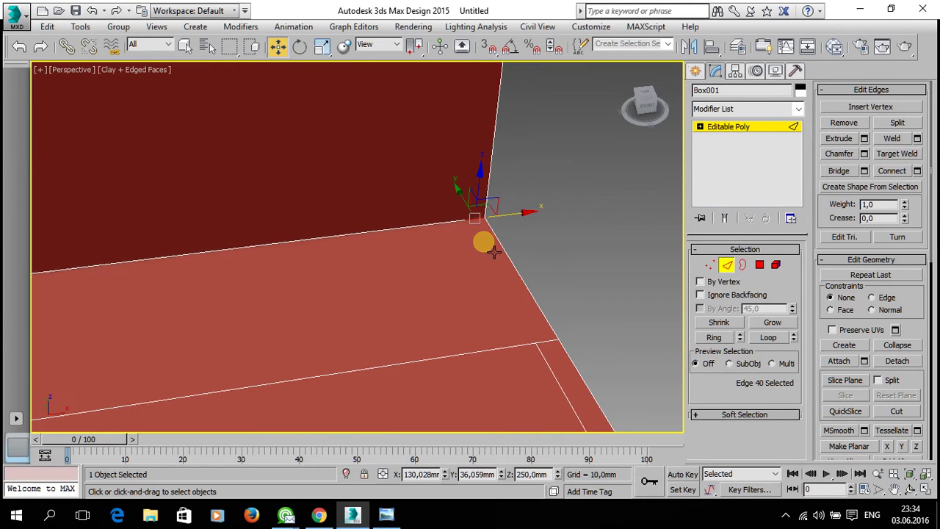
# Step: Remove the two stray corner vertices, then select the wall's bottom edge
pyautogui.click(709, 264)
pyautogui.click(473, 229)
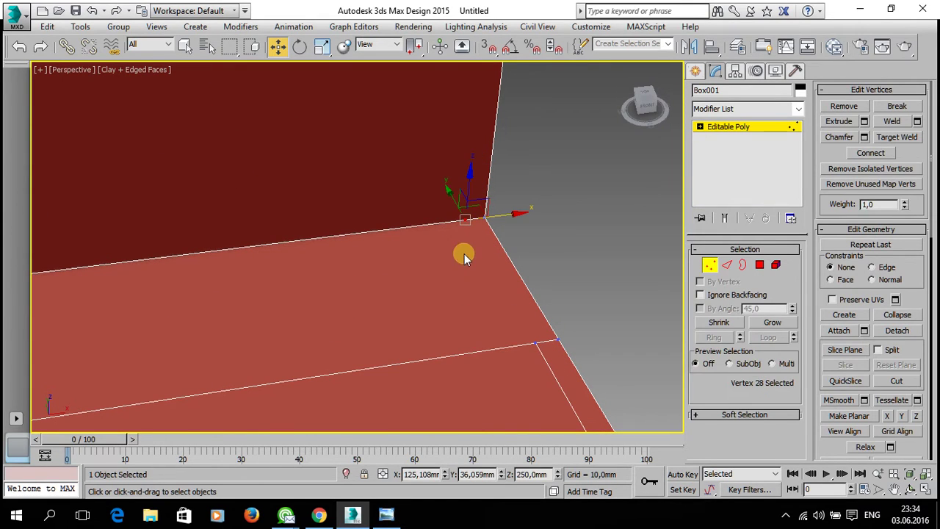
pyautogui.click(844, 106)
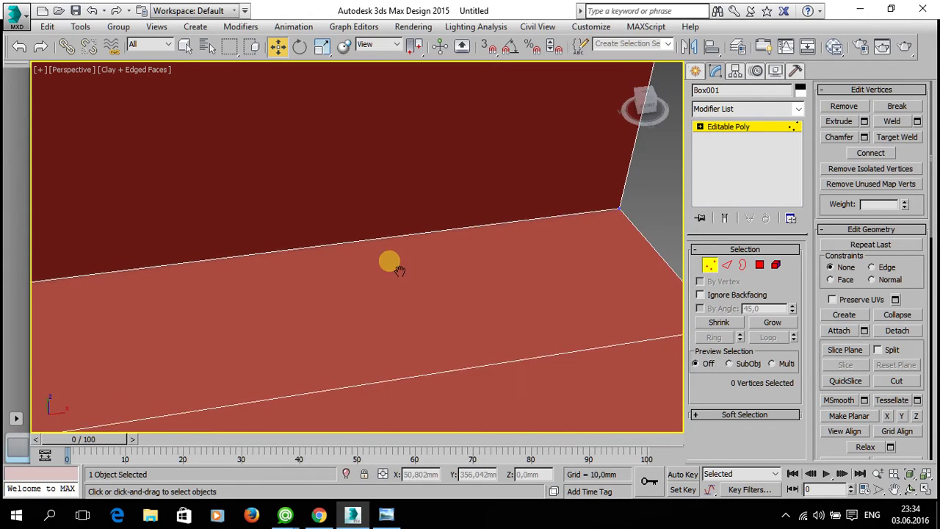
pyautogui.keyDown('alt'); pyautogui.moveTo(388, 260); pyautogui.dragTo(404, 276, button='middle'); pyautogui.keyUp('alt')
pyautogui.click(183, 312)
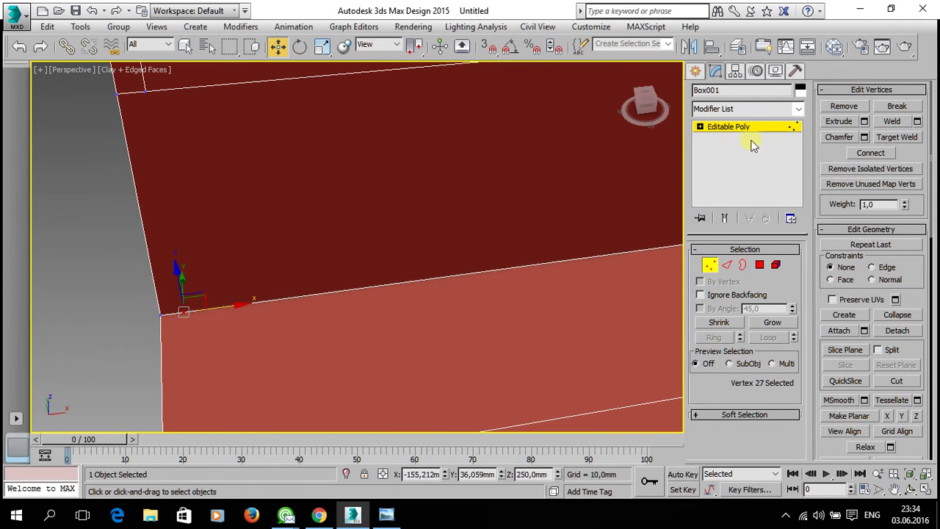
pyautogui.click(838, 106)
pyautogui.moveTo(373, 269)
pyautogui.keyDown('alt'); pyautogui.mouseDown(button='middle')
pyautogui.moveTo(377, 196)
pyautogui.moveTo(340, 274)
pyautogui.mouseUp(button='middle'); pyautogui.keyUp('alt')
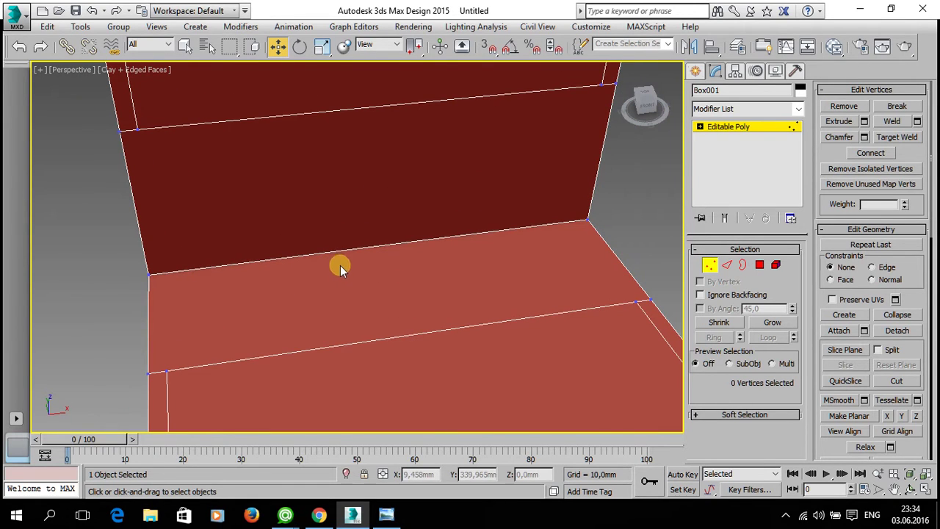
pyautogui.click(727, 266)
pyautogui.click(439, 238)
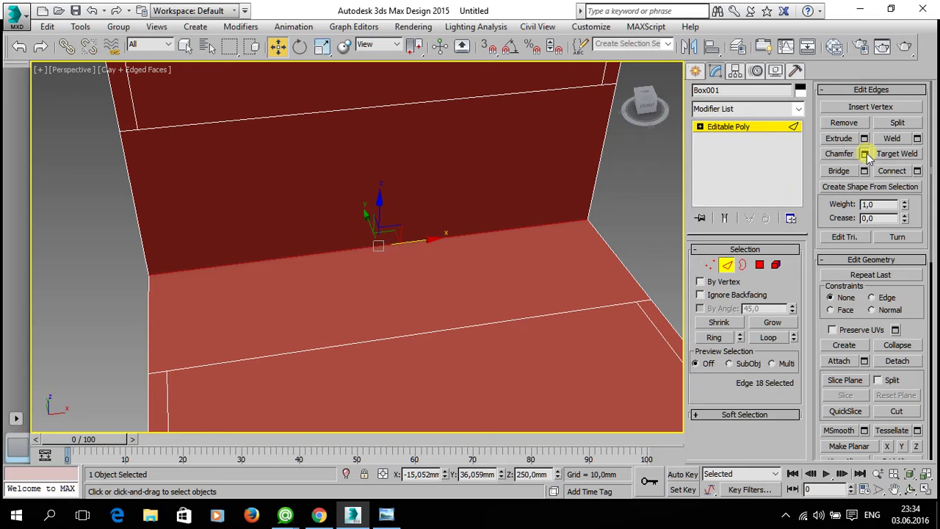
# Step: Chamfer the wall's bottom edge by about 74.56 mm with 3 segments
pyautogui.hotkey('ctrl', 'shift', 'c')
pyautogui.moveTo(300, 289)
pyautogui.keyDown('alt'); pyautogui.mouseDown(button='middle')
pyautogui.moveTo(372, 272)
pyautogui.moveTo(411, 247)
pyautogui.moveTo(393, 250)
pyautogui.moveTo(406, 276)
pyautogui.moveTo(388, 269)
pyautogui.moveTo(419, 269)
pyautogui.mouseUp(button='middle'); pyautogui.keyUp('alt')
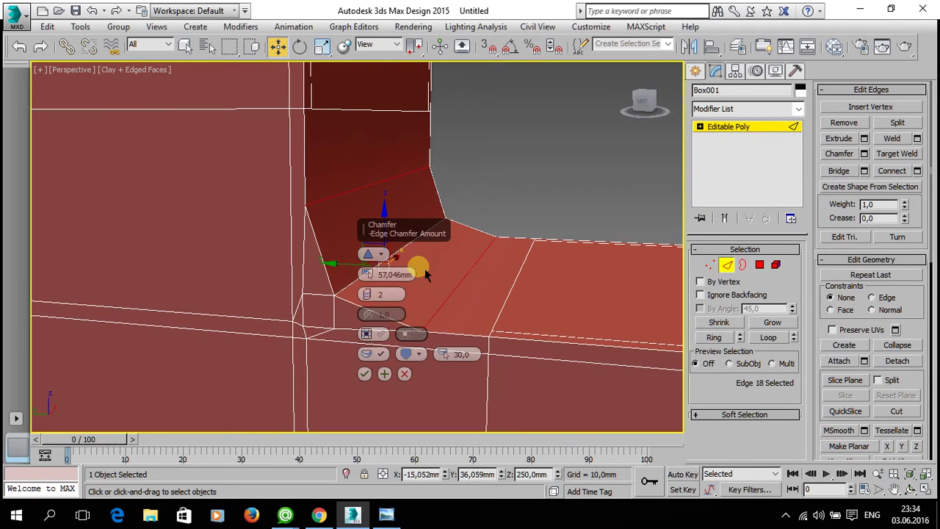
pyautogui.click(368, 298)
pyautogui.keyDown('alt'); pyautogui.moveTo(466, 287); pyautogui.dragTo(490, 291, button='middle'); pyautogui.keyUp('alt')
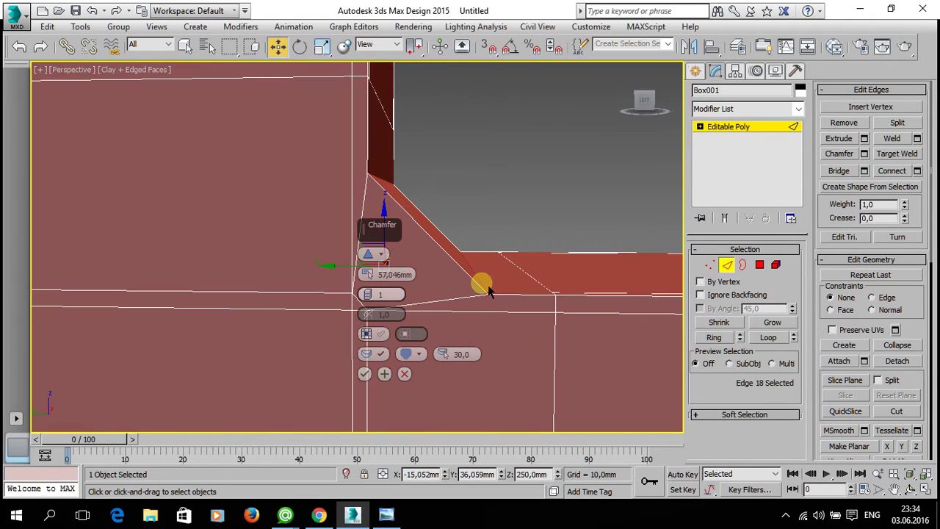
pyautogui.click(371, 292)
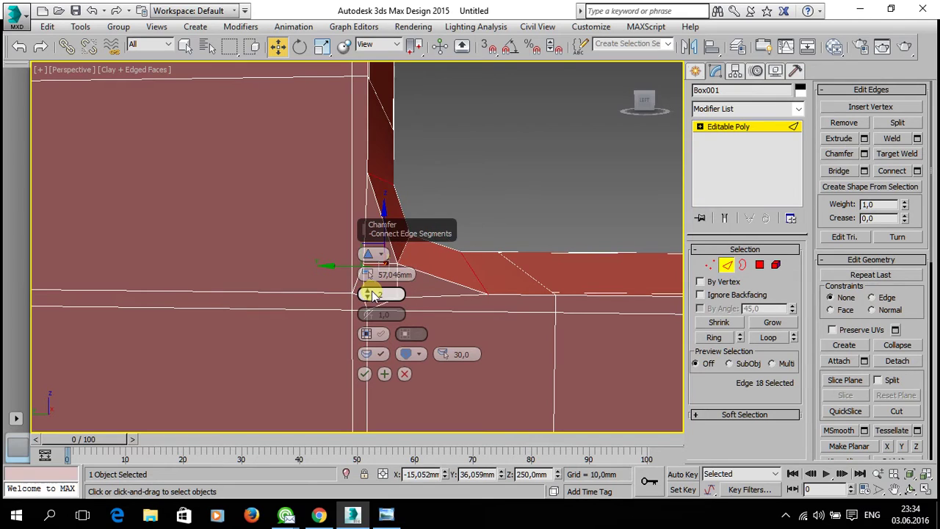
pyautogui.moveTo(368, 273); pyautogui.dragTo(375, 196)
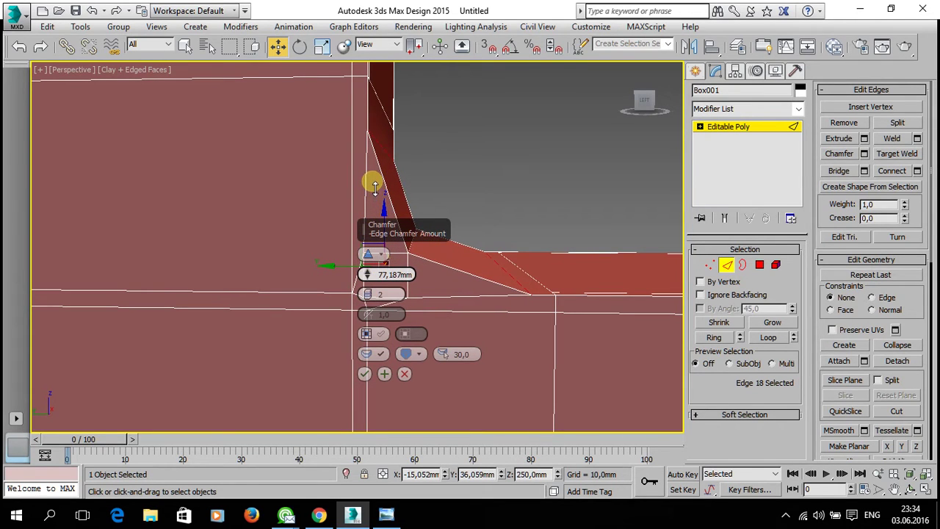
pyautogui.moveTo(506, 288)
pyautogui.mouseDown()
pyautogui.moveTo(372, 278)
pyautogui.moveTo(374, 185)
pyautogui.moveTo(537, 281)
pyautogui.mouseUp()
pyautogui.moveTo(537, 281)
pyautogui.keyDown('alt'); pyautogui.mouseDown(button='middle')
pyautogui.moveTo(519, 279)
pyautogui.moveTo(447, 312)
pyautogui.moveTo(531, 277)
pyautogui.moveTo(431, 287)
pyautogui.mouseUp(button='middle'); pyautogui.keyUp('alt')
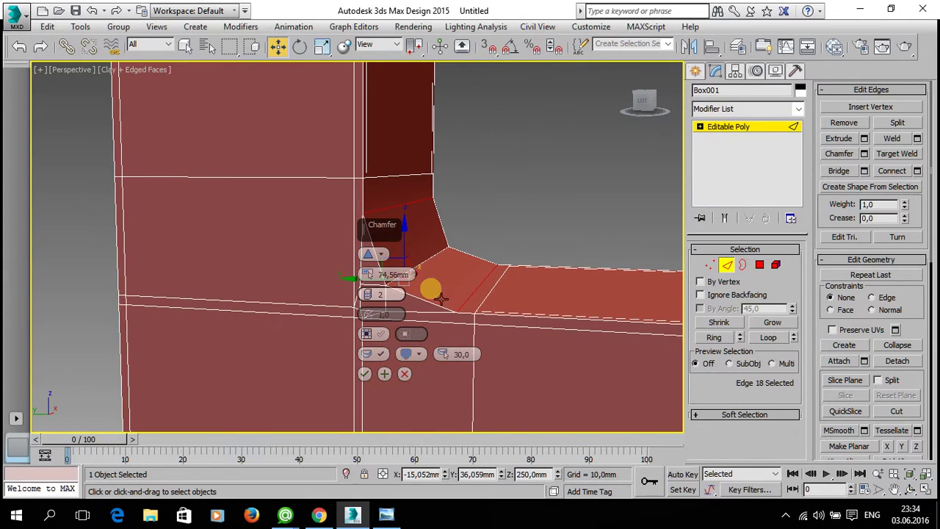
pyautogui.click(368, 293)
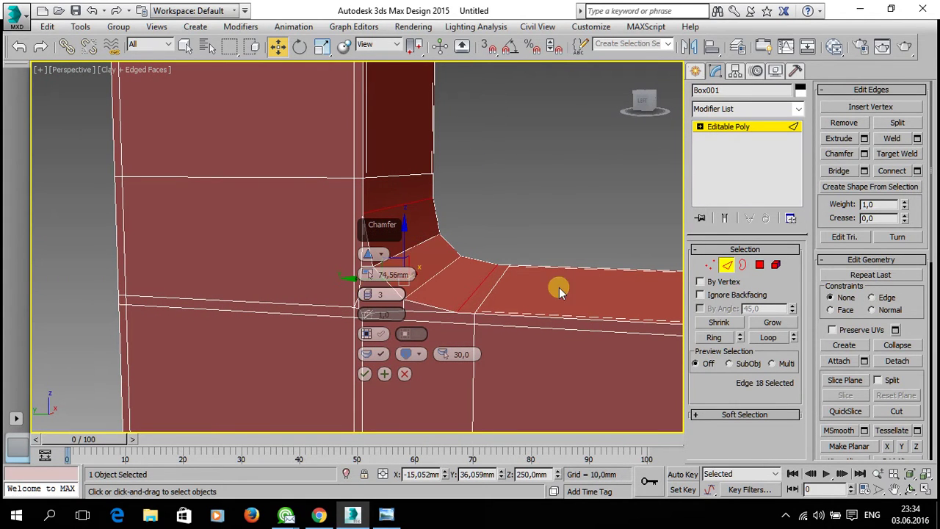
pyautogui.click(381, 354)
pyautogui.moveTo(525, 279)
pyautogui.keyDown('alt'); pyautogui.mouseDown(button='middle')
pyautogui.moveTo(495, 300)
pyautogui.moveTo(420, 318)
pyautogui.moveTo(336, 304)
pyautogui.moveTo(272, 277)
pyautogui.moveTo(450, 318)
pyautogui.mouseUp(button='middle'); pyautogui.keyUp('alt')
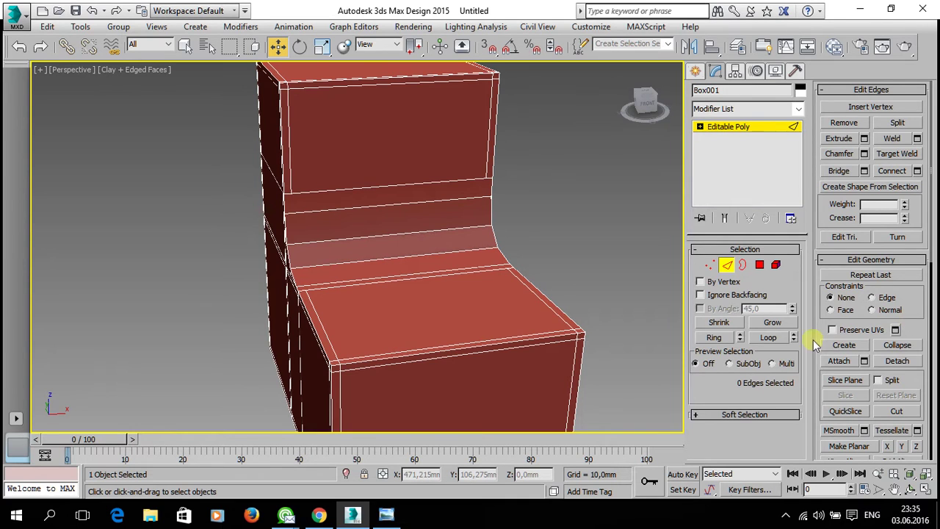
# Step: In Vertex mode, cut edges linking the lower seat vertices to the top vertices along the front corner
pyautogui.click(710, 267)
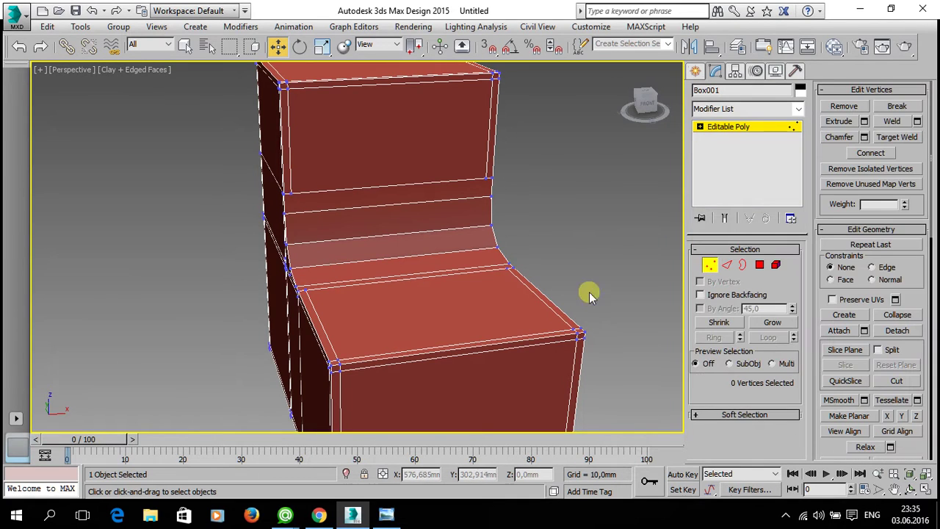
pyautogui.keyDown('alt'); pyautogui.moveTo(589, 295); pyautogui.dragTo(451, 294, button='middle'); pyautogui.keyUp('alt')
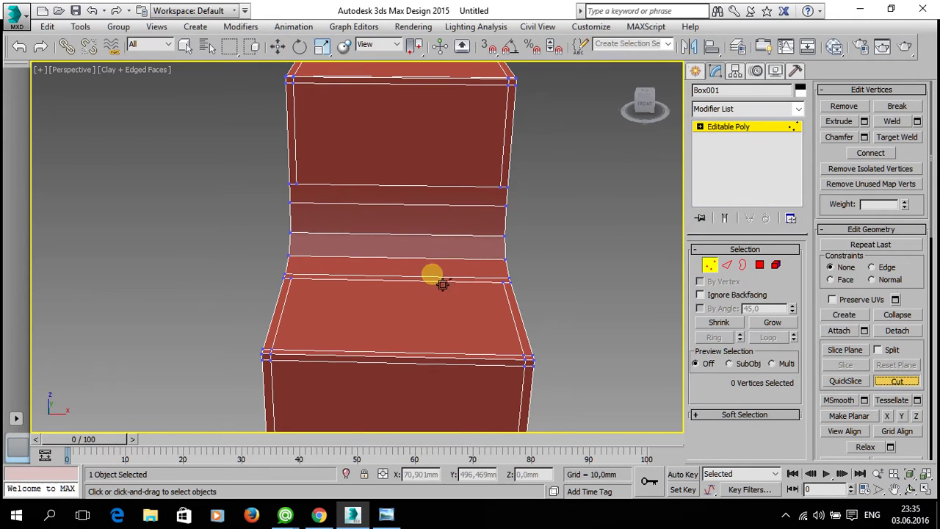
pyautogui.scroll(1, 426, 305)
pyautogui.scroll(3, 335, 294)
pyautogui.click(314, 296)
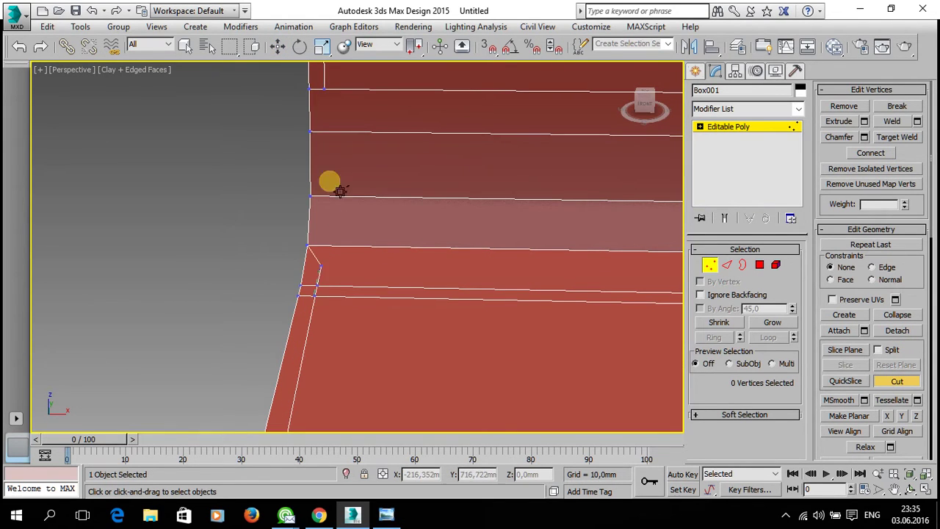
pyautogui.click(324, 91)
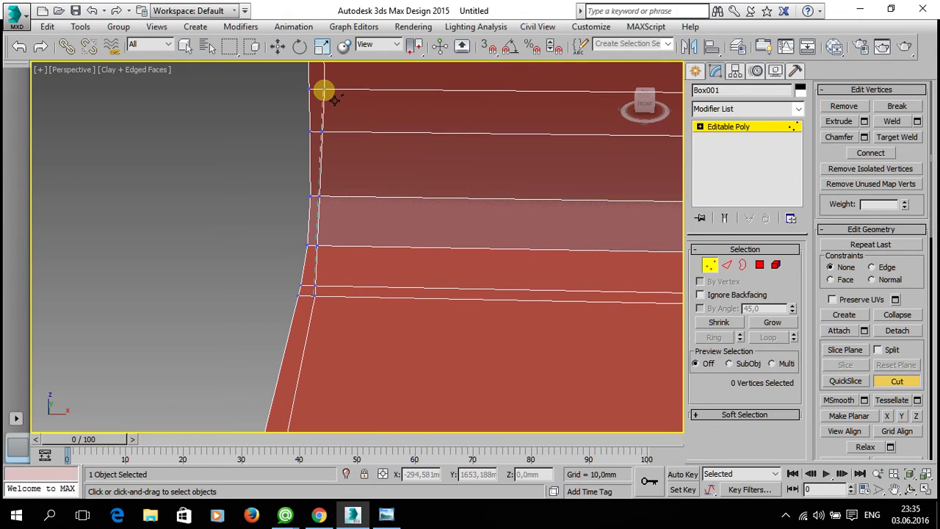
pyautogui.click(387, 201)
pyautogui.moveTo(388, 202)
pyautogui.keyDown('alt'); pyautogui.mouseDown(button='middle')
pyautogui.moveTo(439, 249)
pyautogui.moveTo(414, 284)
pyautogui.mouseUp(button='middle'); pyautogui.keyUp('alt')
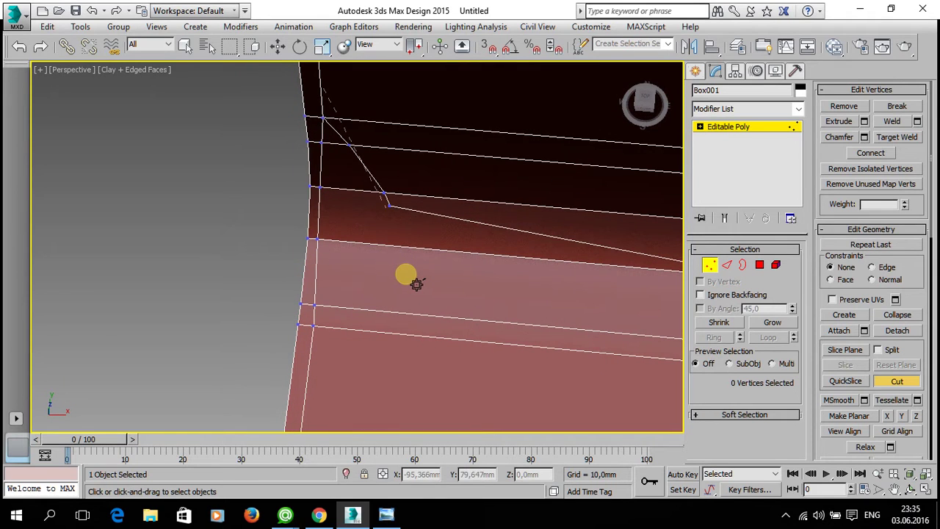
pyautogui.moveTo(504, 258)
pyautogui.keyDown('alt'); pyautogui.mouseDown(button='middle')
pyautogui.moveTo(511, 266)
pyautogui.moveTo(202, 222)
pyautogui.moveTo(447, 296)
pyautogui.mouseUp(button='middle'); pyautogui.keyUp('alt')
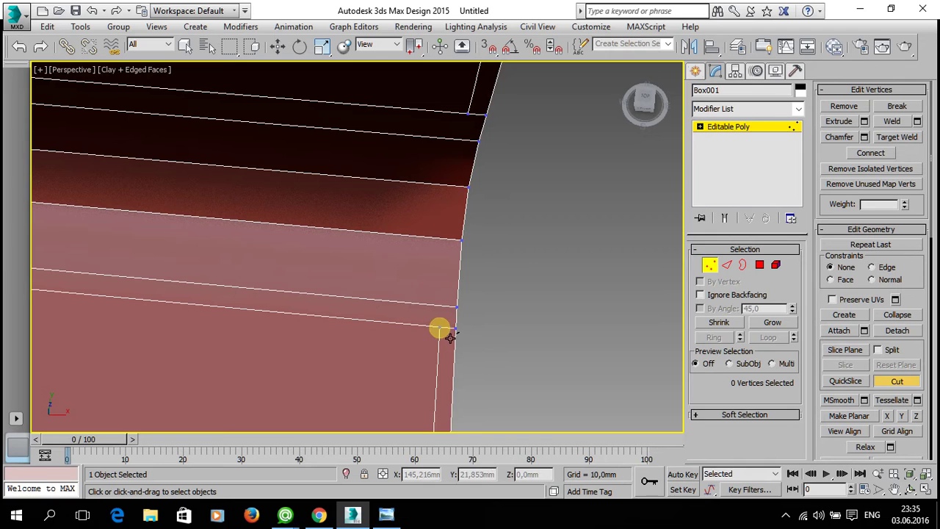
pyautogui.click(469, 116)
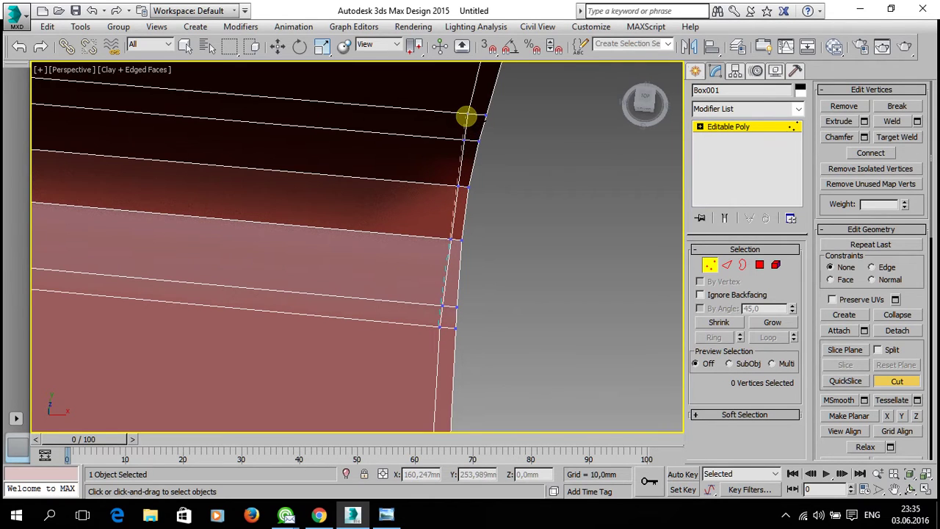
pyautogui.hotkey('alt', 'w')
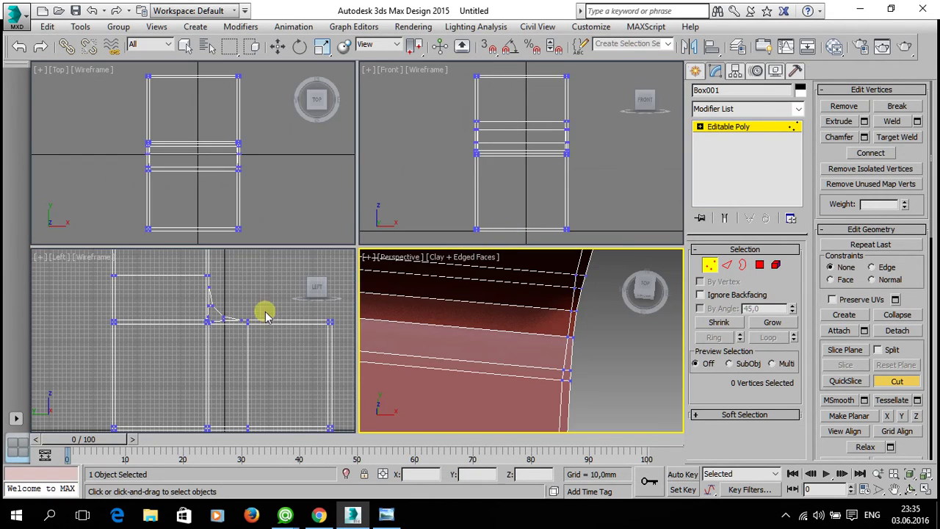
# Step: Maximize the Top viewport and leave Cut for the Move tool, zoomed in on the corner
pyautogui.rightClick(270, 203)
pyautogui.hotkey('alt', 'w')
pyautogui.moveTo(291, 198); pyautogui.dragTo(316, 192, button='middle')
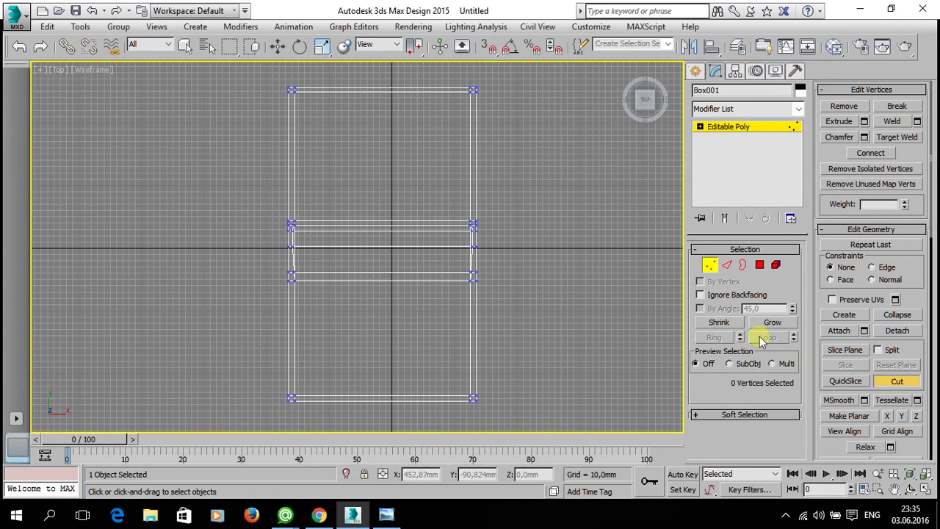
pyautogui.press('w')
pyautogui.scroll(3, 359, 241)
pyautogui.scroll(3, 342, 256)
# Step: Shift the first two cut vertices on the box's left edge right along X
pyautogui.click(287, 251)
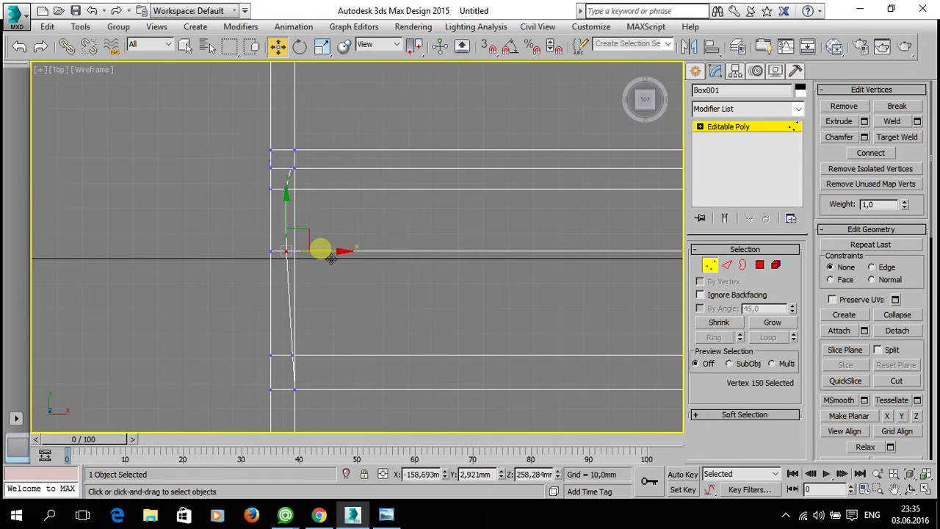
pyautogui.moveTo(336, 262); pyautogui.dragTo(343, 260)
pyautogui.click(299, 350)
pyautogui.moveTo(350, 368); pyautogui.dragTo(355, 369)
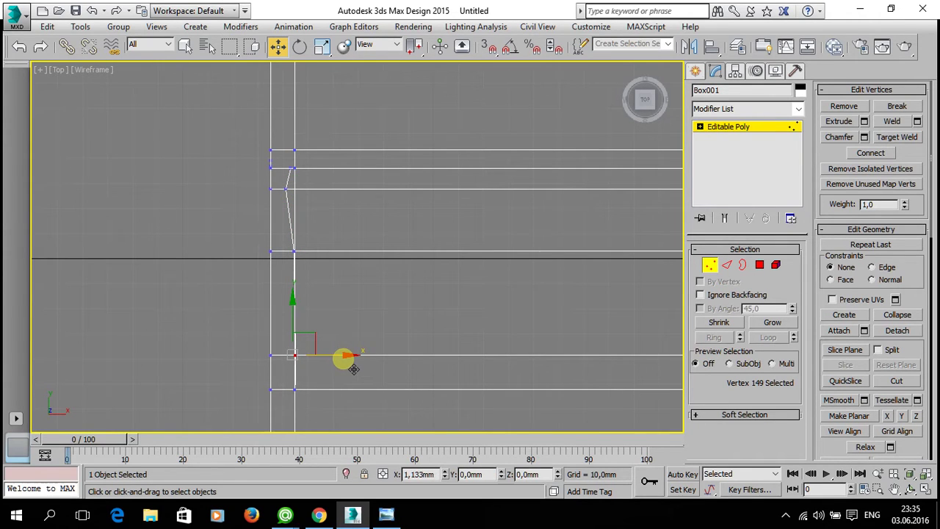
pyautogui.click(293, 252)
pyautogui.scroll(5, 294, 253)
pyautogui.scroll(3, 301, 256)
pyautogui.moveTo(365, 260); pyautogui.dragTo(374, 256)
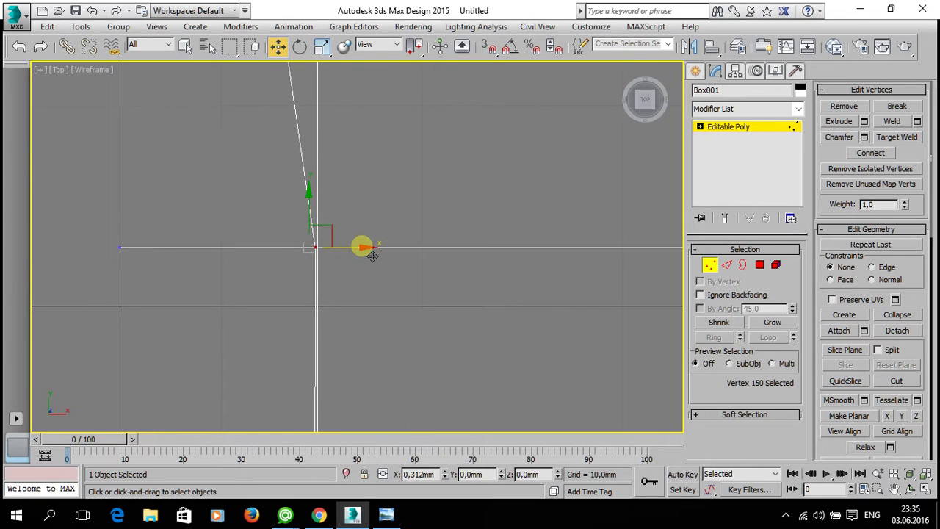
# Step: Move two more cut vertices right along X so the slanted cut edges straighten
pyautogui.scroll(-2, 376, 191)
pyautogui.scroll(-3, 367, 294)
pyautogui.moveTo(261, 224); pyautogui.dragTo(263, 226)
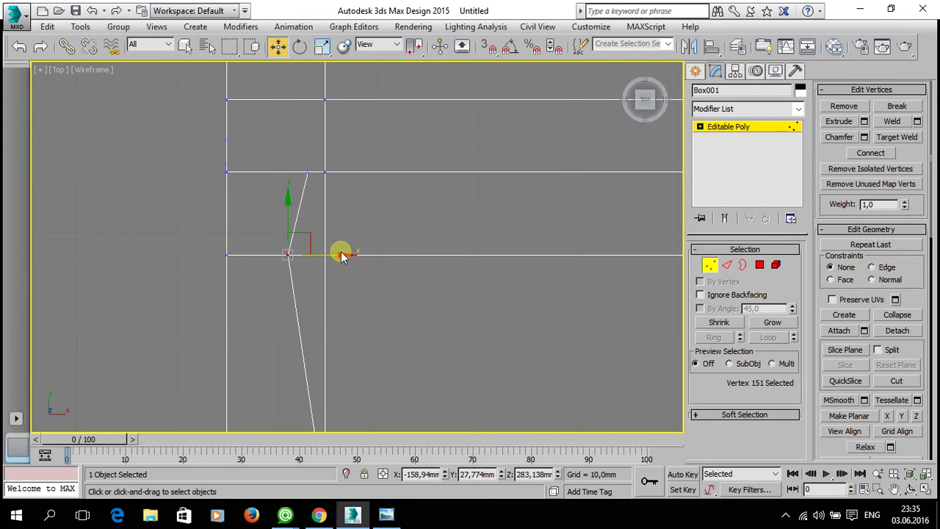
pyautogui.moveTo(351, 266); pyautogui.dragTo(388, 262)
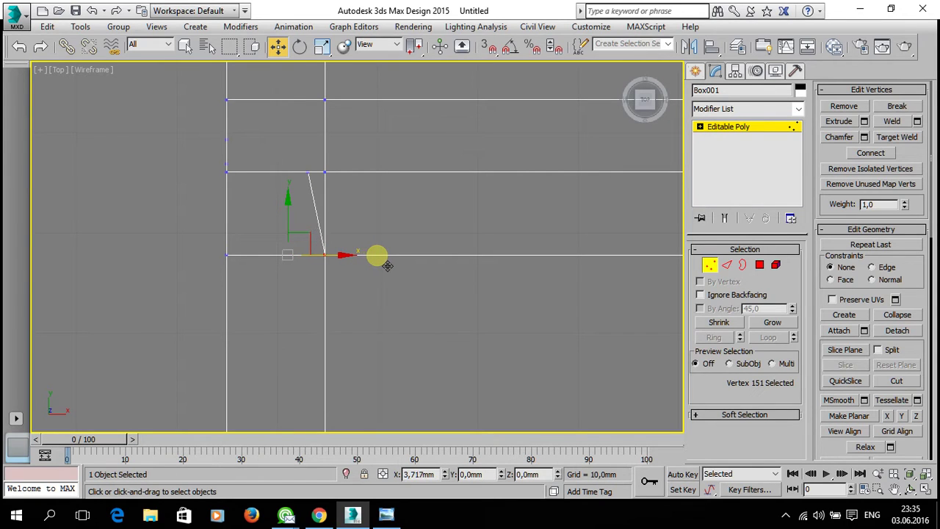
pyautogui.click(309, 173)
pyautogui.moveTo(362, 184); pyautogui.dragTo(396, 186)
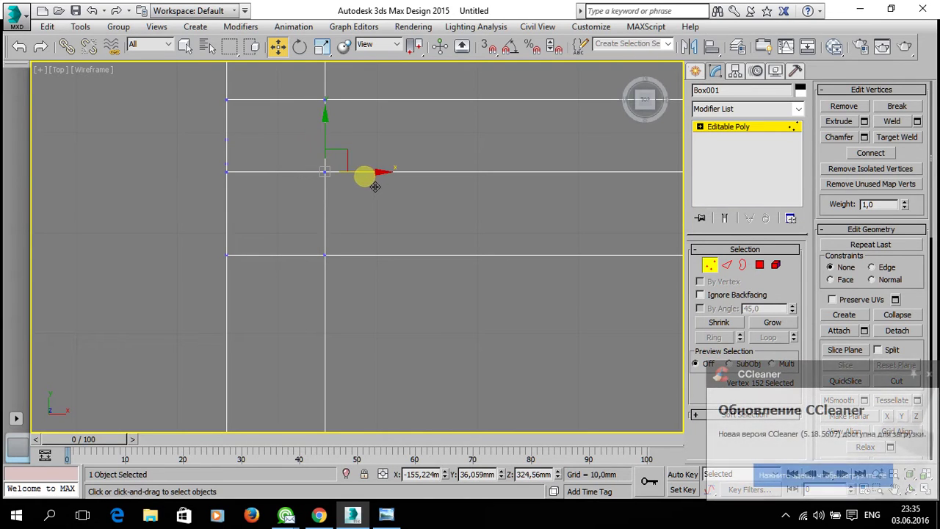
# Step: Dismiss the update notification and maximize the Perspective viewport instead of Top
pyautogui.click(929, 375)
pyautogui.hotkey('alt', 'w')
pyautogui.rightClick(558, 342)
pyautogui.hotkey('alt', 'w')
# Step: Zoom and orbit to the box's side faces and select a vertex on the slanted corner edge
pyautogui.press('z')
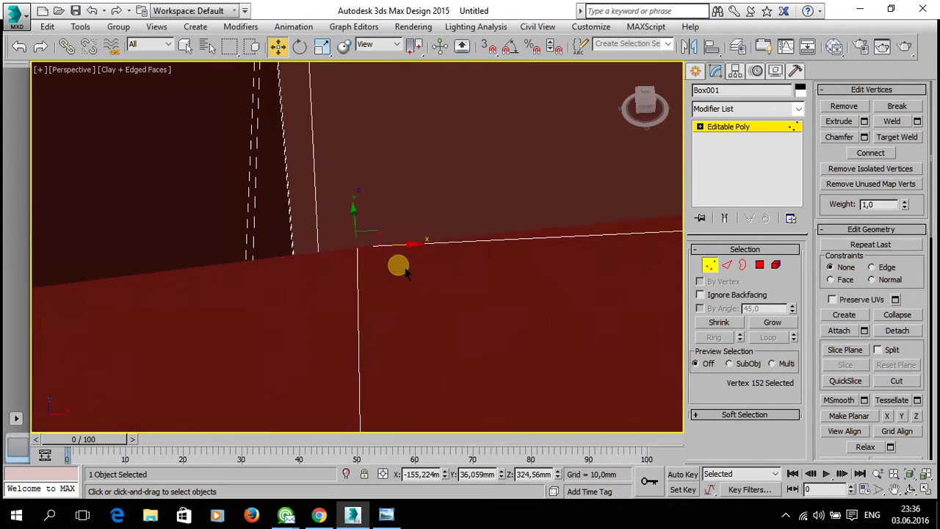
pyautogui.scroll(3, 399, 269)
pyautogui.moveTo(457, 311)
pyautogui.keyDown('alt'); pyautogui.mouseDown(button='middle')
pyautogui.moveTo(21, 274)
pyautogui.moveTo(451, 381)
pyautogui.mouseUp(button='middle'); pyautogui.keyUp('alt')
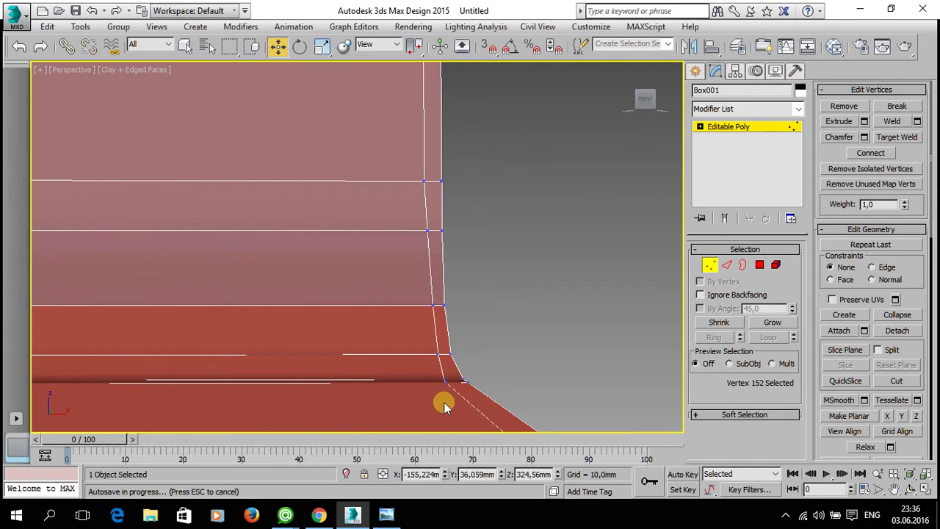
pyautogui.click(438, 353)
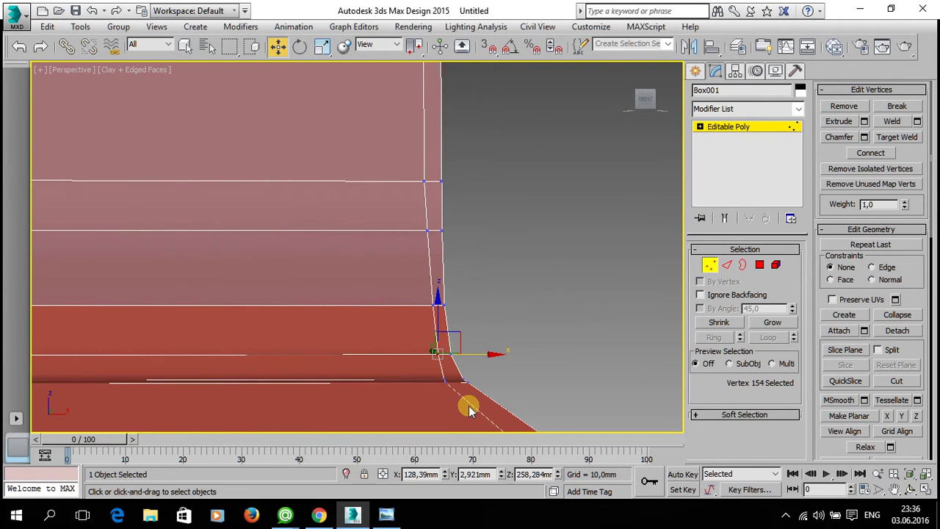
# Step: In a maximized Front viewport, move that vertex left along X until its edge is vertical
pyautogui.hotkey('alt', 'w')
pyautogui.rightClick(494, 211)
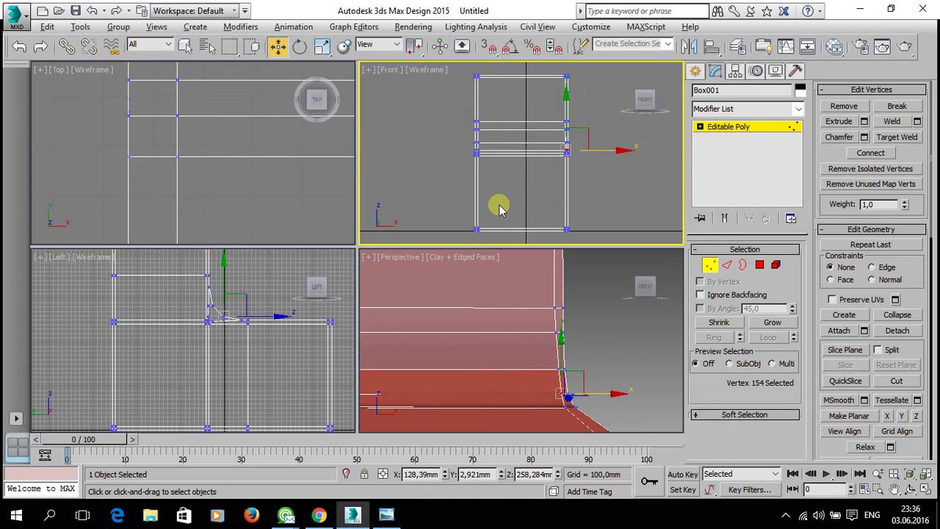
pyautogui.hotkey('alt', 'w')
pyautogui.scroll(5, 499, 228)
pyautogui.moveTo(508, 233); pyautogui.dragTo(497, 230)
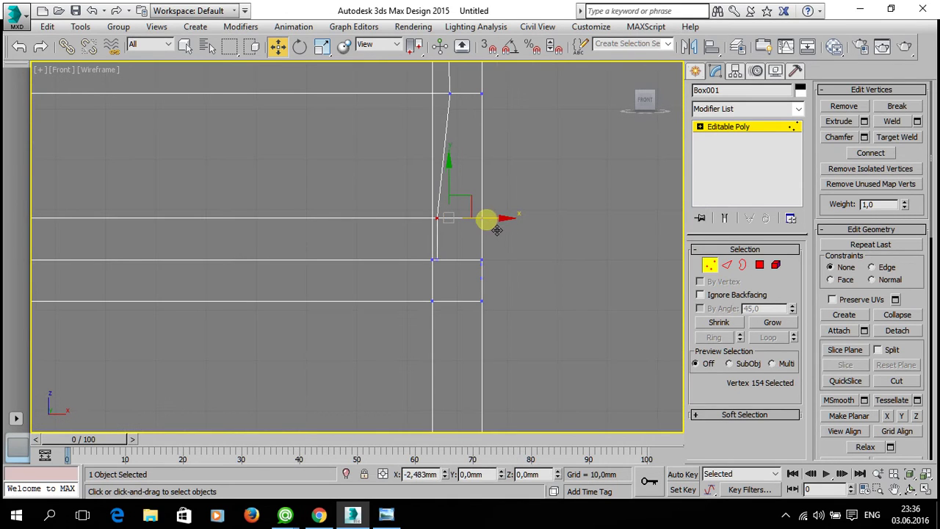
pyautogui.scroll(4, 433, 258)
pyautogui.scroll(3, 432, 257)
pyautogui.moveTo(474, 275); pyautogui.dragTo(462, 266)
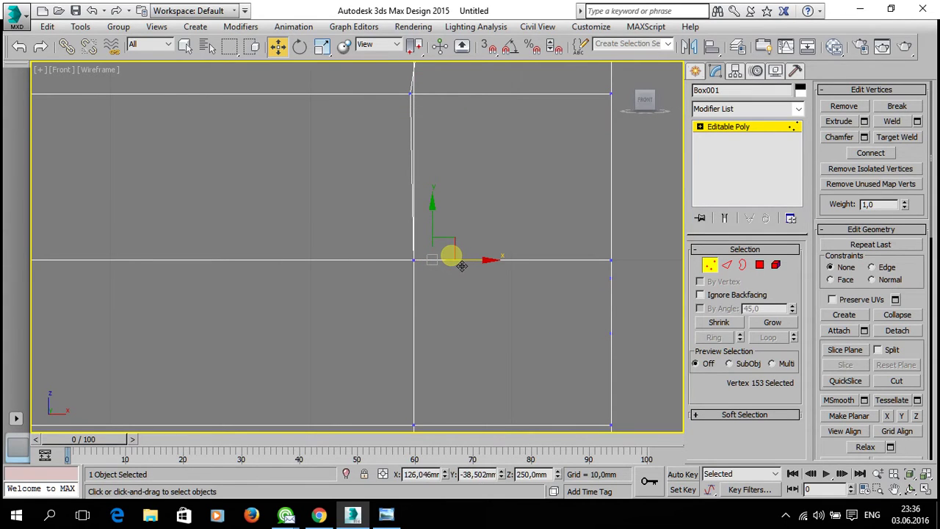
# Step: Align the remaining slanted-edge vertices along X so the corner edges run vertically
pyautogui.moveTo(461, 266); pyautogui.dragTo(457, 240, button='middle')
pyautogui.moveTo(457, 239); pyautogui.dragTo(370, 158)
pyautogui.moveTo(472, 183); pyautogui.dragTo(474, 182)
pyautogui.moveTo(474, 182)
pyautogui.mouseDown(button='middle')
pyautogui.moveTo(493, 120)
pyautogui.moveTo(474, 350)
pyautogui.mouseUp(button='middle')
pyautogui.click(449, 281)
pyautogui.moveTo(486, 295); pyautogui.dragTo(469, 295)
pyautogui.moveTo(468, 294)
pyautogui.mouseDown(button='middle')
pyautogui.moveTo(436, 380)
pyautogui.moveTo(426, 357)
pyautogui.mouseUp(button='middle')
pyautogui.click(411, 301)
pyautogui.moveTo(444, 301); pyautogui.dragTo(447, 312)
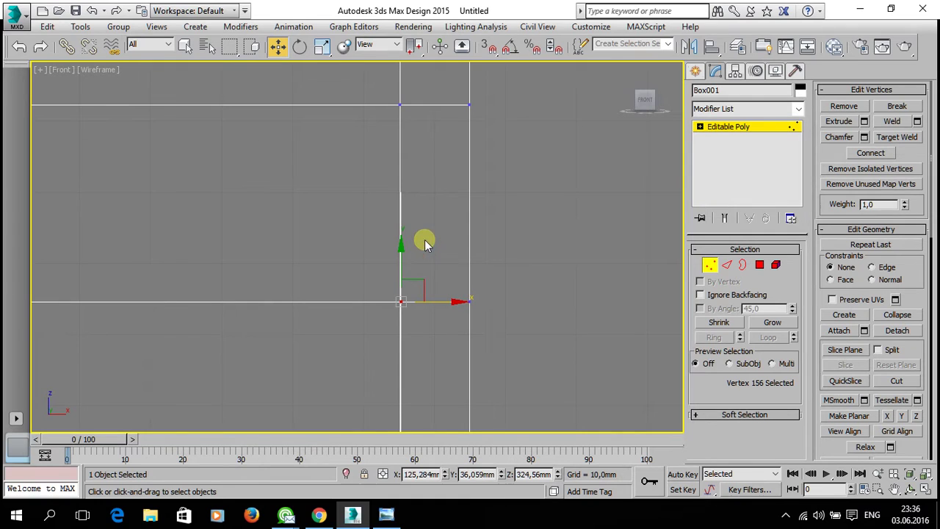
pyautogui.hotkey('alt', 'w')
pyautogui.rightClick(596, 365)
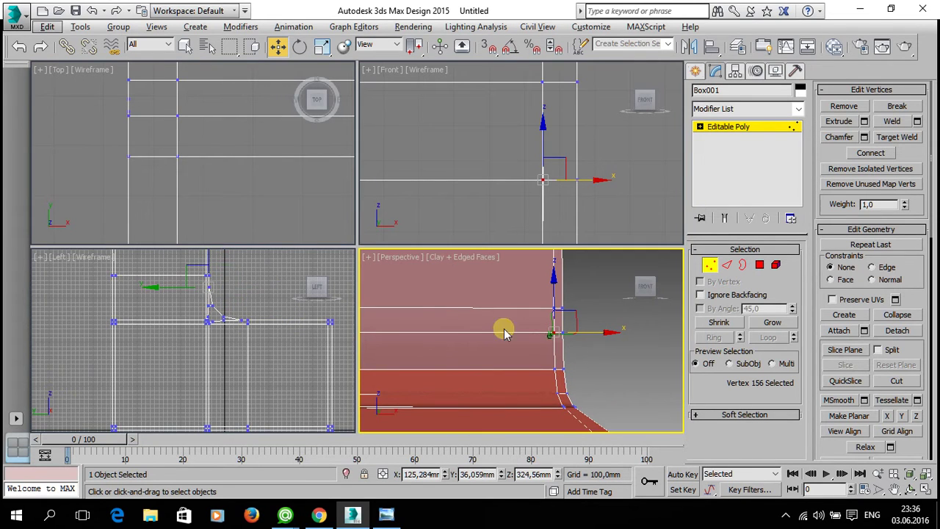
pyautogui.hotkey('alt', 'w')
pyautogui.scroll(-2, 477, 317)
pyautogui.scroll(-6, 514, 340)
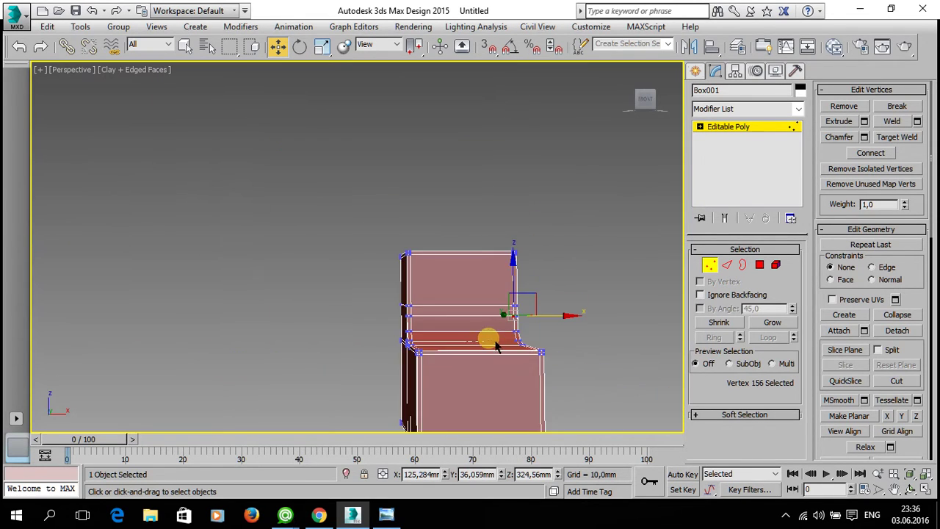
pyautogui.keyDown('alt'); pyautogui.moveTo(489, 336); pyautogui.dragTo(562, 361, button='middle'); pyautogui.keyUp('alt')
pyautogui.scroll(3, 489, 363)
pyautogui.scroll(2, 488, 363)
pyautogui.scroll(2, 464, 384)
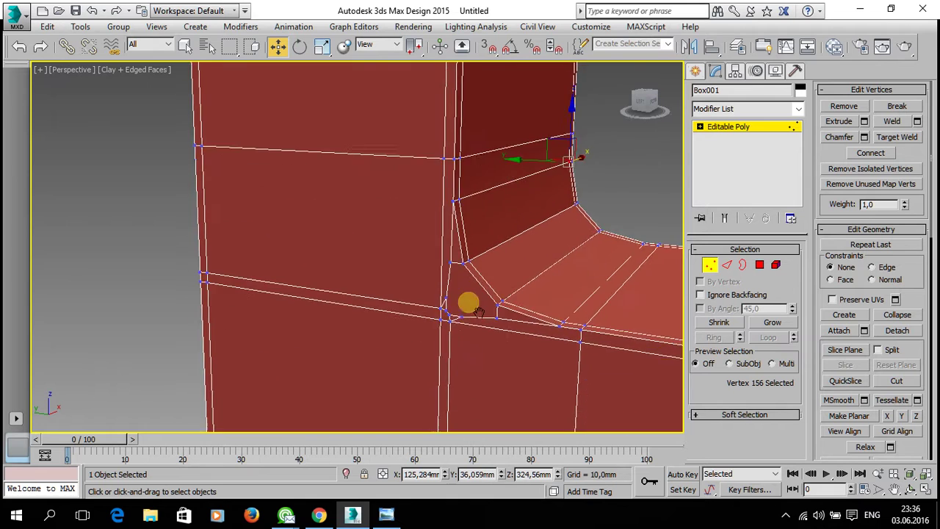
pyautogui.scroll(2, 465, 300)
pyautogui.scroll(-1, 352, 330)
pyautogui.scroll(-2, 346, 315)
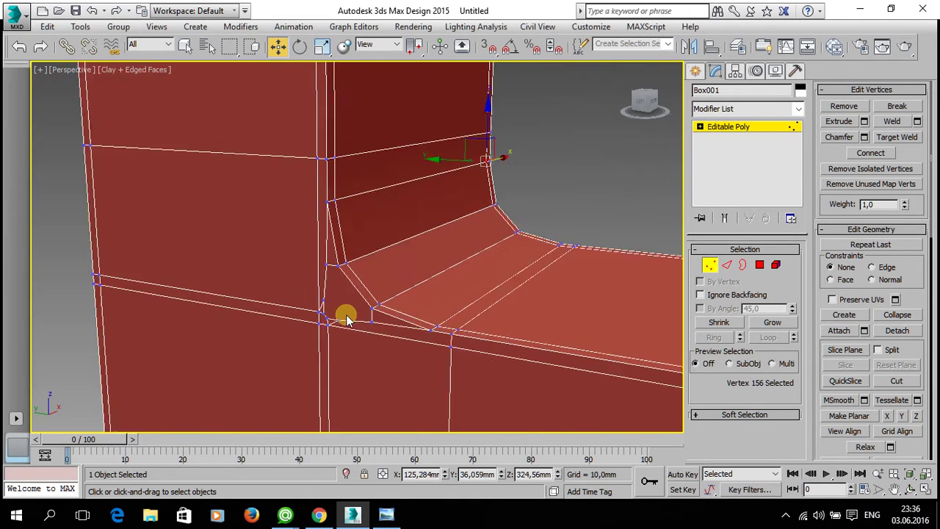
pyautogui.scroll(-1, 346, 315)
pyautogui.scroll(-2, 457, 344)
pyautogui.keyDown('alt'); pyautogui.moveTo(456, 344); pyautogui.dragTo(466, 331, button='middle'); pyautogui.keyUp('alt')
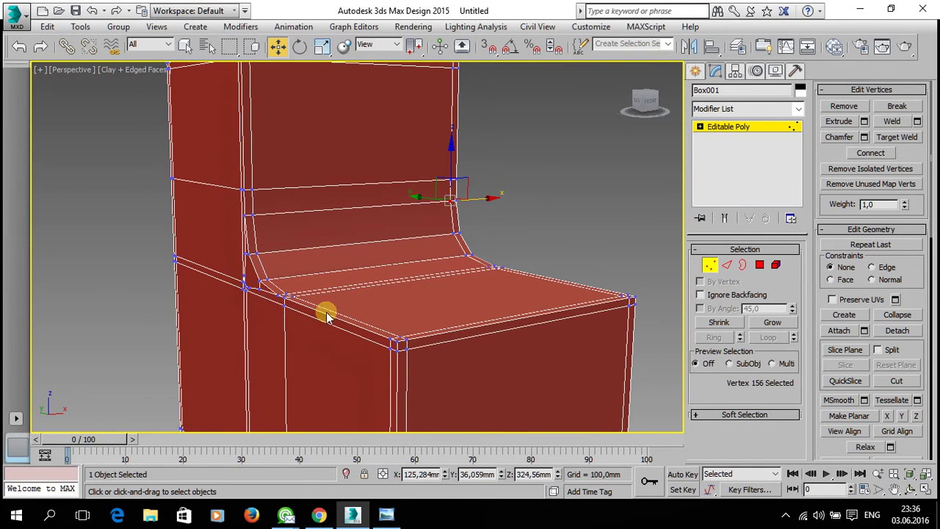
pyautogui.scroll(2, 331, 289)
pyautogui.scroll(1, 399, 295)
pyautogui.scroll(2, 440, 294)
pyautogui.scroll(1, 458, 291)
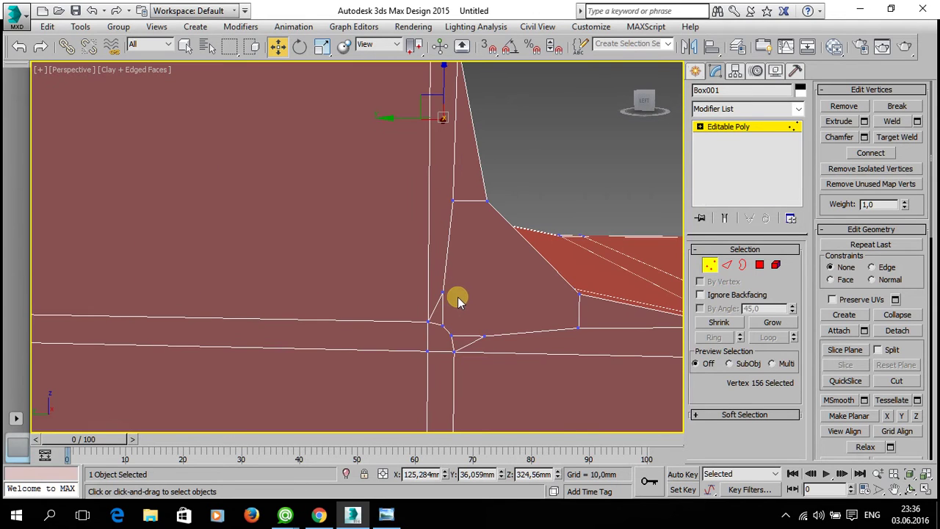
pyautogui.keyDown('alt'); pyautogui.moveTo(531, 307); pyautogui.dragTo(724, 294, button='middle'); pyautogui.keyUp('alt')
pyautogui.moveTo(909, 294); pyautogui.dragTo(909, 152)
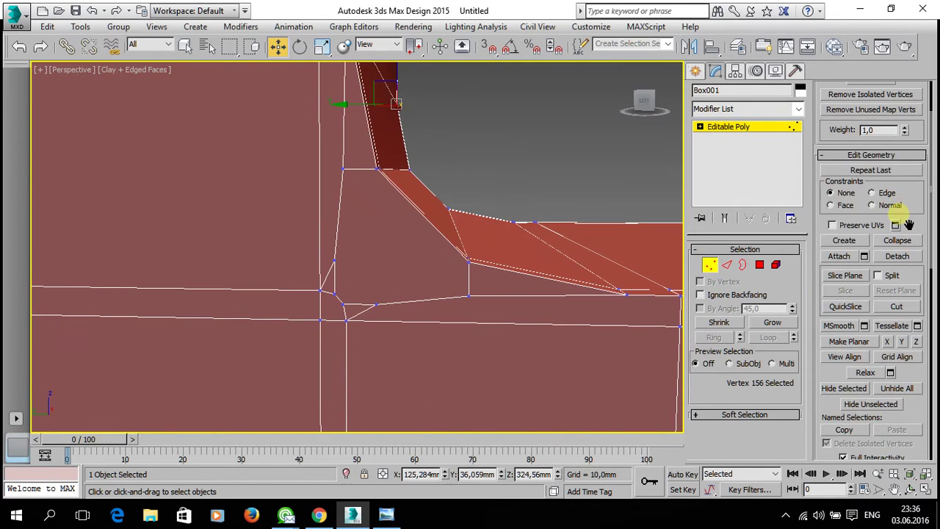
pyautogui.moveTo(920, 339); pyautogui.dragTo(917, 123)
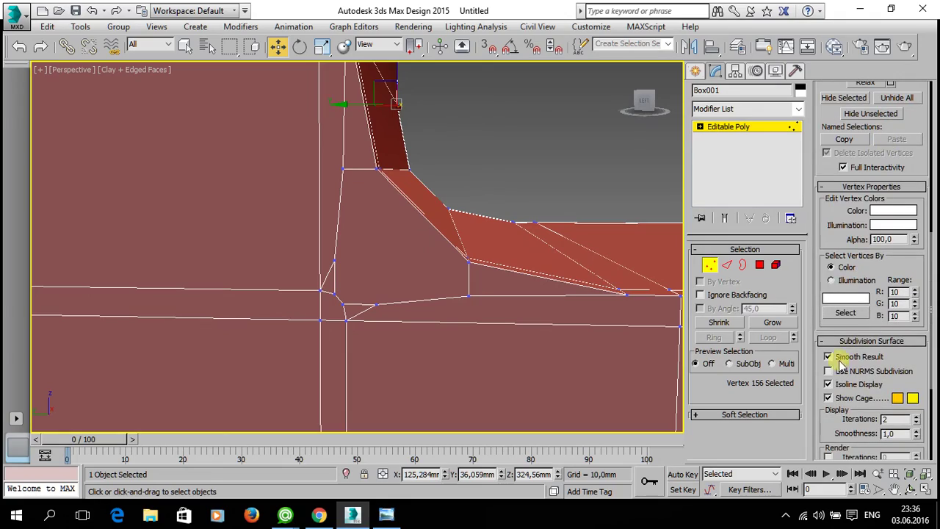
pyautogui.click(829, 372)
pyautogui.moveTo(563, 287)
pyautogui.keyDown('alt'); pyautogui.mouseDown(button='middle')
pyautogui.moveTo(426, 294)
pyautogui.moveTo(430, 301)
pyautogui.moveTo(327, 298)
pyautogui.moveTo(254, 281)
pyautogui.moveTo(236, 287)
pyautogui.moveTo(365, 329)
pyautogui.moveTo(492, 279)
pyautogui.mouseUp(button='middle'); pyautogui.keyUp('alt')
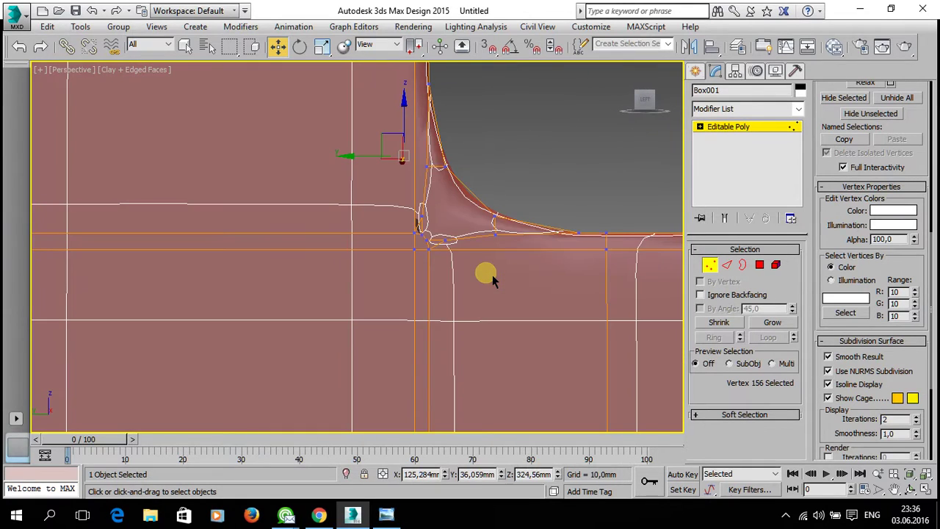
pyautogui.scroll(1, 451, 290)
pyautogui.scroll(2, 397, 251)
pyautogui.scroll(2, 397, 251)
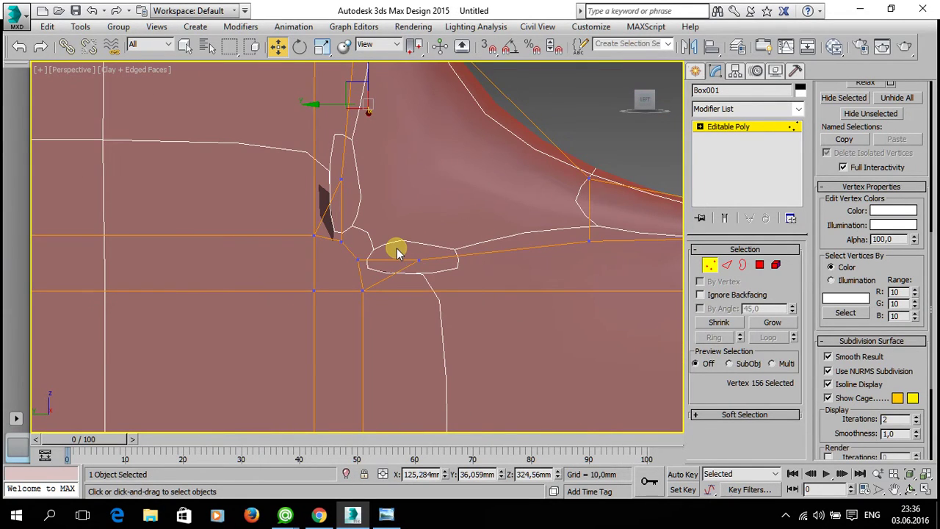
pyautogui.click(828, 371)
pyautogui.moveTo(462, 326); pyautogui.dragTo(451, 315, button='middle')
pyautogui.scroll(1, 451, 314)
pyautogui.scroll(1, 392, 269)
pyautogui.scroll(1, 348, 296)
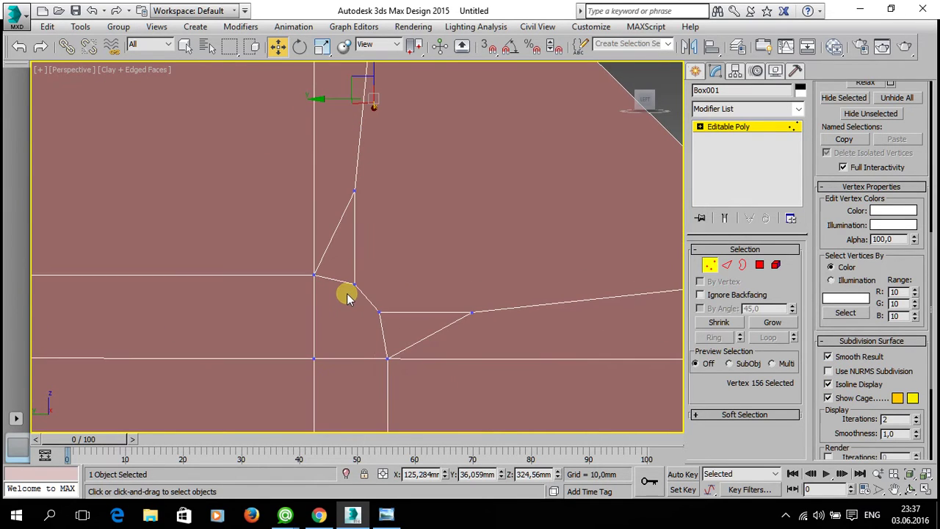
pyautogui.scroll(-2, 348, 297)
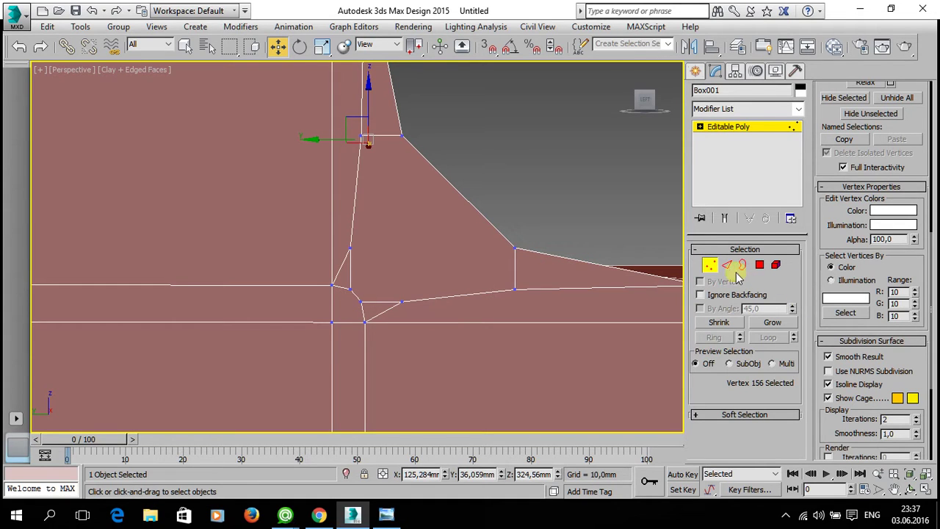
# Step: In Edge mode, Remove two short edges at the corner junction
pyautogui.click(726, 266)
pyautogui.click(352, 274)
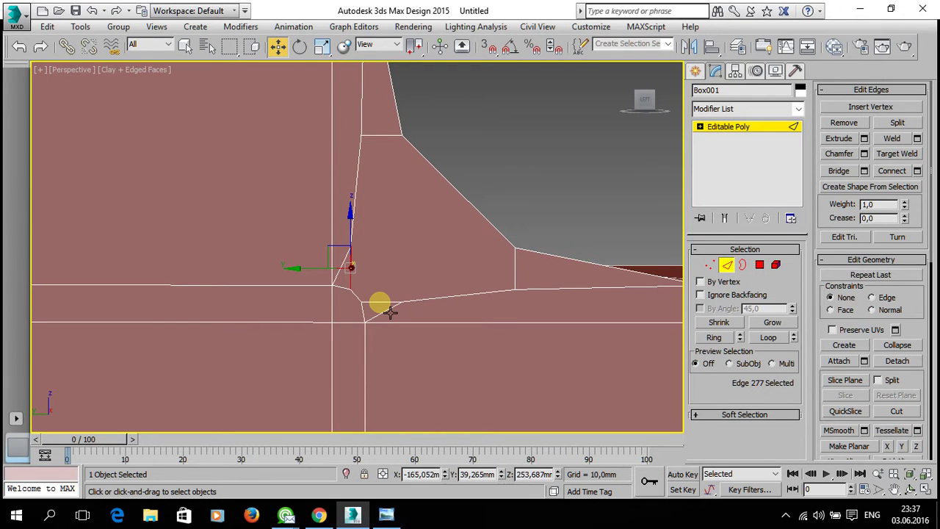
pyautogui.keyDown('ctrl'); pyautogui.click(390, 312); pyautogui.keyUp('ctrl')
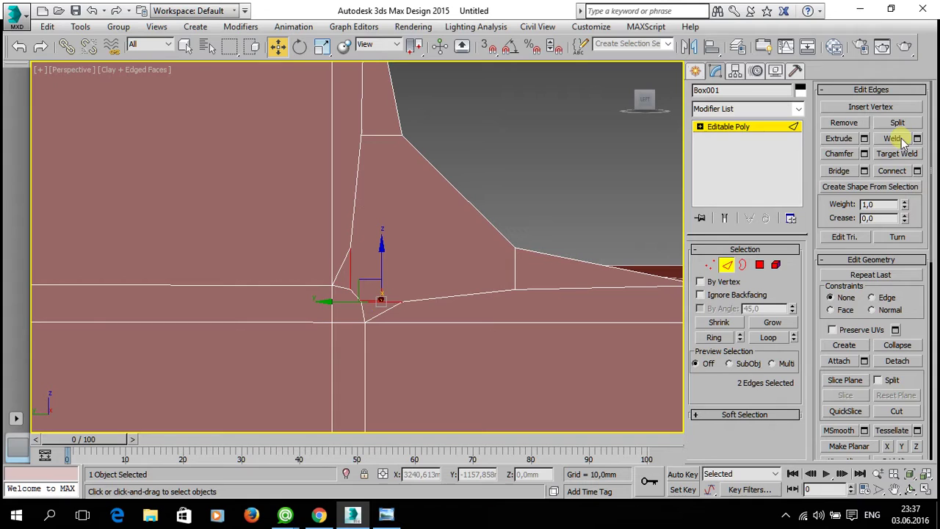
pyautogui.click(844, 123)
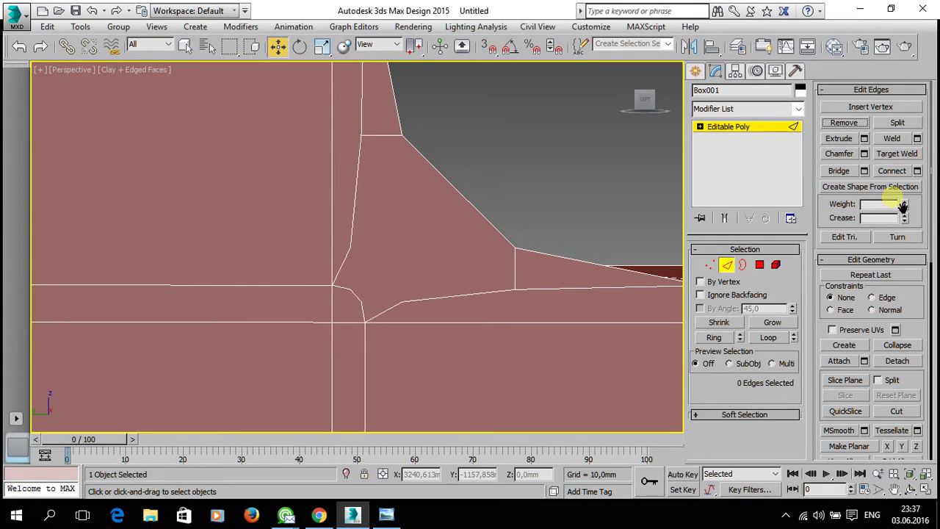
# Step: Get rid of the leftover junction edge with Remove, undoing the Delete that left a hole
pyautogui.click(353, 295)
pyautogui.press('Delete')
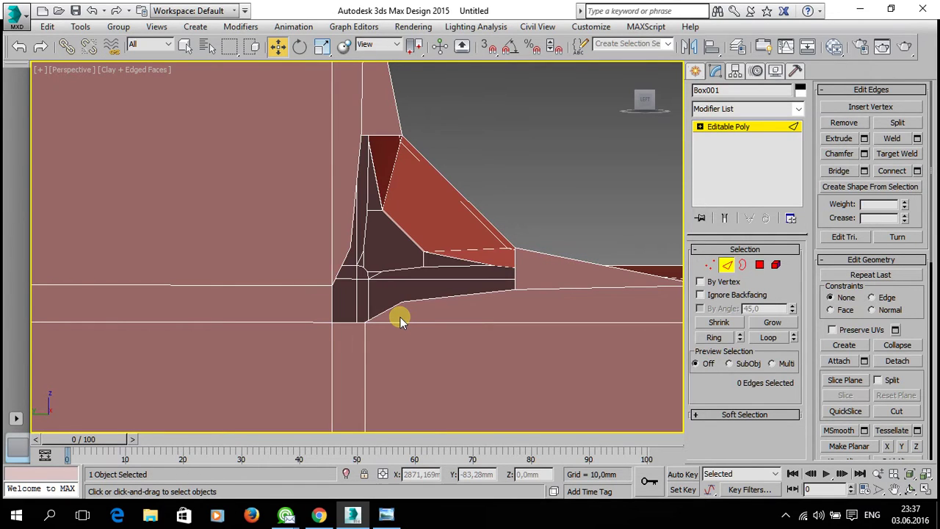
pyautogui.moveTo(400, 317)
pyautogui.mouseDown(button='middle')
pyautogui.moveTo(416, 331)
pyautogui.moveTo(405, 328)
pyautogui.mouseUp(button='middle')
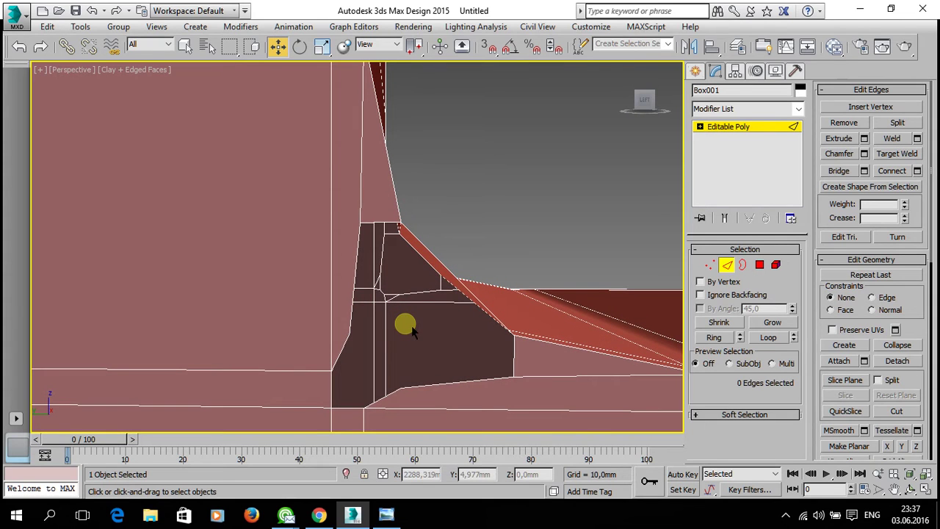
pyautogui.hotkey('ctrl', 'z')
pyautogui.moveTo(416, 361); pyautogui.dragTo(451, 288, button='middle')
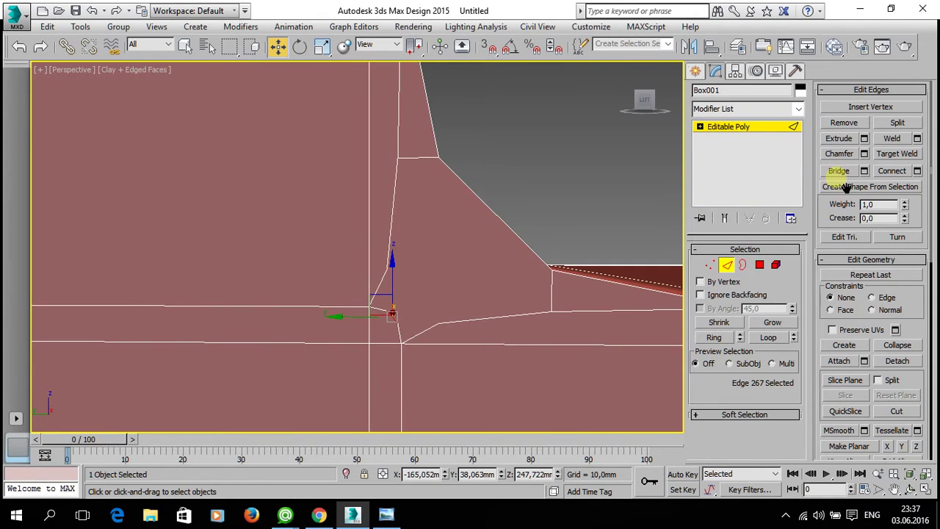
pyautogui.click(844, 122)
# Step: Orbit and pan around the corner to check the faces, then return to Vertex mode
pyautogui.moveTo(420, 315); pyautogui.dragTo(409, 291, button='middle')
pyautogui.scroll(-2, 409, 291)
pyautogui.scroll(-1, 409, 291)
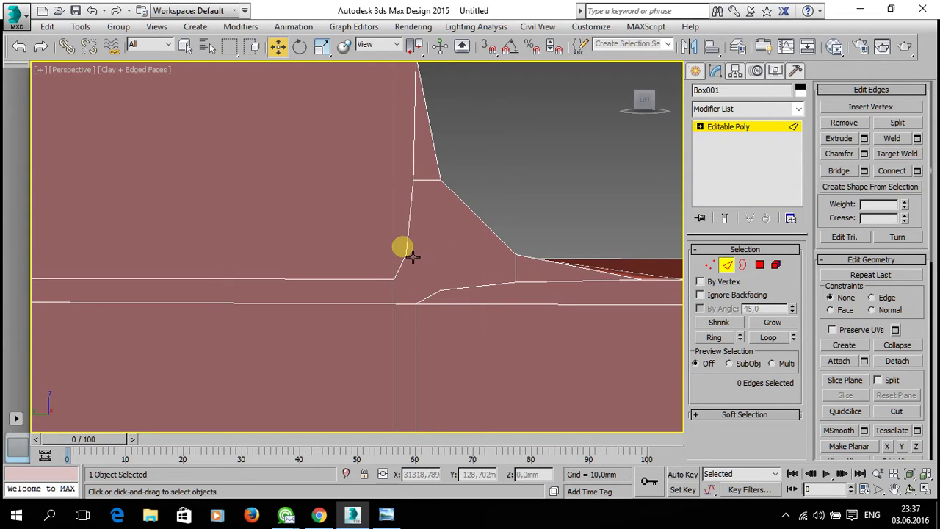
pyautogui.keyDown('alt'); pyautogui.moveTo(441, 265); pyautogui.dragTo(418, 338, button='middle'); pyautogui.keyUp('alt')
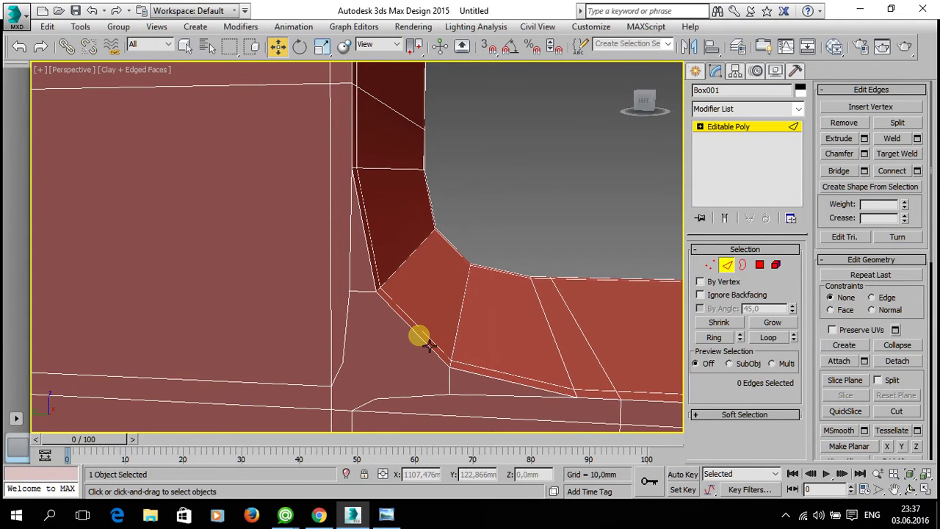
pyautogui.moveTo(428, 370)
pyautogui.mouseDown(button='middle')
pyautogui.moveTo(447, 340)
pyautogui.moveTo(470, 346)
pyautogui.moveTo(458, 353)
pyautogui.moveTo(445, 342)
pyautogui.mouseUp(button='middle')
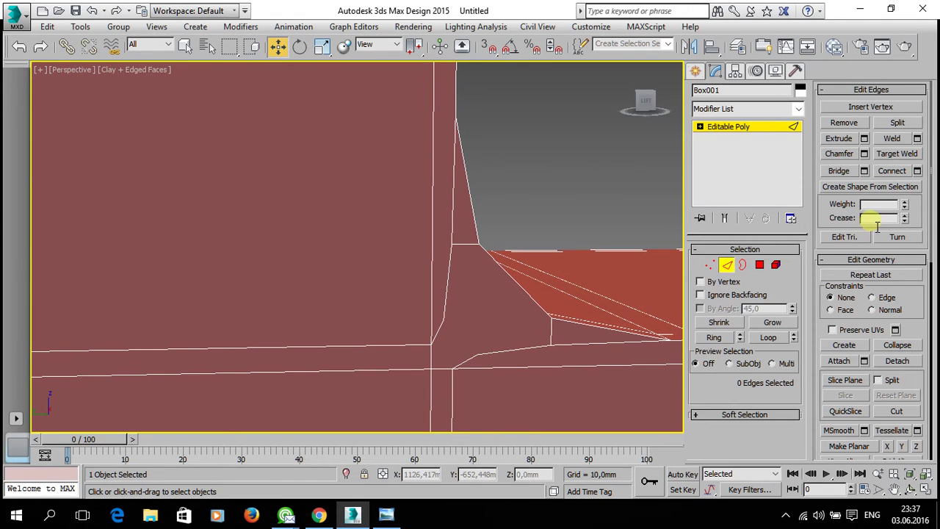
pyautogui.scroll(-2, 915, 349)
pyautogui.scroll(-3, 917, 174)
pyautogui.scroll(5, 885, 446)
pyautogui.moveTo(894, 488)
pyautogui.mouseDown()
pyautogui.moveTo(898, 405)
pyautogui.moveTo(886, 335)
pyautogui.moveTo(910, 88)
pyautogui.moveTo(924, 137)
pyautogui.moveTo(931, 450)
pyautogui.mouseUp()
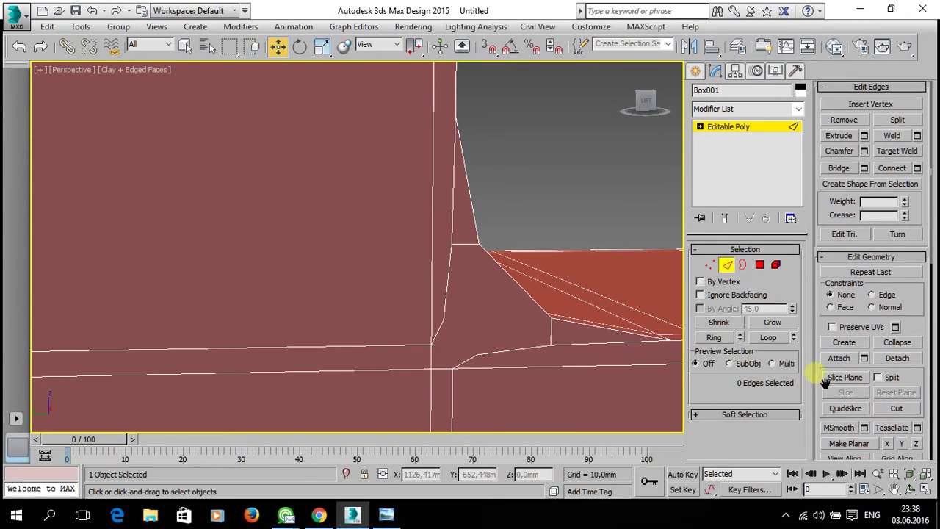
pyautogui.click(710, 266)
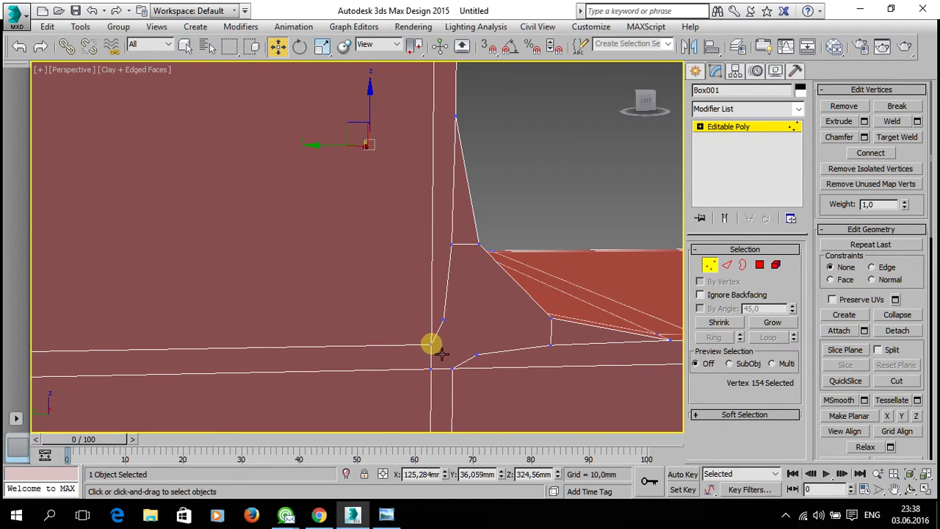
# Step: Remove three stray vertices from the chamfered corner's edges
pyautogui.moveTo(546, 340); pyautogui.dragTo(526, 340, button='middle')
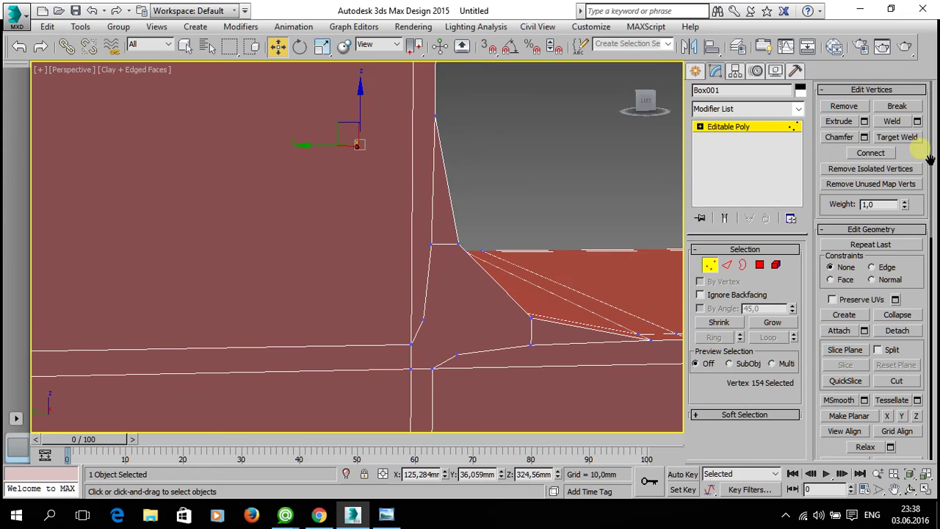
pyautogui.scroll(-1, 914, 224)
pyautogui.click(844, 100)
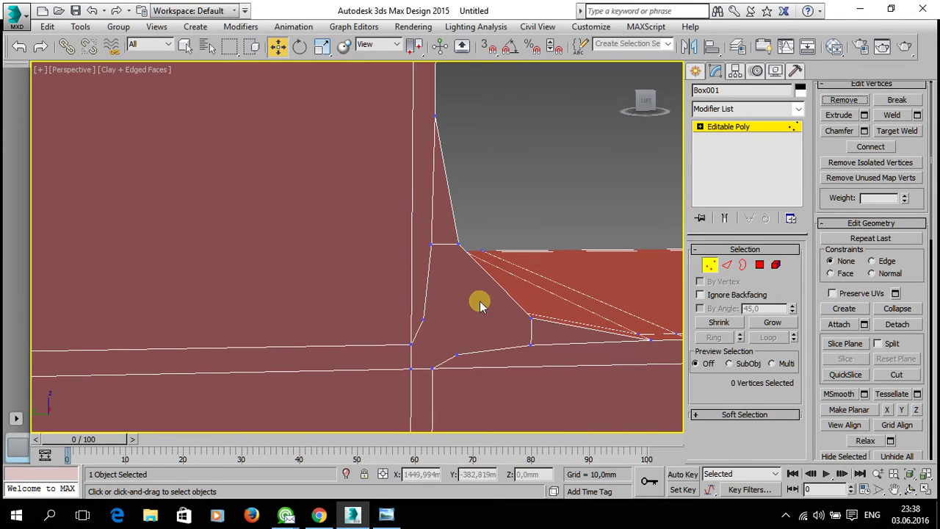
pyautogui.click(423, 320)
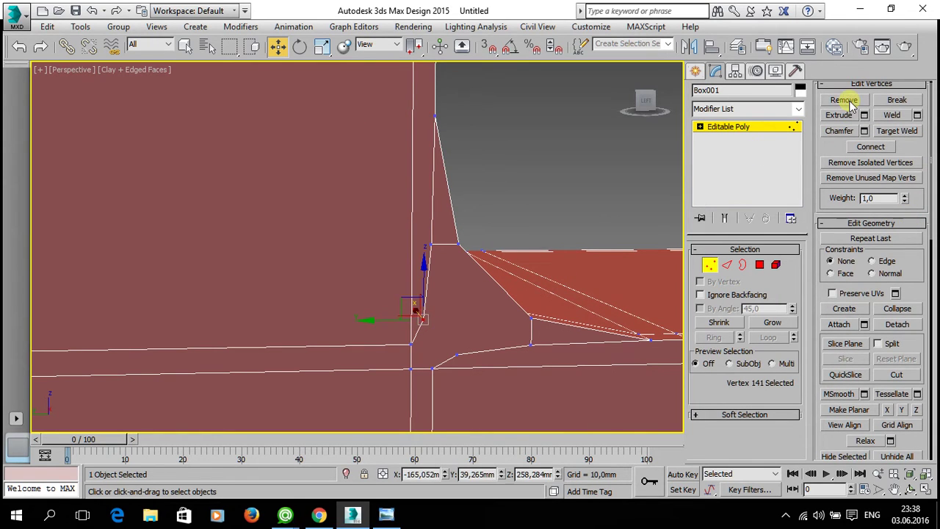
pyautogui.click(849, 103)
pyautogui.click(456, 355)
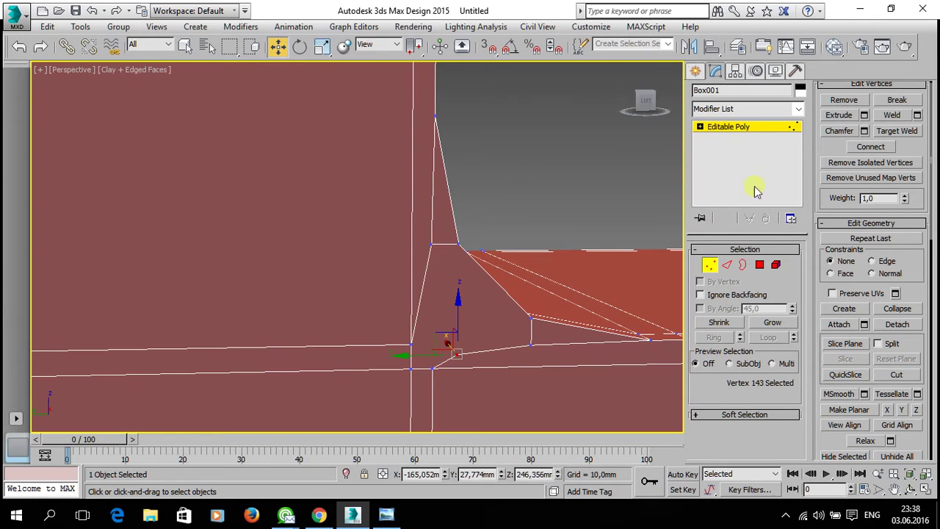
pyautogui.click(845, 101)
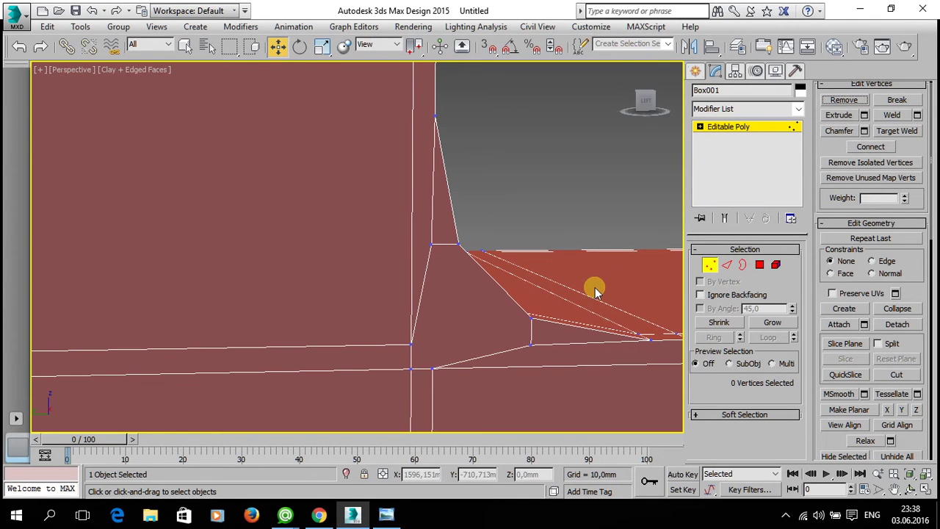
# Step: Pan, zoom and orbit around the corner to inspect the now-straight edges
pyautogui.moveTo(575, 345); pyautogui.dragTo(544, 342, button='middle')
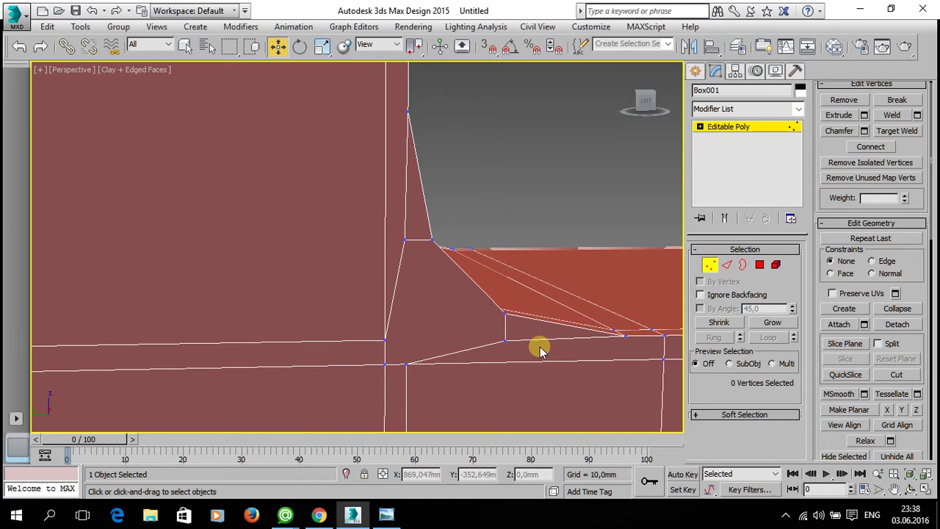
pyautogui.scroll(2, 514, 323)
pyautogui.scroll(1, 474, 333)
pyautogui.scroll(1, 471, 333)
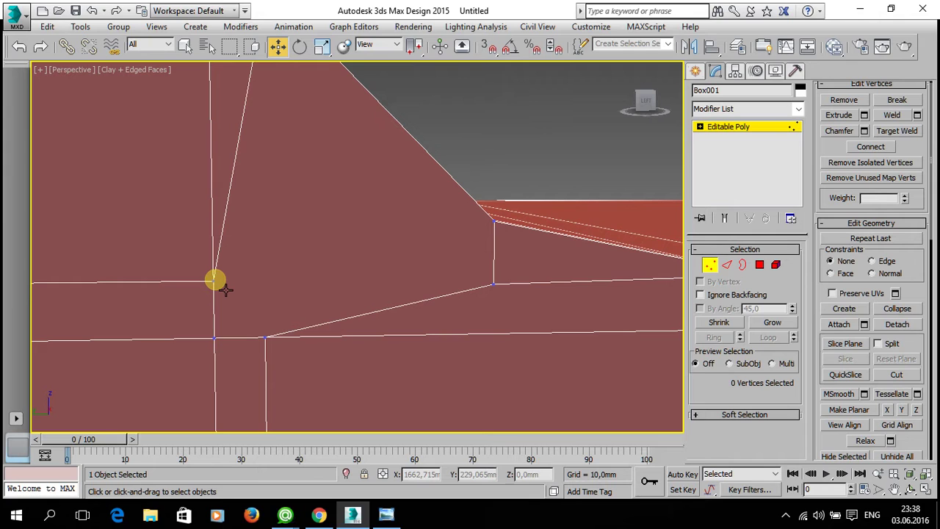
pyautogui.scroll(-1, 390, 331)
pyautogui.scroll(-2, 393, 316)
pyautogui.moveTo(432, 285)
pyautogui.keyDown('alt'); pyautogui.mouseDown(button='middle')
pyautogui.moveTo(260, 301)
pyautogui.moveTo(371, 294)
pyautogui.mouseUp(button='middle'); pyautogui.keyUp('alt')
pyautogui.scroll(-5, 874, 315)
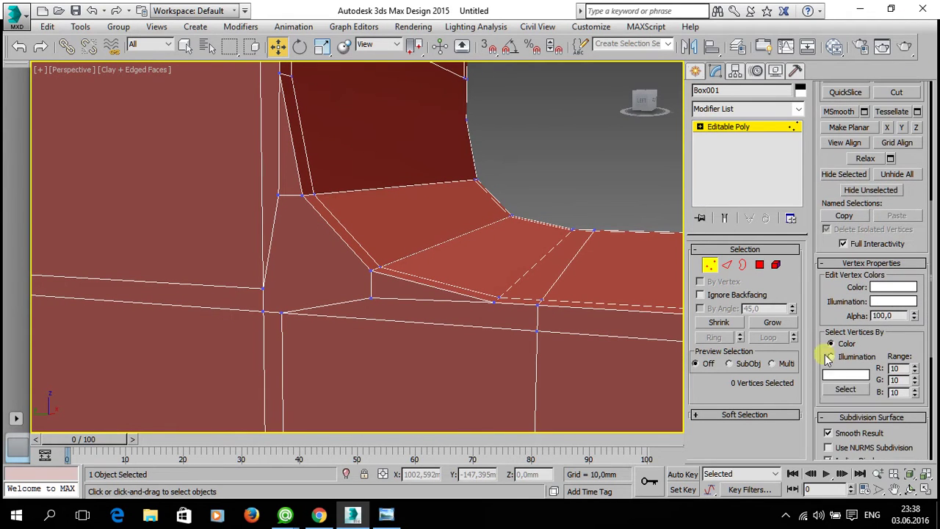
pyautogui.scroll(-2, 844, 434)
pyautogui.scroll(-2, 833, 367)
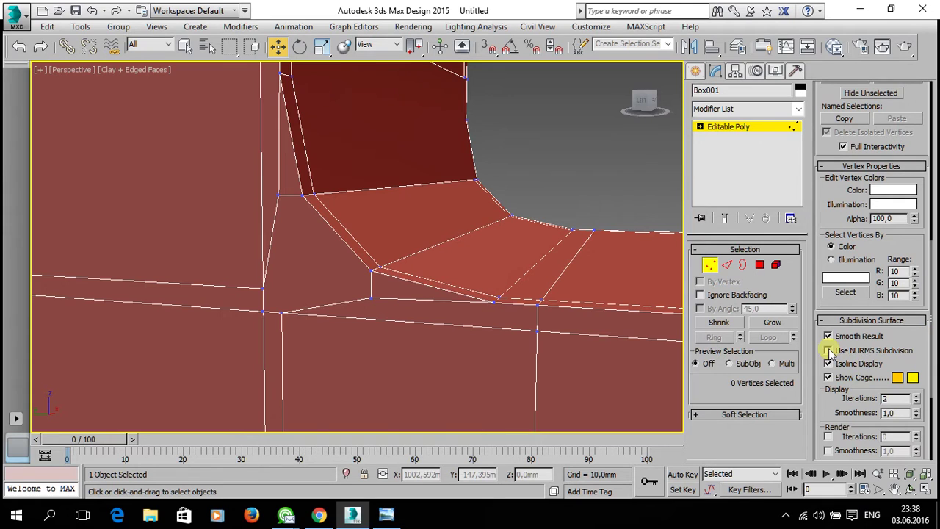
pyautogui.click(828, 350)
pyautogui.keyDown('alt'); pyautogui.moveTo(388, 335); pyautogui.dragTo(371, 334, button='middle'); pyautogui.keyUp('alt')
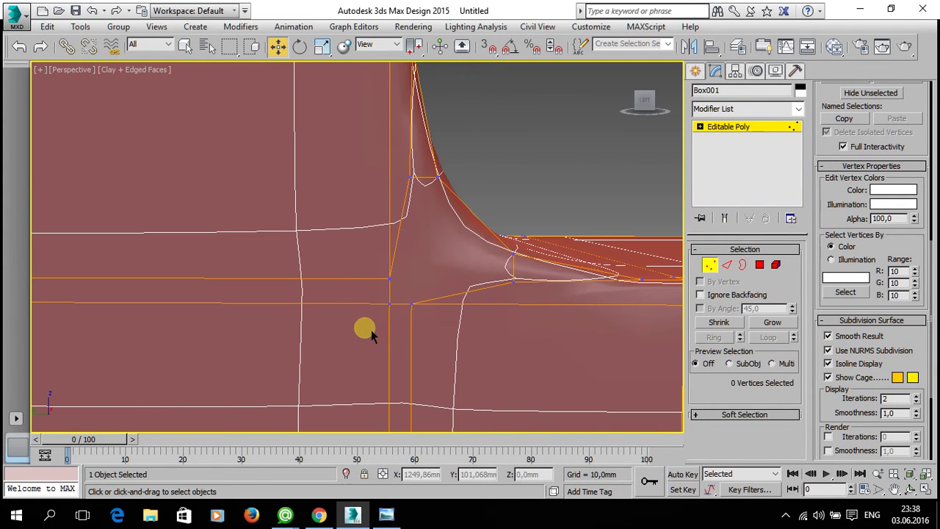
pyautogui.moveTo(473, 240)
pyautogui.keyDown('alt'); pyautogui.mouseDown(button='middle')
pyautogui.moveTo(424, 270)
pyautogui.moveTo(458, 248)
pyautogui.moveTo(470, 253)
pyautogui.moveTo(361, 266)
pyautogui.moveTo(461, 255)
pyautogui.mouseUp(button='middle'); pyautogui.keyUp('alt')
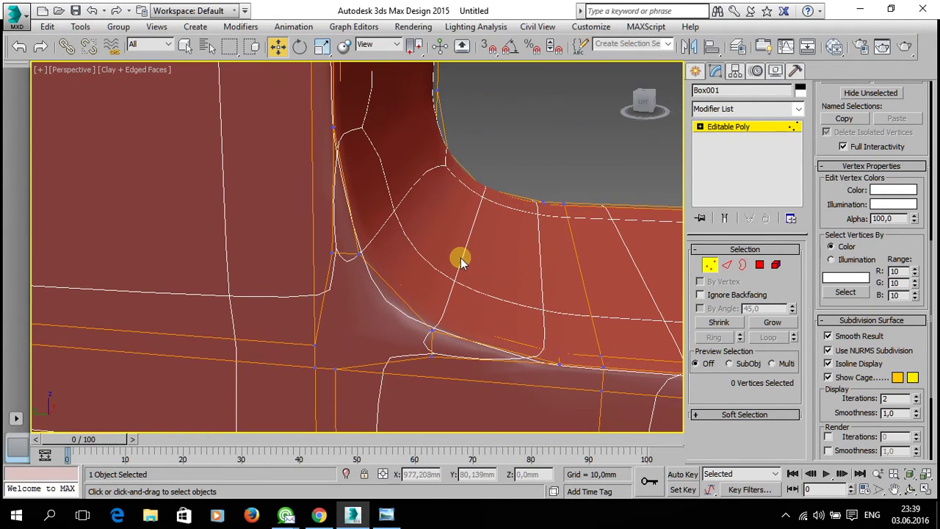
pyautogui.click(828, 350)
pyautogui.scroll(3, 411, 309)
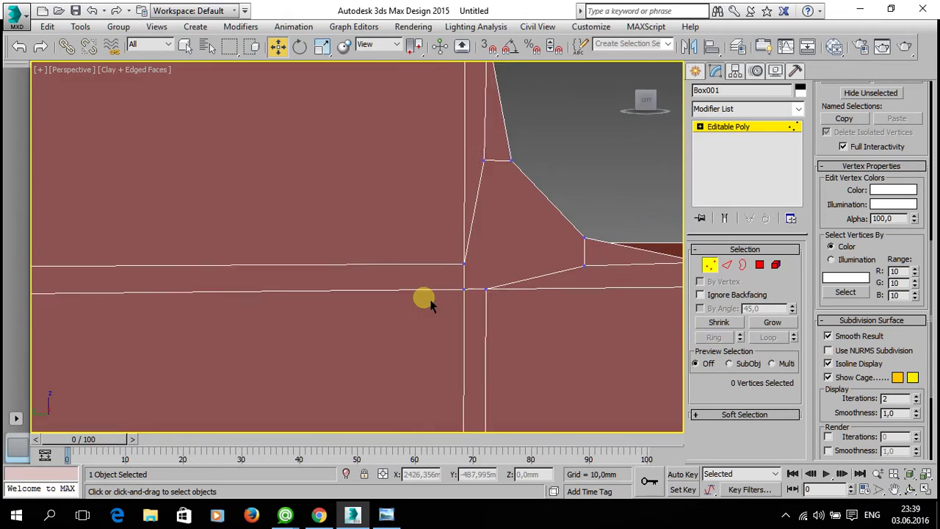
pyautogui.moveTo(434, 303); pyautogui.dragTo(455, 315, button='middle')
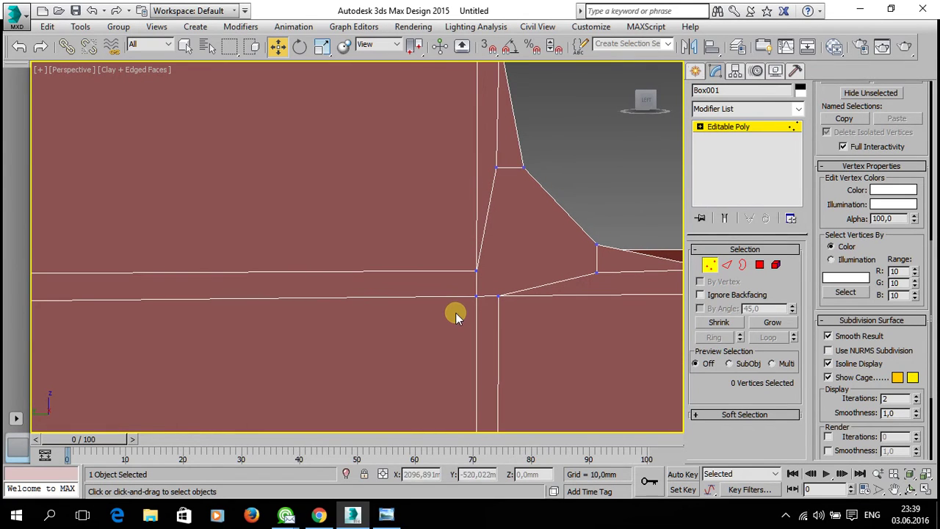
pyautogui.scroll(-1, 464, 307)
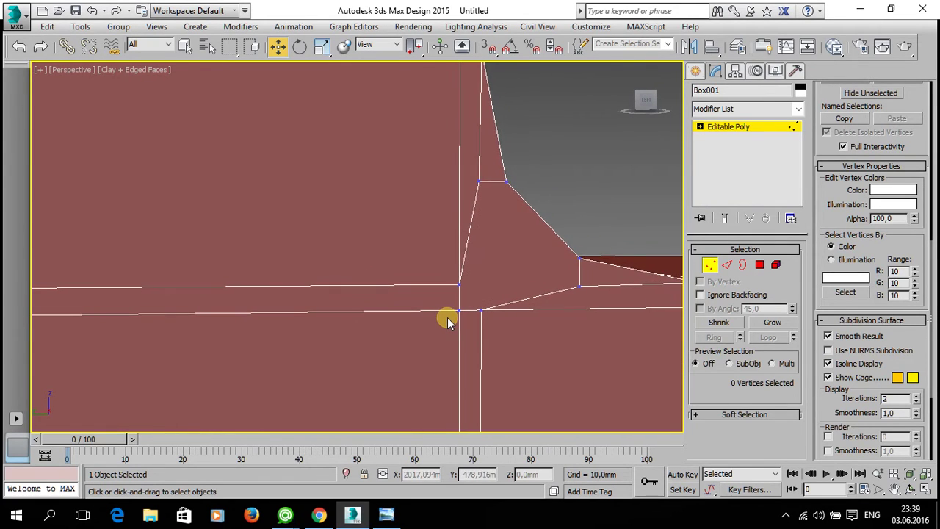
pyautogui.scroll(-1, 450, 320)
pyautogui.scroll(-1, 449, 321)
pyautogui.scroll(2, 463, 322)
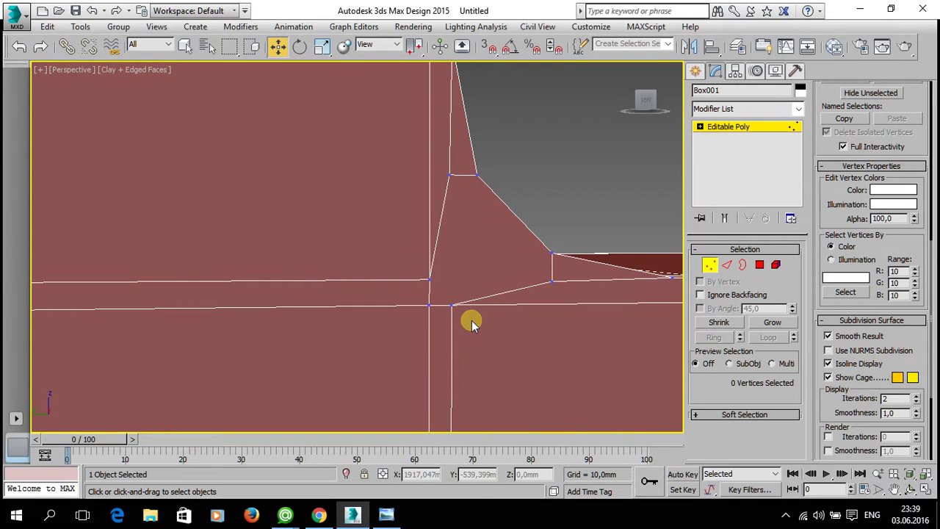
pyautogui.moveTo(882, 253)
pyautogui.mouseDown()
pyautogui.moveTo(893, 172)
pyautogui.moveTo(827, 523)
pyautogui.mouseUp()
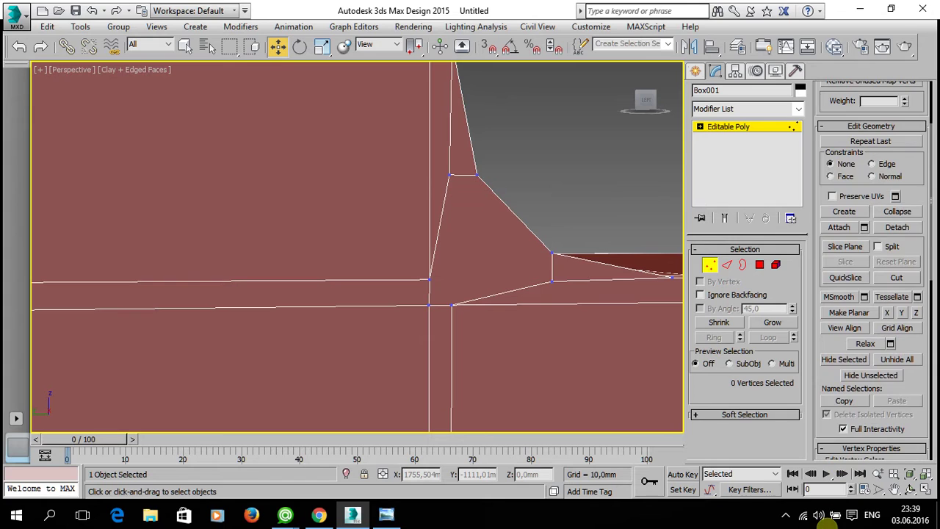
pyautogui.click(892, 277)
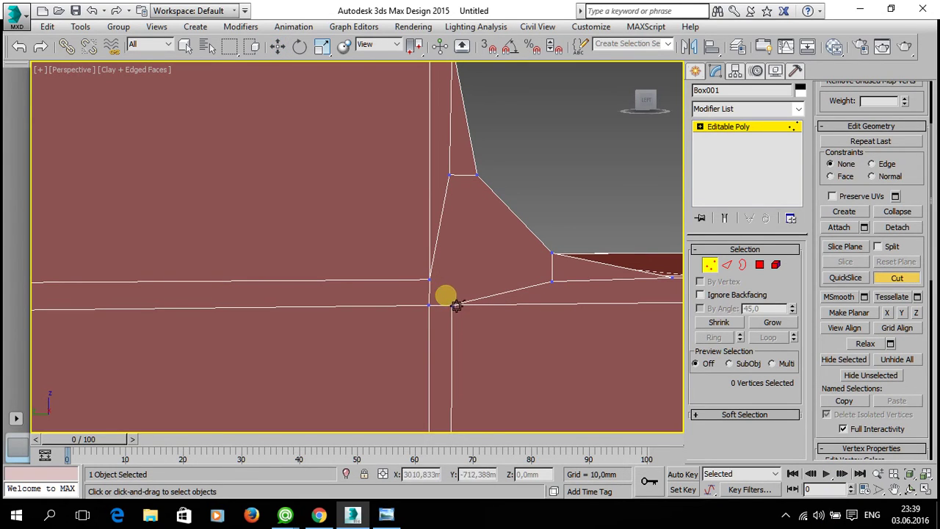
pyautogui.rightClick(488, 339)
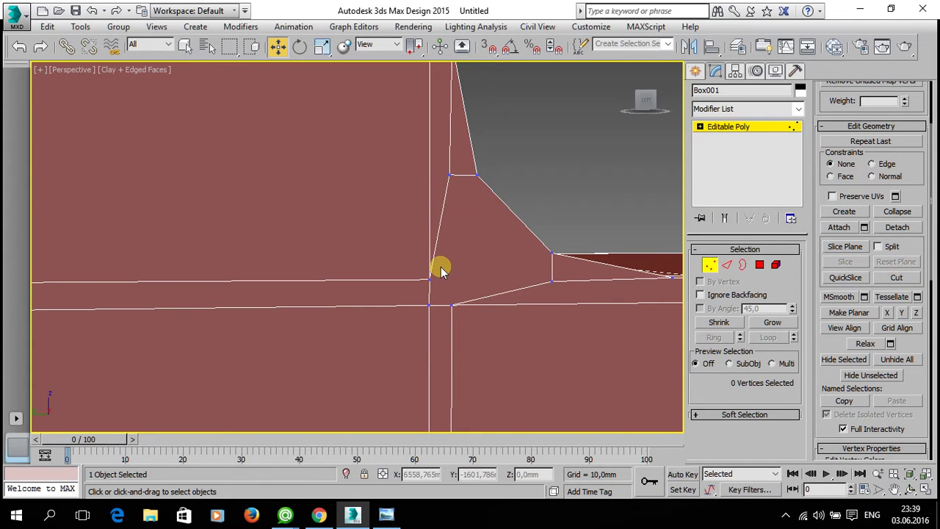
pyautogui.keyDown('alt'); pyautogui.moveTo(456, 302); pyautogui.dragTo(421, 330, button='middle'); pyautogui.keyUp('alt')
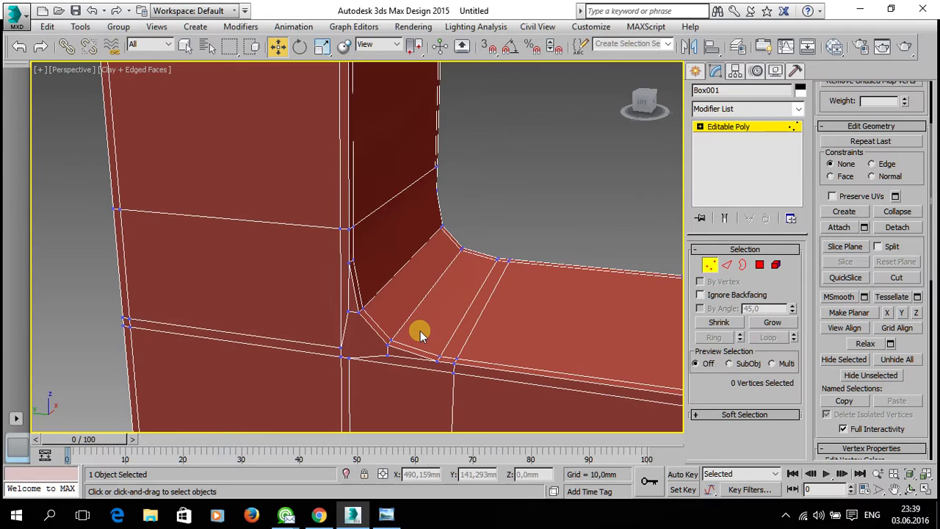
# Step: Switch to wireframe, zoom in on the corner and select the two junction vertices
pyautogui.press('F3')
pyautogui.scroll(2, 404, 321)
pyautogui.scroll(1, 407, 326)
pyautogui.scroll(2, 400, 321)
pyautogui.scroll(-3, 400, 320)
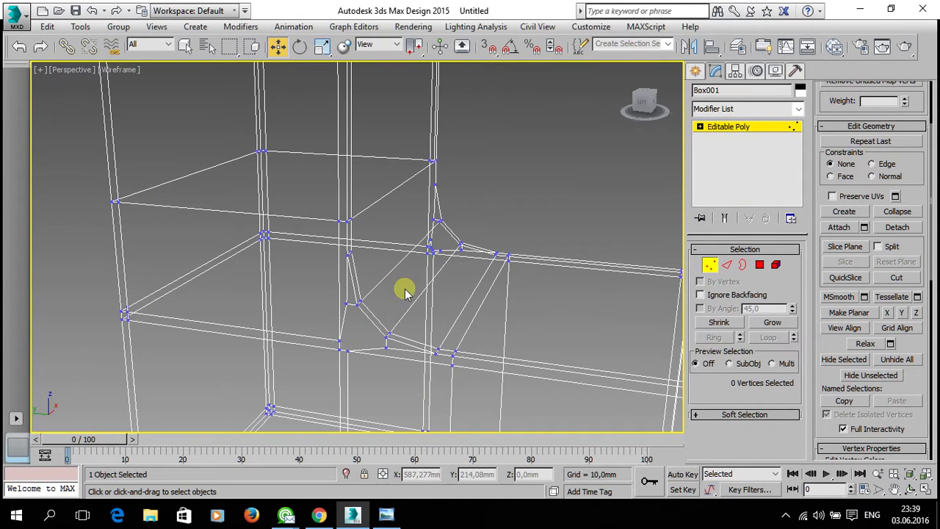
pyautogui.scroll(1, 411, 279)
pyautogui.scroll(3, 440, 254)
pyautogui.scroll(-2, 451, 245)
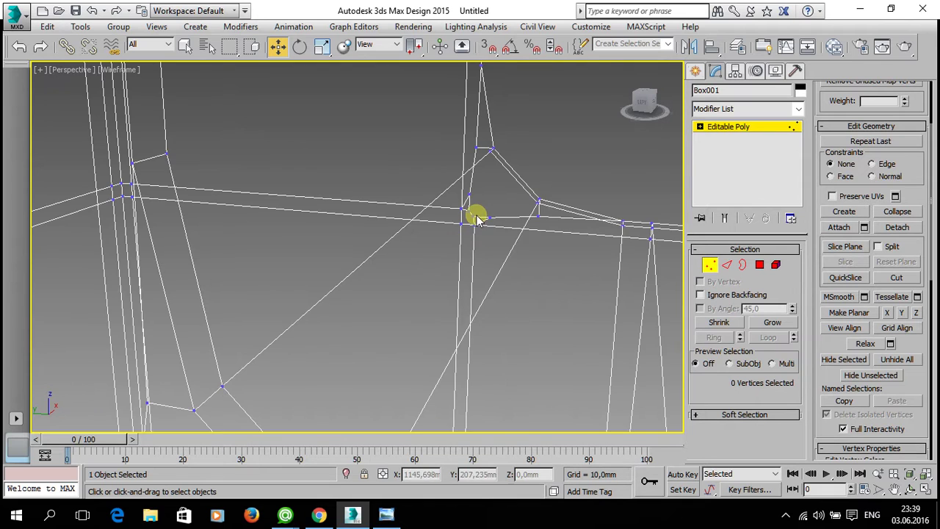
pyautogui.scroll(2, 473, 213)
pyautogui.scroll(2, 475, 196)
pyautogui.scroll(1, 475, 169)
pyautogui.moveTo(480, 227); pyautogui.dragTo(456, 209)
pyautogui.scroll(-2, 451, 242)
pyautogui.scroll(-2, 323, 249)
pyautogui.keyDown('alt'); pyautogui.moveTo(313, 240); pyautogui.dragTo(305, 225, button='middle'); pyautogui.keyUp('alt')
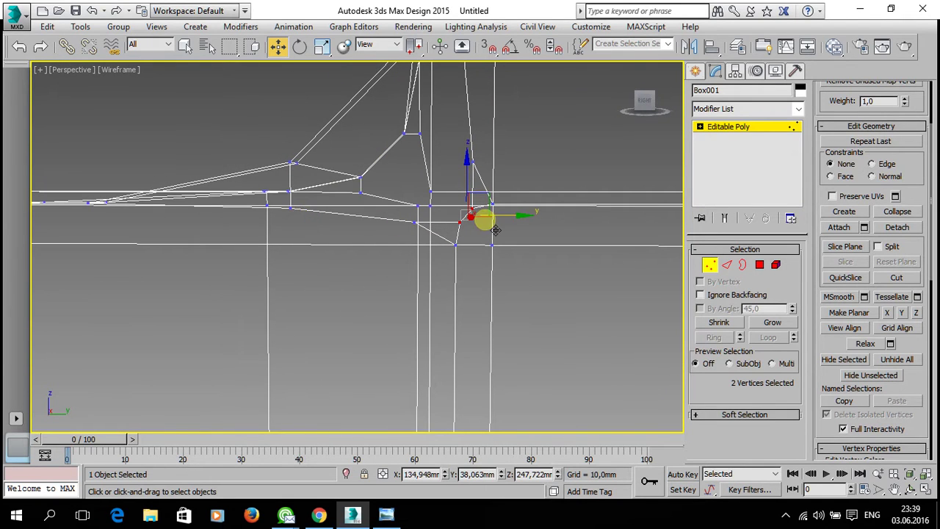
pyautogui.scroll(3, 477, 221)
pyautogui.scroll(-1, 507, 239)
pyautogui.scroll(-1, 536, 254)
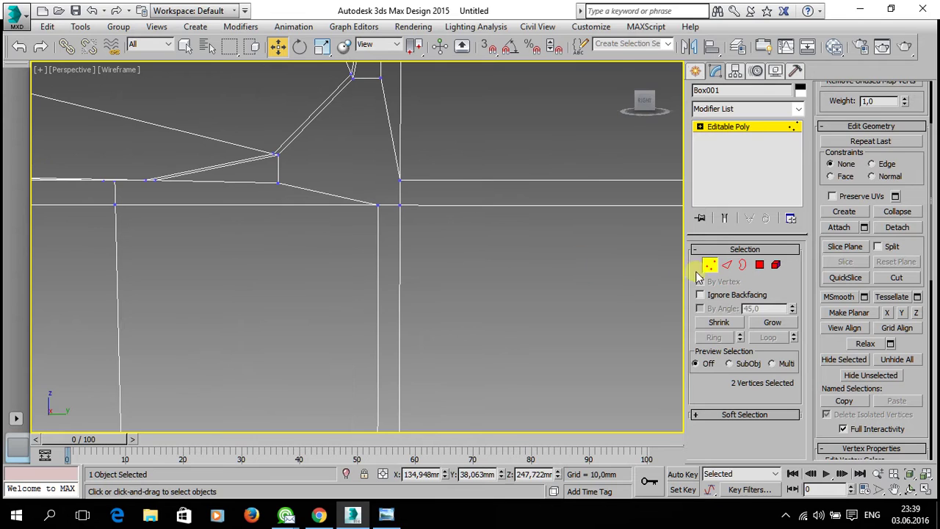
# Step: In Edge mode, remove two unwanted edges at the corner
pyautogui.click(736, 271)
pyautogui.scroll(2, 398, 203)
pyautogui.moveTo(409, 210)
pyautogui.mouseDown(button='middle')
pyautogui.moveTo(433, 243)
pyautogui.moveTo(424, 245)
pyautogui.moveTo(442, 279)
pyautogui.moveTo(354, 289)
pyautogui.mouseUp(button='middle')
pyautogui.click(384, 251)
pyautogui.keyDown('ctrl'); pyautogui.click(330, 262); pyautogui.keyUp('ctrl')
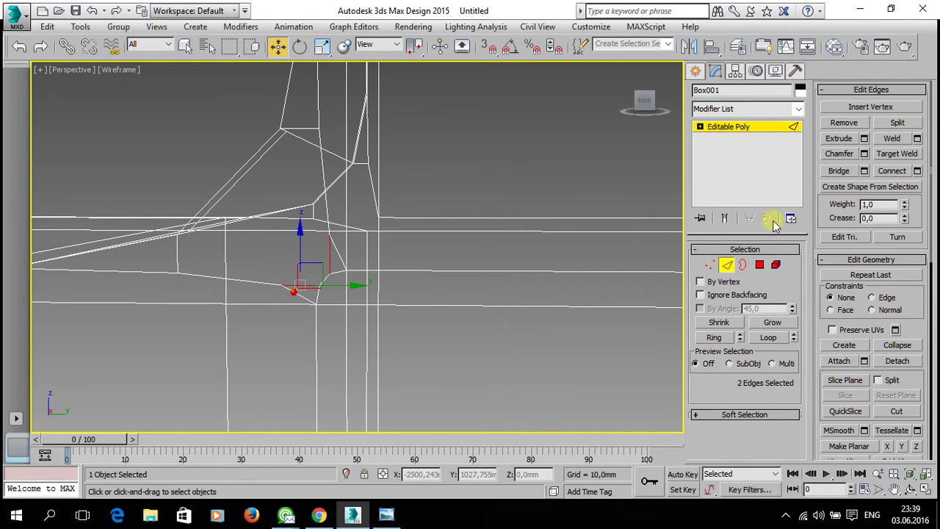
pyautogui.click(843, 122)
pyautogui.scroll(2, 332, 269)
pyautogui.scroll(2, 323, 269)
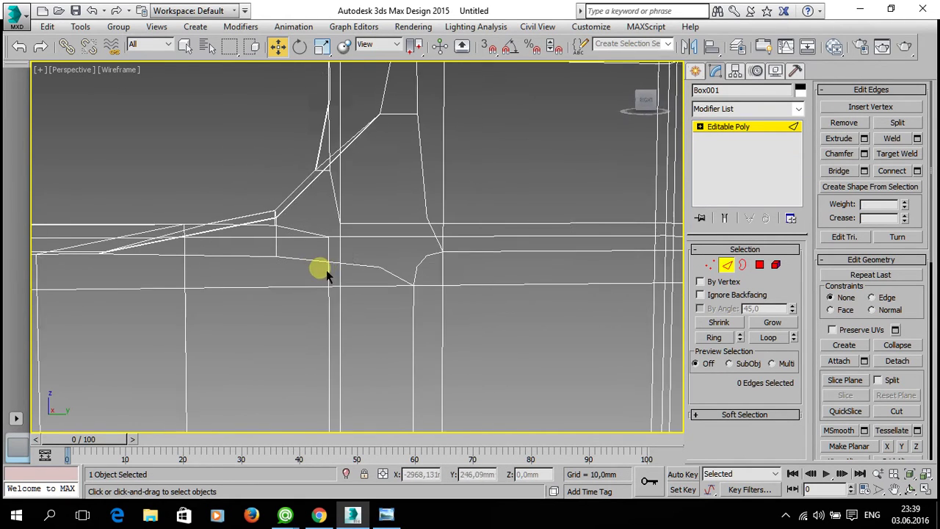
pyautogui.scroll(1, 318, 268)
# Step: Back in Vertex mode, remove two pairs of leftover vertices at the corner
pyautogui.click(708, 265)
pyautogui.click(374, 266)
pyautogui.keyDown('ctrl'); pyautogui.click(431, 226); pyautogui.keyUp('ctrl')
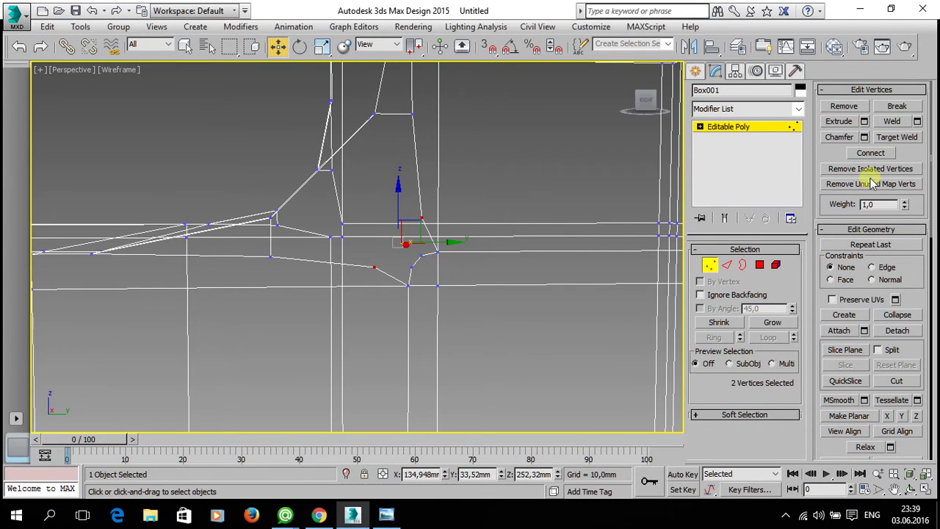
pyautogui.click(849, 109)
pyautogui.scroll(2, 408, 262)
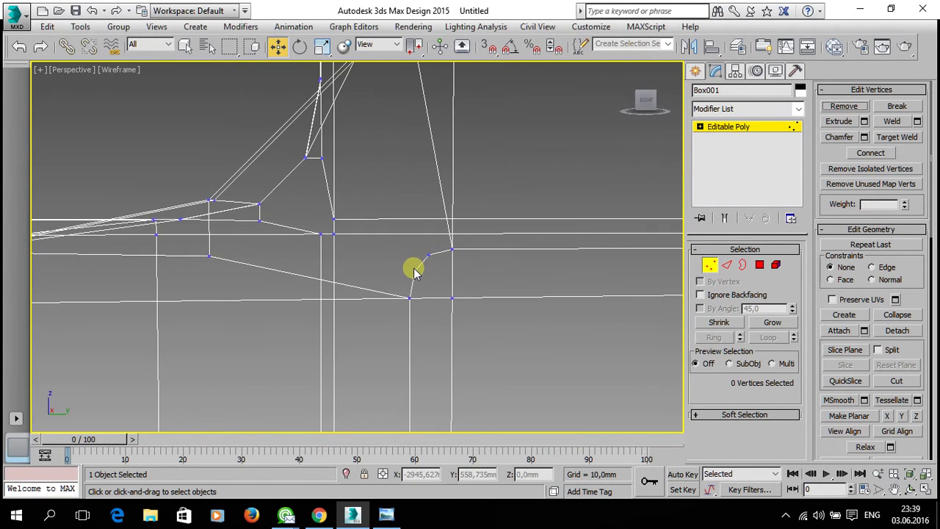
pyautogui.click(415, 272)
pyautogui.keyDown('ctrl'); pyautogui.click(432, 266); pyautogui.keyUp('ctrl')
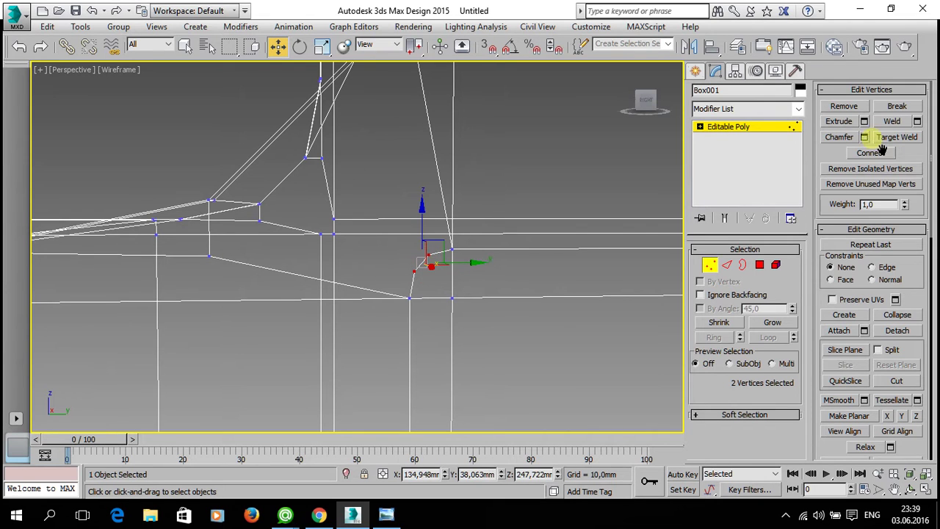
pyautogui.click(846, 107)
# Step: Orbit around the chair to review the cleaned corner, then activate Cut
pyautogui.scroll(-3, 401, 254)
pyautogui.scroll(-3, 411, 264)
pyautogui.moveTo(422, 273)
pyautogui.keyDown('alt'); pyautogui.mouseDown(button='middle')
pyautogui.moveTo(569, 304)
pyautogui.moveTo(364, 258)
pyautogui.mouseUp(button='middle'); pyautogui.keyUp('alt')
pyautogui.scroll(1, 268, 266)
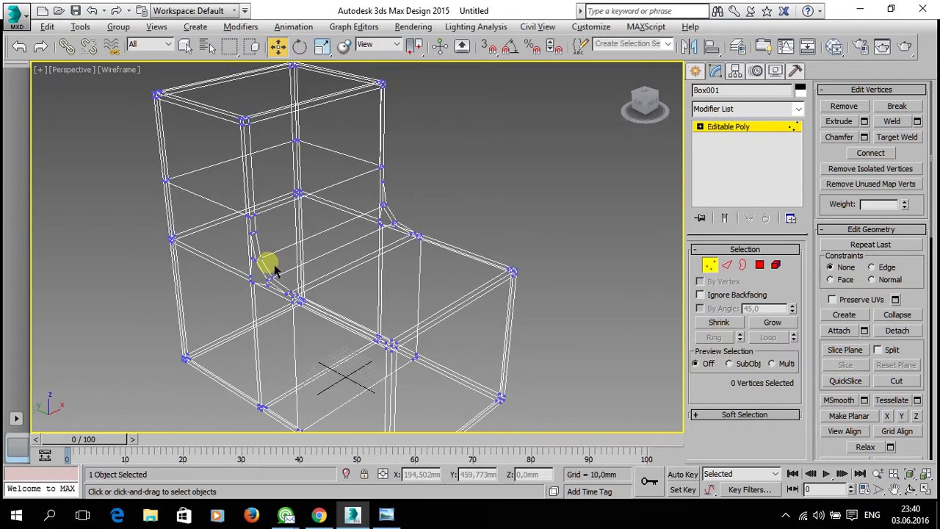
pyautogui.scroll(5, 281, 282)
pyautogui.scroll(2, 367, 314)
pyautogui.scroll(-3, 350, 309)
pyautogui.keyDown('alt'); pyautogui.moveTo(353, 306); pyautogui.dragTo(407, 286, button='middle'); pyautogui.keyUp('alt')
pyautogui.scroll(2, 401, 279)
pyautogui.scroll(1, 390, 259)
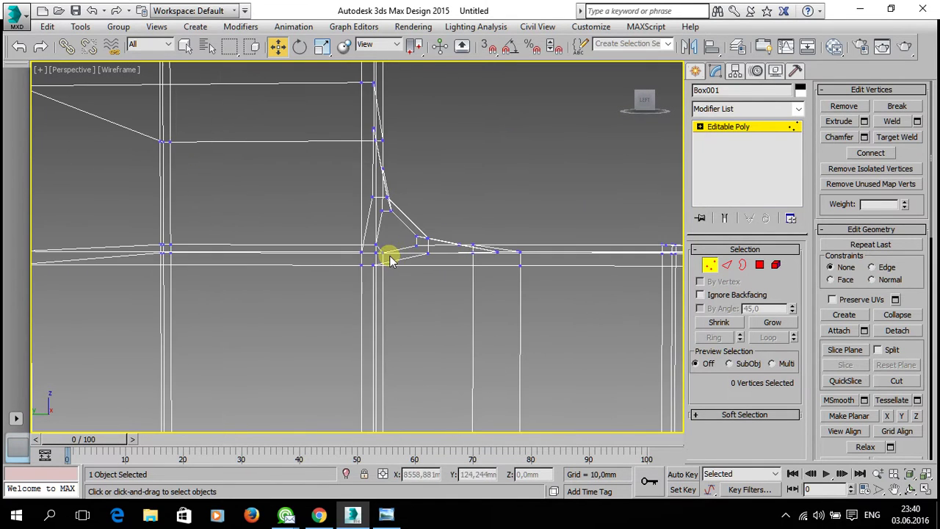
pyautogui.scroll(1, 387, 262)
pyautogui.scroll(1, 390, 262)
pyautogui.moveTo(388, 260)
pyautogui.keyDown('alt'); pyautogui.mouseDown(button='middle')
pyautogui.moveTo(348, 272)
pyautogui.moveTo(138, 267)
pyautogui.moveTo(360, 292)
pyautogui.moveTo(390, 269)
pyautogui.mouseUp(button='middle'); pyautogui.keyUp('alt')
pyautogui.scroll(1, 376, 282)
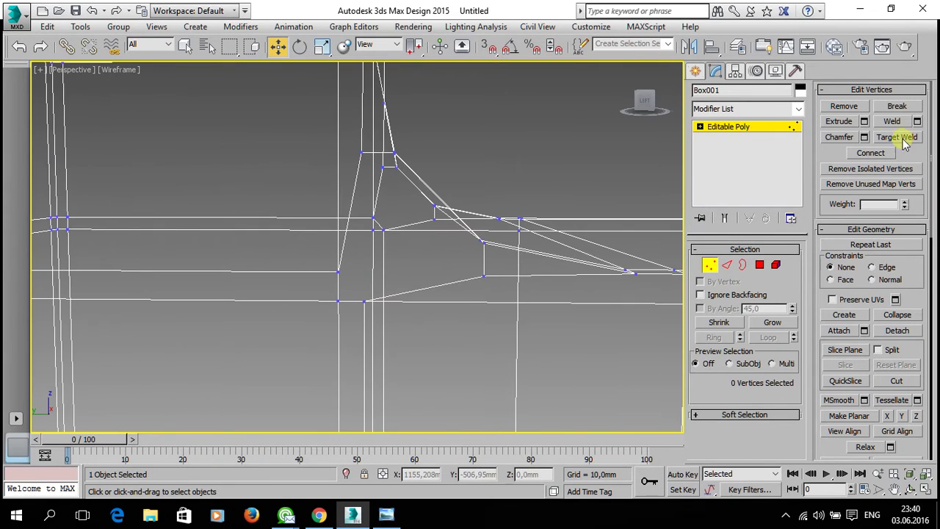
pyautogui.click(896, 381)
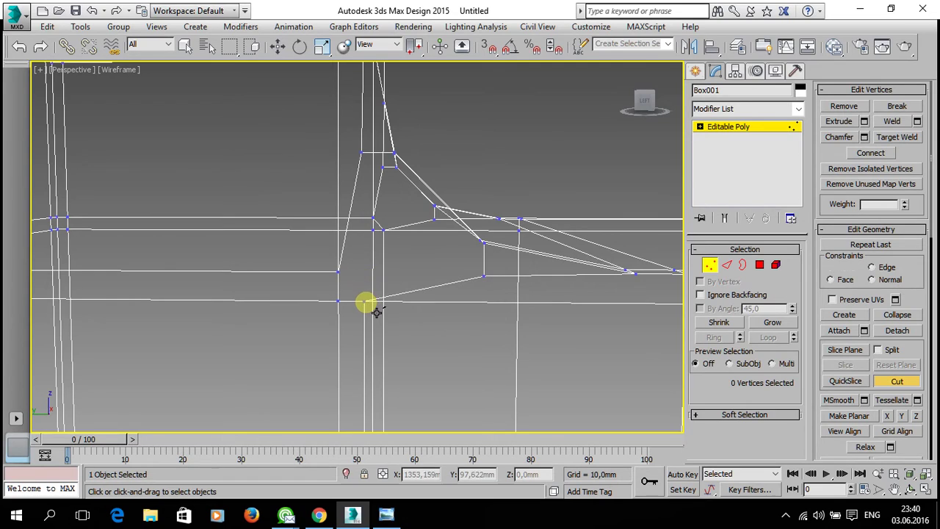
# Step: Cut a new edge from the chamfered corner vertex down to the lower vertex
pyautogui.click(359, 163)
pyautogui.press('F3')
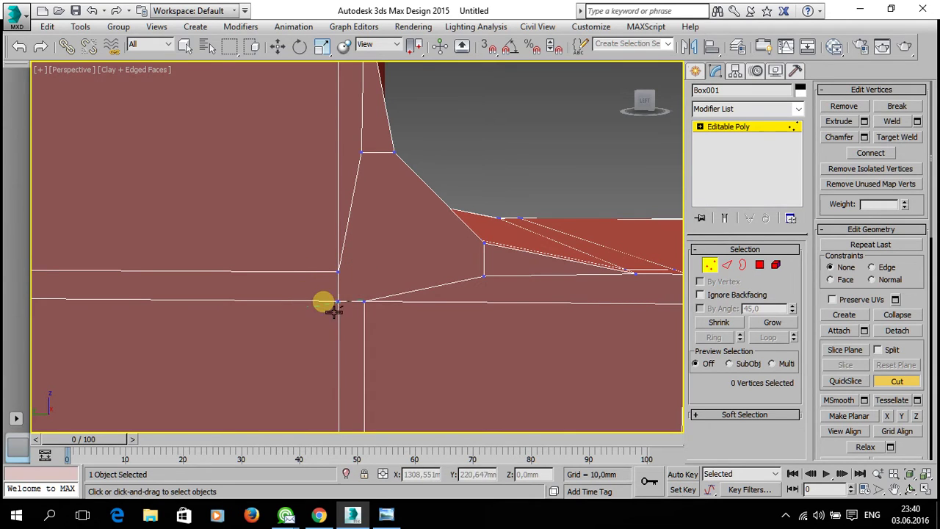
pyautogui.scroll(3, 331, 294)
pyautogui.scroll(2, 330, 264)
pyautogui.scroll(2, 346, 266)
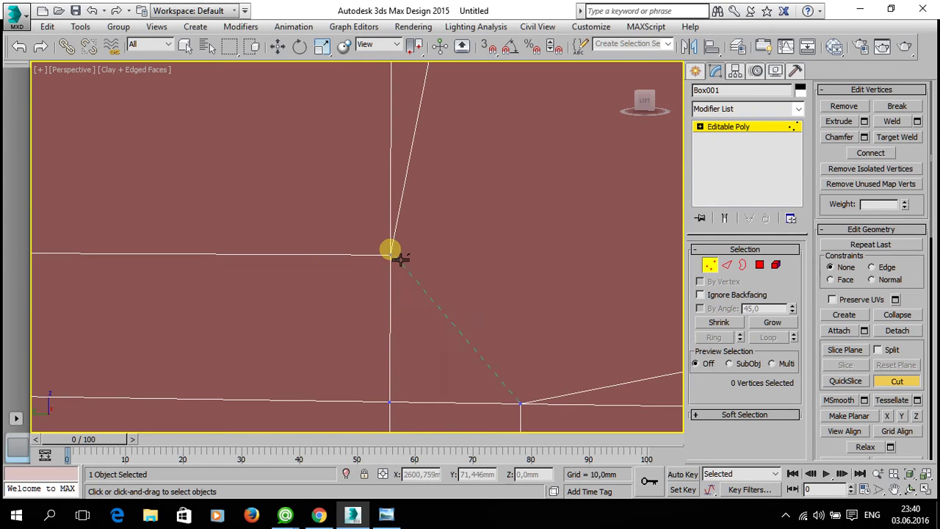
pyautogui.click(391, 256)
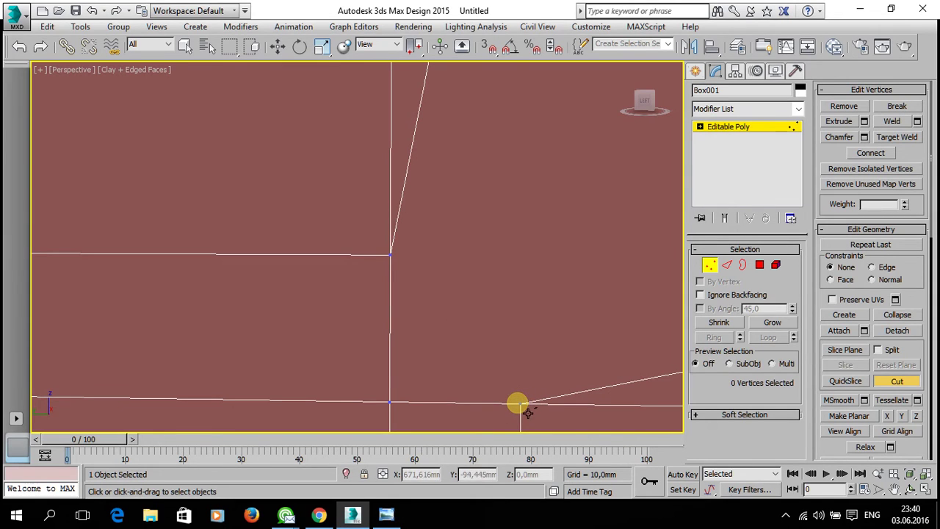
pyautogui.click(520, 404)
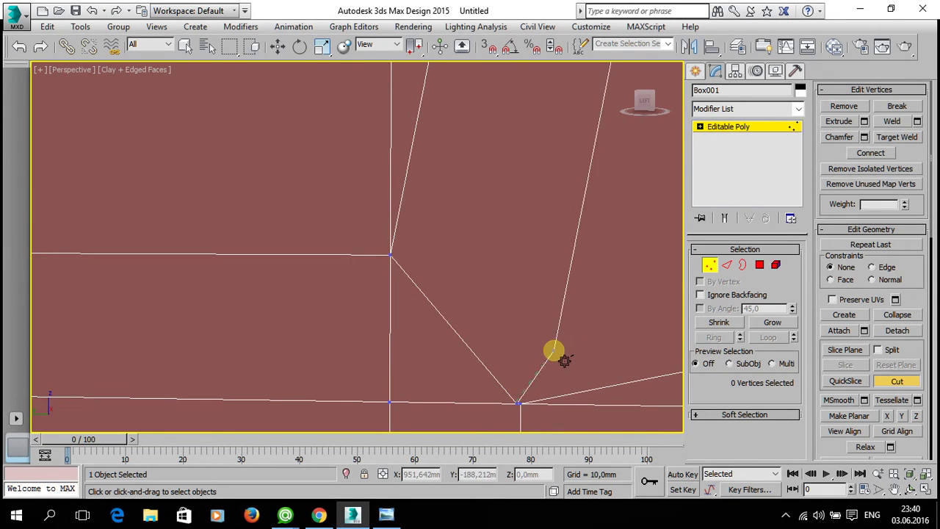
pyautogui.moveTo(552, 387); pyautogui.dragTo(505, 306, button='middle')
pyautogui.rightClick(507, 317)
# Step: Weld the clustered corner vertices together, reducing the vertex count from 148 to 146
pyautogui.scroll(1, 477, 334)
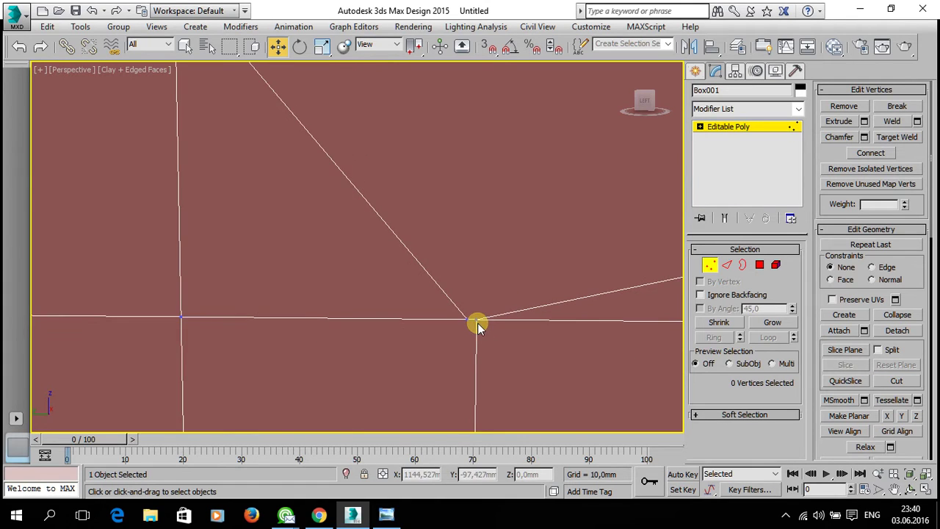
pyautogui.scroll(1, 475, 334)
pyautogui.moveTo(454, 309); pyautogui.dragTo(487, 308)
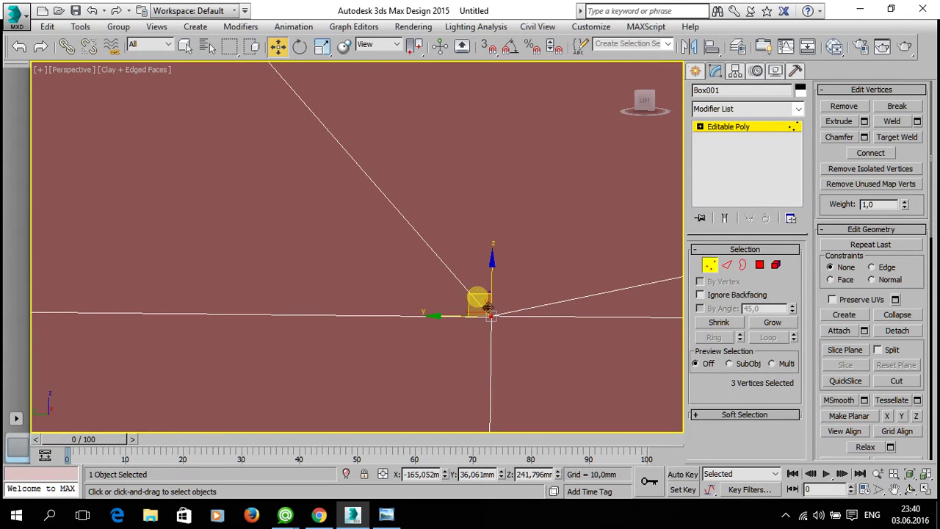
pyautogui.press('F3')
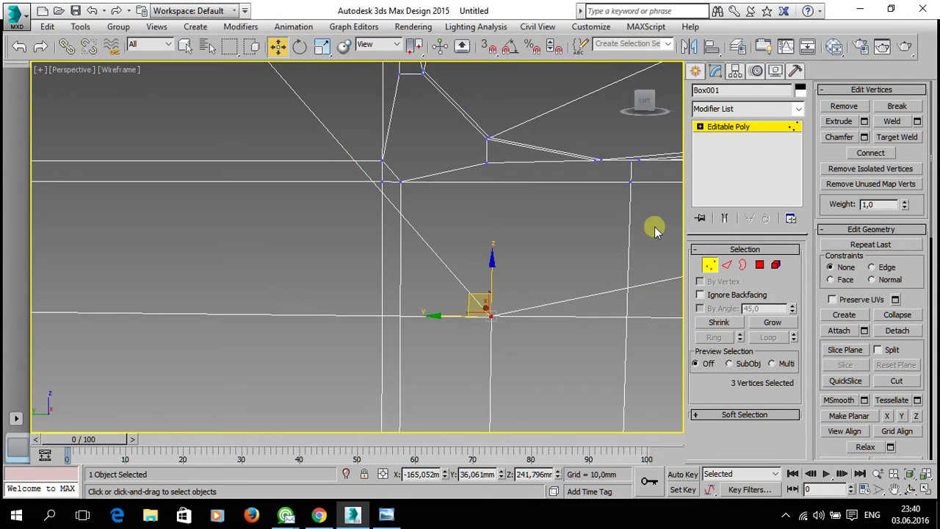
pyautogui.click(915, 121)
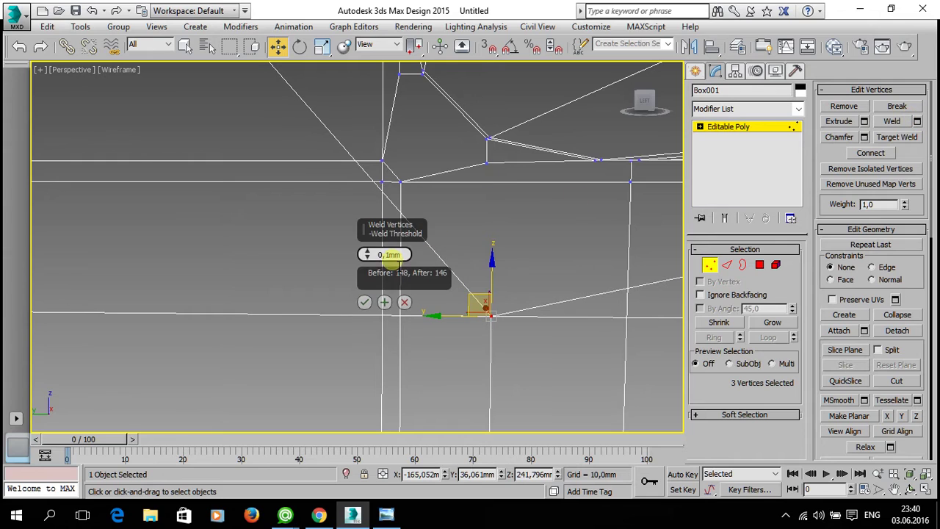
pyautogui.click(364, 301)
# Step: Nudge the welded corner vertex slightly along Y and check the corner in shaded view
pyautogui.click(535, 357)
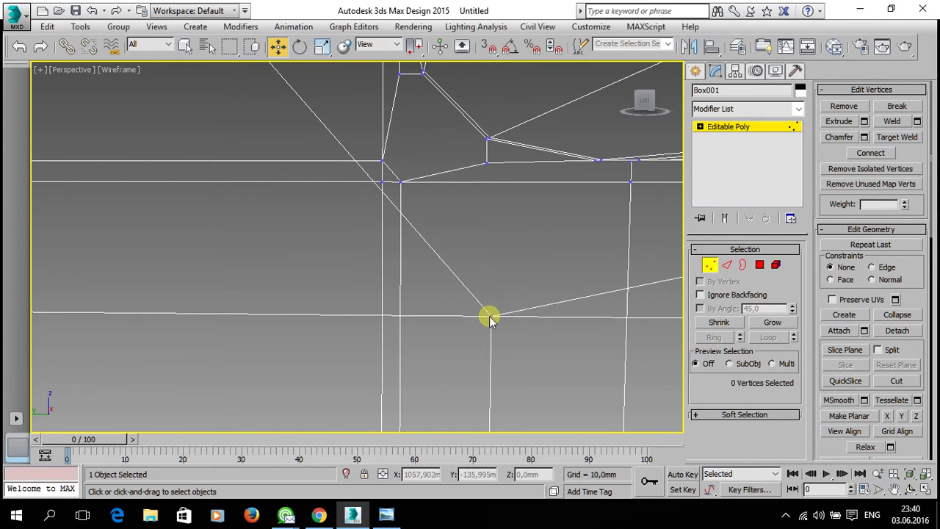
pyautogui.click(489, 316)
pyautogui.moveTo(451, 326); pyautogui.dragTo(457, 323)
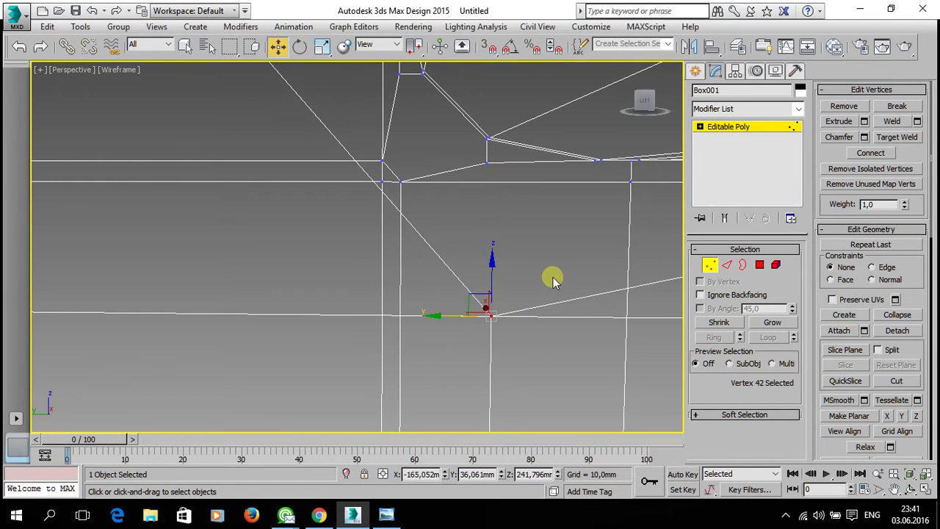
pyautogui.press('F3')
pyautogui.click(555, 275)
pyautogui.moveTo(506, 289); pyautogui.dragTo(454, 301, button='middle')
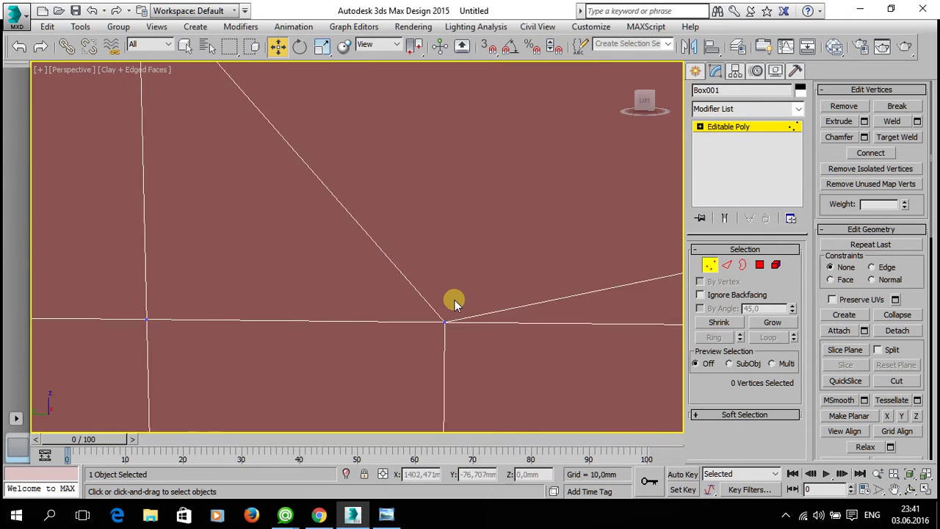
pyautogui.scroll(-2, 454, 301)
pyautogui.scroll(-2, 455, 301)
pyautogui.scroll(-2, 501, 312)
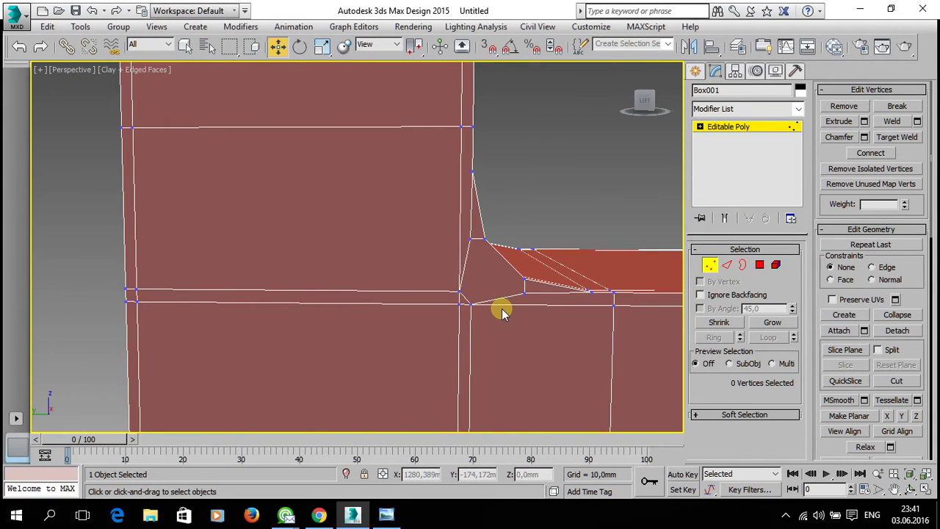
pyautogui.keyDown('alt'); pyautogui.moveTo(542, 308); pyautogui.dragTo(521, 311, button='middle'); pyautogui.keyUp('alt')
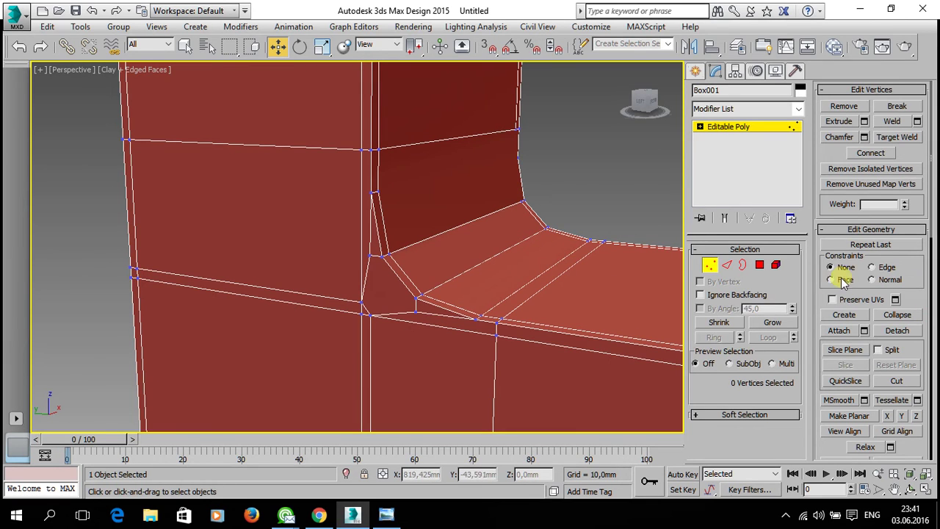
pyautogui.scroll(-5, 920, 303)
pyautogui.scroll(-1, 914, 338)
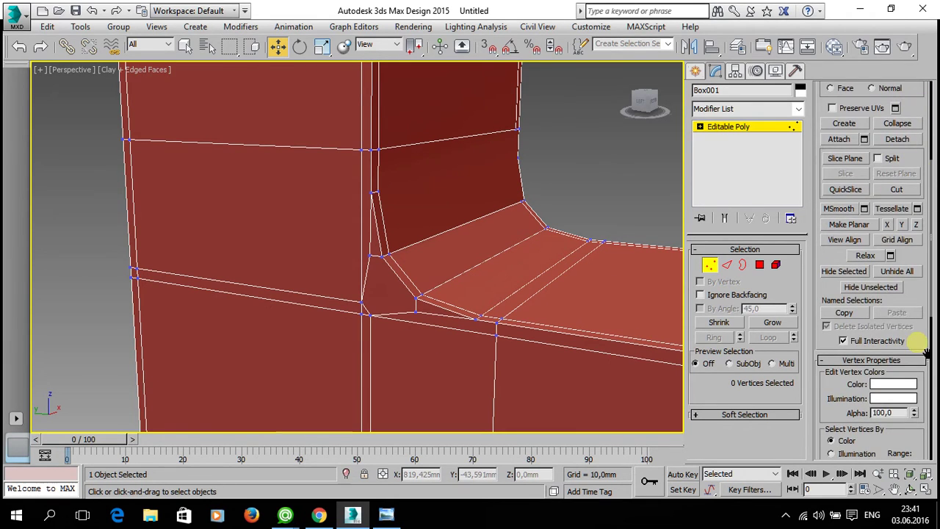
pyautogui.moveTo(927, 352); pyautogui.dragTo(903, 189)
pyautogui.click(829, 389)
pyautogui.moveTo(569, 300)
pyautogui.keyDown('alt'); pyautogui.mouseDown(button='middle')
pyautogui.moveTo(445, 315)
pyautogui.moveTo(382, 283)
pyautogui.mouseUp(button='middle'); pyautogui.keyUp('alt')
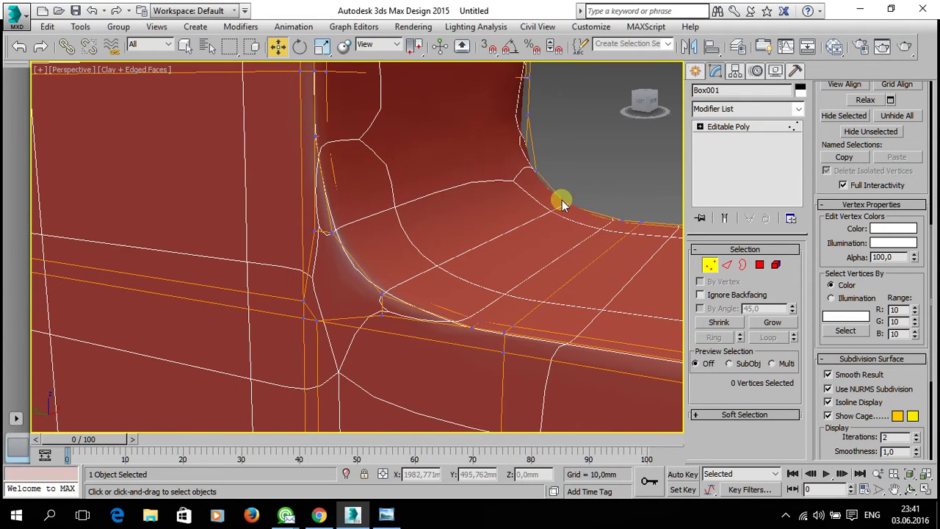
pyautogui.keyDown('alt'); pyautogui.moveTo(561, 202); pyautogui.dragTo(541, 231, button='middle'); pyautogui.keyUp('alt')
pyautogui.click(758, 131)
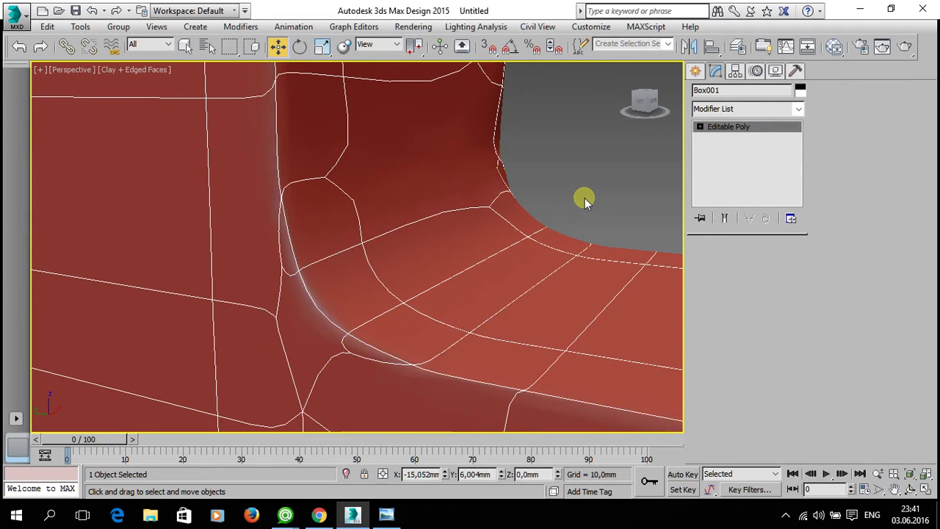
pyautogui.click(584, 199)
pyautogui.scroll(-4, 518, 279)
pyautogui.press('F4')
pyautogui.scroll(3, 437, 315)
pyautogui.moveTo(534, 300)
pyautogui.keyDown('alt'); pyautogui.mouseDown(button='middle')
pyautogui.moveTo(437, 314)
pyautogui.moveTo(332, 294)
pyautogui.moveTo(374, 287)
pyautogui.mouseUp(button='middle'); pyautogui.keyUp('alt')
pyautogui.scroll(3, 331, 294)
pyautogui.scroll(-4, 395, 302)
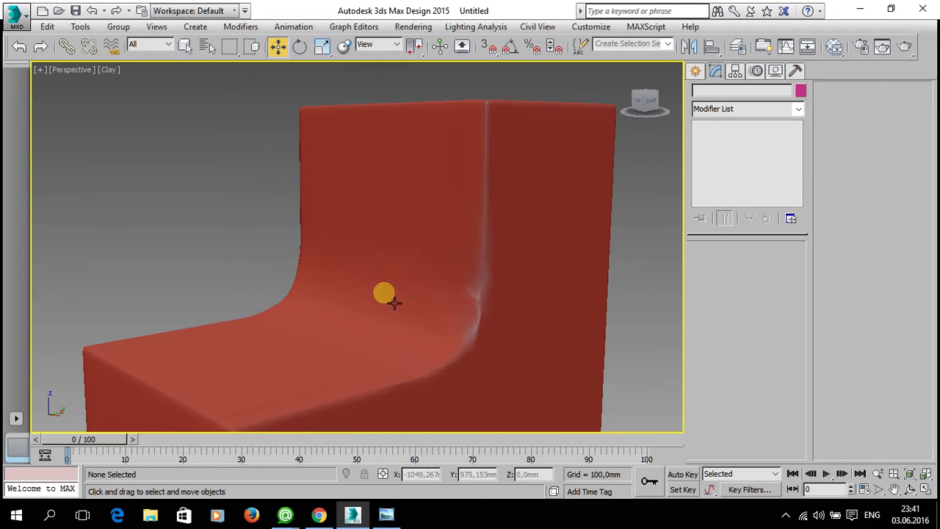
pyautogui.press('F3')
pyautogui.keyDown('alt'); pyautogui.moveTo(389, 292); pyautogui.dragTo(475, 315, button='middle'); pyautogui.keyUp('alt')
pyautogui.press('F3')
pyautogui.press('F4')
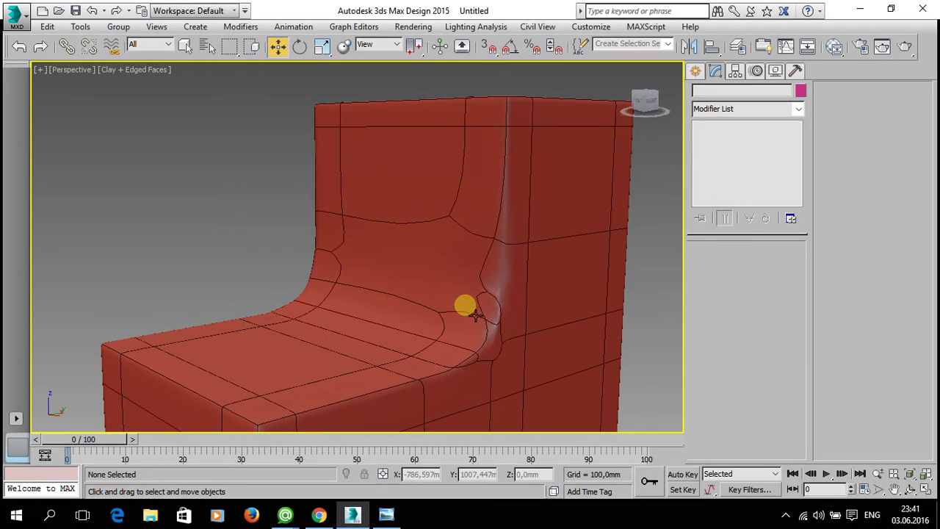
pyautogui.click(521, 286)
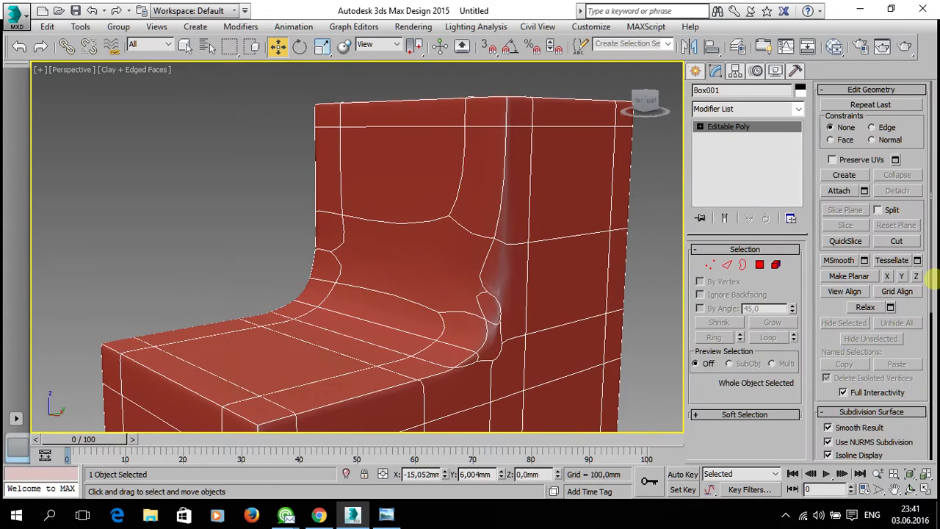
pyautogui.click(828, 442)
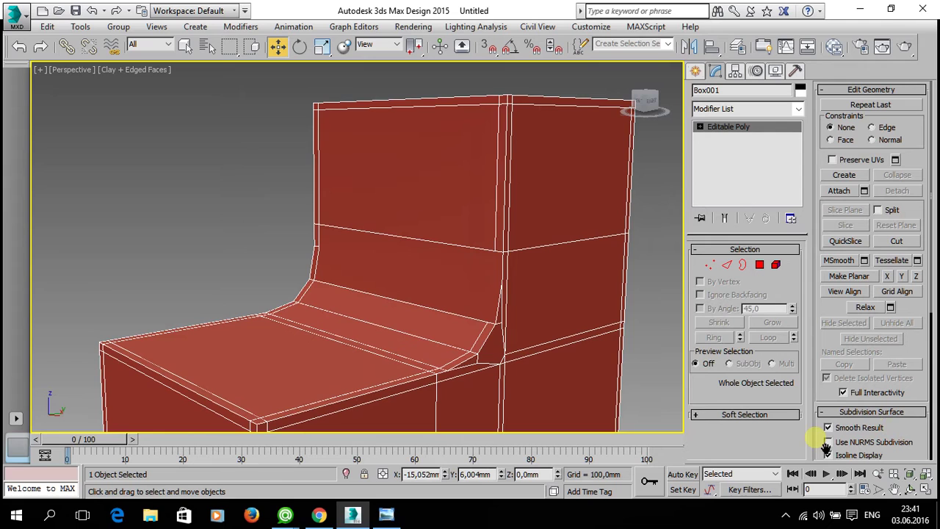
pyautogui.moveTo(510, 365)
pyautogui.keyDown('alt'); pyautogui.mouseDown(button='middle')
pyautogui.moveTo(525, 356)
pyautogui.moveTo(560, 365)
pyautogui.moveTo(604, 348)
pyautogui.moveTo(569, 357)
pyautogui.moveTo(514, 287)
pyautogui.mouseUp(button='middle'); pyautogui.keyUp('alt')
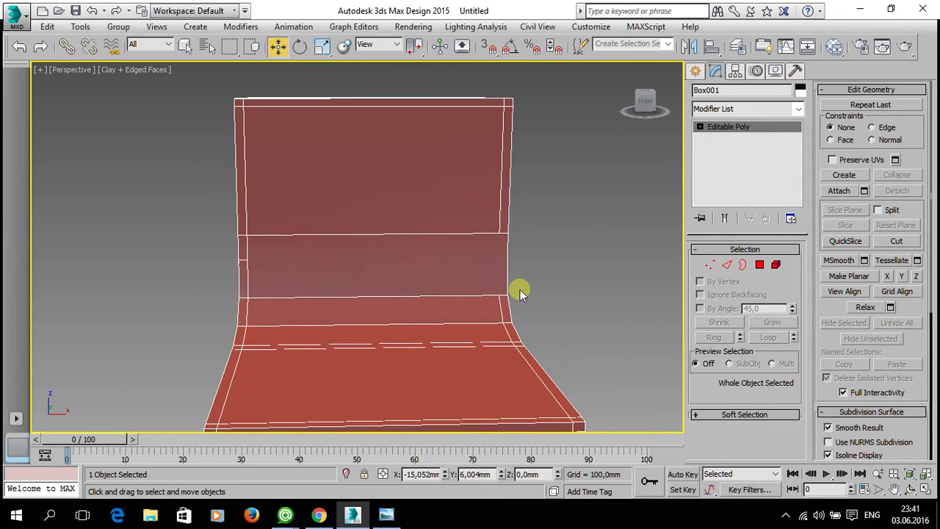
pyautogui.scroll(3, 520, 289)
# Step: Cut a horizontal edge across the backrest just above the seat bend
pyautogui.click(709, 264)
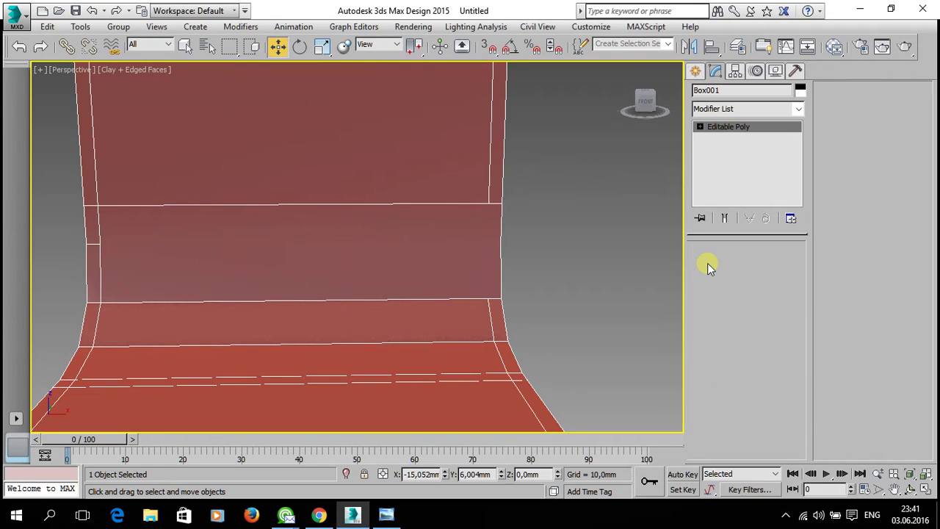
pyautogui.click(897, 381)
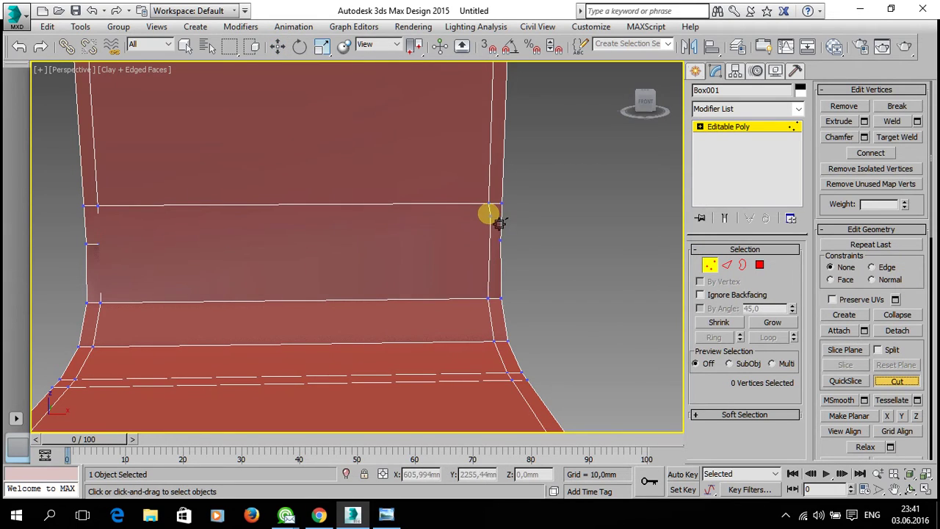
pyautogui.moveTo(554, 263)
pyautogui.keyDown('alt'); pyautogui.mouseDown(button='middle')
pyautogui.moveTo(379, 270)
pyautogui.moveTo(478, 284)
pyautogui.moveTo(409, 288)
pyautogui.moveTo(287, 275)
pyautogui.moveTo(617, 271)
pyautogui.mouseUp(button='middle'); pyautogui.keyUp('alt')
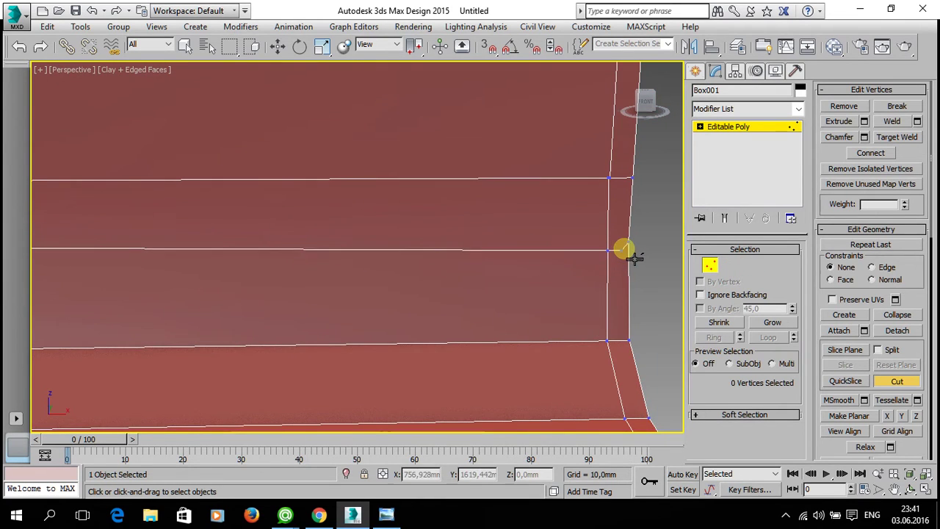
pyautogui.click(749, 147)
pyautogui.moveTo(657, 254)
pyautogui.keyDown('alt'); pyautogui.mouseDown(button='middle')
pyautogui.moveTo(593, 242)
pyautogui.moveTo(604, 244)
pyautogui.mouseUp(button='middle'); pyautogui.keyUp('alt')
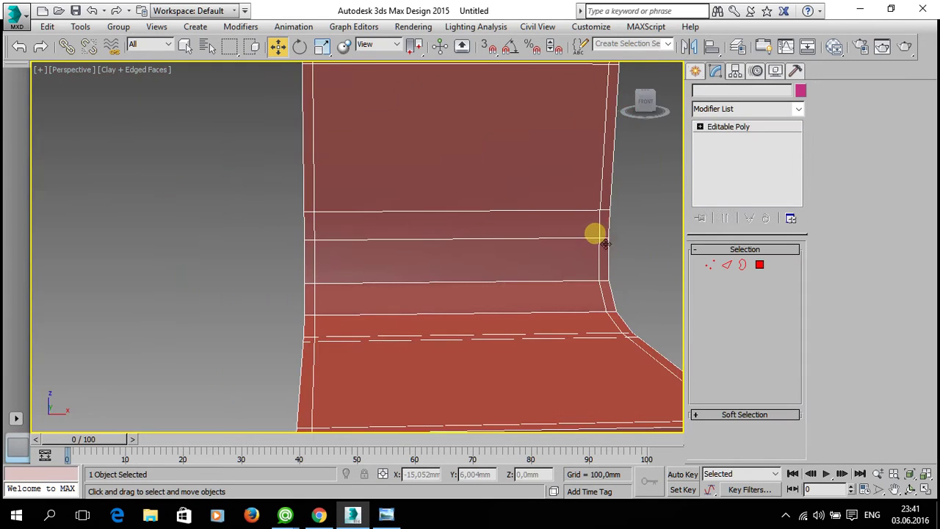
# Step: Turn Use NURMS Subdivision on to compare the bend, then switch it off again
pyautogui.click(740, 128)
pyautogui.scroll(-2, 902, 346)
pyautogui.scroll(-2, 851, 334)
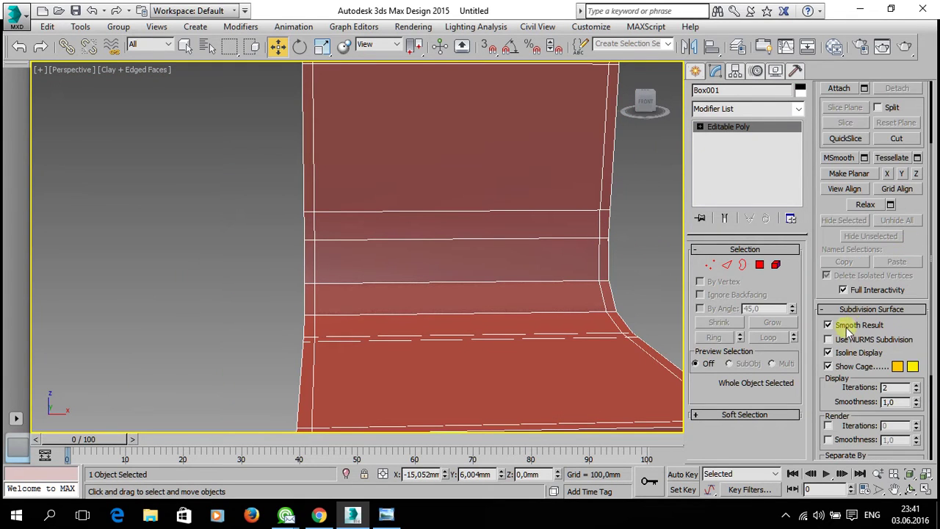
pyautogui.click(829, 342)
pyautogui.click(658, 287)
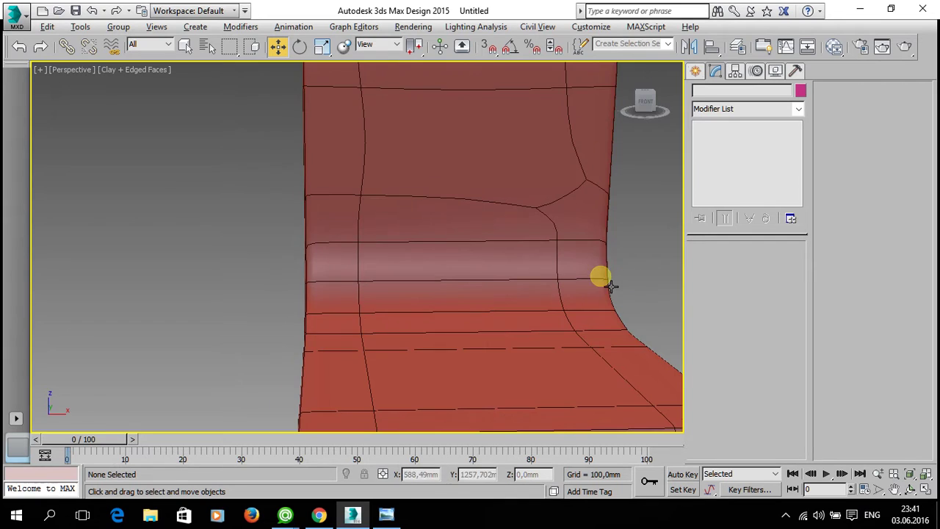
pyautogui.scroll(-3, 610, 287)
pyautogui.moveTo(521, 273)
pyautogui.keyDown('alt'); pyautogui.mouseDown(button='middle')
pyautogui.moveTo(510, 277)
pyautogui.moveTo(595, 302)
pyautogui.mouseUp(button='middle'); pyautogui.keyUp('alt')
pyautogui.scroll(3, 509, 277)
pyautogui.click(581, 279)
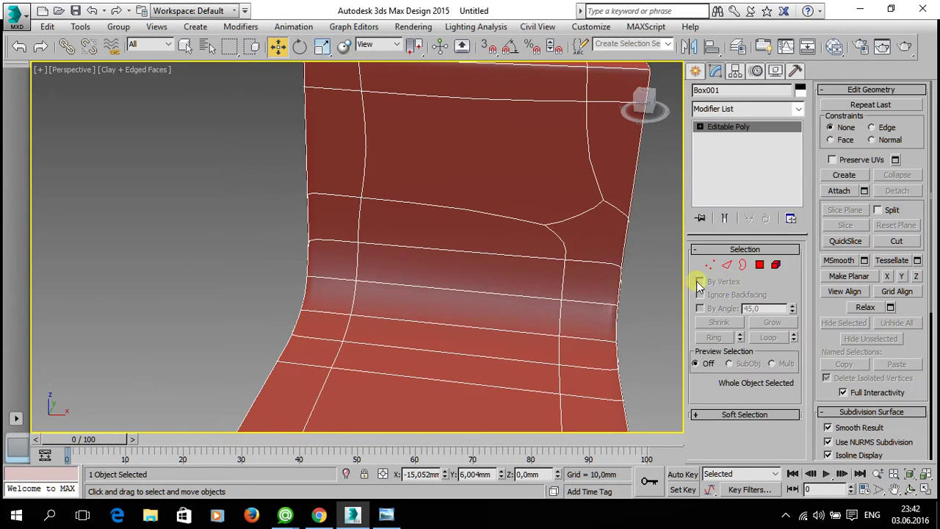
pyautogui.click(828, 442)
pyautogui.moveTo(608, 342)
pyautogui.keyDown('alt'); pyautogui.mouseDown(button='middle')
pyautogui.moveTo(560, 314)
pyautogui.moveTo(490, 299)
pyautogui.mouseUp(button='middle'); pyautogui.keyUp('alt')
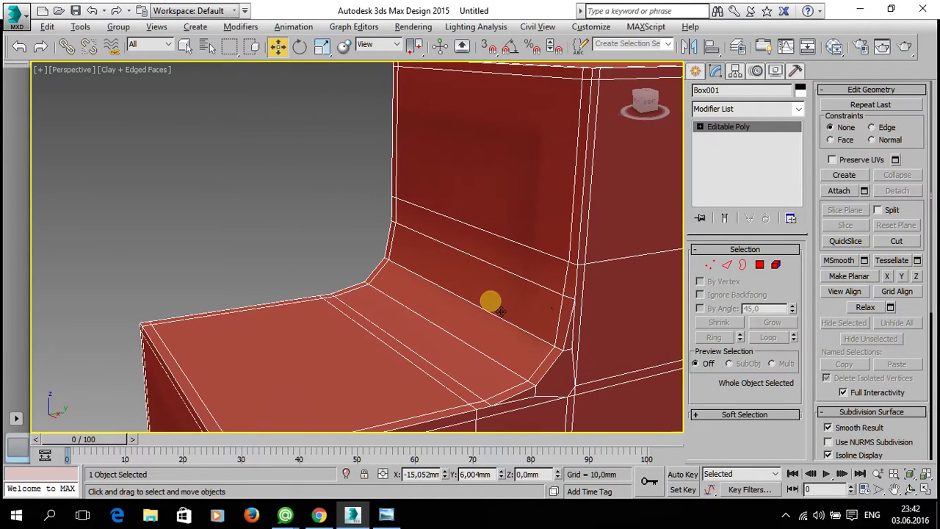
# Step: Weld the two overlapping backrest-corner vertices into a single vertex
pyautogui.click(710, 265)
pyautogui.scroll(3, 567, 269)
pyautogui.scroll(2, 566, 269)
pyautogui.click(562, 263)
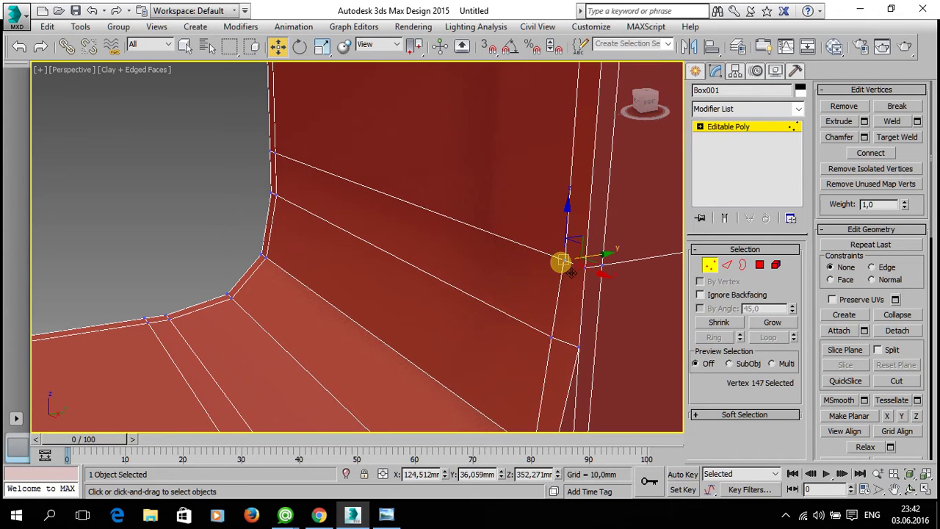
pyautogui.moveTo(581, 266)
pyautogui.mouseDown()
pyautogui.moveTo(521, 245)
pyautogui.moveTo(527, 255)
pyautogui.mouseUp()
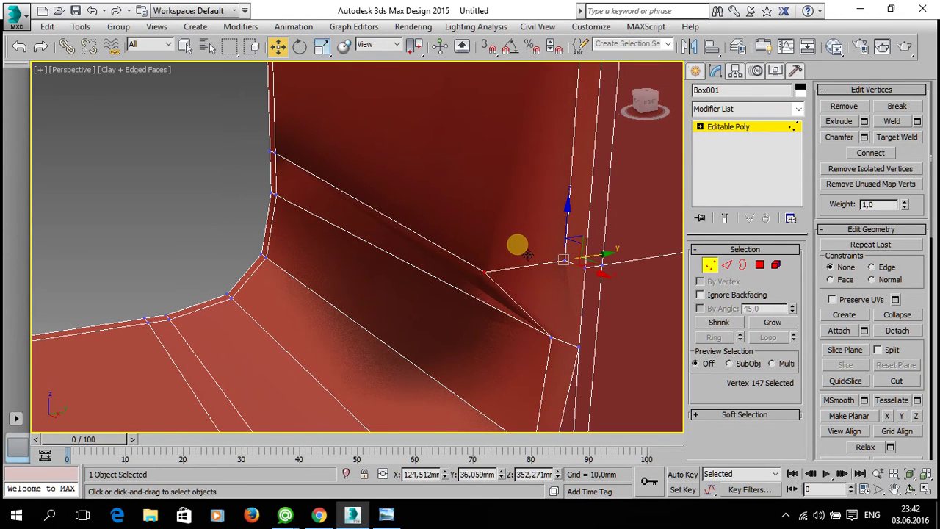
pyautogui.hotkey('ctrl', 'z')
pyautogui.press('F3')
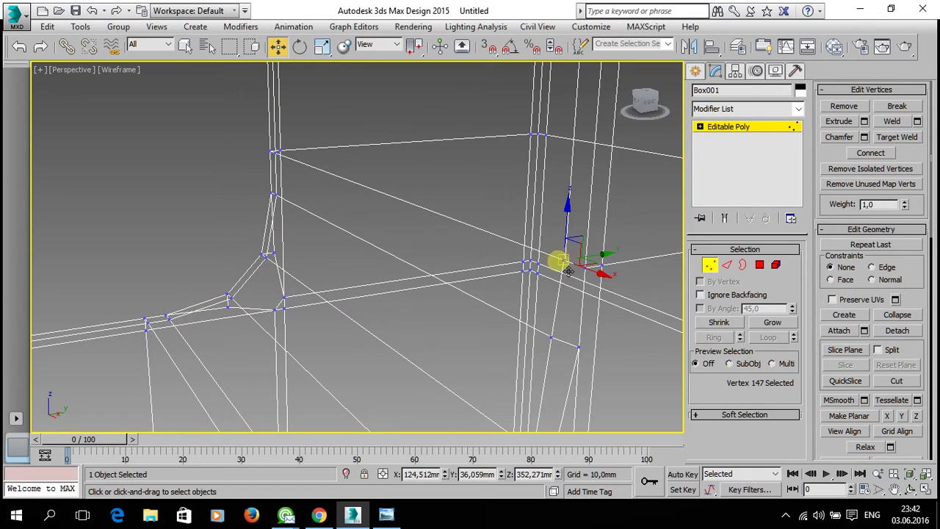
pyautogui.keyDown('alt'); pyautogui.moveTo(571, 277); pyautogui.dragTo(587, 257, button='middle'); pyautogui.keyUp('alt')
pyautogui.moveTo(588, 256); pyautogui.dragTo(564, 237)
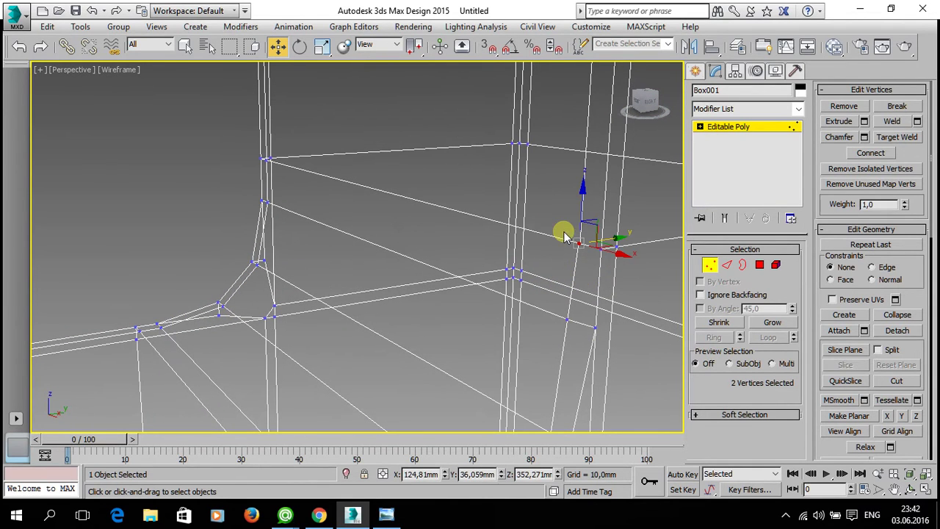
pyautogui.click(917, 122)
pyautogui.click(363, 302)
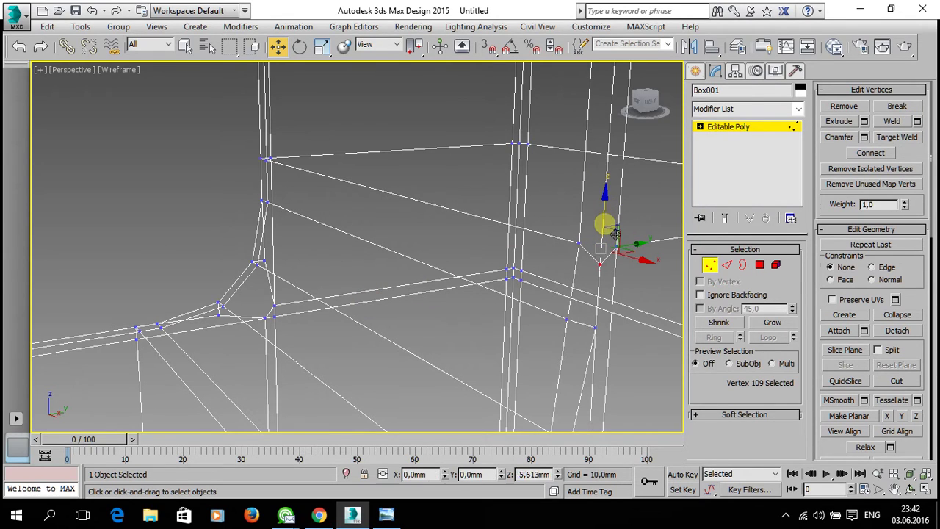
# Step: Enable Use NURMS Subdivision and view the smoothed chair from the back and side
pyautogui.moveTo(930, 313); pyautogui.dragTo(911, 220)
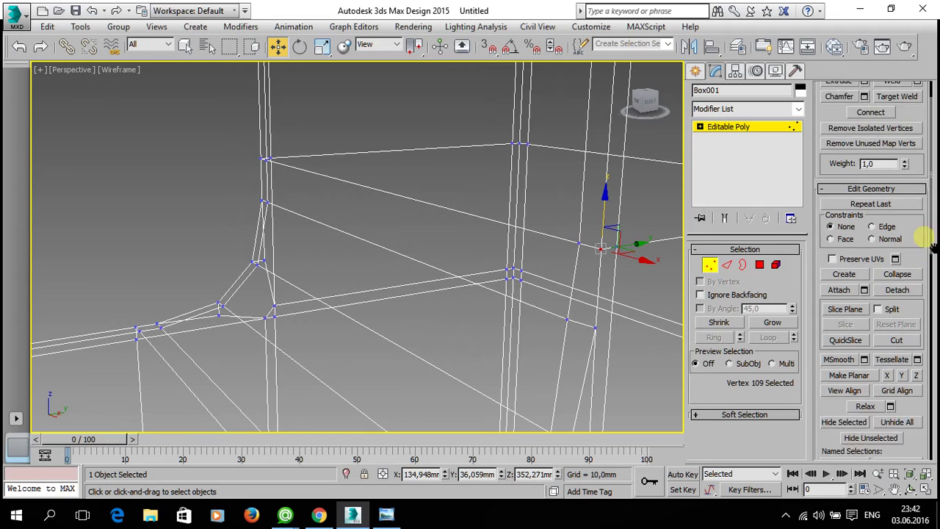
pyautogui.scroll(-3, 899, 227)
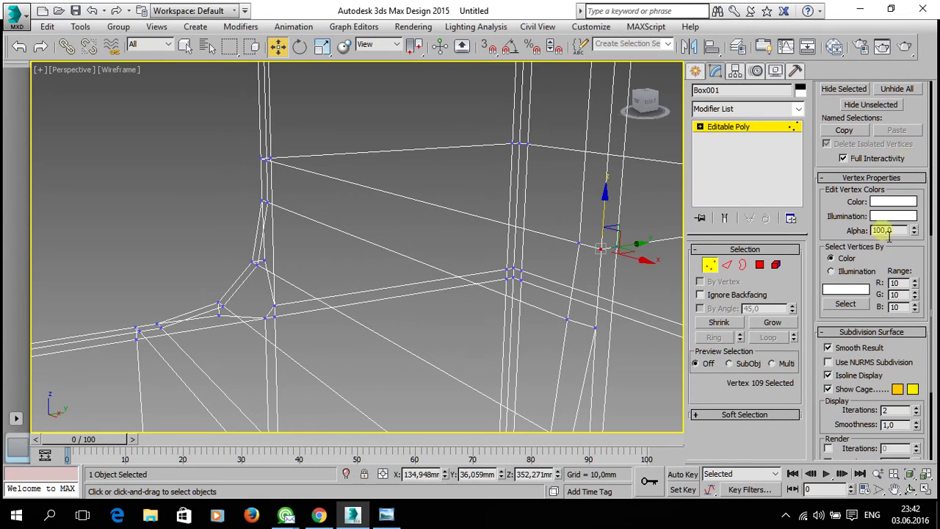
pyautogui.click(828, 363)
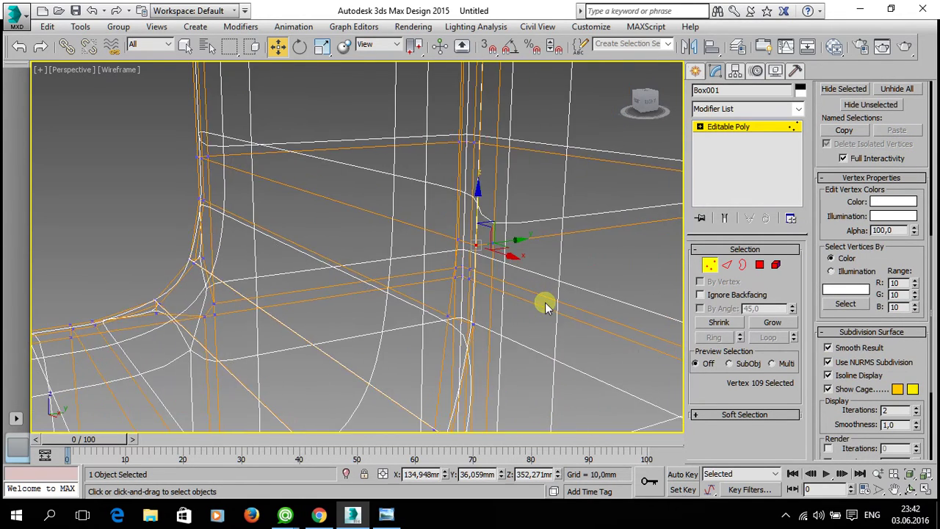
pyautogui.press('F3')
pyautogui.scroll(-3, 518, 297)
pyautogui.scroll(-3, 516, 301)
pyautogui.moveTo(516, 302)
pyautogui.keyDown('alt'); pyautogui.mouseDown(button='middle')
pyautogui.moveTo(577, 289)
pyautogui.moveTo(629, 300)
pyautogui.mouseUp(button='middle'); pyautogui.keyUp('alt')
# Step: Exit vertex editing, orbit the chair and turn off Edged Faces with F4
pyautogui.click(756, 131)
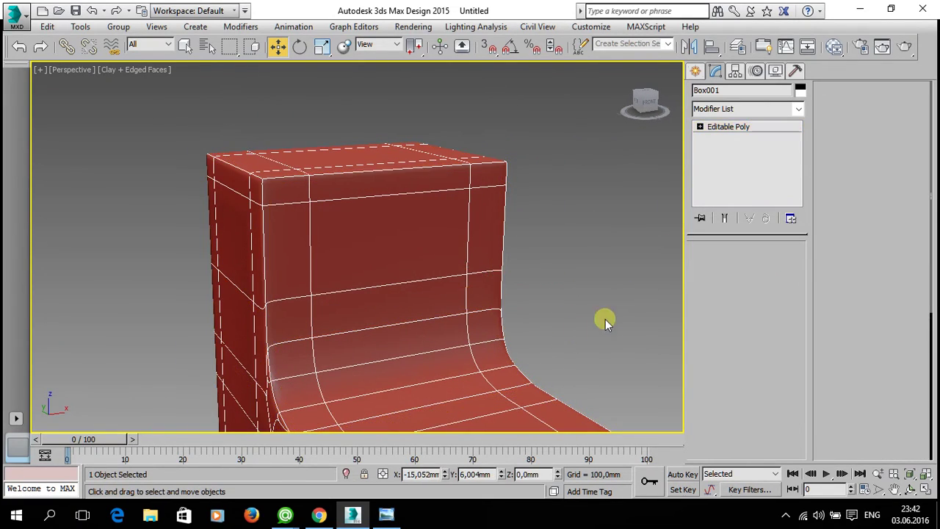
pyautogui.click(580, 323)
pyautogui.moveTo(546, 332)
pyautogui.keyDown('alt'); pyautogui.mouseDown(button='middle')
pyautogui.moveTo(514, 289)
pyautogui.moveTo(430, 305)
pyautogui.moveTo(404, 269)
pyautogui.mouseUp(button='middle'); pyautogui.keyUp('alt')
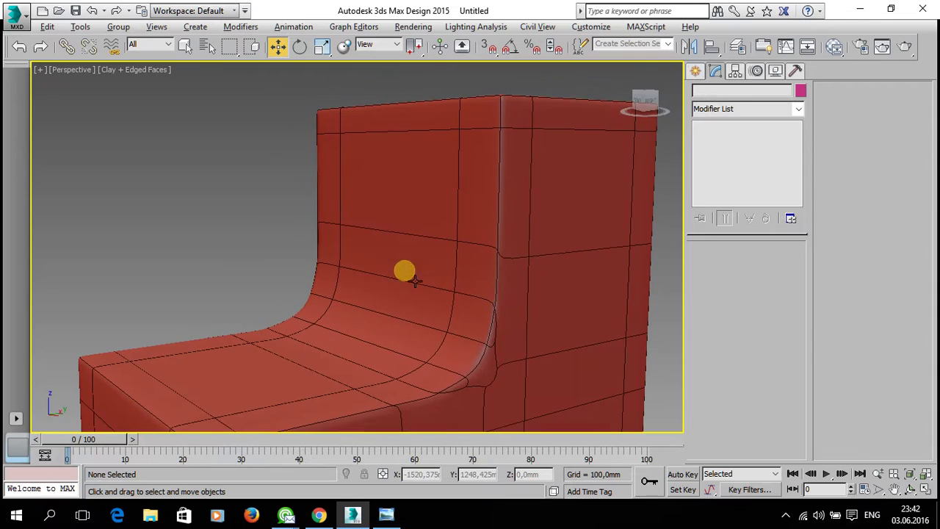
pyautogui.scroll(2, 472, 291)
pyautogui.scroll(2, 454, 339)
pyautogui.moveTo(453, 339)
pyautogui.keyDown('alt'); pyautogui.mouseDown(button='middle')
pyautogui.moveTo(522, 323)
pyautogui.moveTo(539, 340)
pyautogui.moveTo(541, 330)
pyautogui.mouseUp(button='middle'); pyautogui.keyUp('alt')
pyautogui.scroll(-2, 541, 330)
pyautogui.moveTo(288, 237)
pyautogui.keyDown('alt'); pyautogui.mouseDown(button='middle')
pyautogui.moveTo(428, 271)
pyautogui.moveTo(378, 261)
pyautogui.mouseUp(button='middle'); pyautogui.keyUp('alt')
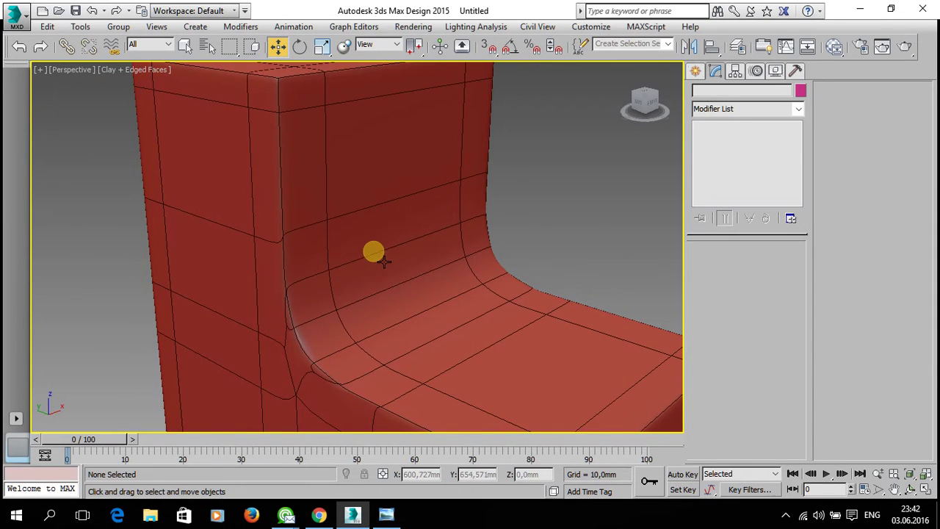
pyautogui.press('F4')
pyautogui.scroll(-1, 426, 275)
pyautogui.scroll(-4, 436, 296)
pyautogui.moveTo(436, 296)
pyautogui.keyDown('alt'); pyautogui.mouseDown(button='middle')
pyautogui.moveTo(474, 292)
pyautogui.moveTo(448, 328)
pyautogui.moveTo(284, 294)
pyautogui.moveTo(248, 321)
pyautogui.moveTo(203, 284)
pyautogui.moveTo(375, 310)
pyautogui.mouseUp(button='middle'); pyautogui.keyUp('alt')
# Step: Orbit around the smoothed chair to inspect the seat-back bend, then reselect Box001
pyautogui.click(419, 308)
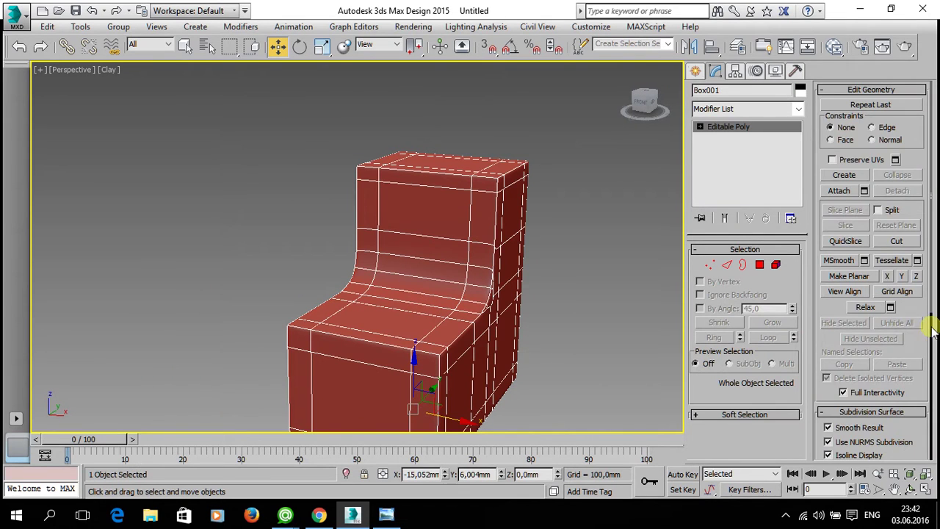
pyautogui.scroll(-2, 877, 247)
pyautogui.scroll(-3, 856, 224)
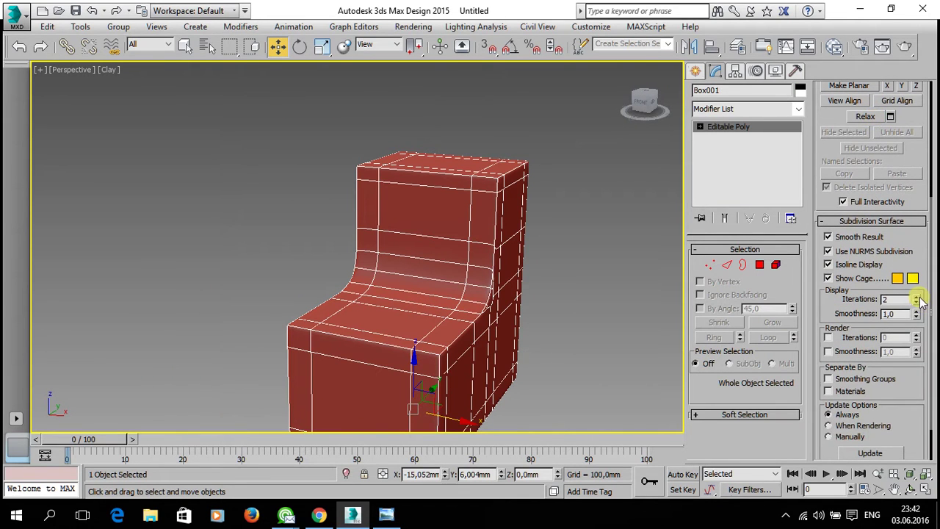
pyautogui.click(652, 332)
pyautogui.moveTo(619, 342)
pyautogui.keyDown('alt'); pyautogui.mouseDown(button='middle')
pyautogui.moveTo(504, 367)
pyautogui.moveTo(454, 345)
pyautogui.moveTo(465, 330)
pyautogui.moveTo(541, 363)
pyautogui.mouseUp(button='middle'); pyautogui.keyUp('alt')
pyautogui.scroll(2, 475, 313)
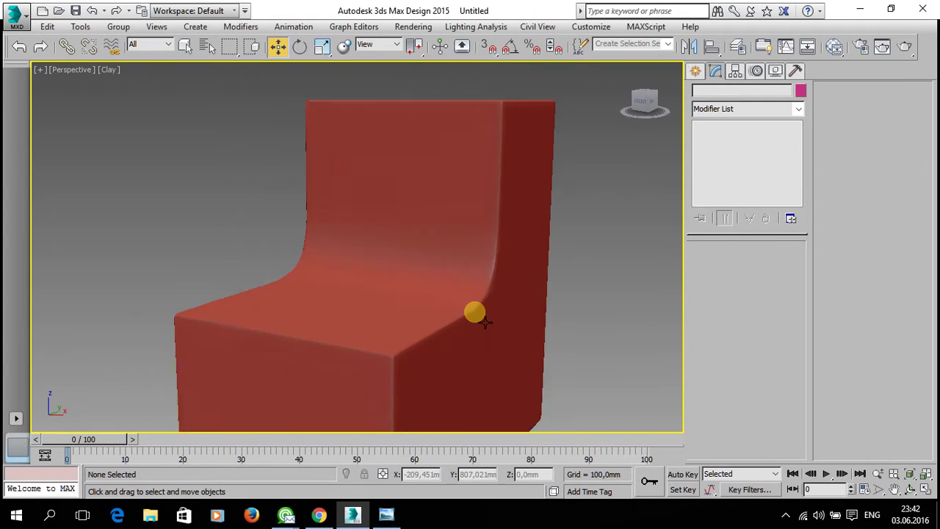
pyautogui.scroll(2, 421, 318)
pyautogui.moveTo(421, 318)
pyautogui.keyDown('alt'); pyautogui.mouseDown(button='middle')
pyautogui.moveTo(397, 291)
pyautogui.moveTo(404, 272)
pyautogui.moveTo(525, 295)
pyautogui.mouseUp(button='middle'); pyautogui.keyUp('alt')
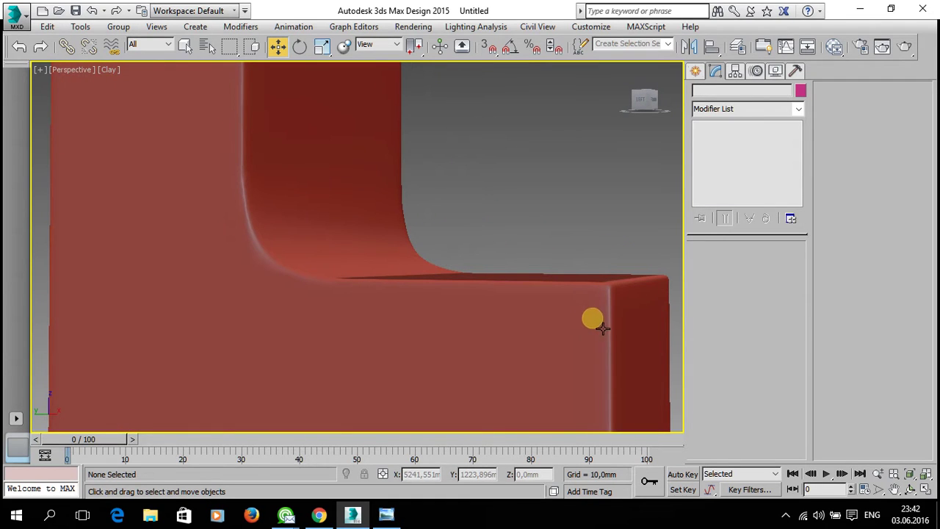
pyautogui.moveTo(333, 308)
pyautogui.keyDown('alt'); pyautogui.mouseDown(button='middle')
pyautogui.moveTo(378, 279)
pyautogui.moveTo(340, 335)
pyautogui.moveTo(345, 318)
pyautogui.moveTo(433, 370)
pyautogui.moveTo(541, 313)
pyautogui.moveTo(314, 270)
pyautogui.moveTo(378, 311)
pyautogui.mouseUp(button='middle'); pyautogui.keyUp('alt')
pyautogui.click(403, 289)
pyautogui.scroll(1, 435, 311)
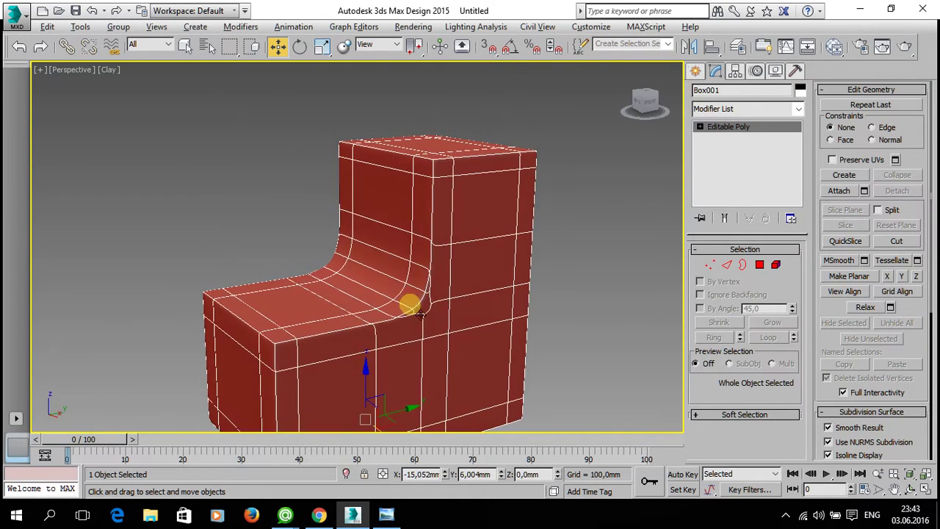
pyautogui.scroll(4, 409, 304)
pyautogui.scroll(-1, 363, 315)
pyautogui.moveTo(373, 326); pyautogui.dragTo(375, 335, button='middle')
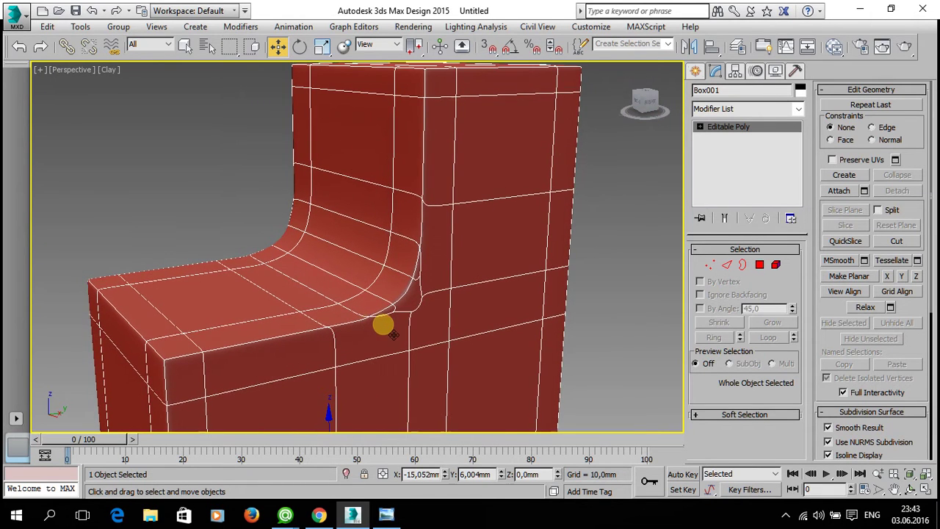
pyautogui.scroll(2, 383, 325)
# Step: In Vertex mode, uncheck Use NURMS Subdivision and start Cut at the inner seat-back corner
pyautogui.click(708, 263)
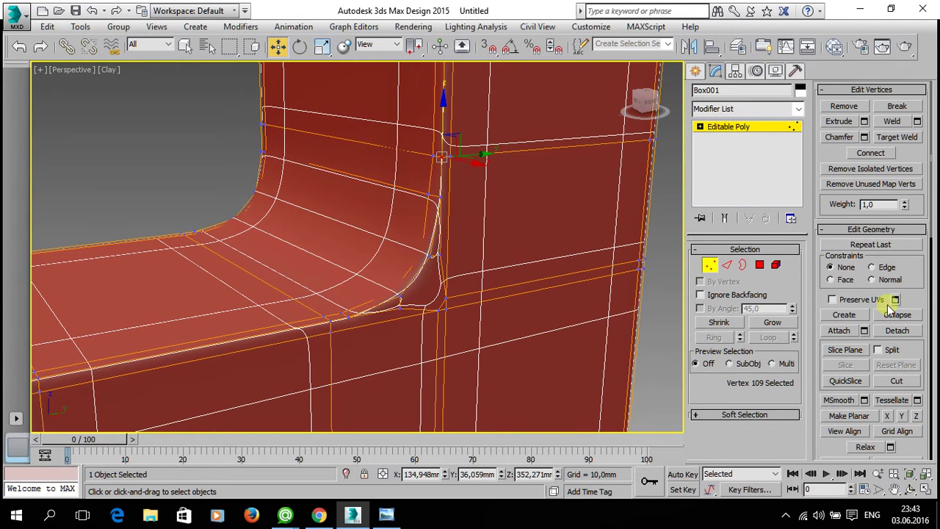
pyautogui.scroll(-1, 889, 310)
pyautogui.scroll(-4, 889, 353)
pyautogui.moveTo(919, 345); pyautogui.dragTo(911, 173)
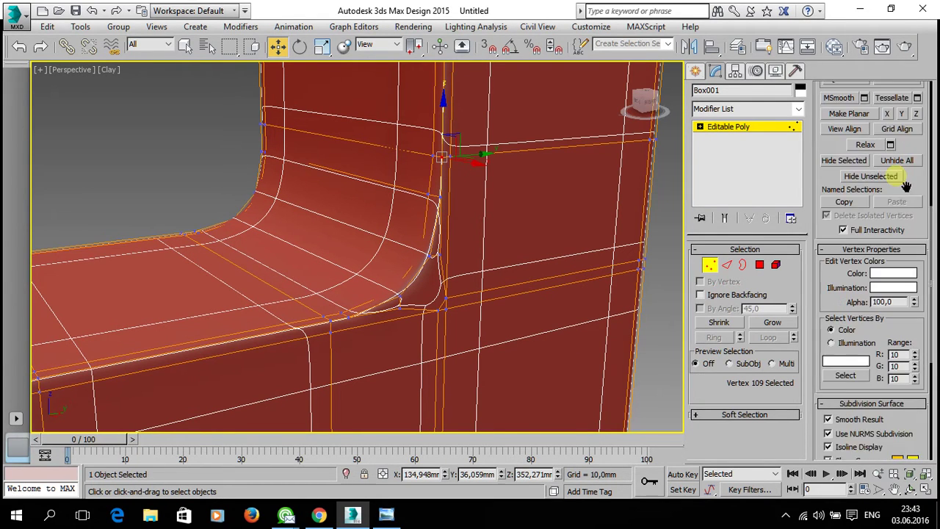
pyautogui.click(828, 422)
pyautogui.keyDown('alt'); pyautogui.moveTo(512, 347); pyautogui.dragTo(424, 320, button='middle'); pyautogui.keyUp('alt')
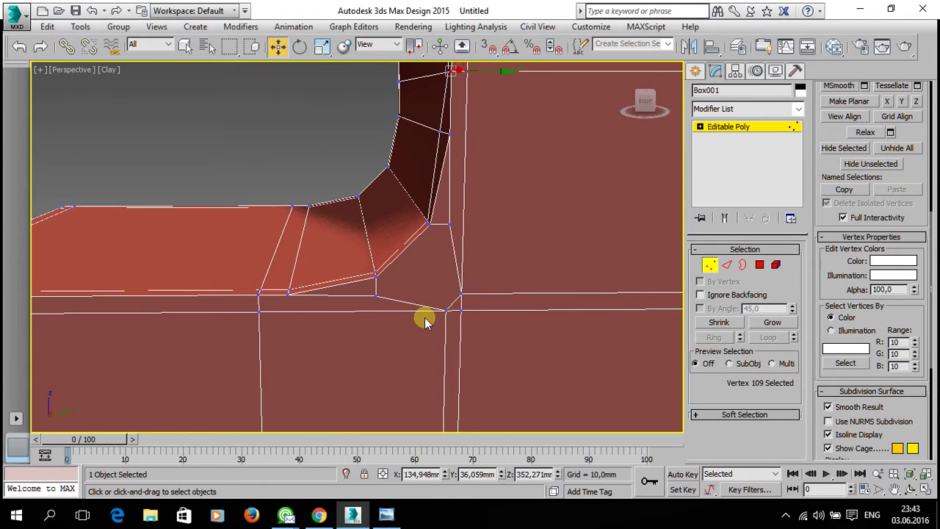
pyautogui.moveTo(933, 212)
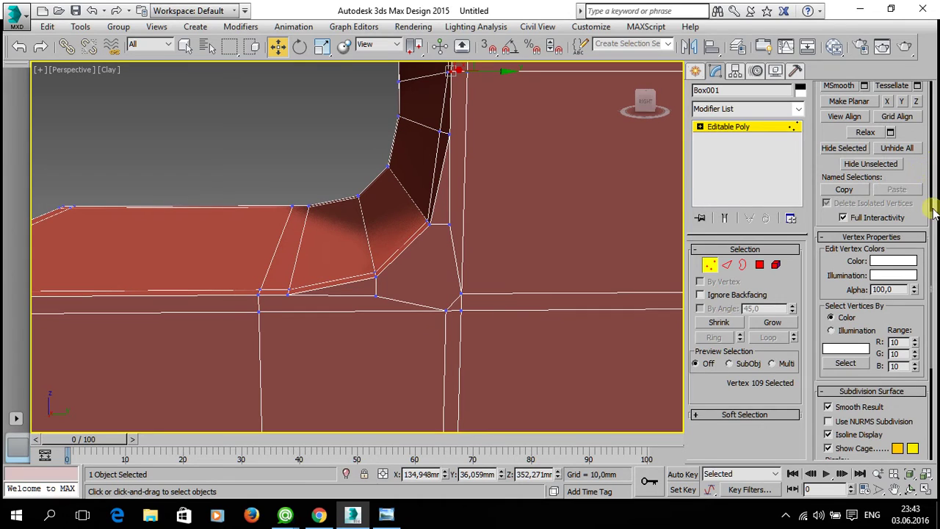
pyautogui.moveTo(934, 250)
pyautogui.mouseDown()
pyautogui.moveTo(932, 68)
pyautogui.moveTo(933, 95)
pyautogui.mouseUp()
pyautogui.click(912, 323)
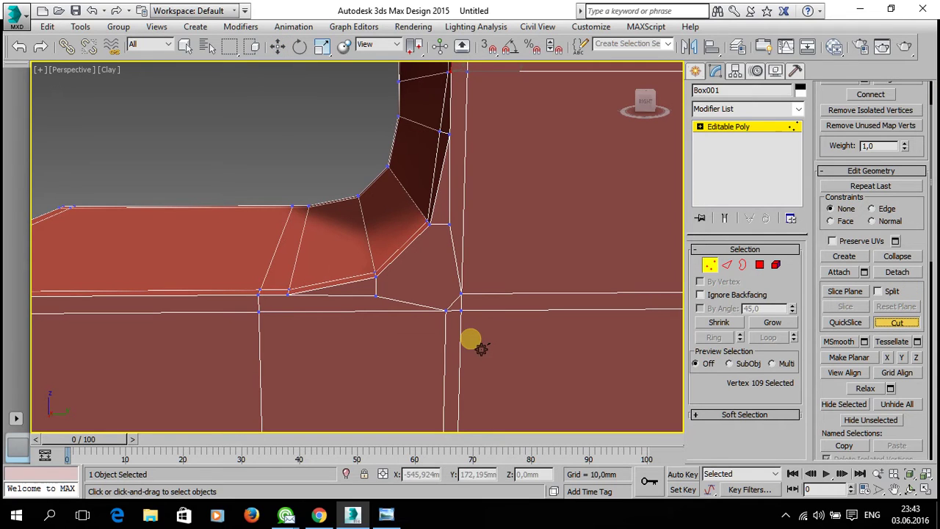
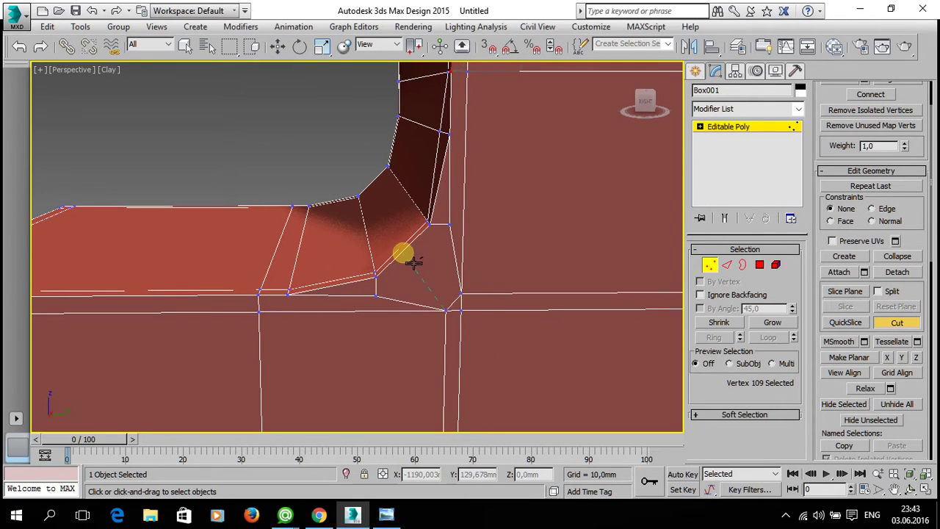
# Step: Cut an edge from the vertical corner edge to the slanted edge and cancel the stray cut previews
pyautogui.click(461, 295)
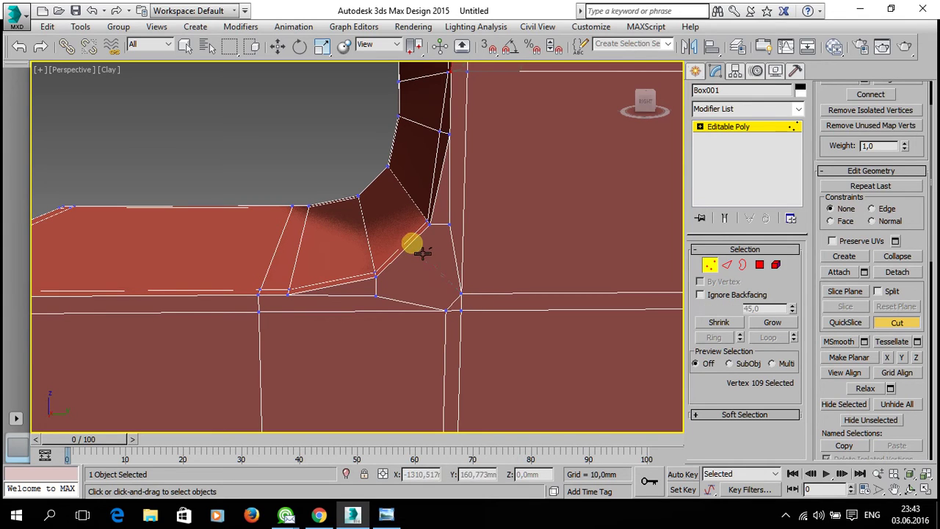
pyautogui.click(399, 249)
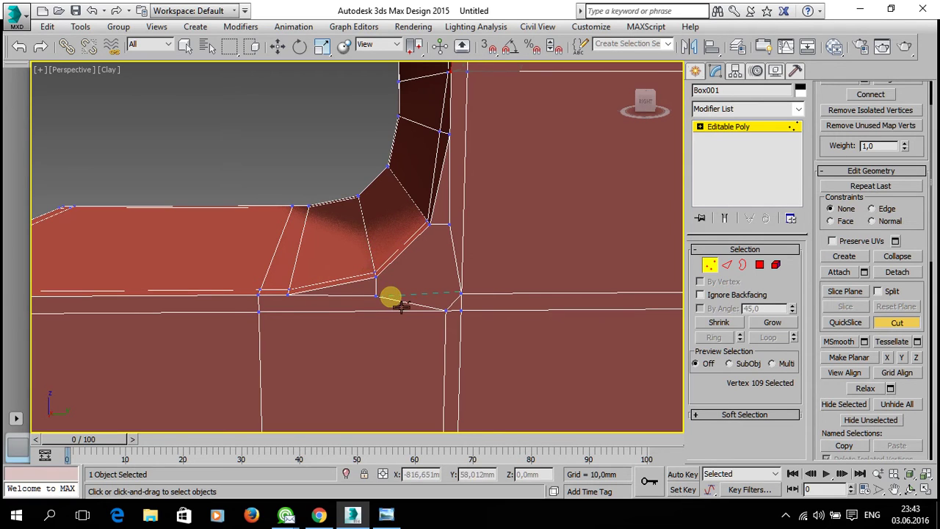
pyautogui.scroll(4, 389, 296)
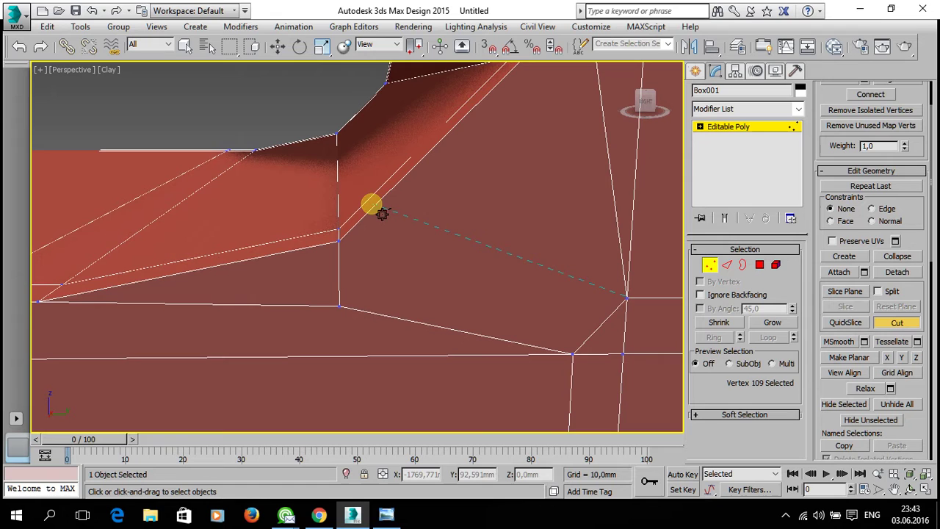
pyautogui.scroll(2, 389, 206)
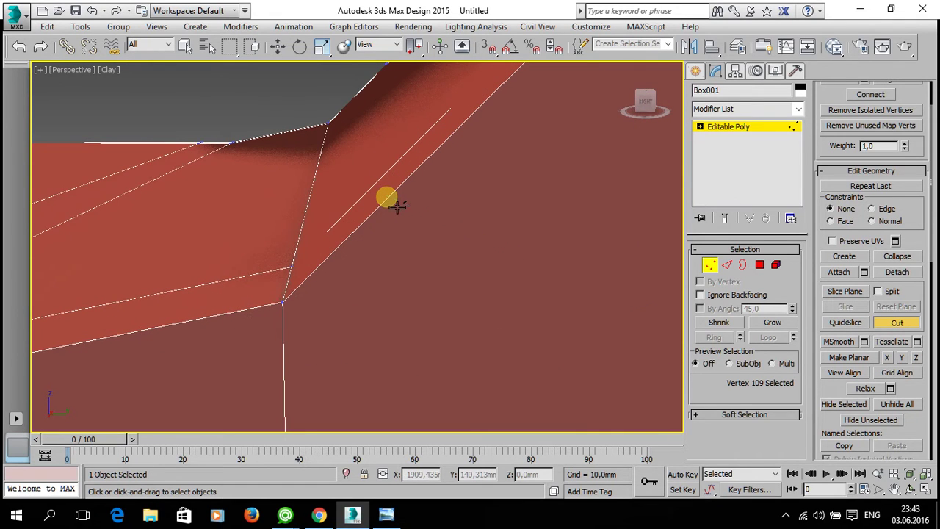
pyautogui.scroll(-2, 401, 213)
pyautogui.scroll(-2, 518, 301)
pyautogui.scroll(-1, 504, 299)
pyautogui.scroll(-1, 505, 299)
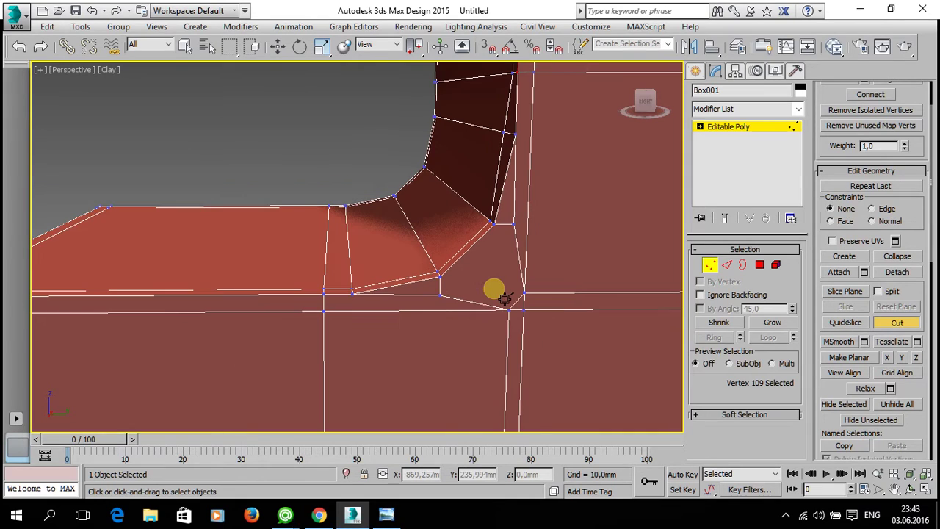
pyautogui.scroll(1, 519, 296)
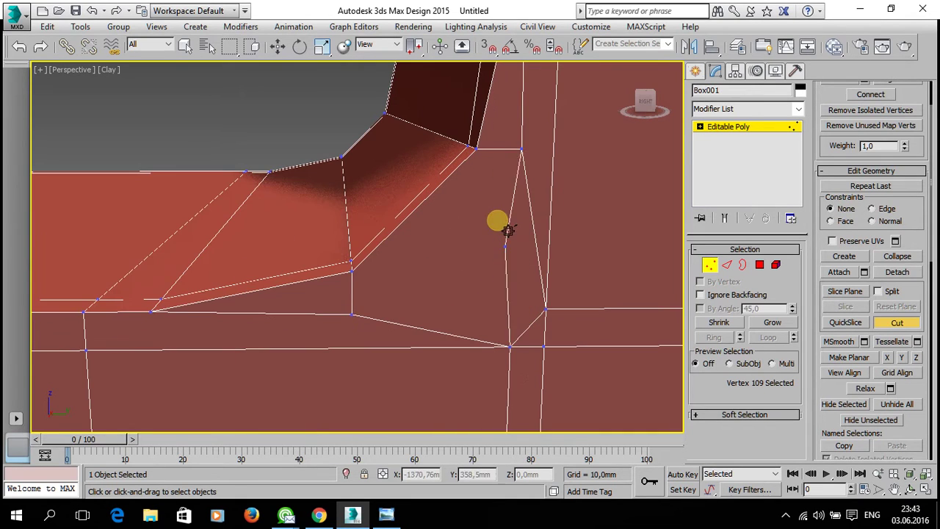
pyautogui.rightClick(530, 217)
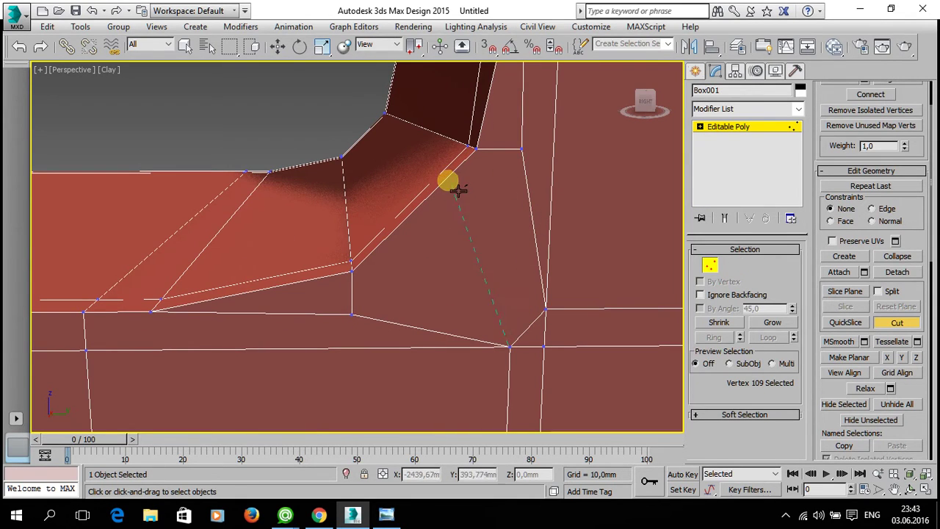
pyautogui.rightClick(485, 207)
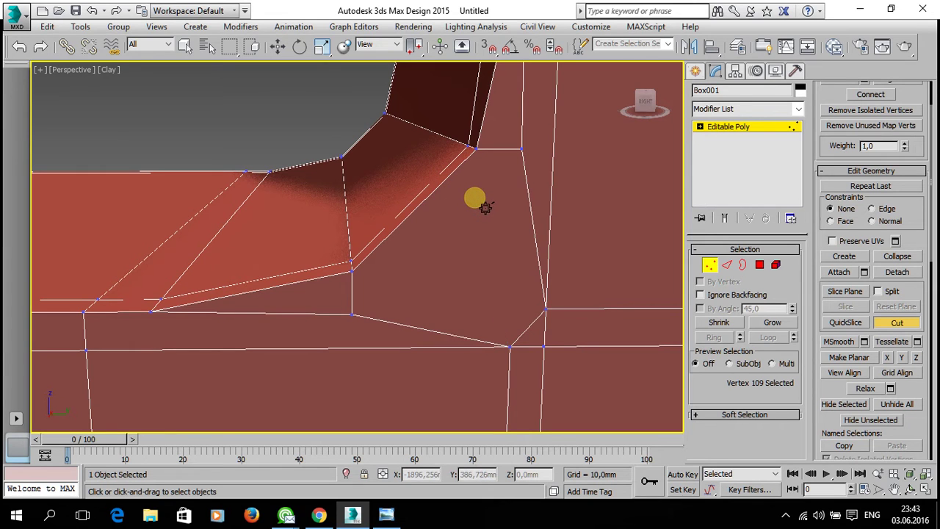
# Step: Cut another edge from the inner corner vertex across to the corner edge
pyautogui.moveTo(413, 223)
pyautogui.keyDown('alt'); pyautogui.mouseDown(button='middle')
pyautogui.moveTo(461, 287)
pyautogui.moveTo(479, 295)
pyautogui.mouseUp(button='middle'); pyautogui.keyUp('alt')
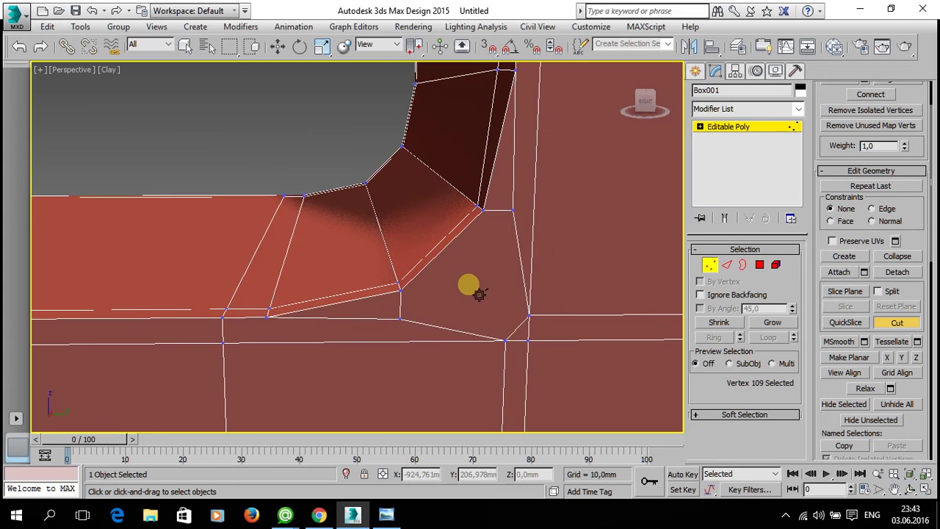
pyautogui.click(535, 346)
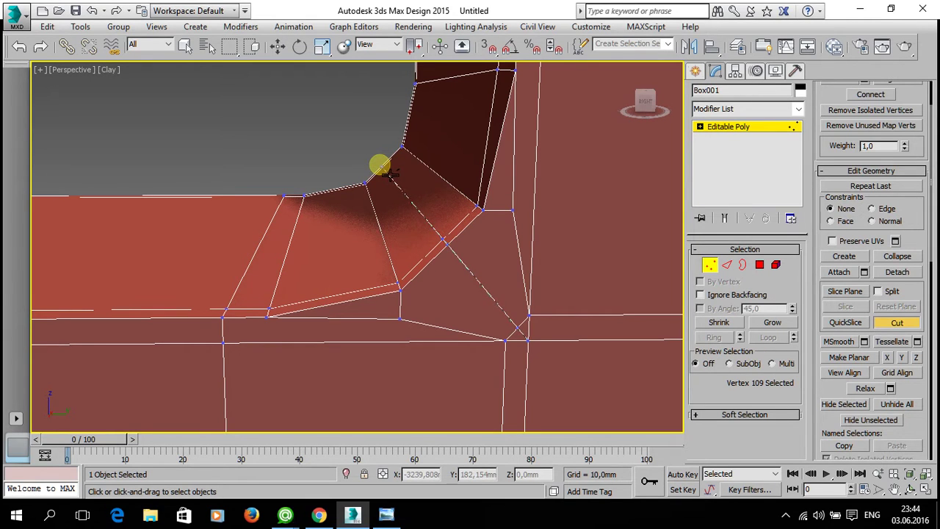
pyautogui.moveTo(373, 237)
pyautogui.keyDown('alt'); pyautogui.mouseDown(button='middle')
pyautogui.moveTo(399, 273)
pyautogui.moveTo(518, 295)
pyautogui.moveTo(614, 284)
pyautogui.moveTo(592, 353)
pyautogui.mouseUp(button='middle'); pyautogui.keyUp('alt')
pyautogui.moveTo(579, 391)
pyautogui.keyDown('alt'); pyautogui.mouseDown(button='middle')
pyautogui.moveTo(478, 199)
pyautogui.moveTo(457, 195)
pyautogui.moveTo(460, 263)
pyautogui.mouseUp(button='middle'); pyautogui.keyUp('alt')
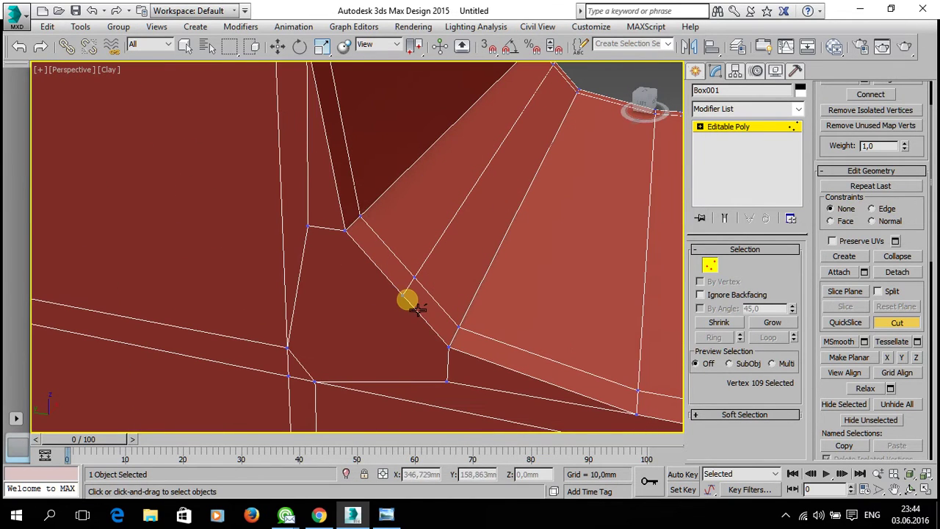
pyautogui.click(403, 295)
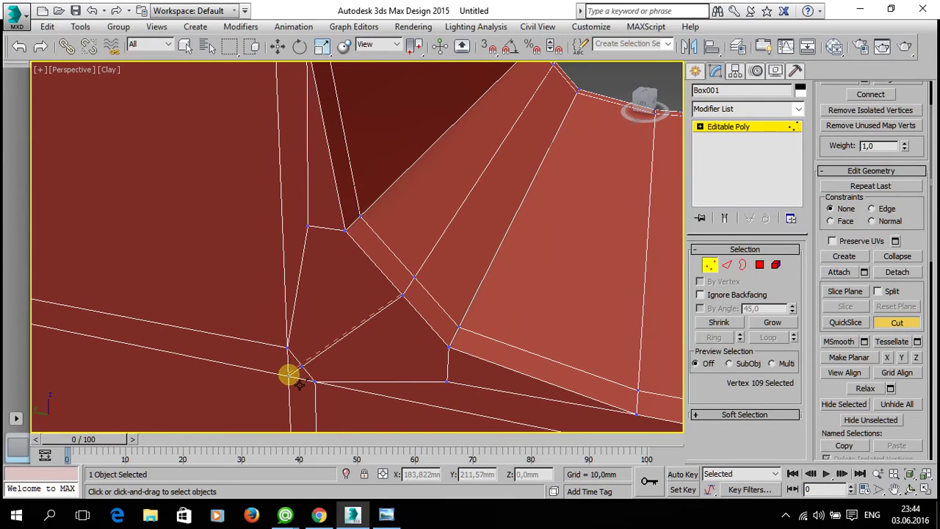
pyautogui.moveTo(457, 335)
pyautogui.keyDown('alt'); pyautogui.mouseDown(button='middle')
pyautogui.moveTo(486, 293)
pyautogui.moveTo(369, 319)
pyautogui.moveTo(502, 287)
pyautogui.moveTo(451, 307)
pyautogui.mouseUp(button='middle'); pyautogui.keyUp('alt')
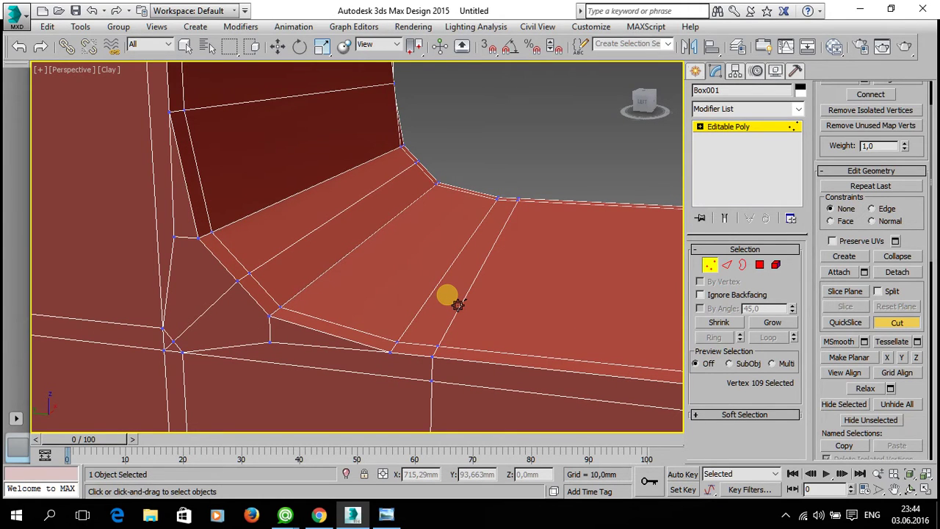
pyautogui.scroll(-2, 457, 304)
pyautogui.scroll(-2, 463, 301)
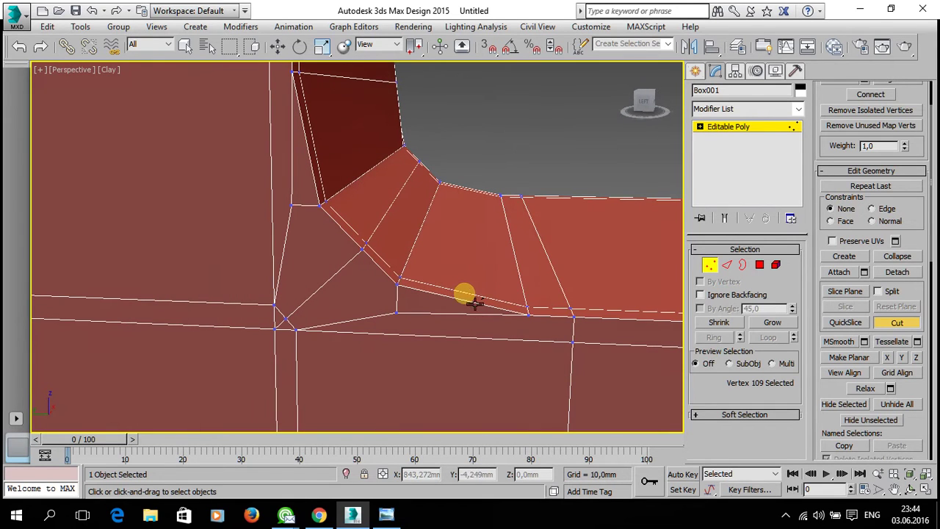
# Step: Select the extra edge at the inner corner and remove it
pyautogui.click(727, 266)
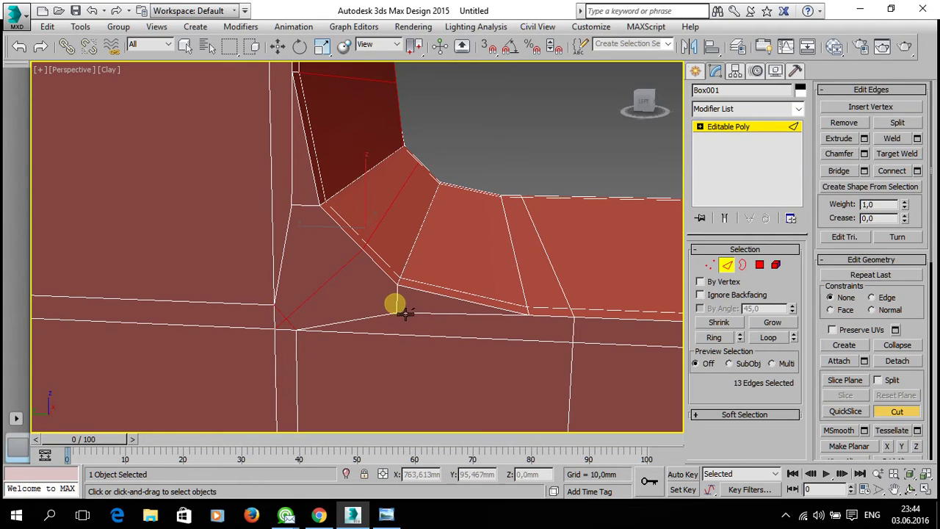
pyautogui.press('w')
pyautogui.click(384, 283)
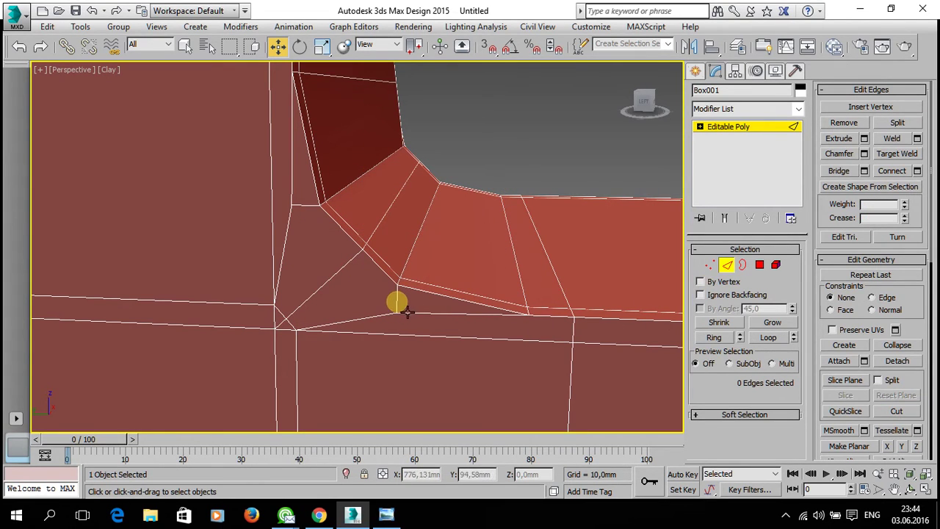
pyautogui.click(406, 311)
pyautogui.moveTo(413, 307)
pyautogui.keyDown('alt'); pyautogui.mouseDown(button='middle')
pyautogui.moveTo(391, 305)
pyautogui.moveTo(466, 264)
pyautogui.moveTo(422, 221)
pyautogui.mouseUp(button='middle'); pyautogui.keyUp('alt')
pyautogui.scroll(2, 439, 289)
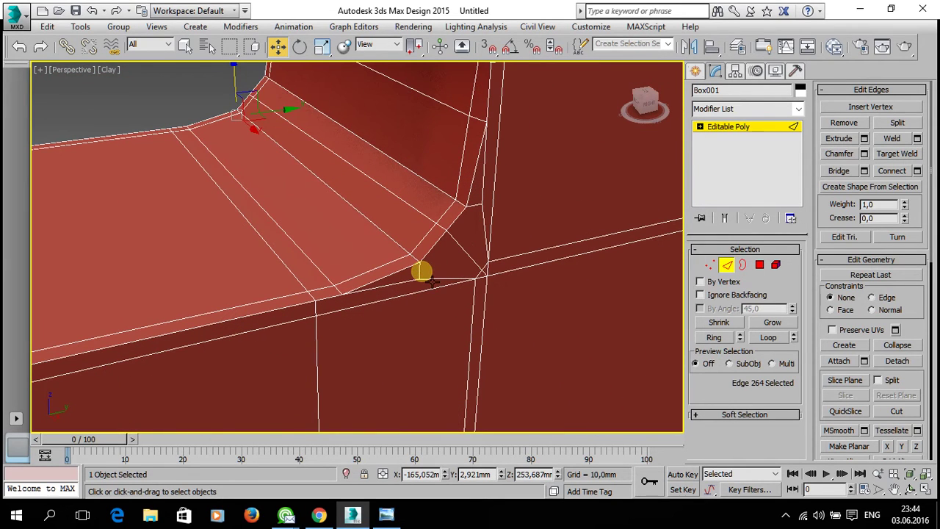
pyautogui.click(844, 122)
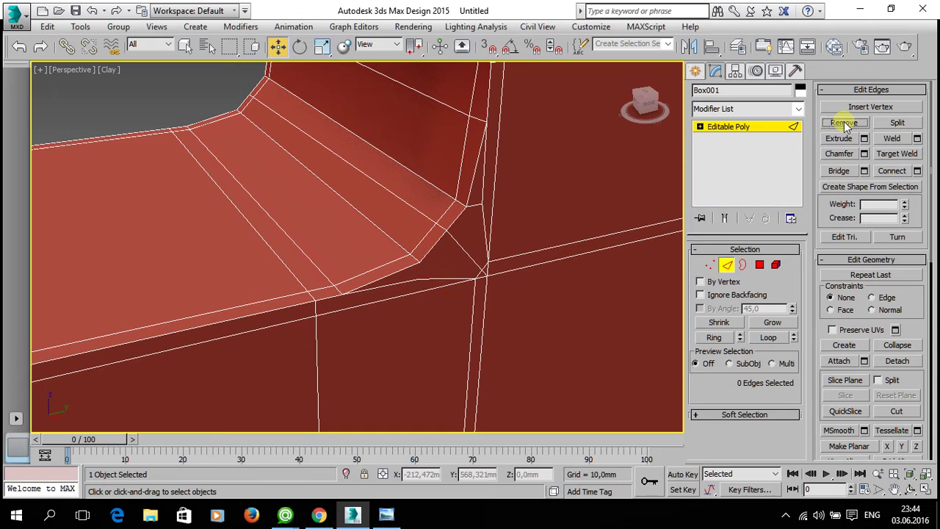
# Step: Check the cleaned corner edge from several angles, then return to object level
pyautogui.keyDown('alt'); pyautogui.moveTo(444, 273); pyautogui.dragTo(426, 266, button='middle'); pyautogui.keyUp('alt')
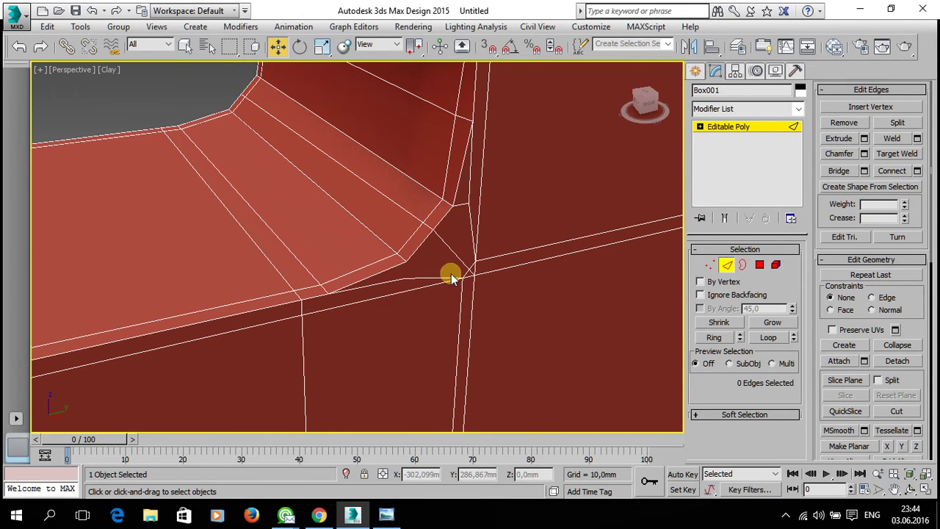
pyautogui.click(470, 291)
pyautogui.moveTo(470, 292)
pyautogui.keyDown('alt'); pyautogui.mouseDown(button='middle')
pyautogui.moveTo(497, 311)
pyautogui.moveTo(451, 293)
pyautogui.moveTo(464, 292)
pyautogui.mouseUp(button='middle'); pyautogui.keyUp('alt')
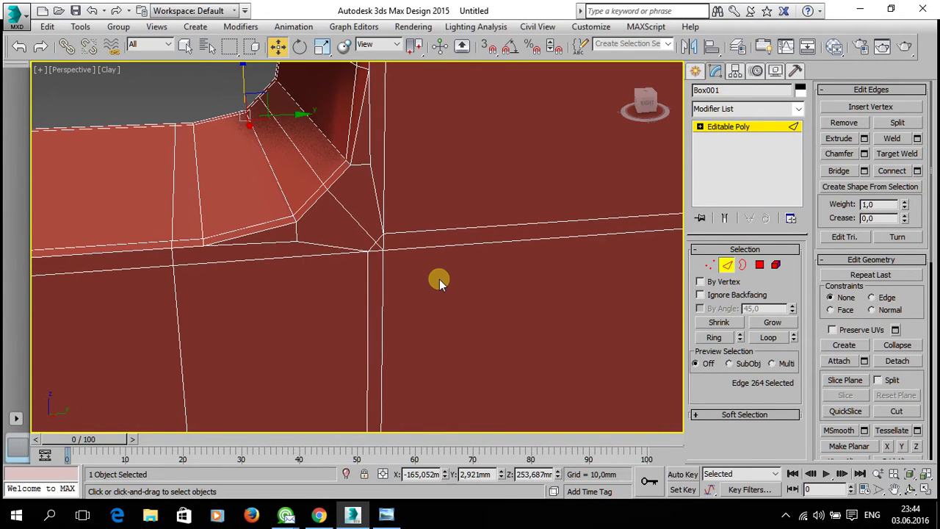
pyautogui.keyDown('alt'); pyautogui.moveTo(389, 279); pyautogui.dragTo(403, 282, button='middle'); pyautogui.keyUp('alt')
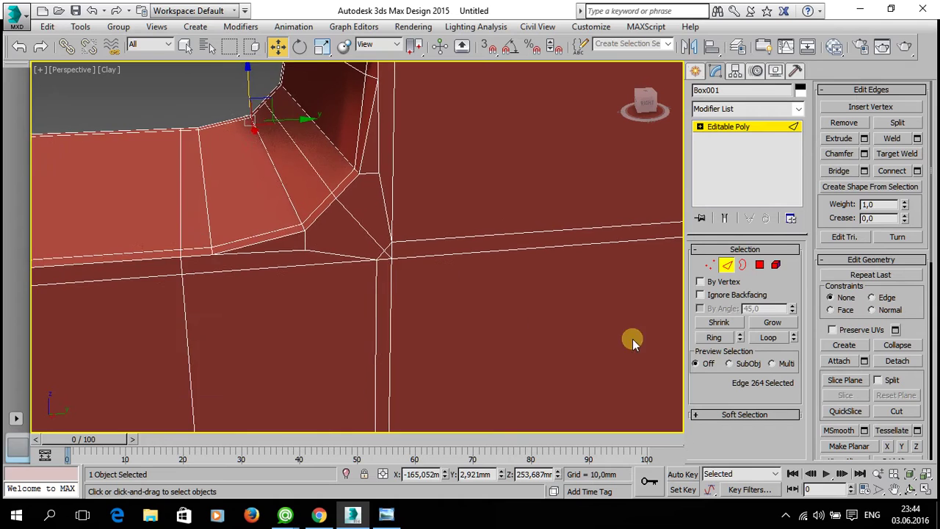
pyautogui.keyDown('alt'); pyautogui.moveTo(630, 338); pyautogui.dragTo(844, 367, button='middle'); pyautogui.keyUp('alt')
pyautogui.moveTo(926, 312)
pyautogui.mouseDown()
pyautogui.moveTo(924, 232)
pyautogui.moveTo(917, 363)
pyautogui.moveTo(927, 412)
pyautogui.mouseUp()
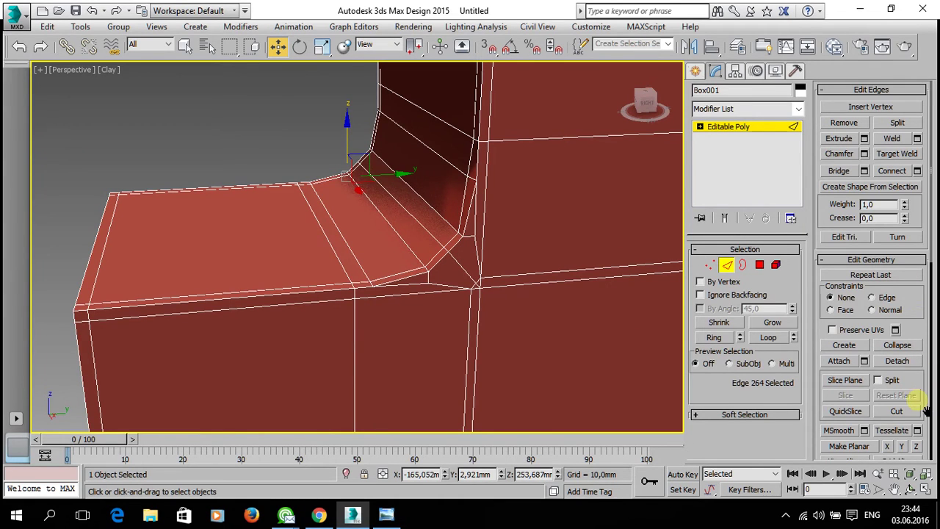
pyautogui.keyDown('alt'); pyautogui.moveTo(348, 225); pyautogui.dragTo(682, 193, button='middle'); pyautogui.keyUp('alt')
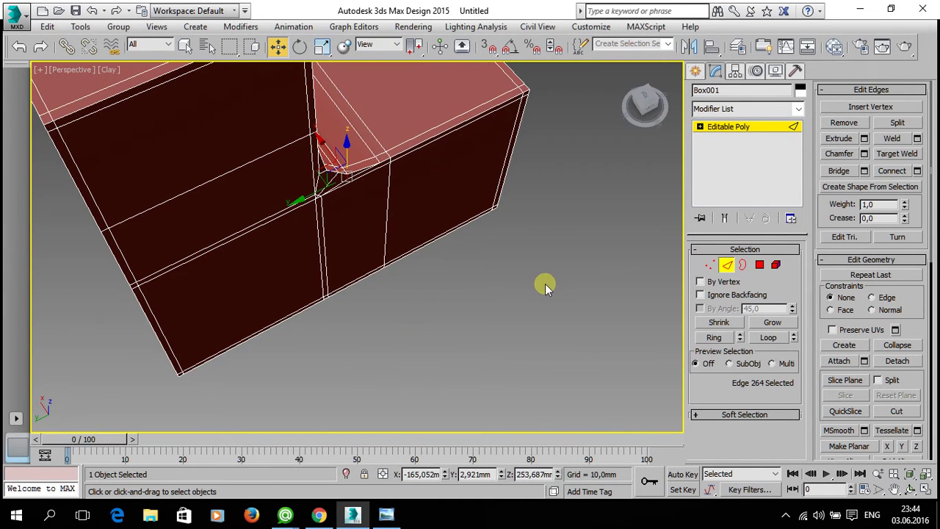
pyautogui.hotkey('ctrl', 'b')
pyautogui.click(537, 254)
pyautogui.moveTo(537, 254)
pyautogui.keyDown('alt'); pyautogui.mouseDown(button='middle')
pyautogui.moveTo(600, 225)
pyautogui.moveTo(481, 180)
pyautogui.mouseUp(button='middle'); pyautogui.keyUp('alt')
# Step: Preview the block with NURMS subdivision on and wireframe edges shown over the shading
pyautogui.click(483, 182)
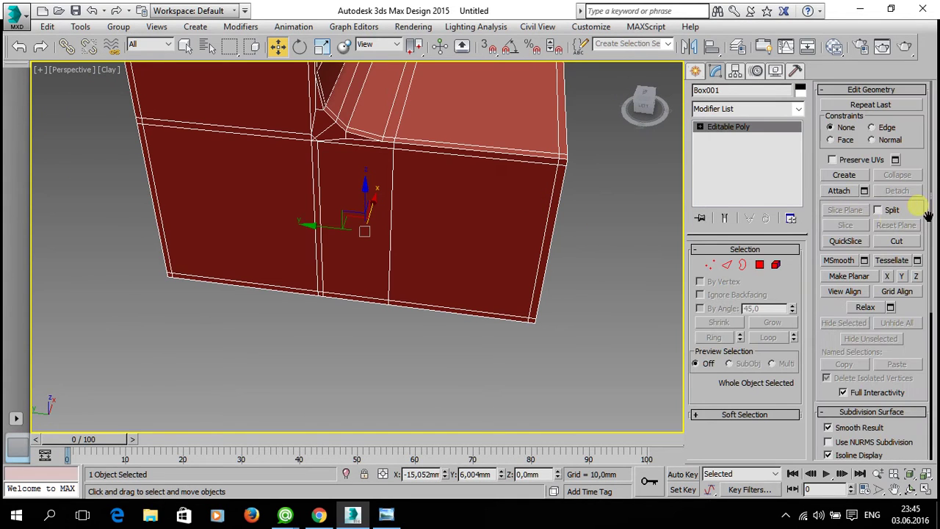
pyautogui.moveTo(928, 215); pyautogui.dragTo(927, 119)
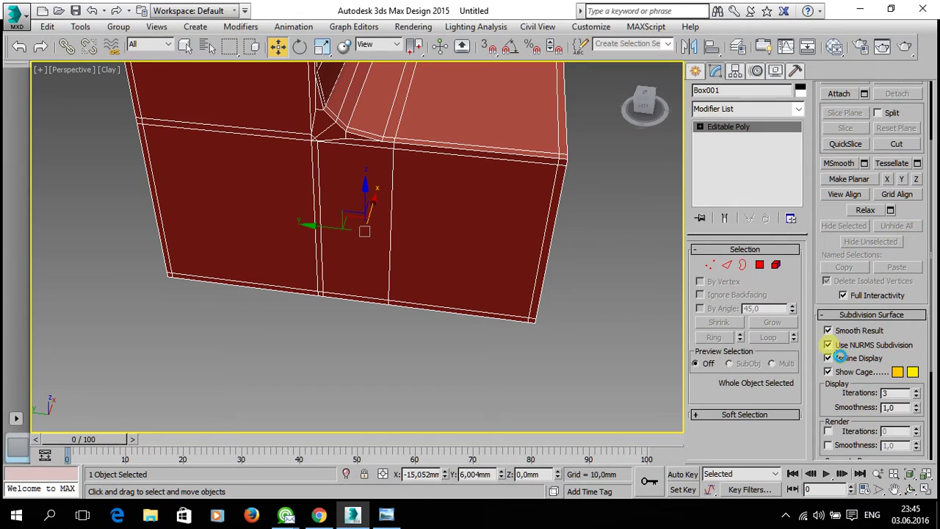
pyautogui.click(840, 356)
pyautogui.click(630, 290)
pyautogui.moveTo(504, 213)
pyautogui.keyDown('alt'); pyautogui.mouseDown(button='middle')
pyautogui.moveTo(489, 252)
pyautogui.moveTo(437, 262)
pyautogui.moveTo(401, 240)
pyautogui.moveTo(340, 235)
pyautogui.moveTo(315, 204)
pyautogui.moveTo(468, 264)
pyautogui.moveTo(514, 254)
pyautogui.moveTo(443, 231)
pyautogui.moveTo(573, 231)
pyautogui.moveTo(610, 179)
pyautogui.moveTo(549, 191)
pyautogui.moveTo(426, 186)
pyautogui.moveTo(403, 233)
pyautogui.moveTo(426, 235)
pyautogui.moveTo(446, 281)
pyautogui.mouseUp(button='middle'); pyautogui.keyUp('alt')
pyautogui.scroll(-5, 411, 240)
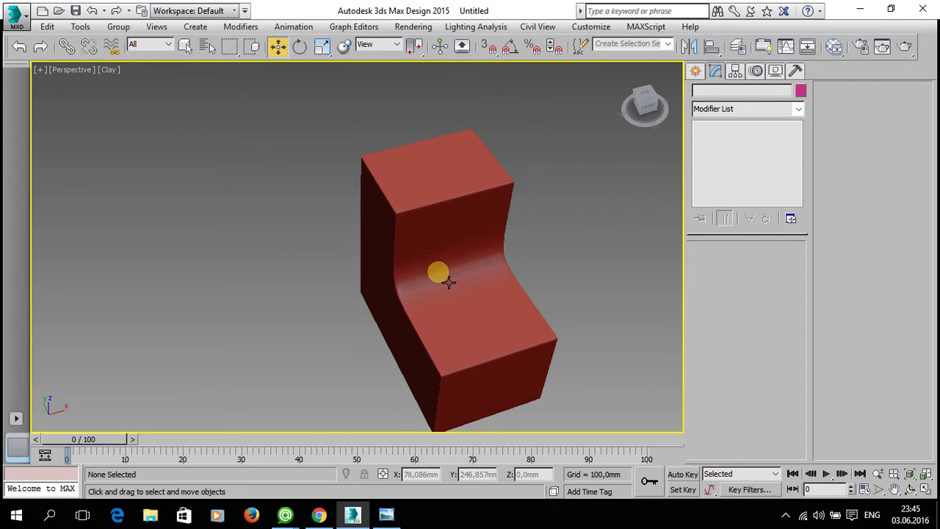
pyautogui.press('F4')
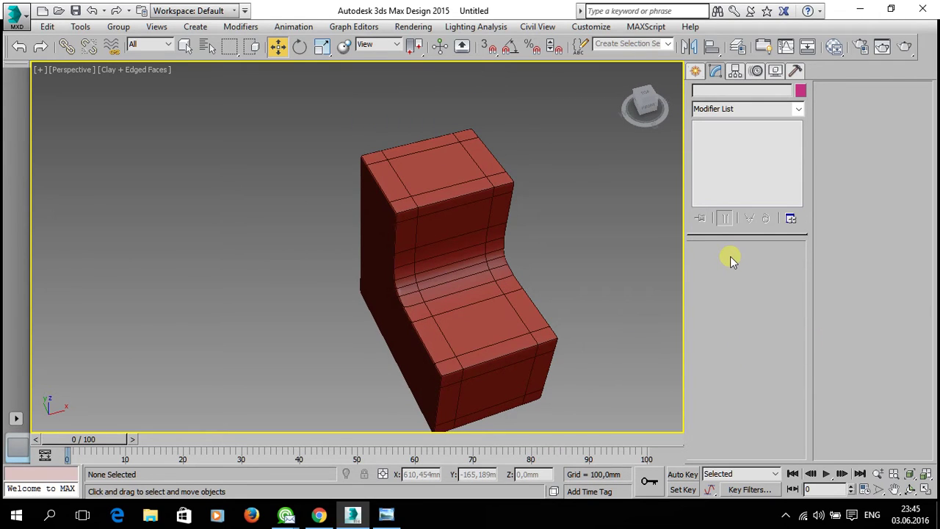
# Step: Turn NURMS smoothing back off and pick an edge on the block in Edge mode
pyautogui.click(500, 257)
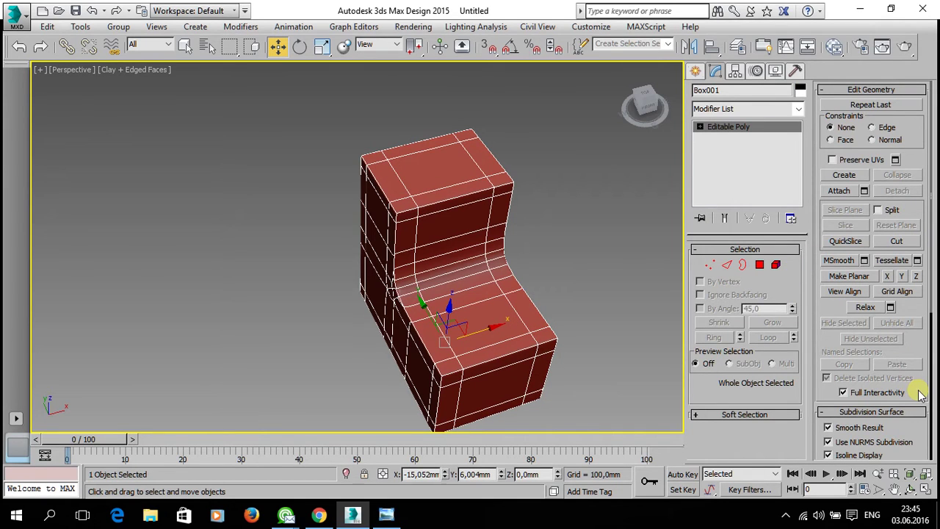
pyautogui.scroll(-2, 919, 394)
pyautogui.scroll(-2, 881, 395)
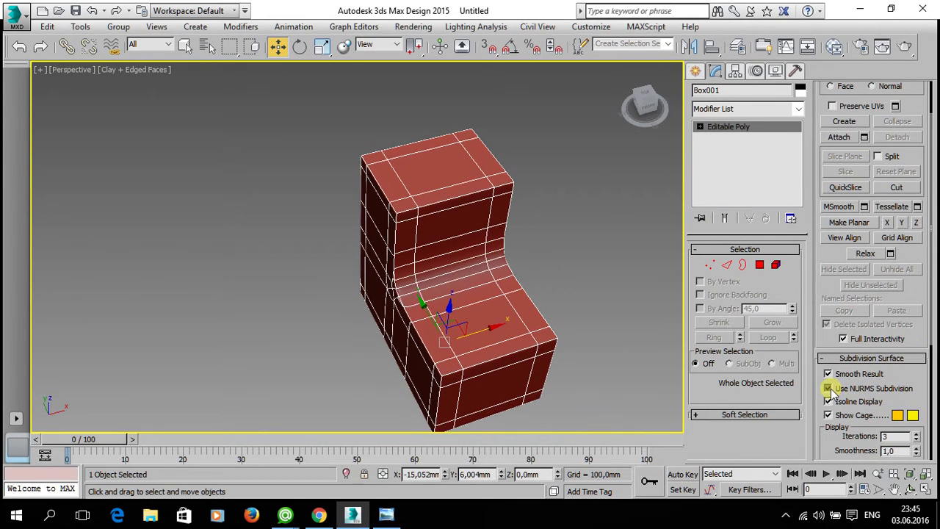
pyautogui.click(829, 388)
pyautogui.moveTo(487, 271)
pyautogui.keyDown('alt'); pyautogui.mouseDown(button='middle')
pyautogui.moveTo(478, 300)
pyautogui.moveTo(595, 303)
pyautogui.mouseUp(button='middle'); pyautogui.keyUp('alt')
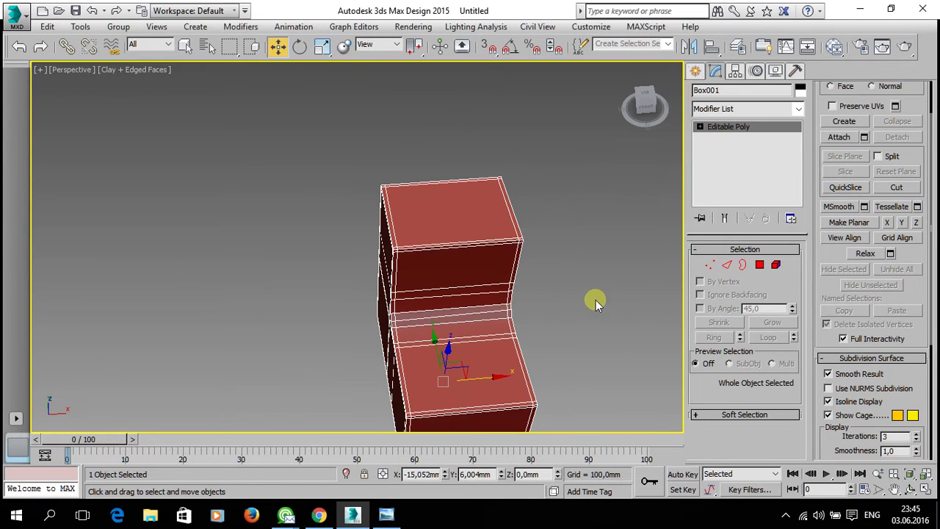
pyautogui.click(595, 302)
pyautogui.click(463, 208)
pyautogui.moveTo(464, 207); pyautogui.dragTo(558, 283, button='middle')
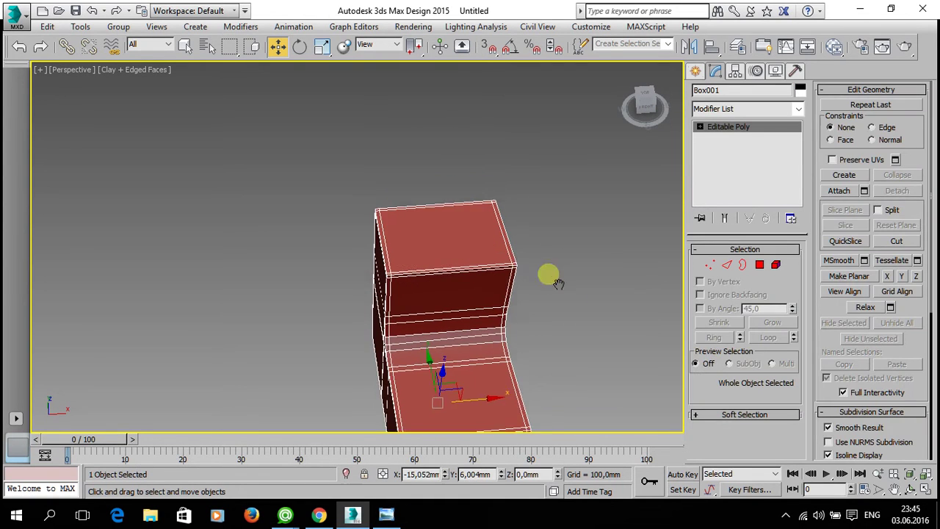
pyautogui.click(726, 265)
pyautogui.click(481, 279)
# Step: Connect the front and back top edges with one new edge, slid toward the right
pyautogui.scroll(2, 484, 304)
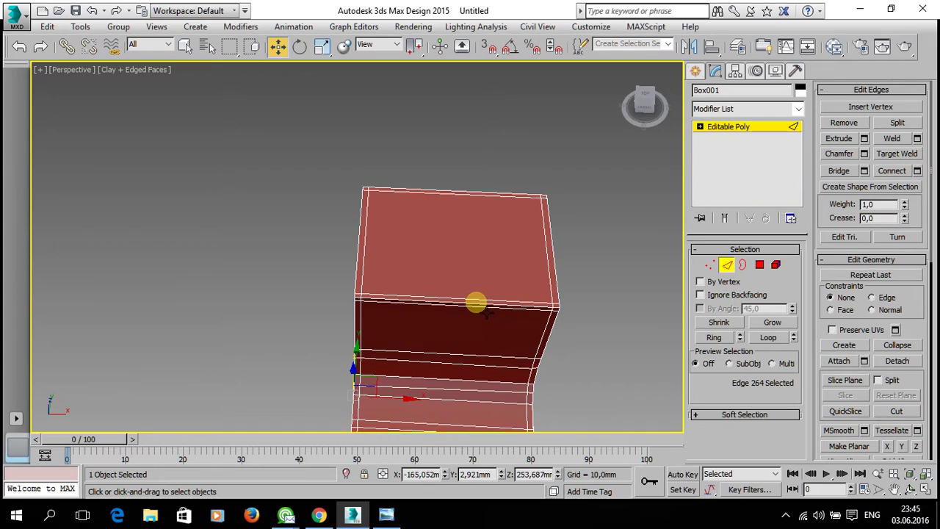
pyautogui.click(478, 302)
pyautogui.keyDown('ctrl'); pyautogui.click(473, 199); pyautogui.keyUp('ctrl')
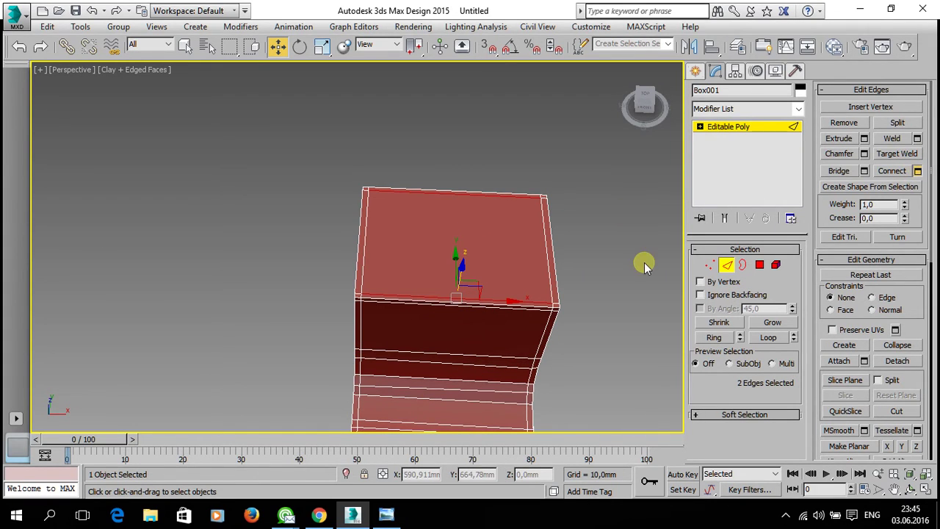
pyautogui.hotkey('ctrl', 'shift', 'e')
pyautogui.moveTo(369, 257); pyautogui.dragTo(363, 264)
pyautogui.click(365, 314)
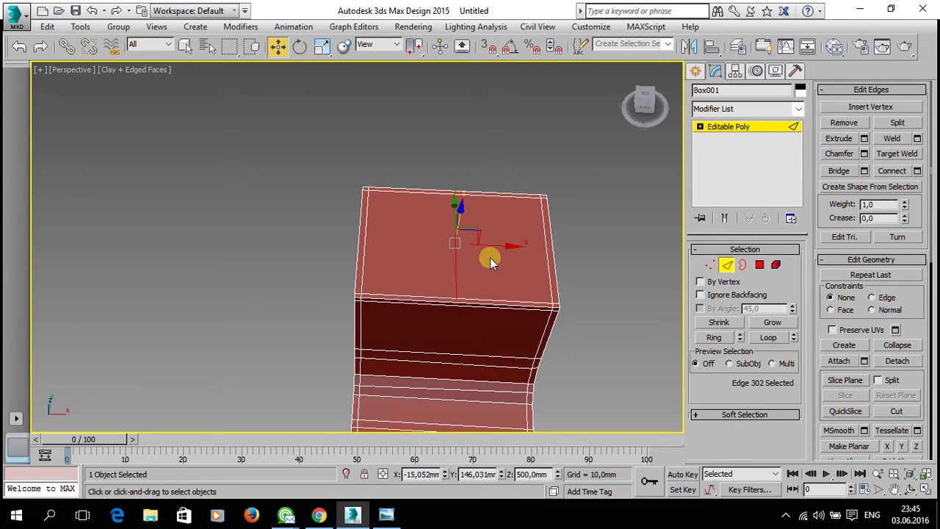
pyautogui.moveTo(508, 257); pyautogui.dragTo(544, 261)
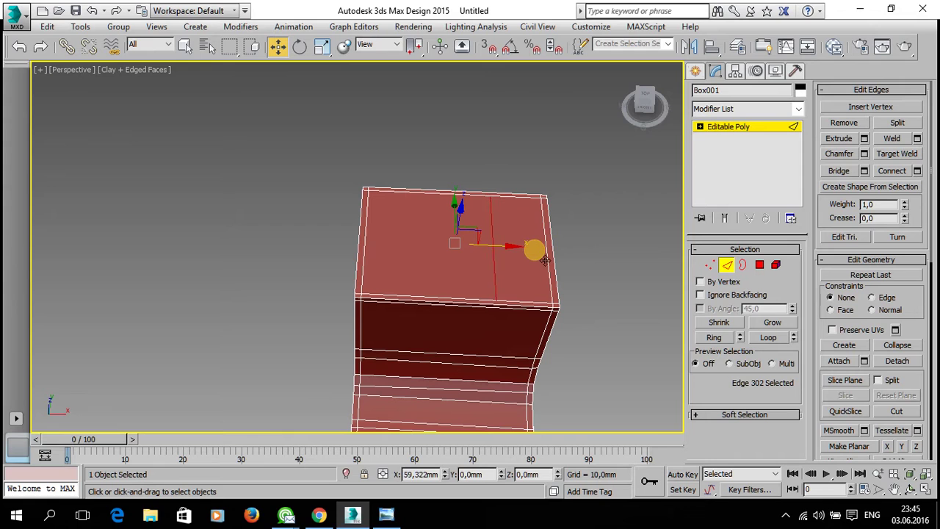
# Step: Inset the larger top face twice, by about 3.7mm and then 3.102mm
pyautogui.click(760, 264)
pyautogui.click(448, 251)
pyautogui.click(448, 251)
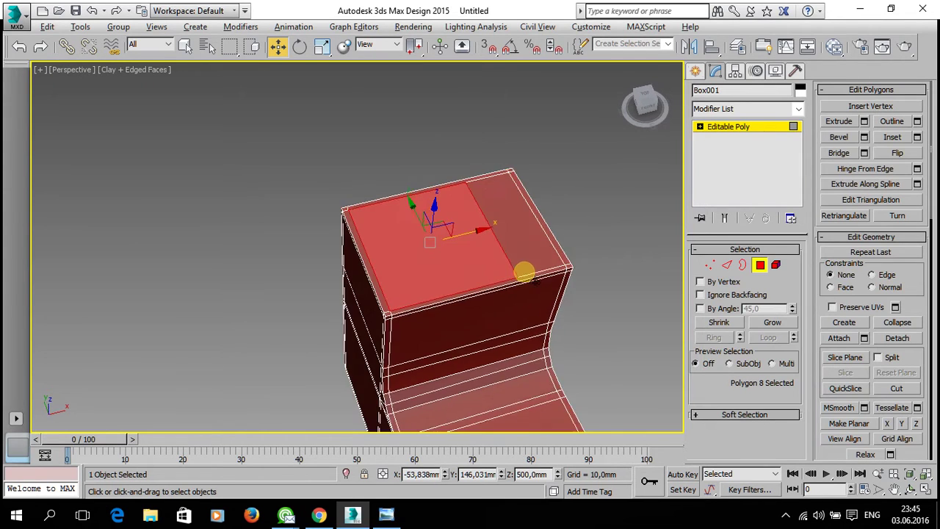
pyautogui.keyDown('alt'); pyautogui.moveTo(496, 281); pyautogui.dragTo(530, 264, button='middle'); pyautogui.keyUp('alt')
pyautogui.scroll(5, 457, 265)
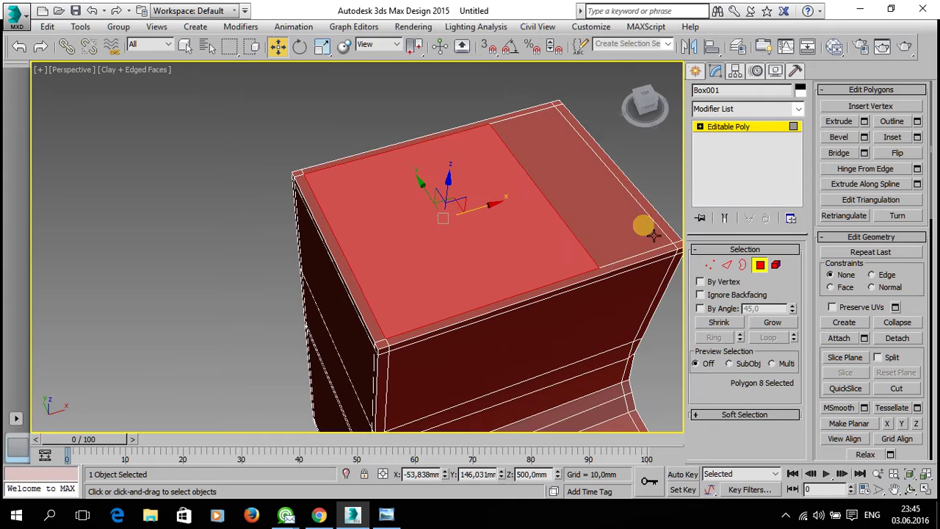
pyautogui.click(918, 137)
pyautogui.moveTo(367, 274)
pyautogui.mouseDown()
pyautogui.moveTo(367, 291)
pyautogui.moveTo(389, 254)
pyautogui.moveTo(389, 268)
pyautogui.mouseUp()
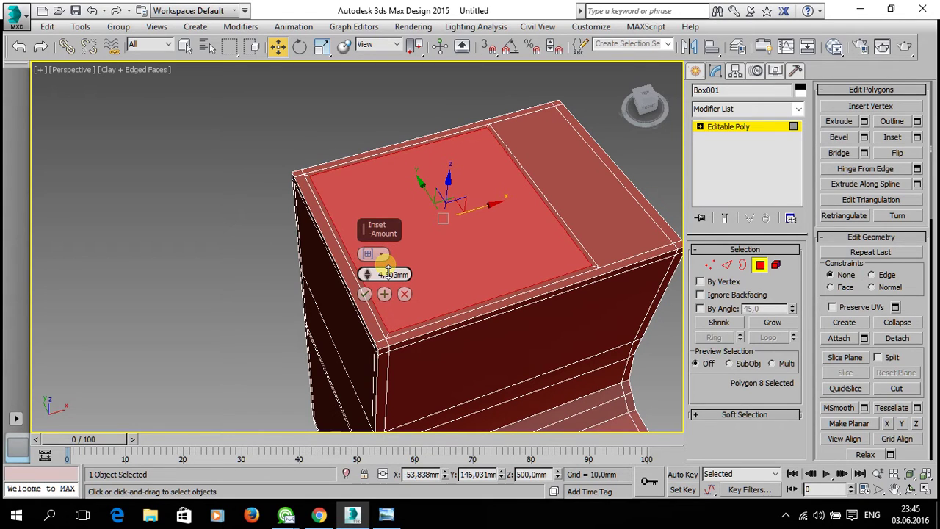
pyautogui.moveTo(388, 270); pyautogui.dragTo(388, 277)
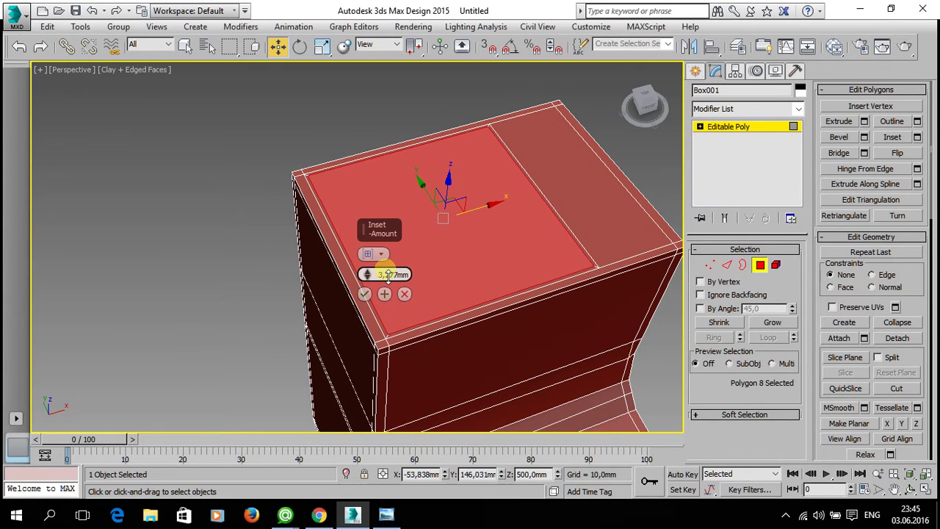
pyautogui.click(364, 294)
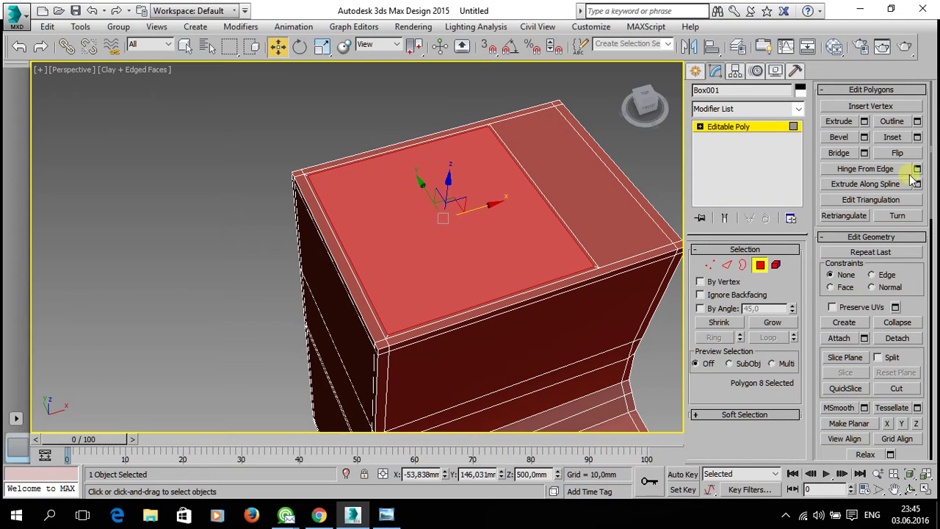
pyautogui.click(917, 138)
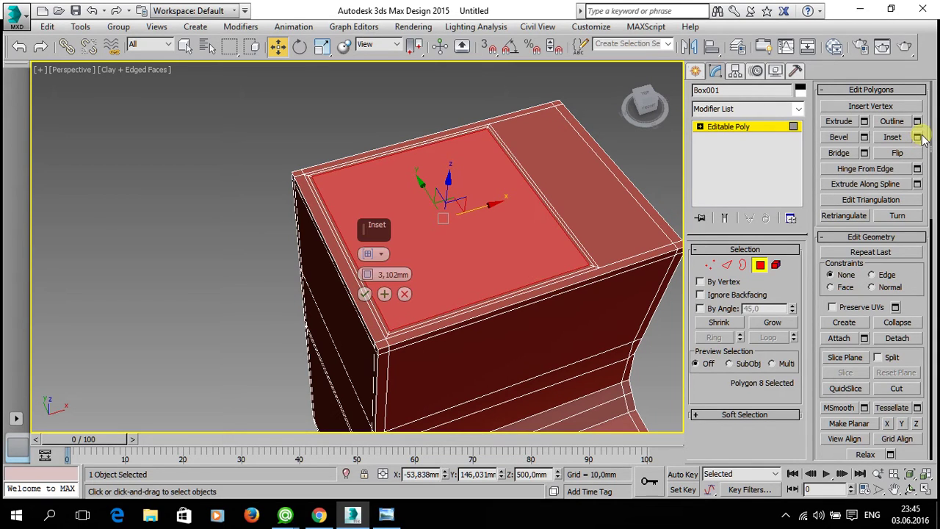
pyautogui.scroll(1, 558, 278)
pyautogui.scroll(1, 500, 279)
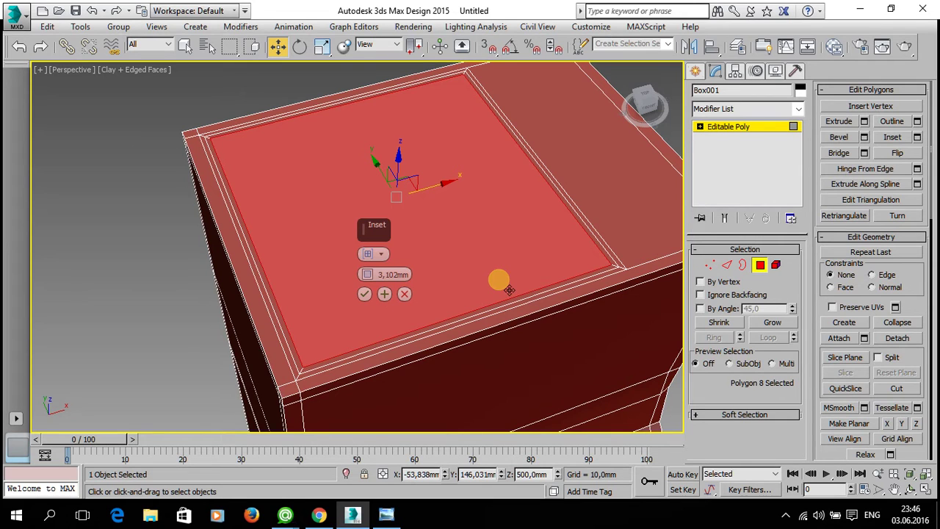
pyautogui.click(364, 293)
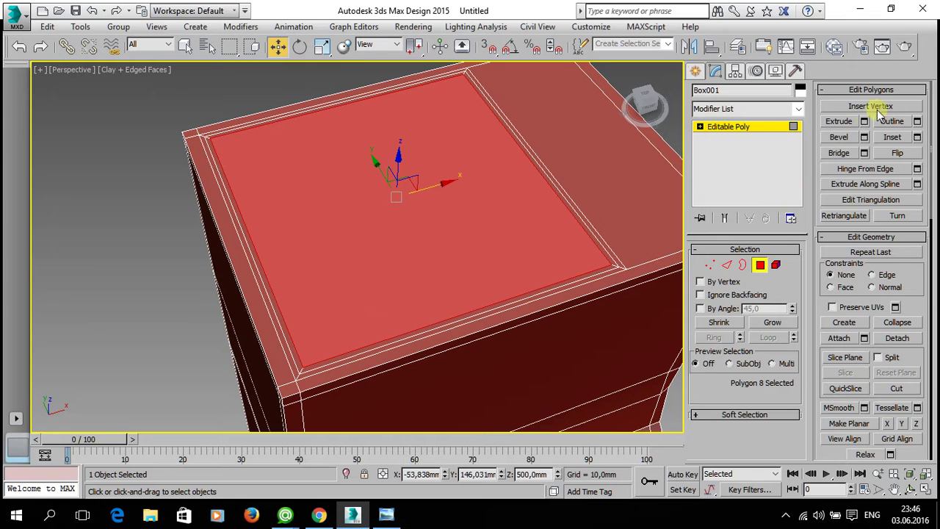
# Step: Extrude the inset face inward to about -41mm, then sink the recess floor slightly further
pyautogui.click(866, 121)
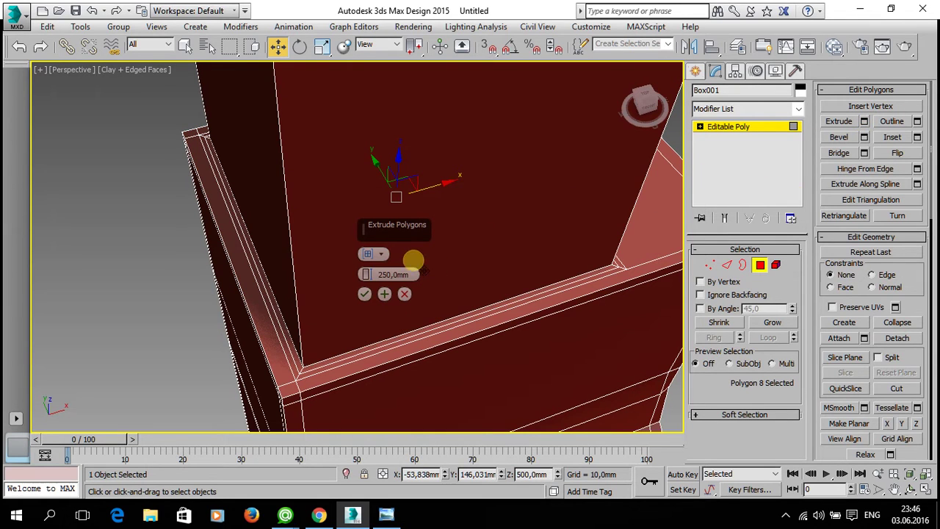
pyautogui.moveTo(368, 274)
pyautogui.mouseDown()
pyautogui.moveTo(374, 309)
pyautogui.moveTo(415, 178)
pyautogui.moveTo(413, 367)
pyautogui.mouseUp()
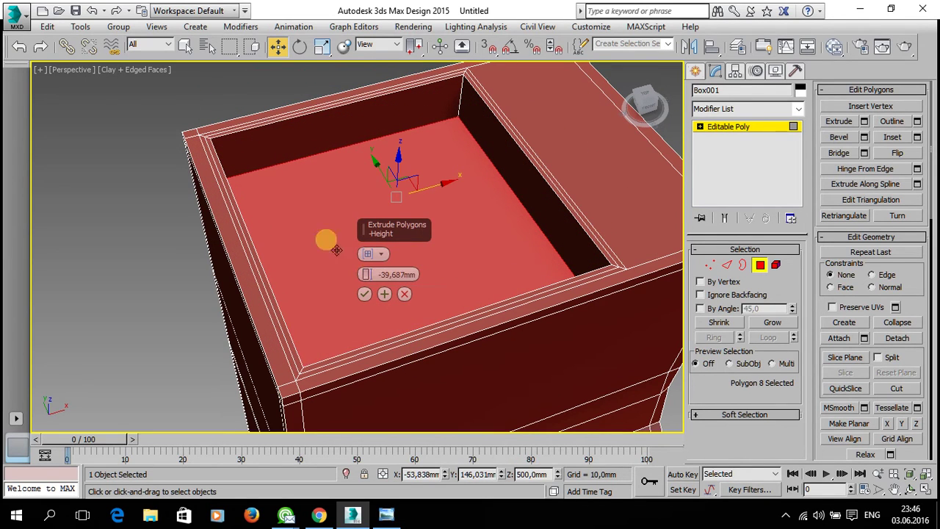
pyautogui.moveTo(368, 287); pyautogui.dragTo(367, 293)
pyautogui.click(365, 294)
pyautogui.moveTo(367, 294)
pyautogui.keyDown('alt'); pyautogui.mouseDown(button='middle')
pyautogui.moveTo(422, 239)
pyautogui.moveTo(437, 240)
pyautogui.mouseUp(button='middle'); pyautogui.keyUp('alt')
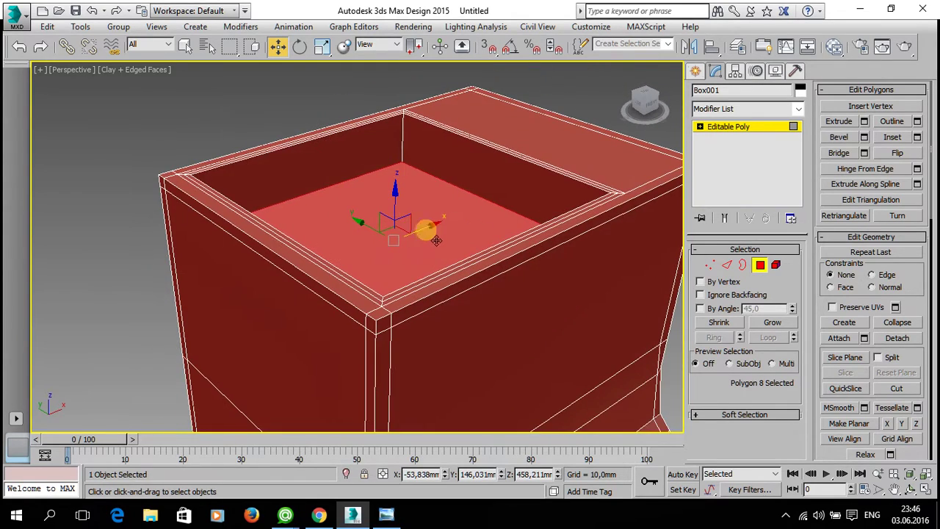
pyautogui.click(864, 121)
pyautogui.keyDown('alt'); pyautogui.moveTo(522, 189); pyautogui.dragTo(430, 268, button='middle'); pyautogui.keyUp('alt')
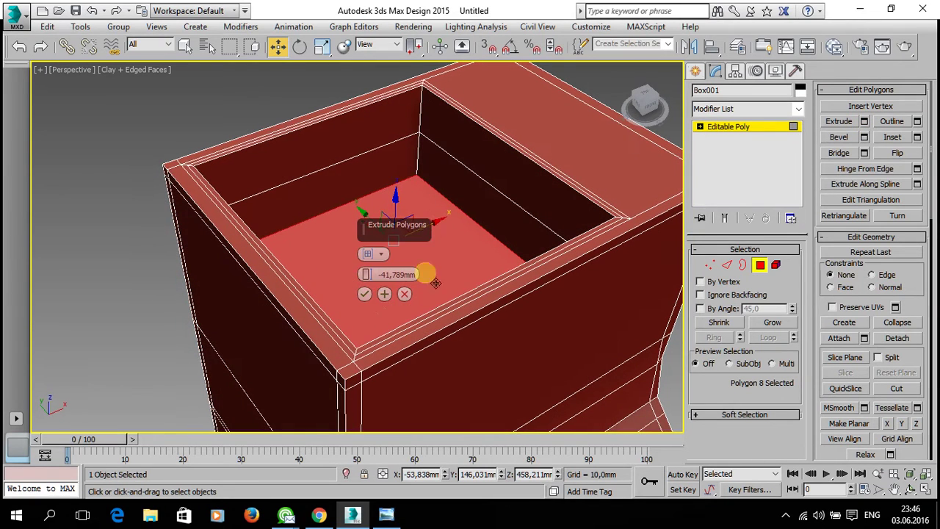
pyautogui.moveTo(367, 274)
pyautogui.mouseDown()
pyautogui.moveTo(378, 245)
pyautogui.moveTo(377, 125)
pyautogui.mouseUp()
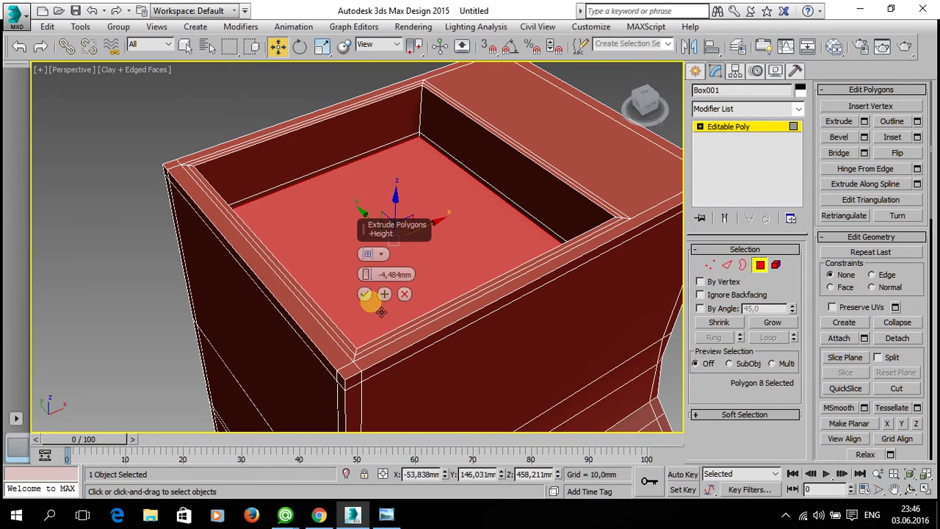
pyautogui.click(365, 294)
# Step: Clear the face selection and activate the Cut tool at vertex level
pyautogui.click(311, 117)
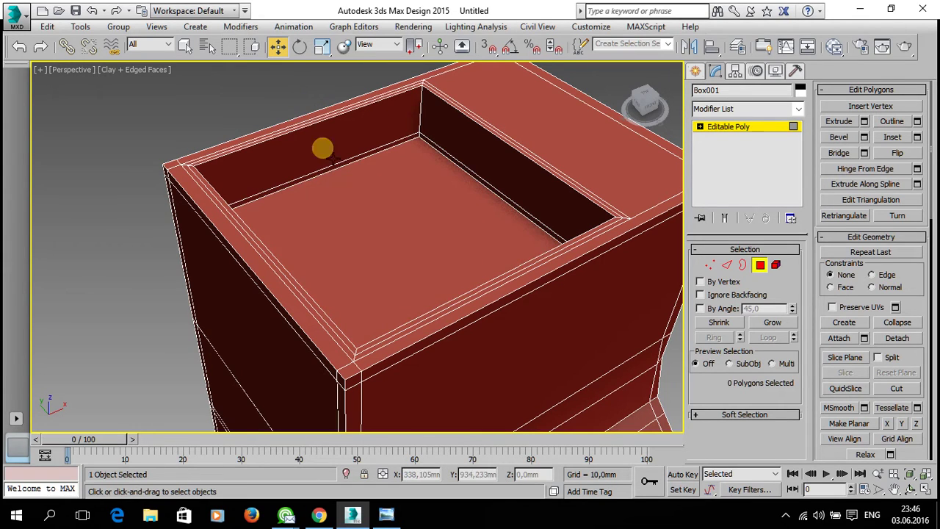
pyautogui.moveTo(377, 210)
pyautogui.keyDown('alt'); pyautogui.mouseDown(button='middle')
pyautogui.moveTo(457, 231)
pyautogui.moveTo(408, 202)
pyautogui.moveTo(496, 258)
pyautogui.moveTo(492, 235)
pyautogui.mouseUp(button='middle'); pyautogui.keyUp('alt')
pyautogui.scroll(4, 504, 251)
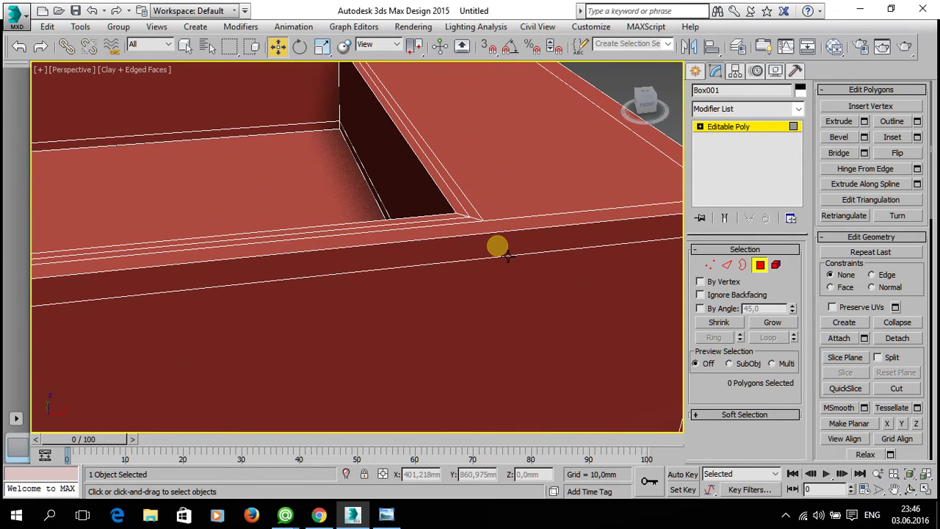
pyautogui.scroll(-4, 497, 245)
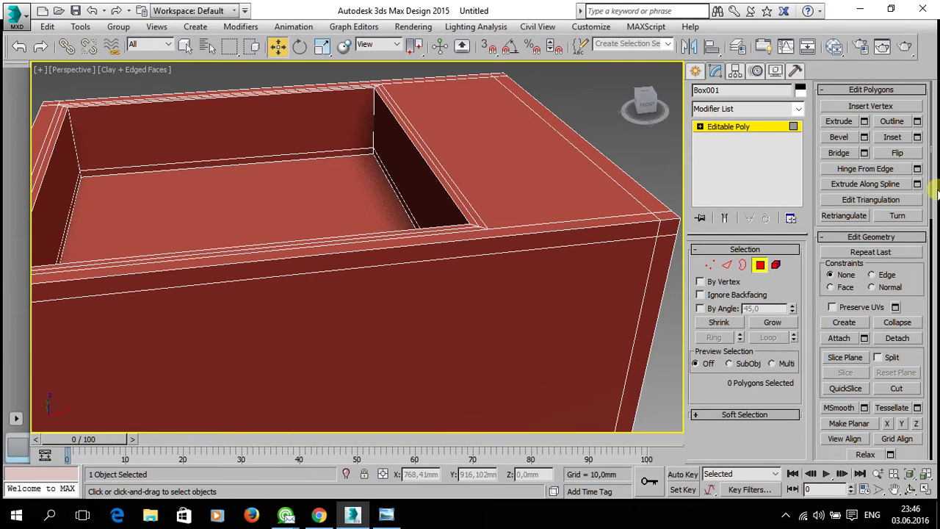
pyautogui.click(708, 267)
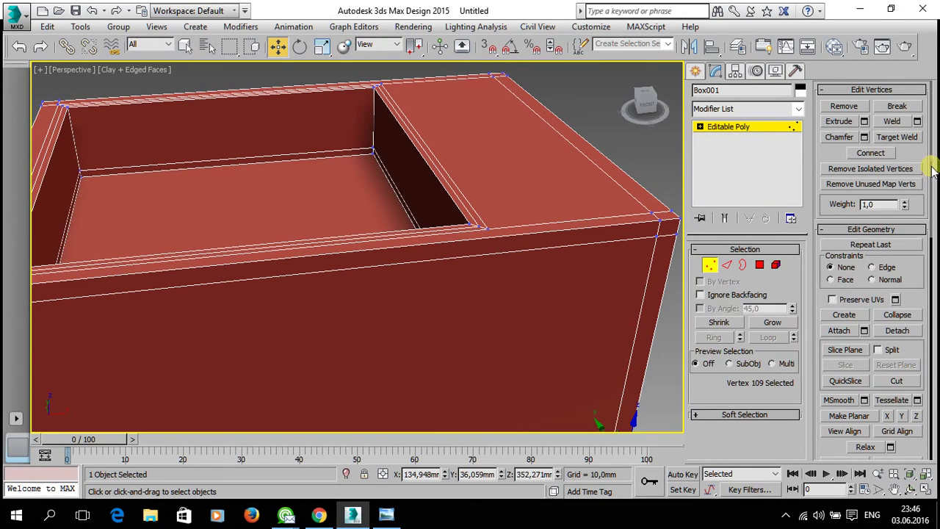
pyautogui.click(894, 381)
# Step: Start a cut at the top rim vertex and add points down the front face
pyautogui.click(488, 229)
pyautogui.scroll(5, 504, 353)
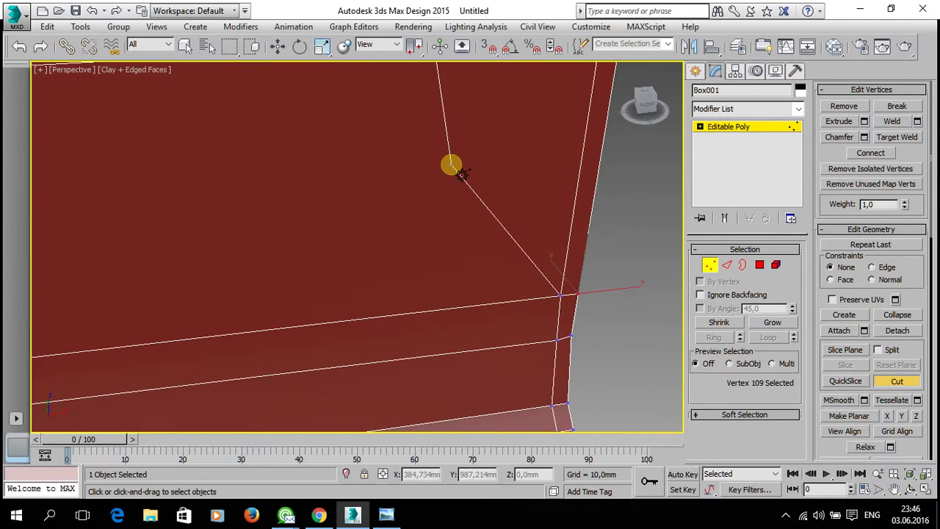
pyautogui.scroll(-5, 461, 173)
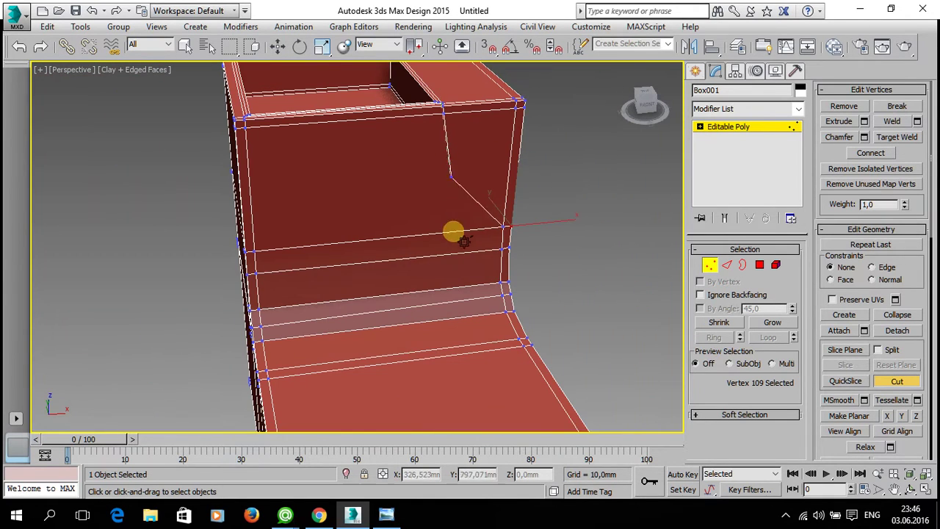
pyautogui.click(447, 304)
pyautogui.scroll(-3, 447, 304)
pyautogui.moveTo(447, 372)
pyautogui.keyDown('alt'); pyautogui.mouseDown(button='middle')
pyautogui.moveTo(390, 374)
pyautogui.moveTo(414, 325)
pyautogui.mouseUp(button='middle'); pyautogui.keyUp('alt')
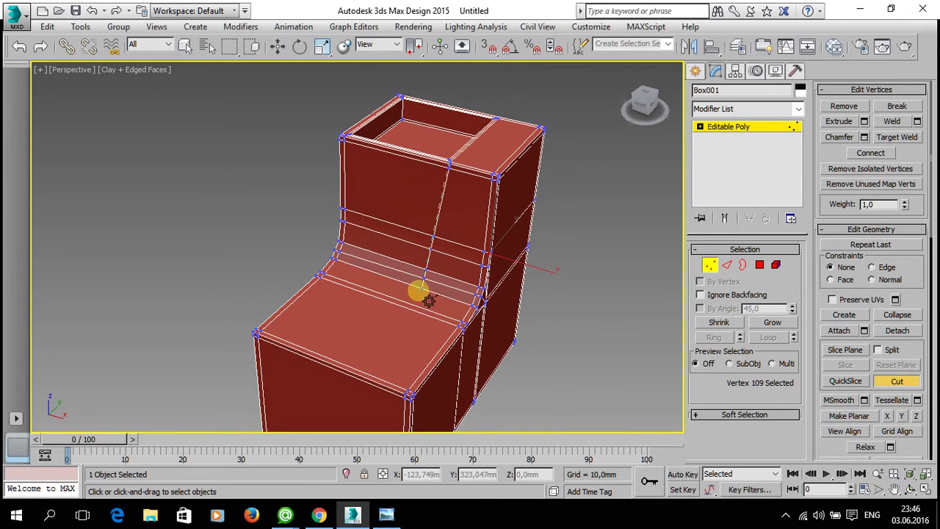
pyautogui.scroll(2, 447, 258)
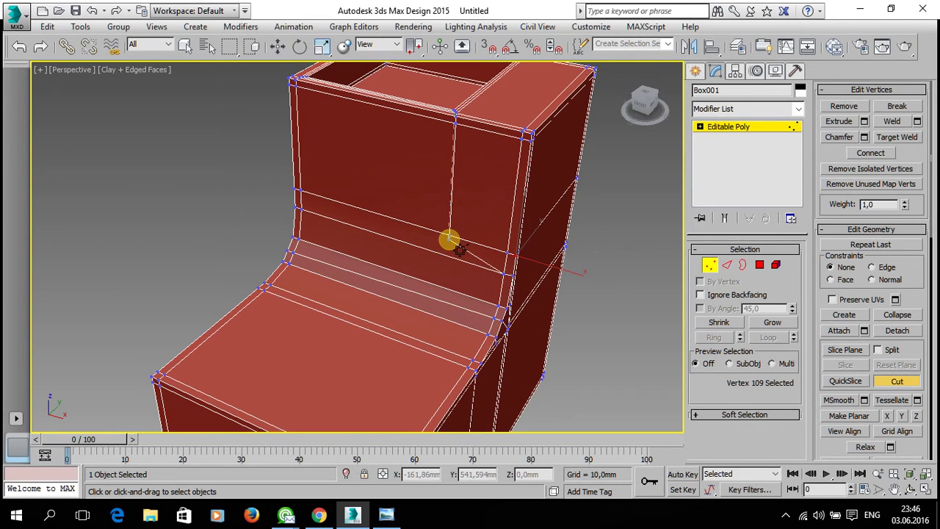
pyautogui.click(450, 236)
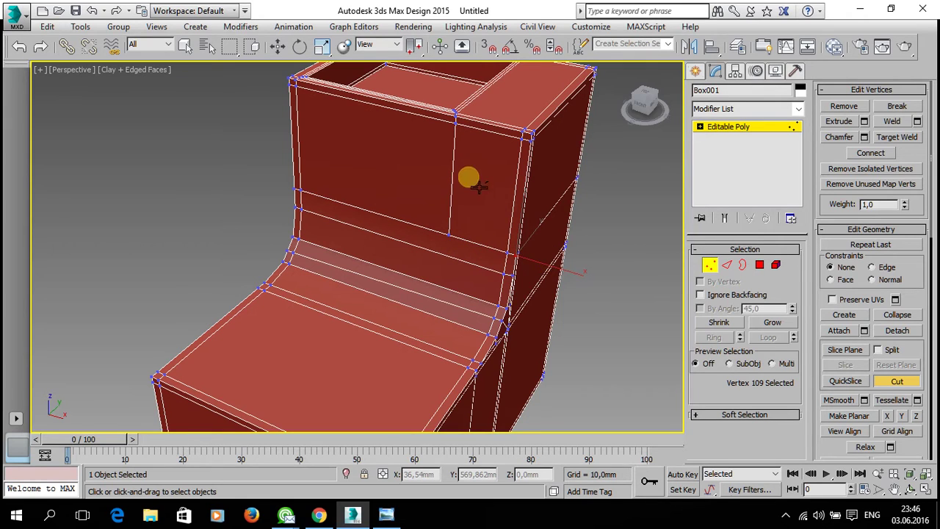
# Step: Finish the vertical cut on the horizontal edge below the tall block's front face
pyautogui.keyDown('alt'); pyautogui.moveTo(456, 156); pyautogui.dragTo(434, 195, button='middle'); pyautogui.keyUp('alt')
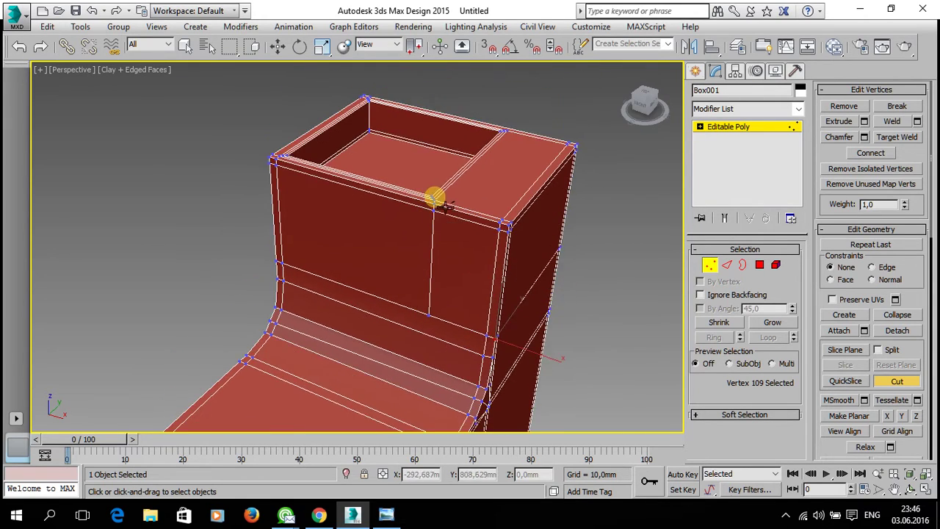
pyautogui.scroll(4, 455, 221)
pyautogui.scroll(-4, 439, 247)
pyautogui.scroll(-4, 405, 235)
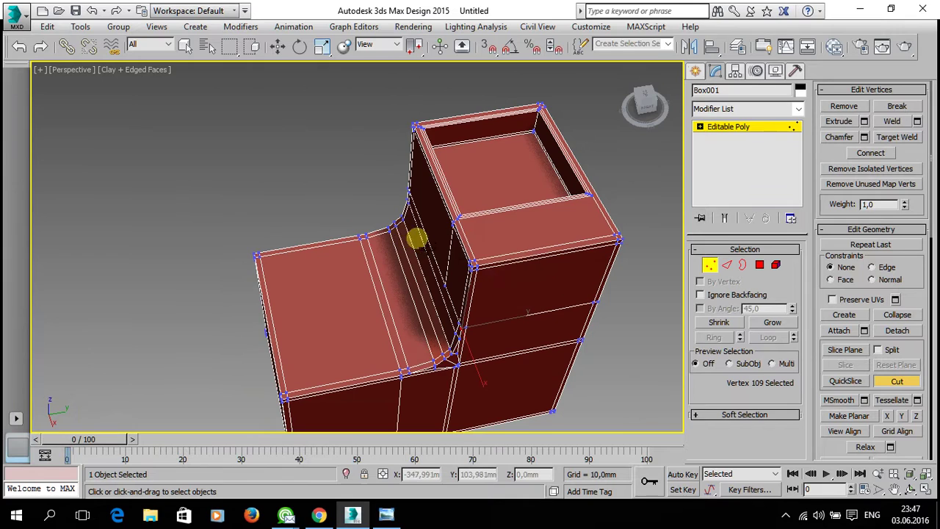
pyautogui.keyDown('alt'); pyautogui.moveTo(577, 273); pyautogui.dragTo(433, 231, button='middle'); pyautogui.keyUp('alt')
pyautogui.moveTo(504, 273)
pyautogui.keyDown('alt'); pyautogui.mouseDown(button='middle')
pyautogui.moveTo(671, 266)
pyautogui.moveTo(649, 258)
pyautogui.moveTo(535, 300)
pyautogui.mouseUp(button='middle'); pyautogui.keyUp('alt')
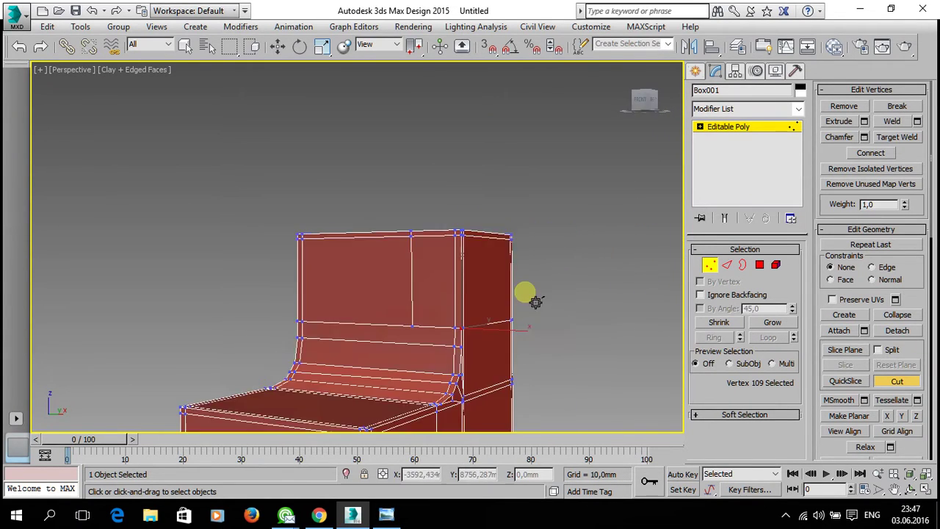
pyautogui.scroll(5, 482, 345)
pyautogui.scroll(2, 484, 345)
pyautogui.moveTo(470, 327)
pyautogui.keyDown('alt'); pyautogui.mouseDown(button='middle')
pyautogui.moveTo(455, 285)
pyautogui.moveTo(491, 303)
pyautogui.moveTo(454, 329)
pyautogui.moveTo(439, 300)
pyautogui.moveTo(481, 278)
pyautogui.moveTo(488, 343)
pyautogui.moveTo(338, 315)
pyautogui.moveTo(502, 319)
pyautogui.moveTo(369, 377)
pyautogui.moveTo(377, 389)
pyautogui.mouseUp(button='middle'); pyautogui.keyUp('alt')
pyautogui.scroll(-2, 453, 286)
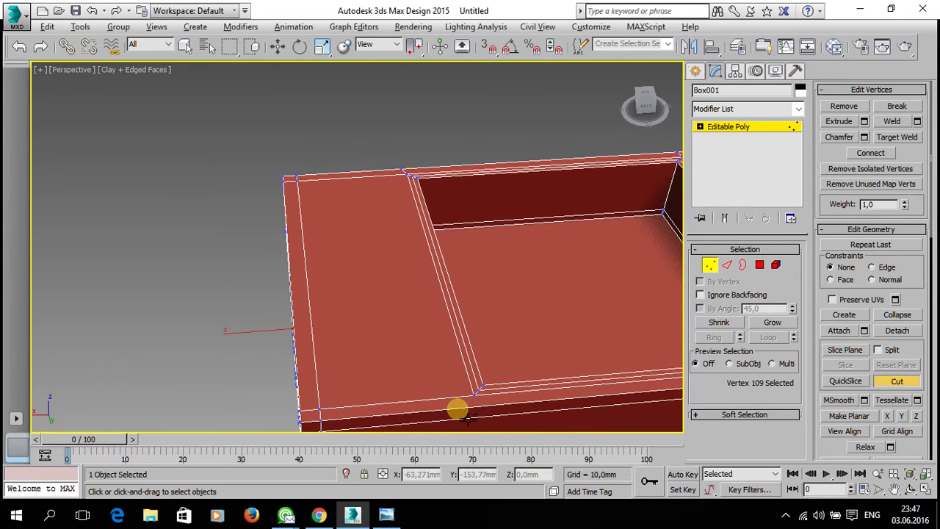
pyautogui.moveTo(488, 426)
pyautogui.keyDown('alt'); pyautogui.mouseDown(button='middle')
pyautogui.moveTo(425, 135)
pyautogui.moveTo(419, 255)
pyautogui.mouseUp(button='middle'); pyautogui.keyUp('alt')
pyautogui.click(402, 291)
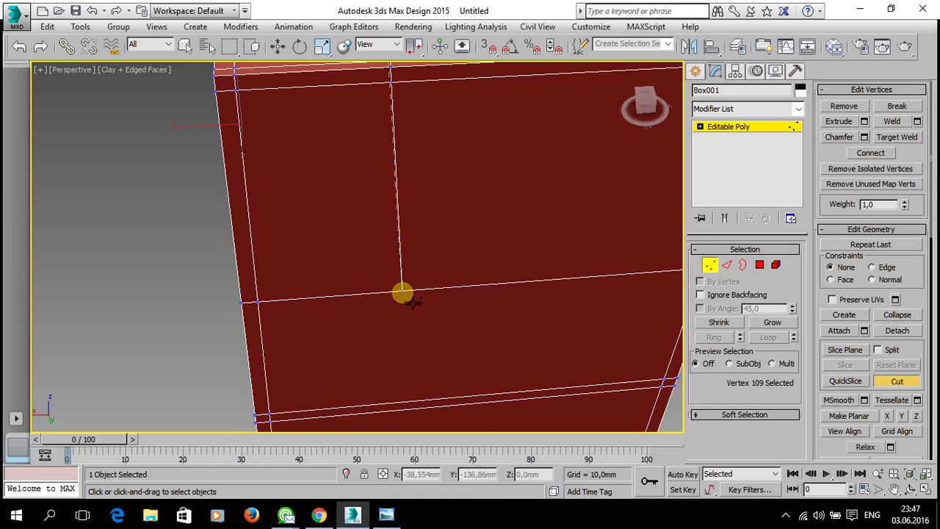
# Step: Finish the cut and switch to four viewports, centring each view on the selected vertex
pyautogui.rightClick(461, 331)
pyautogui.hotkey('alt', 'w')
pyautogui.rightClick(257, 357)
pyautogui.rightClick(274, 190)
pyautogui.press('z')
pyautogui.rightClick(504, 199)
pyautogui.press('z')
pyautogui.rightClick(269, 357)
pyautogui.press('z')
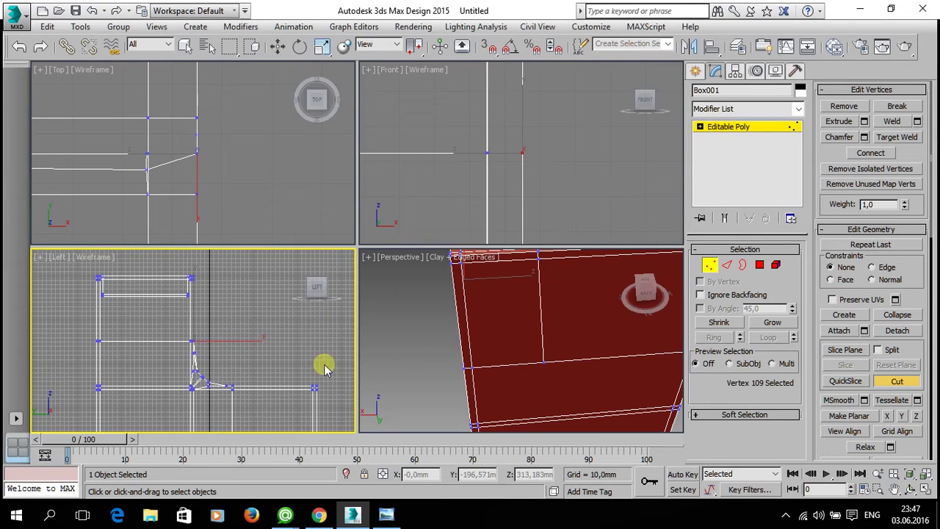
pyautogui.rightClick(407, 367)
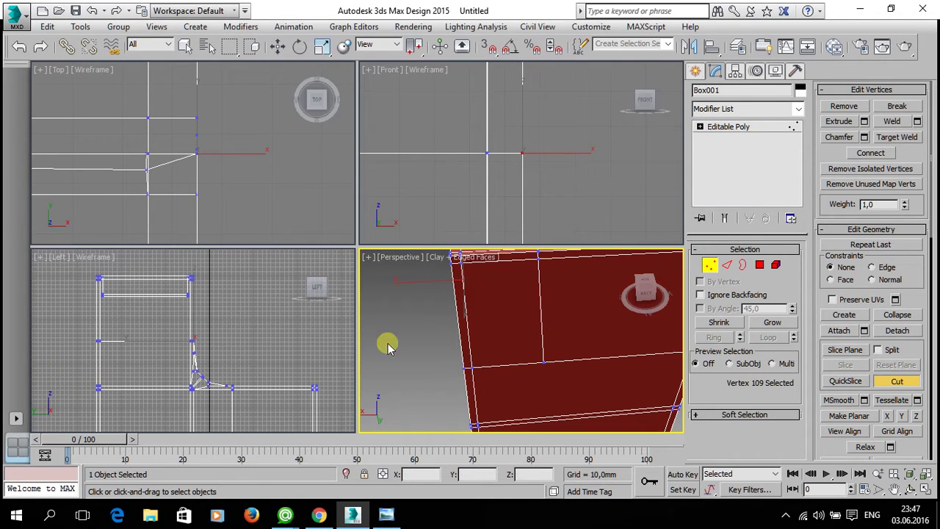
# Step: Select the whole Box001 object and frame it in the Perspective, Front, Top and Left views
pyautogui.press('w')
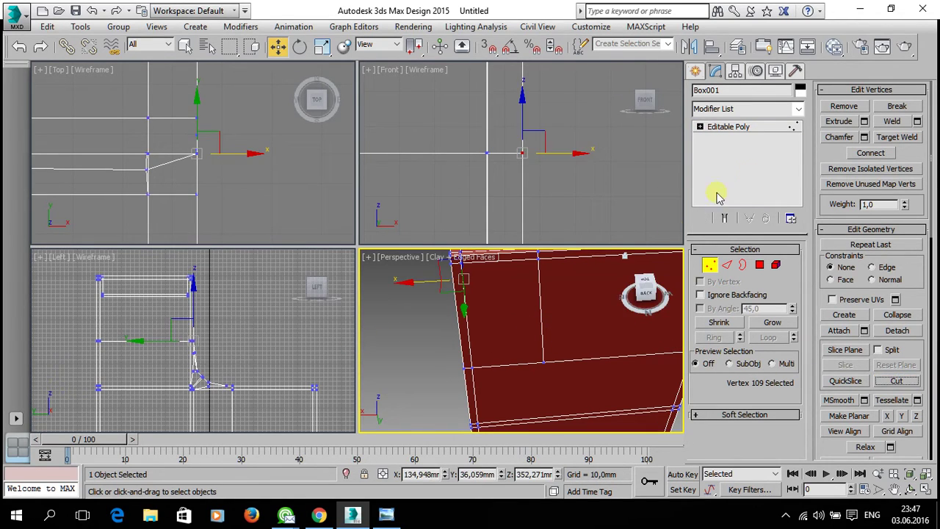
pyautogui.click(764, 130)
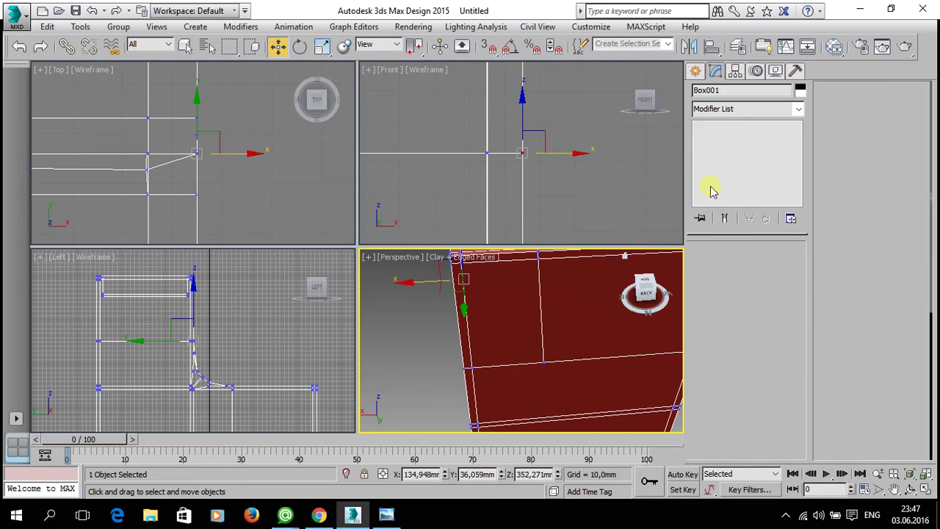
pyautogui.click(439, 344)
pyautogui.click(519, 342)
pyautogui.press('z')
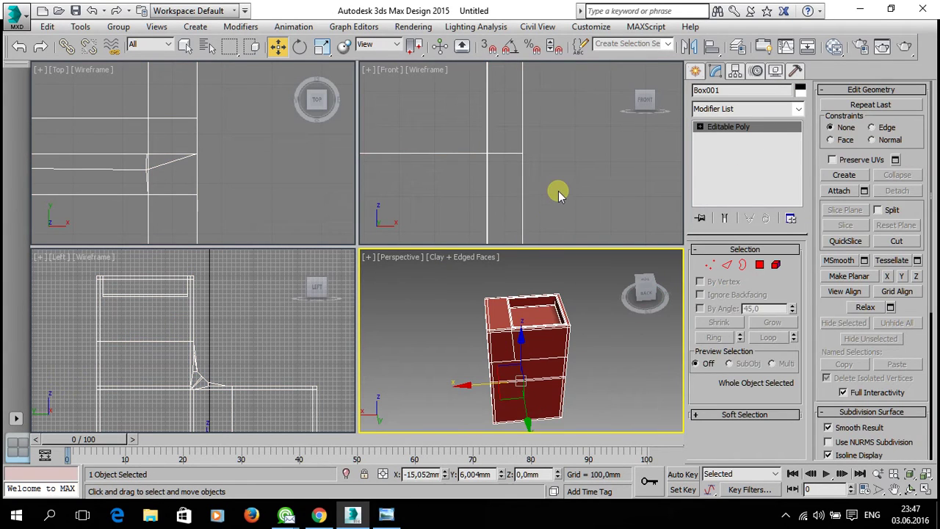
pyautogui.rightClick(558, 184)
pyautogui.press('z')
pyautogui.rightClick(280, 202)
pyautogui.press('z')
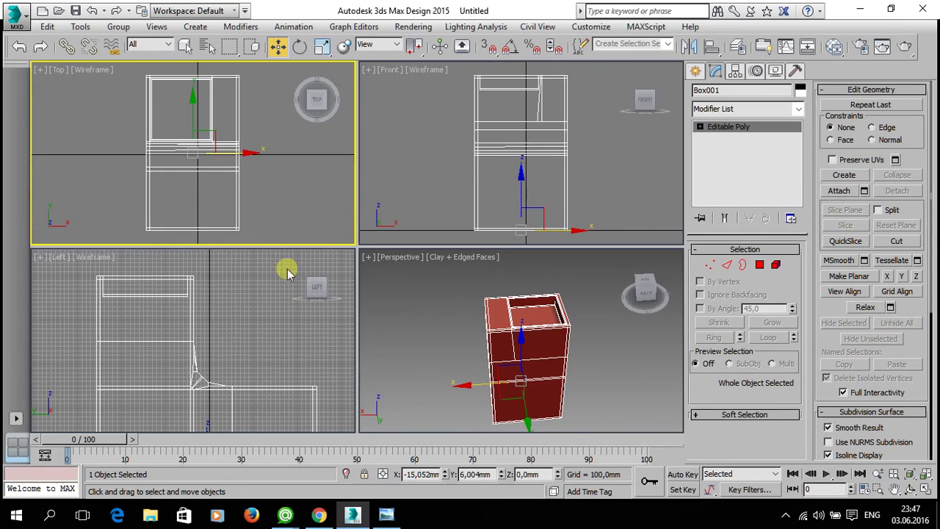
pyautogui.rightClick(290, 318)
pyautogui.press('z')
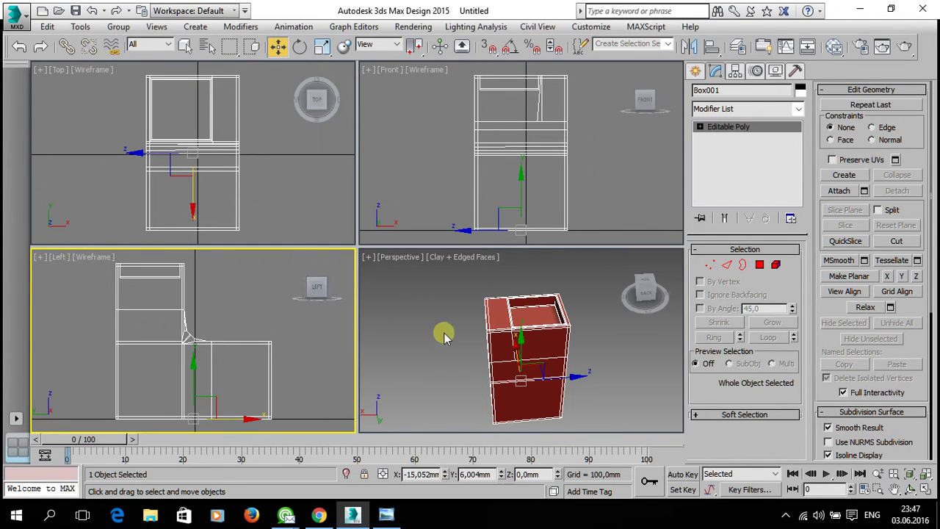
# Step: In the Front view, align the cut's lower-end vertices along X so the new edge runs vertical
pyautogui.click(709, 265)
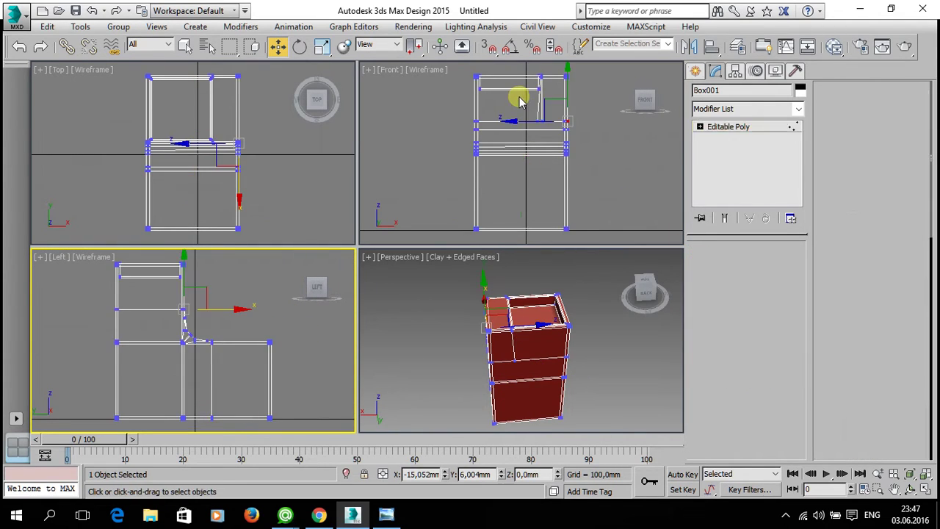
pyautogui.click(509, 135)
pyautogui.scroll(3, 532, 144)
pyautogui.scroll(3, 540, 169)
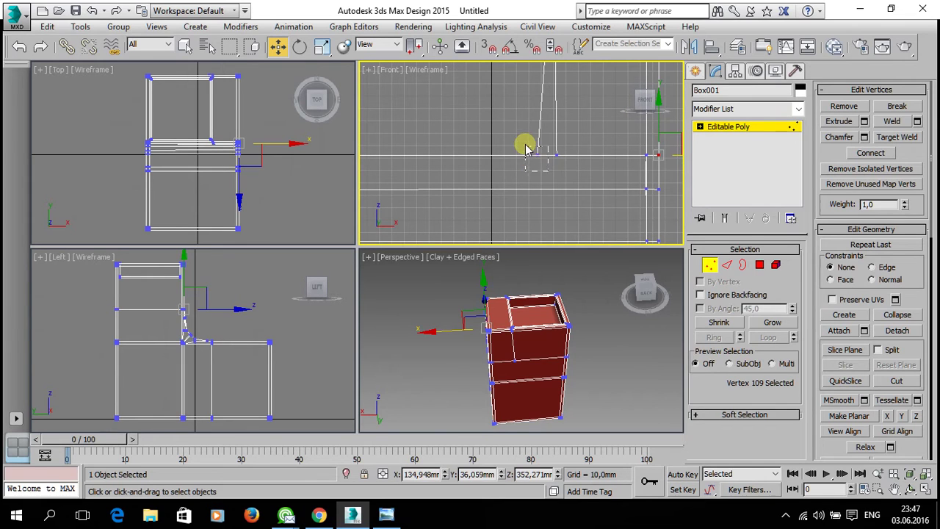
pyautogui.moveTo(547, 169); pyautogui.dragTo(525, 147)
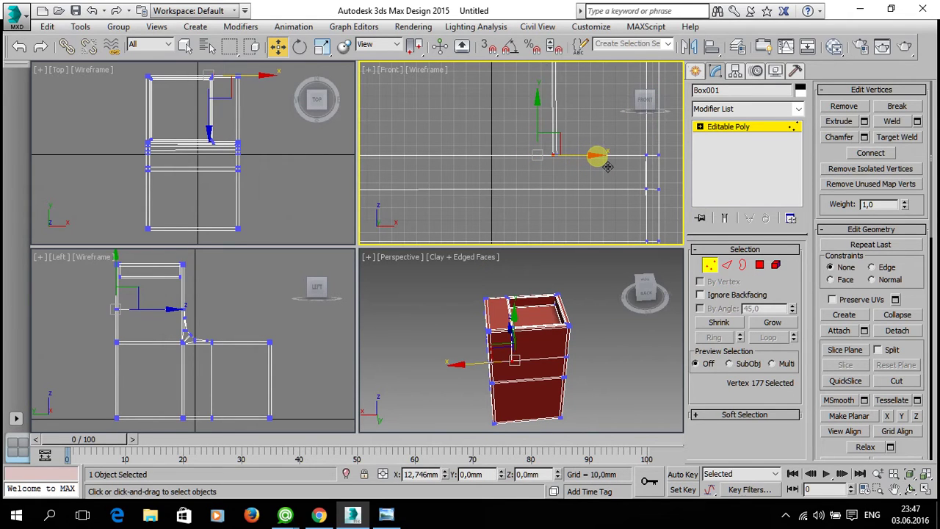
pyautogui.scroll(-3, 594, 103)
pyautogui.scroll(-2, 562, 191)
pyautogui.scroll(-2, 557, 132)
pyautogui.moveTo(549, 185); pyautogui.dragTo(523, 153)
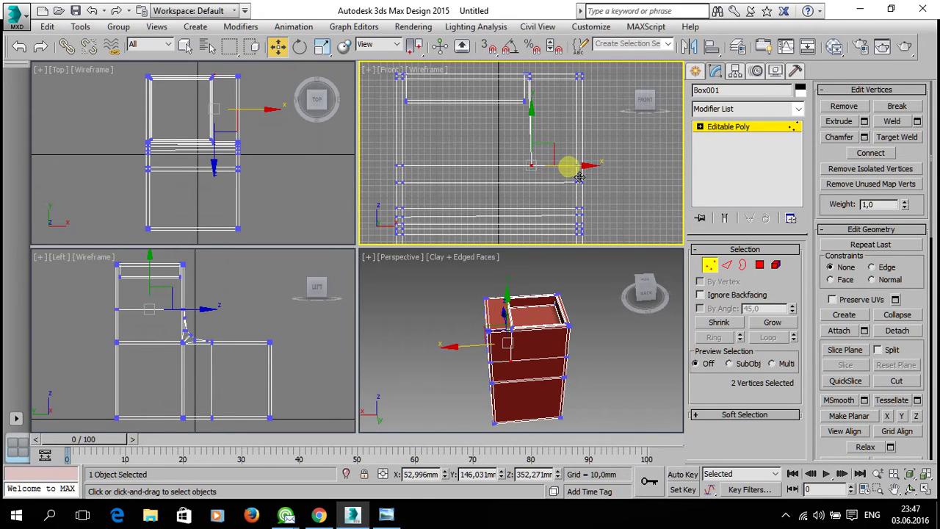
pyautogui.click(626, 197)
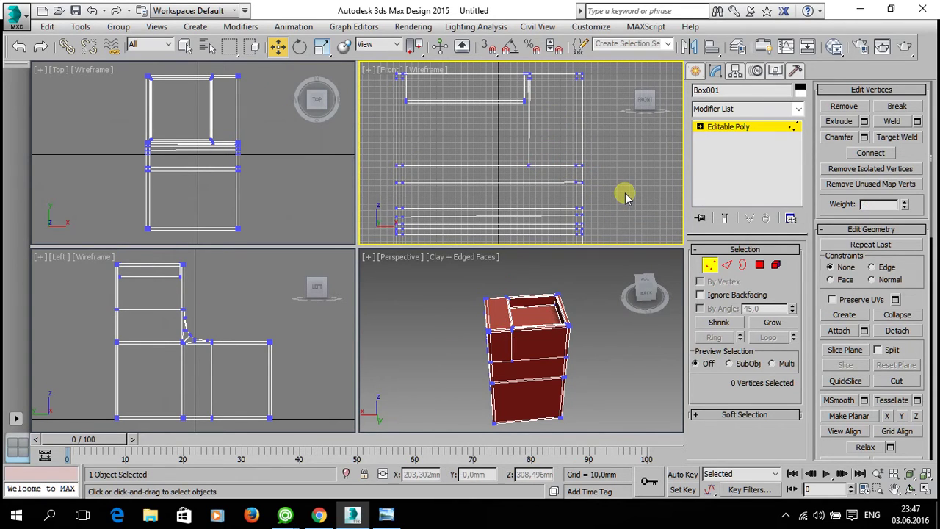
# Step: Return to the four-view layout and maximize the Perspective view
pyautogui.hotkey('alt', 'w')
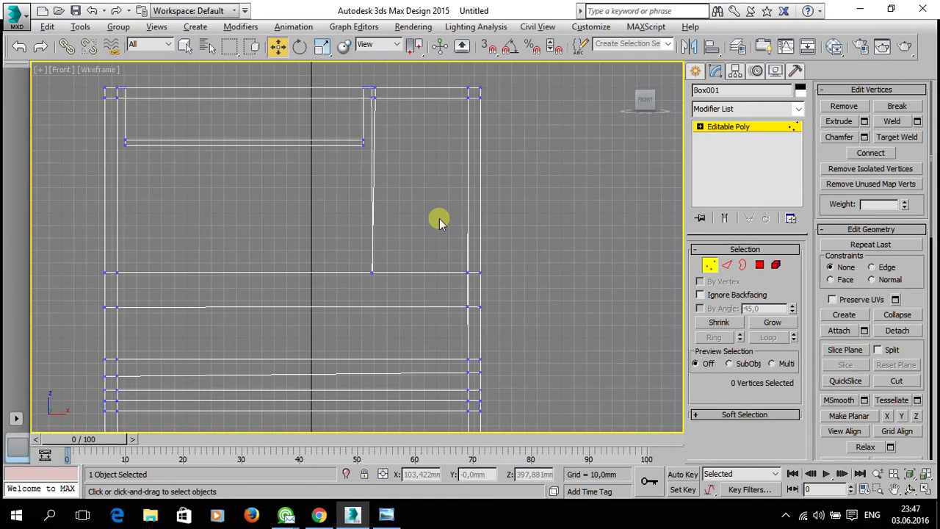
pyautogui.hotkey('alt', 'w')
pyautogui.click(439, 298)
pyautogui.hotkey('alt', 'w')
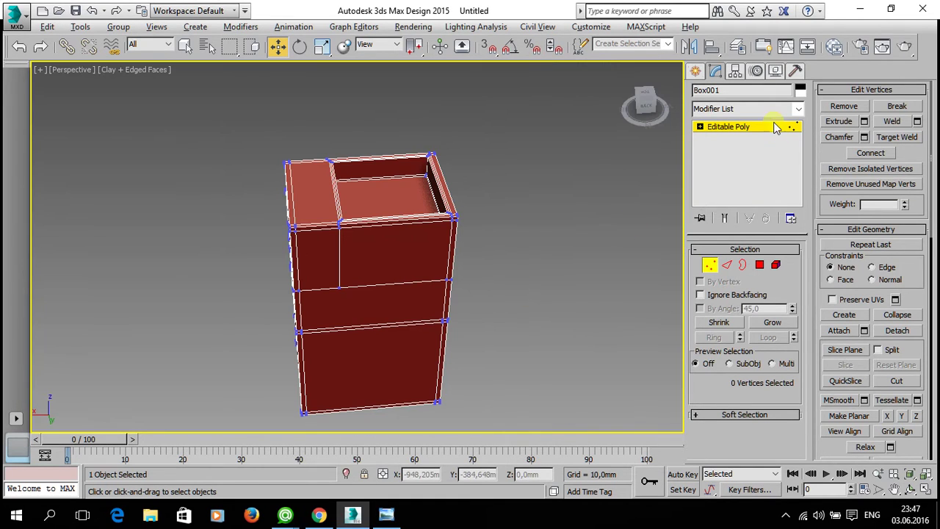
# Step: Select the whole Box001 and enable Use NURMS Subdivision with 3 iterations
pyautogui.click(742, 127)
pyautogui.click(572, 254)
pyautogui.moveTo(323, 281)
pyautogui.keyDown('alt'); pyautogui.mouseDown(button='middle')
pyautogui.moveTo(482, 292)
pyautogui.moveTo(546, 283)
pyautogui.moveTo(363, 301)
pyautogui.moveTo(460, 269)
pyautogui.mouseUp(button='middle'); pyautogui.keyUp('alt')
pyautogui.click(461, 269)
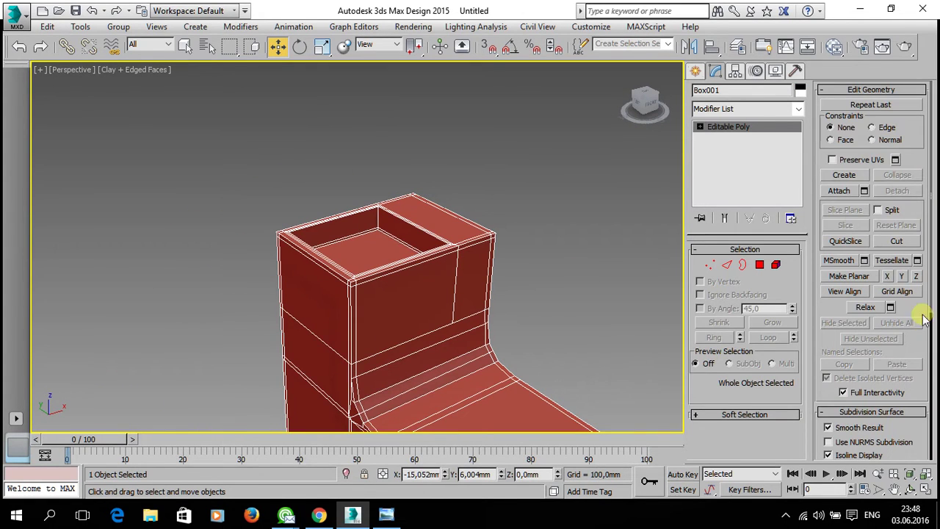
pyautogui.moveTo(927, 316); pyautogui.dragTo(927, 210)
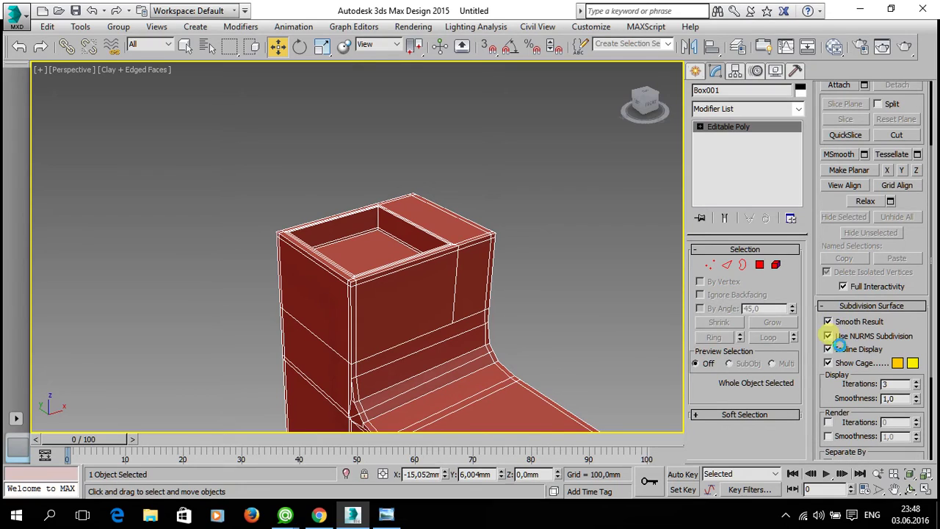
# Step: Orbit and zoom to inspect the smoothed recess and the block's corner
pyautogui.moveTo(503, 261)
pyautogui.keyDown('alt'); pyautogui.mouseDown(button='middle')
pyautogui.moveTo(476, 281)
pyautogui.moveTo(409, 258)
pyautogui.moveTo(466, 234)
pyautogui.mouseUp(button='middle'); pyautogui.keyUp('alt')
pyautogui.scroll(3, 409, 259)
pyautogui.scroll(2, 419, 249)
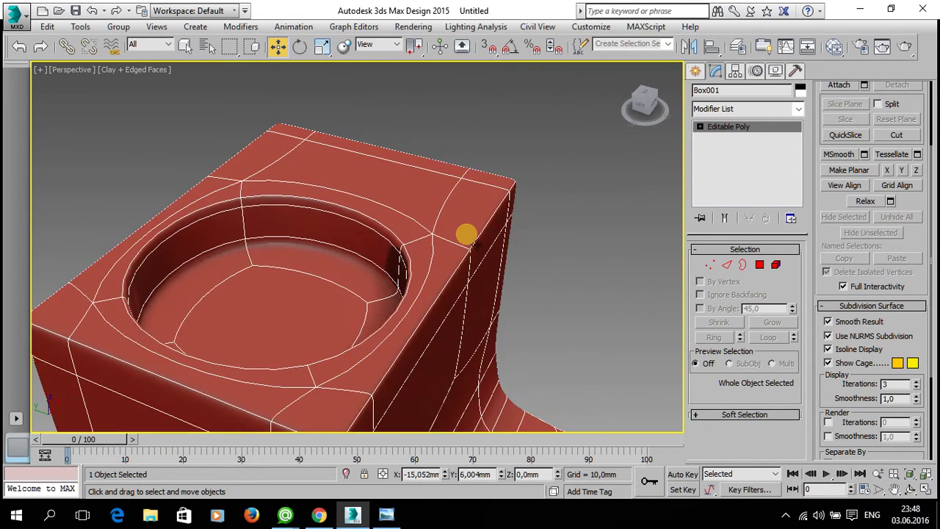
pyautogui.keyDown('alt'); pyautogui.moveTo(397, 281); pyautogui.dragTo(434, 191, button='middle'); pyautogui.keyUp('alt')
pyautogui.scroll(2, 357, 210)
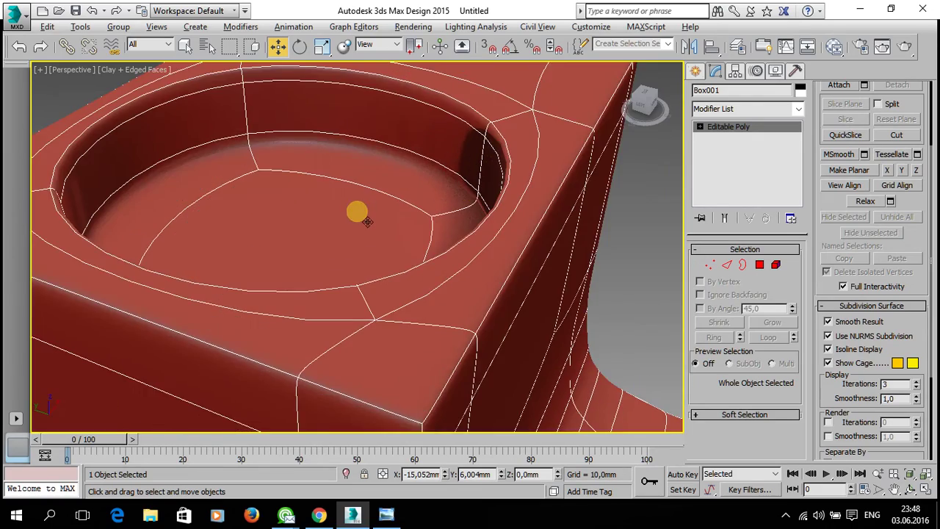
pyautogui.scroll(2, 363, 249)
pyautogui.scroll(-3, 363, 248)
pyautogui.moveTo(363, 248)
pyautogui.keyDown('alt'); pyautogui.mouseDown(button='middle')
pyautogui.moveTo(436, 207)
pyautogui.moveTo(551, 191)
pyautogui.moveTo(365, 193)
pyautogui.moveTo(353, 253)
pyautogui.moveTo(382, 267)
pyautogui.mouseUp(button='middle'); pyautogui.keyUp('alt')
pyautogui.scroll(-2, 441, 201)
pyautogui.scroll(2, 551, 191)
pyautogui.scroll(-2, 551, 191)
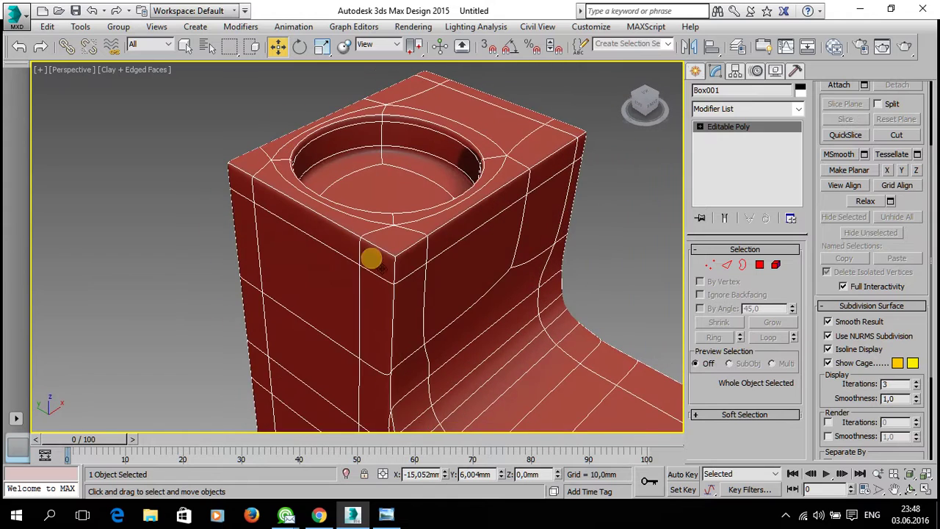
pyautogui.scroll(2, 387, 190)
pyautogui.scroll(-2, 386, 188)
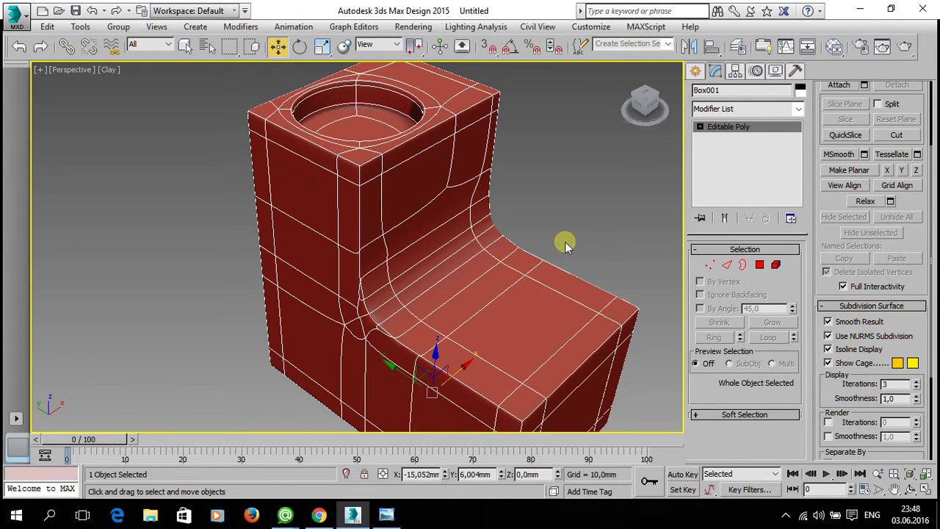
# Step: Toggle edge display and view the deselected smoothed block from the front-left
pyautogui.press('F3')
pyautogui.press('F3')
pyautogui.click(599, 224)
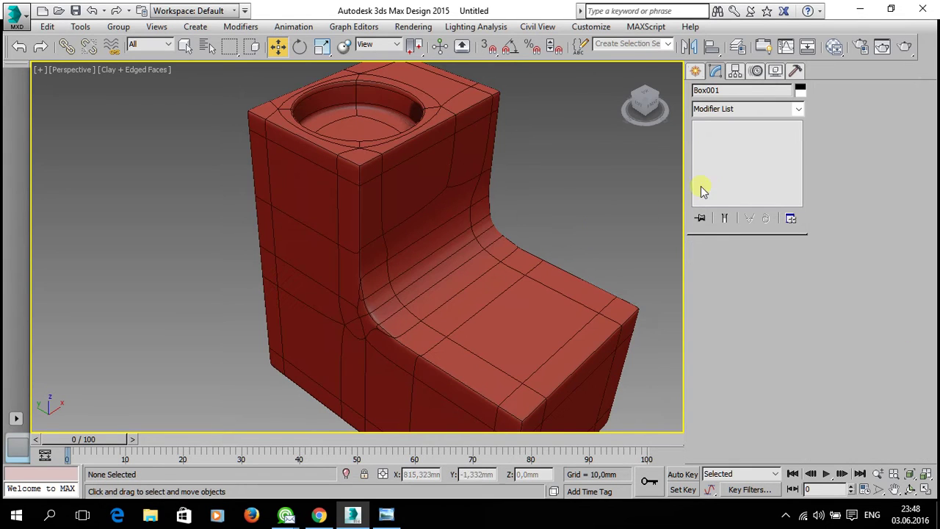
pyautogui.click(524, 290)
pyautogui.click(571, 242)
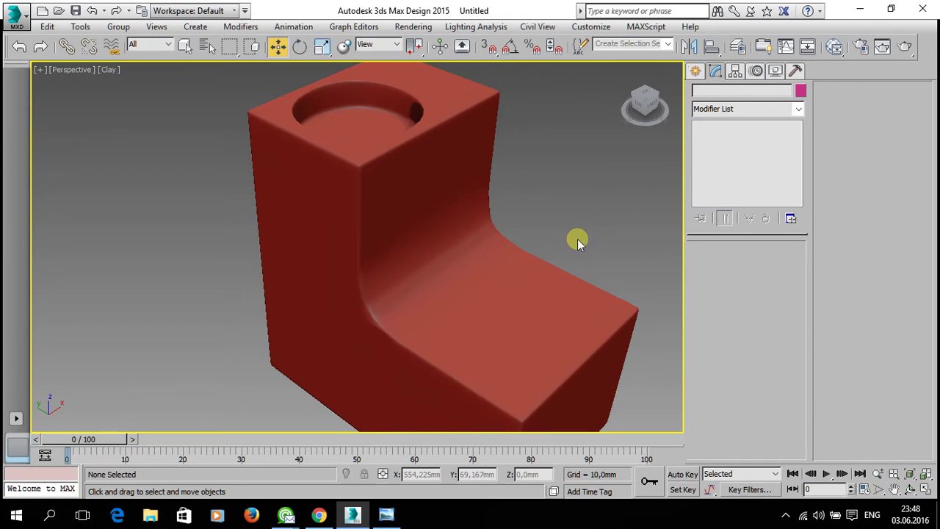
pyautogui.scroll(-1, 569, 246)
pyautogui.scroll(-2, 562, 257)
pyautogui.scroll(-2, 557, 260)
pyautogui.moveTo(551, 261)
pyautogui.keyDown('alt'); pyautogui.mouseDown(button='middle')
pyautogui.moveTo(344, 189)
pyautogui.moveTo(319, 246)
pyautogui.moveTo(353, 286)
pyautogui.moveTo(463, 171)
pyautogui.moveTo(406, 211)
pyautogui.moveTo(431, 210)
pyautogui.moveTo(290, 200)
pyautogui.moveTo(423, 260)
pyautogui.mouseUp(button='middle'); pyautogui.keyUp('alt')
pyautogui.click(290, 200)
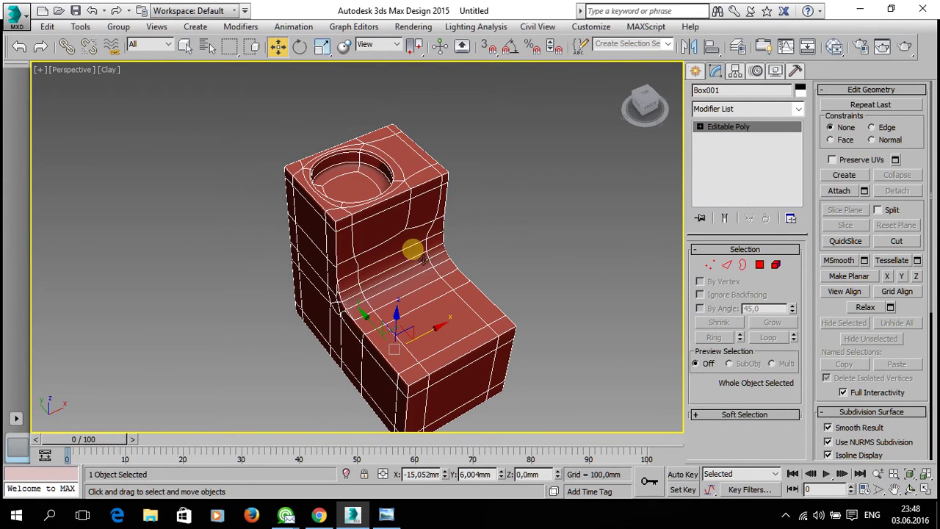
# Step: Switch to Edge level and turn NURMS smoothing off
pyautogui.click(727, 266)
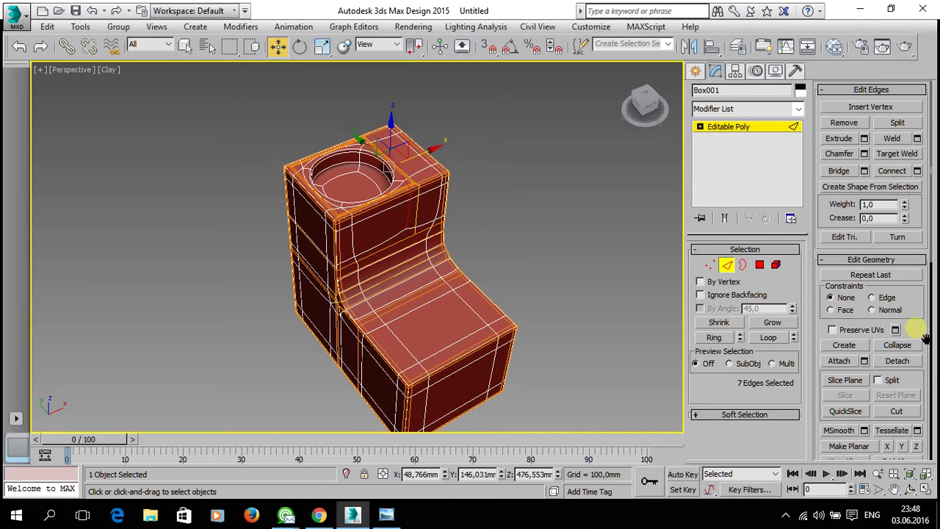
pyautogui.scroll(-5, 923, 337)
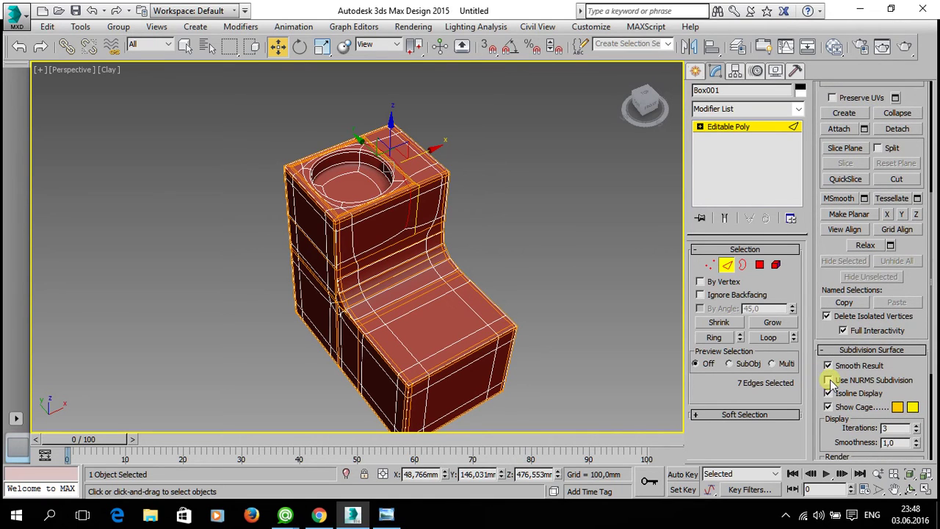
pyautogui.click(829, 380)
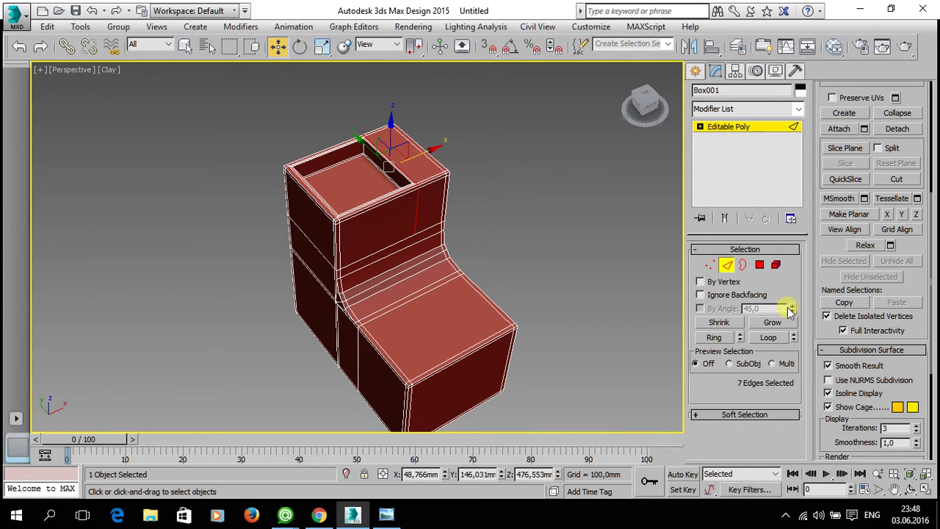
# Step: Select the inner wall base edge and the first rim edges around the recess
pyautogui.moveTo(474, 256)
pyautogui.keyDown('alt'); pyautogui.mouseDown(button='middle')
pyautogui.moveTo(418, 206)
pyautogui.moveTo(506, 249)
pyautogui.mouseUp(button='middle'); pyautogui.keyUp('alt')
pyautogui.click(411, 268)
pyautogui.scroll(3, 403, 254)
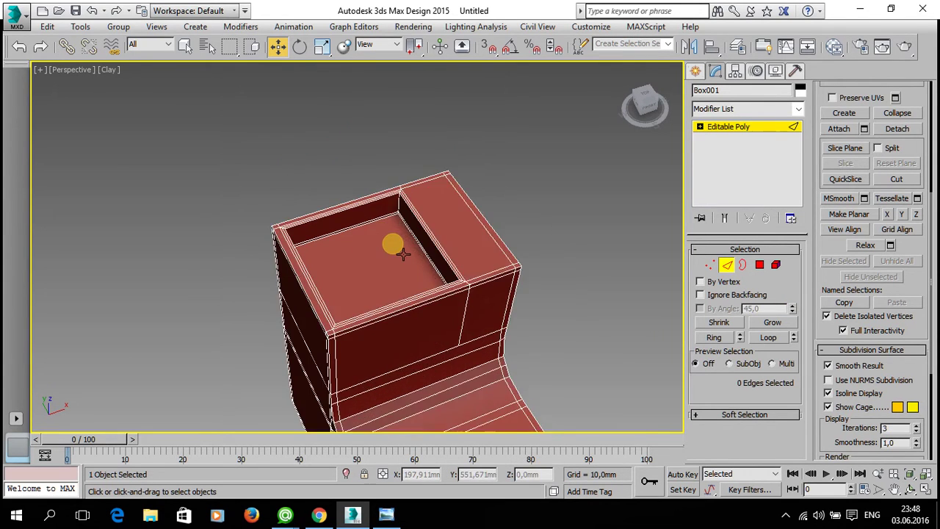
pyautogui.scroll(3, 403, 253)
pyautogui.keyDown('alt'); pyautogui.moveTo(450, 301); pyautogui.dragTo(473, 289, button='middle'); pyautogui.keyUp('alt')
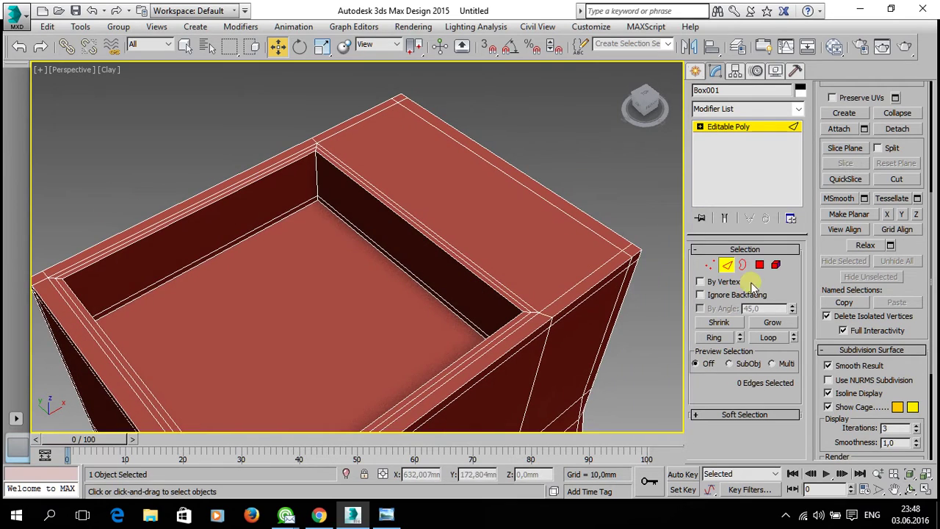
pyautogui.keyDown('alt'); pyautogui.moveTo(360, 260); pyautogui.dragTo(414, 275, button='middle'); pyautogui.keyUp('alt')
pyautogui.scroll(3, 395, 220)
pyautogui.click(394, 266)
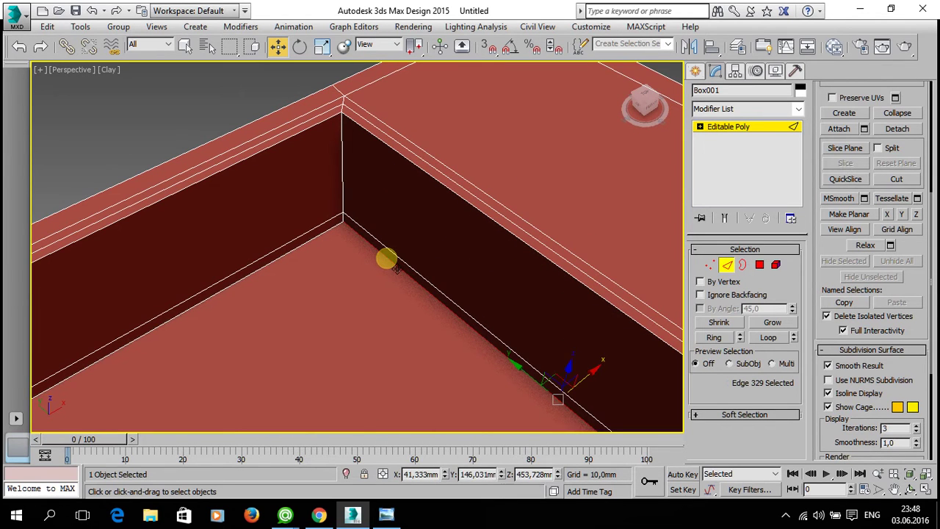
pyautogui.keyDown('ctrl'); pyautogui.click(445, 181); pyautogui.keyUp('ctrl')
pyautogui.keyDown('ctrl'); pyautogui.click(454, 190); pyautogui.keyUp('ctrl')
pyautogui.keyDown('ctrl'); pyautogui.click(462, 183); pyautogui.keyUp('ctrl')
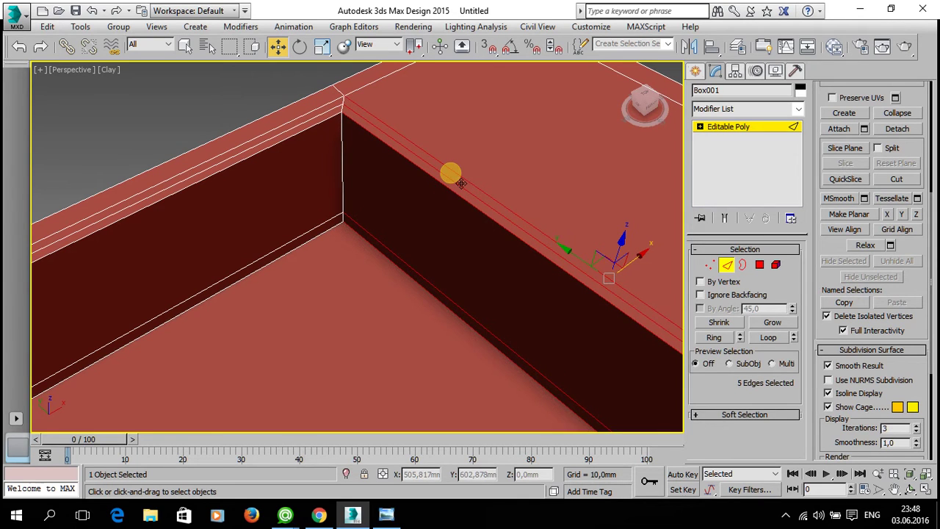
# Step: Add the top outer edge, completing the six-edge selection across the recess rim
pyautogui.moveTo(451, 154); pyautogui.dragTo(348, 230, button='middle')
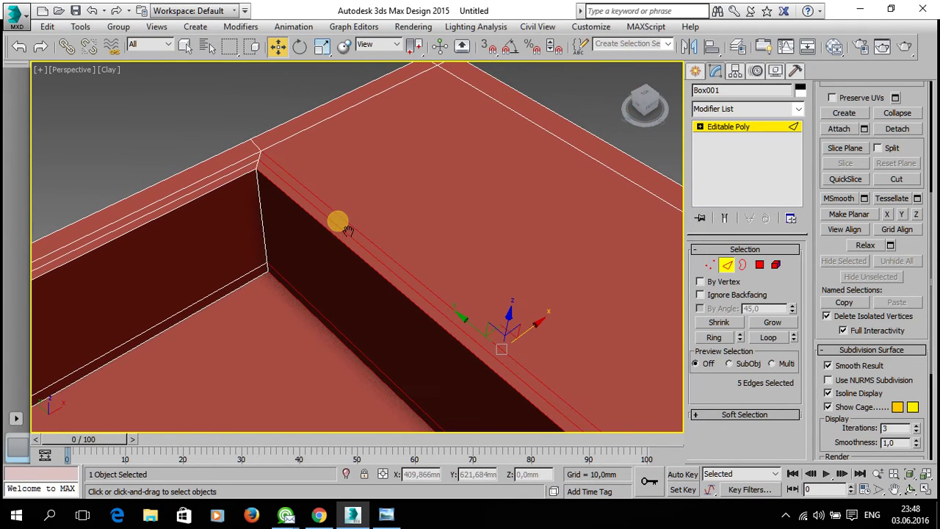
pyautogui.scroll(5, 533, 131)
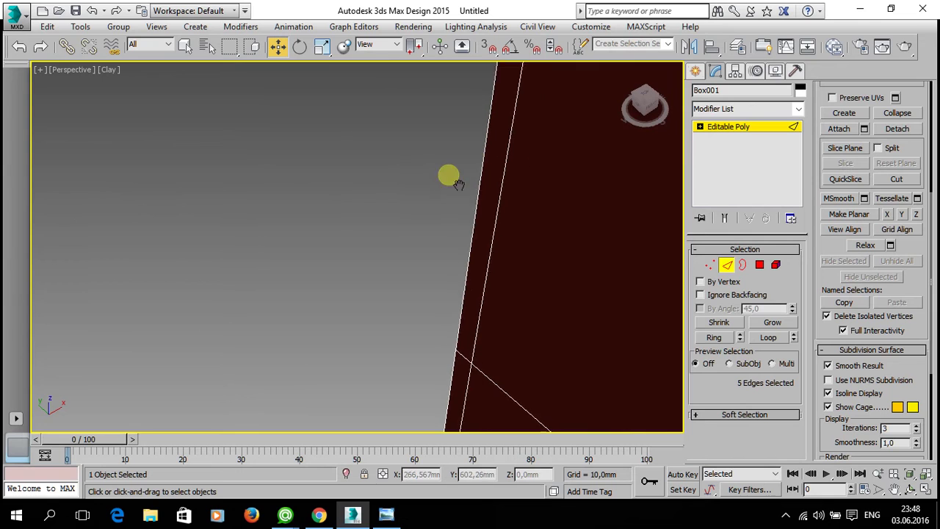
pyautogui.scroll(-5, 353, 206)
pyautogui.keyDown('ctrl'); pyautogui.click(453, 144); pyautogui.keyUp('ctrl')
pyautogui.moveTo(453, 145); pyautogui.dragTo(449, 177, button='middle')
pyautogui.moveTo(314, 165); pyautogui.dragTo(325, 179, button='middle')
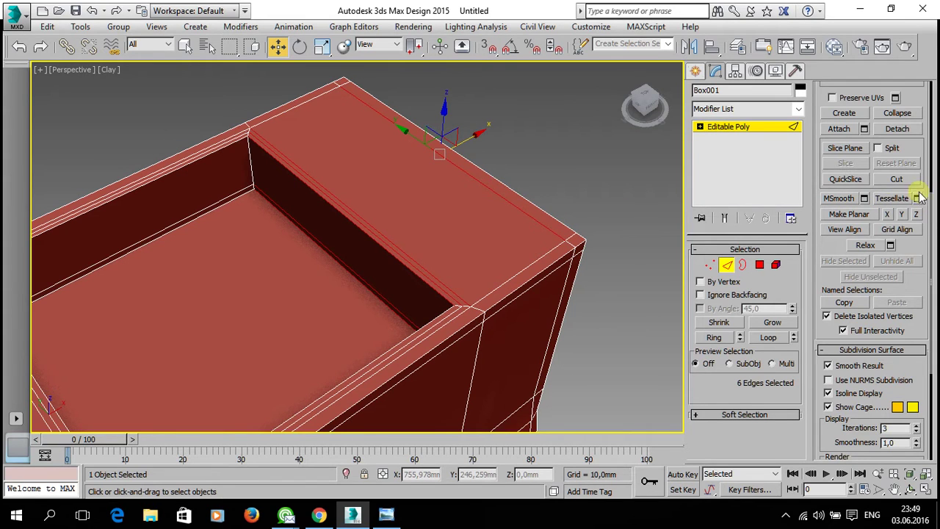
pyautogui.scroll(-2, 922, 157)
pyautogui.scroll(-3, 918, 147)
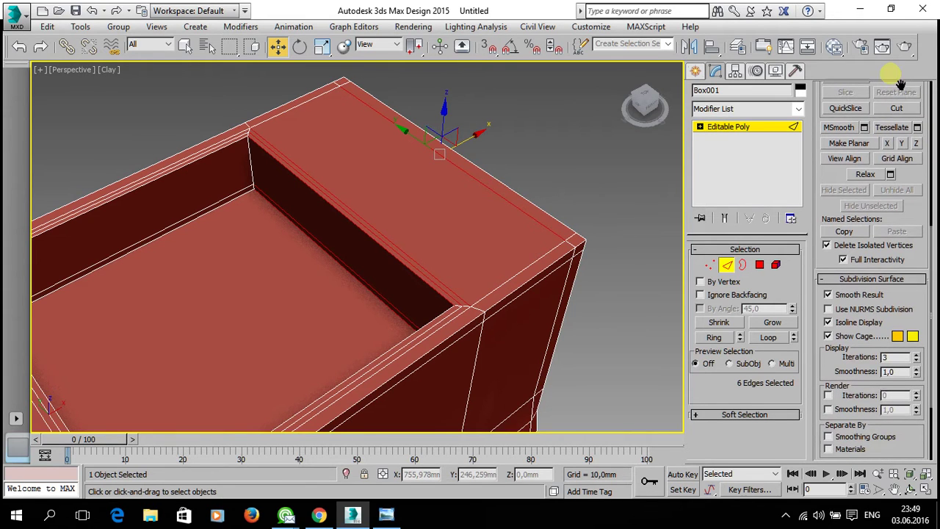
pyautogui.moveTo(930, 305)
pyautogui.mouseDown()
pyautogui.moveTo(908, 440)
pyautogui.moveTo(890, 426)
pyautogui.moveTo(861, 158)
pyautogui.moveTo(855, 520)
pyautogui.mouseUp()
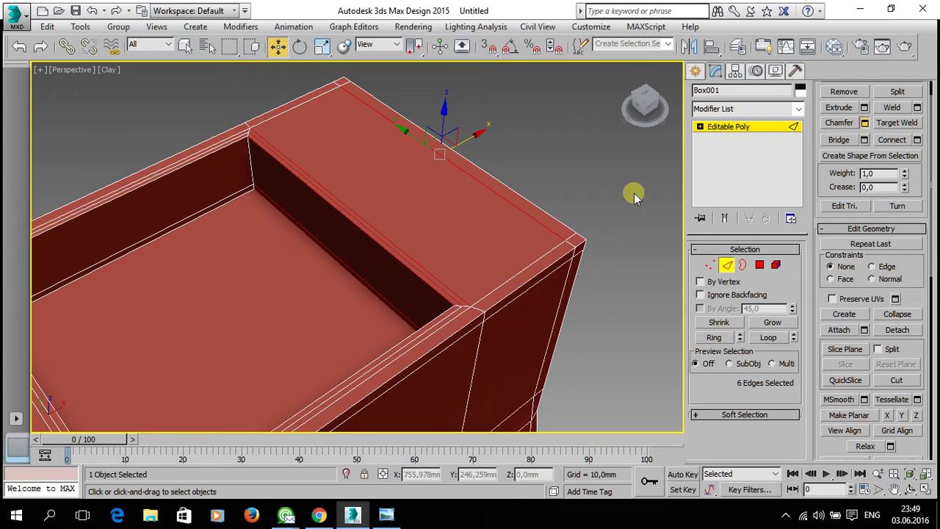
pyautogui.hotkey('ctrl', 'shift', 'c')
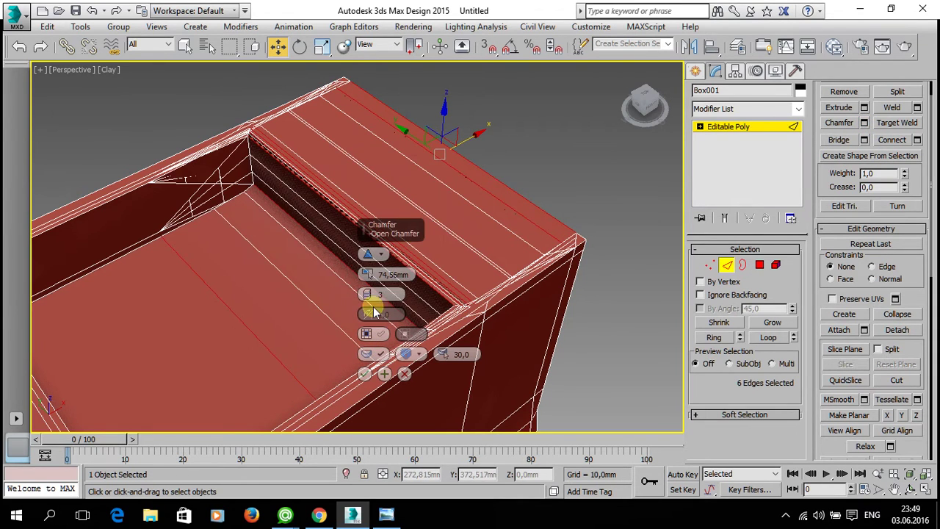
# Step: Cancel the chamfer and connect the six rim edges with 2 segments at pinch 92
pyautogui.moveTo(366, 274); pyautogui.dragTo(381, 389)
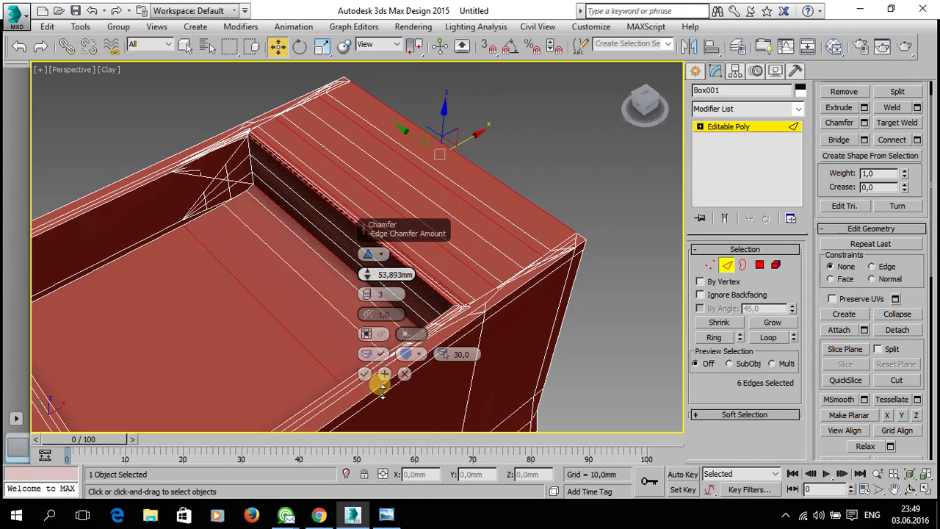
pyautogui.click(404, 374)
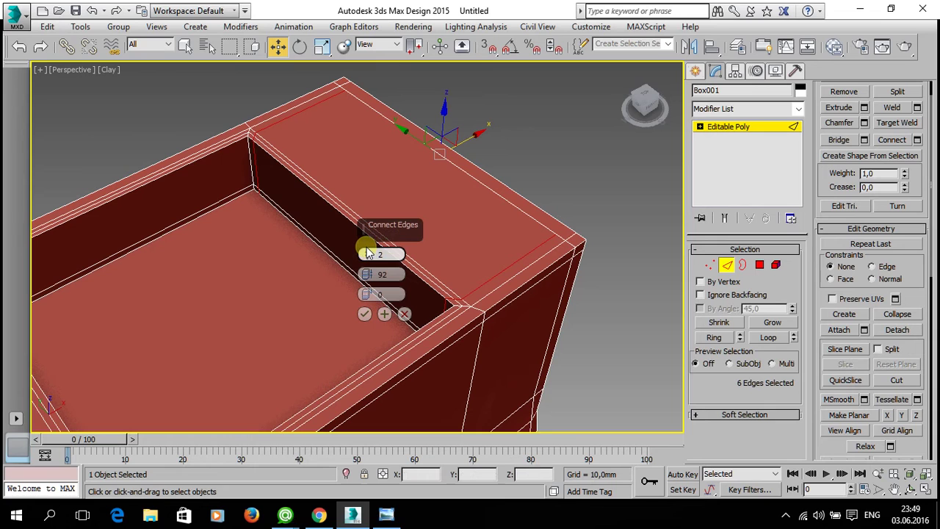
pyautogui.click(364, 314)
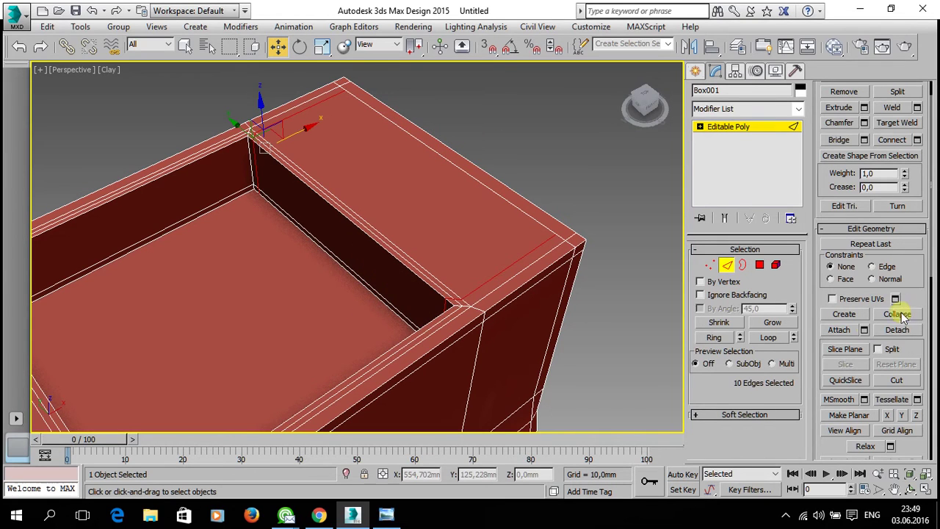
pyautogui.scroll(-3, 928, 309)
pyautogui.scroll(-2, 859, 221)
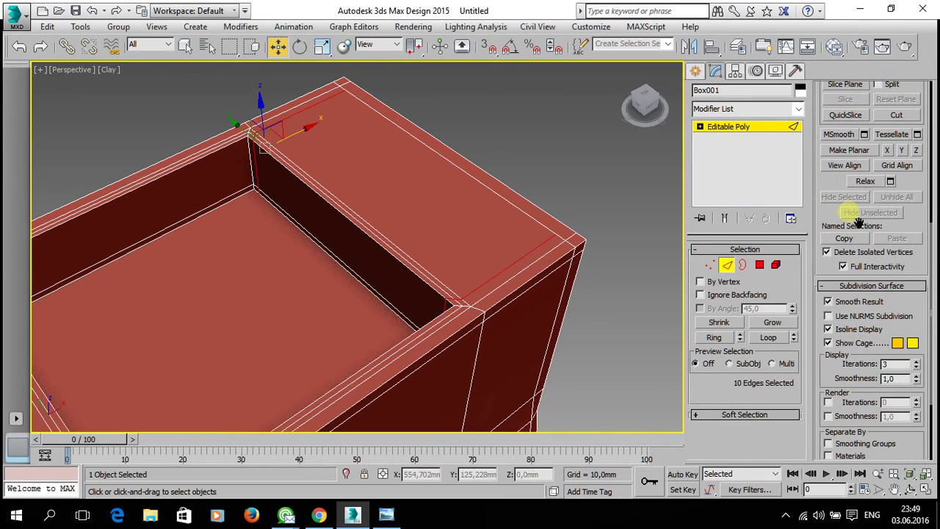
pyautogui.click(829, 317)
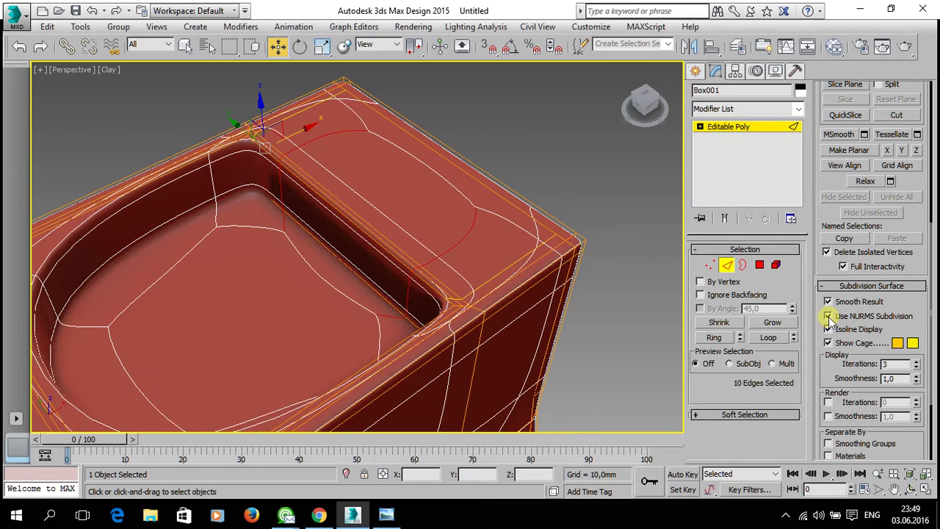
pyautogui.scroll(2, 424, 257)
pyautogui.scroll(3, 490, 269)
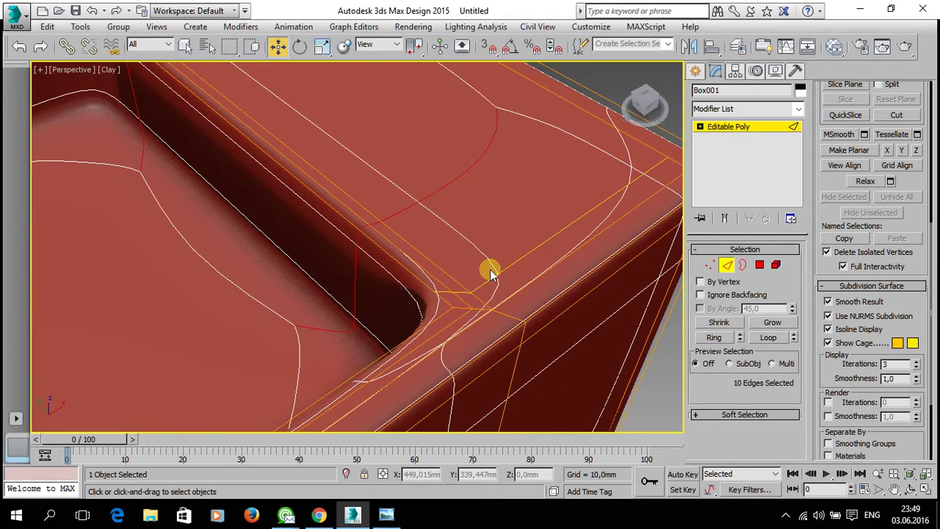
pyautogui.scroll(-3, 470, 270)
pyautogui.moveTo(451, 272)
pyautogui.keyDown('alt'); pyautogui.mouseDown(button='middle')
pyautogui.moveTo(514, 273)
pyautogui.moveTo(465, 274)
pyautogui.mouseUp(button='middle'); pyautogui.keyUp('alt')
pyautogui.scroll(3, 420, 265)
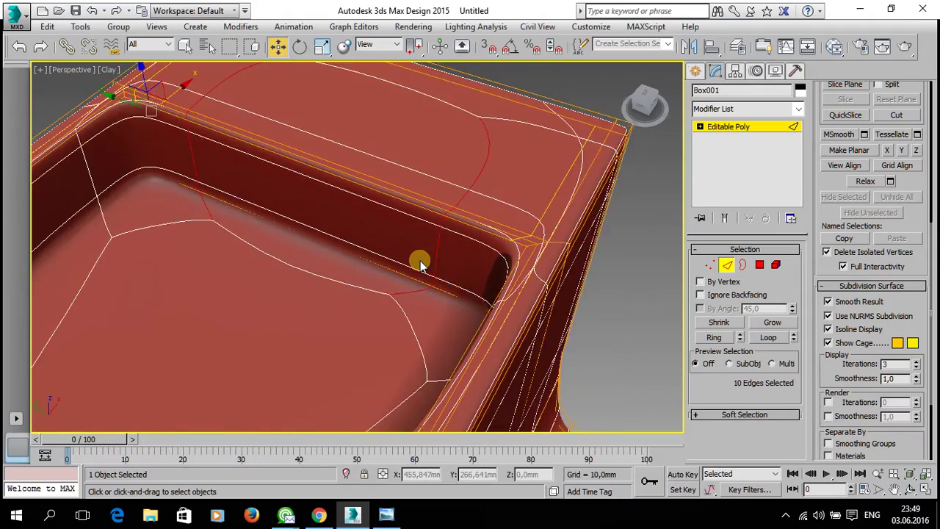
pyautogui.scroll(-3, 420, 265)
pyautogui.moveTo(403, 267); pyautogui.dragTo(400, 228, button='middle')
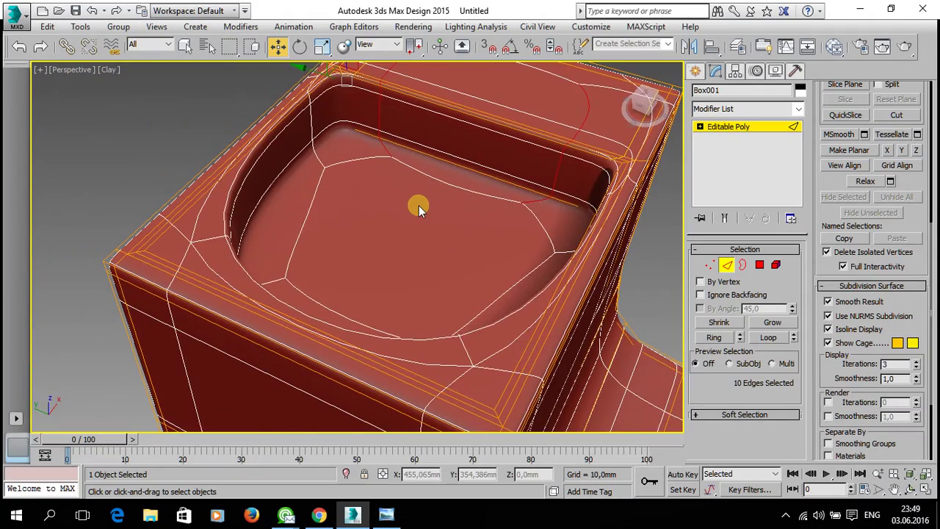
pyautogui.scroll(-4, 419, 205)
pyautogui.moveTo(437, 224)
pyautogui.keyDown('alt'); pyautogui.mouseDown(button='middle')
pyautogui.moveTo(384, 275)
pyautogui.moveTo(324, 257)
pyautogui.moveTo(326, 298)
pyautogui.moveTo(415, 242)
pyautogui.mouseUp(button='middle'); pyautogui.keyUp('alt')
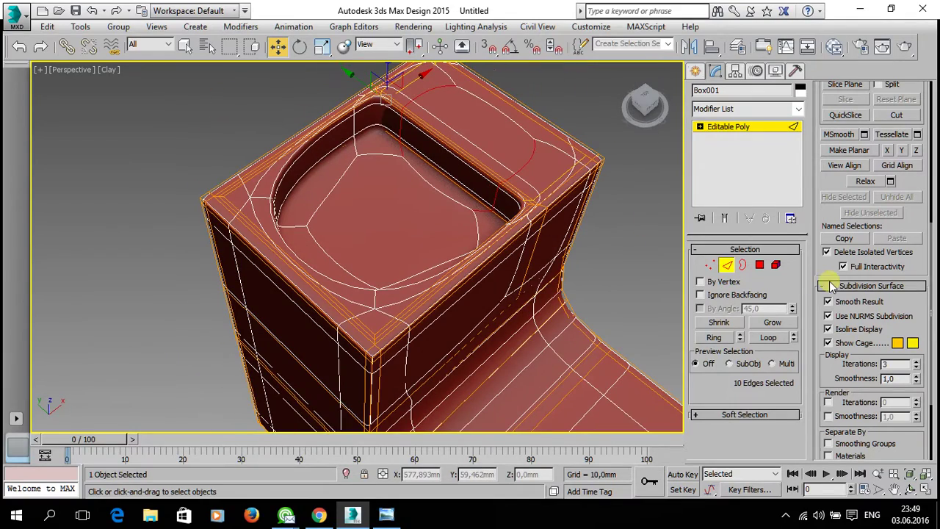
pyautogui.click(829, 316)
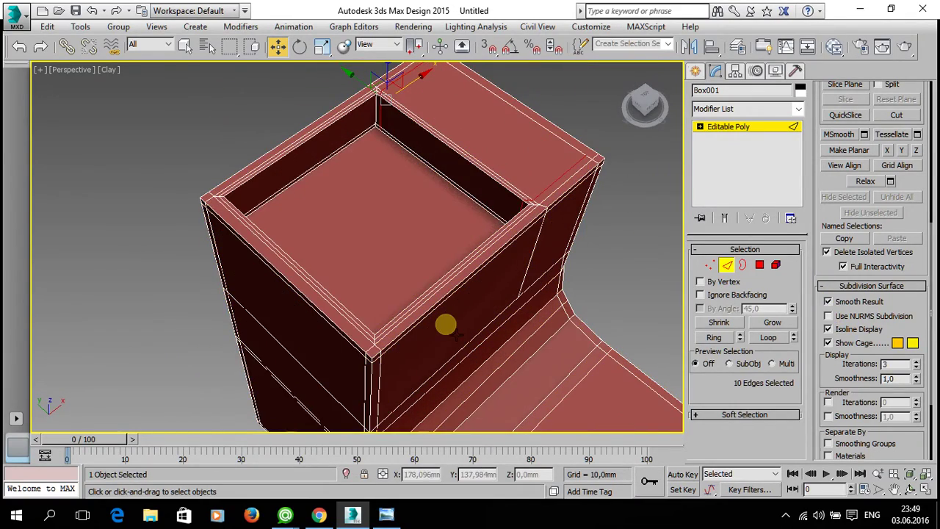
# Step: Select the first edges crossing the front rim of the open top
pyautogui.scroll(2, 455, 309)
pyautogui.scroll(2, 411, 289)
pyautogui.scroll(2, 373, 292)
pyautogui.scroll(2, 363, 283)
pyautogui.moveTo(353, 266)
pyautogui.keyDown('alt'); pyautogui.mouseDown(button='middle')
pyautogui.moveTo(294, 183)
pyautogui.moveTo(331, 308)
pyautogui.moveTo(298, 321)
pyautogui.moveTo(334, 213)
pyautogui.moveTo(213, 327)
pyautogui.mouseUp(button='middle'); pyautogui.keyUp('alt')
pyautogui.scroll(3, 174, 328)
pyautogui.scroll(2, 179, 323)
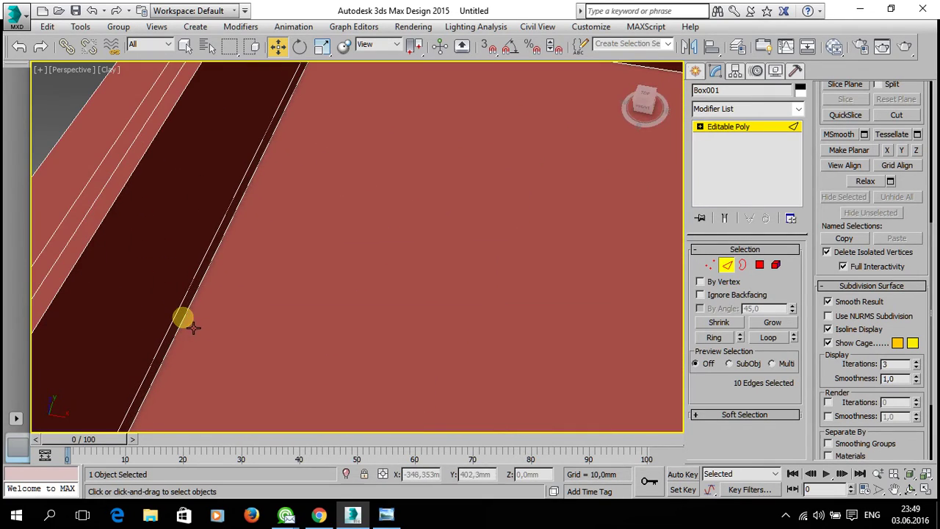
pyautogui.click(196, 328)
pyautogui.keyDown('ctrl'); pyautogui.click(178, 318); pyautogui.keyUp('ctrl')
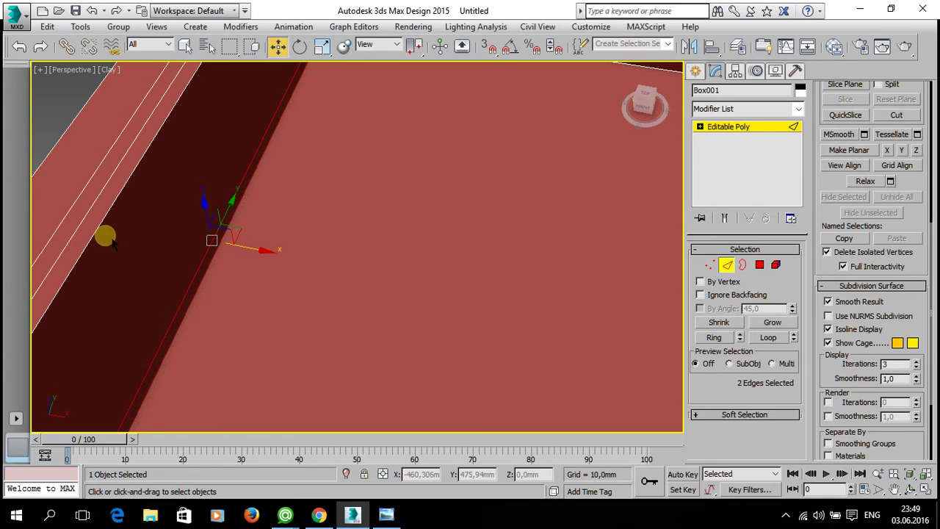
pyautogui.keyDown('ctrl'); pyautogui.click(86, 238); pyautogui.keyUp('ctrl')
pyautogui.keyDown('ctrl'); pyautogui.click(71, 227); pyautogui.keyUp('ctrl')
# Step: Add the last rim edge and remove the stray front edge from the selection
pyautogui.moveTo(71, 222); pyautogui.dragTo(360, 212, button='middle')
pyautogui.keyDown('ctrl'); pyautogui.click(188, 212); pyautogui.keyUp('ctrl')
pyautogui.scroll(-3, 193, 209)
pyautogui.scroll(-4, 220, 228)
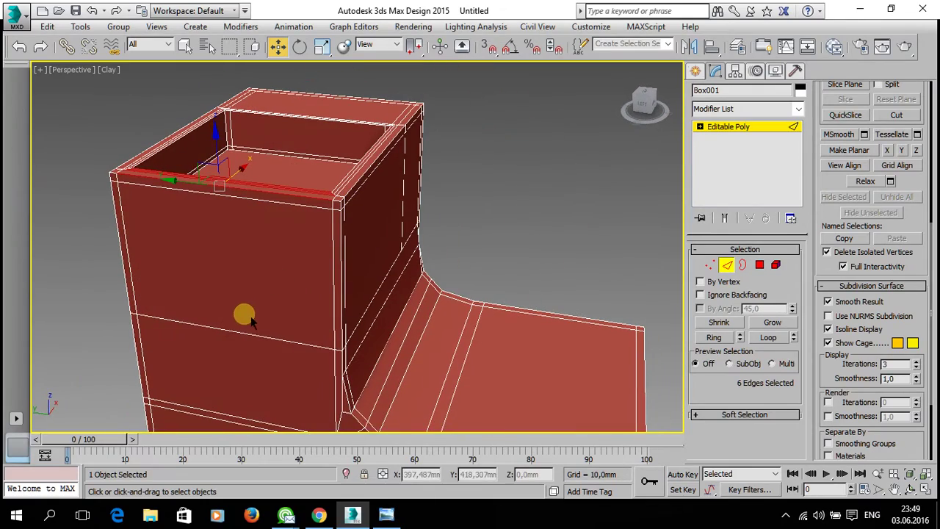
pyautogui.moveTo(257, 342)
pyautogui.keyDown('alt'); pyautogui.mouseDown(button='middle')
pyautogui.moveTo(445, 262)
pyautogui.moveTo(369, 267)
pyautogui.moveTo(539, 250)
pyautogui.moveTo(558, 272)
pyautogui.mouseUp(button='middle'); pyautogui.keyUp('alt')
pyautogui.keyDown('alt'); pyautogui.click(278, 338); pyautogui.keyUp('alt')
pyautogui.moveTo(334, 220)
pyautogui.keyDown('alt'); pyautogui.mouseDown(button='middle')
pyautogui.moveTo(326, 227)
pyautogui.moveTo(408, 246)
pyautogui.moveTo(629, 250)
pyautogui.mouseUp(button='middle'); pyautogui.keyUp('alt')
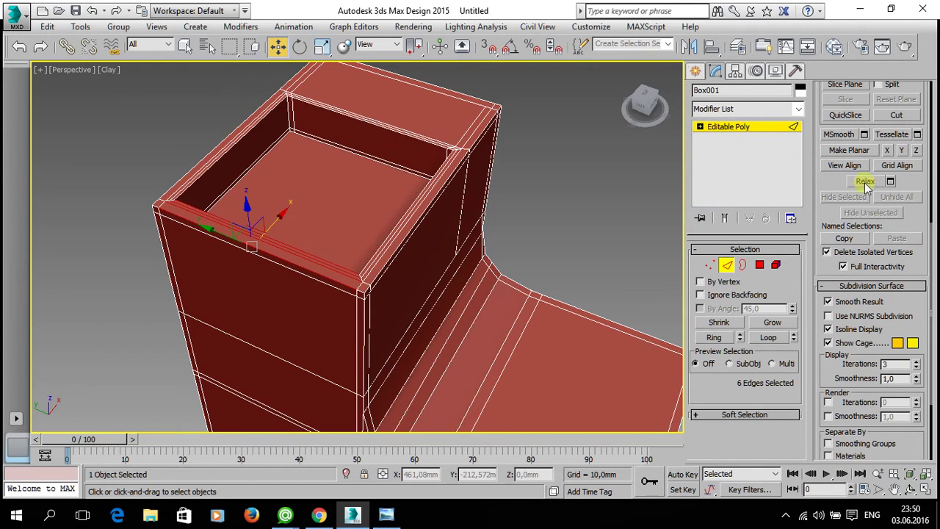
pyautogui.scroll(3, 921, 241)
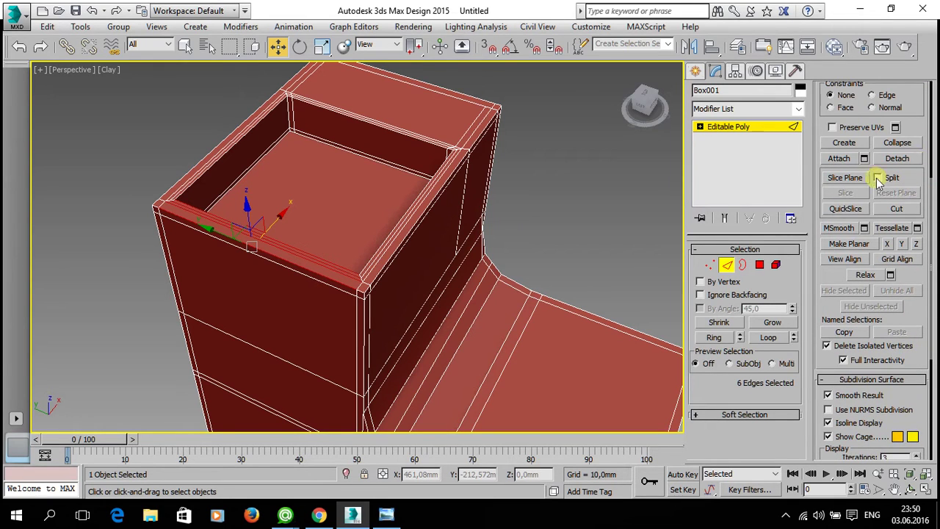
pyautogui.scroll(6, 917, 125)
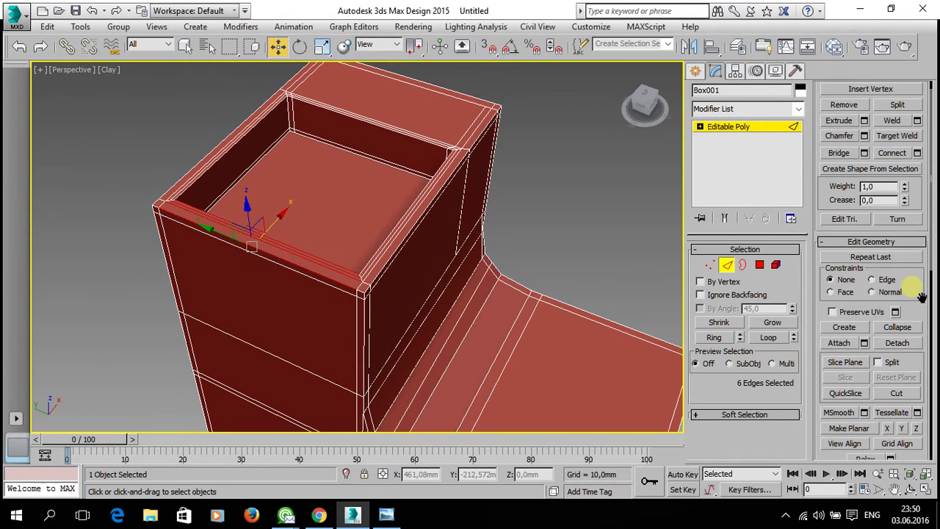
# Step: Connect the selected front rim edges with two support edges at pinch 92
pyautogui.hotkey('ctrl', 'shift', 'e')
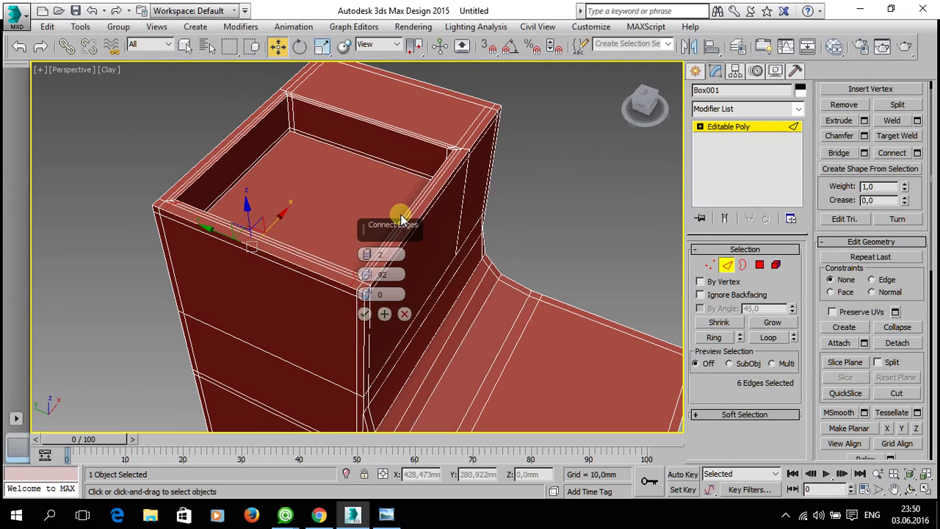
pyautogui.click(363, 311)
pyautogui.moveTo(376, 282)
pyautogui.keyDown('alt'); pyautogui.mouseDown(button='middle')
pyautogui.moveTo(352, 315)
pyautogui.moveTo(216, 260)
pyautogui.mouseUp(button='middle'); pyautogui.keyUp('alt')
# Step: Turn NURMS smoothing back on and exit Edge level
pyautogui.moveTo(906, 293); pyautogui.dragTo(917, 35)
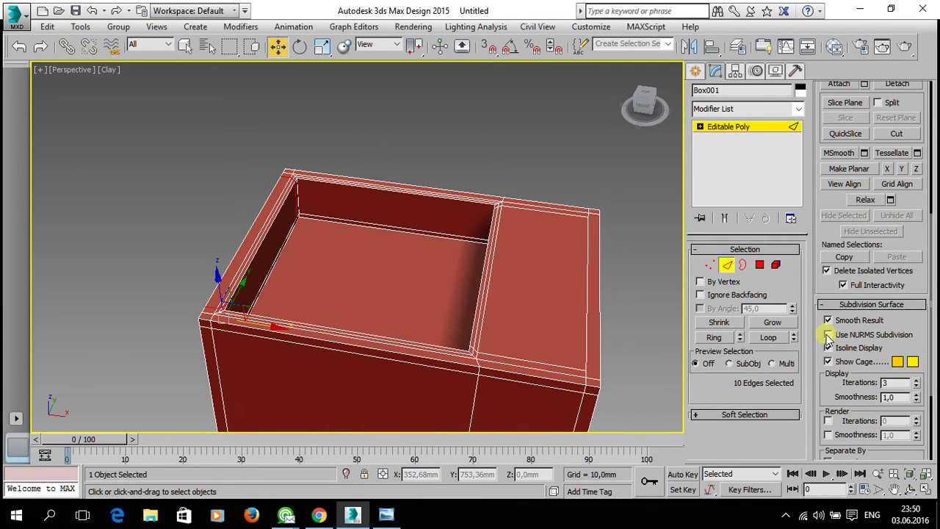
pyautogui.click(828, 335)
pyautogui.moveTo(420, 304)
pyautogui.keyDown('alt'); pyautogui.mouseDown(button='middle')
pyautogui.moveTo(466, 318)
pyautogui.moveTo(500, 308)
pyautogui.mouseUp(button='middle'); pyautogui.keyUp('alt')
pyautogui.click(746, 126)
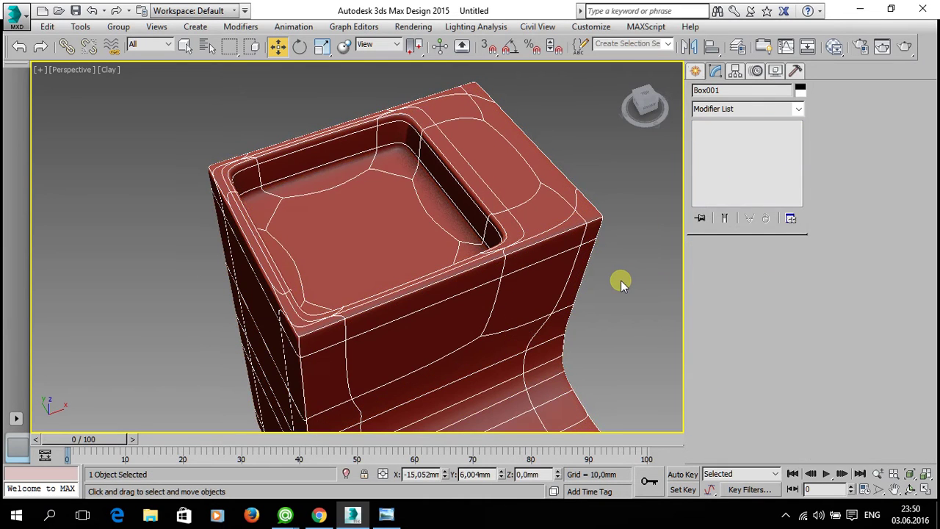
# Step: Orbit and zoom around the deselected box to inspect the rounded recess
pyautogui.click(439, 290)
pyautogui.moveTo(424, 315)
pyautogui.keyDown('alt'); pyautogui.mouseDown(button='middle')
pyautogui.moveTo(404, 330)
pyautogui.moveTo(412, 317)
pyautogui.moveTo(547, 331)
pyautogui.moveTo(510, 357)
pyautogui.moveTo(614, 313)
pyautogui.mouseUp(button='middle'); pyautogui.keyUp('alt')
pyautogui.scroll(3, 426, 231)
pyautogui.keyDown('alt'); pyautogui.moveTo(426, 230); pyautogui.dragTo(493, 176, button='middle'); pyautogui.keyUp('alt')
pyautogui.scroll(3, 387, 231)
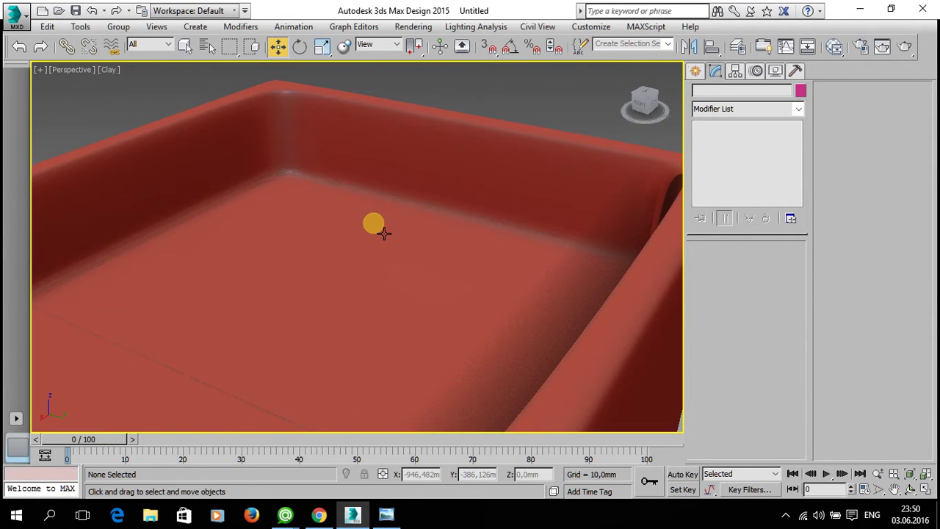
pyautogui.scroll(-3, 382, 232)
pyautogui.moveTo(380, 231)
pyautogui.keyDown('alt'); pyautogui.mouseDown(button='middle')
pyautogui.moveTo(298, 266)
pyautogui.moveTo(487, 269)
pyautogui.moveTo(524, 298)
pyautogui.moveTo(380, 251)
pyautogui.mouseUp(button='middle'); pyautogui.keyUp('alt')
pyautogui.scroll(1, 499, 261)
pyautogui.click(379, 252)
pyautogui.scroll(2, 356, 264)
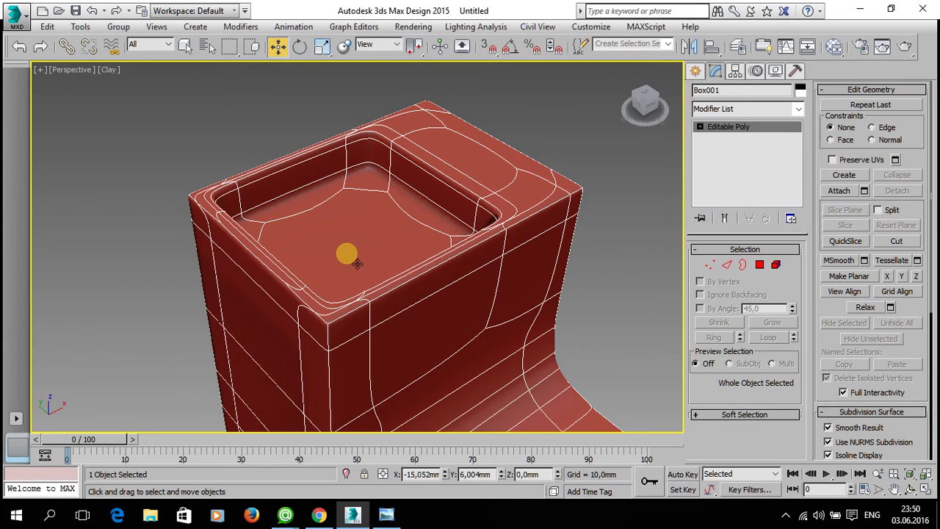
pyautogui.click(600, 275)
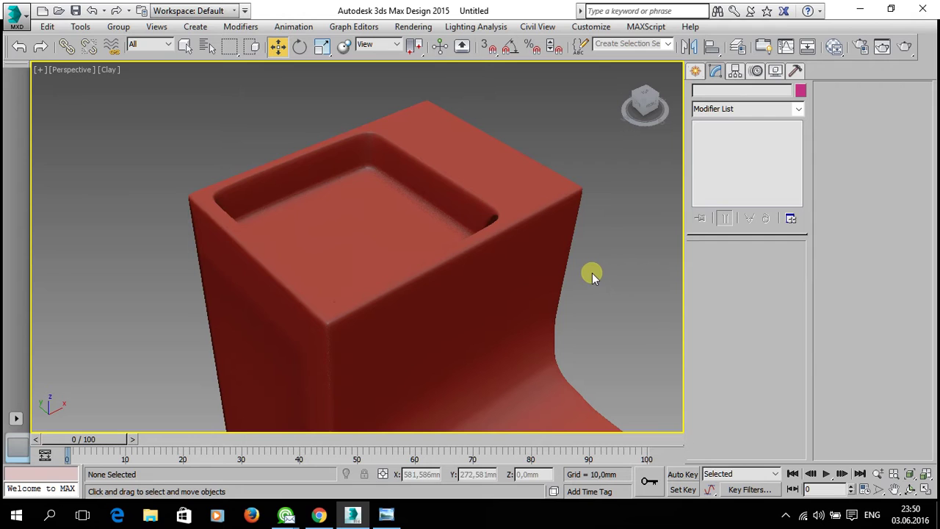
# Step: Enable Edged Faces (F4) and view the mesh wireframe from a lower angle
pyautogui.press('F4')
pyautogui.moveTo(577, 279)
pyautogui.keyDown('alt'); pyautogui.mouseDown(button='middle')
pyautogui.moveTo(568, 306)
pyautogui.moveTo(461, 248)
pyautogui.mouseUp(button='middle'); pyautogui.keyUp('alt')
pyautogui.scroll(-4, 453, 242)
pyautogui.moveTo(399, 309)
pyautogui.keyDown('alt'); pyautogui.mouseDown(button='middle')
pyautogui.moveTo(447, 256)
pyautogui.moveTo(570, 276)
pyautogui.moveTo(446, 272)
pyautogui.moveTo(242, 298)
pyautogui.moveTo(277, 288)
pyautogui.moveTo(265, 296)
pyautogui.moveTo(480, 313)
pyautogui.mouseUp(button='middle'); pyautogui.keyUp('alt')
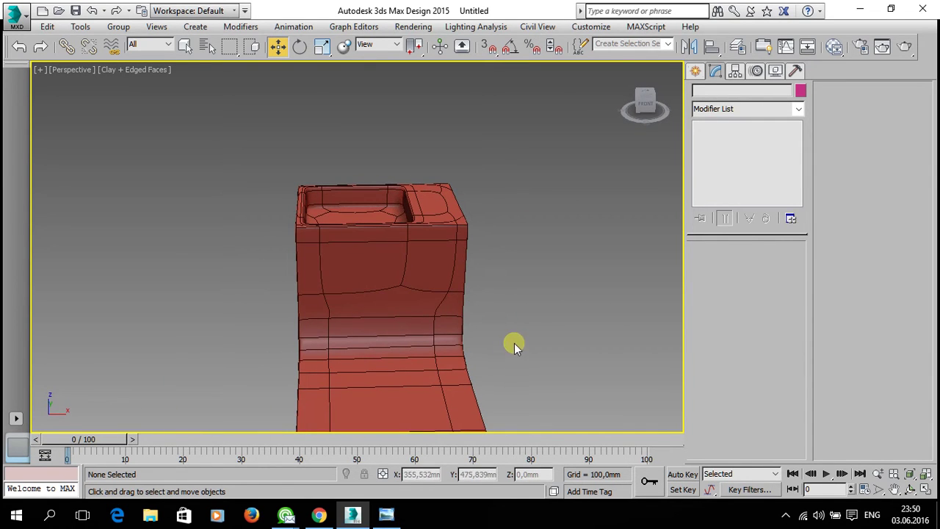
# Step: Toggle wireframe and edged-faces display and orbit to face the front of the box
pyautogui.press('F3')
pyautogui.press('F3')
pyautogui.press('F4')
pyautogui.keyDown('alt'); pyautogui.moveTo(379, 316); pyautogui.dragTo(426, 336, button='middle'); pyautogui.keyUp('alt')
pyautogui.press('F4')
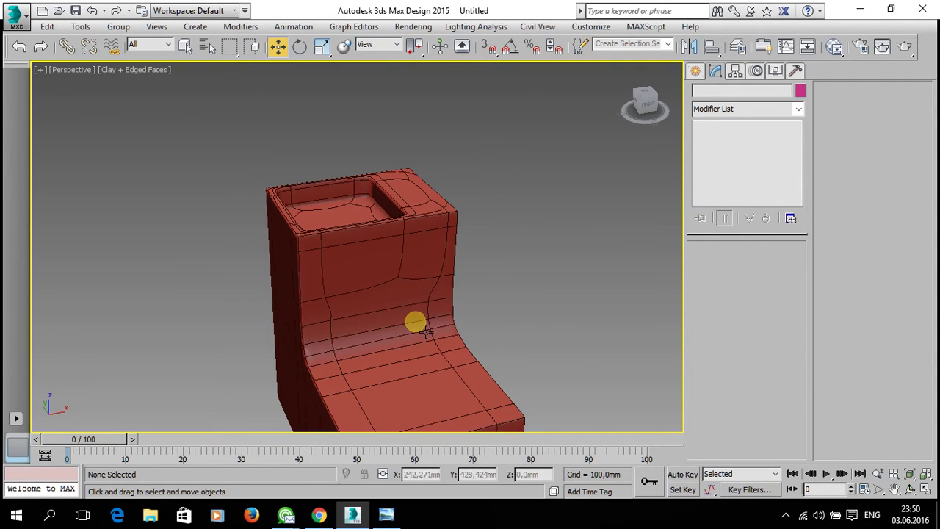
# Step: Select Box001 and uncheck Use NURMS Subdivision
pyautogui.click(432, 258)
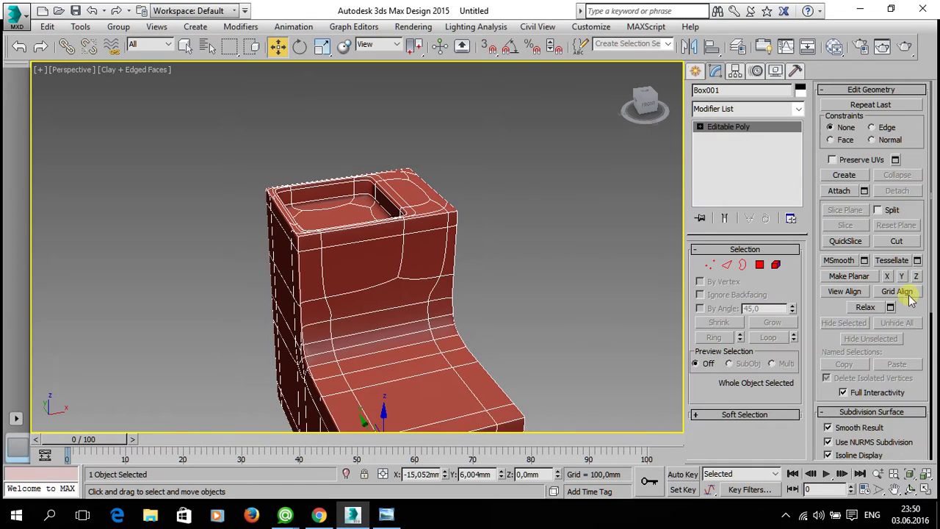
pyautogui.scroll(-3, 921, 358)
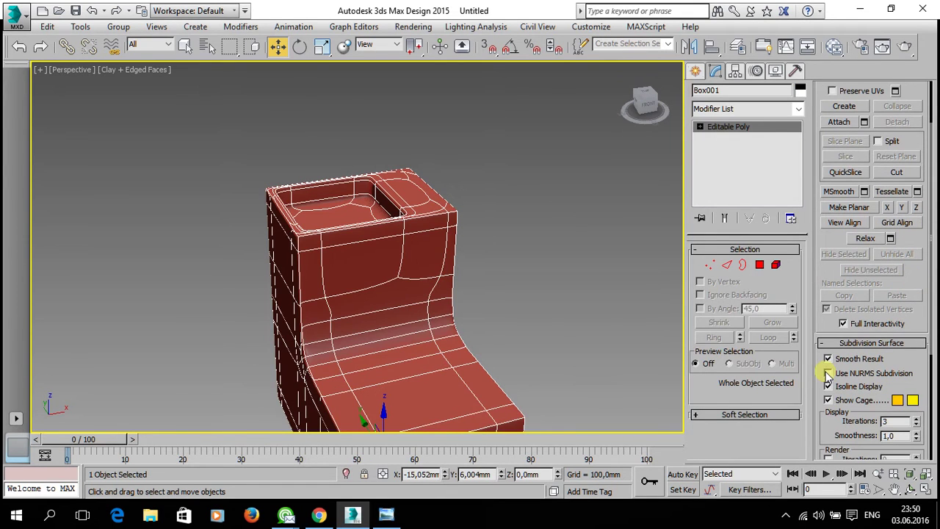
pyautogui.keyDown('alt'); pyautogui.moveTo(563, 321); pyautogui.dragTo(546, 309, button='middle'); pyautogui.keyUp('alt')
pyautogui.scroll(2, 451, 315)
pyautogui.scroll(2, 431, 296)
pyautogui.scroll(3, 440, 307)
# Step: Orbit to look down on the curved back and enter Vertex sub-object mode
pyautogui.keyDown('alt'); pyautogui.moveTo(440, 308); pyautogui.dragTo(377, 195, button='middle'); pyautogui.keyUp('alt')
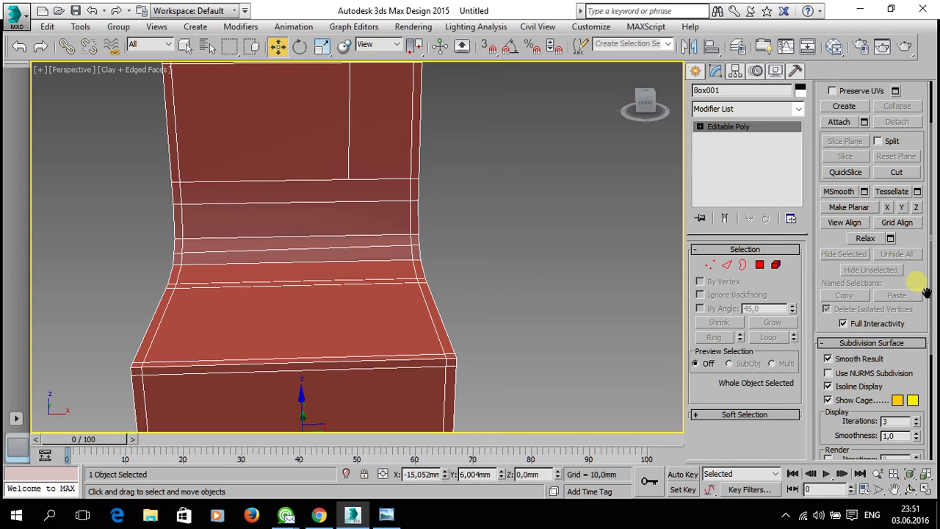
pyautogui.moveTo(927, 291); pyautogui.dragTo(919, 271)
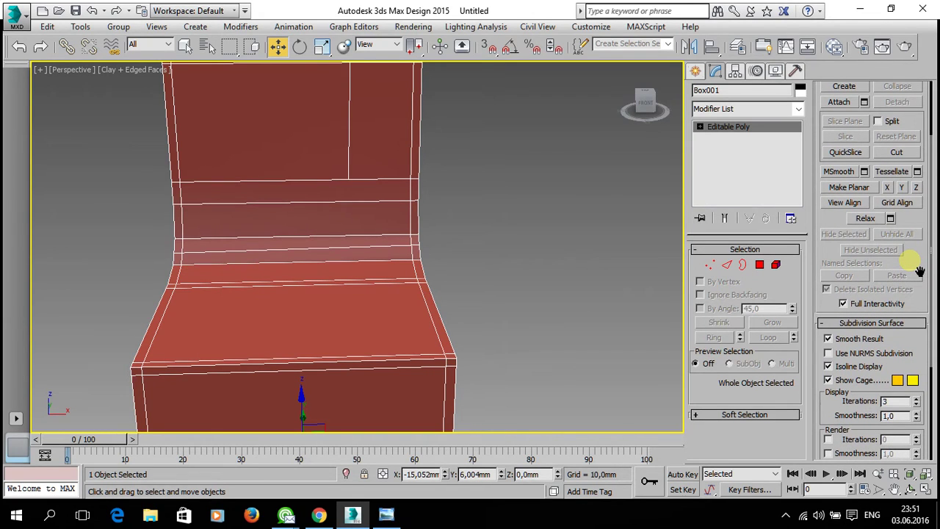
pyautogui.moveTo(920, 271); pyautogui.dragTo(825, 294)
pyautogui.click(710, 264)
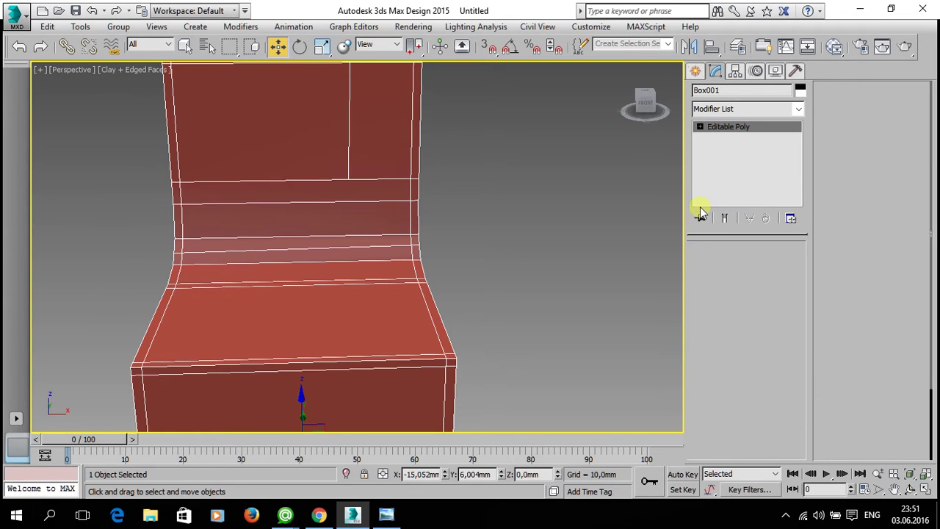
# Step: Use Cut to add two diagonal edges from the backrest T-vertex to the left and right side edges
pyautogui.moveTo(925, 192); pyautogui.dragTo(931, 199)
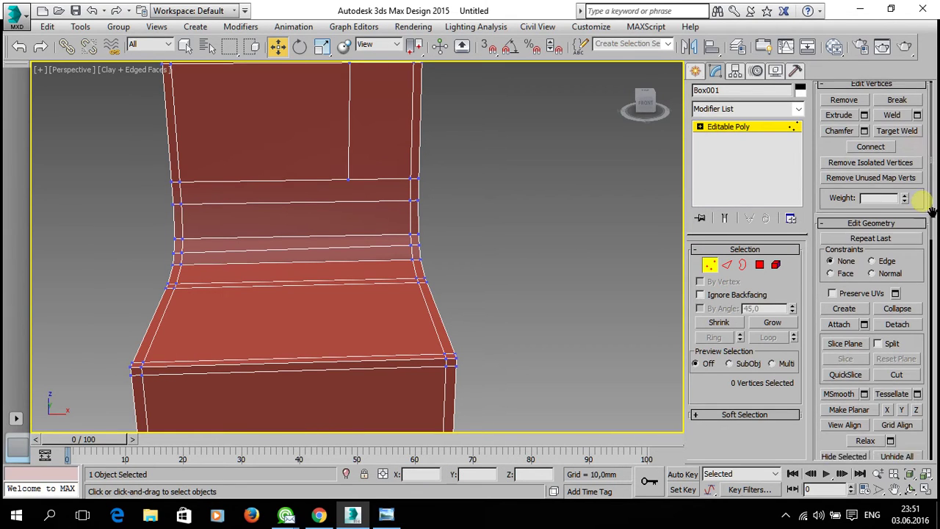
pyautogui.click(897, 354)
pyautogui.scroll(2, 399, 193)
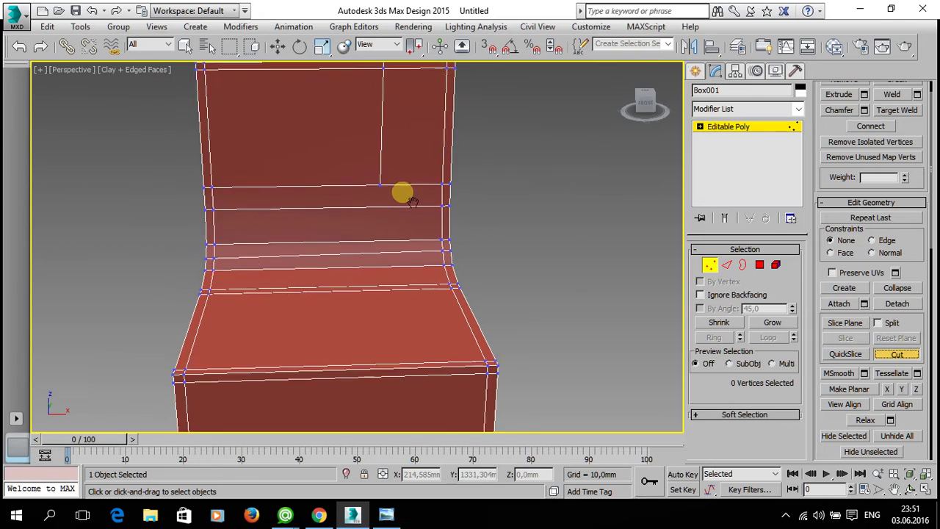
pyautogui.scroll(2, 409, 210)
pyautogui.scroll(1, 417, 213)
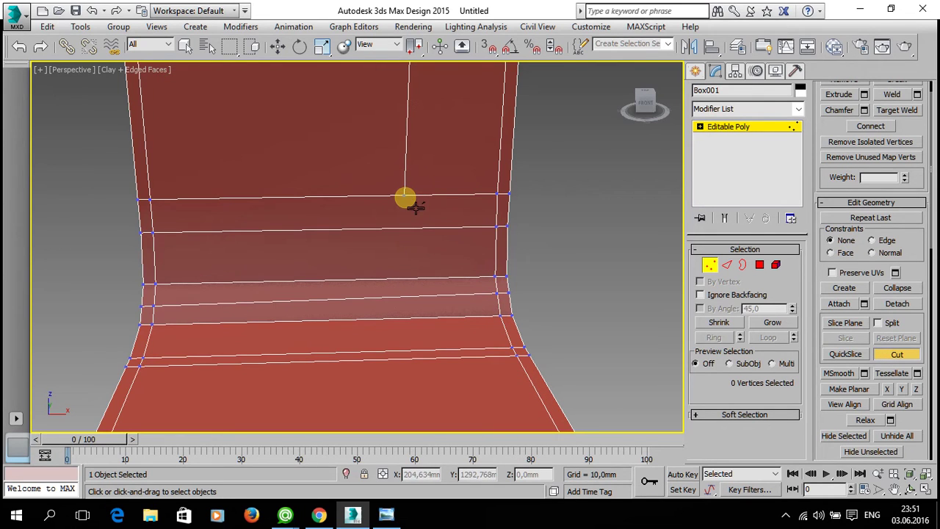
pyautogui.click(405, 197)
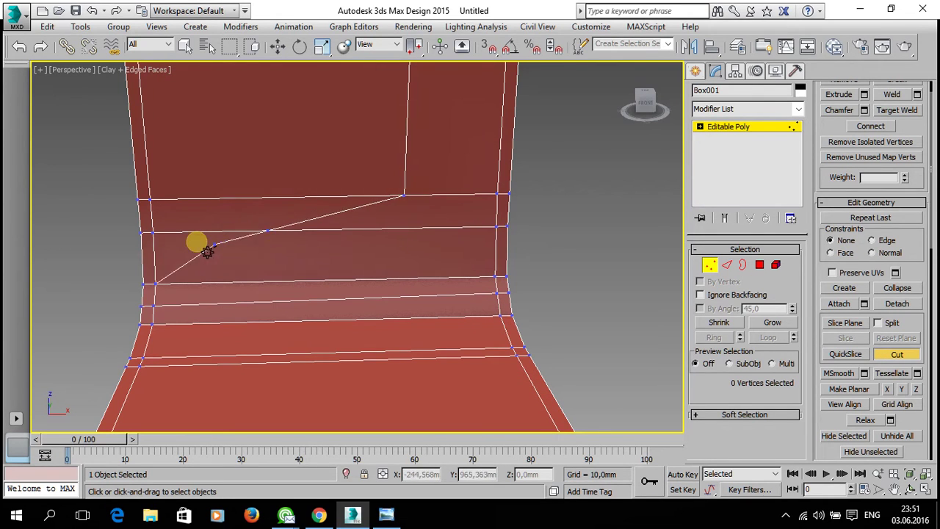
pyautogui.click(151, 233)
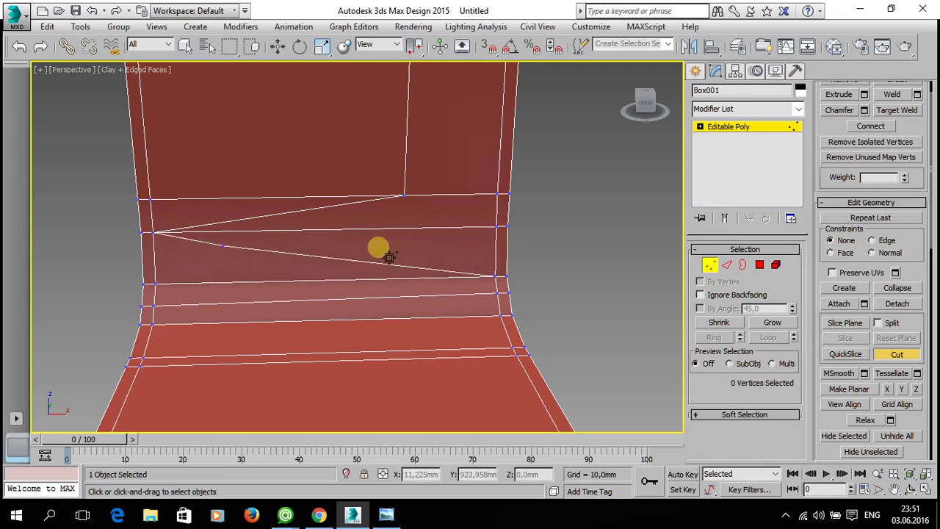
pyautogui.click(403, 195)
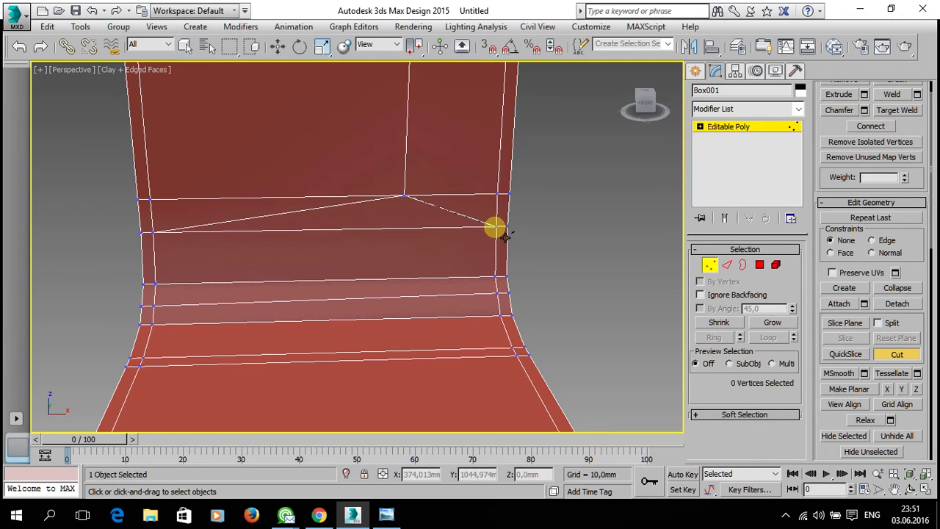
pyautogui.click(504, 230)
# Step: Turn Use NURMS Subdivision back on to smooth the rerouted backrest
pyautogui.scroll(2, 544, 249)
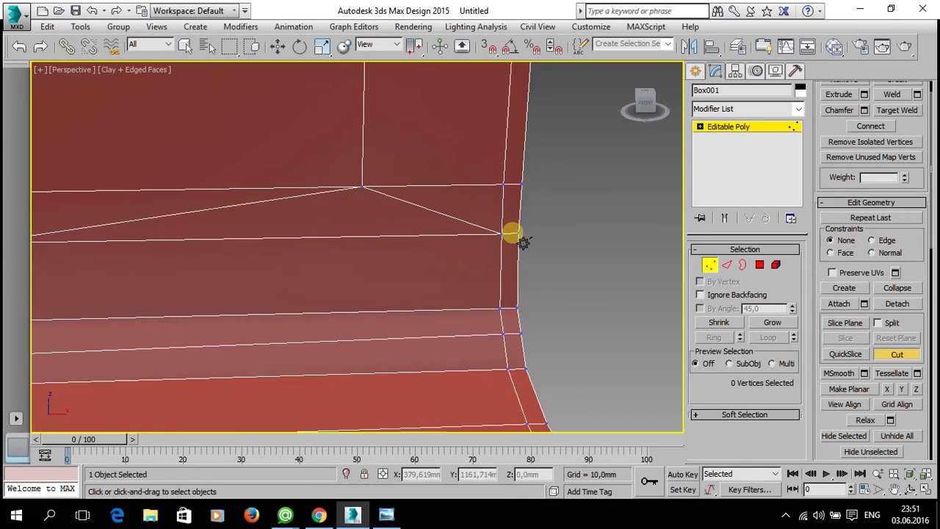
pyautogui.scroll(-5, 517, 243)
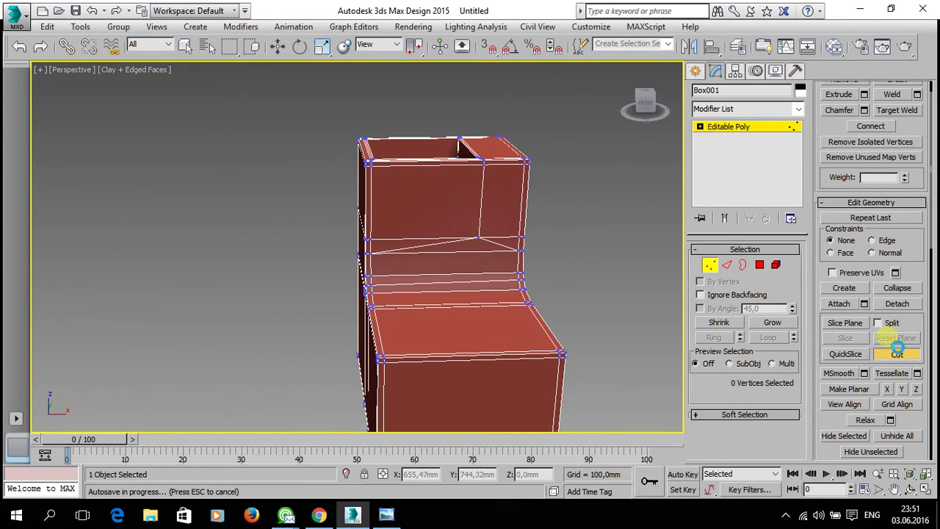
pyautogui.moveTo(922, 331)
pyautogui.mouseDown()
pyautogui.moveTo(892, 242)
pyautogui.moveTo(892, 147)
pyautogui.mouseUp()
pyautogui.moveTo(874, 381); pyautogui.dragTo(864, 232)
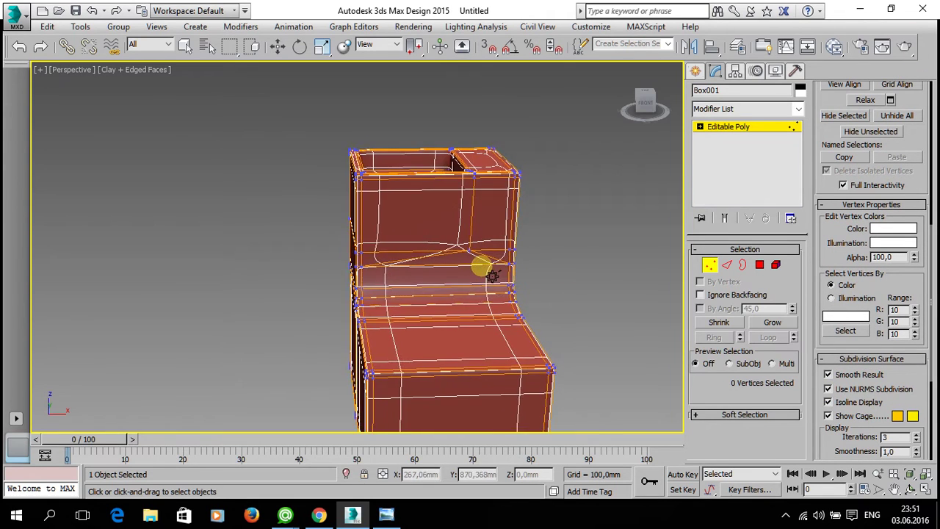
pyautogui.scroll(4, 492, 272)
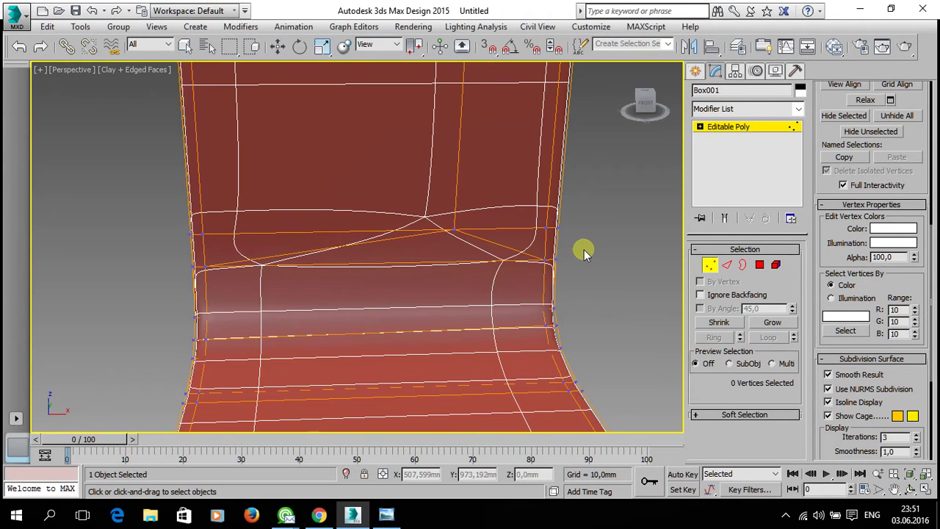
# Step: Leave Vertex mode and deselect the box to inspect the smoothed backrest from the front
pyautogui.click(734, 132)
pyautogui.press('w')
pyautogui.click(640, 246)
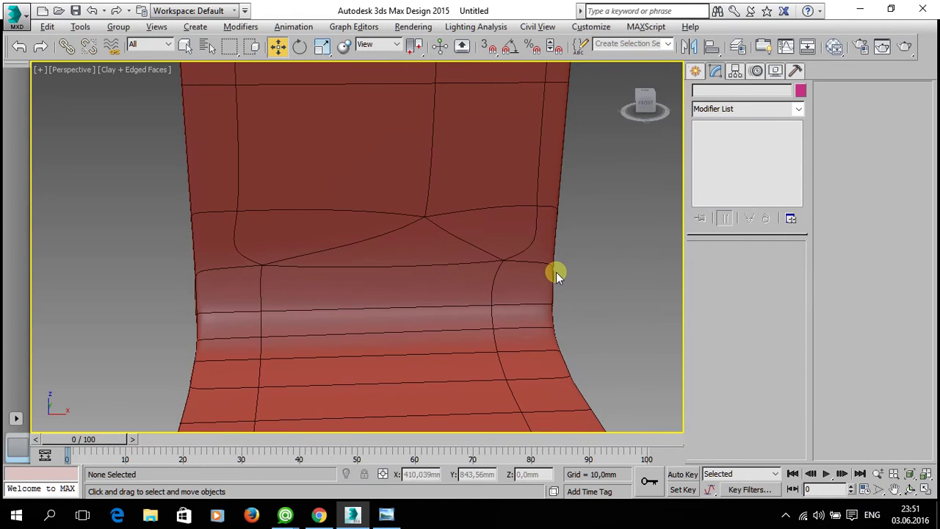
pyautogui.scroll(2, 535, 272)
pyautogui.scroll(-3, 489, 252)
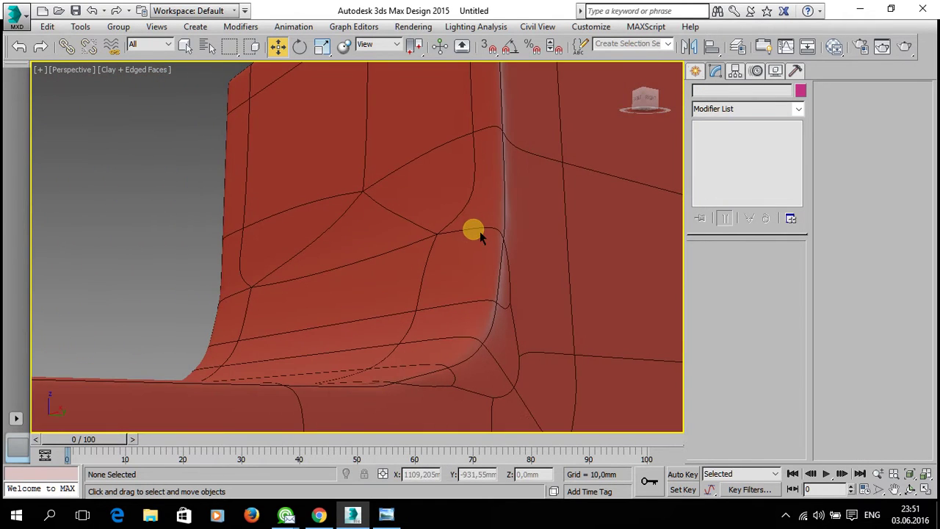
pyautogui.scroll(3, 585, 277)
pyautogui.scroll(-4, 492, 275)
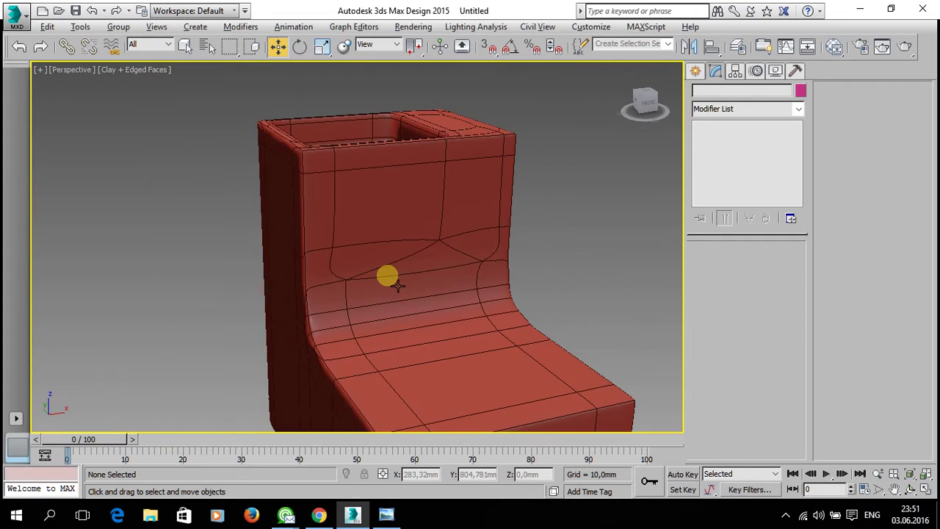
pyautogui.scroll(1, 411, 276)
# Step: Orbit to the back of the chair, select the box and uncheck Use NURMS Subdivision
pyautogui.moveTo(444, 278)
pyautogui.keyDown('alt'); pyautogui.mouseDown(button='middle')
pyautogui.moveTo(596, 262)
pyautogui.moveTo(616, 269)
pyautogui.moveTo(376, 271)
pyautogui.moveTo(385, 280)
pyautogui.moveTo(573, 266)
pyautogui.moveTo(310, 294)
pyautogui.mouseUp(button='middle'); pyautogui.keyUp('alt')
pyautogui.click(316, 296)
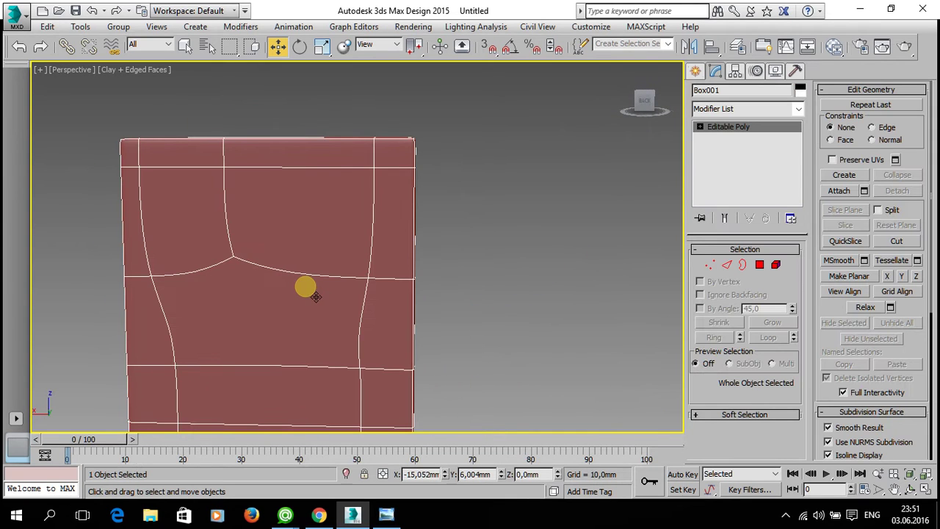
pyautogui.click(901, 395)
pyautogui.moveTo(931, 399); pyautogui.dragTo(828, 268)
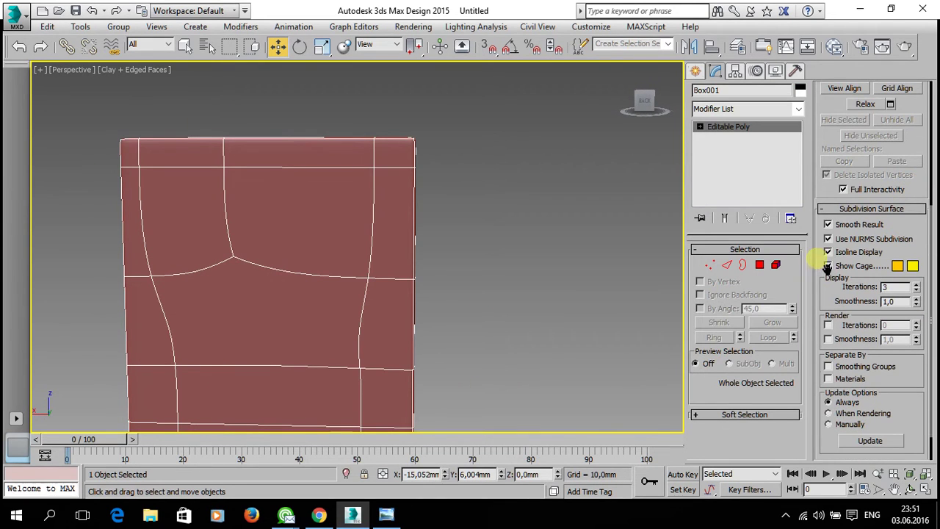
pyautogui.moveTo(309, 307)
pyautogui.keyDown('alt'); pyautogui.mouseDown(button='middle')
pyautogui.moveTo(397, 284)
pyautogui.moveTo(230, 330)
pyautogui.moveTo(265, 338)
pyautogui.mouseUp(button='middle'); pyautogui.keyUp('alt')
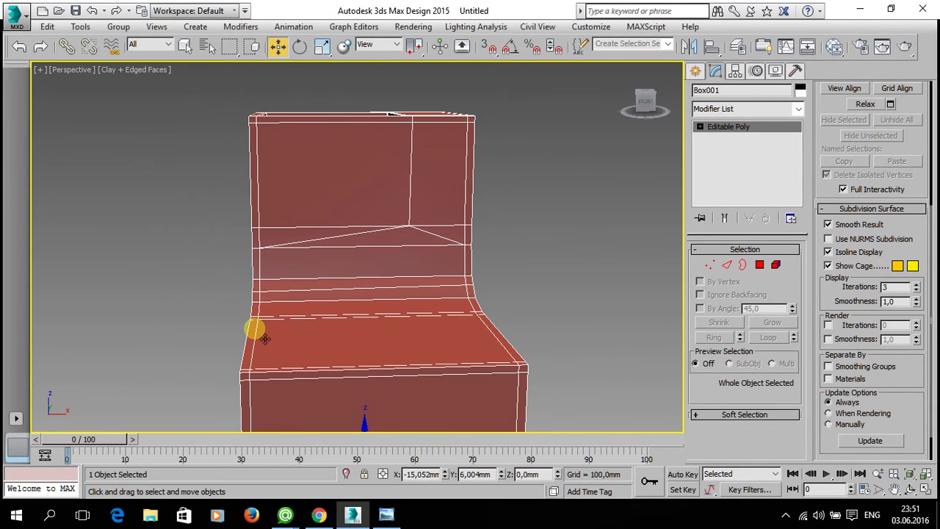
# Step: Reselect the box, face the block frontally and switch to Vertex sub-object mode
pyautogui.keyDown('alt'); pyautogui.click(265, 339); pyautogui.keyUp('alt')
pyautogui.click(265, 339)
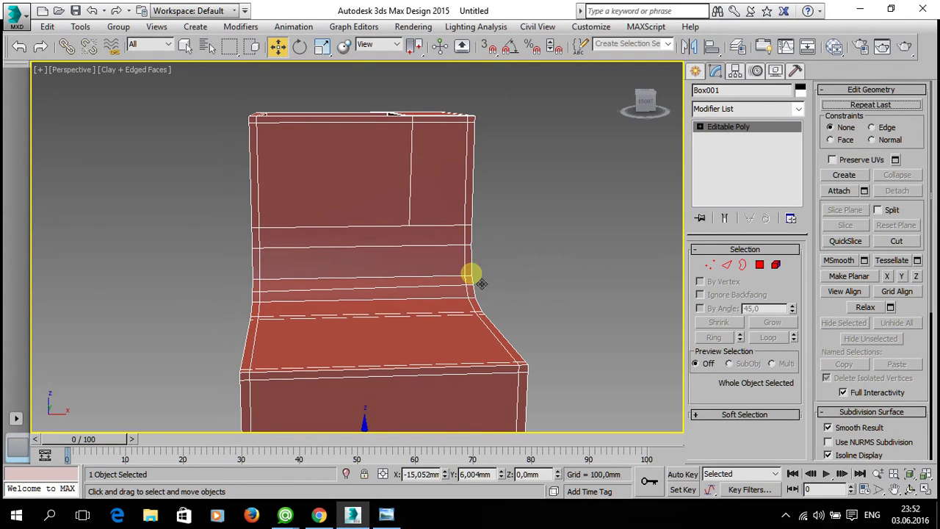
pyautogui.keyDown('alt'); pyautogui.moveTo(474, 277); pyautogui.dragTo(447, 262, button='middle'); pyautogui.keyUp('alt')
pyautogui.click(710, 263)
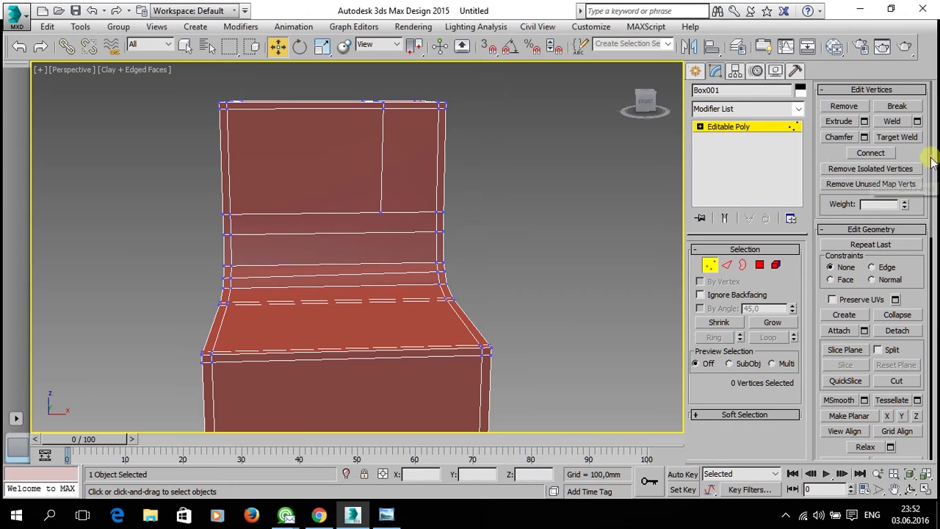
pyautogui.scroll(-1, 917, 176)
pyautogui.scroll(-2, 918, 198)
pyautogui.moveTo(918, 164); pyautogui.dragTo(934, 366)
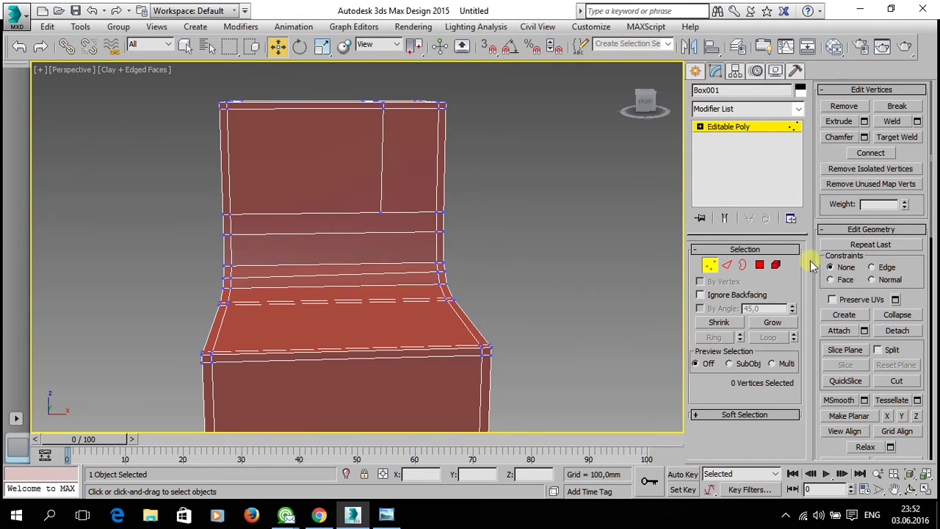
# Step: Cut an edge from the seat's top edge down the front face to the block's bottom edge
pyautogui.click(897, 381)
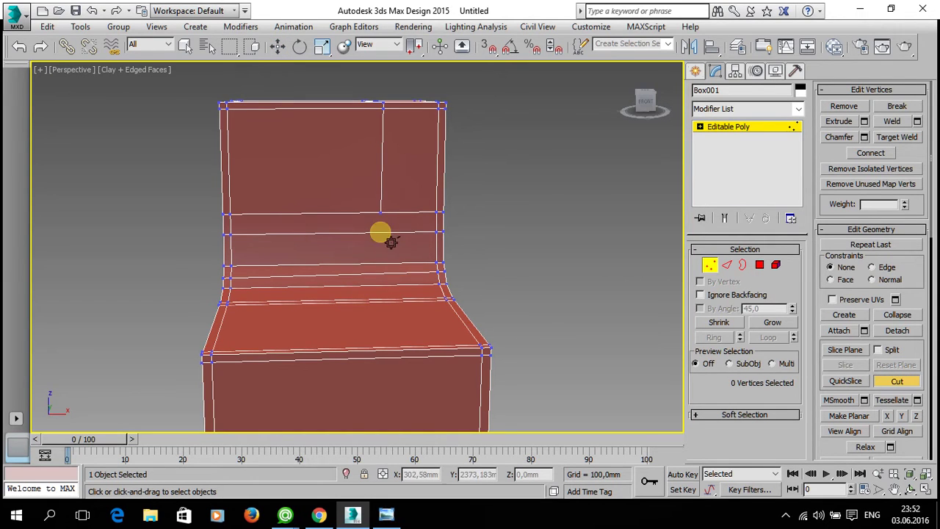
pyautogui.moveTo(399, 351); pyautogui.dragTo(391, 185, button='middle')
pyautogui.scroll(-3, 380, 177)
pyautogui.click(379, 179)
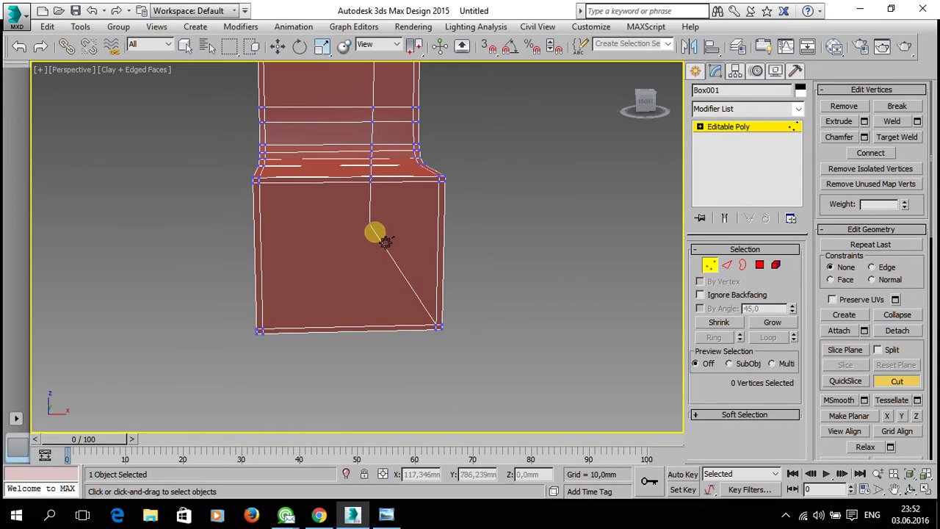
pyautogui.click(381, 330)
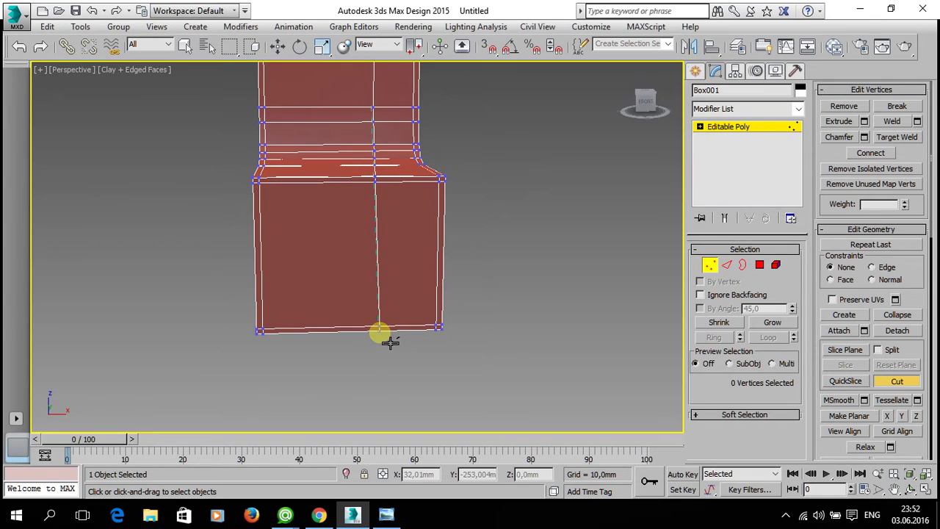
pyautogui.moveTo(379, 351)
pyautogui.keyDown('alt'); pyautogui.mouseDown(button='middle')
pyautogui.moveTo(369, 246)
pyautogui.moveTo(348, 266)
pyautogui.mouseUp(button='middle'); pyautogui.keyUp('alt')
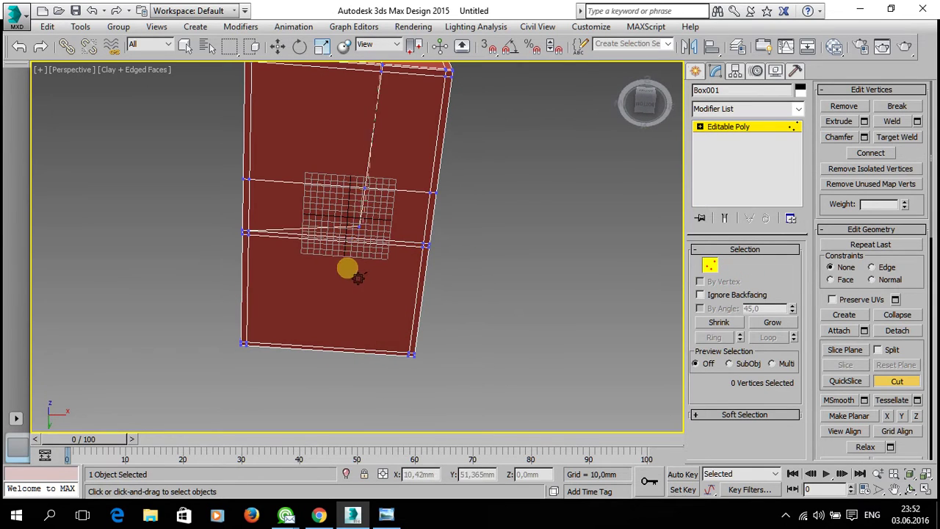
pyautogui.click(362, 351)
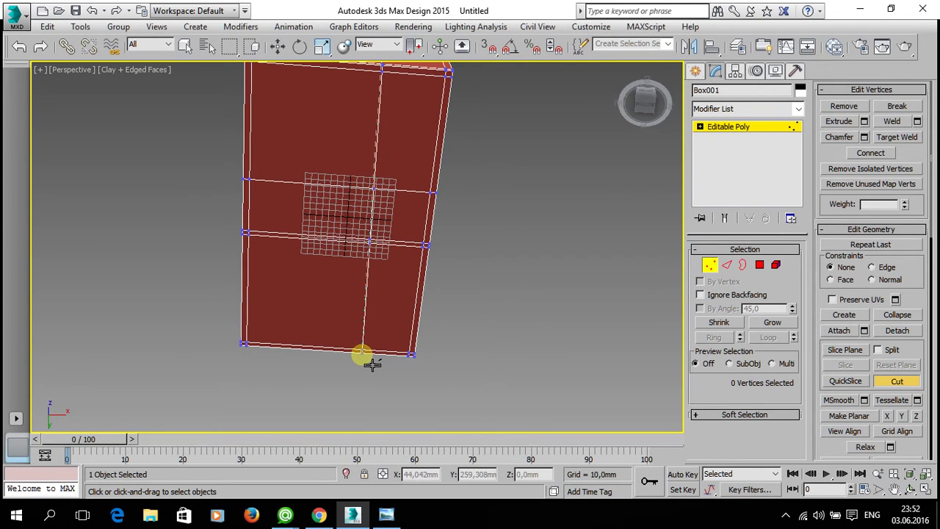
# Step: Cut a new edge across the block's side face, then exit the Cut tool
pyautogui.moveTo(357, 376)
pyautogui.keyDown('alt'); pyautogui.mouseDown(button='middle')
pyautogui.moveTo(357, 277)
pyautogui.moveTo(374, 235)
pyautogui.moveTo(326, 281)
pyautogui.mouseUp(button='middle'); pyautogui.keyUp('alt')
pyautogui.rightClick(310, 288)
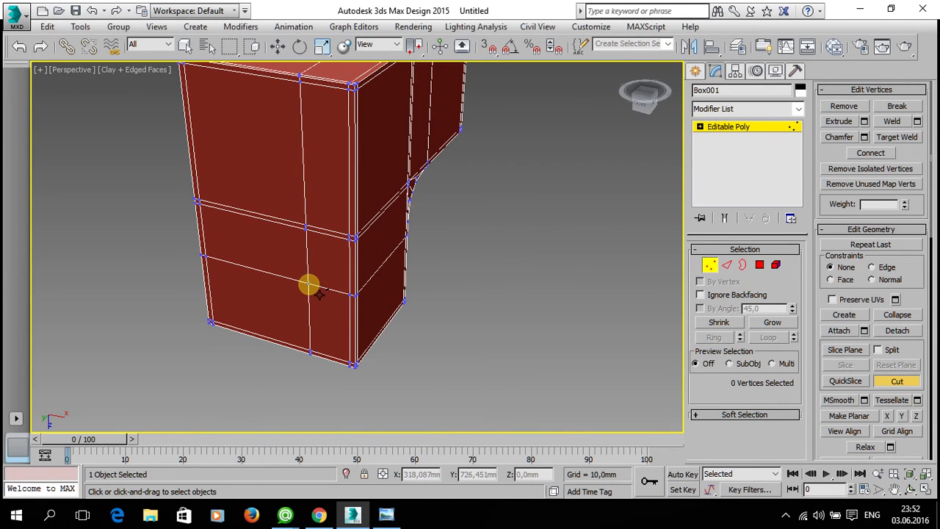
pyautogui.click(404, 301)
pyautogui.rightClick(451, 314)
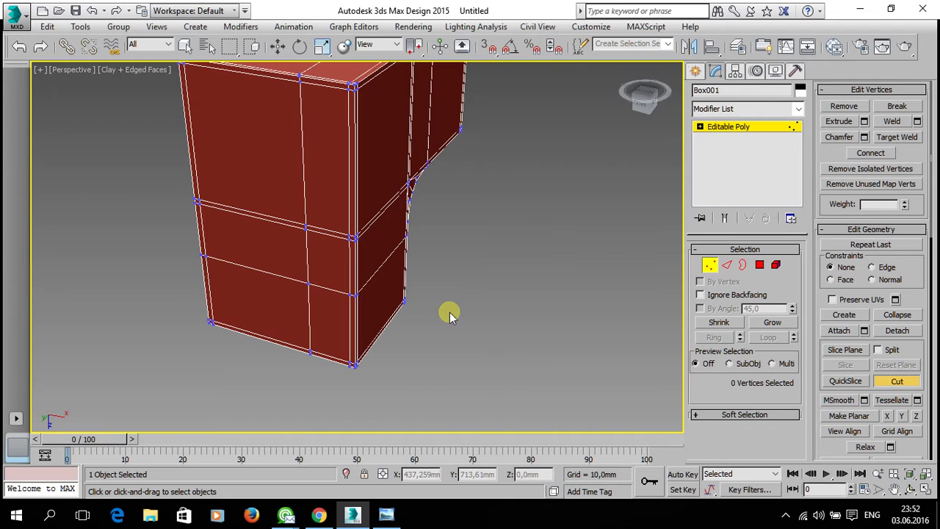
pyautogui.moveTo(456, 222)
pyautogui.keyDown('alt'); pyautogui.mouseDown(button='middle')
pyautogui.moveTo(382, 243)
pyautogui.moveTo(419, 376)
pyautogui.moveTo(407, 330)
pyautogui.moveTo(440, 311)
pyautogui.moveTo(482, 329)
pyautogui.mouseUp(button='middle'); pyautogui.keyUp('alt')
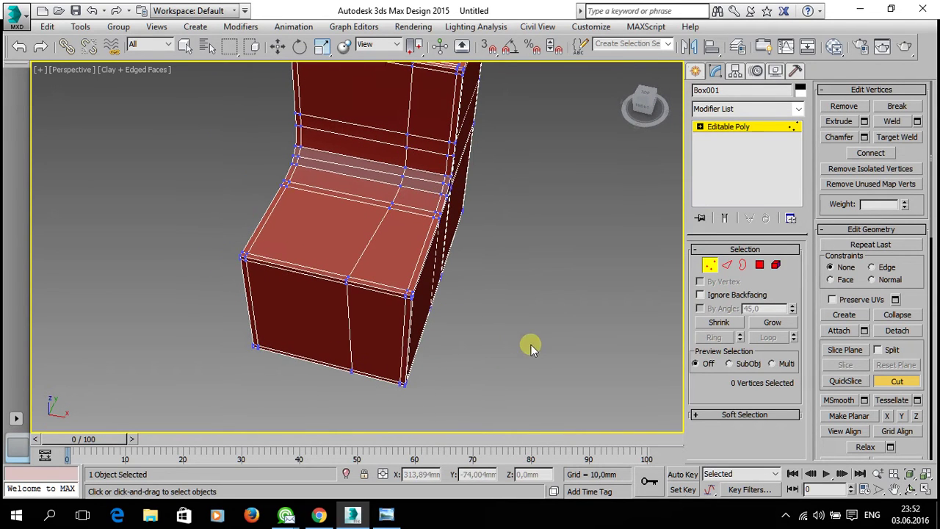
pyautogui.click(905, 389)
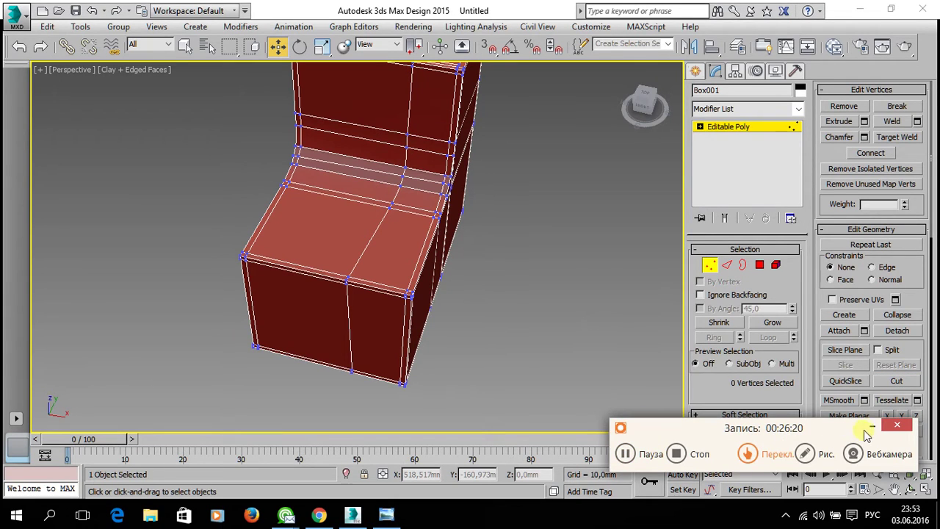
# Step: Maximize the Top viewport and move the three lower-edge cut vertices right along X
pyautogui.moveTo(475, 372); pyautogui.dragTo(489, 374, button='middle')
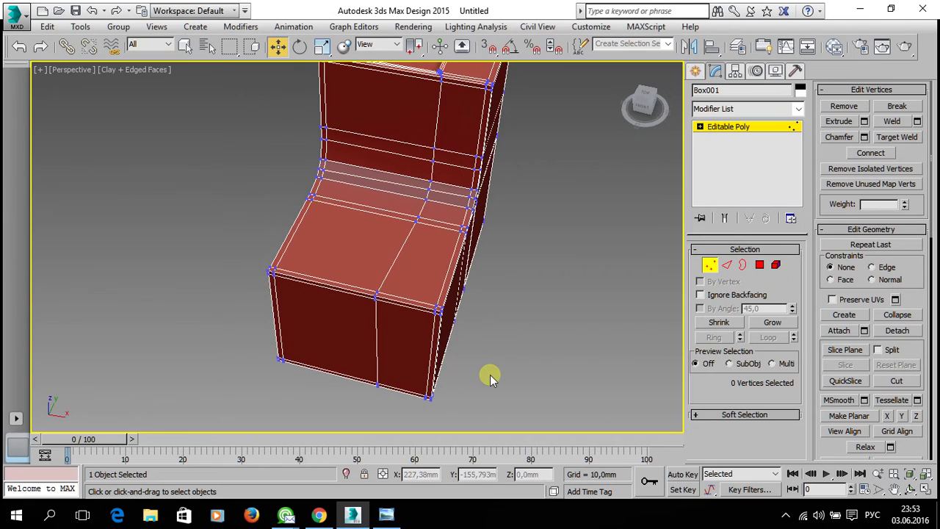
pyautogui.hotkey('alt', 'w')
pyautogui.middleClick(229, 179)
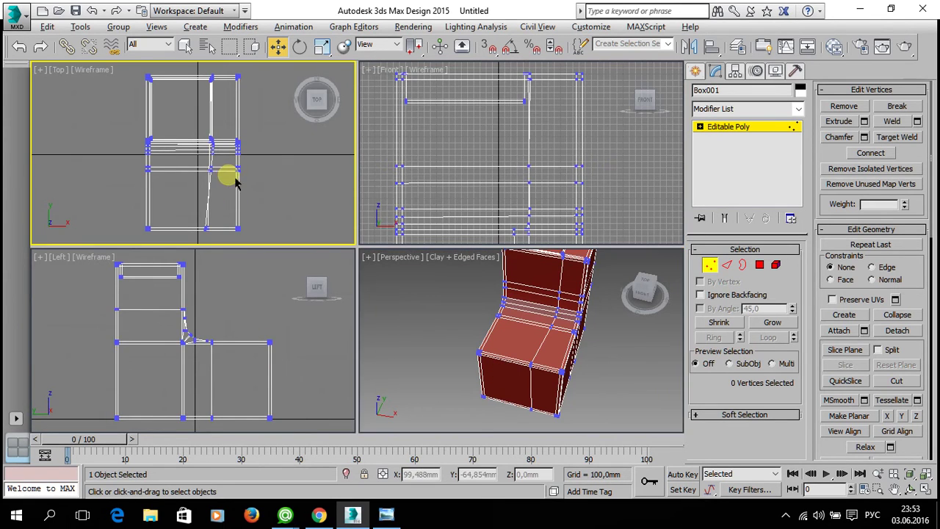
pyautogui.hotkey('alt', 'w')
pyautogui.scroll(3, 346, 298)
pyautogui.scroll(3, 376, 325)
pyautogui.moveTo(346, 360); pyautogui.dragTo(326, 321)
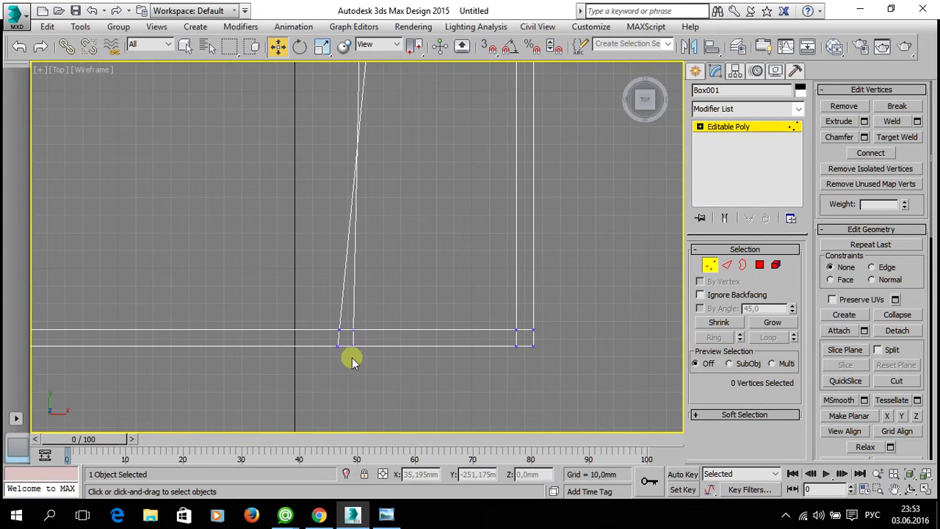
pyautogui.moveTo(399, 354); pyautogui.dragTo(426, 348)
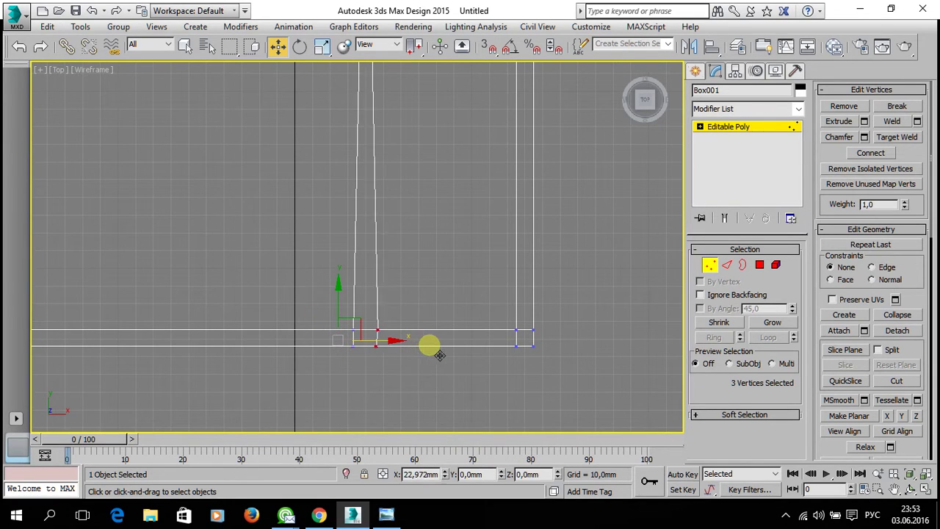
# Step: Slide the remaining misaligned cut vertices right along X to line up with the others
pyautogui.scroll(-2, 430, 323)
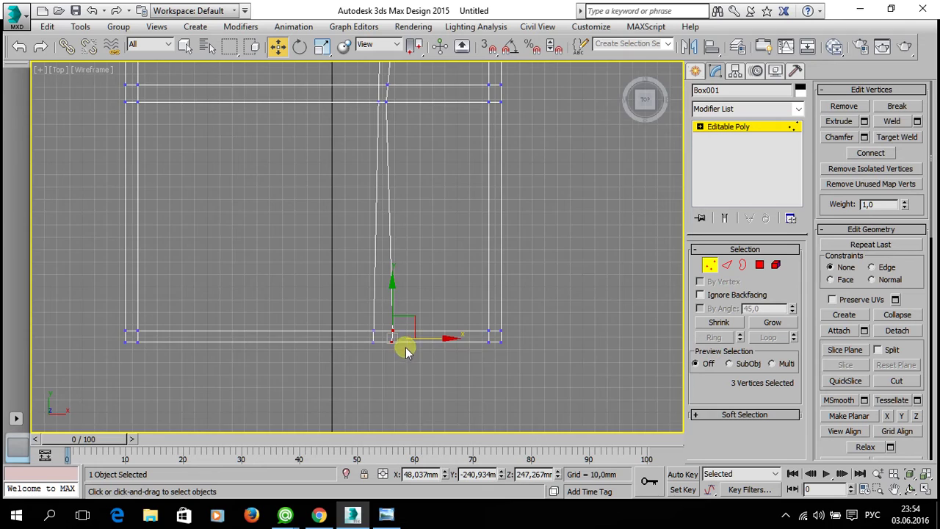
pyautogui.scroll(4, 410, 341)
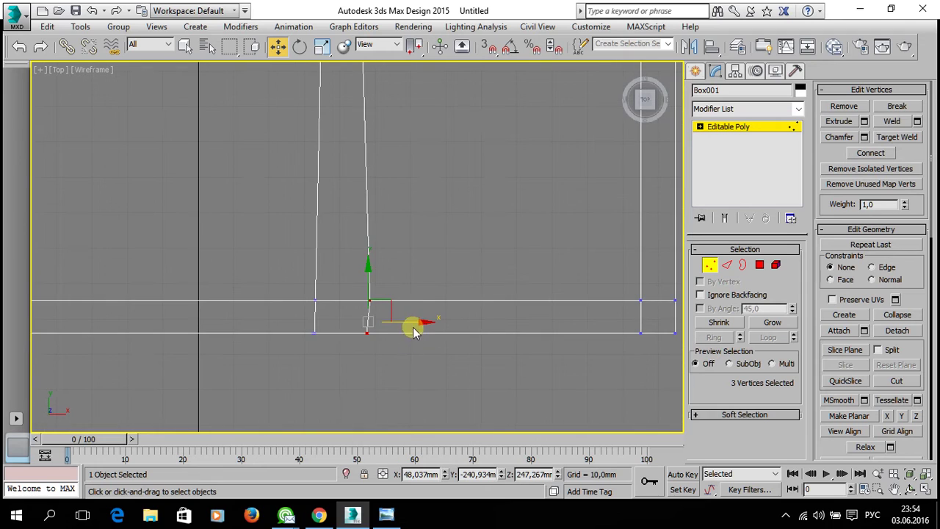
pyautogui.scroll(4, 388, 336)
pyautogui.click(374, 327)
pyautogui.moveTo(375, 327); pyautogui.dragTo(423, 333)
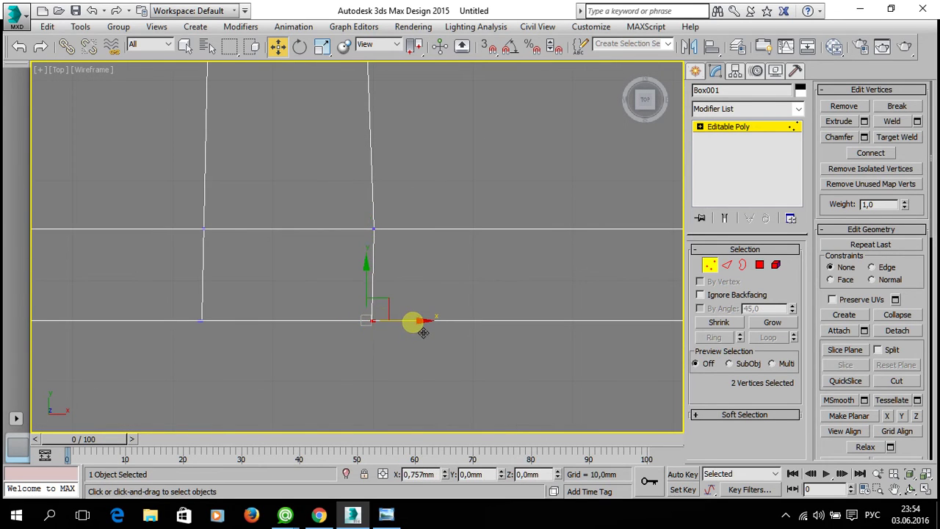
pyautogui.scroll(-1, 424, 332)
pyautogui.scroll(-4, 422, 323)
pyautogui.scroll(3, 474, 230)
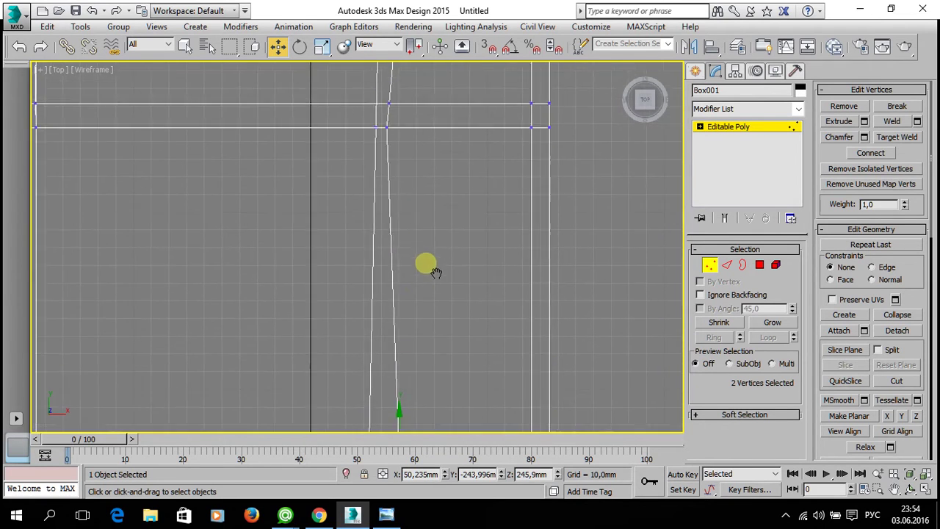
pyautogui.scroll(1, 430, 218)
pyautogui.moveTo(373, 163); pyautogui.dragTo(376, 157)
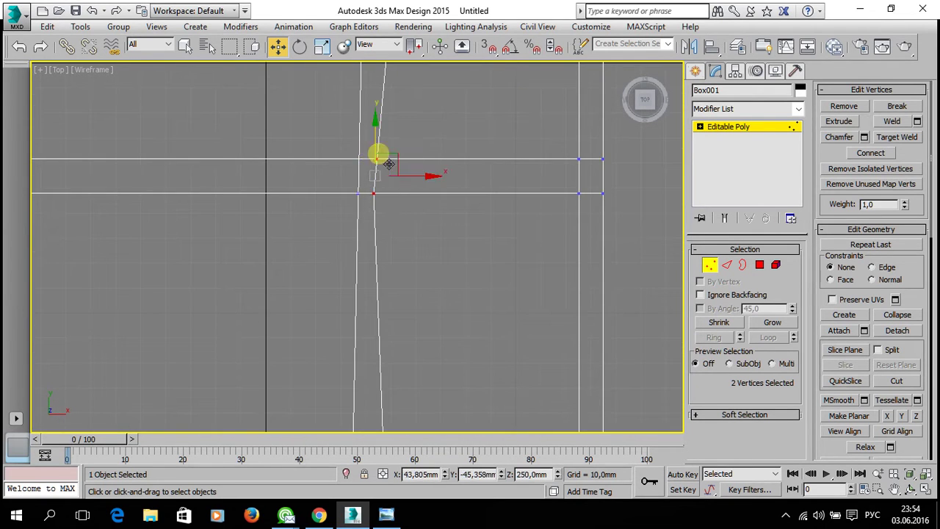
pyautogui.moveTo(421, 178)
pyautogui.mouseDown()
pyautogui.moveTo(441, 183)
pyautogui.moveTo(380, 147)
pyautogui.mouseUp()
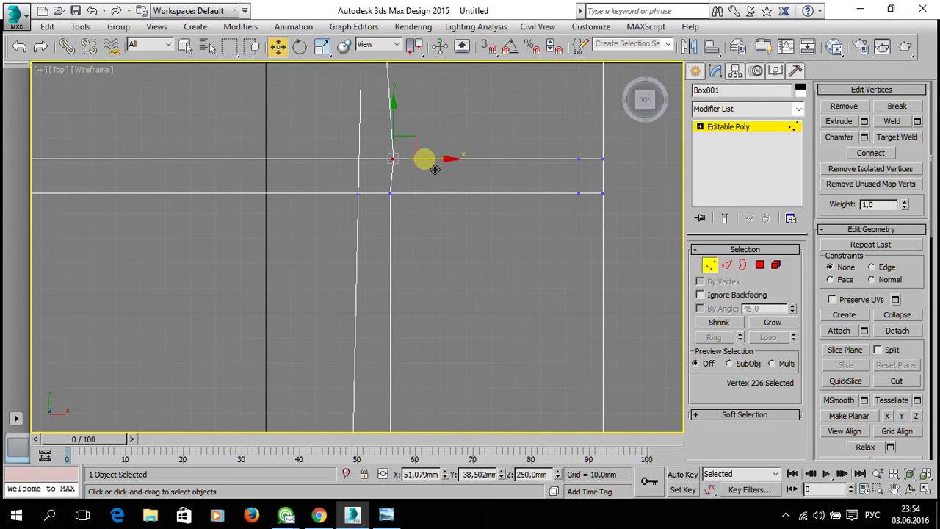
pyautogui.click(447, 216)
# Step: Nudge vertex 204 right so the middle of the cut line runs straight
pyautogui.scroll(-4, 450, 216)
pyautogui.moveTo(460, 164); pyautogui.dragTo(464, 210, button='middle')
pyautogui.scroll(3, 448, 205)
pyautogui.scroll(3, 422, 221)
pyautogui.scroll(3, 406, 234)
pyautogui.click(391, 215)
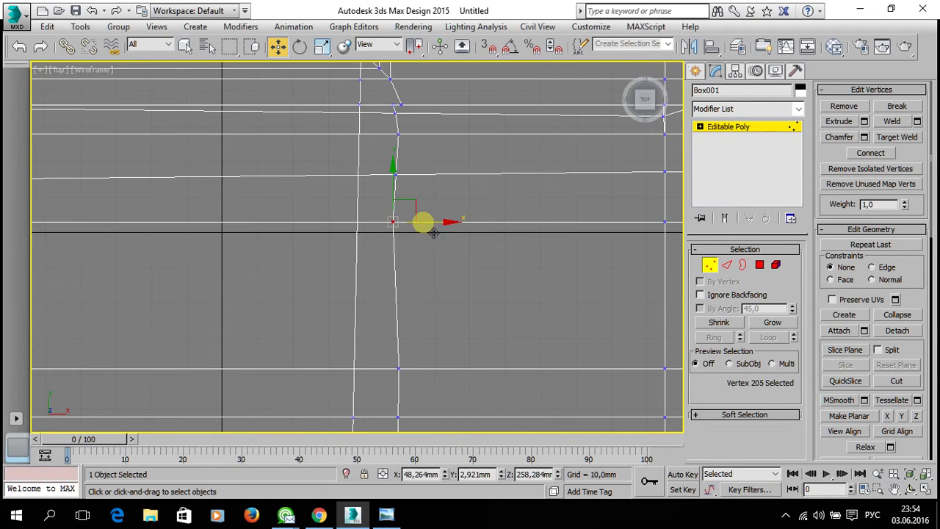
pyautogui.click(457, 171)
pyautogui.moveTo(440, 182); pyautogui.dragTo(431, 248, button='middle')
pyautogui.click(386, 243)
pyautogui.moveTo(420, 252); pyautogui.dragTo(430, 251)
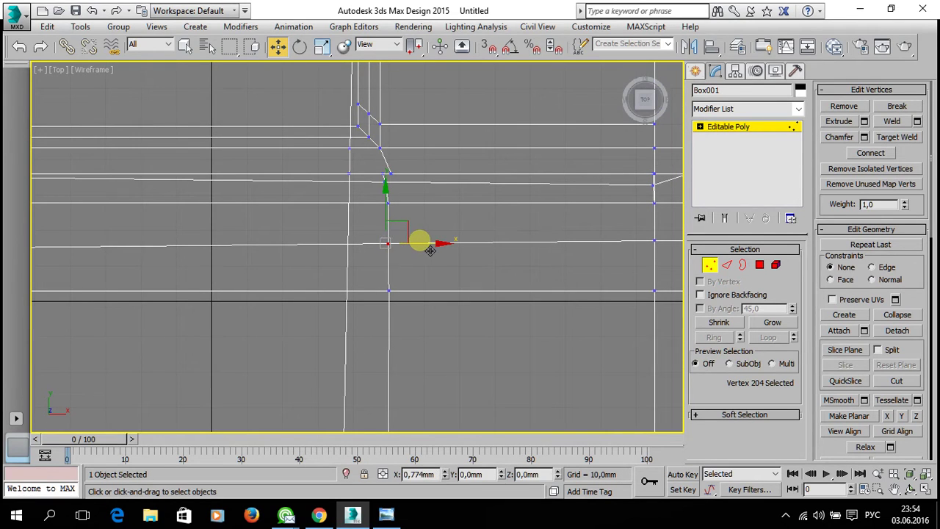
pyautogui.click(468, 227)
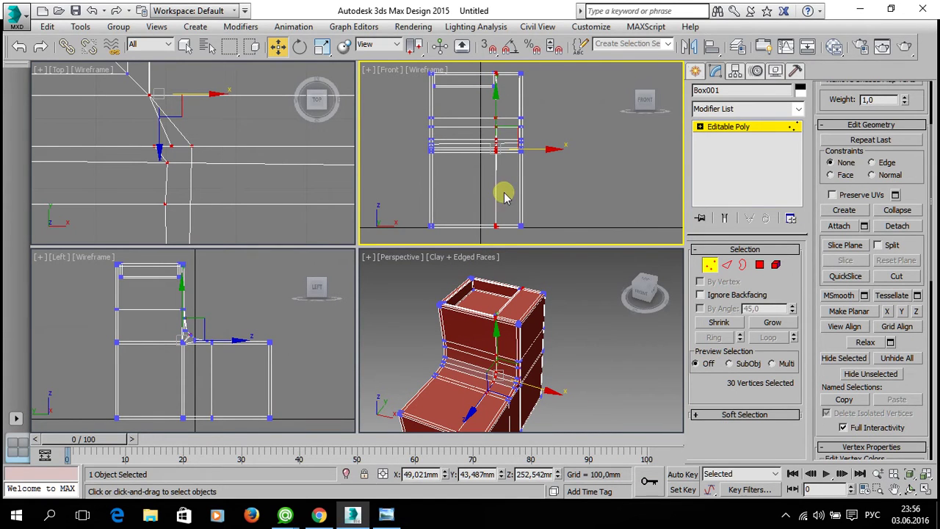
# Step: Maximize the Perspective view and enable NURMS Subdivision with 3 iterations on Box001
pyautogui.hotkey('alt', 'w')
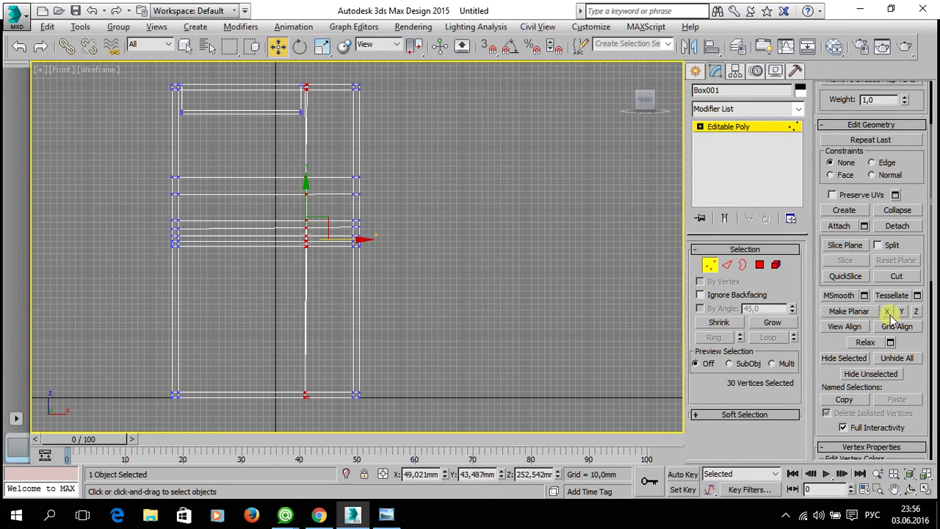
pyautogui.hotkey('alt', 'w')
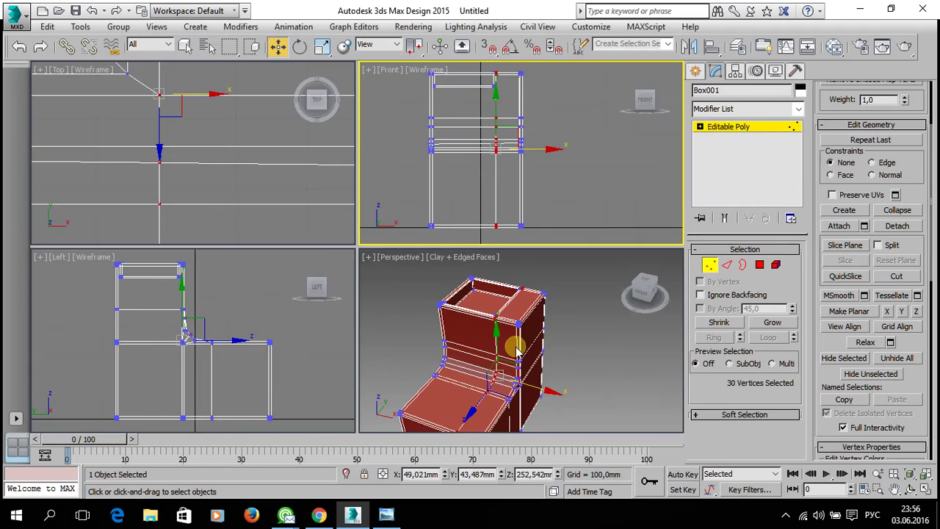
pyautogui.hotkey('alt', 'w')
pyautogui.moveTo(367, 242)
pyautogui.mouseDown(button='middle')
pyautogui.moveTo(321, 311)
pyautogui.moveTo(327, 130)
pyautogui.moveTo(319, 56)
pyautogui.moveTo(305, 185)
pyautogui.mouseUp(button='middle')
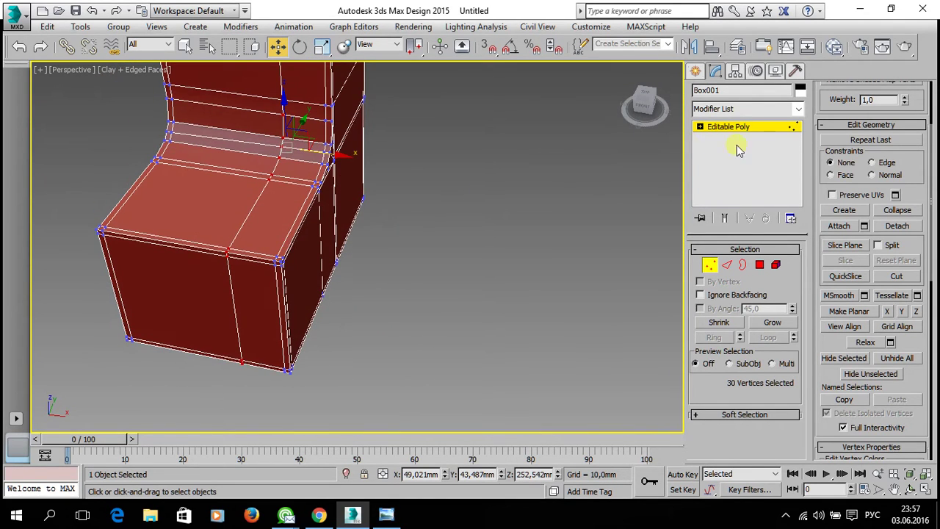
pyautogui.moveTo(927, 386); pyautogui.dragTo(883, 74)
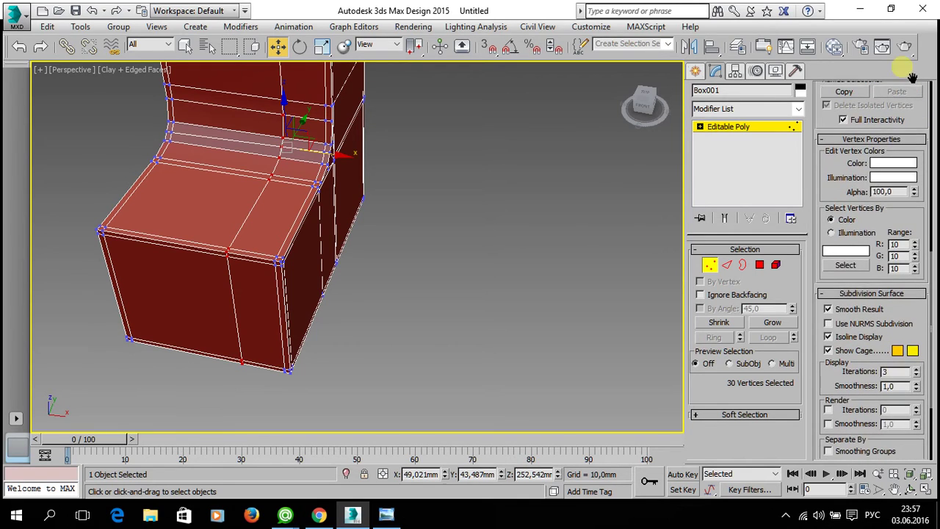
pyautogui.click(392, 310)
pyautogui.keyDown('alt'); pyautogui.moveTo(367, 300); pyautogui.dragTo(684, 182, button='middle'); pyautogui.keyUp('alt')
pyautogui.click(522, 216)
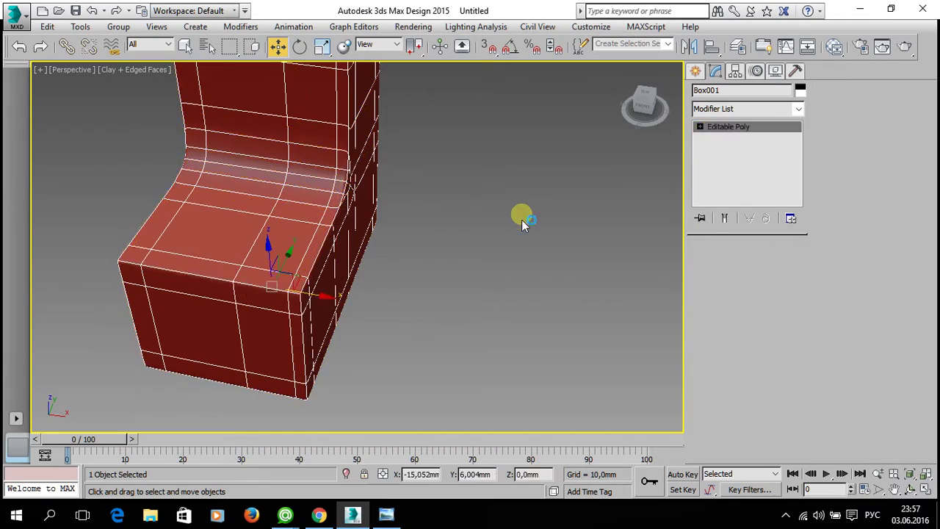
pyautogui.moveTo(283, 188)
pyautogui.keyDown('alt'); pyautogui.mouseDown(button='middle')
pyautogui.moveTo(376, 347)
pyautogui.moveTo(281, 239)
pyautogui.moveTo(304, 271)
pyautogui.moveTo(390, 247)
pyautogui.moveTo(463, 258)
pyautogui.moveTo(392, 166)
pyautogui.moveTo(412, 204)
pyautogui.moveTo(382, 262)
pyautogui.moveTo(378, 235)
pyautogui.moveTo(327, 260)
pyautogui.moveTo(287, 235)
pyautogui.moveTo(287, 215)
pyautogui.moveTo(380, 275)
pyautogui.moveTo(225, 281)
pyautogui.moveTo(199, 262)
pyautogui.mouseUp(button='middle'); pyautogui.keyUp('alt')
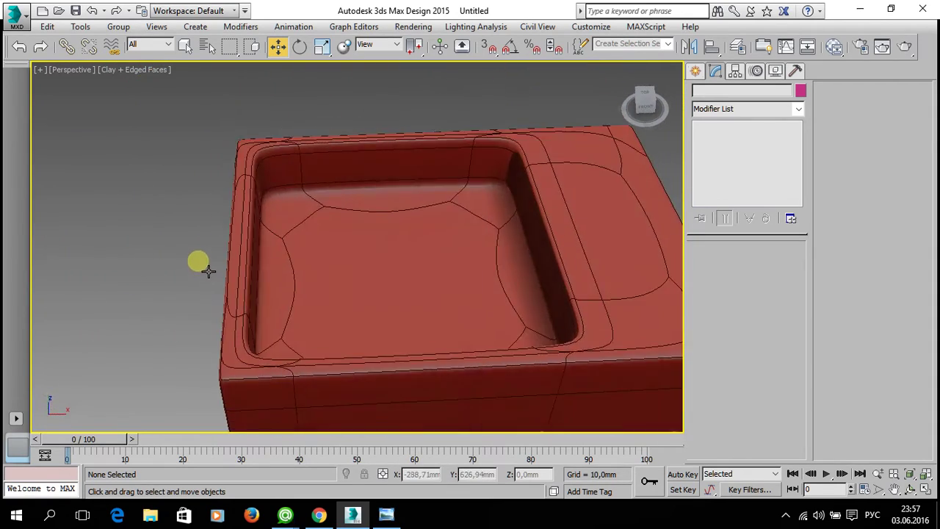
pyautogui.moveTo(369, 328)
pyautogui.keyDown('alt'); pyautogui.mouseDown(button='middle')
pyautogui.moveTo(331, 288)
pyautogui.moveTo(386, 264)
pyautogui.moveTo(441, 260)
pyautogui.moveTo(508, 294)
pyautogui.moveTo(602, 273)
pyautogui.moveTo(377, 265)
pyautogui.moveTo(415, 303)
pyautogui.moveTo(457, 216)
pyautogui.moveTo(453, 196)
pyautogui.mouseUp(button='middle'); pyautogui.keyUp('alt')
pyautogui.click(321, 199)
# Step: Frame the block in a full-size left view and turn off NURMS smoothing
pyautogui.hotkey('alt', 'w')
pyautogui.click(220, 346)
pyautogui.hotkey('alt', 'w')
pyautogui.moveTo(184, 306); pyautogui.dragTo(269, 341, button='middle')
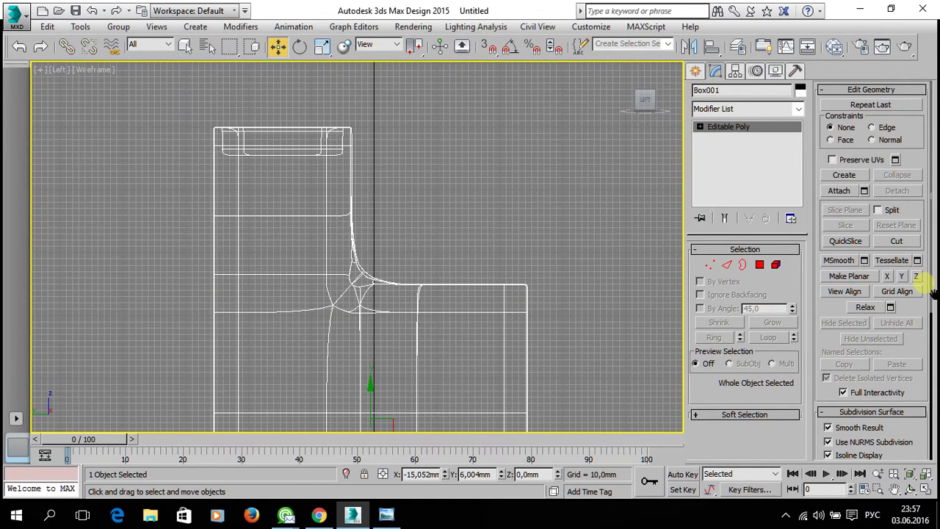
pyautogui.moveTo(927, 323); pyautogui.dragTo(926, 354)
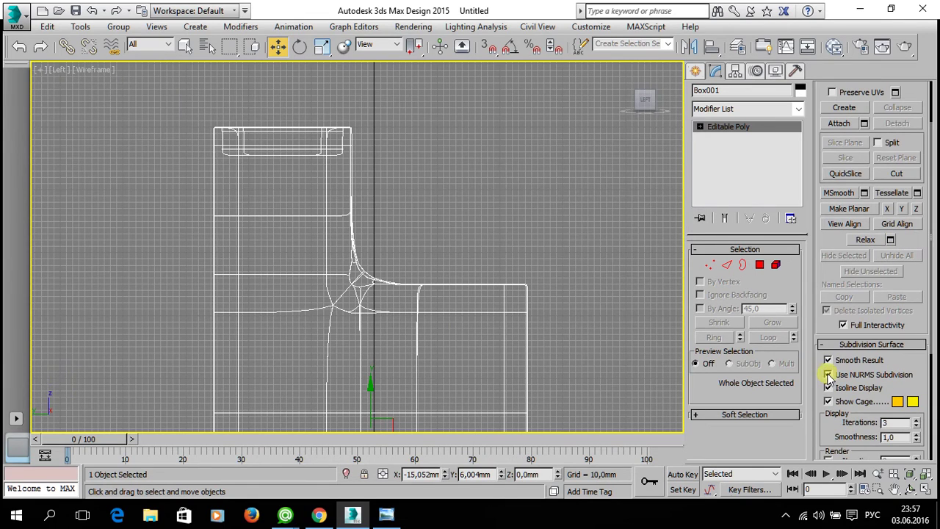
pyautogui.moveTo(362, 240); pyautogui.dragTo(384, 243, button='middle')
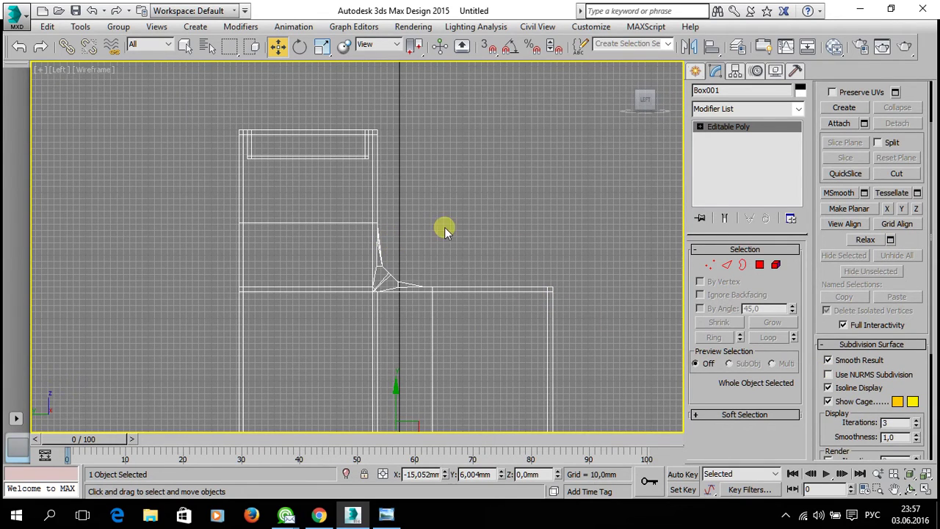
# Step: In Edge mode, select a horizontal edge at the step height of the upper block
pyautogui.click(726, 266)
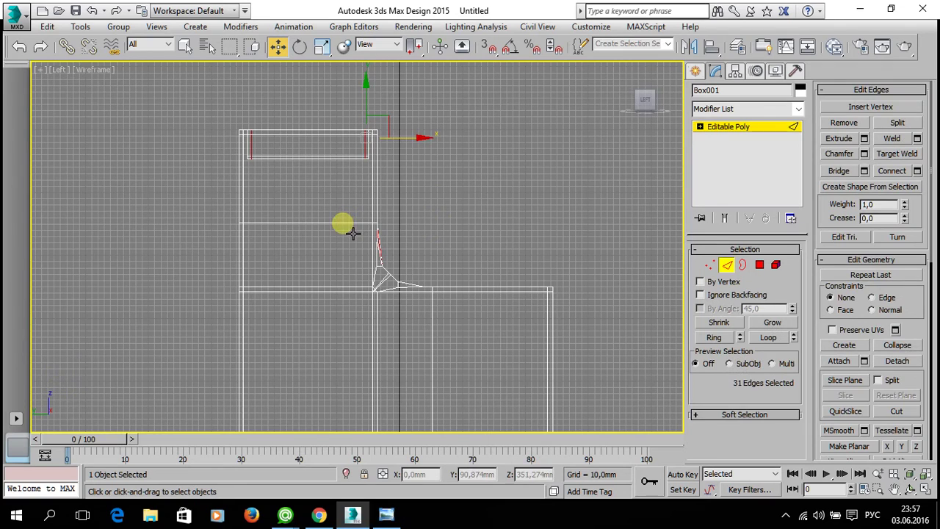
pyautogui.click(345, 223)
pyautogui.click(712, 337)
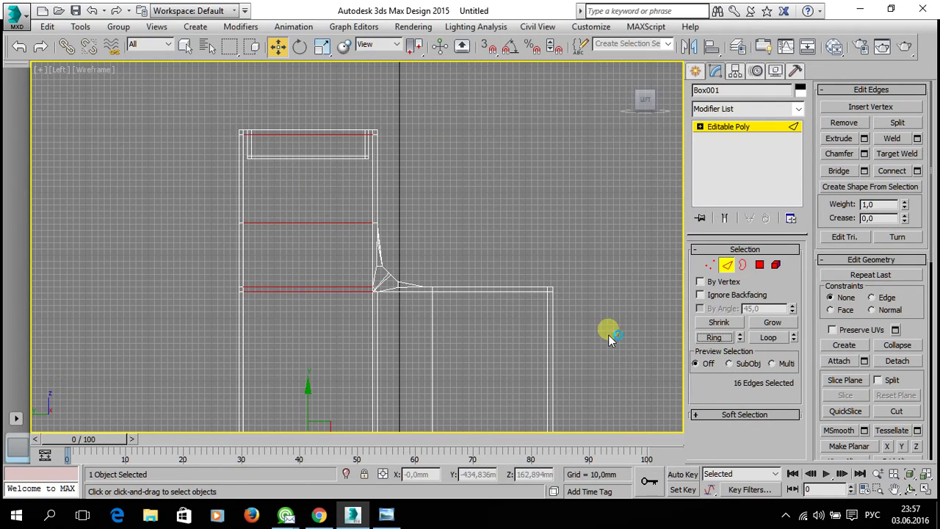
pyautogui.click(426, 243)
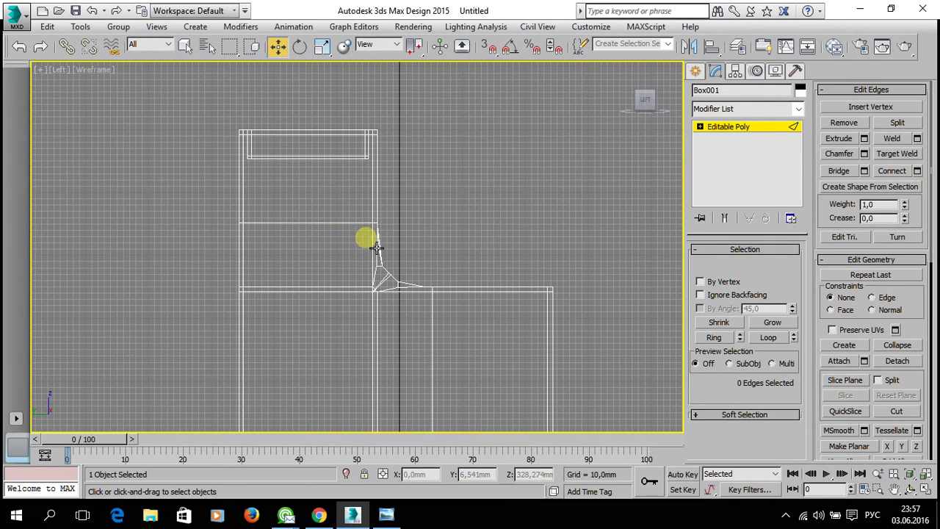
pyautogui.click(336, 223)
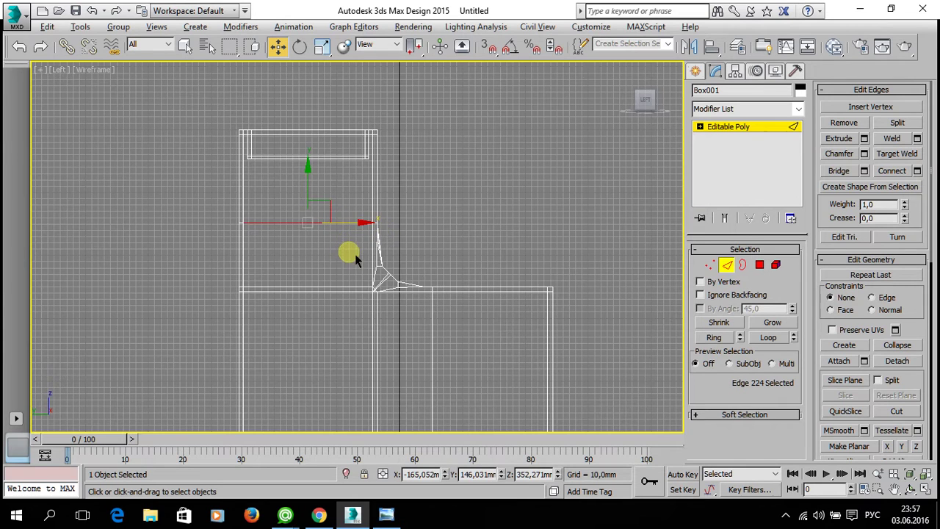
# Step: In the full-size Perspective view, start selecting horizontal edges around the upper block
pyautogui.hotkey('alt', 'w')
pyautogui.middleClick(455, 346)
pyautogui.hotkey('alt', 'w')
pyautogui.scroll(4, 330, 199)
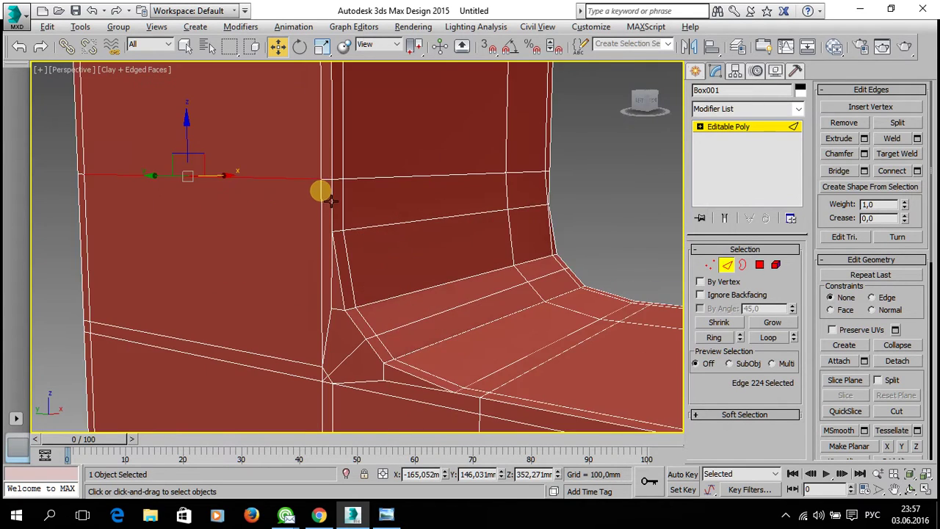
pyautogui.scroll(2, 331, 199)
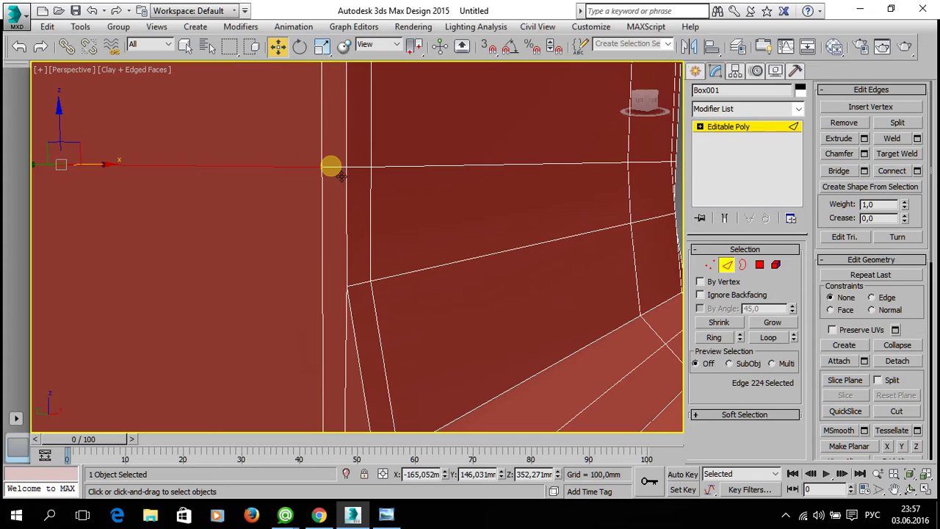
pyautogui.keyDown('ctrl'); pyautogui.click(371, 180); pyautogui.keyUp('ctrl')
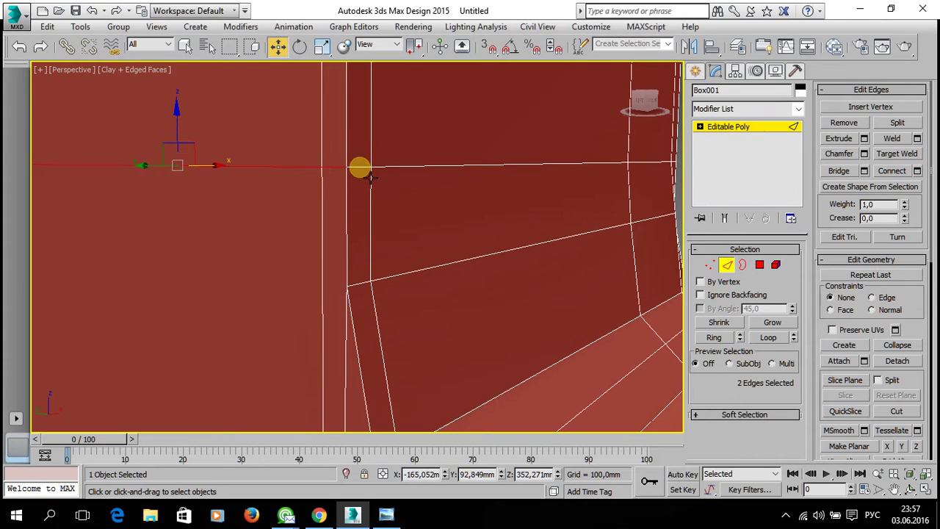
pyautogui.keyDown('ctrl'); pyautogui.click(362, 177); pyautogui.keyUp('ctrl')
pyautogui.keyDown('ctrl'); pyautogui.click(395, 170); pyautogui.keyUp('ctrl')
pyautogui.moveTo(522, 218); pyautogui.dragTo(208, 256, button='middle')
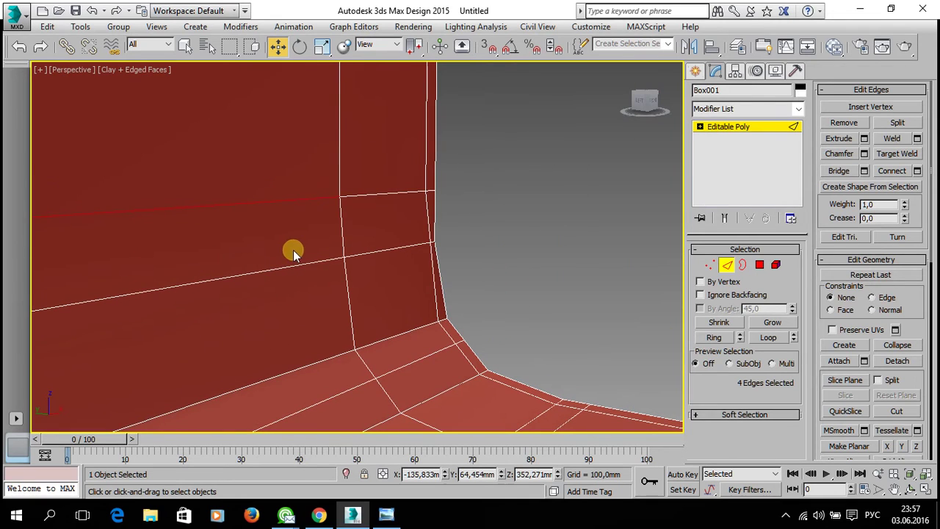
pyautogui.click(712, 338)
pyautogui.click(314, 210)
# Step: Add the wall and corner edge segments to the horizontal loop
pyautogui.keyDown('alt'); pyautogui.moveTo(524, 267); pyautogui.dragTo(395, 257, button='middle'); pyautogui.keyUp('alt')
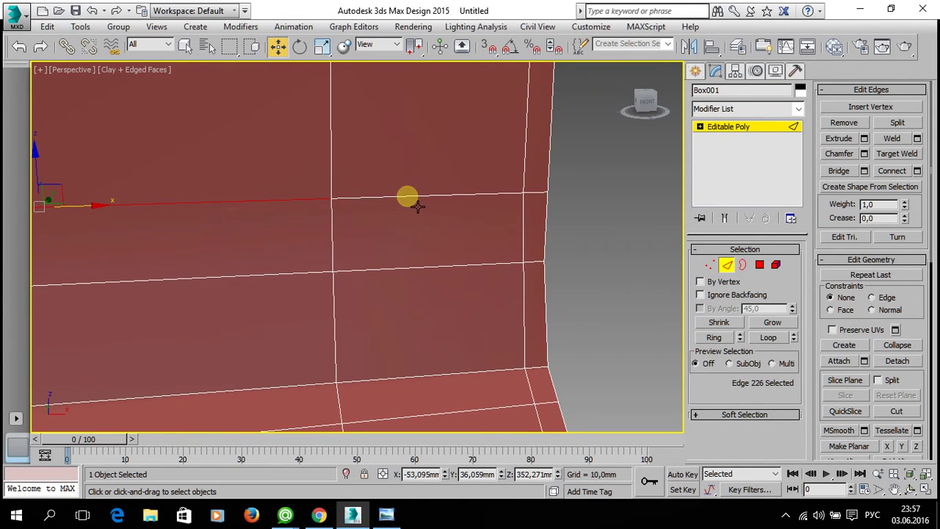
pyautogui.keyDown('ctrl'); pyautogui.click(416, 202); pyautogui.keyUp('ctrl')
pyautogui.keyDown('ctrl'); pyautogui.click(535, 195); pyautogui.keyUp('ctrl')
pyautogui.moveTo(535, 194)
pyautogui.keyDown('alt'); pyautogui.mouseDown(button='middle')
pyautogui.moveTo(521, 235)
pyautogui.moveTo(534, 239)
pyautogui.mouseUp(button='middle'); pyautogui.keyUp('alt')
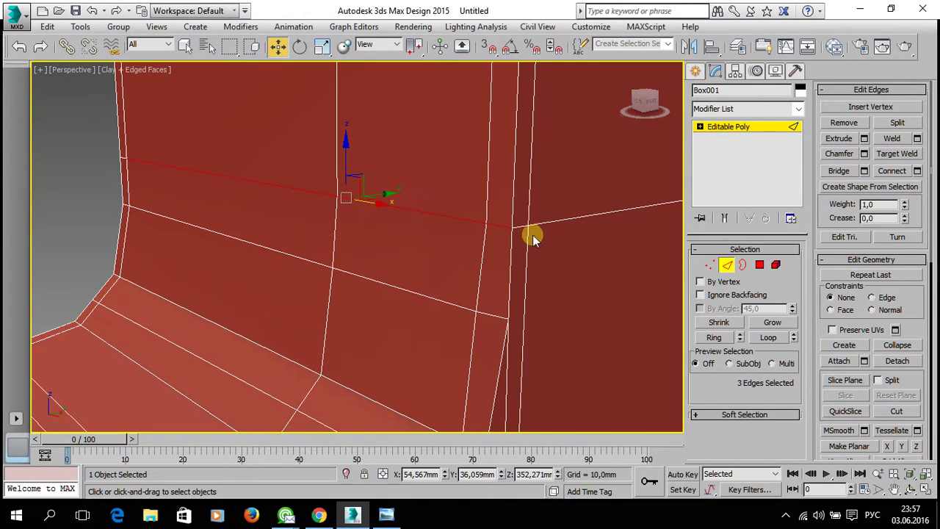
pyautogui.keyDown('ctrl'); pyautogui.click(526, 225); pyautogui.keyUp('ctrl')
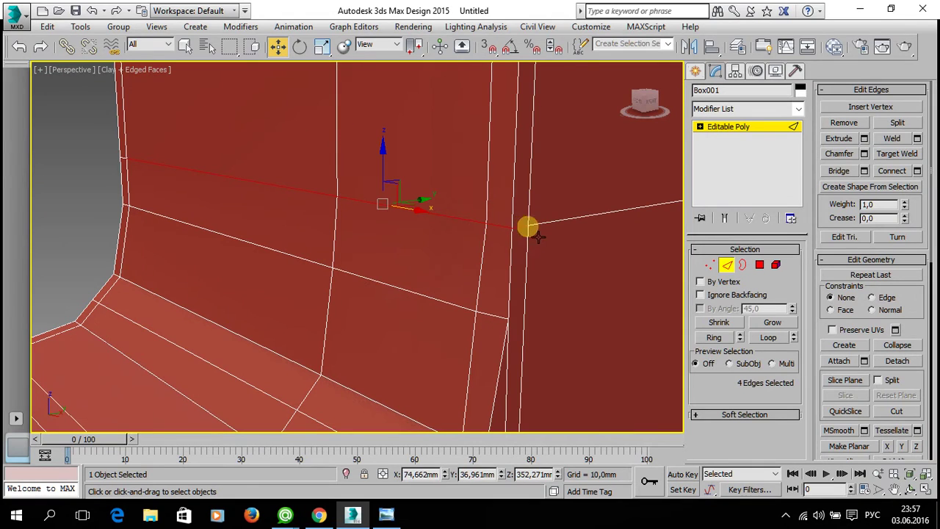
pyautogui.keyDown('ctrl'); pyautogui.click(548, 232); pyautogui.keyUp('ctrl')
pyautogui.scroll(-3, 565, 250)
pyautogui.scroll(-3, 370, 219)
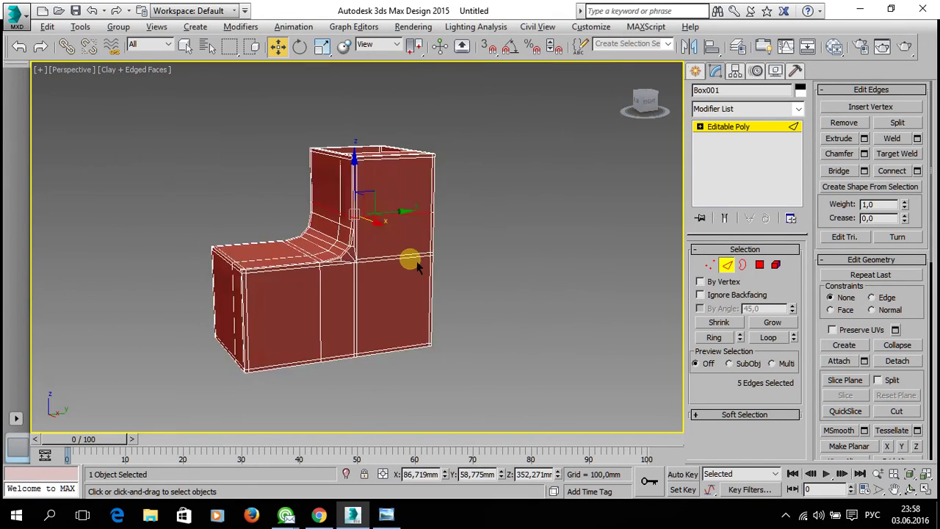
pyautogui.scroll(-1, 411, 260)
pyautogui.scroll(5, 425, 221)
pyautogui.keyDown('ctrl'); pyautogui.click(446, 199); pyautogui.keyUp('ctrl')
pyautogui.scroll(2, 389, 250)
pyautogui.scroll(2, 400, 246)
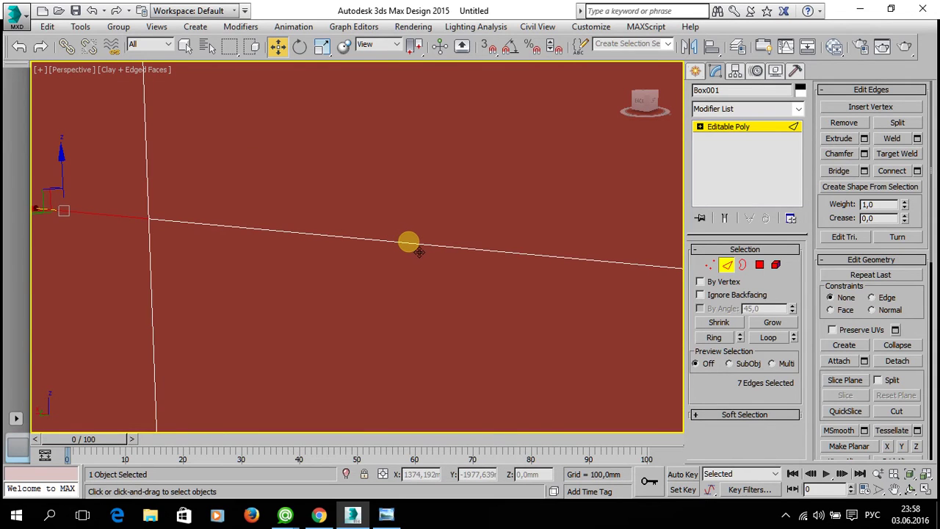
pyautogui.scroll(-2, 411, 246)
pyautogui.scroll(-2, 441, 253)
pyautogui.keyDown('ctrl'); pyautogui.click(456, 260); pyautogui.keyUp('ctrl')
pyautogui.scroll(2, 441, 253)
pyautogui.scroll(2, 426, 248)
pyautogui.scroll(-2, 412, 242)
# Step: Add the remaining horizontal segments to close the loop, then check the inner corner
pyautogui.keyDown('ctrl'); pyautogui.click(385, 193); pyautogui.keyUp('ctrl')
pyautogui.keyDown('ctrl'); pyautogui.click(415, 191); pyautogui.keyUp('ctrl')
pyautogui.keyDown('ctrl'); pyautogui.click(439, 188); pyautogui.keyUp('ctrl')
pyautogui.scroll(-2, 455, 227)
pyautogui.scroll(-2, 452, 227)
pyautogui.scroll(1, 470, 262)
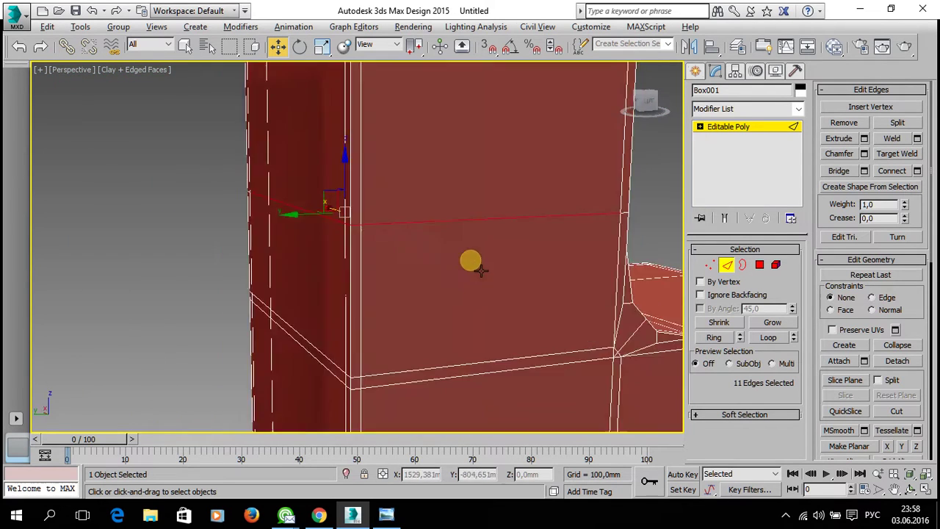
pyautogui.scroll(2, 395, 264)
pyautogui.scroll(1, 341, 246)
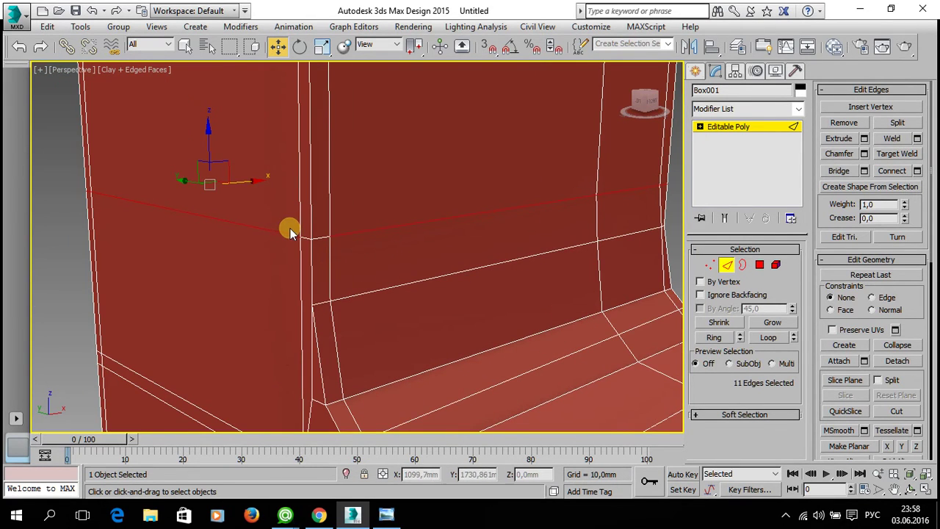
pyautogui.scroll(1, 334, 249)
pyautogui.keyDown('ctrl'); pyautogui.click(336, 253); pyautogui.keyUp('ctrl')
pyautogui.scroll(-1, 327, 253)
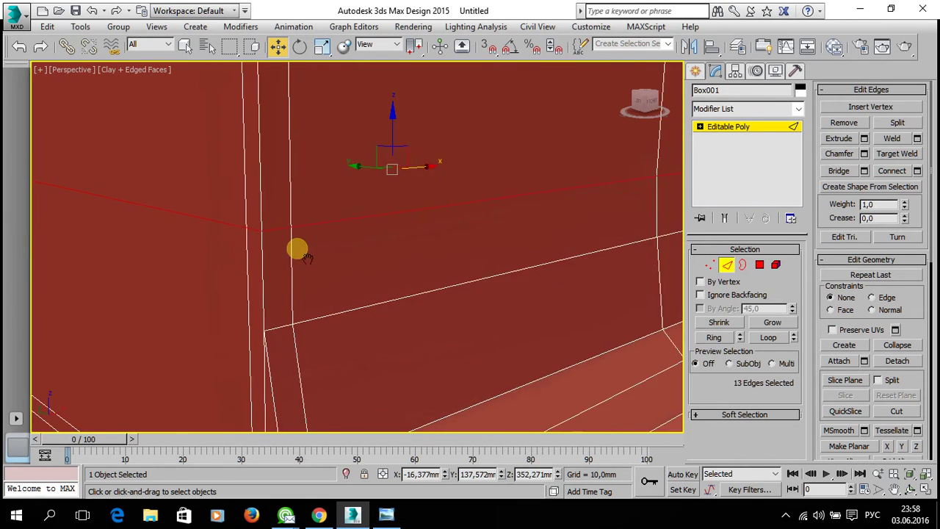
pyautogui.scroll(-3, 312, 257)
pyautogui.scroll(-1, 334, 279)
pyautogui.moveTo(337, 285)
pyautogui.keyDown('alt'); pyautogui.mouseDown(button='middle')
pyautogui.moveTo(399, 289)
pyautogui.moveTo(455, 269)
pyautogui.mouseUp(button='middle'); pyautogui.keyUp('alt')
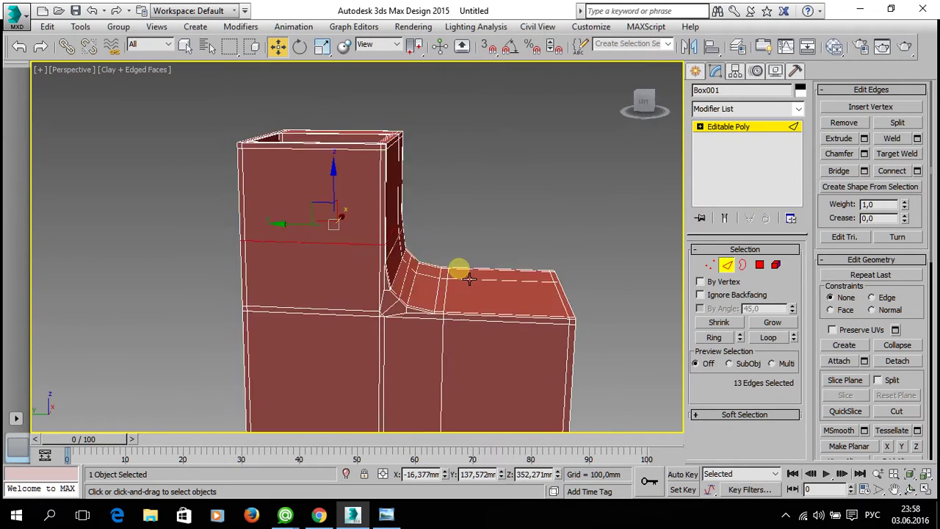
pyautogui.scroll(2, 332, 250)
pyautogui.scroll(2, 330, 252)
pyautogui.moveTo(362, 269)
pyautogui.keyDown('alt'); pyautogui.mouseDown(button='middle')
pyautogui.moveTo(369, 254)
pyautogui.moveTo(384, 269)
pyautogui.moveTo(382, 245)
pyautogui.mouseUp(button='middle'); pyautogui.keyUp('alt')
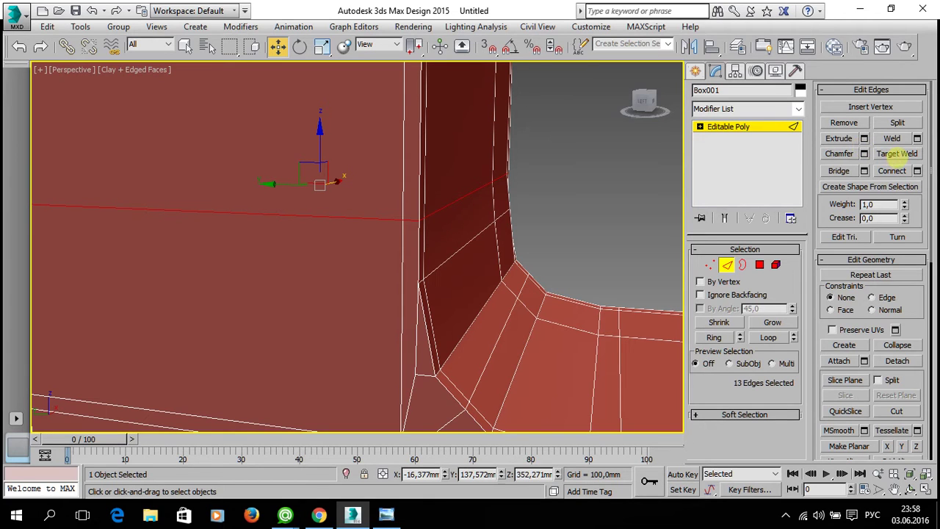
# Step: Try connecting the selected edge loop, then cancel the connection
pyautogui.click(917, 171)
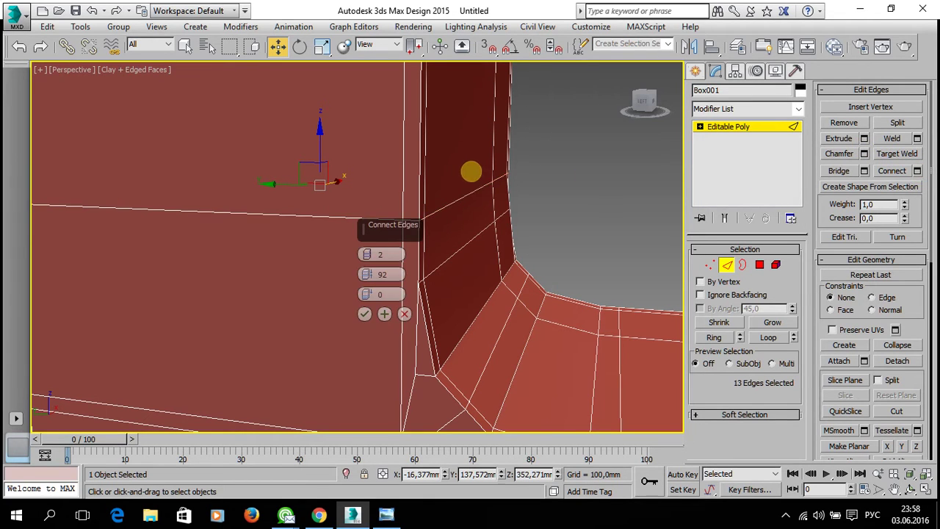
pyautogui.scroll(-3, 481, 191)
pyautogui.keyDown('alt'); pyautogui.moveTo(534, 213); pyautogui.dragTo(480, 258, button='middle'); pyautogui.keyUp('alt')
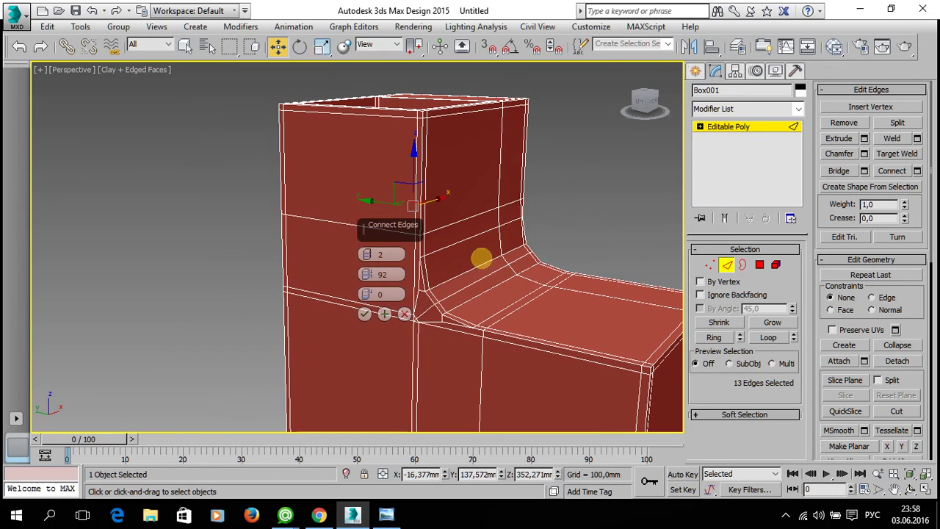
pyautogui.click(403, 314)
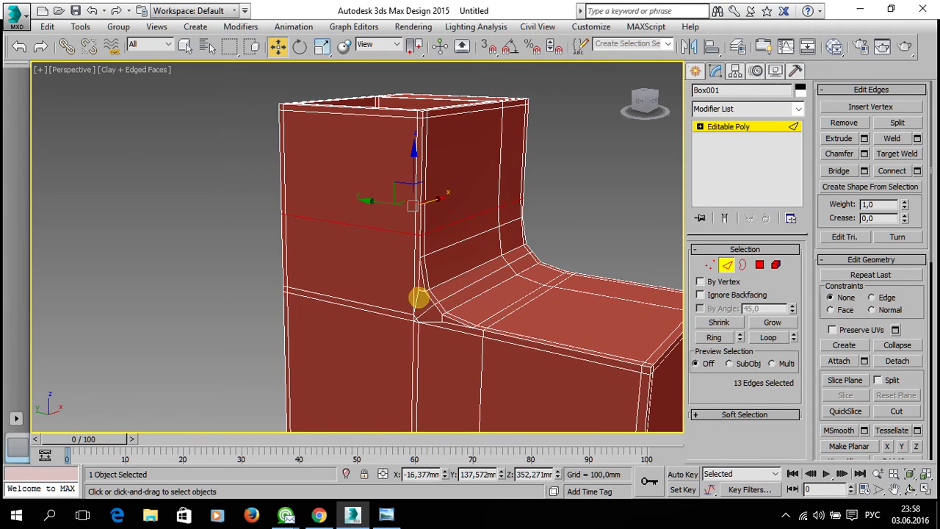
pyautogui.keyDown('alt'); pyautogui.moveTo(429, 293); pyautogui.dragTo(432, 285, button='middle'); pyautogui.keyUp('alt')
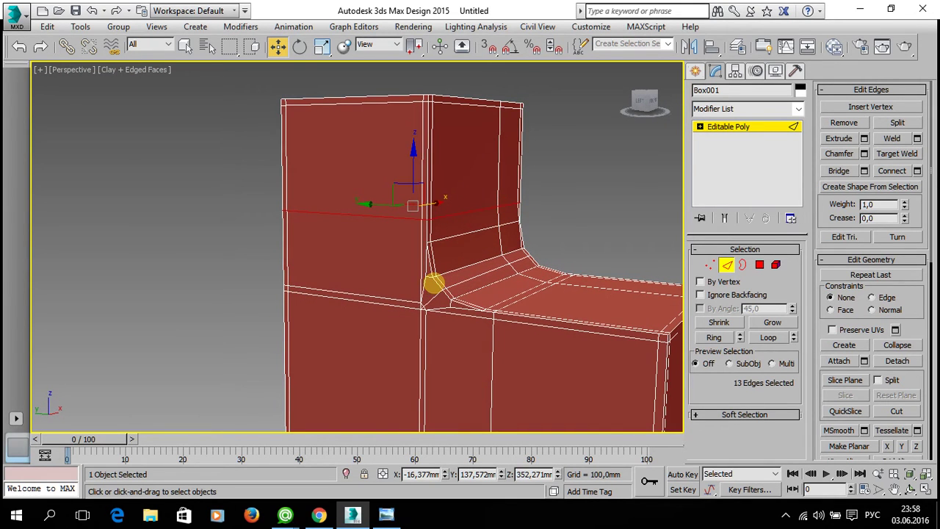
# Step: Chamfer the edge loop with 1 segment at a narrow 2,401mm width
pyautogui.click(863, 154)
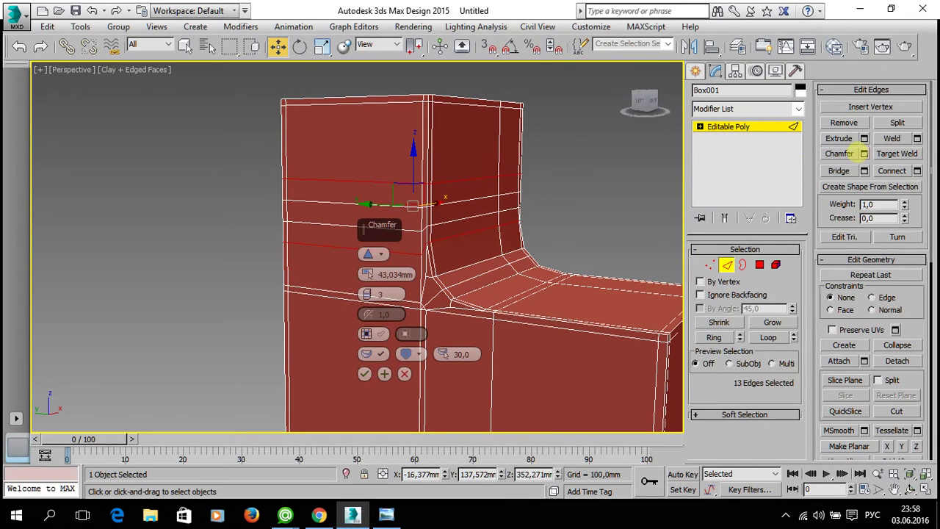
pyautogui.click(366, 297)
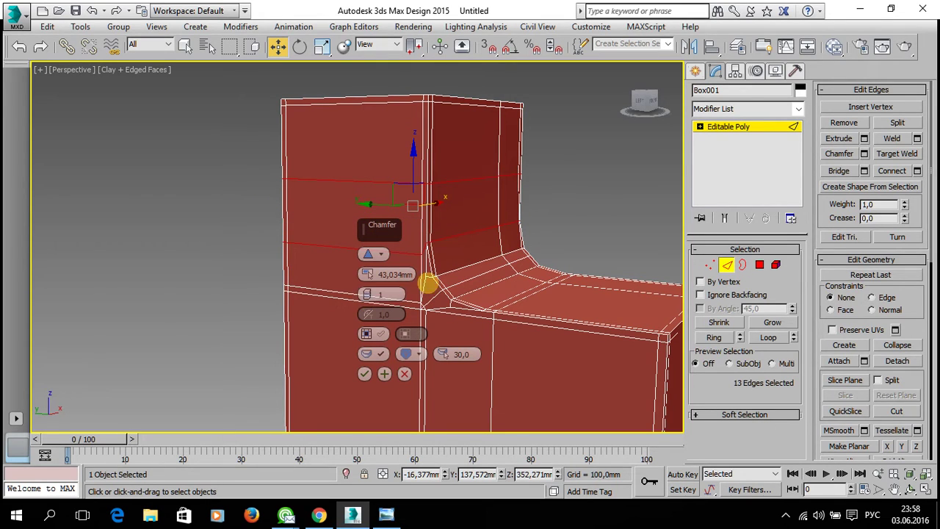
pyautogui.keyDown('alt'); pyautogui.moveTo(470, 283); pyautogui.dragTo(526, 282, button='middle'); pyautogui.keyUp('alt')
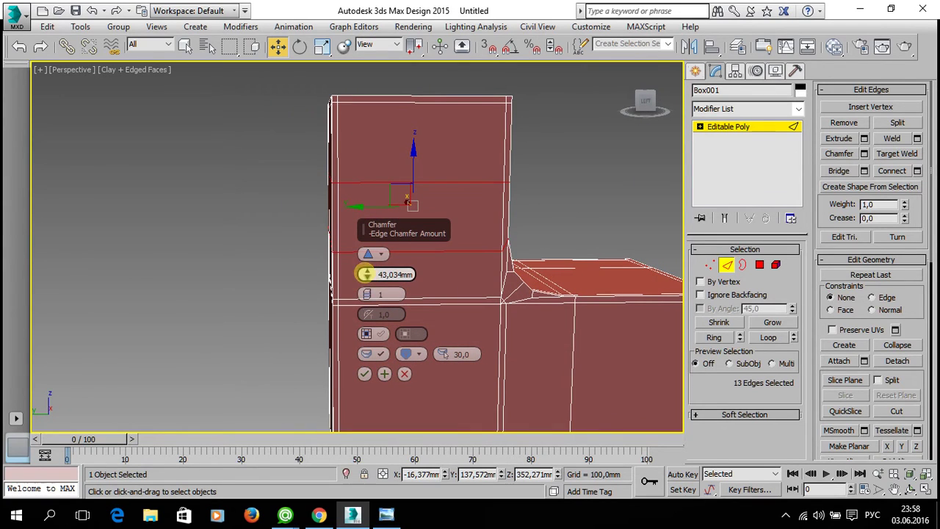
pyautogui.moveTo(365, 274)
pyautogui.mouseDown()
pyautogui.moveTo(331, 399)
pyautogui.moveTo(336, 425)
pyautogui.mouseUp()
pyautogui.click(364, 375)
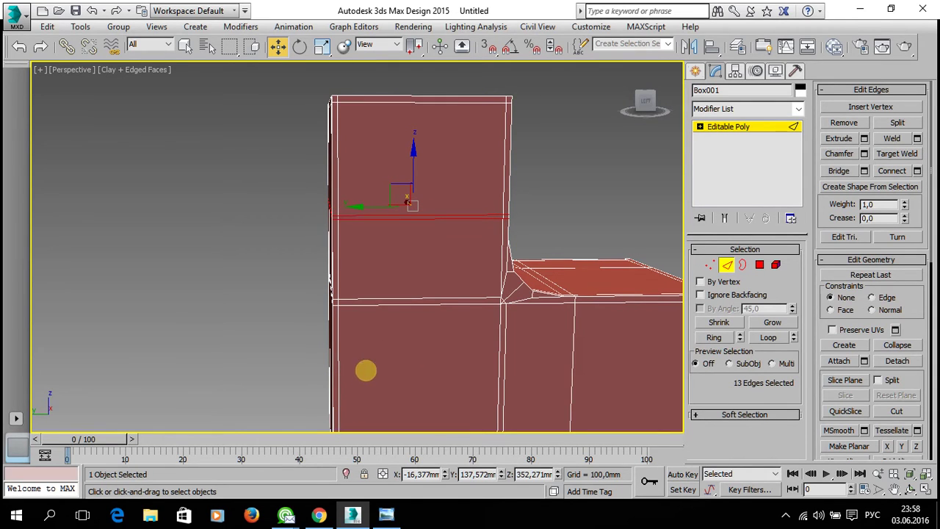
pyautogui.keyDown('alt'); pyautogui.moveTo(365, 369); pyautogui.dragTo(390, 300, button='middle'); pyautogui.keyUp('alt')
# Step: In Polygon mode, select the thin chamfer strip of faces around the upper block
pyautogui.click(760, 264)
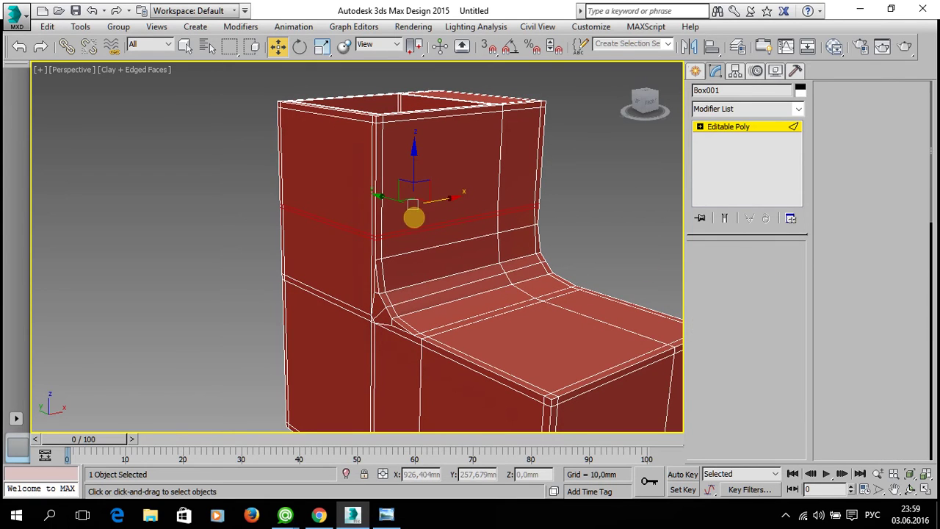
pyautogui.scroll(2, 415, 221)
pyautogui.scroll(2, 422, 243)
pyautogui.scroll(2, 418, 248)
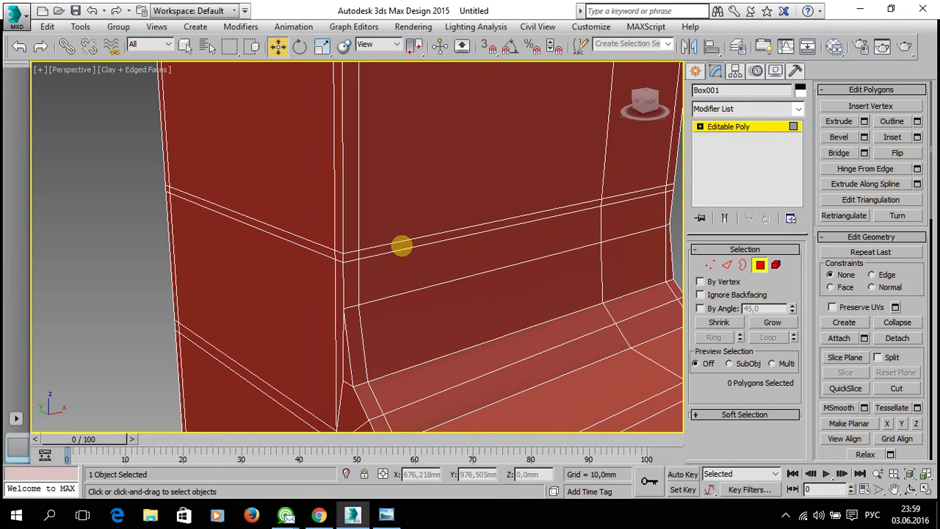
pyautogui.moveTo(386, 514)
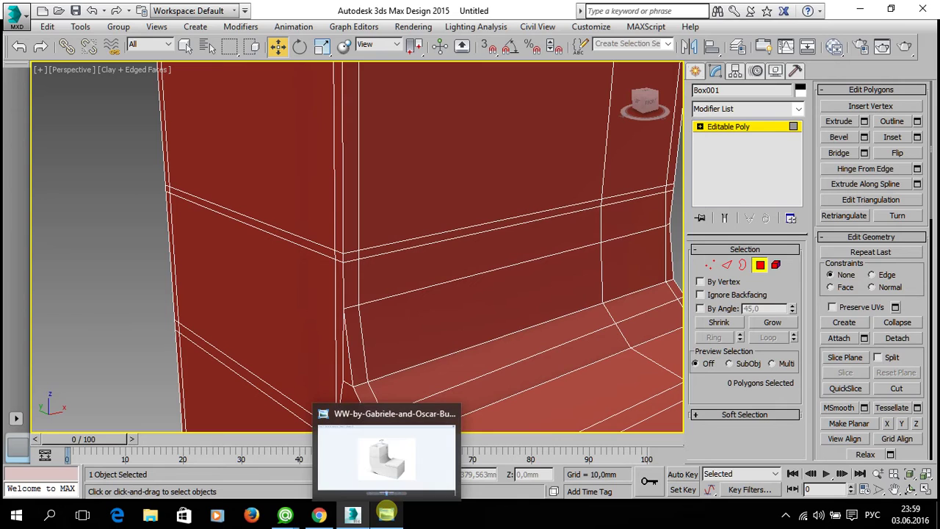
pyautogui.click(386, 452)
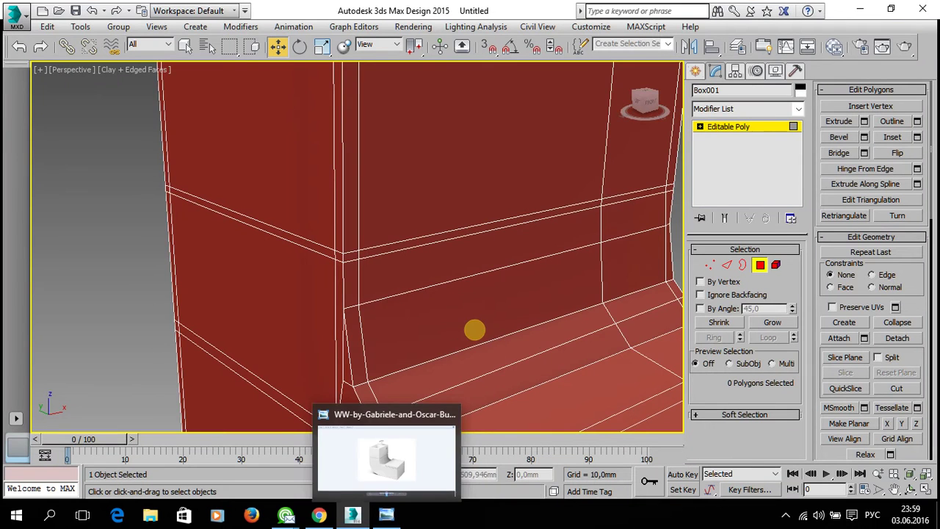
pyautogui.moveTo(474, 329)
pyautogui.keyDown('alt'); pyautogui.mouseDown(button='middle')
pyautogui.moveTo(470, 294)
pyautogui.moveTo(422, 245)
pyautogui.mouseUp(button='middle'); pyautogui.keyUp('alt')
pyautogui.click(402, 232)
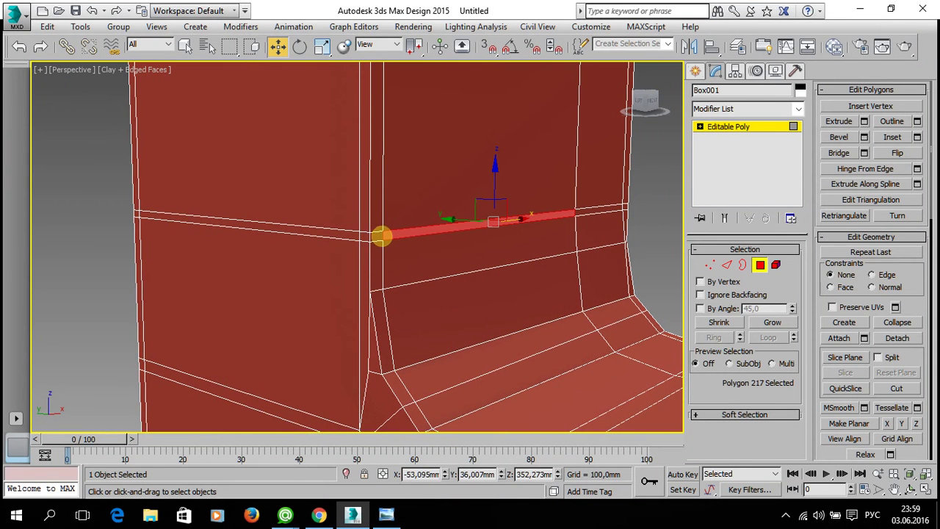
pyautogui.keyDown('ctrl'); pyautogui.click(363, 235); pyautogui.keyUp('ctrl')
pyautogui.keyDown('shift'); pyautogui.click(360, 236); pyautogui.keyUp('shift')
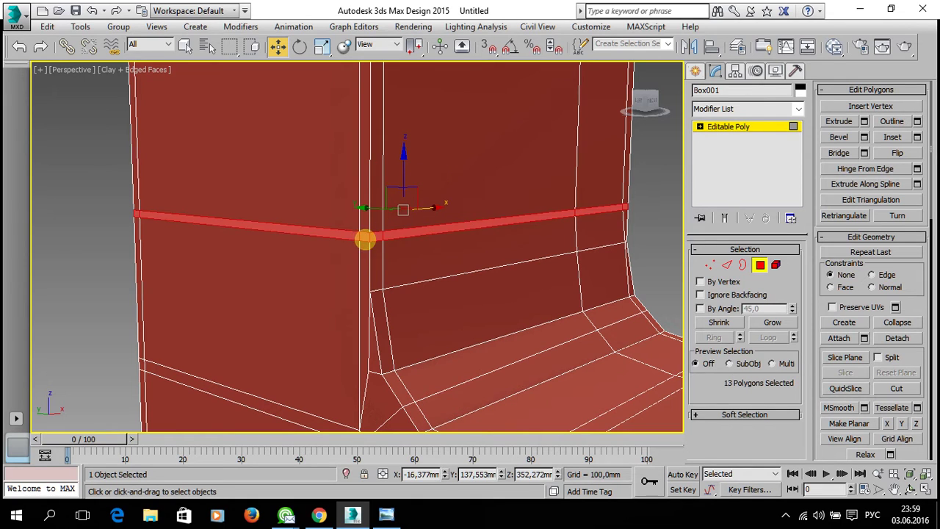
# Step: Extrude the strip inward along Local Normal by -1,331mm, applying it twice
pyautogui.click(863, 121)
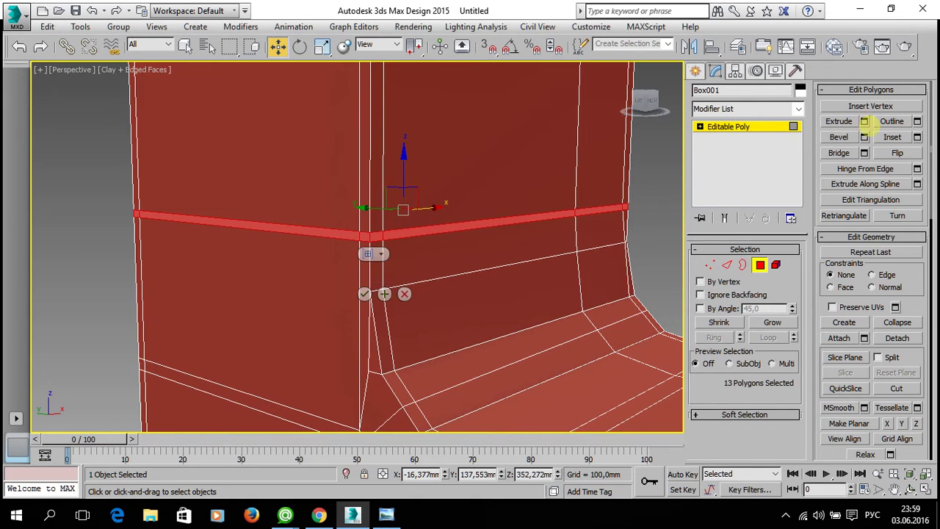
pyautogui.click(371, 253)
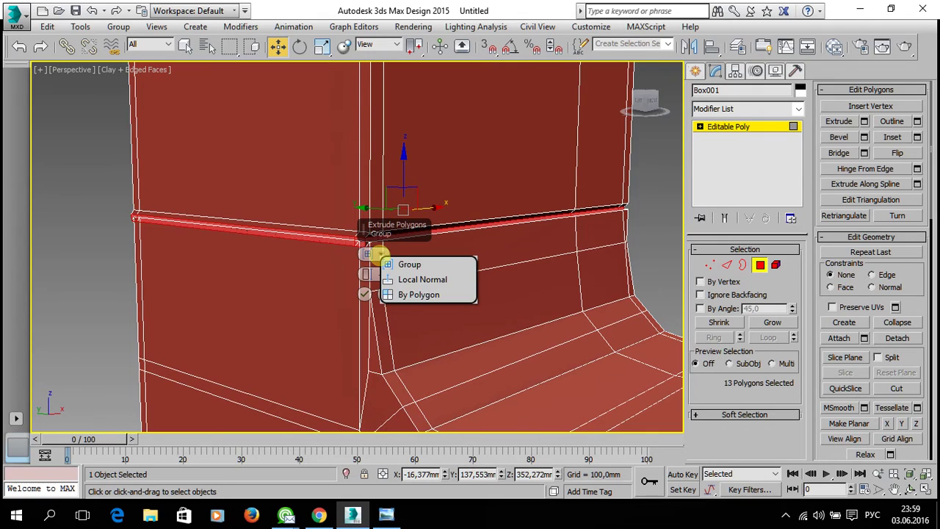
pyautogui.click(413, 276)
pyautogui.moveTo(492, 284)
pyautogui.keyDown('alt'); pyautogui.mouseDown(button='middle')
pyautogui.moveTo(506, 275)
pyautogui.moveTo(462, 277)
pyautogui.moveTo(443, 292)
pyautogui.mouseUp(button='middle'); pyautogui.keyUp('alt')
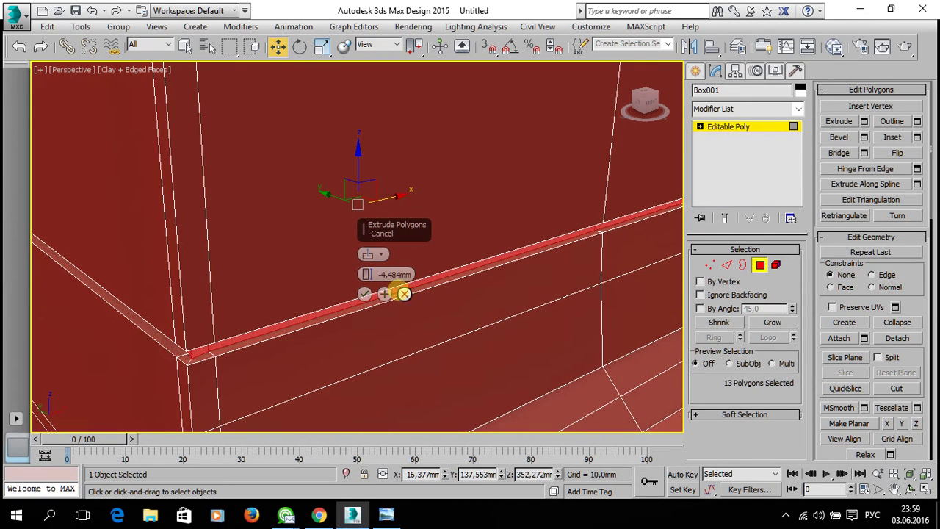
pyautogui.moveTo(366, 274); pyautogui.dragTo(368, 254)
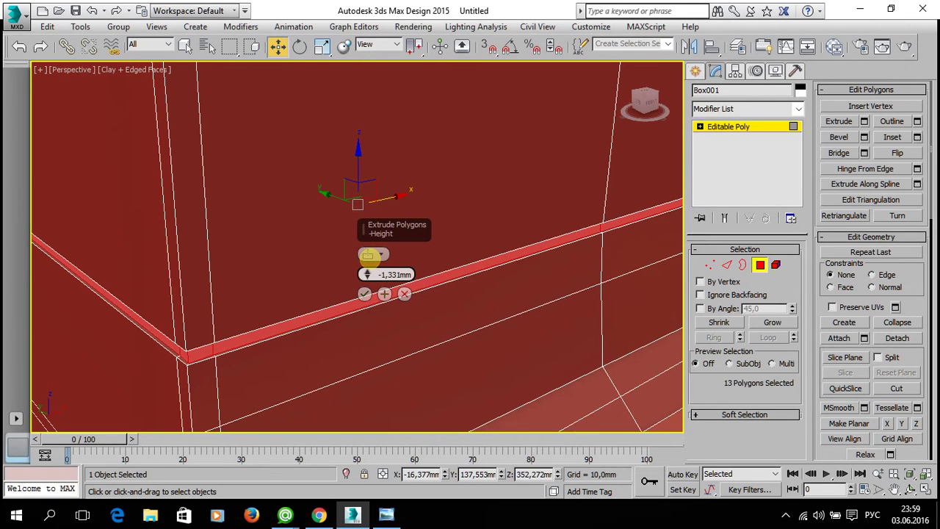
pyautogui.click(364, 294)
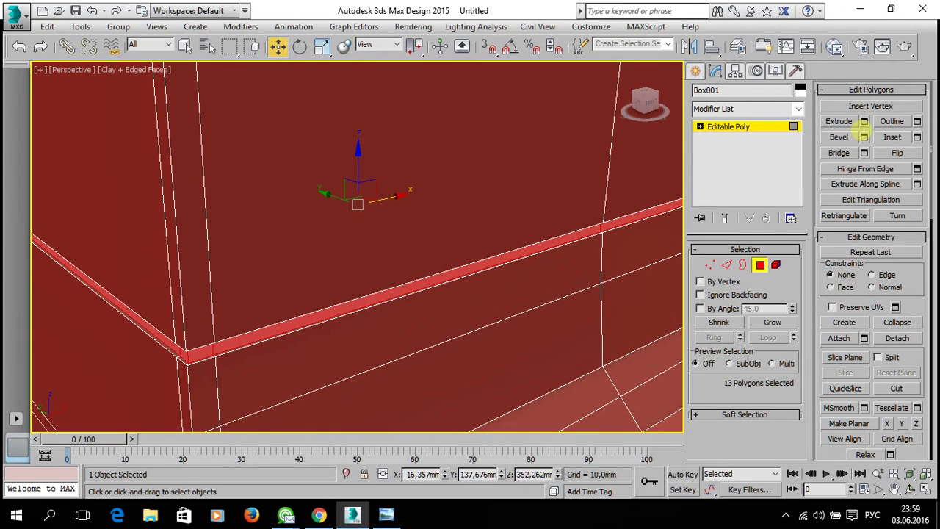
pyautogui.click(865, 121)
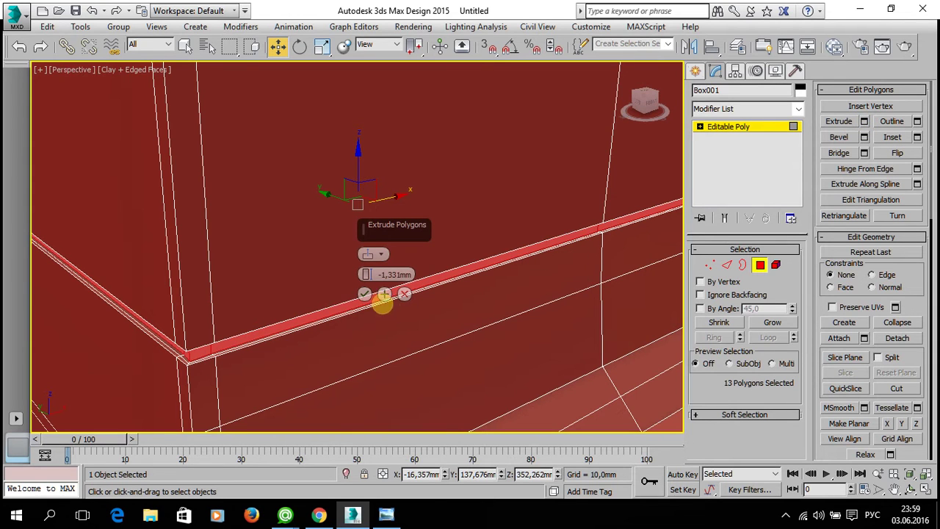
pyautogui.click(364, 294)
pyautogui.moveTo(467, 303)
pyautogui.keyDown('alt'); pyautogui.mouseDown(button='middle')
pyautogui.moveTo(449, 266)
pyautogui.moveTo(453, 243)
pyautogui.mouseUp(button='middle'); pyautogui.keyUp('alt')
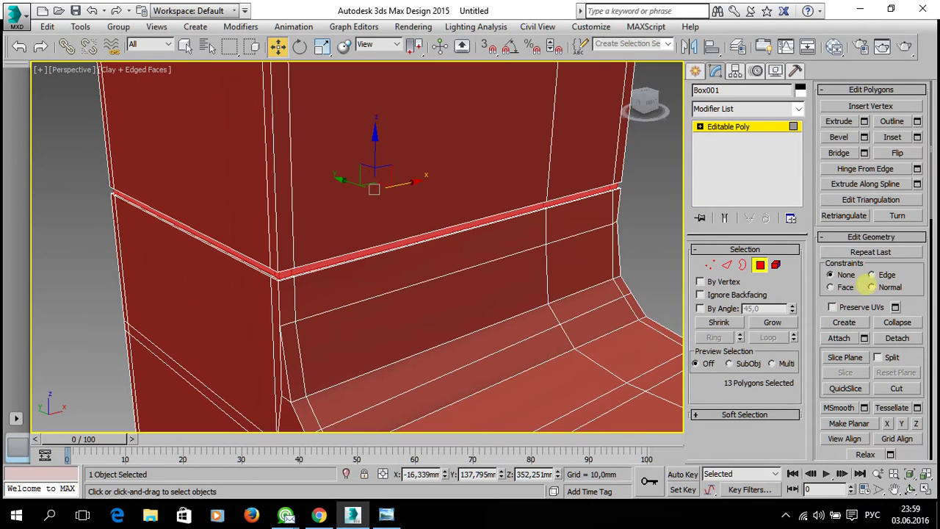
pyautogui.scroll(-1, 924, 282)
pyautogui.scroll(-4, 904, 294)
# Step: Leave Polygon level, reselect the box and inspect the groove
pyautogui.scroll(-1, 885, 305)
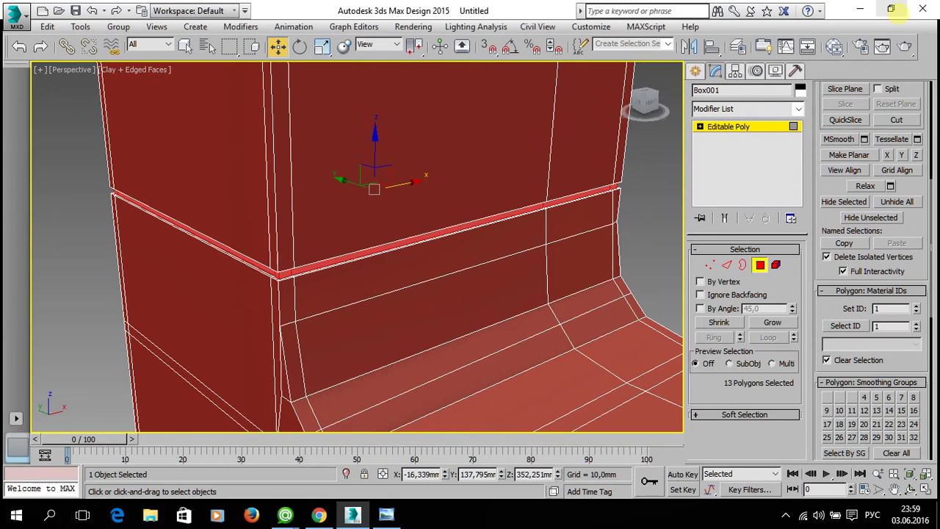
pyautogui.scroll(-4, 896, 309)
pyautogui.scroll(-3, 874, 206)
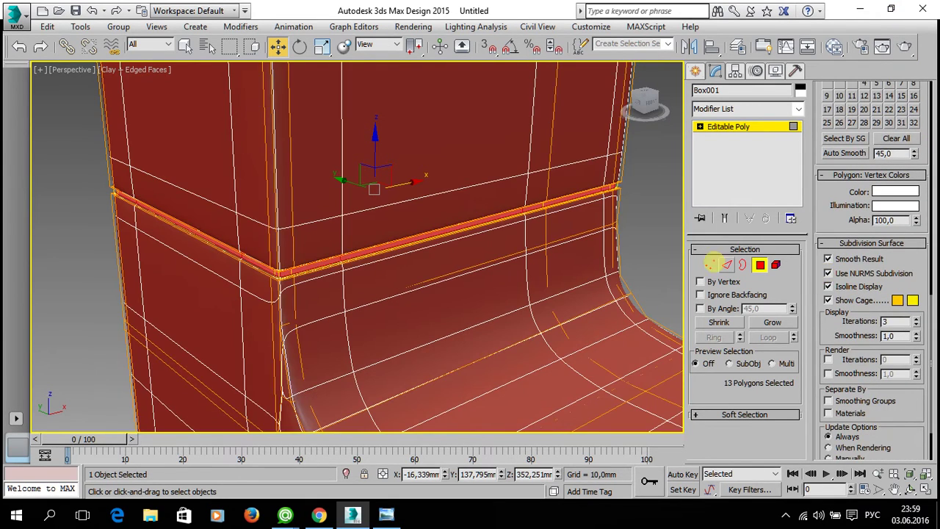
pyautogui.click(755, 127)
pyautogui.click(650, 216)
pyautogui.moveTo(392, 257)
pyautogui.keyDown('alt'); pyautogui.mouseDown(button='middle')
pyautogui.moveTo(402, 211)
pyautogui.moveTo(441, 208)
pyautogui.moveTo(533, 254)
pyautogui.mouseUp(button='middle'); pyautogui.keyUp('alt')
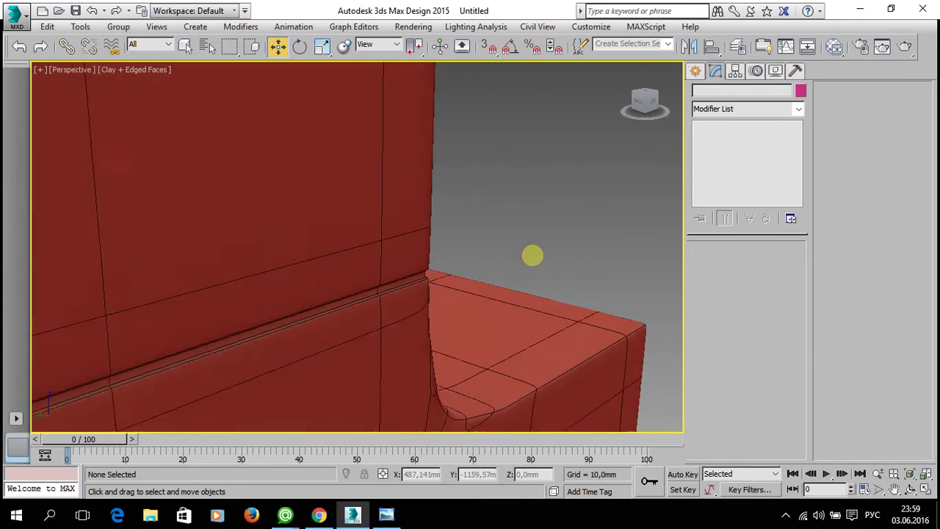
pyautogui.scroll(-3, 533, 265)
pyautogui.moveTo(447, 241)
pyautogui.keyDown('alt'); pyautogui.mouseDown(button='middle')
pyautogui.moveTo(573, 219)
pyautogui.moveTo(537, 253)
pyautogui.mouseUp(button='middle'); pyautogui.keyUp('alt')
pyautogui.scroll(3, 573, 218)
pyautogui.hotkey('ctrl', 'a')
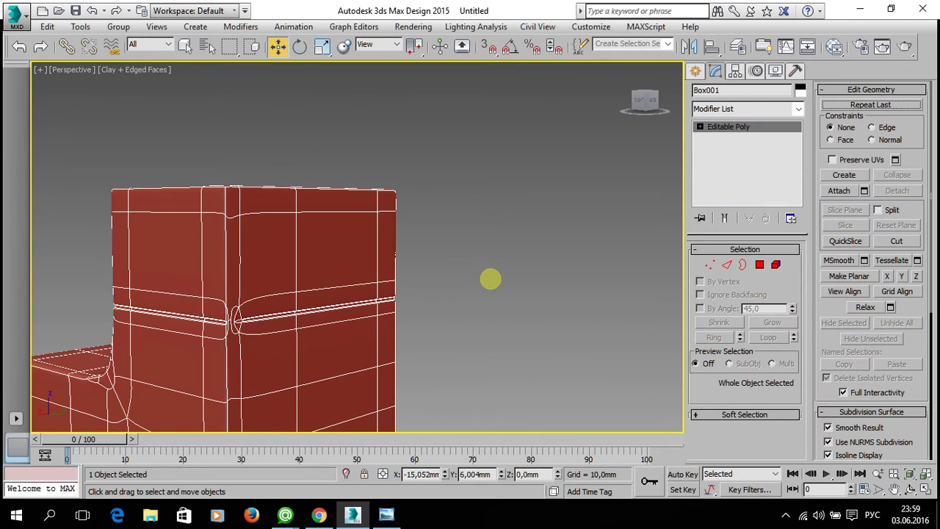
pyautogui.scroll(2, 490, 278)
pyautogui.scroll(3, 287, 315)
pyautogui.scroll(3, 273, 291)
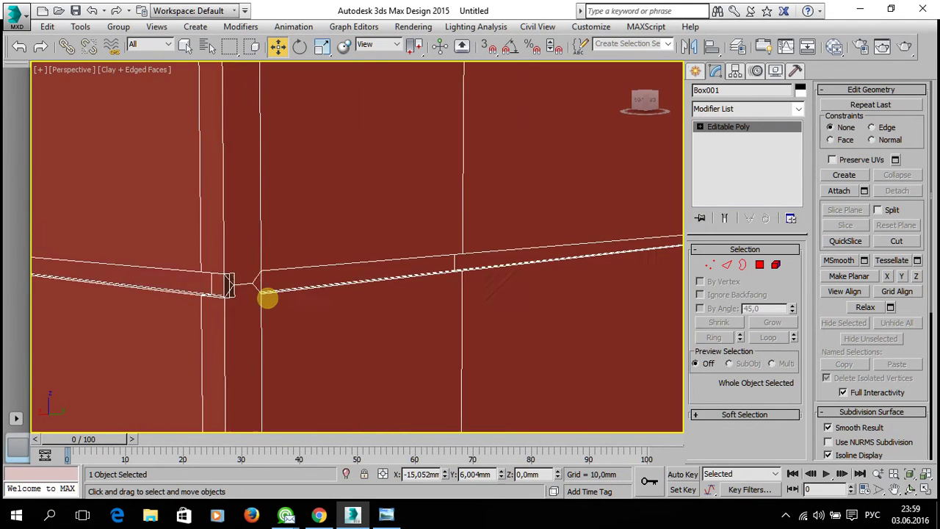
pyautogui.scroll(2, 267, 298)
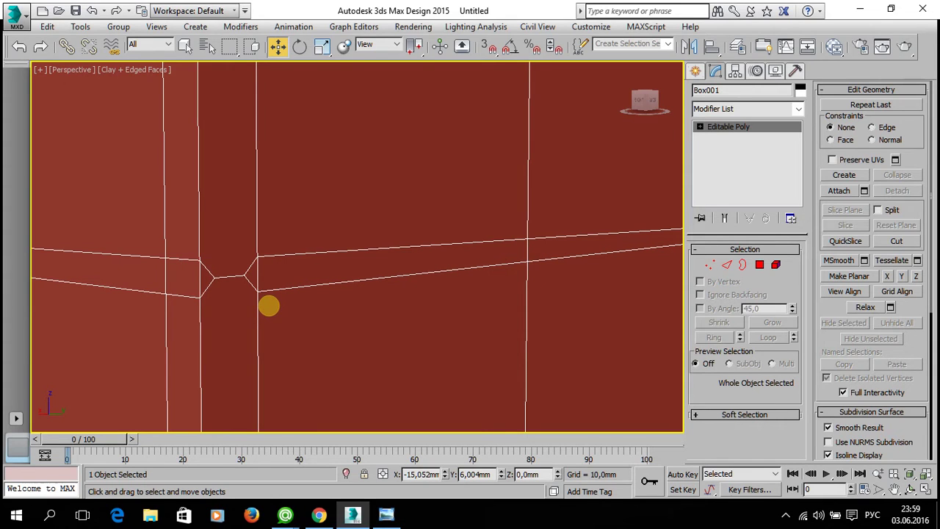
pyautogui.moveTo(318, 304); pyautogui.dragTo(348, 302, button='middle')
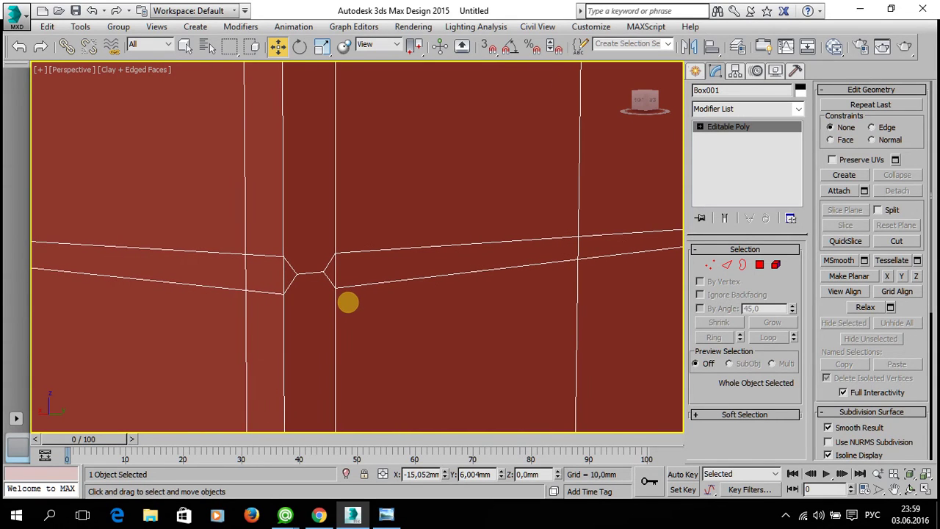
# Step: Undo the groove and reselect the single horizontal edge loop around the upper block
pyautogui.hotkey('ctrl', 'z')
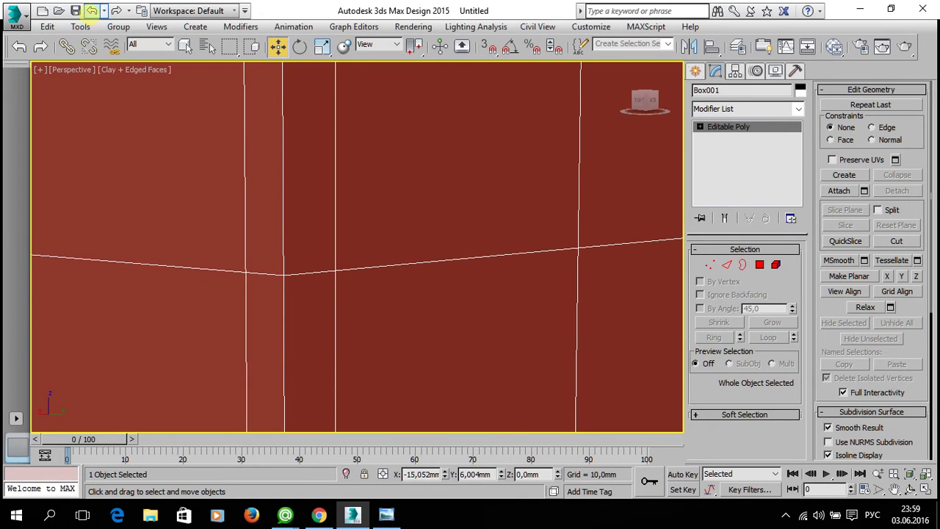
pyautogui.click(727, 264)
pyautogui.doubleClick(267, 278)
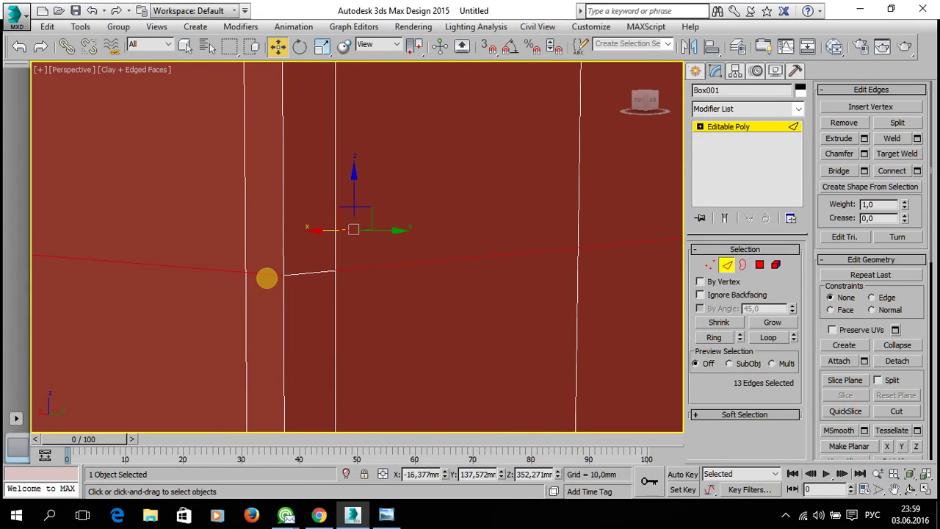
pyautogui.keyDown('ctrl'); pyautogui.click(302, 273); pyautogui.keyUp('ctrl')
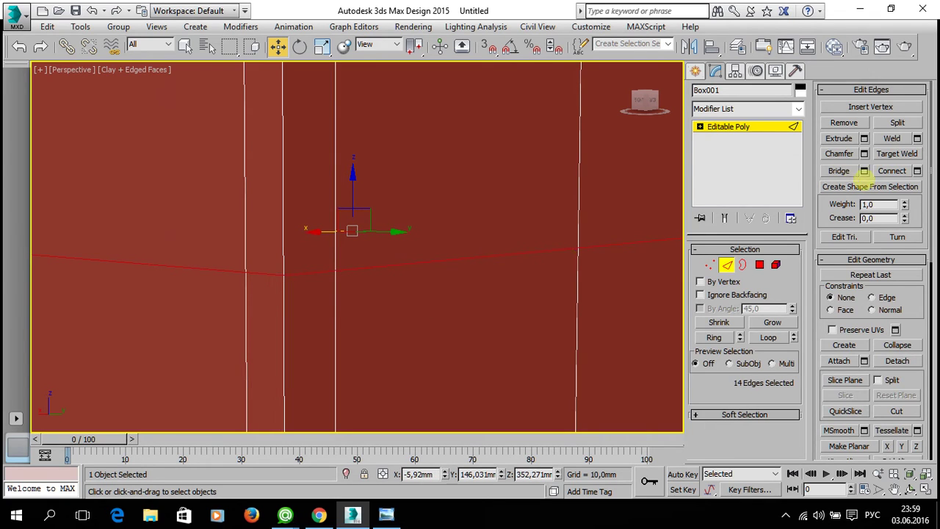
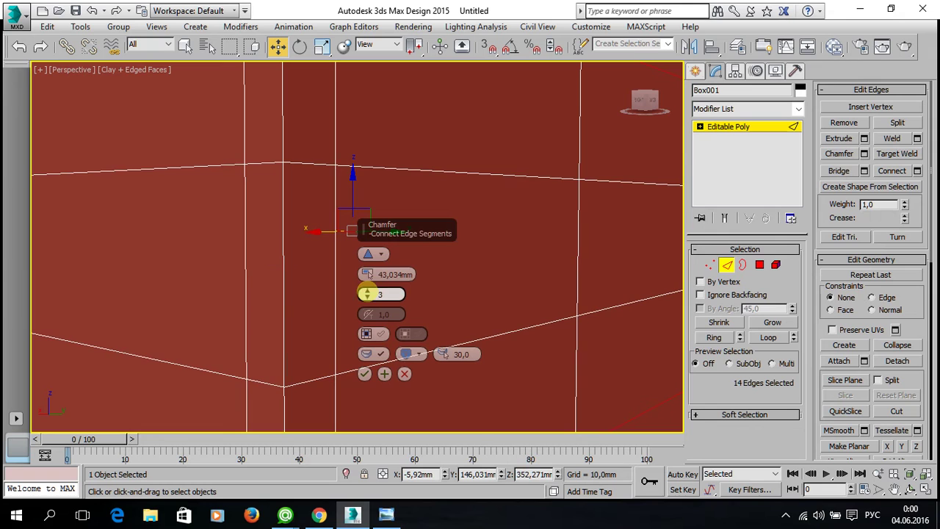
# Step: Chamfer the upper box's edge loop with 1 segment at about 2.5 mm, then raise the chamfered edges slightly
pyautogui.click(365, 297)
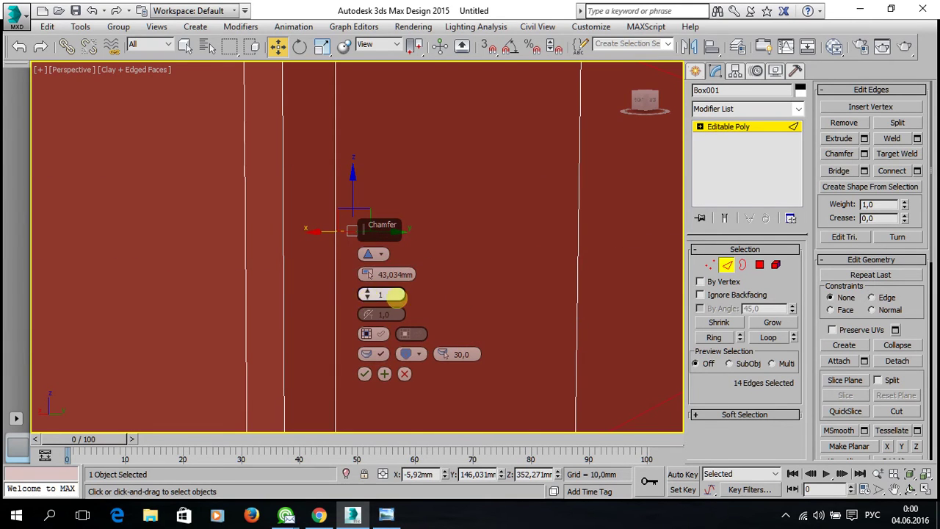
pyautogui.scroll(-3, 395, 294)
pyautogui.scroll(-3, 484, 296)
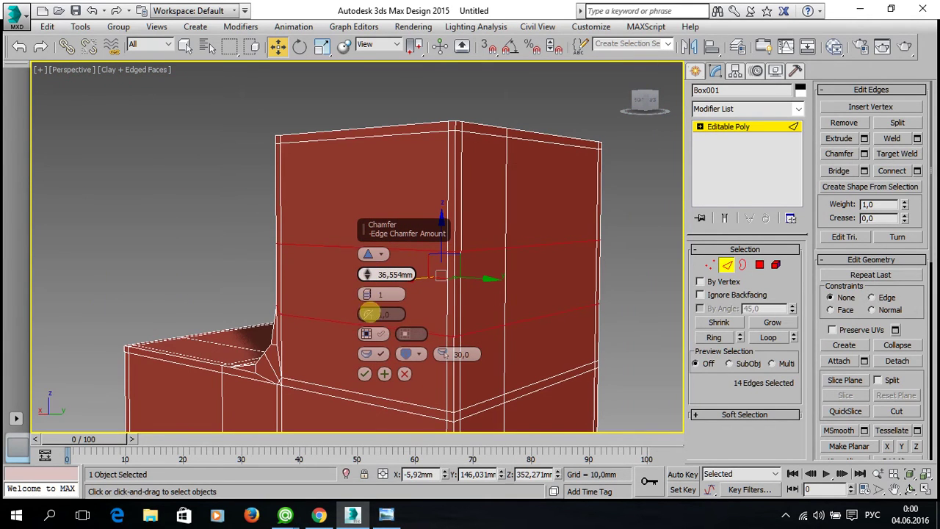
pyautogui.moveTo(369, 313); pyautogui.dragTo(373, 418)
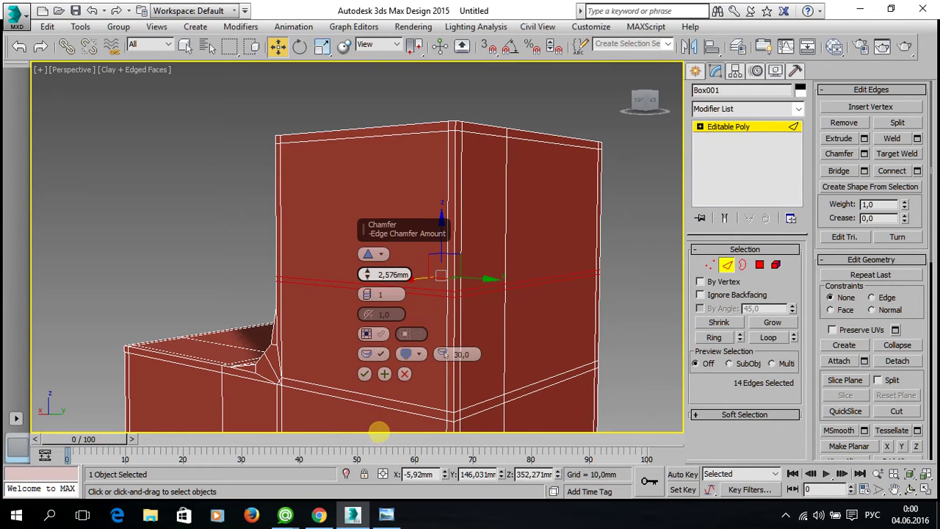
pyautogui.click(365, 374)
pyautogui.moveTo(318, 328)
pyautogui.keyDown('alt'); pyautogui.mouseDown(button='middle')
pyautogui.moveTo(493, 342)
pyautogui.moveTo(544, 342)
pyautogui.moveTo(590, 326)
pyautogui.mouseUp(button='middle'); pyautogui.keyUp('alt')
pyautogui.moveTo(438, 236); pyautogui.dragTo(438, 221)
# Step: In Polygon mode, select the whole ring of thin chamfer-strip polygons around the box
pyautogui.click(727, 264)
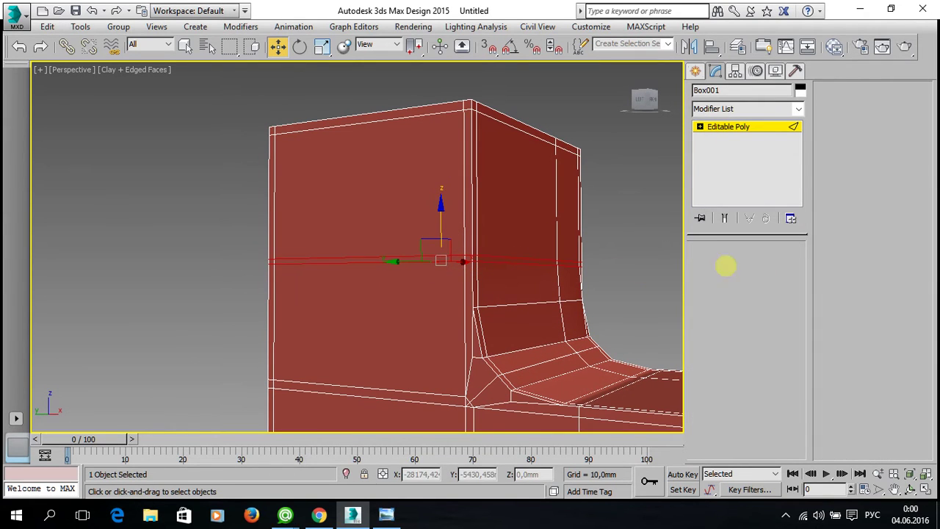
pyautogui.press('4')
pyautogui.click(432, 259)
pyautogui.keyDown('ctrl'); pyautogui.click(472, 258); pyautogui.keyUp('ctrl')
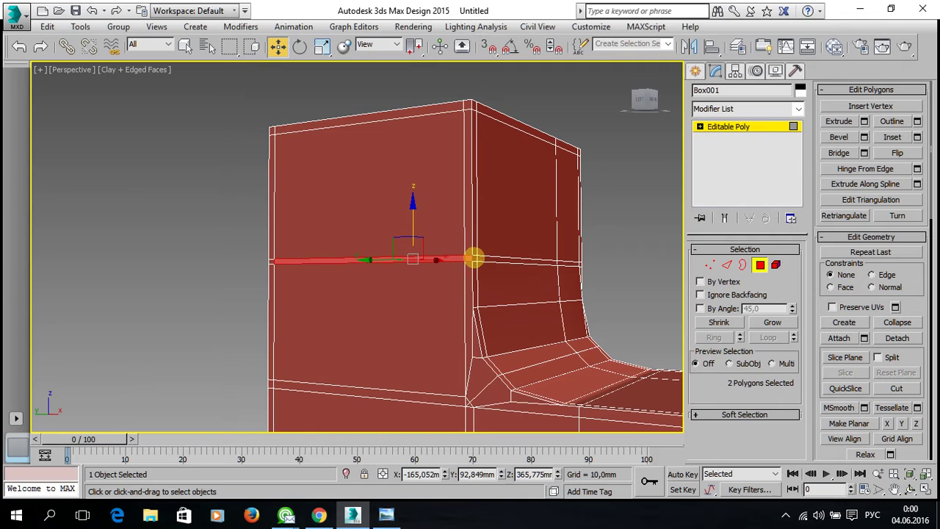
pyautogui.keyDown('shift'); pyautogui.click(473, 258); pyautogui.keyUp('shift')
pyautogui.scroll(3, 365, 301)
pyautogui.keyDown('alt'); pyautogui.moveTo(344, 311); pyautogui.dragTo(401, 301, button='middle'); pyautogui.keyUp('alt')
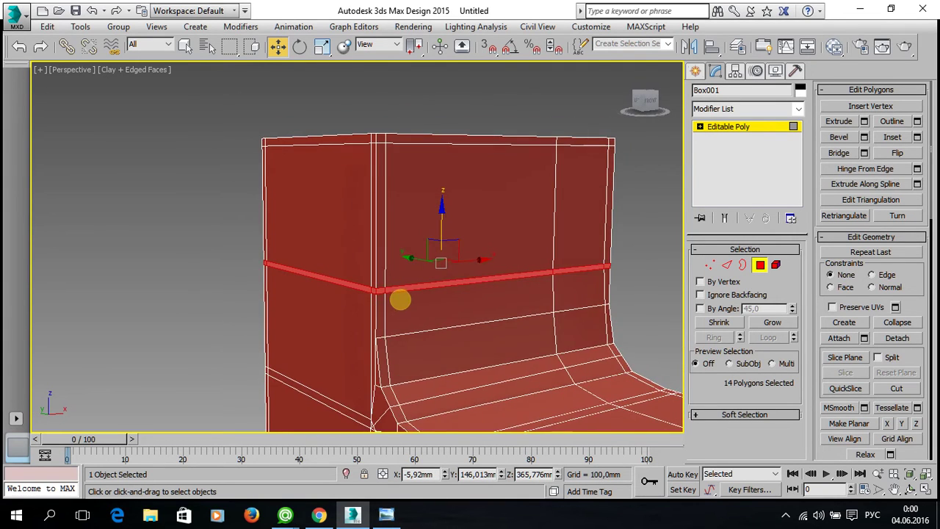
pyautogui.scroll(2, 401, 301)
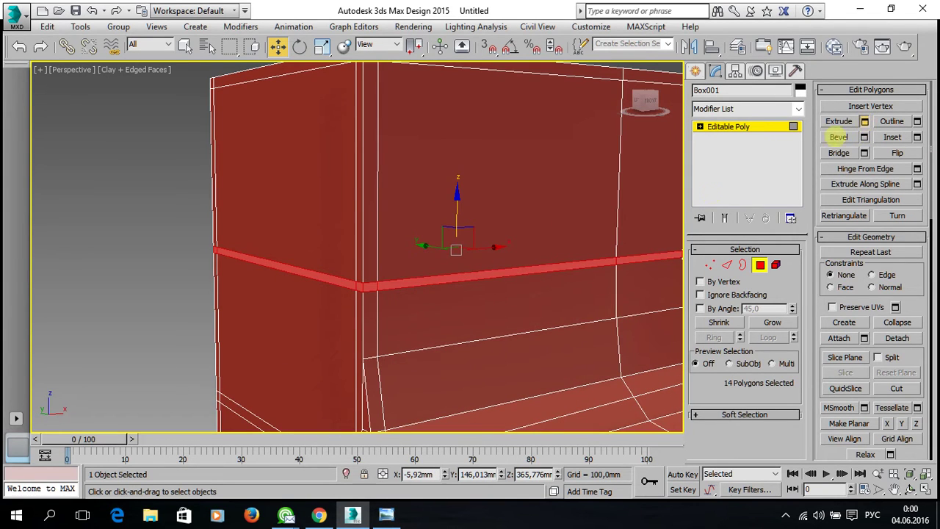
# Step: Extrude the strip inward twice, about -1.33 mm then -0.98 mm, forming a shallow groove
pyautogui.click(864, 122)
pyautogui.scroll(2, 420, 304)
pyautogui.scroll(2, 392, 308)
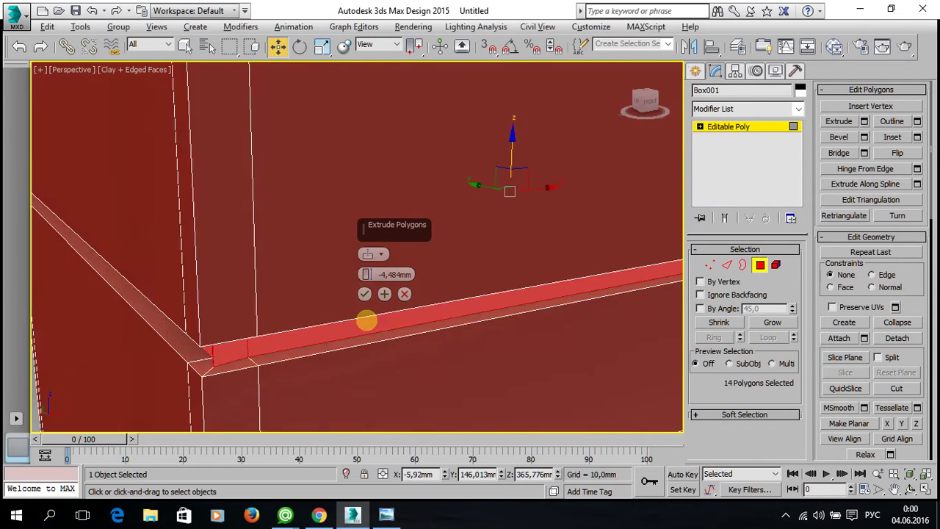
pyautogui.scroll(1, 366, 320)
pyautogui.moveTo(367, 274); pyautogui.dragTo(367, 253)
pyautogui.click(364, 294)
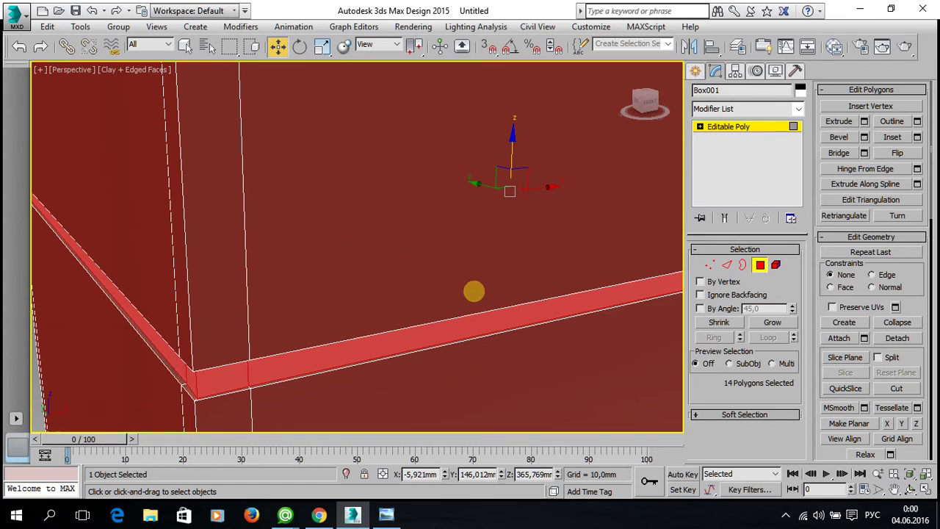
pyautogui.click(864, 121)
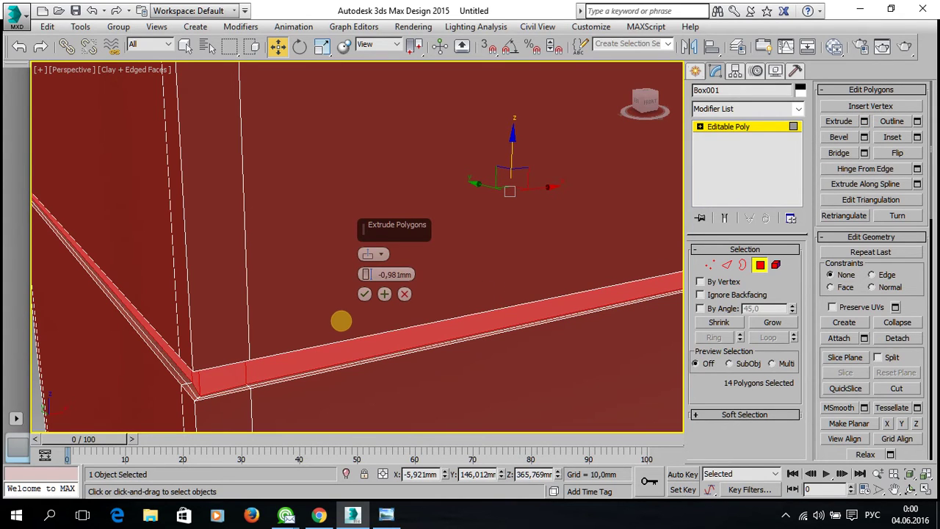
pyautogui.click(365, 294)
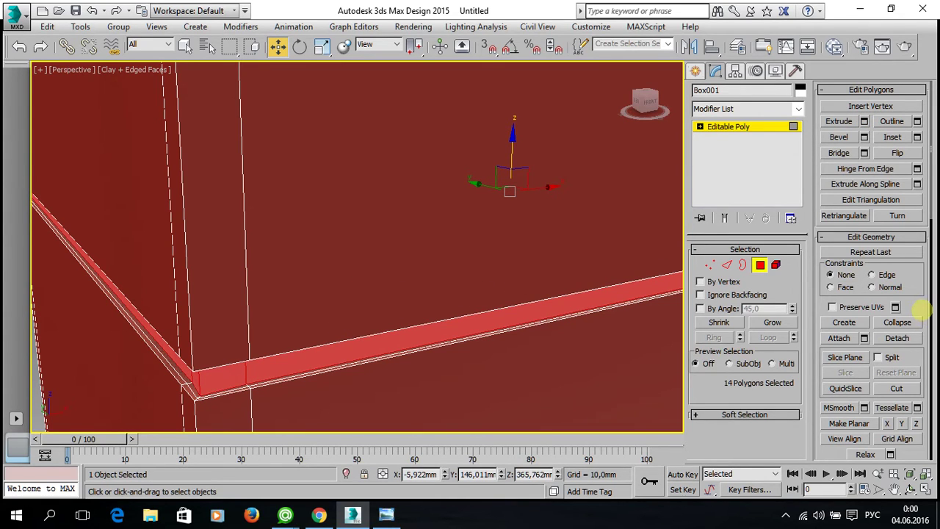
pyautogui.scroll(-5, 920, 309)
# Step: Scroll the Modify panel to Subdivision Surface, leave polygon mode and deselect the box
pyautogui.scroll(-2, 899, 290)
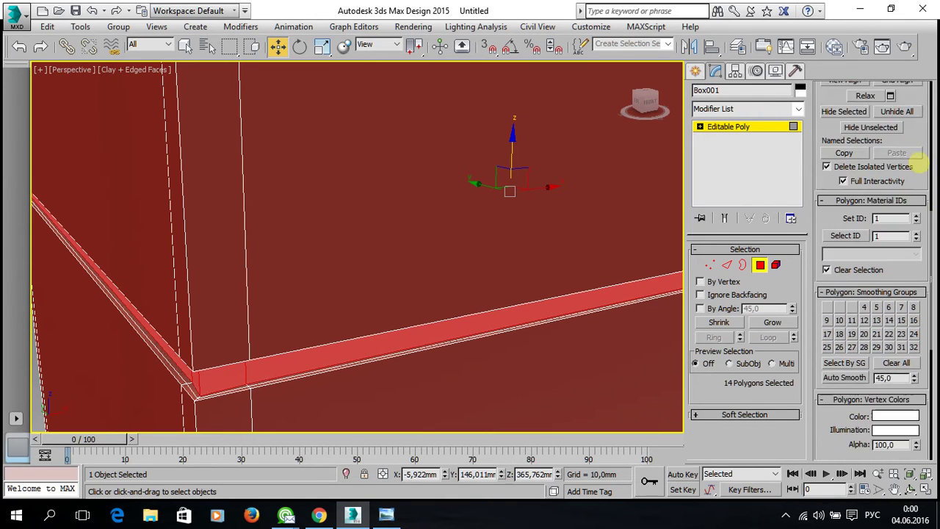
pyautogui.moveTo(924, 266); pyautogui.dragTo(922, 13)
pyautogui.moveTo(495, 372)
pyautogui.keyDown('alt'); pyautogui.mouseDown(button='middle')
pyautogui.moveTo(298, 360)
pyautogui.moveTo(352, 310)
pyautogui.mouseUp(button='middle'); pyautogui.keyUp('alt')
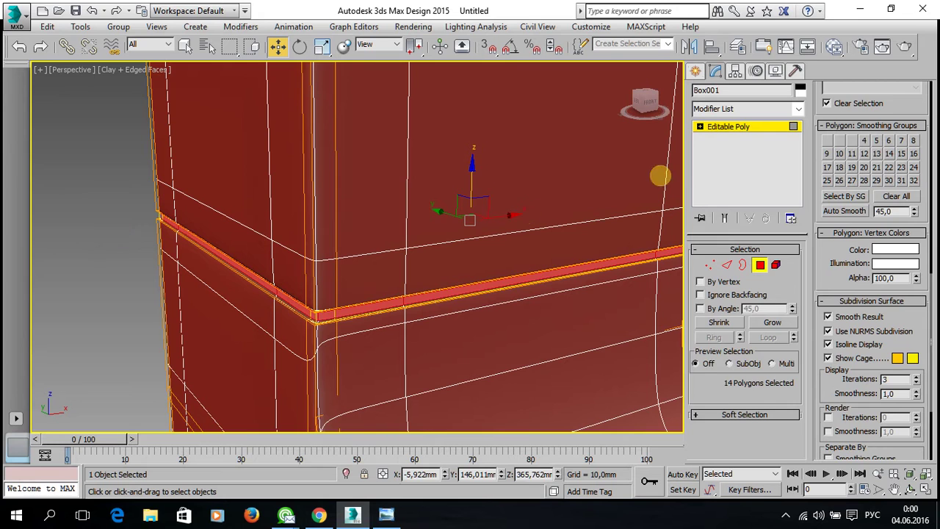
pyautogui.press('4')
pyautogui.click(103, 310)
# Step: Orbit and zoom around the box to inspect the rounded groove and the basin cavity on top
pyautogui.moveTo(251, 353)
pyautogui.keyDown('alt'); pyautogui.mouseDown(button='middle')
pyautogui.moveTo(311, 313)
pyautogui.moveTo(395, 316)
pyautogui.moveTo(440, 342)
pyautogui.moveTo(407, 363)
pyautogui.moveTo(507, 361)
pyautogui.moveTo(416, 380)
pyautogui.moveTo(436, 311)
pyautogui.moveTo(352, 291)
pyautogui.moveTo(514, 397)
pyautogui.mouseUp(button='middle'); pyautogui.keyUp('alt')
pyautogui.scroll(-5, 436, 348)
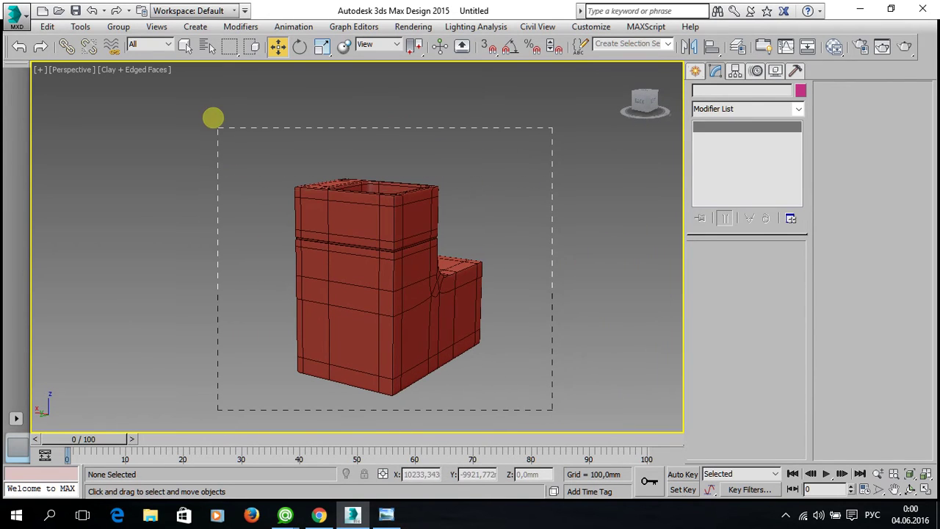
pyautogui.moveTo(413, 321); pyautogui.dragTo(213, 120)
pyautogui.keyDown('alt'); pyautogui.moveTo(214, 120); pyautogui.dragTo(448, 208, button='middle'); pyautogui.keyUp('alt')
pyautogui.click(459, 200)
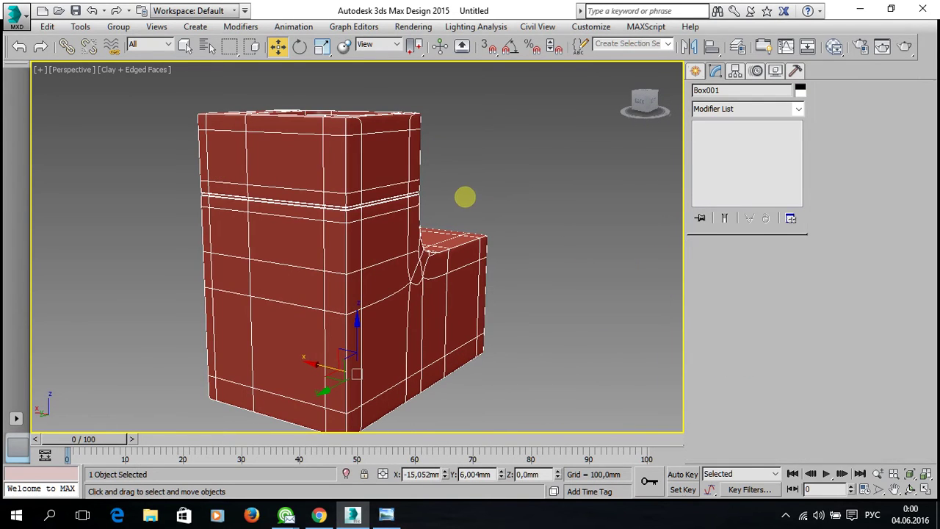
pyautogui.scroll(2, 421, 299)
pyautogui.moveTo(472, 281)
pyautogui.keyDown('alt'); pyautogui.mouseDown(button='middle')
pyautogui.moveTo(421, 298)
pyautogui.moveTo(398, 295)
pyautogui.mouseUp(button='middle'); pyautogui.keyUp('alt')
pyautogui.moveTo(497, 227)
pyautogui.keyDown('alt'); pyautogui.mouseDown(button='middle')
pyautogui.moveTo(419, 266)
pyautogui.moveTo(390, 232)
pyautogui.mouseUp(button='middle'); pyautogui.keyUp('alt')
pyautogui.moveTo(430, 281)
pyautogui.keyDown('alt'); pyautogui.mouseDown(button='middle')
pyautogui.moveTo(383, 327)
pyautogui.moveTo(291, 309)
pyautogui.moveTo(388, 263)
pyautogui.mouseUp(button='middle'); pyautogui.keyUp('alt')
pyautogui.moveTo(386, 515)
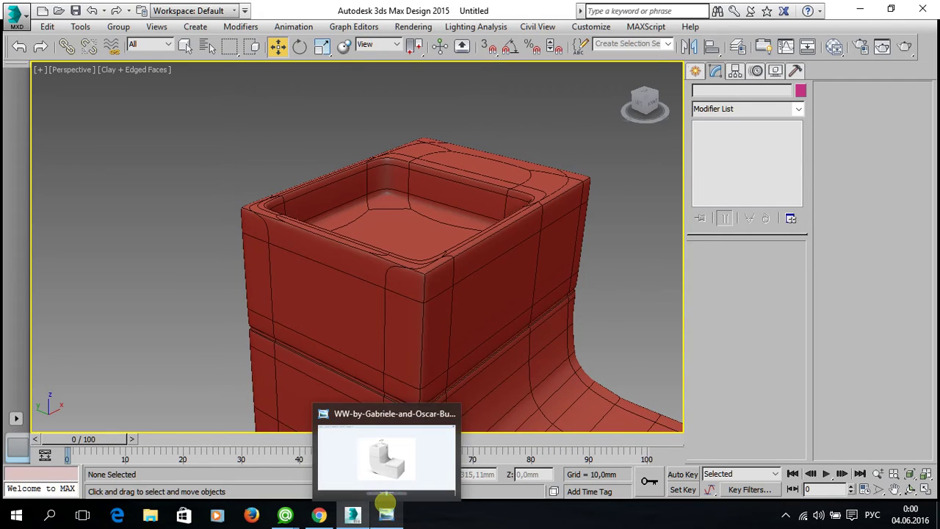
# Step: Compare the model against the washbasin-toilet reference photo from a side angle
pyautogui.click(393, 460)
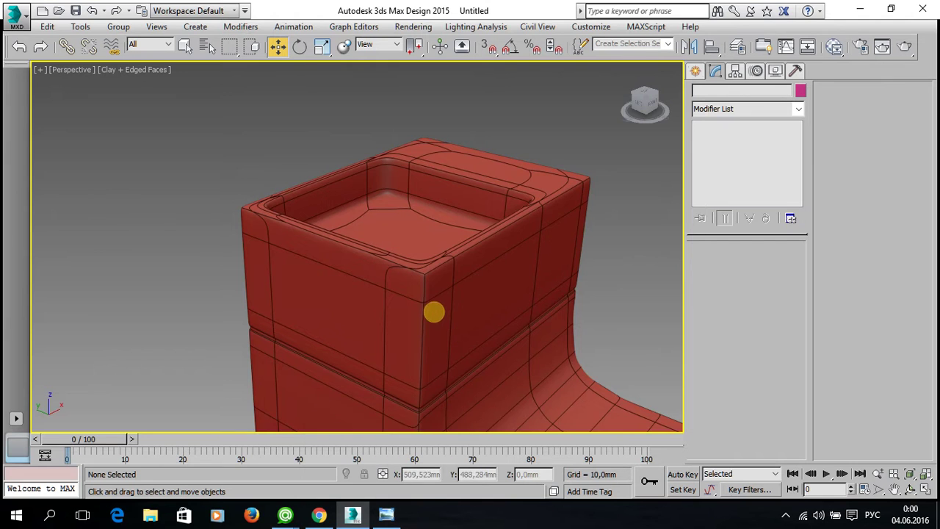
pyautogui.moveTo(434, 313)
pyautogui.keyDown('alt'); pyautogui.mouseDown(button='middle')
pyautogui.moveTo(484, 269)
pyautogui.moveTo(480, 288)
pyautogui.moveTo(422, 195)
pyautogui.moveTo(431, 184)
pyautogui.moveTo(411, 243)
pyautogui.mouseUp(button='middle'); pyautogui.keyUp('alt')
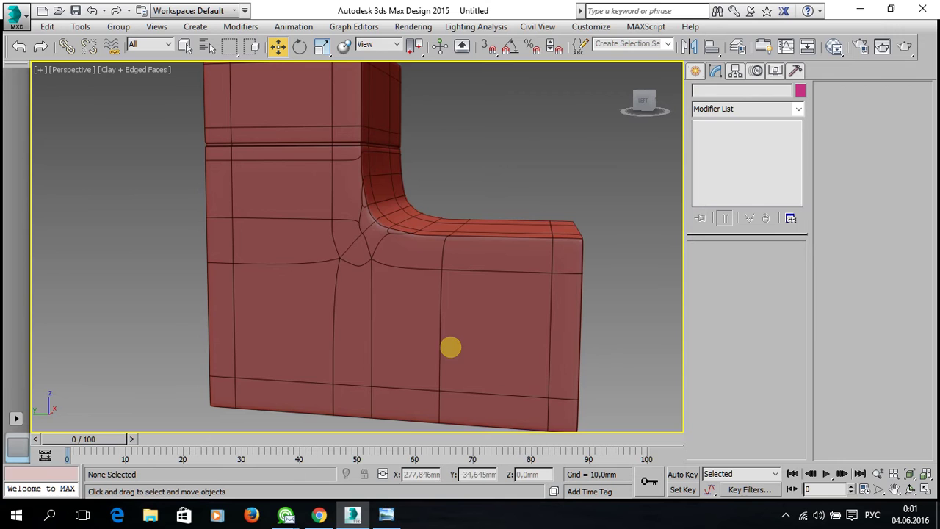
pyautogui.moveTo(448, 346)
pyautogui.keyDown('alt'); pyautogui.mouseDown(button='middle')
pyautogui.moveTo(387, 351)
pyautogui.moveTo(403, 336)
pyautogui.mouseUp(button='middle'); pyautogui.keyUp('alt')
# Step: Switch to the four-viewport layout, then maximize and pan the Left view
pyautogui.hotkey('alt', 'w')
pyautogui.click(179, 405)
pyautogui.hotkey('alt', 'w')
pyautogui.moveTo(218, 371); pyautogui.dragTo(239, 328, button='middle')
# Step: Select Box001 in a maximized Perspective view and orbit to face the model front-on
pyautogui.hotkey('alt', 'w')
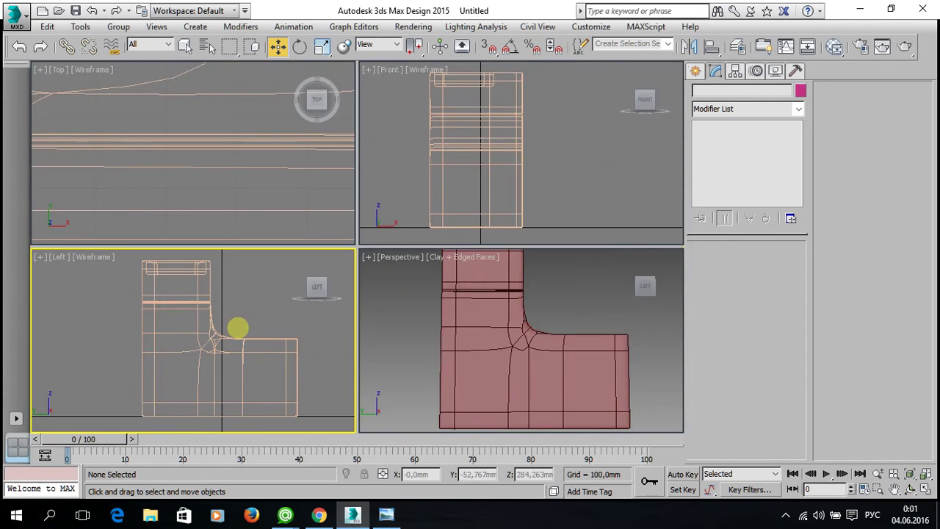
pyautogui.click(517, 332)
pyautogui.hotkey('alt', 'w')
pyautogui.keyDown('alt'); pyautogui.moveTo(514, 335); pyautogui.dragTo(481, 346, button='middle'); pyautogui.keyUp('alt')
pyautogui.moveTo(910, 307); pyautogui.dragTo(889, 91)
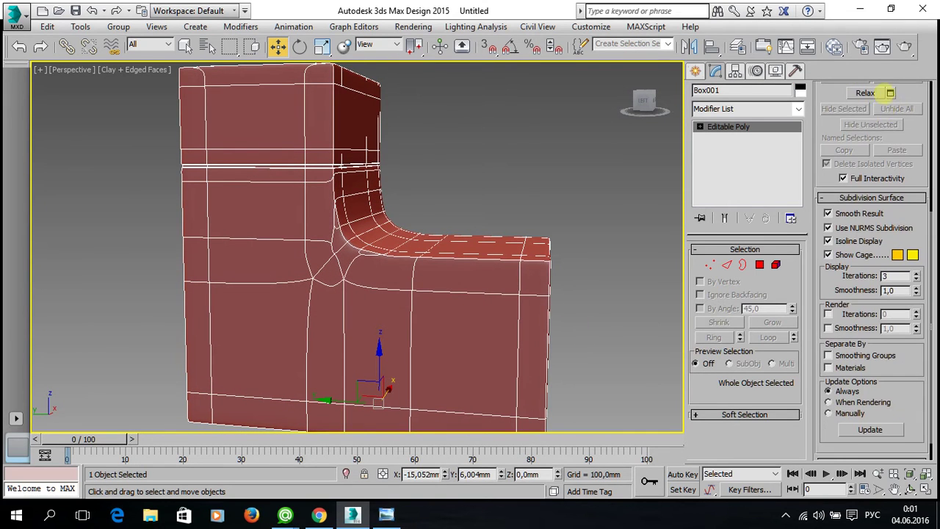
pyautogui.moveTo(270, 326)
pyautogui.keyDown('alt'); pyautogui.mouseDown(button='middle')
pyautogui.moveTo(243, 346)
pyautogui.moveTo(325, 252)
pyautogui.moveTo(529, 242)
pyautogui.mouseUp(button='middle'); pyautogui.keyUp('alt')
pyautogui.moveTo(535, 276); pyautogui.dragTo(458, 244, button='middle')
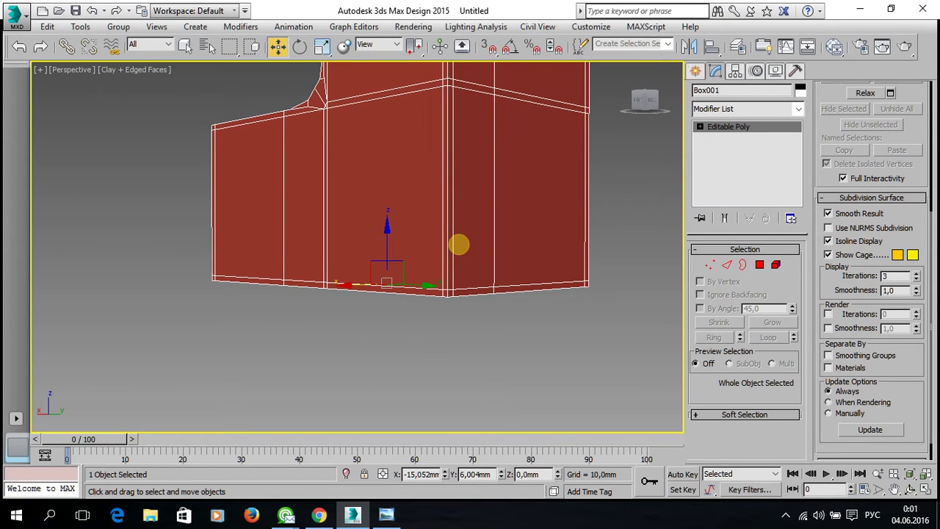
pyautogui.moveTo(513, 286)
pyautogui.keyDown('alt'); pyautogui.mouseDown(button='middle')
pyautogui.moveTo(321, 292)
pyautogui.moveTo(330, 291)
pyautogui.mouseUp(button='middle'); pyautogui.keyUp('alt')
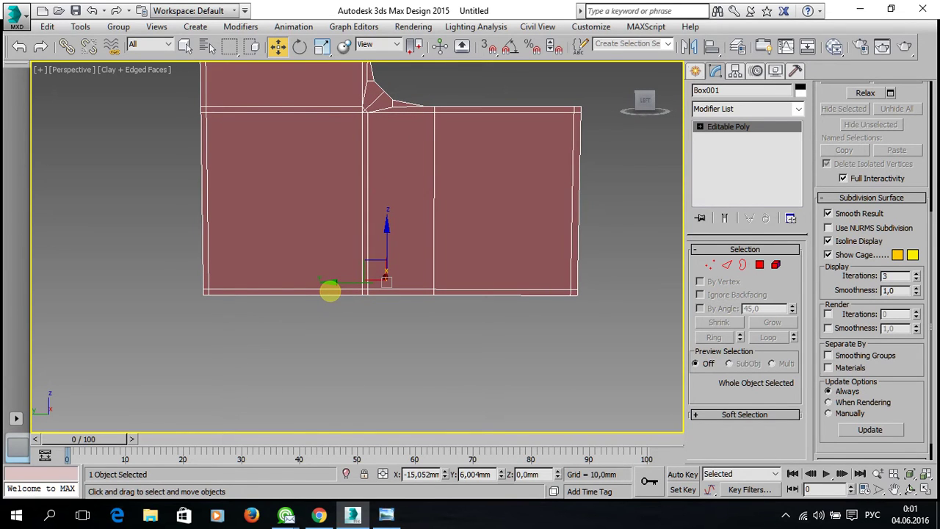
# Step: In Vertex mode in the maximized Left view, pull a coincident lower-left vertex off the corner
pyautogui.click(707, 266)
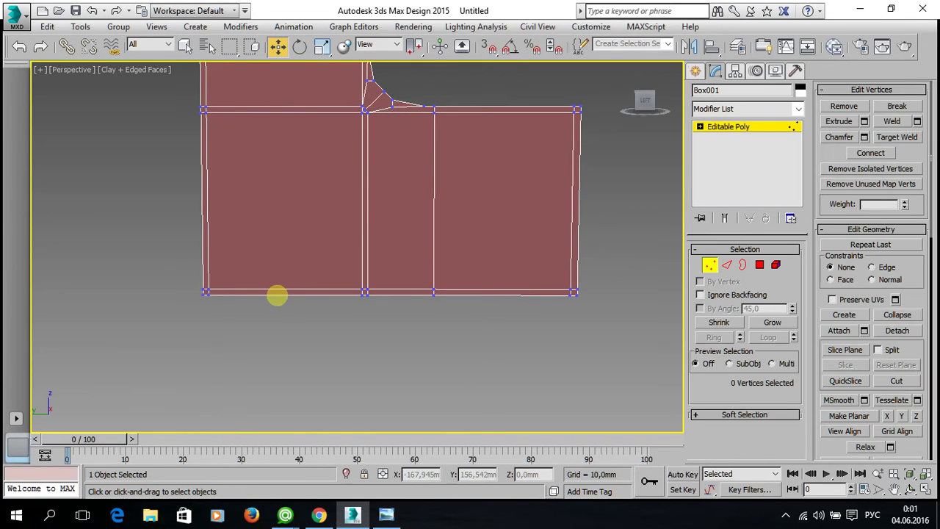
pyautogui.hotkey('alt', 'w')
pyautogui.click(126, 371)
pyautogui.moveTo(225, 384)
pyautogui.mouseDown(button='middle')
pyautogui.moveTo(319, 325)
pyautogui.moveTo(237, 346)
pyautogui.mouseUp(button='middle')
pyautogui.hotkey('alt', 'w')
pyautogui.scroll(1, 296, 341)
pyautogui.scroll(3, 298, 338)
pyautogui.scroll(2, 298, 336)
pyautogui.moveTo(298, 335); pyautogui.dragTo(258, 304)
pyautogui.scroll(-2, 289, 321)
pyautogui.scroll(-4, 310, 319)
pyautogui.moveTo(311, 319); pyautogui.dragTo(365, 247)
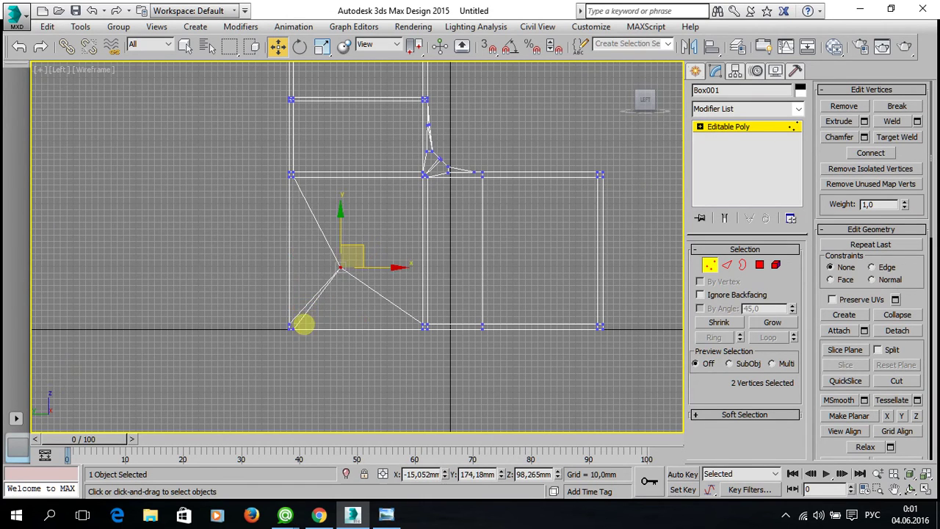
# Step: Move the lower-left corner vertex straight up to square off the base section
pyautogui.scroll(3, 304, 320)
pyautogui.scroll(2, 275, 331)
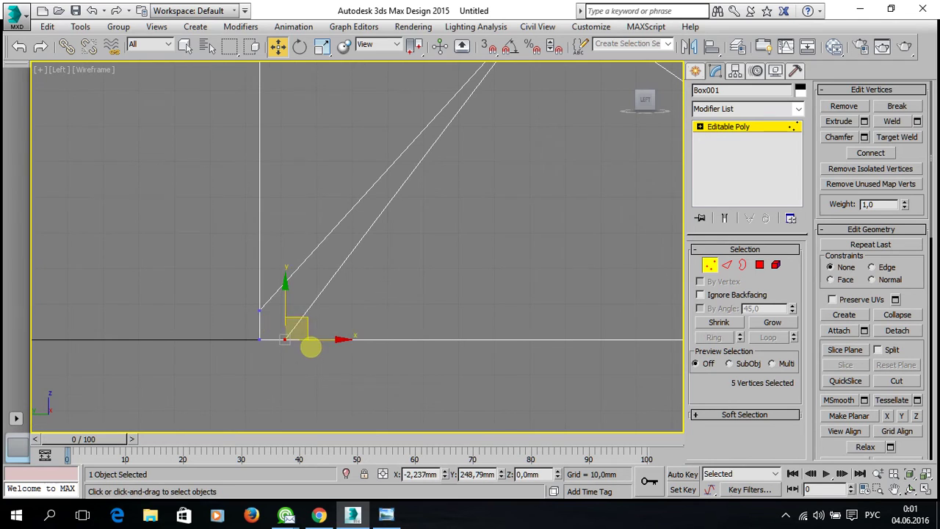
pyautogui.scroll(-3, 311, 342)
pyautogui.moveTo(253, 335)
pyautogui.mouseDown()
pyautogui.moveTo(296, 385)
pyautogui.moveTo(457, 388)
pyautogui.mouseUp()
pyautogui.click(245, 367)
pyautogui.scroll(-3, 257, 345)
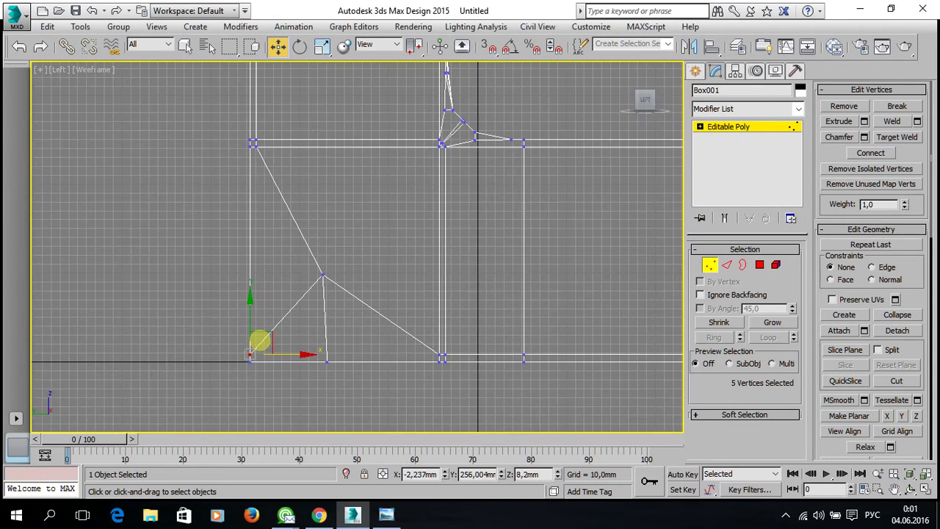
pyautogui.moveTo(248, 316); pyautogui.dragTo(258, 253)
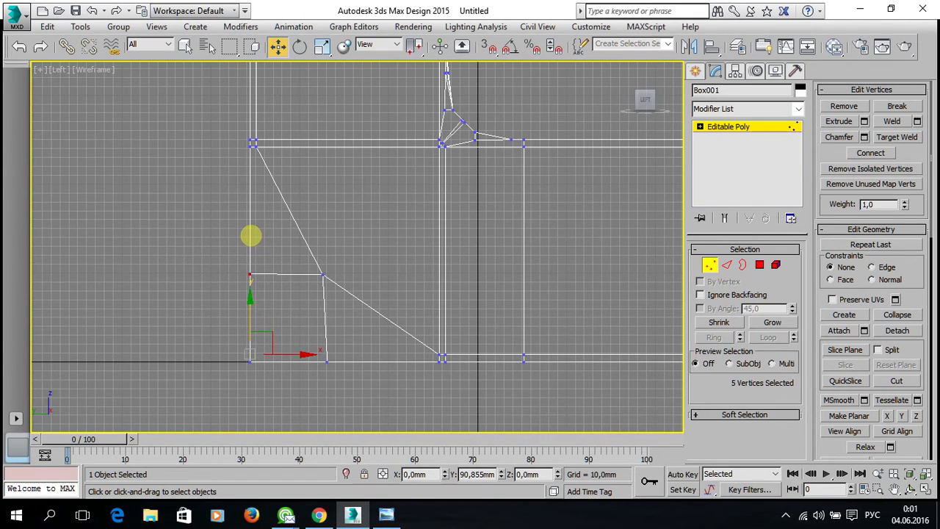
pyautogui.moveTo(250, 235); pyautogui.dragTo(250, 237)
# Step: Nudge the bottom vertex slightly left, deselect all vertices and restore the four viewports
pyautogui.click(326, 359)
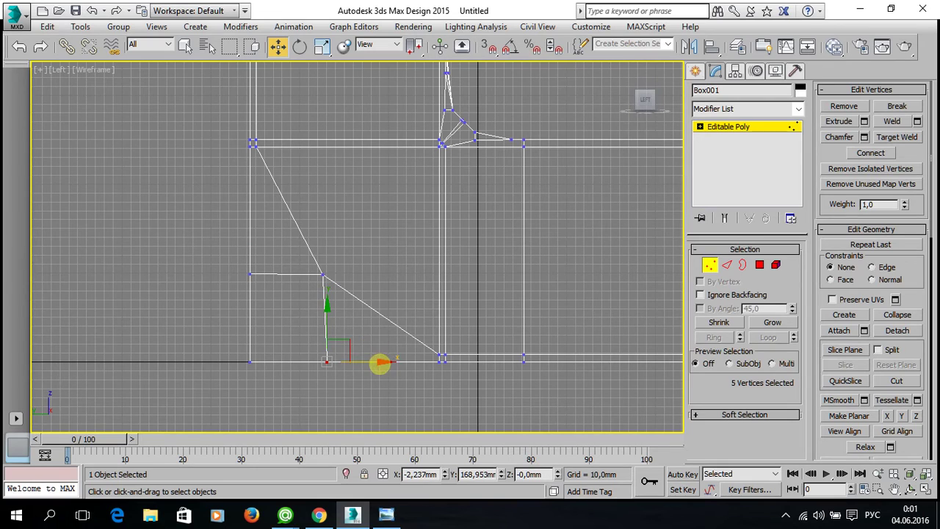
pyautogui.moveTo(375, 363); pyautogui.dragTo(349, 375)
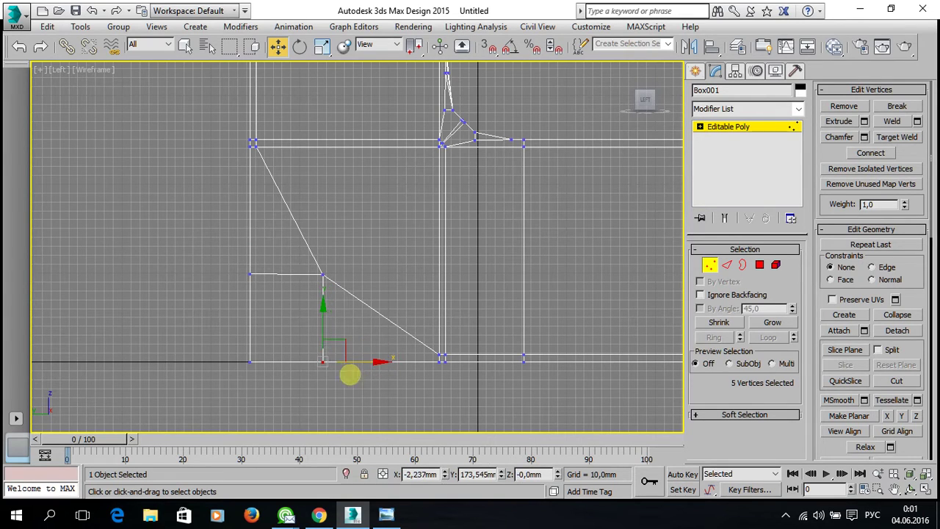
pyautogui.click(252, 275)
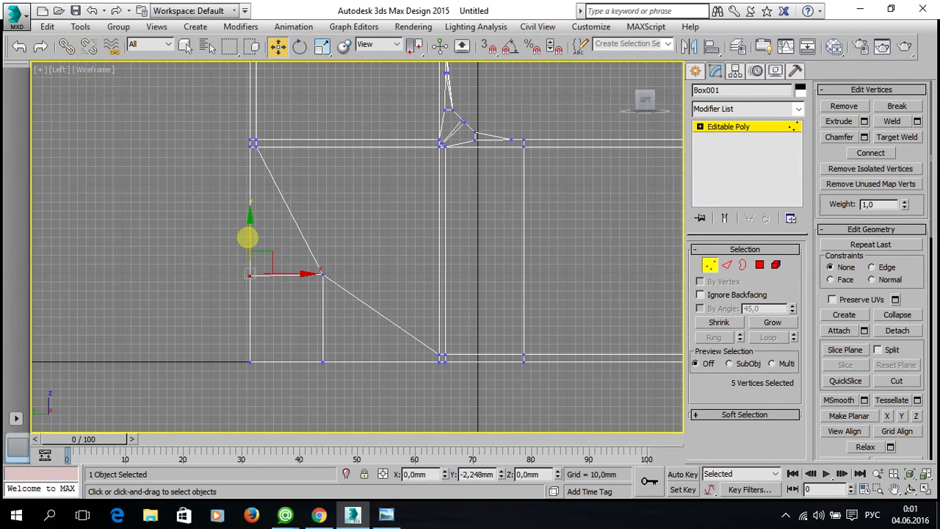
pyautogui.click(393, 369)
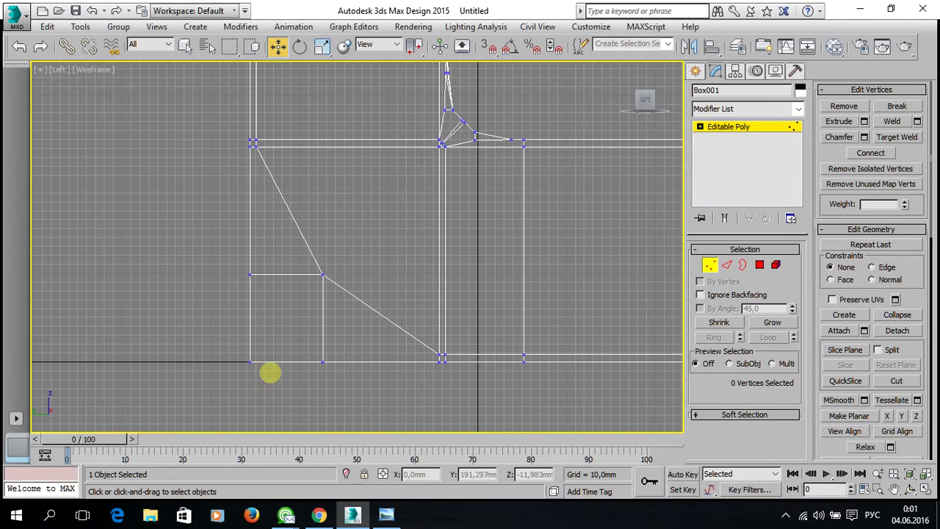
pyautogui.hotkey('alt', 'w')
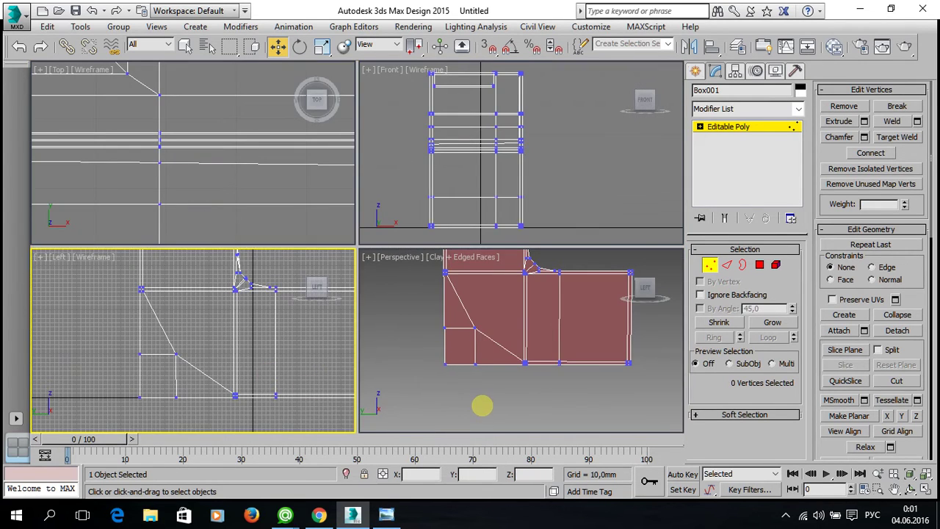
pyautogui.click(481, 404)
pyautogui.hotkey('alt', 'w')
pyautogui.moveTo(215, 279)
pyautogui.keyDown('alt'); pyautogui.mouseDown(button='middle')
pyautogui.moveTo(394, 264)
pyautogui.moveTo(340, 266)
pyautogui.moveTo(340, 249)
pyautogui.moveTo(370, 262)
pyautogui.mouseUp(button='middle'); pyautogui.keyUp('alt')
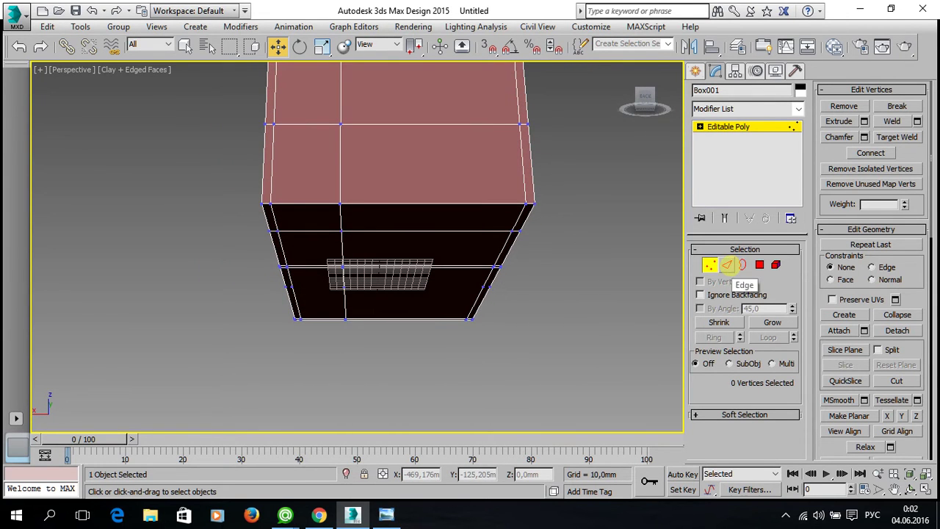
pyautogui.click(727, 265)
pyautogui.scroll(3, 409, 279)
pyautogui.click(273, 240)
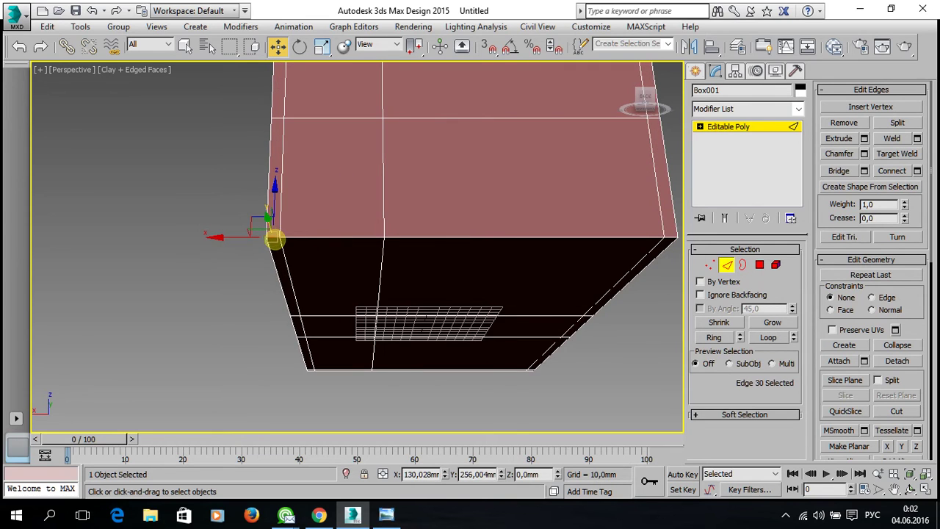
pyautogui.keyDown('ctrl'); pyautogui.click(319, 237); pyautogui.keyUp('ctrl')
pyautogui.keyDown('ctrl'); pyautogui.click(409, 236); pyautogui.keyUp('ctrl')
pyautogui.moveTo(434, 245)
pyautogui.keyDown('alt'); pyautogui.mouseDown(button='middle')
pyautogui.moveTo(372, 301)
pyautogui.moveTo(521, 279)
pyautogui.moveTo(485, 346)
pyautogui.moveTo(448, 332)
pyautogui.mouseUp(button='middle'); pyautogui.keyUp('alt')
pyautogui.keyDown('ctrl'); pyautogui.click(523, 271); pyautogui.keyUp('ctrl')
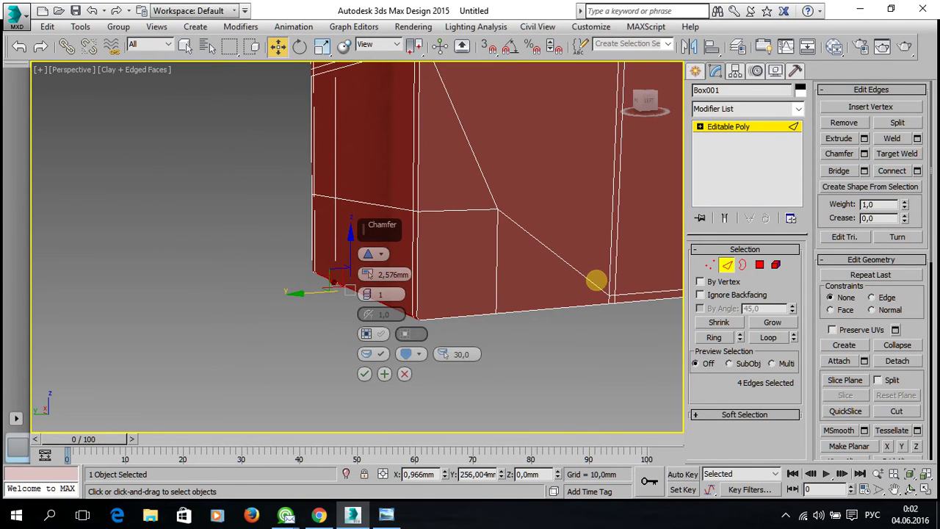
pyautogui.moveTo(367, 273)
pyautogui.mouseDown()
pyautogui.moveTo(397, 44)
pyautogui.moveTo(444, 390)
pyautogui.moveTo(433, 384)
pyautogui.mouseUp()
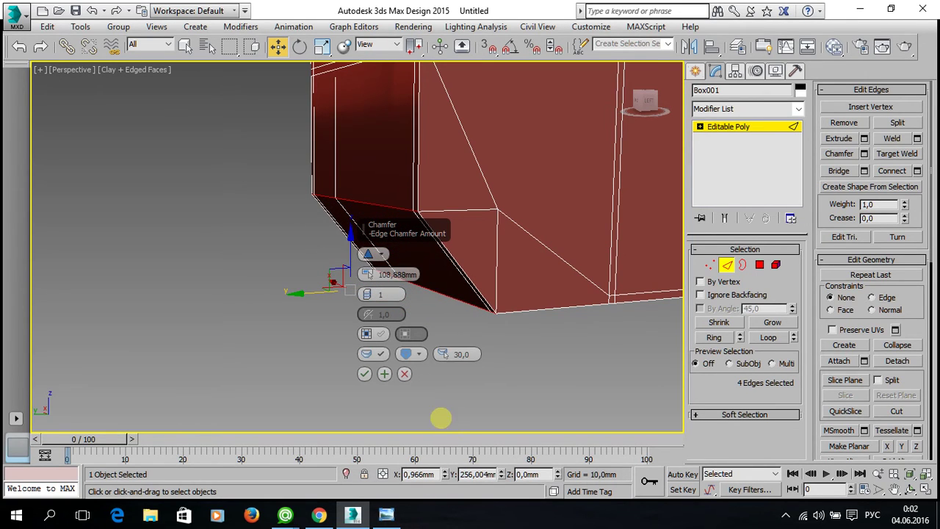
pyautogui.moveTo(441, 417)
pyautogui.keyDown('alt'); pyautogui.mouseDown(button='middle')
pyautogui.moveTo(533, 331)
pyautogui.moveTo(520, 340)
pyautogui.moveTo(523, 332)
pyautogui.mouseUp(button='middle'); pyautogui.keyUp('alt')
pyautogui.scroll(-5, 534, 331)
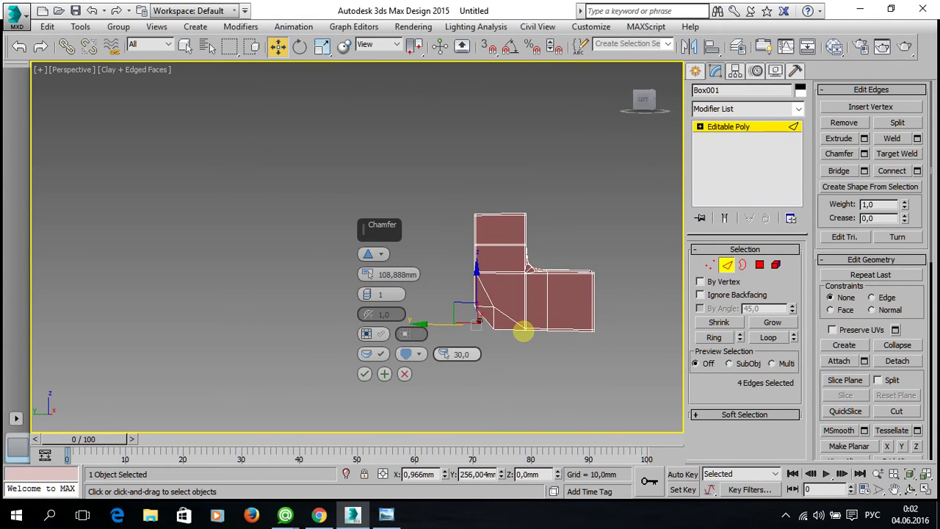
pyautogui.scroll(2, 523, 332)
pyautogui.scroll(4, 523, 331)
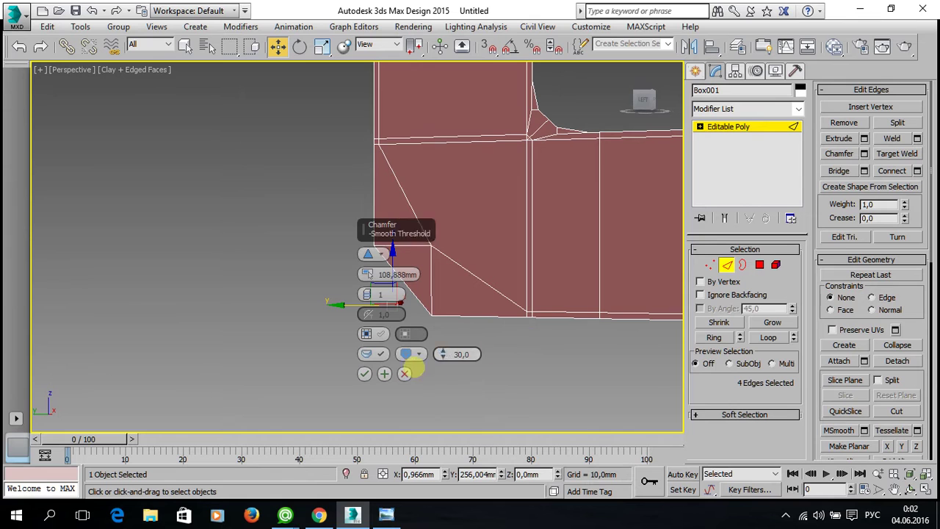
pyautogui.click(403, 373)
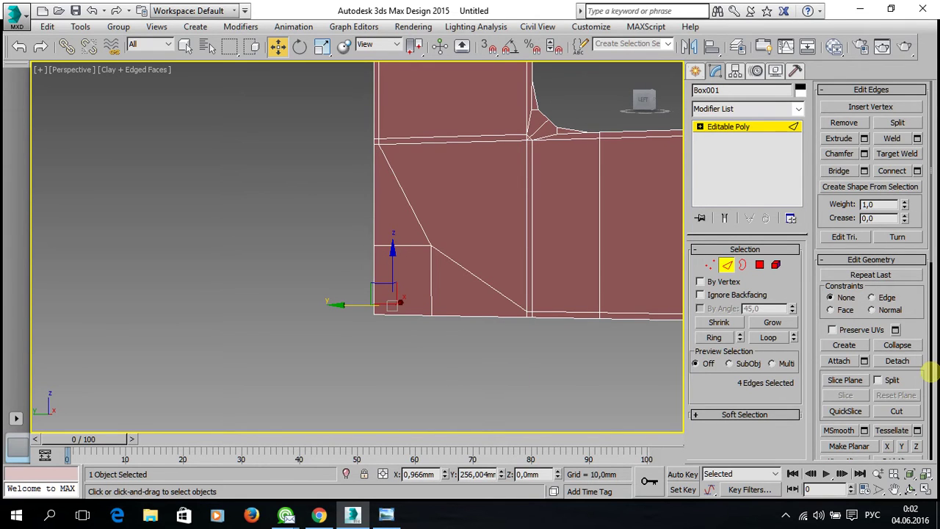
pyautogui.moveTo(923, 325)
pyautogui.mouseDown()
pyautogui.moveTo(872, 157)
pyautogui.moveTo(882, 46)
pyautogui.mouseUp()
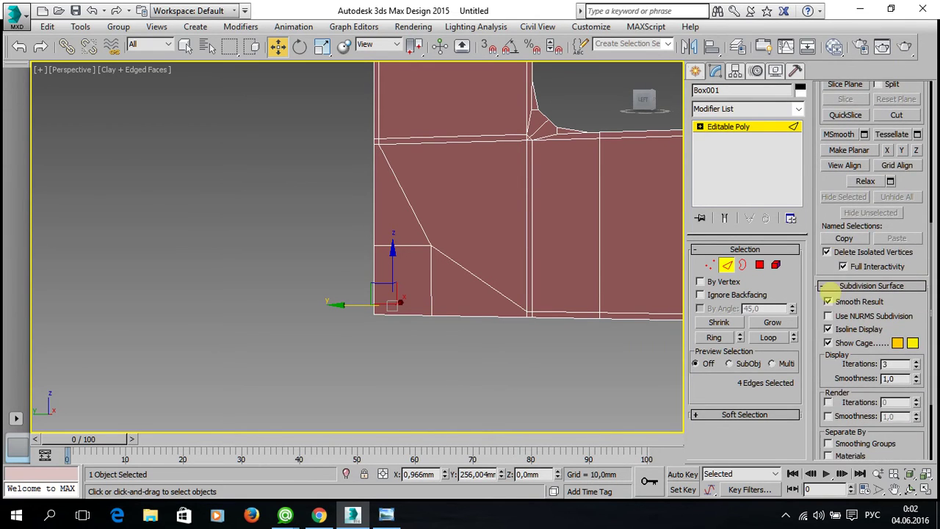
pyautogui.click(828, 316)
pyautogui.moveTo(449, 296)
pyautogui.keyDown('alt'); pyautogui.mouseDown(button='middle')
pyautogui.moveTo(579, 269)
pyautogui.moveTo(507, 247)
pyautogui.moveTo(452, 305)
pyautogui.mouseUp(button='middle'); pyautogui.keyUp('alt')
pyautogui.hotkey('ctrl', 'BackSpace')
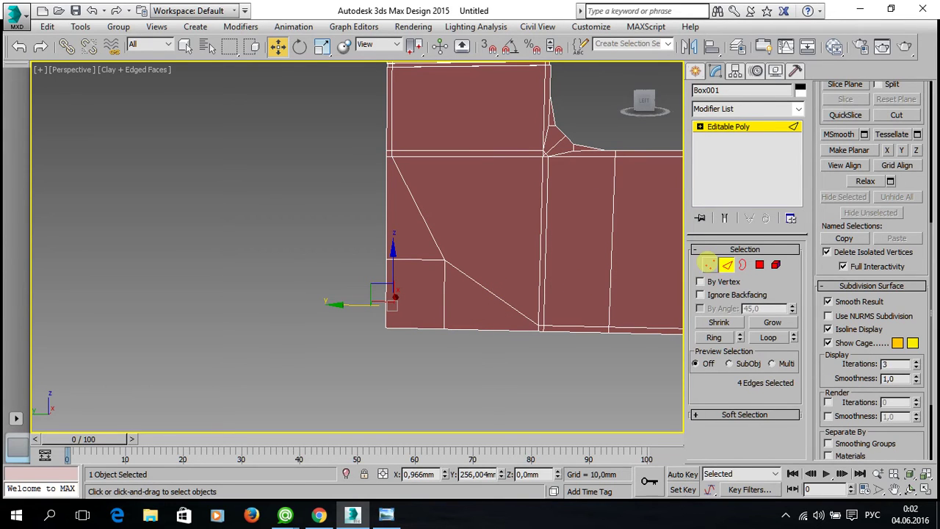
pyautogui.click(708, 265)
pyautogui.moveTo(450, 281); pyautogui.dragTo(346, 233)
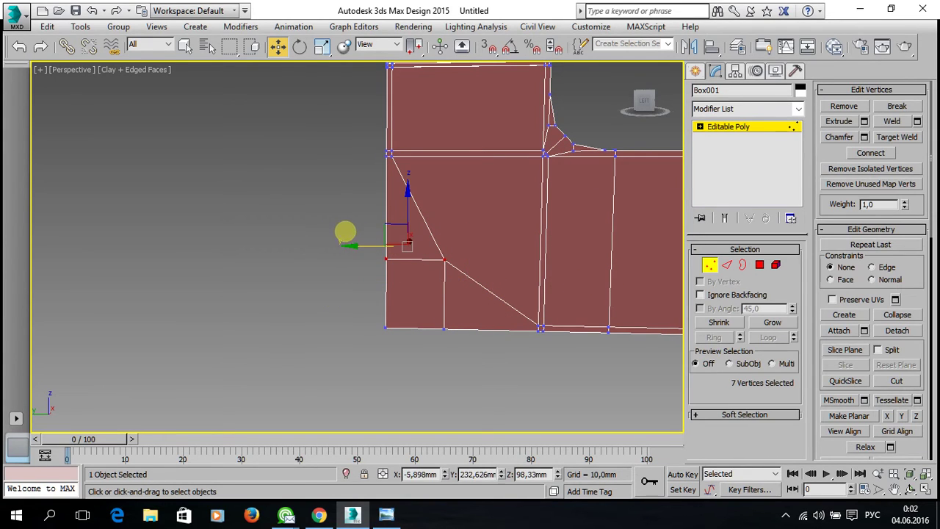
# Step: In the maximized Left view, slide the middle vertex onto the diagonal edge
pyautogui.hotkey('alt', 'w')
pyautogui.rightClick(242, 358)
pyautogui.hotkey('alt', 'w')
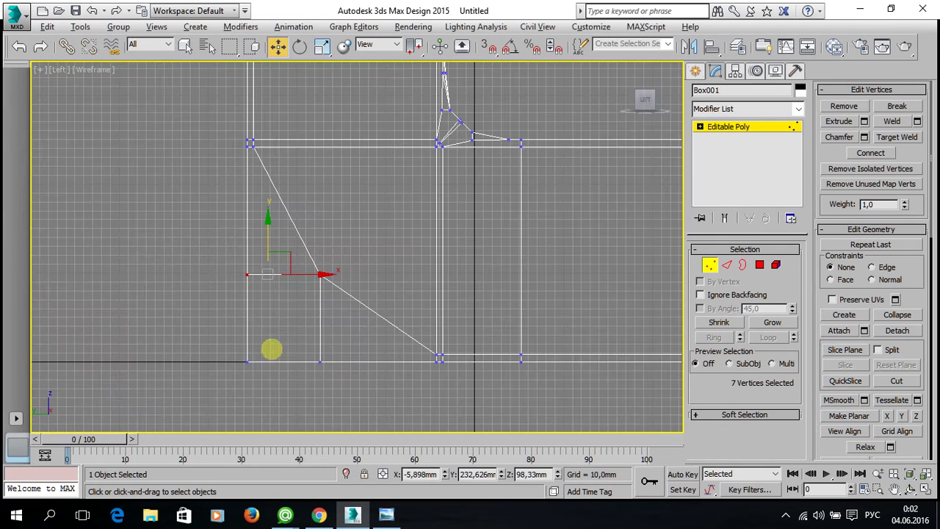
pyautogui.moveTo(301, 243)
pyautogui.mouseDown()
pyautogui.moveTo(346, 290)
pyautogui.moveTo(360, 244)
pyautogui.moveTo(348, 234)
pyautogui.mouseUp()
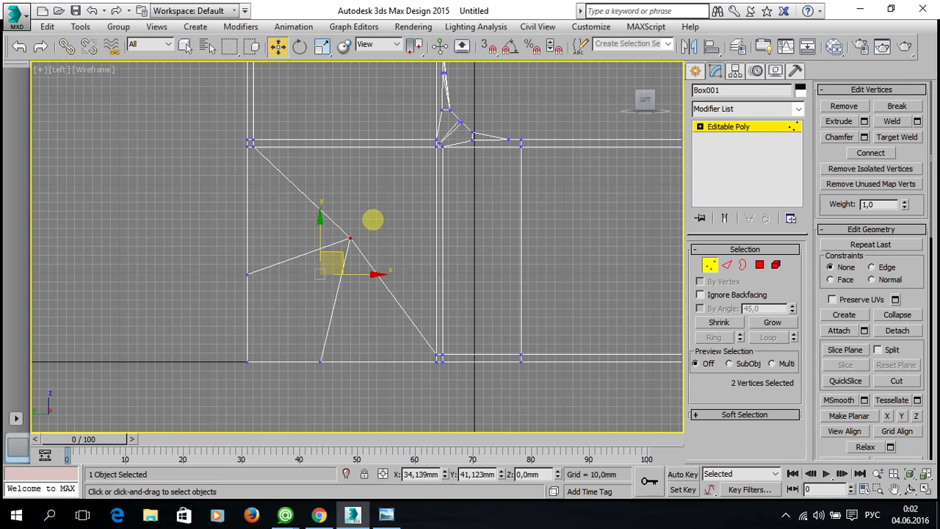
pyautogui.moveTo(370, 217); pyautogui.dragTo(362, 232)
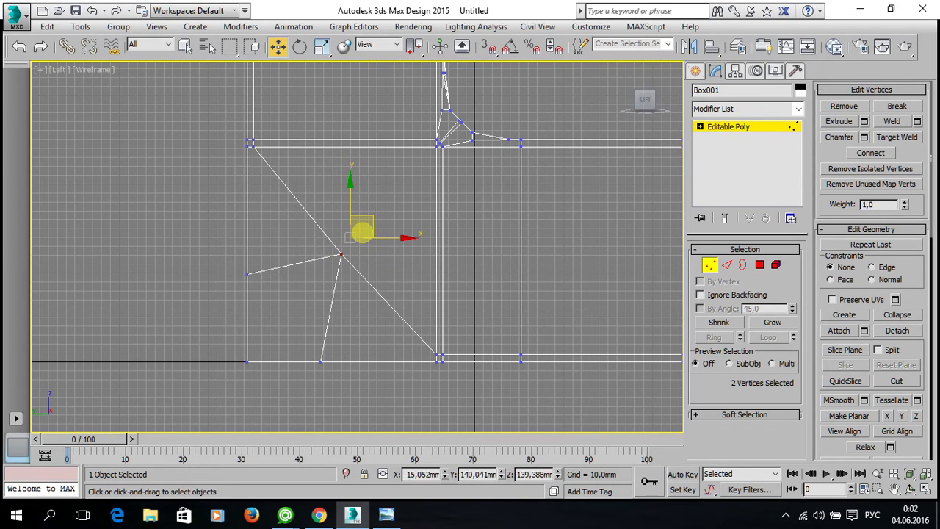
# Step: Line the bottom vertices up under the diagonal vertex and raise the left vertex level with it
pyautogui.moveTo(323, 401); pyautogui.dragTo(299, 342)
pyautogui.moveTo(367, 361); pyautogui.dragTo(388, 360)
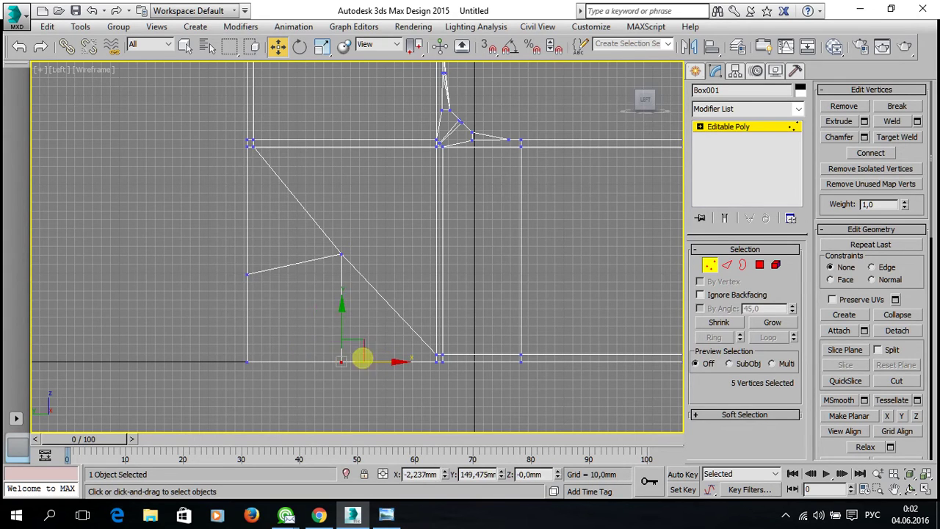
pyautogui.moveTo(226, 263)
pyautogui.mouseDown()
pyautogui.moveTo(251, 245)
pyautogui.moveTo(249, 212)
pyautogui.mouseUp()
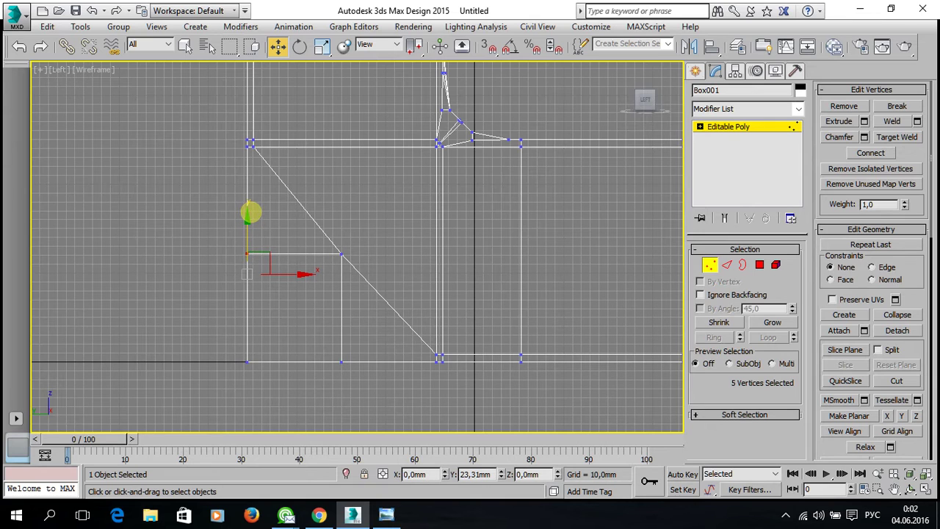
pyautogui.moveTo(250, 213); pyautogui.dragTo(250, 214)
pyautogui.moveTo(276, 381); pyautogui.dragTo(208, 335)
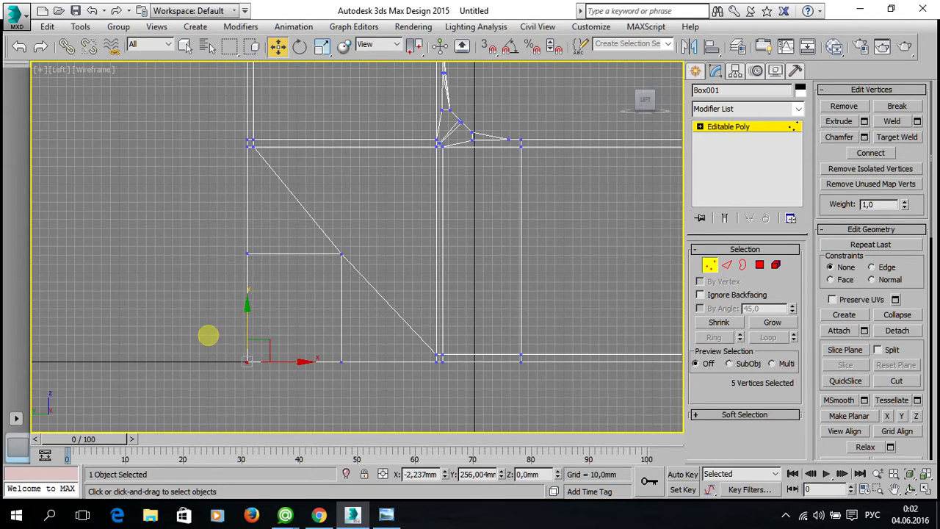
# Step: Maximize the Perspective view, orbit behind the box and enter Edge mode
pyautogui.hotkey('alt', 'w')
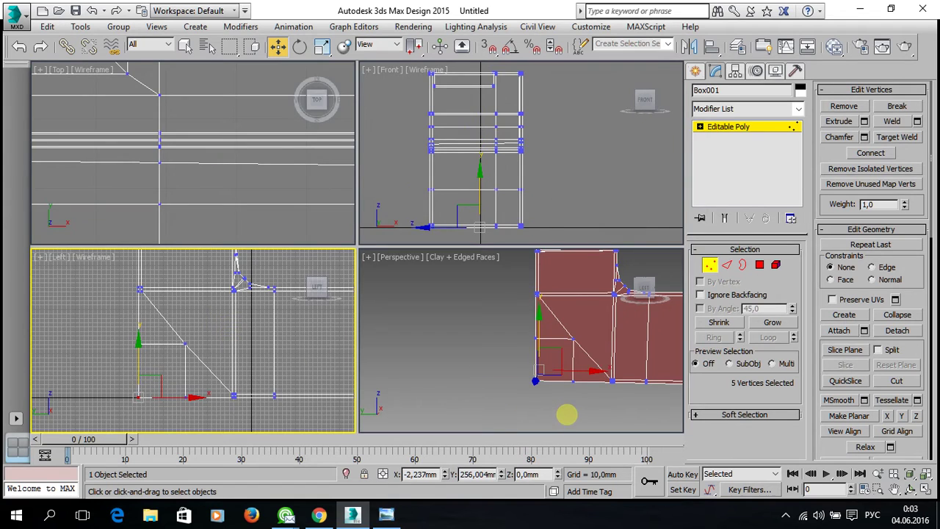
pyautogui.rightClick(566, 414)
pyautogui.hotkey('alt', 'w')
pyautogui.keyDown('alt'); pyautogui.moveTo(355, 334); pyautogui.dragTo(467, 330, button='middle'); pyautogui.keyUp('alt')
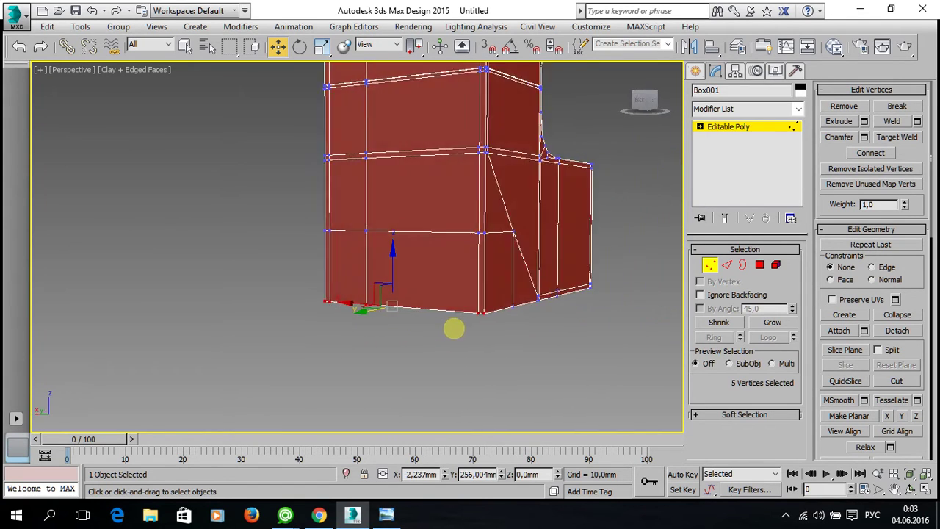
pyautogui.click(727, 264)
pyautogui.scroll(5, 321, 296)
pyautogui.moveTo(314, 307)
pyautogui.keyDown('alt'); pyautogui.mouseDown(button='middle')
pyautogui.moveTo(249, 331)
pyautogui.moveTo(289, 330)
pyautogui.moveTo(243, 338)
pyautogui.moveTo(285, 327)
pyautogui.mouseUp(button='middle'); pyautogui.keyUp('alt')
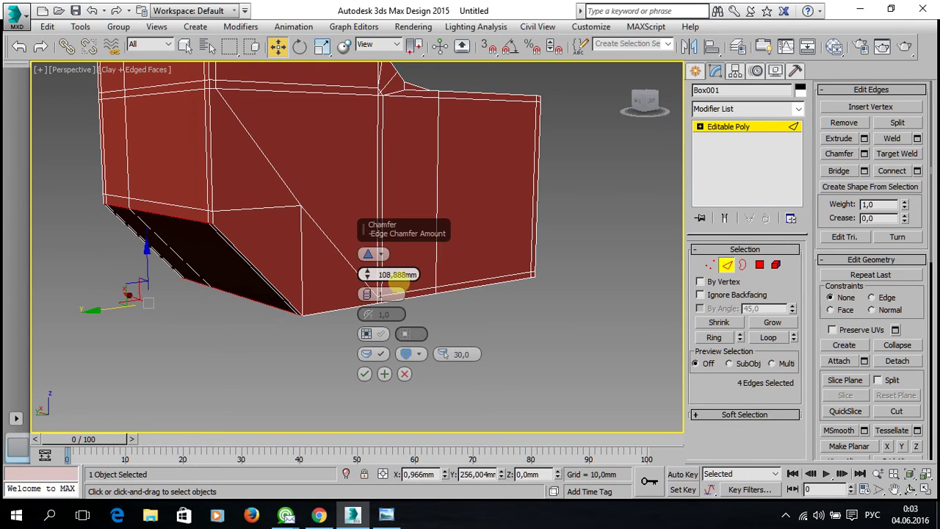
pyautogui.keyDown('alt'); pyautogui.moveTo(370, 319); pyautogui.dragTo(334, 292, button='middle'); pyautogui.keyUp('alt')
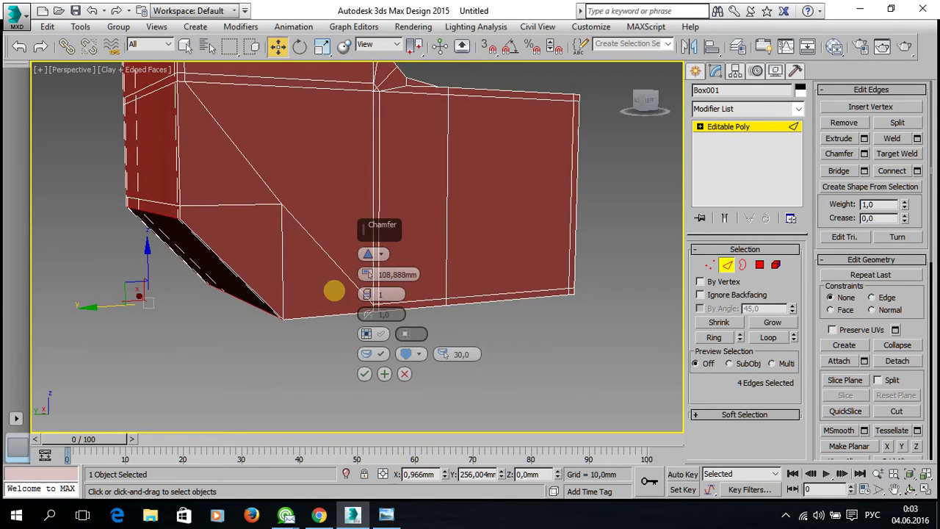
pyautogui.moveTo(366, 274); pyautogui.dragTo(393, 154)
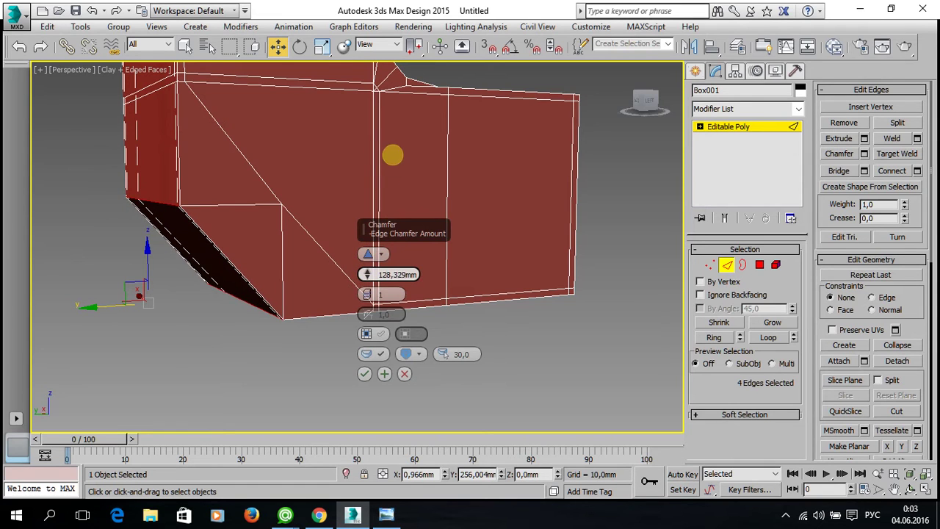
pyautogui.click(365, 374)
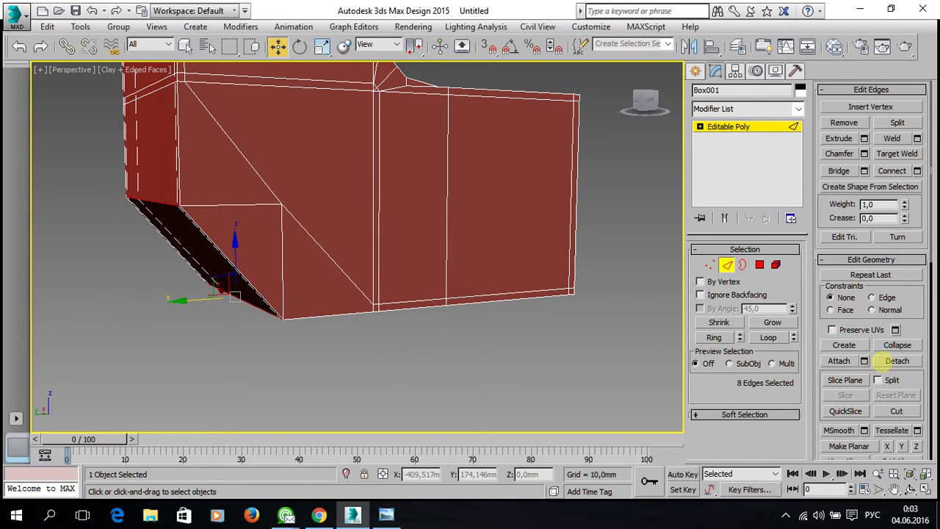
pyautogui.moveTo(874, 316); pyautogui.dragTo(885, 123)
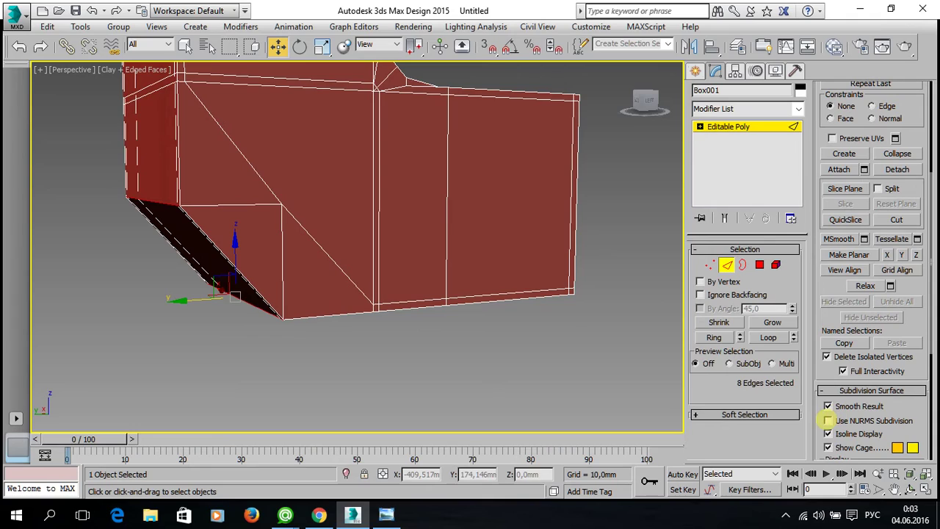
pyautogui.click(828, 420)
pyautogui.moveTo(318, 281)
pyautogui.keyDown('alt'); pyautogui.mouseDown(button='middle')
pyautogui.moveTo(454, 251)
pyautogui.moveTo(560, 281)
pyautogui.moveTo(332, 283)
pyautogui.mouseUp(button='middle'); pyautogui.keyUp('alt')
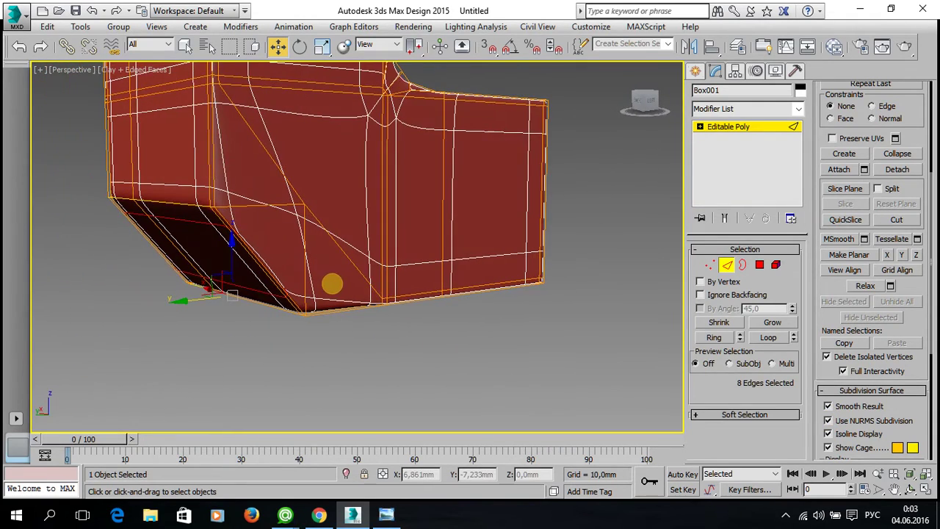
pyautogui.hotkey('ctrl', 'z')
pyautogui.hotkey('ctrl', 'z')
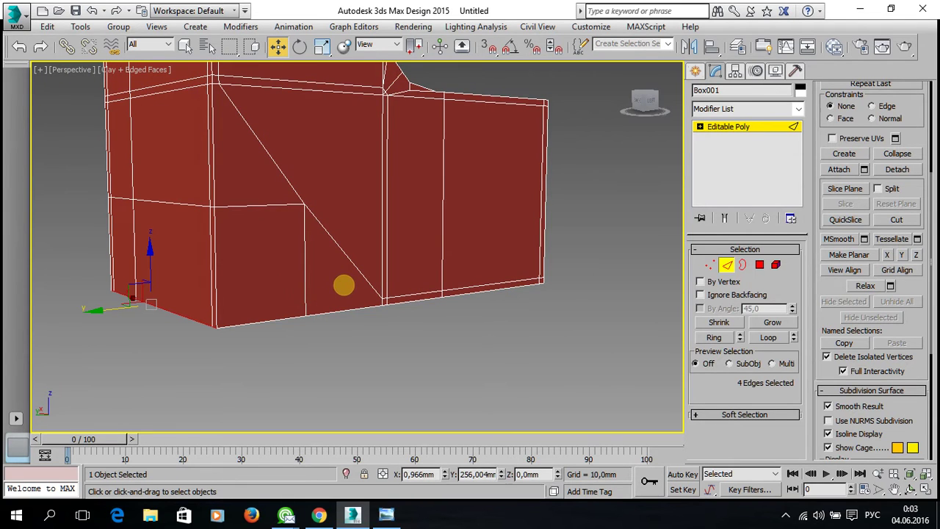
pyautogui.moveTo(348, 300)
pyautogui.keyDown('alt'); pyautogui.mouseDown(button='middle')
pyautogui.moveTo(409, 302)
pyautogui.moveTo(275, 321)
pyautogui.moveTo(424, 338)
pyautogui.mouseUp(button='middle'); pyautogui.keyUp('alt')
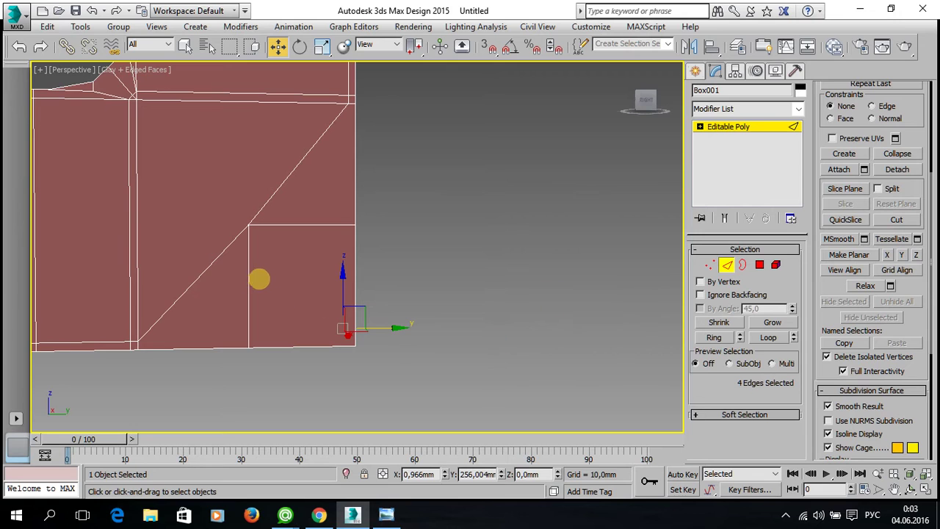
# Step: Remove two pairs of extra vertical and horizontal edges from Box001's side faces
pyautogui.click(250, 279)
pyautogui.keyDown('ctrl'); pyautogui.click(320, 226); pyautogui.keyUp('ctrl')
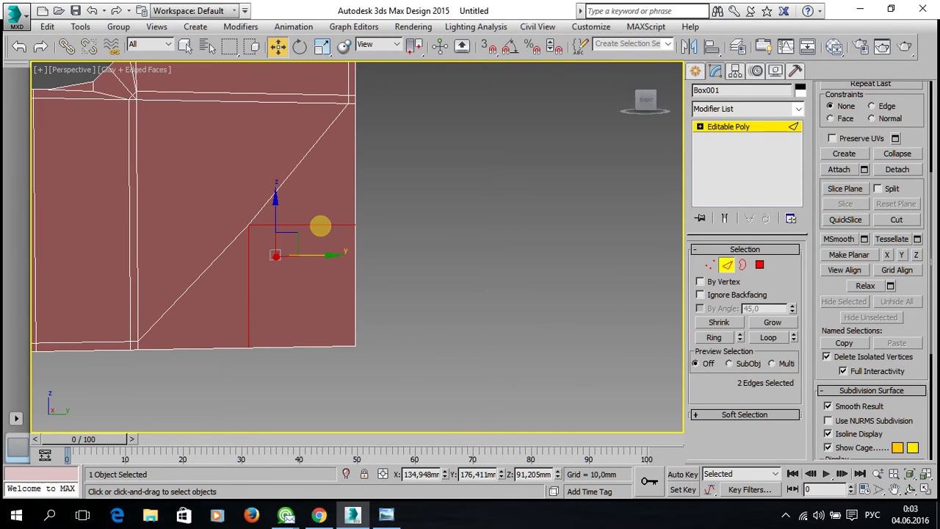
pyautogui.scroll(4, 910, 192)
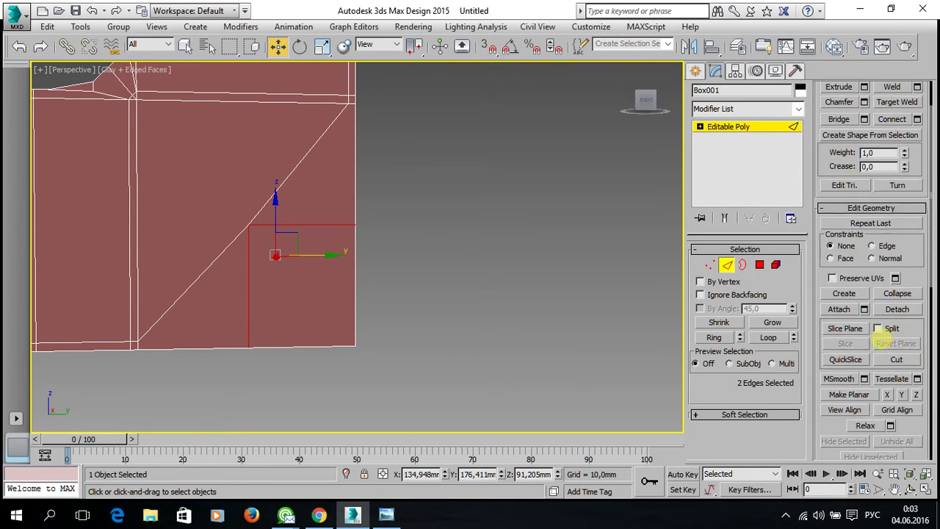
pyautogui.scroll(2, 852, 212)
pyautogui.click(844, 123)
pyautogui.moveTo(413, 260)
pyautogui.keyDown('alt'); pyautogui.mouseDown(button='middle')
pyautogui.moveTo(237, 277)
pyautogui.moveTo(99, 321)
pyautogui.moveTo(215, 321)
pyautogui.mouseUp(button='middle'); pyautogui.keyUp('alt')
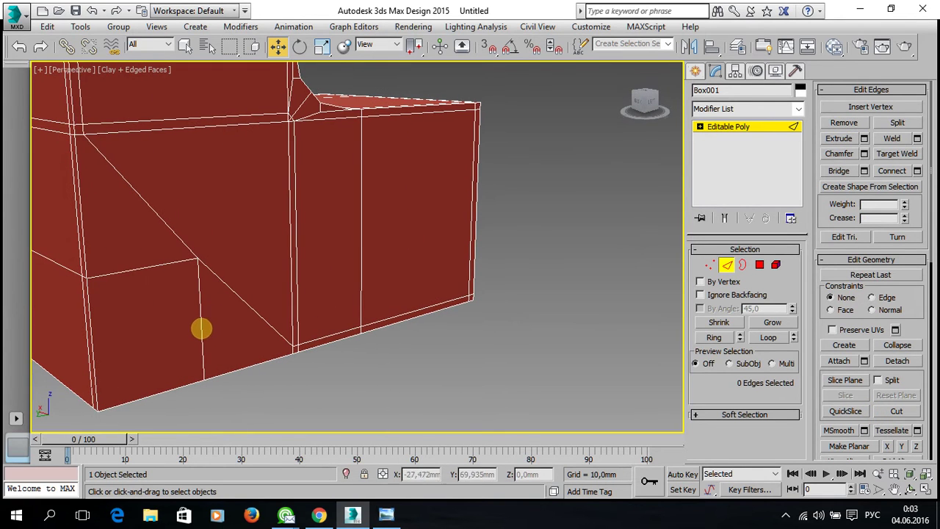
pyautogui.click(202, 329)
pyautogui.keyDown('ctrl'); pyautogui.click(116, 271); pyautogui.keyUp('ctrl')
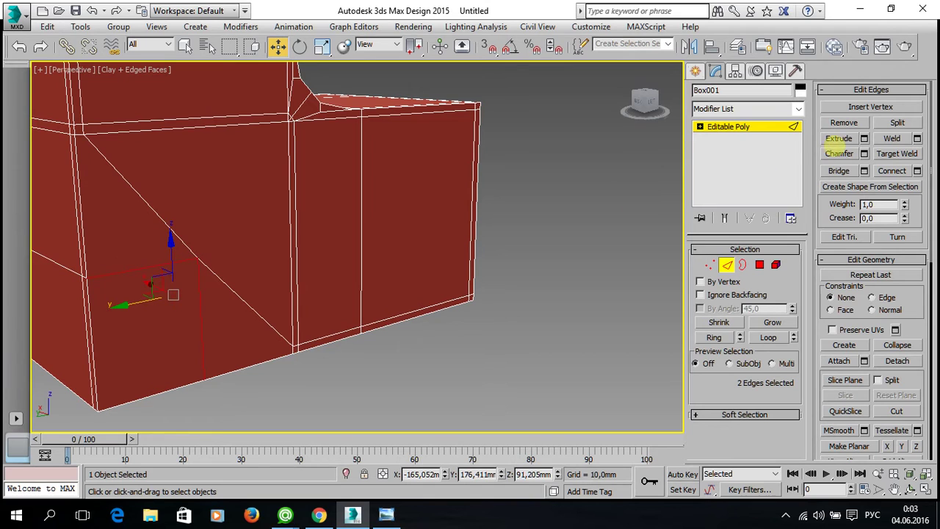
pyautogui.click(844, 122)
# Step: Remove four more extra edges from the box's other side faces
pyautogui.keyDown('alt'); pyautogui.moveTo(109, 254); pyautogui.dragTo(452, 276, button='middle'); pyautogui.keyUp('alt')
pyautogui.click(517, 292)
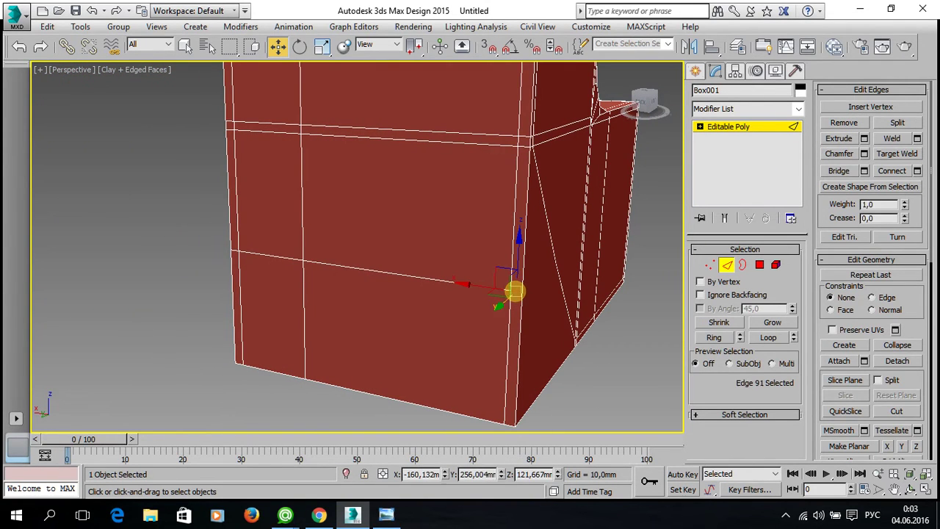
pyautogui.keyDown('ctrl'); pyautogui.click(423, 279); pyautogui.keyUp('ctrl')
pyautogui.moveTo(250, 294)
pyautogui.keyDown('alt'); pyautogui.mouseDown(button='middle')
pyautogui.moveTo(342, 296)
pyautogui.moveTo(234, 329)
pyautogui.mouseUp(button='middle'); pyautogui.keyUp('alt')
pyautogui.keyDown('ctrl'); pyautogui.click(219, 338); pyautogui.keyUp('ctrl')
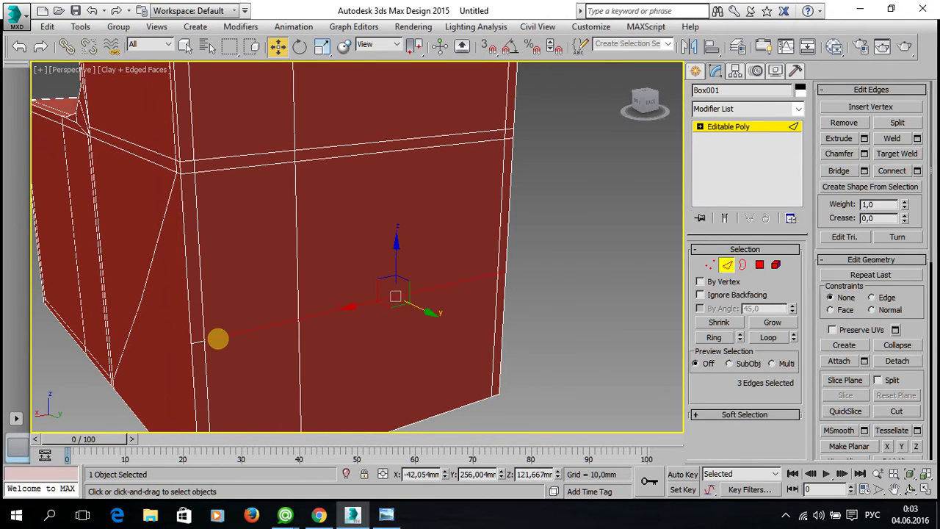
pyautogui.keyDown('ctrl'); pyautogui.click(195, 342); pyautogui.keyUp('ctrl')
pyautogui.click(844, 122)
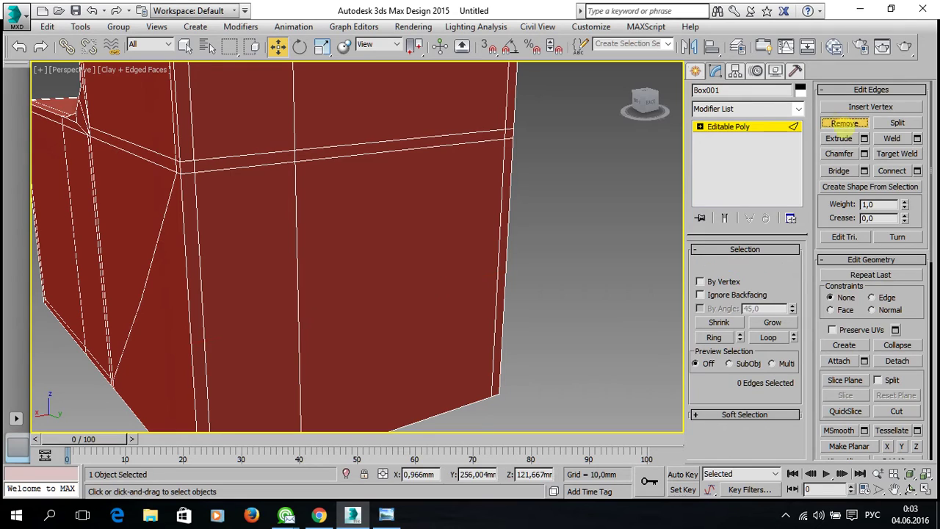
# Step: In Vertex mode, remove the five leftover stray vertices those edges left behind
pyautogui.click(708, 265)
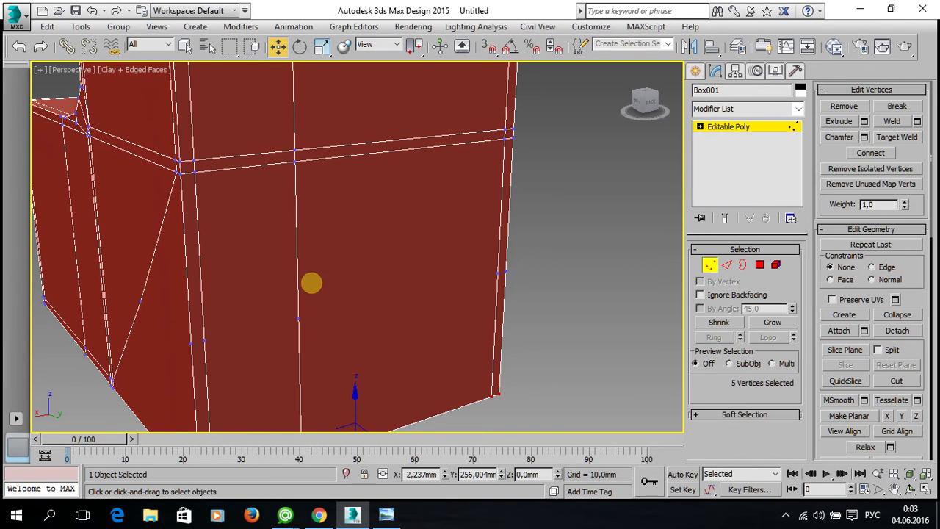
pyautogui.click(190, 341)
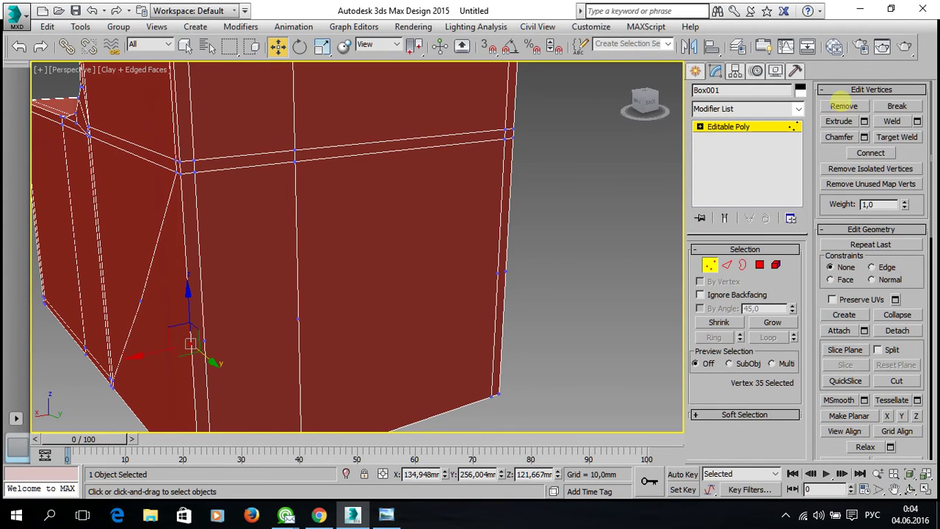
pyautogui.click(843, 106)
pyautogui.click(203, 338)
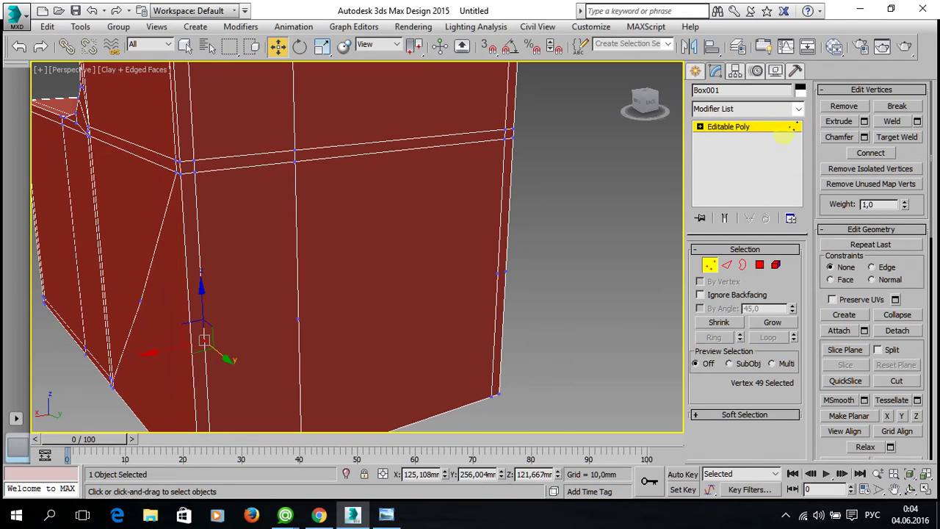
pyautogui.click(844, 105)
pyautogui.click(297, 319)
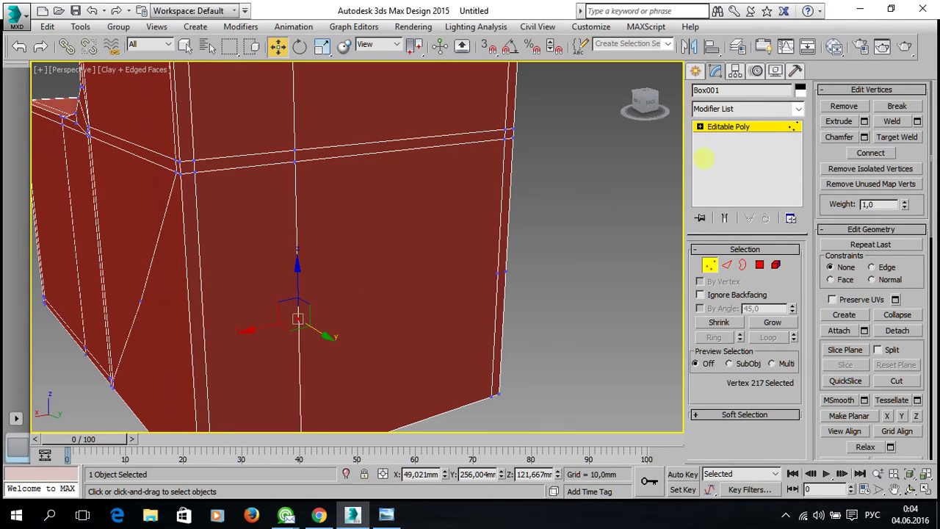
pyautogui.click(843, 106)
pyautogui.click(505, 270)
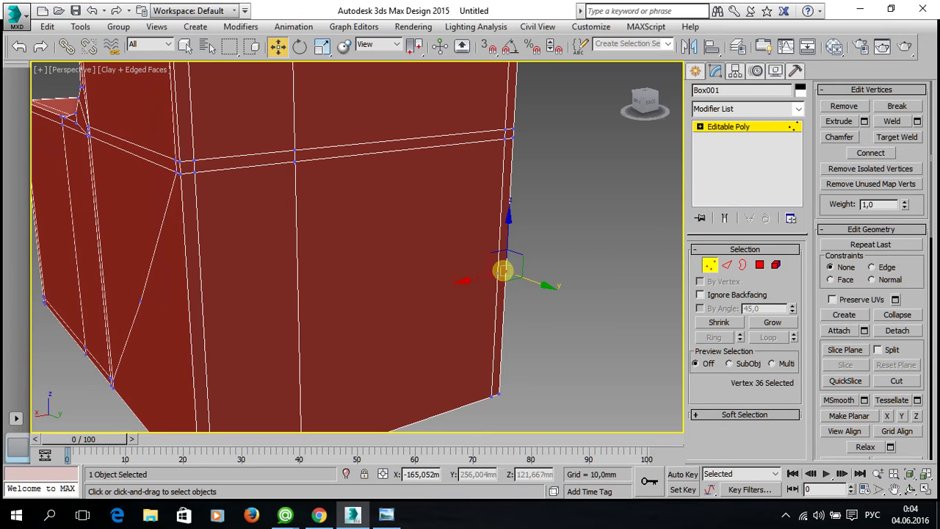
pyautogui.click(843, 105)
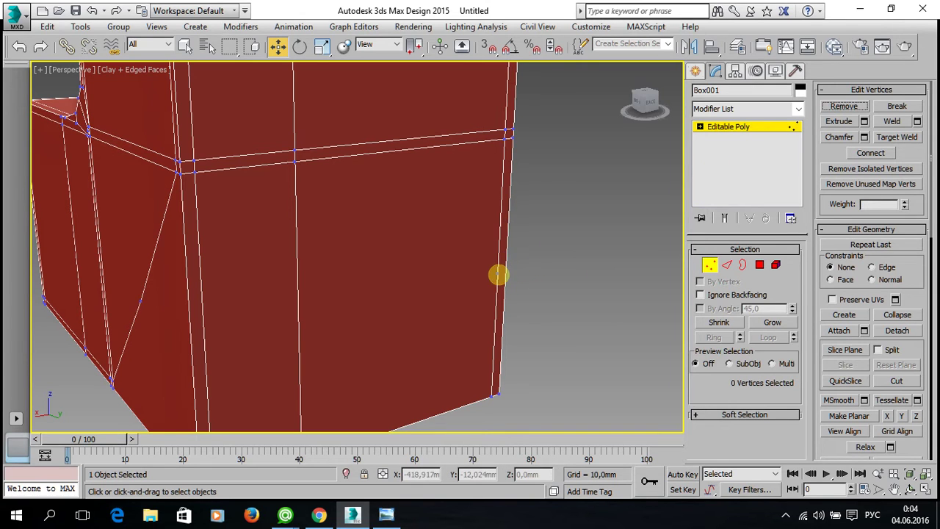
pyautogui.click(498, 275)
pyautogui.click(843, 106)
# Step: Remove a bottom-edge vertex, then undo it because the mesh caved in
pyautogui.moveTo(335, 325)
pyautogui.keyDown('alt'); pyautogui.mouseDown(button='middle')
pyautogui.moveTo(374, 243)
pyautogui.moveTo(419, 214)
pyautogui.mouseUp(button='middle'); pyautogui.keyUp('alt')
pyautogui.click(311, 290)
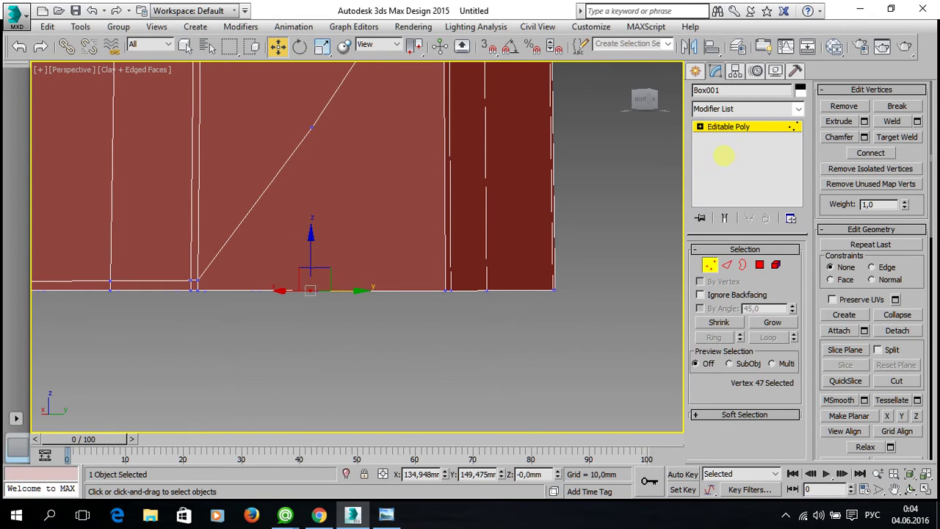
pyautogui.click(843, 106)
pyautogui.keyDown('alt'); pyautogui.moveTo(541, 281); pyautogui.dragTo(523, 332, button='middle'); pyautogui.keyUp('alt')
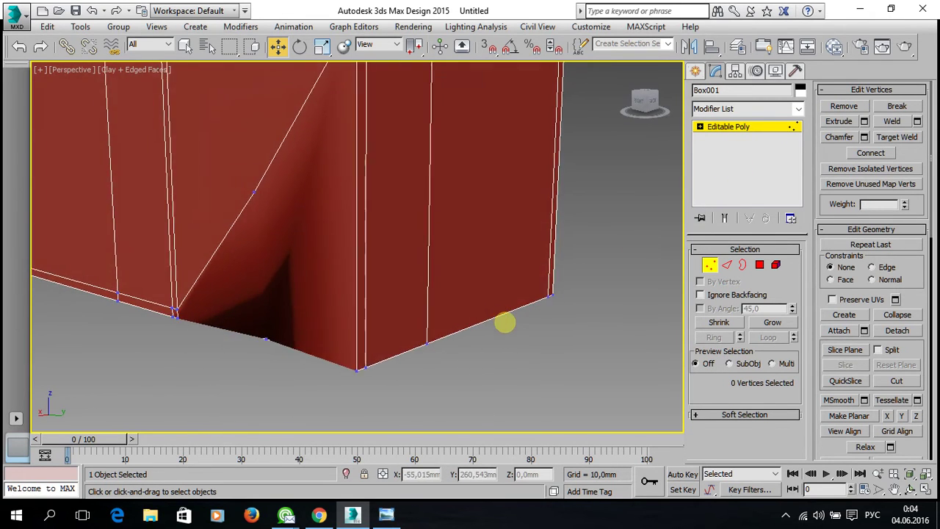
pyautogui.hotkey('ctrl', 'z')
# Step: Remove two other stray vertices on the underside and back edges of the L-shaped mesh
pyautogui.moveTo(437, 361)
pyautogui.keyDown('alt'); pyautogui.mouseDown(button='middle')
pyautogui.moveTo(504, 334)
pyautogui.moveTo(374, 245)
pyautogui.moveTo(251, 266)
pyautogui.moveTo(243, 310)
pyautogui.moveTo(269, 315)
pyautogui.moveTo(315, 316)
pyautogui.moveTo(356, 279)
pyautogui.moveTo(243, 328)
pyautogui.moveTo(255, 227)
pyautogui.mouseUp(button='middle'); pyautogui.keyUp('alt')
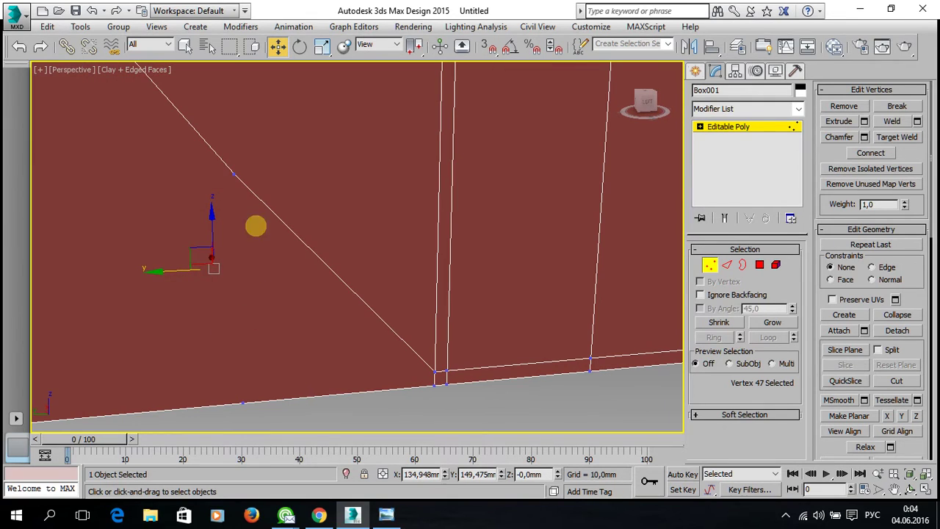
pyautogui.click(232, 173)
pyautogui.click(843, 106)
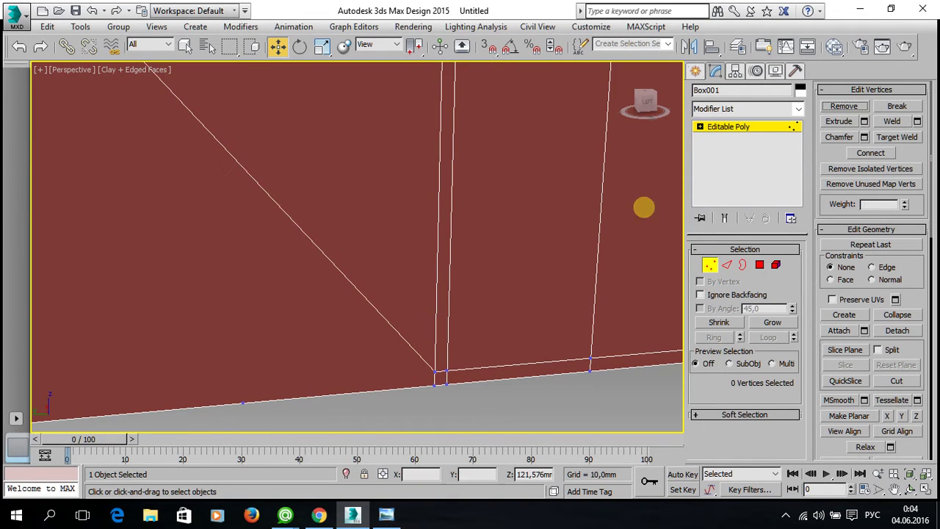
pyautogui.press('z')
pyautogui.moveTo(397, 319)
pyautogui.keyDown('alt'); pyautogui.mouseDown(button='middle')
pyautogui.moveTo(319, 296)
pyautogui.moveTo(451, 298)
pyautogui.moveTo(450, 282)
pyautogui.mouseUp(button='middle'); pyautogui.keyUp('alt')
pyautogui.click(453, 281)
pyautogui.click(843, 107)
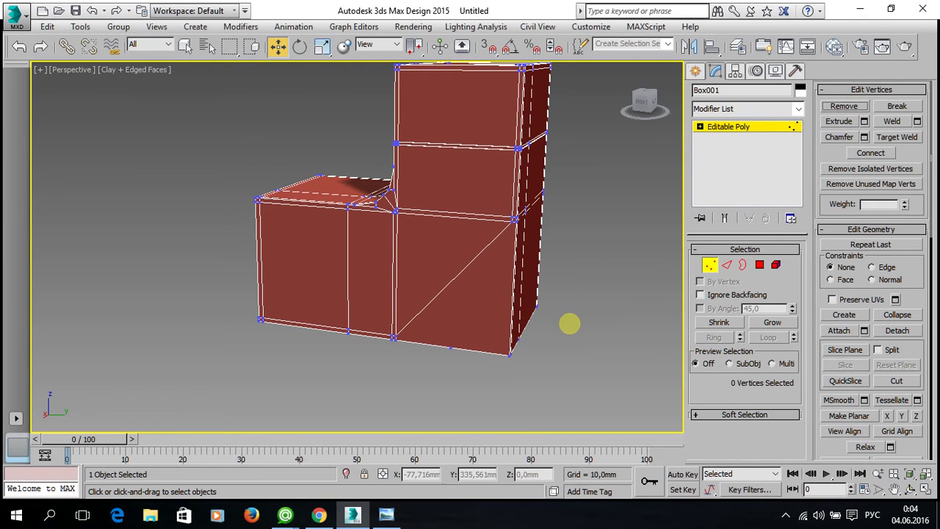
pyautogui.moveTo(563, 374)
pyautogui.keyDown('alt'); pyautogui.mouseDown(button='middle')
pyautogui.moveTo(459, 355)
pyautogui.moveTo(462, 317)
pyautogui.moveTo(483, 296)
pyautogui.moveTo(532, 326)
pyautogui.moveTo(337, 354)
pyautogui.mouseUp(button='middle'); pyautogui.keyUp('alt')
pyautogui.scroll(-3, 914, 348)
pyautogui.scroll(-3, 896, 354)
pyautogui.scroll(-2, 869, 363)
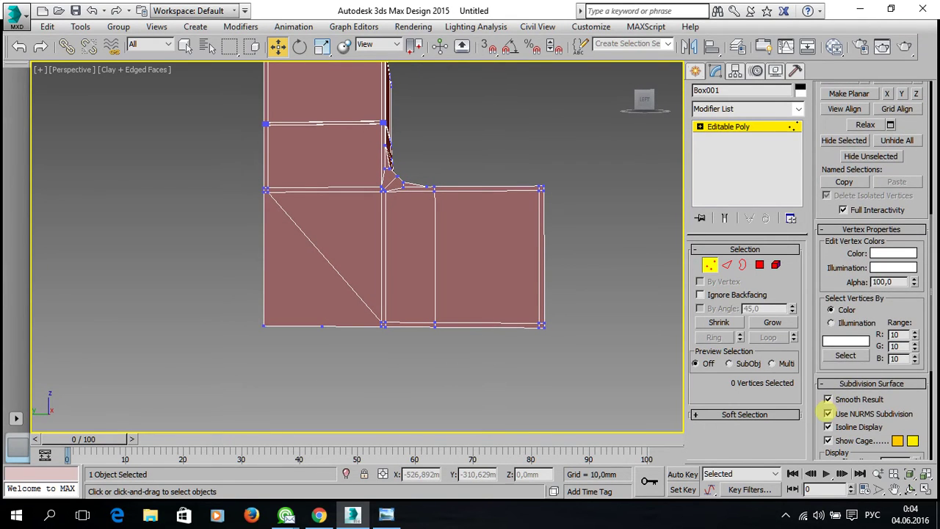
# Step: Turn on NURMS subdivision and orbit to inspect the smoothed mesh's underside
pyautogui.click(827, 414)
pyautogui.moveTo(346, 361)
pyautogui.keyDown('alt'); pyautogui.mouseDown(button='middle')
pyautogui.moveTo(568, 377)
pyautogui.moveTo(597, 370)
pyautogui.moveTo(605, 346)
pyautogui.mouseUp(button='middle'); pyautogui.keyUp('alt')
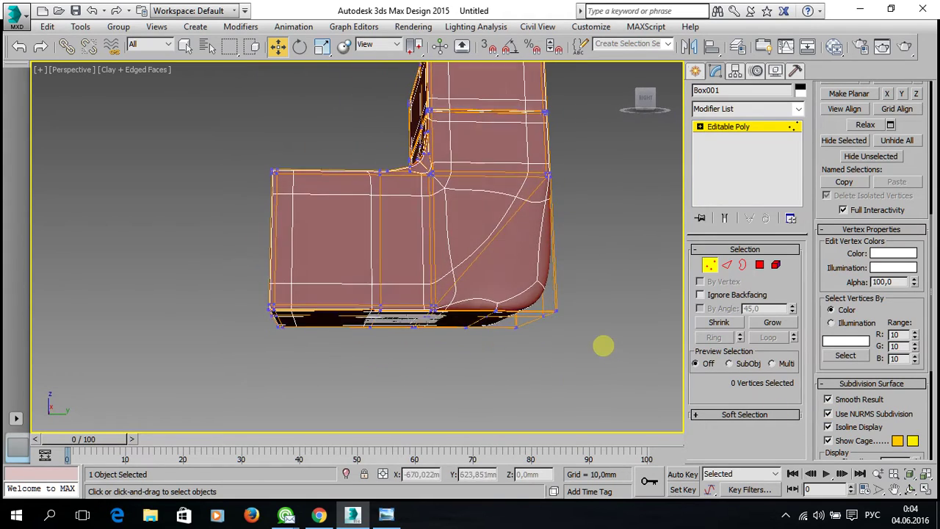
pyautogui.scroll(4, 487, 304)
pyautogui.scroll(3, 524, 329)
pyautogui.keyDown('alt'); pyautogui.moveTo(546, 290); pyautogui.dragTo(545, 284, button='middle'); pyautogui.keyUp('alt')
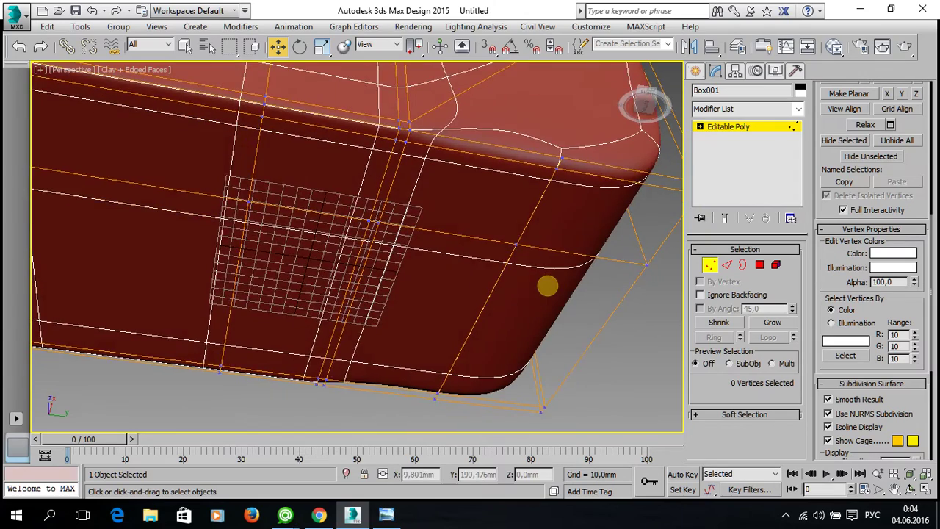
pyautogui.scroll(-3, 524, 319)
pyautogui.keyDown('alt'); pyautogui.moveTo(525, 319); pyautogui.dragTo(524, 320, button='middle'); pyautogui.keyUp('alt')
pyautogui.hotkey('alt', 'w')
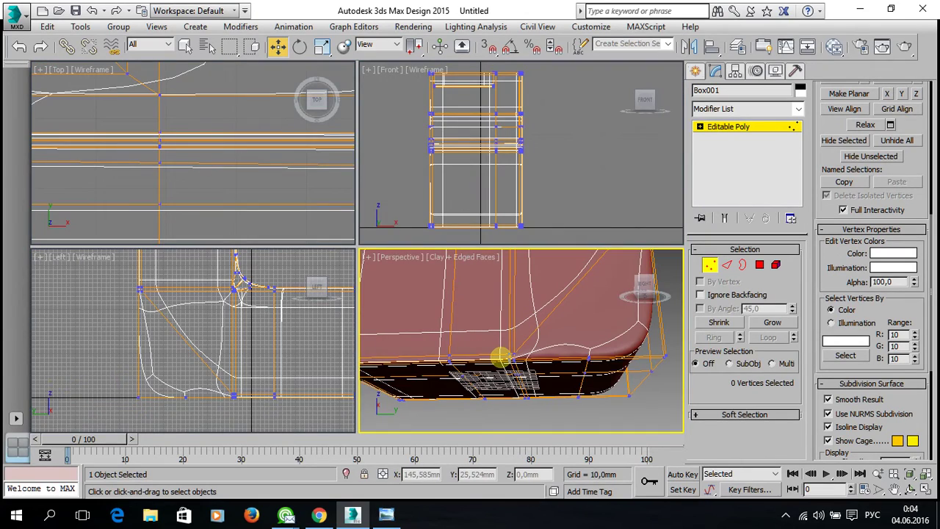
pyautogui.hotkey('alt', 'w')
# Step: In Edge mode, select a surplus edge on the underside and remove it
pyautogui.scroll(-3, 506, 330)
pyautogui.scroll(-3, 437, 352)
pyautogui.scroll(-3, 441, 345)
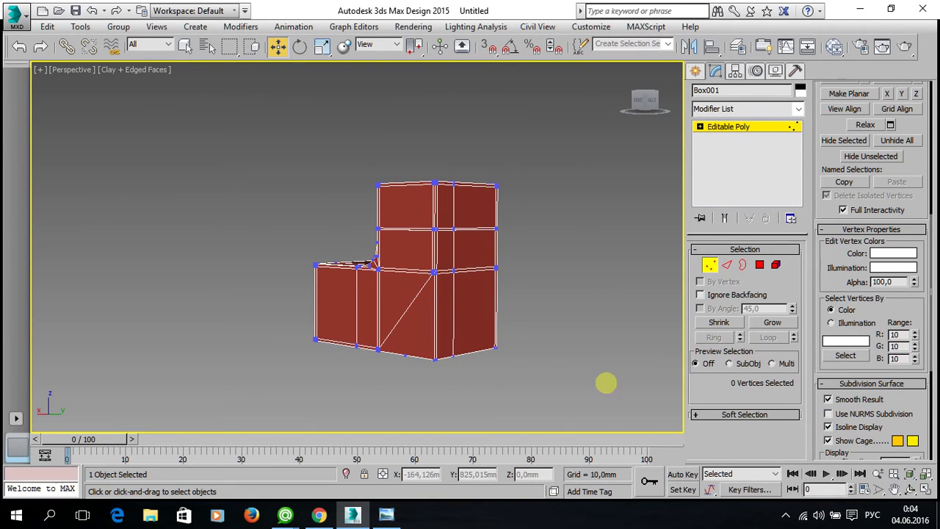
pyautogui.keyDown('alt'); pyautogui.moveTo(449, 330); pyautogui.dragTo(470, 280, button='middle'); pyautogui.keyUp('alt')
pyautogui.scroll(4, 491, 291)
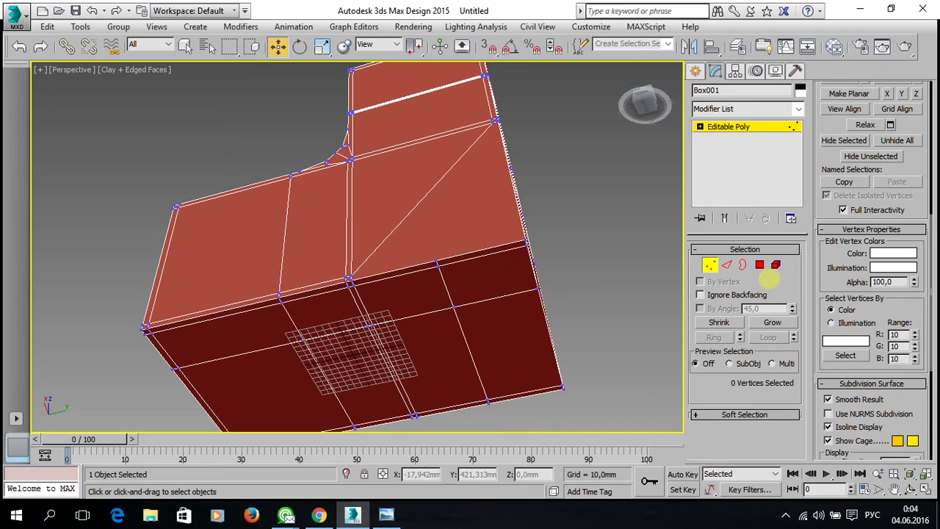
pyautogui.click(727, 264)
pyautogui.scroll(2, 437, 264)
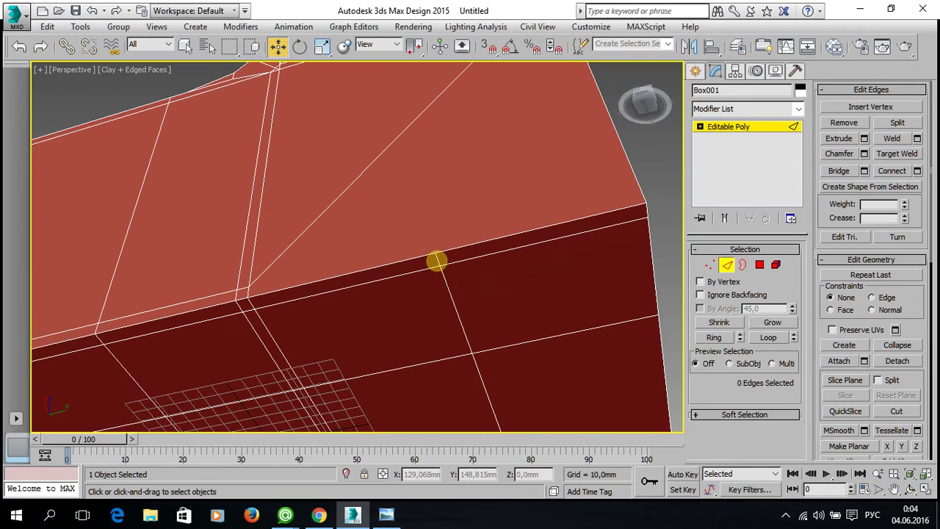
pyautogui.click(436, 260)
pyautogui.click(449, 292)
pyautogui.click(843, 122)
# Step: Remove two more surplus edges from the mesh's underside
pyautogui.moveTo(531, 326)
pyautogui.keyDown('alt'); pyautogui.mouseDown(button='middle')
pyautogui.moveTo(487, 159)
pyautogui.moveTo(443, 241)
pyautogui.mouseUp(button='middle'); pyautogui.keyUp('alt')
pyautogui.click(444, 242)
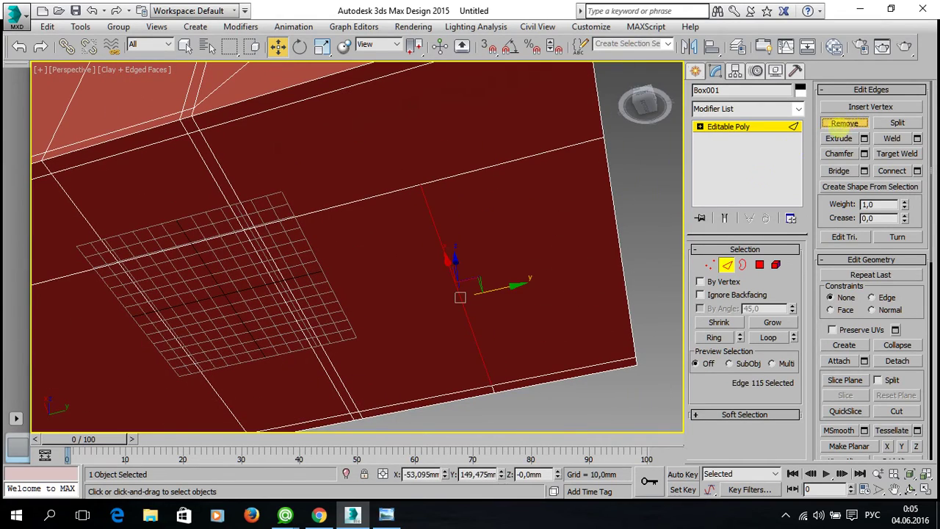
pyautogui.click(844, 123)
pyautogui.keyDown('alt'); pyautogui.moveTo(564, 300); pyautogui.dragTo(381, 191, button='middle'); pyautogui.keyUp('alt')
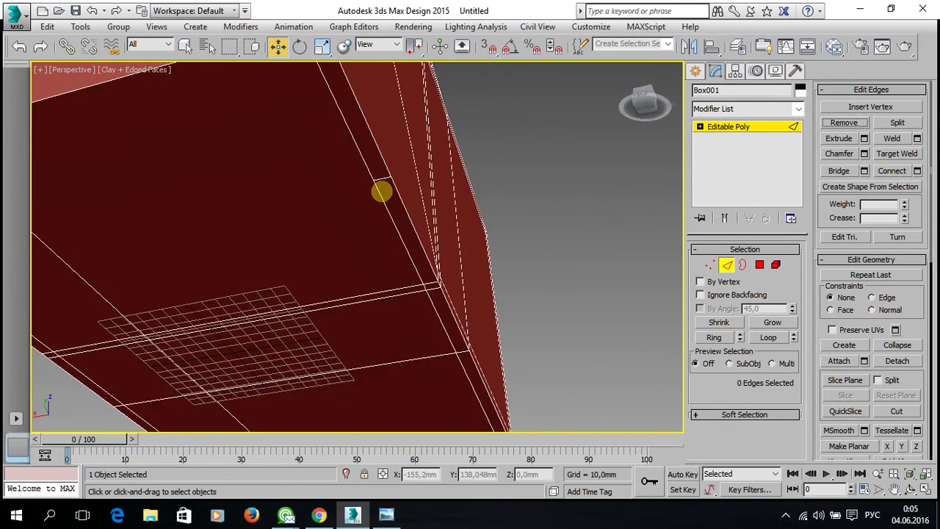
pyautogui.click(381, 180)
pyautogui.click(844, 123)
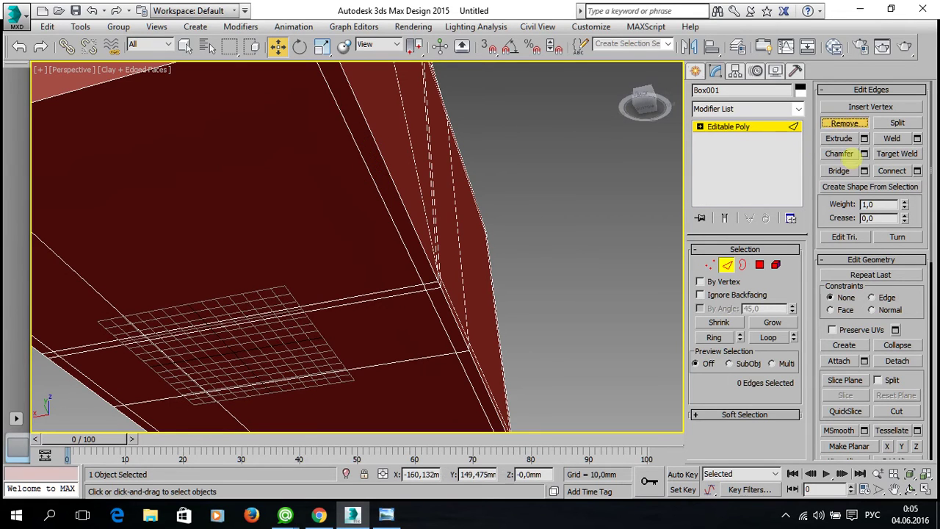
pyautogui.scroll(-3, 917, 317)
pyautogui.scroll(-5, 917, 317)
pyautogui.scroll(-3, 904, 279)
pyautogui.moveTo(916, 171); pyautogui.dragTo(885, 343)
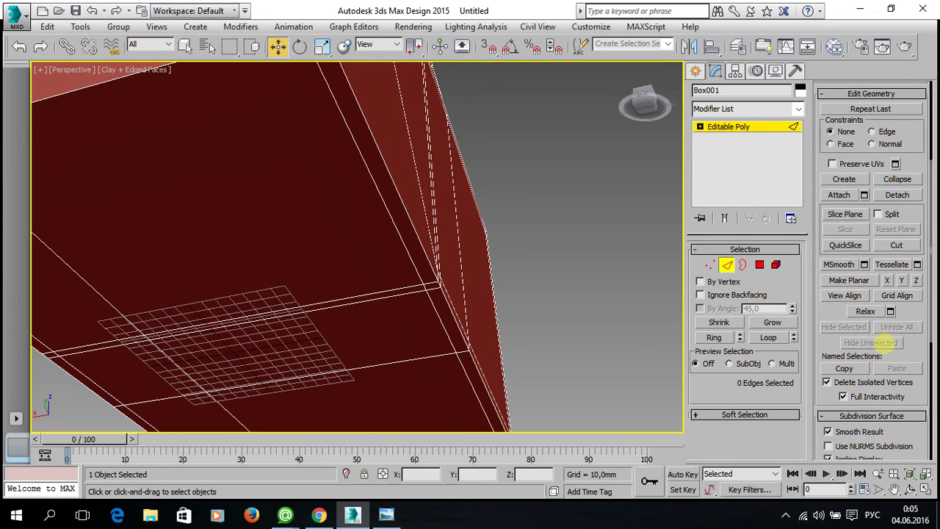
# Step: In Vertex mode, remove the four leftover vertices along the underside edges
pyautogui.click(705, 265)
pyautogui.moveTo(268, 157)
pyautogui.keyDown('alt'); pyautogui.mouseDown(button='middle')
pyautogui.moveTo(308, 260)
pyautogui.moveTo(294, 276)
pyautogui.mouseUp(button='middle'); pyautogui.keyUp('alt')
pyautogui.click(868, 105)
pyautogui.click(337, 345)
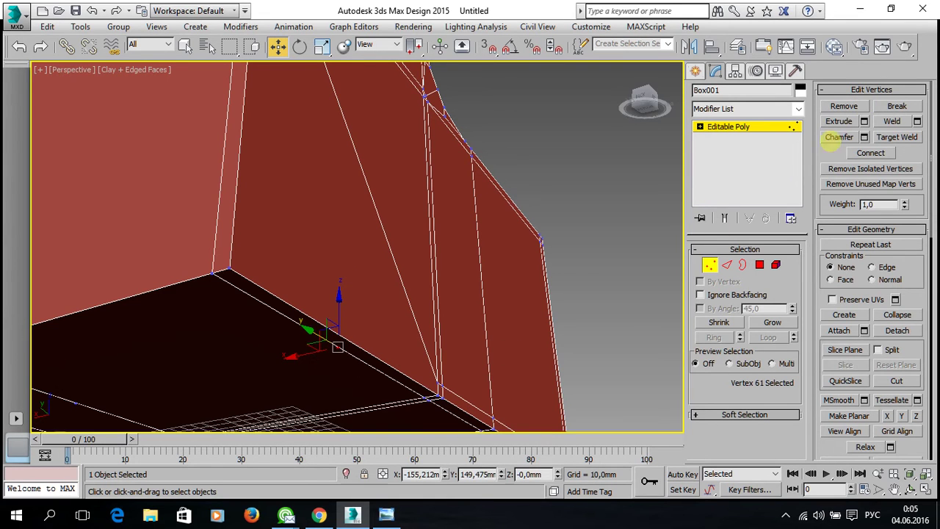
pyautogui.click(844, 107)
pyautogui.moveTo(243, 300)
pyautogui.keyDown('alt'); pyautogui.mouseDown(button='middle')
pyautogui.moveTo(323, 327)
pyautogui.moveTo(531, 276)
pyautogui.mouseUp(button='middle'); pyautogui.keyUp('alt')
pyautogui.click(532, 269)
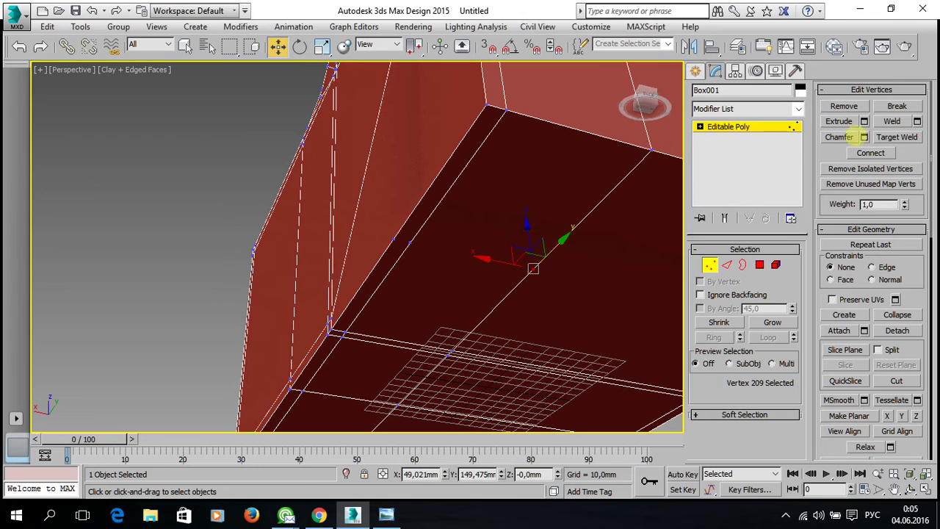
pyautogui.click(844, 107)
pyautogui.click(409, 243)
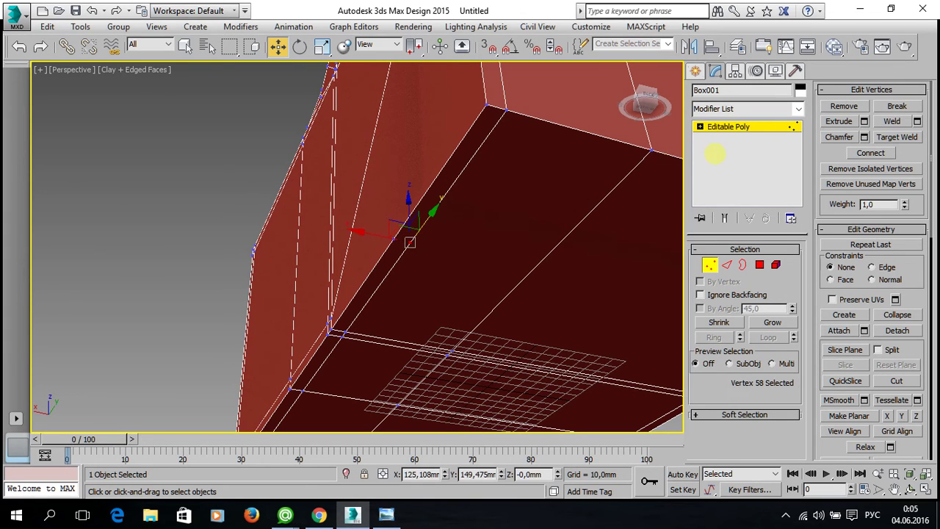
pyautogui.click(845, 107)
pyautogui.click(393, 240)
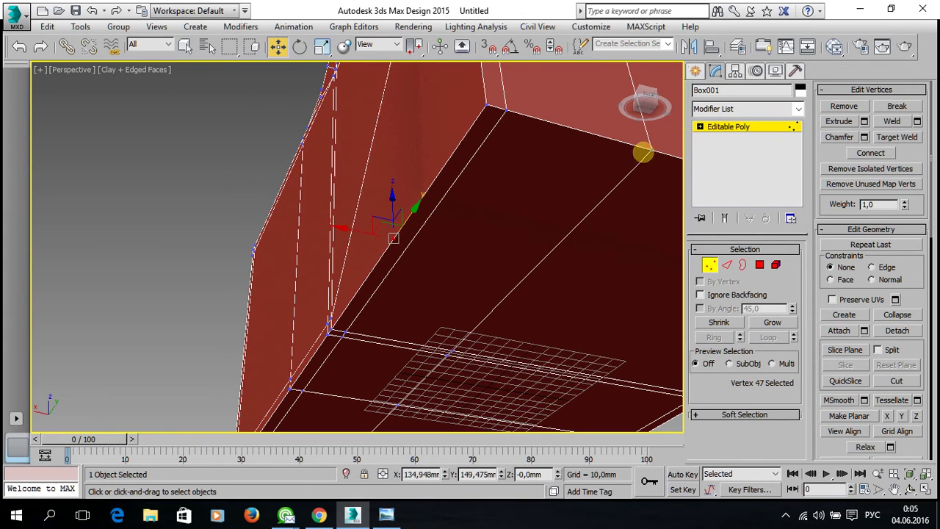
pyautogui.click(843, 106)
# Step: Orbit around the smoothed object and box-select the cage vertices at the outer bend corner
pyautogui.moveTo(447, 185)
pyautogui.keyDown('alt'); pyautogui.mouseDown(button='middle')
pyautogui.moveTo(511, 235)
pyautogui.moveTo(367, 168)
pyautogui.moveTo(361, 203)
pyautogui.mouseUp(button='middle'); pyautogui.keyUp('alt')
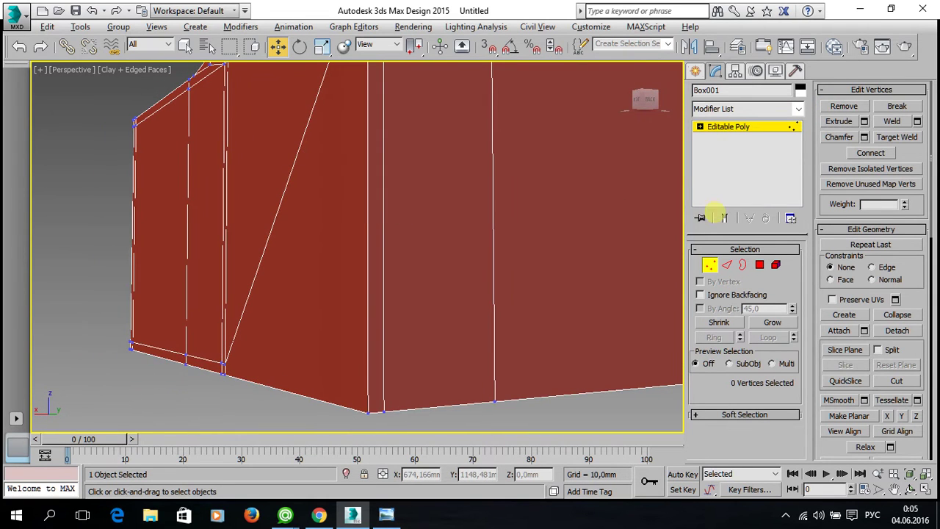
pyautogui.keyDown('alt'); pyautogui.moveTo(399, 153); pyautogui.dragTo(411, 158, button='middle'); pyautogui.keyUp('alt')
pyautogui.moveTo(897, 296); pyautogui.dragTo(883, 130)
pyautogui.moveTo(916, 411); pyautogui.dragTo(889, 232)
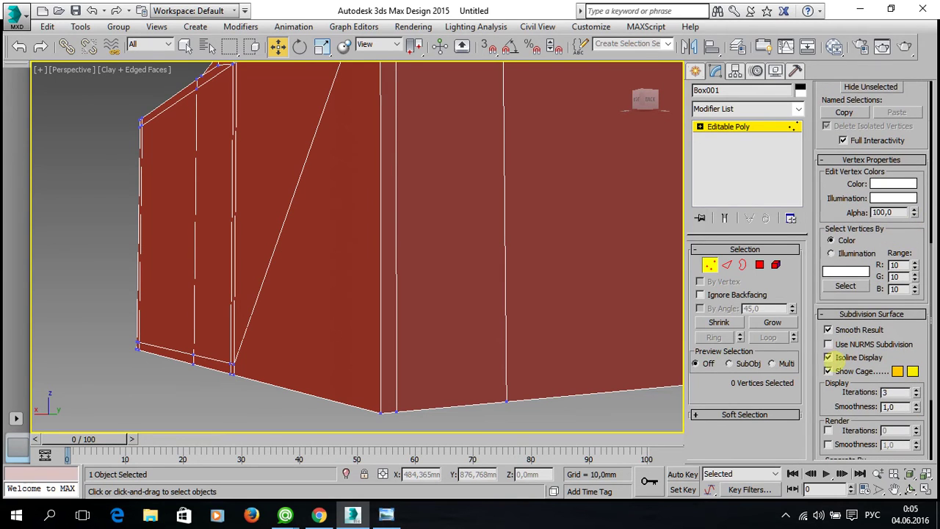
pyautogui.moveTo(588, 293)
pyautogui.keyDown('alt'); pyautogui.mouseDown(button='middle')
pyautogui.moveTo(546, 267)
pyautogui.moveTo(581, 289)
pyautogui.moveTo(601, 285)
pyautogui.mouseUp(button='middle'); pyautogui.keyUp('alt')
pyautogui.scroll(-2, 595, 297)
pyautogui.scroll(-3, 580, 313)
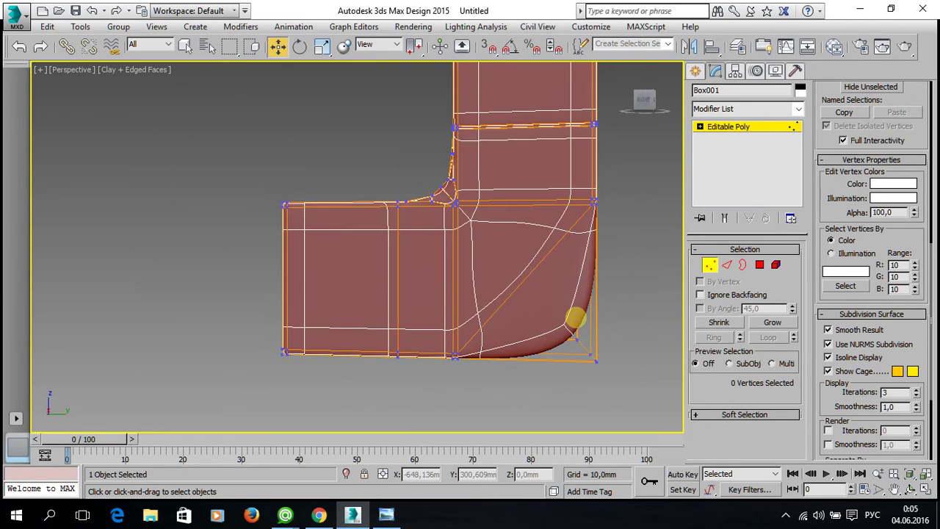
pyautogui.scroll(-3, 591, 320)
pyautogui.moveTo(609, 325)
pyautogui.keyDown('alt'); pyautogui.mouseDown(button='middle')
pyautogui.moveTo(422, 352)
pyautogui.moveTo(361, 324)
pyautogui.moveTo(384, 340)
pyautogui.mouseUp(button='middle'); pyautogui.keyUp('alt')
pyautogui.moveTo(430, 361)
pyautogui.keyDown('alt'); pyautogui.mouseDown(button='middle')
pyautogui.moveTo(466, 348)
pyautogui.moveTo(425, 370)
pyautogui.mouseUp(button='middle'); pyautogui.keyUp('alt')
pyautogui.moveTo(426, 369); pyautogui.dragTo(328, 317)
# Step: In the maximized Left view, pull the corner vertices inward to round the bend
pyautogui.hotkey('alt', 'w')
pyautogui.rightClick(174, 367)
pyautogui.hotkey('alt', 'w')
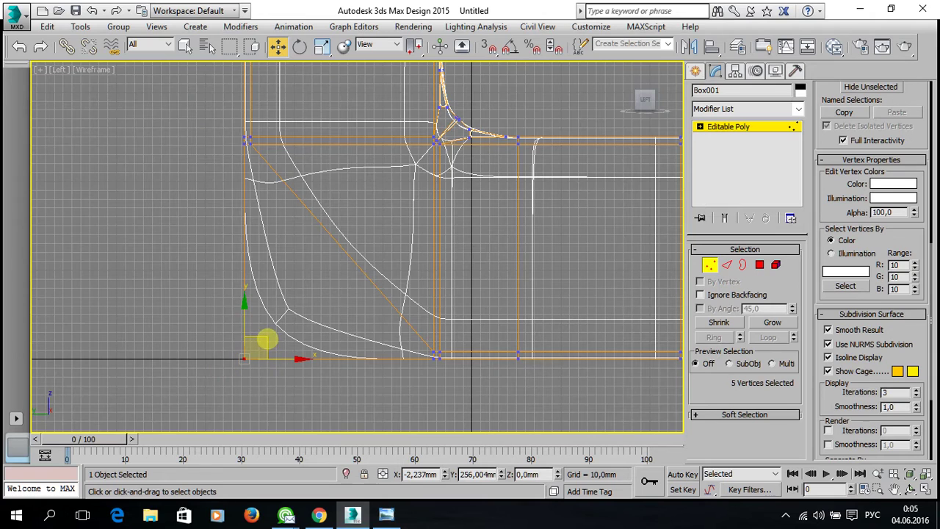
pyautogui.moveTo(277, 321); pyautogui.dragTo(297, 301)
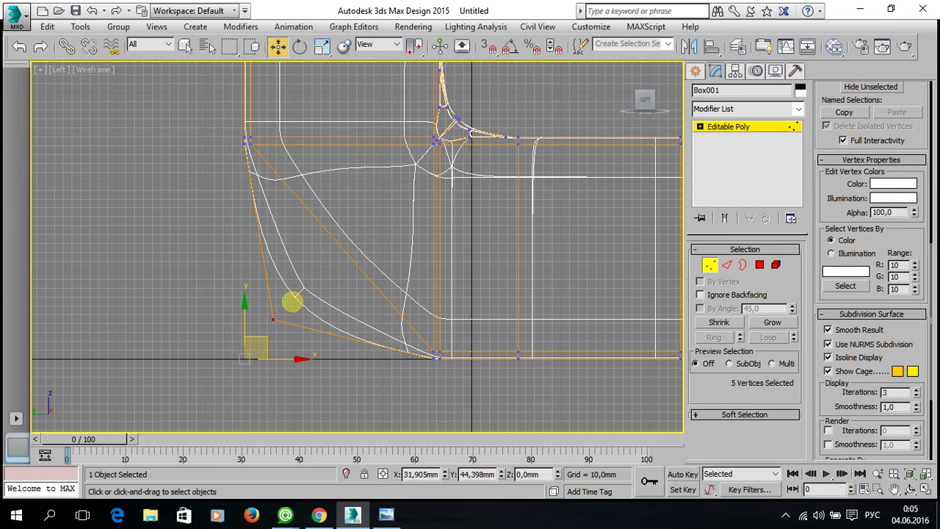
pyautogui.moveTo(282, 309); pyautogui.dragTo(282, 309)
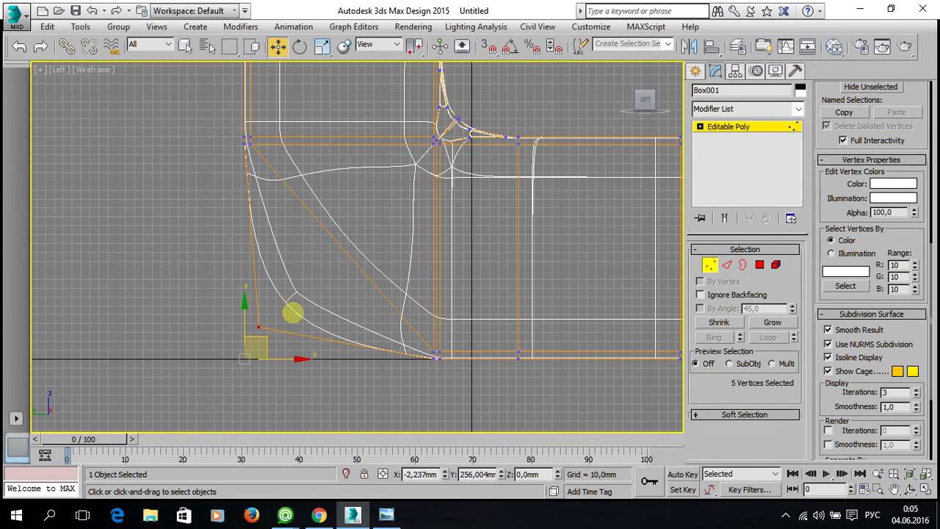
pyautogui.hotkey('alt', 'w')
pyautogui.hotkey('alt', 'w')
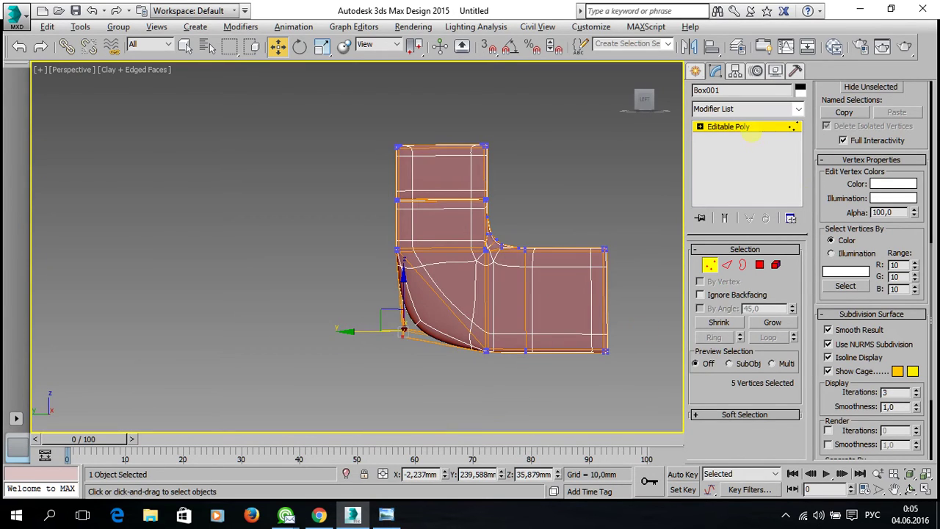
# Step: Exit vertex editing, hide edged faces with F4 and frame the whole model
pyautogui.click(749, 126)
pyautogui.click(591, 199)
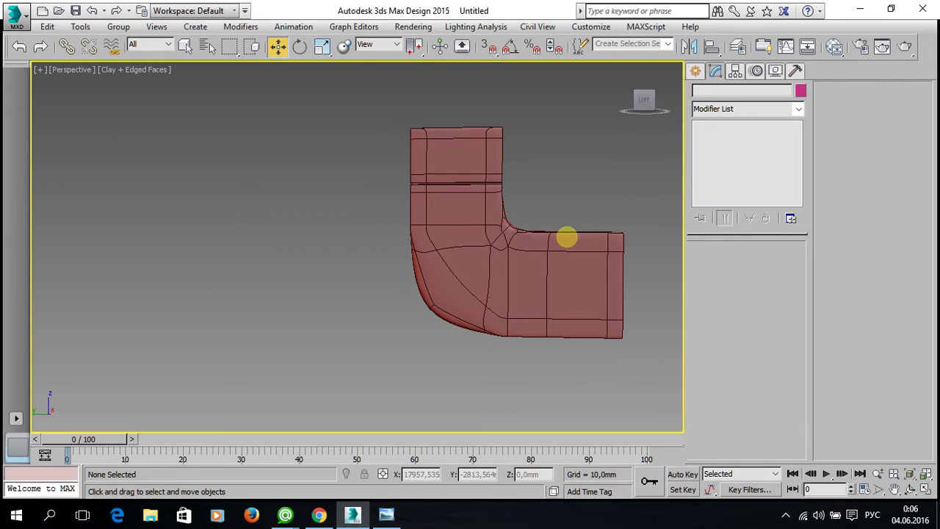
pyautogui.press('F4')
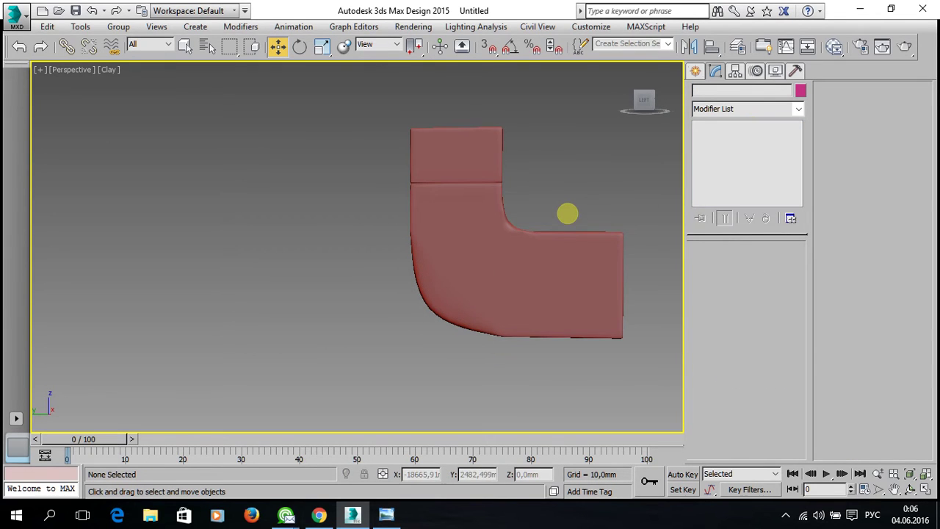
pyautogui.moveTo(550, 242)
pyautogui.keyDown('alt'); pyautogui.mouseDown(button='middle')
pyautogui.moveTo(526, 254)
pyautogui.moveTo(457, 227)
pyautogui.moveTo(529, 222)
pyautogui.moveTo(290, 290)
pyautogui.mouseUp(button='middle'); pyautogui.keyUp('alt')
pyautogui.click(556, 255)
pyautogui.press('z')
pyautogui.click(526, 238)
pyautogui.scroll(3, 419, 269)
pyautogui.keyDown('alt'); pyautogui.moveTo(419, 269); pyautogui.dragTo(453, 311, button='middle'); pyautogui.keyUp('alt')
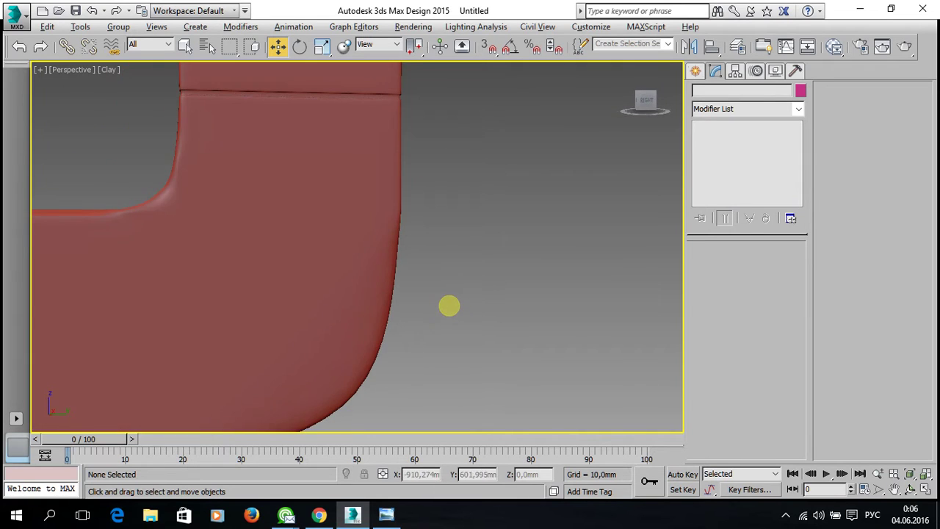
# Step: Orbit around the model from several sides to inspect its shape
pyautogui.hotkey('alt', 'w')
pyautogui.click(453, 328)
pyautogui.hotkey('alt', 'w')
pyautogui.moveTo(462, 319)
pyautogui.keyDown('alt'); pyautogui.mouseDown(button='middle')
pyautogui.moveTo(277, 330)
pyautogui.moveTo(271, 320)
pyautogui.mouseUp(button='middle'); pyautogui.keyUp('alt')
pyautogui.click(440, 325)
pyautogui.moveTo(438, 323)
pyautogui.keyDown('alt'); pyautogui.mouseDown(button='middle')
pyautogui.moveTo(378, 328)
pyautogui.moveTo(343, 313)
pyautogui.moveTo(410, 341)
pyautogui.mouseUp(button='middle'); pyautogui.keyUp('alt')
pyautogui.scroll(-2, 410, 340)
pyautogui.keyDown('alt'); pyautogui.moveTo(436, 300); pyautogui.dragTo(472, 283, button='middle'); pyautogui.keyUp('alt')
pyautogui.click(470, 286)
pyautogui.click(471, 286)
pyautogui.click(470, 286)
pyautogui.click(470, 286)
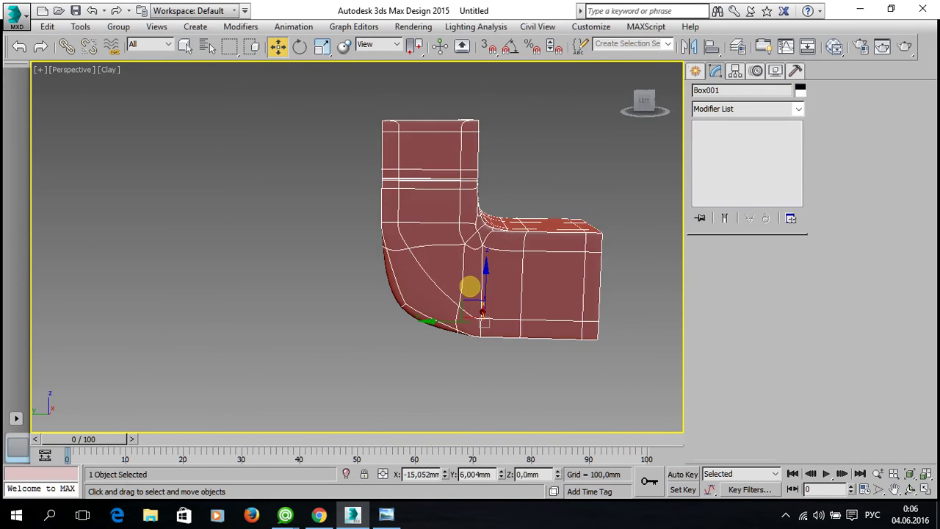
pyautogui.click(470, 286)
pyautogui.click(470, 286)
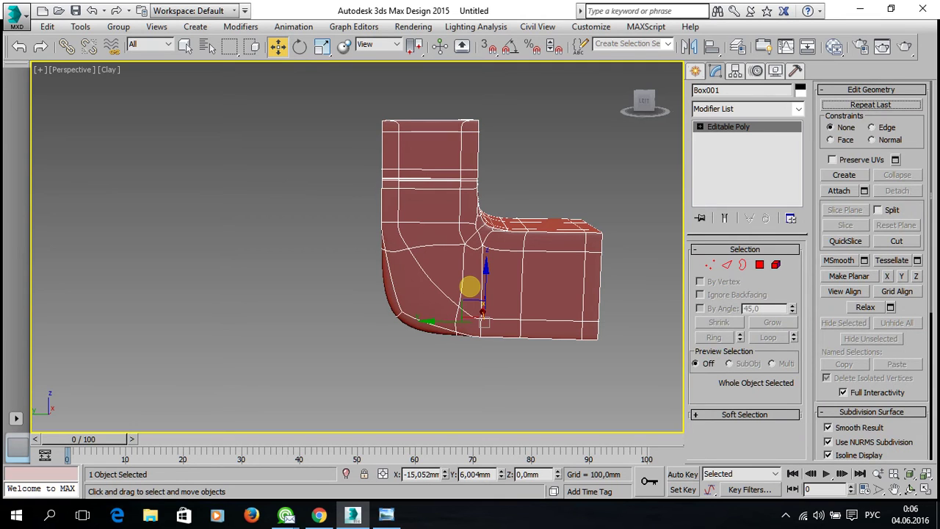
pyautogui.click(411, 359)
pyautogui.moveTo(413, 355)
pyautogui.keyDown('alt'); pyautogui.mouseDown(button='middle')
pyautogui.moveTo(438, 306)
pyautogui.moveTo(388, 330)
pyautogui.moveTo(416, 360)
pyautogui.moveTo(509, 345)
pyautogui.moveTo(270, 296)
pyautogui.moveTo(424, 321)
pyautogui.moveTo(506, 306)
pyautogui.moveTo(493, 314)
pyautogui.mouseUp(button='middle'); pyautogui.keyUp('alt')
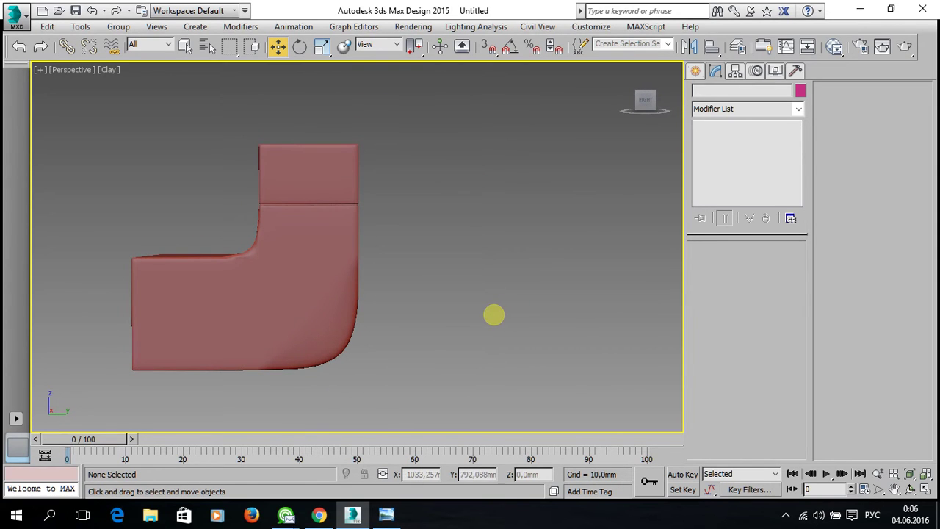
# Step: Select Box001 and uncheck Use NURMS Subdivision to restore the angular mesh
pyautogui.moveTo(368, 308)
pyautogui.keyDown('alt'); pyautogui.mouseDown(button='middle')
pyautogui.moveTo(539, 323)
pyautogui.moveTo(607, 311)
pyautogui.mouseUp(button='middle'); pyautogui.keyUp('alt')
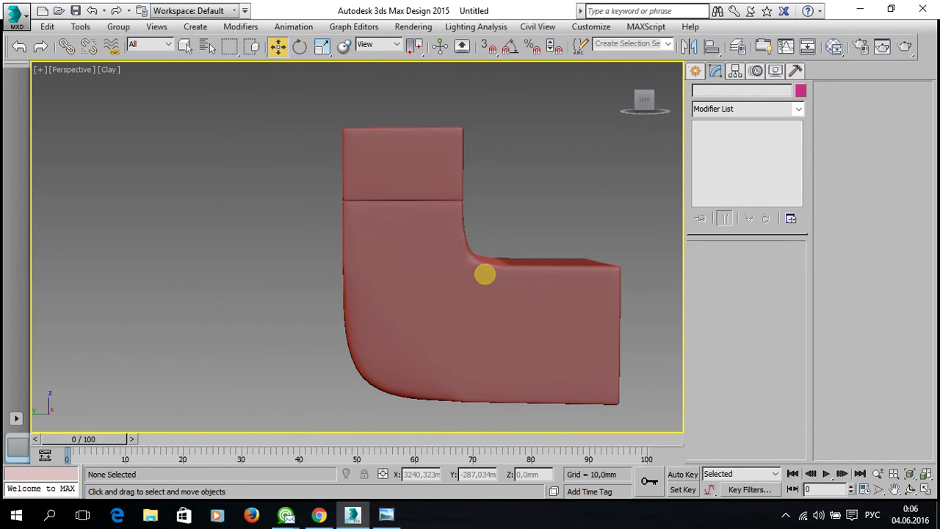
pyautogui.click(485, 274)
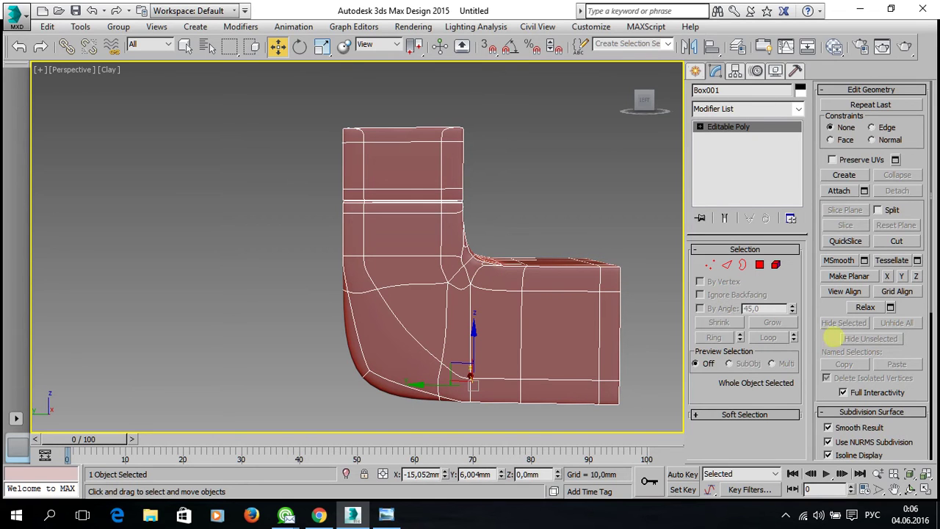
pyautogui.moveTo(913, 348); pyautogui.dragTo(915, 285)
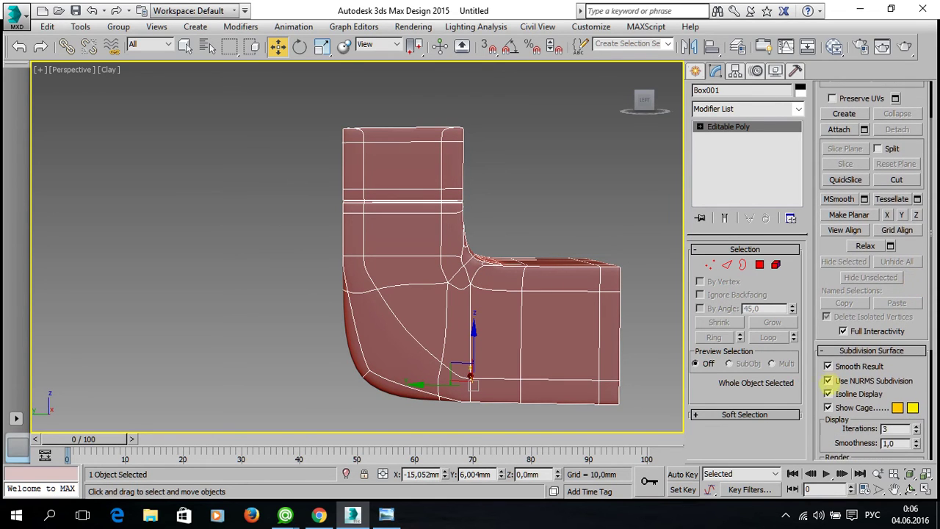
pyautogui.moveTo(497, 314)
pyautogui.keyDown('alt'); pyautogui.mouseDown(button='middle')
pyautogui.moveTo(470, 315)
pyautogui.moveTo(451, 330)
pyautogui.moveTo(469, 315)
pyautogui.mouseUp(button='middle'); pyautogui.keyUp('alt')
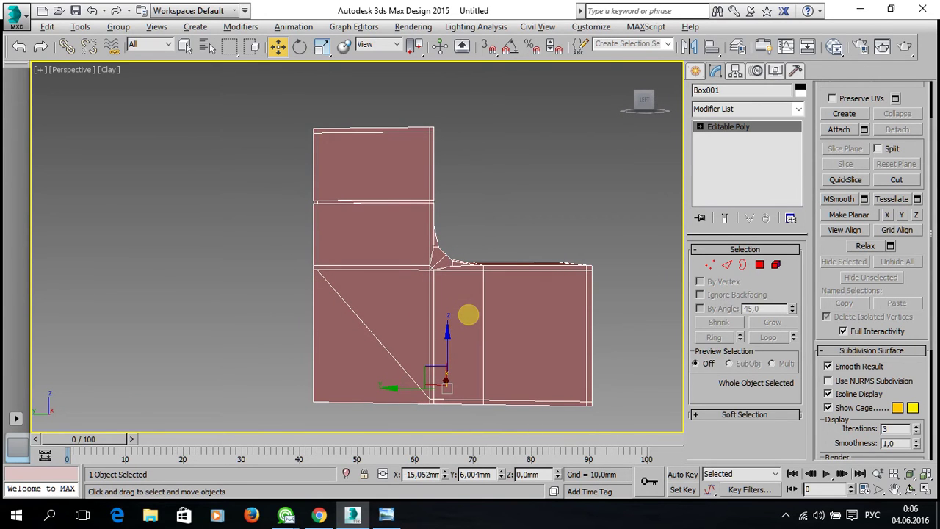
# Step: In Polygon mode, select the bent middle section's polygons and delete them
pyautogui.press('4')
pyautogui.moveTo(446, 357); pyautogui.dragTo(455, 321, button='middle')
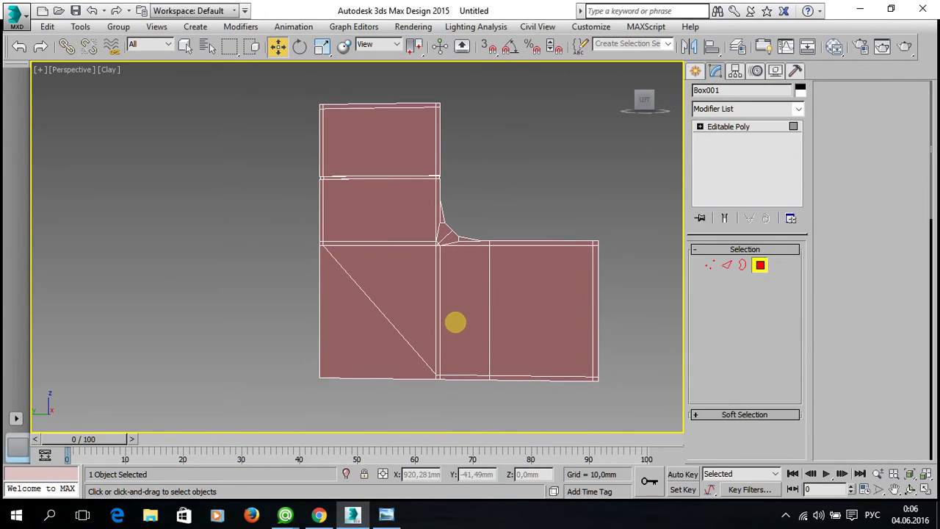
pyautogui.moveTo(426, 355); pyautogui.dragTo(472, 404)
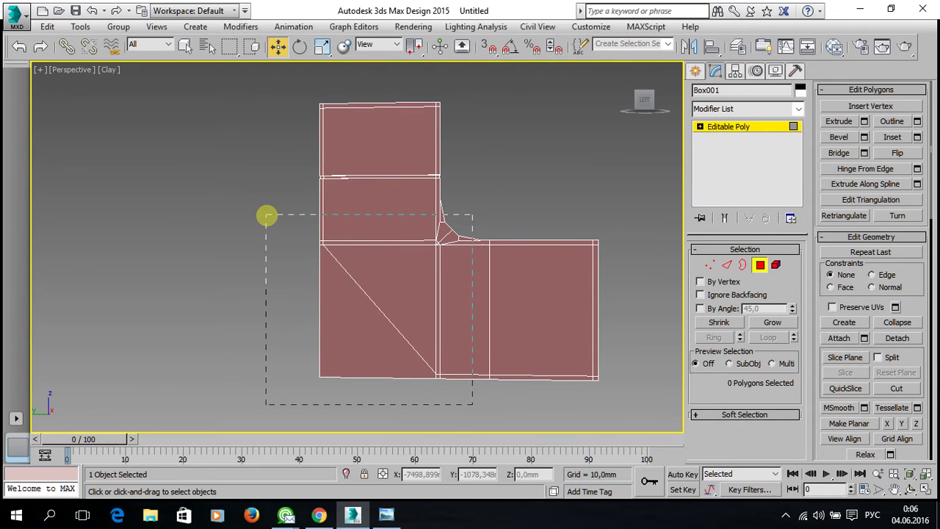
pyautogui.moveTo(395, 318); pyautogui.dragTo(274, 226)
pyautogui.press('Delete')
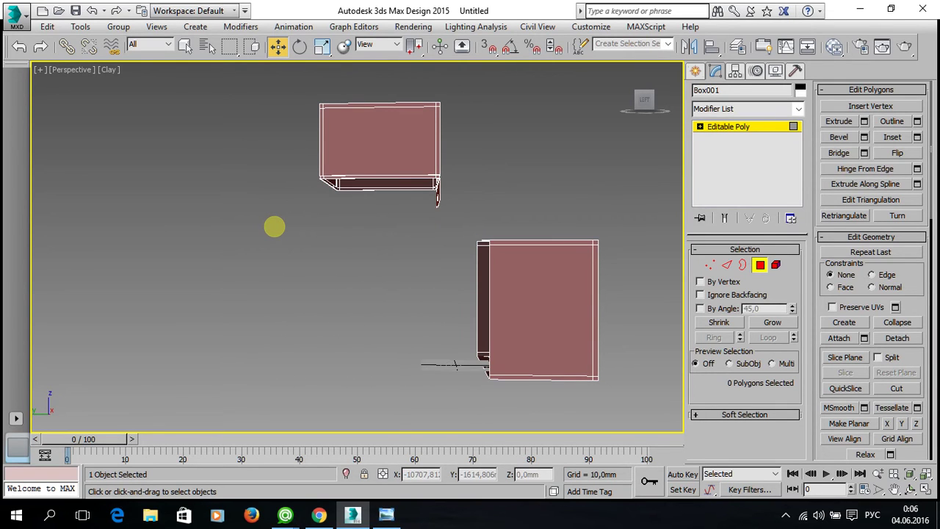
# Step: Inspect the separated upper and lower boxes, then bring up Standard Primitives
pyautogui.keyDown('alt'); pyautogui.moveTo(445, 315); pyautogui.dragTo(458, 319, button='middle'); pyautogui.keyUp('alt')
pyautogui.moveTo(451, 216); pyautogui.dragTo(399, 195)
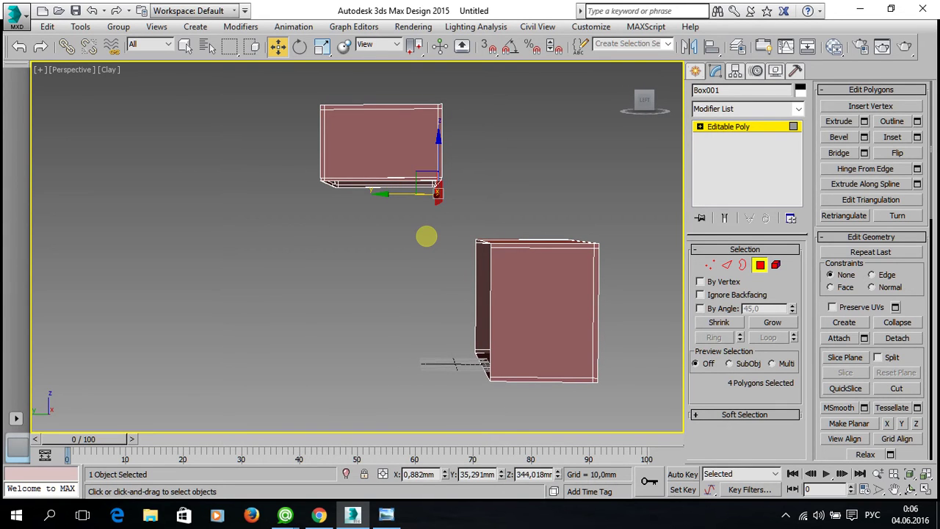
pyautogui.click(427, 236)
pyautogui.keyDown('alt'); pyautogui.moveTo(428, 235); pyautogui.dragTo(435, 287, button='middle'); pyautogui.keyUp('alt')
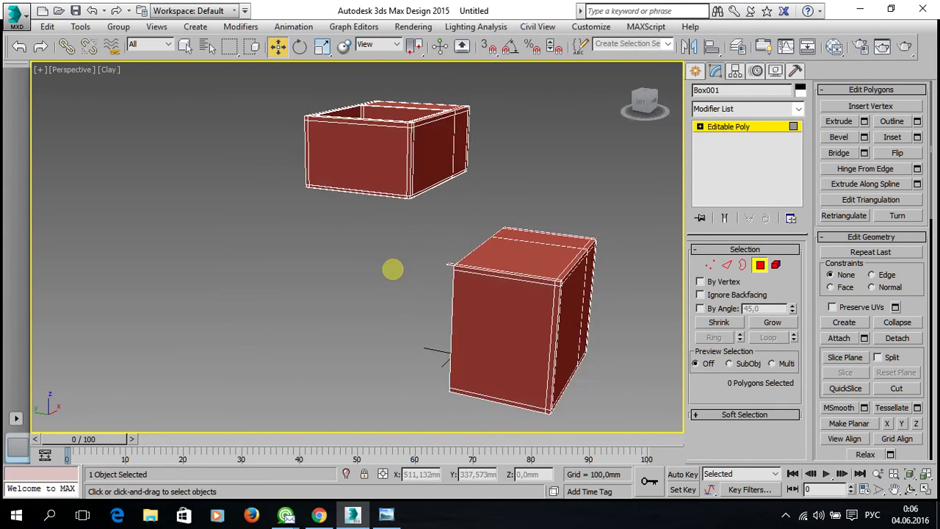
pyautogui.scroll(3, 478, 291)
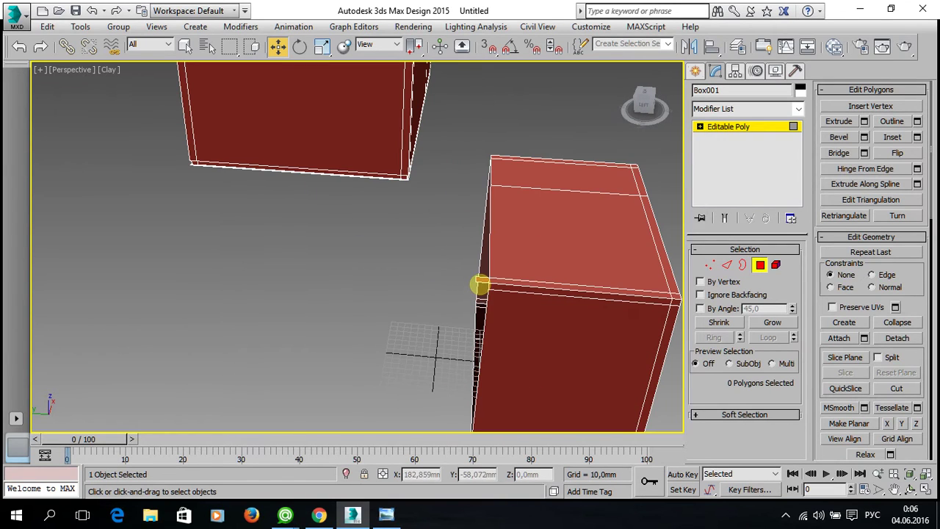
pyautogui.click(477, 284)
pyautogui.click(431, 286)
pyautogui.moveTo(430, 284)
pyautogui.keyDown('alt'); pyautogui.mouseDown(button='middle')
pyautogui.moveTo(366, 218)
pyautogui.moveTo(480, 212)
pyautogui.moveTo(524, 245)
pyautogui.moveTo(541, 237)
pyautogui.mouseUp(button='middle'); pyautogui.keyUp('alt')
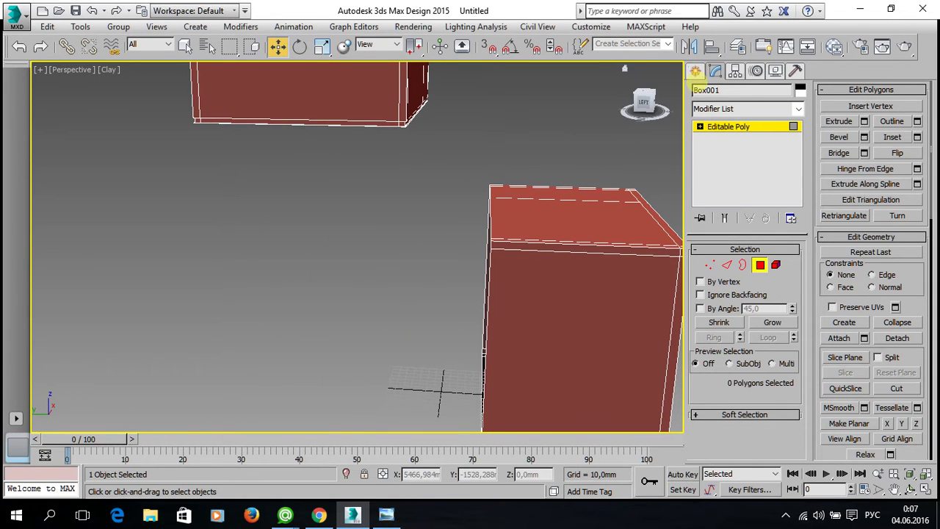
pyautogui.click(696, 71)
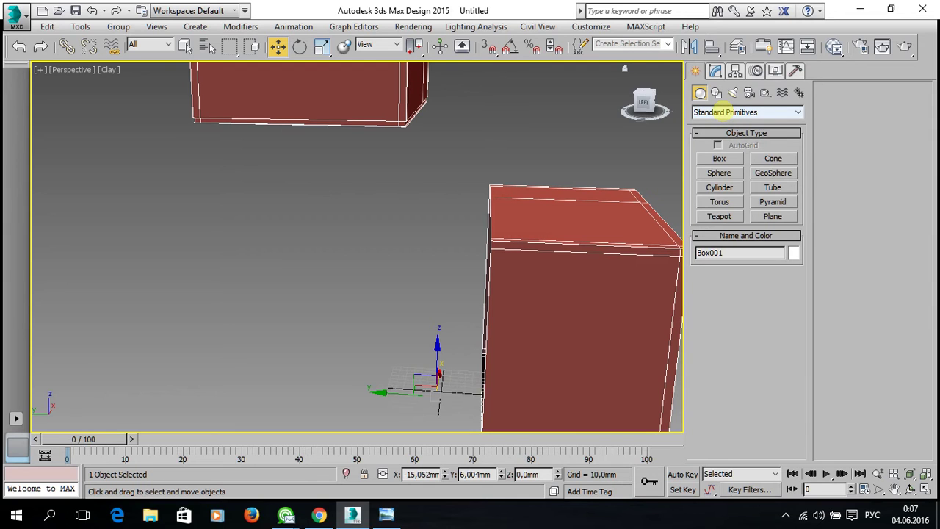
# Step: Make two trial tubes, in Perspective and then snapped in the Left view, cancelling both
pyautogui.click(772, 187)
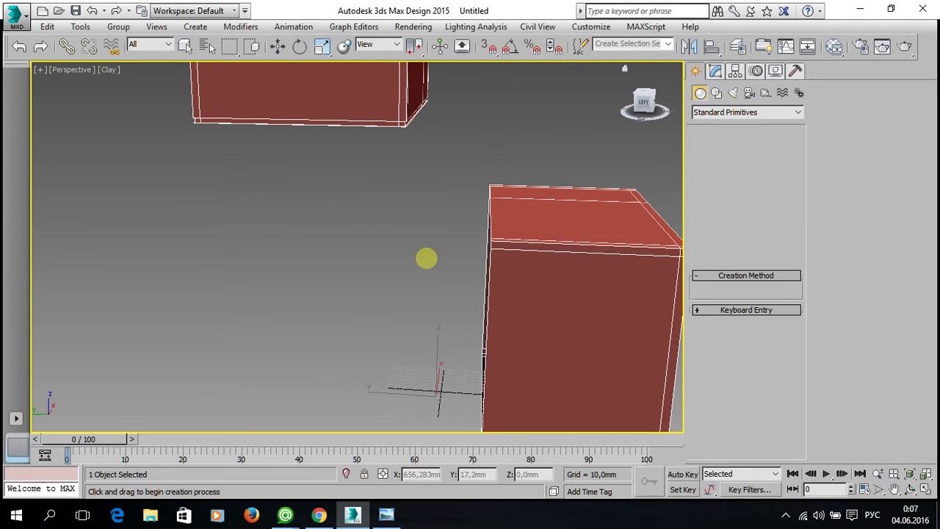
pyautogui.moveTo(368, 272); pyautogui.dragTo(441, 272)
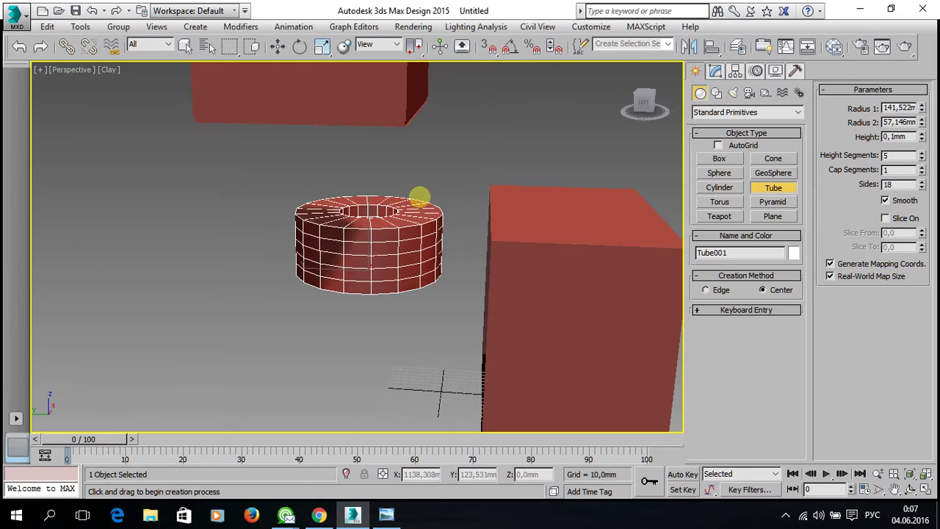
pyautogui.rightClick(385, 241)
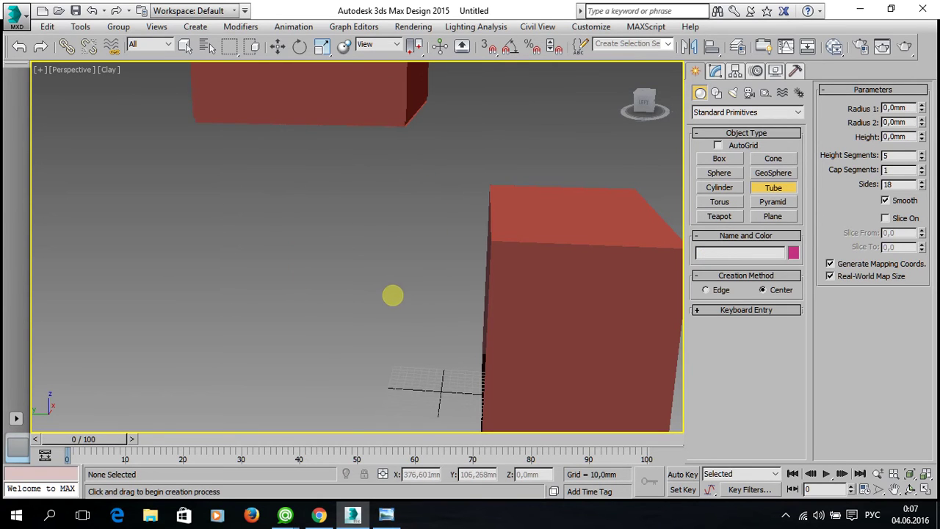
pyautogui.hotkey('alt', 'w')
pyautogui.rightClick(224, 391)
pyautogui.hotkey('alt', 'w')
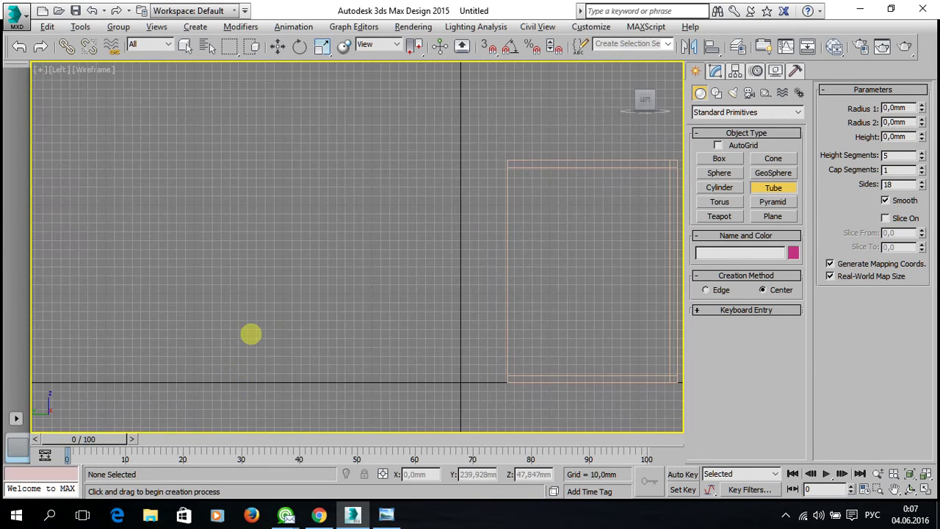
pyautogui.scroll(-2, 265, 359)
pyautogui.scroll(2, 381, 268)
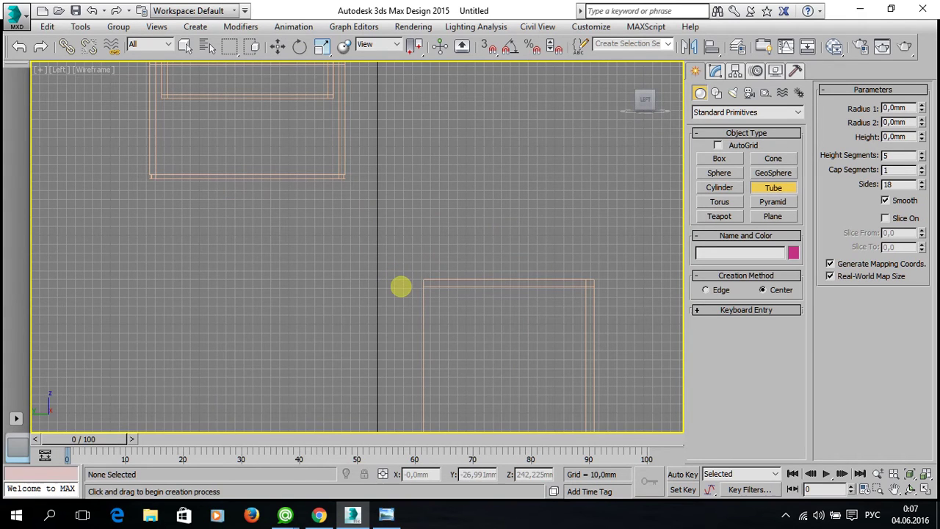
pyautogui.press('s')
pyautogui.moveTo(419, 279); pyautogui.dragTo(349, 180)
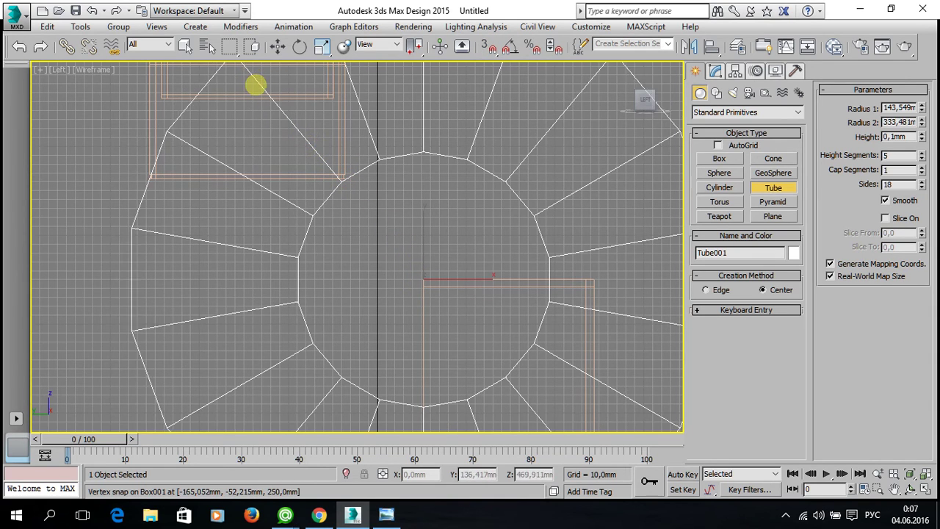
pyautogui.click(256, 86)
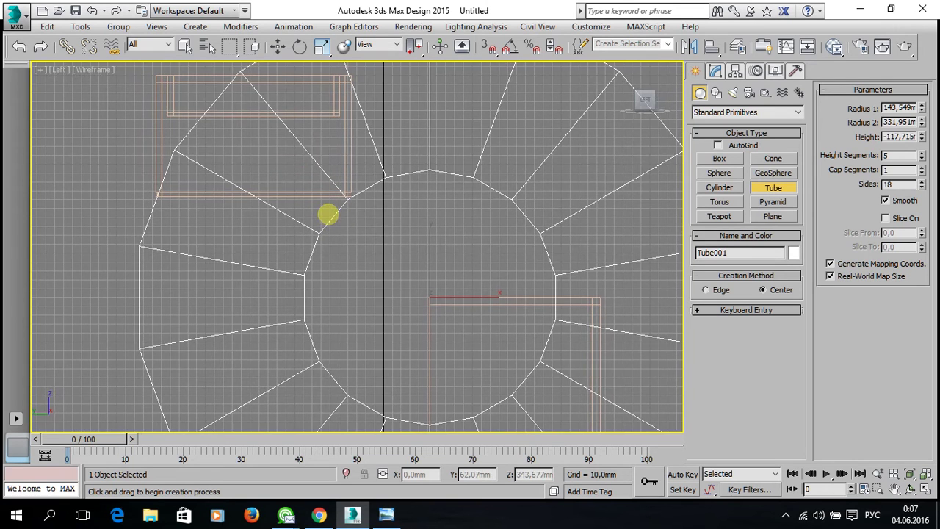
pyautogui.rightClick(330, 214)
pyautogui.scroll(-2, 419, 267)
pyautogui.scroll(-2, 434, 276)
pyautogui.hotkey('alt', 'w')
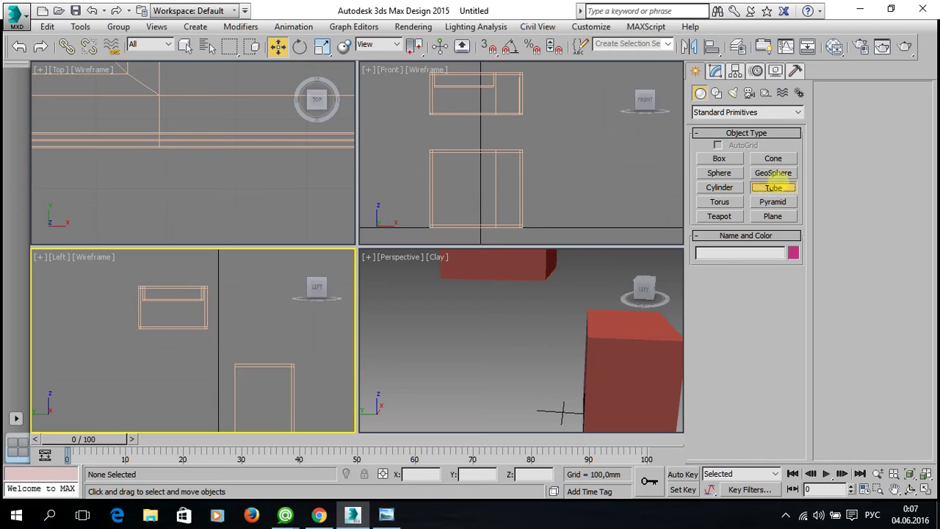
# Step: Draw Tube001 in the Left view: radii 68.965 and 310.444 mm, height -266.14 mm
pyautogui.click(773, 188)
pyautogui.scroll(3, 235, 360)
pyautogui.hotkey('alt', 'w')
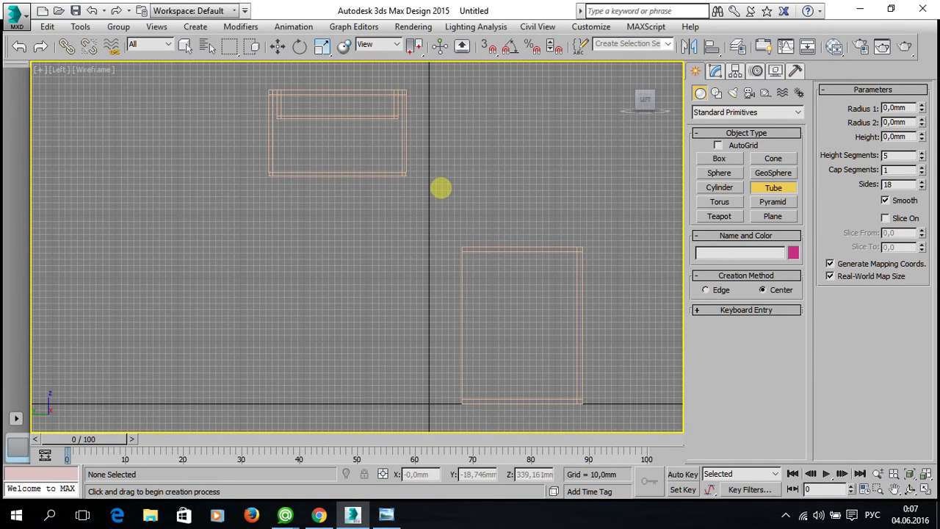
pyautogui.moveTo(429, 211); pyautogui.dragTo(452, 165)
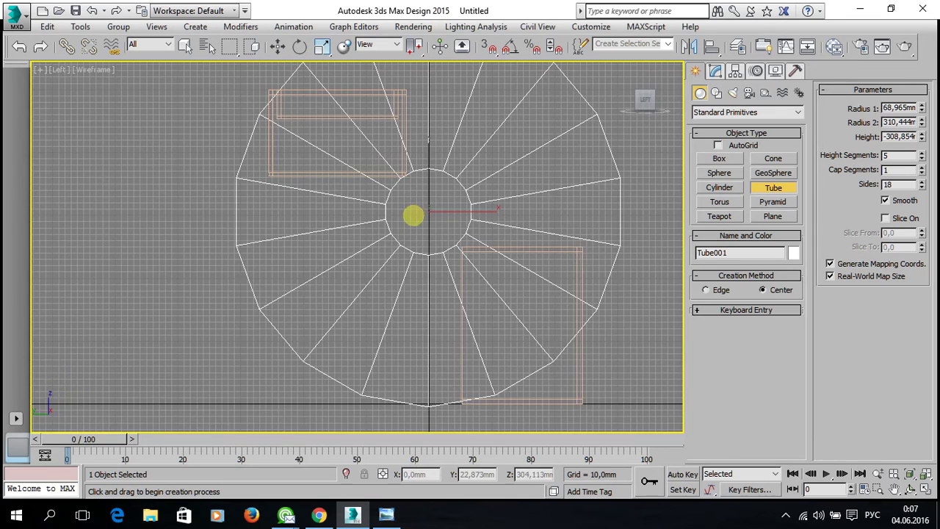
pyautogui.moveTo(416, 214); pyautogui.dragTo(406, 227, button='middle')
pyautogui.hotkey('alt', 'w')
pyautogui.rightClick(550, 369)
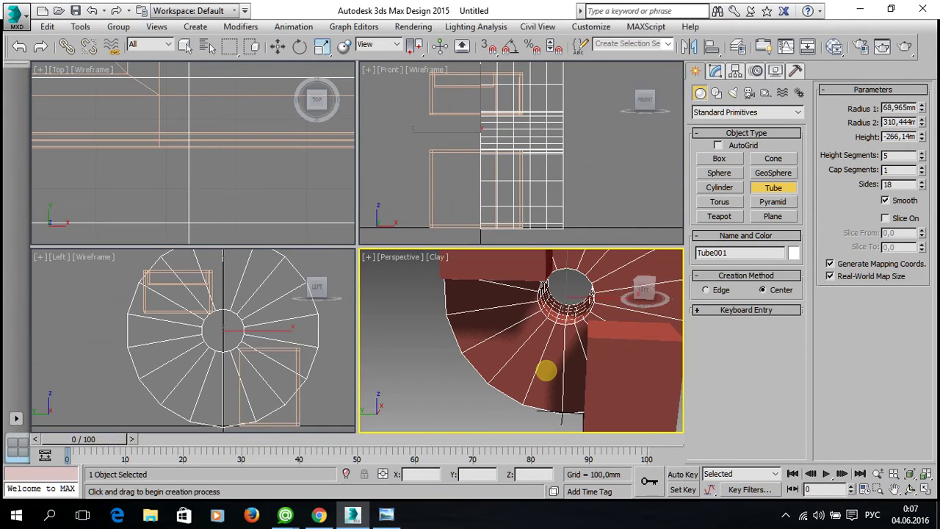
pyautogui.hotkey('alt', 'w')
pyautogui.moveTo(485, 309)
pyautogui.keyDown('alt'); pyautogui.mouseDown(button='middle')
pyautogui.moveTo(461, 321)
pyautogui.moveTo(439, 313)
pyautogui.mouseUp(button='middle'); pyautogui.keyUp('alt')
# Step: Move the tube left and snap it onto the Box001 corner vertex with 3D Snaps on
pyautogui.press('w')
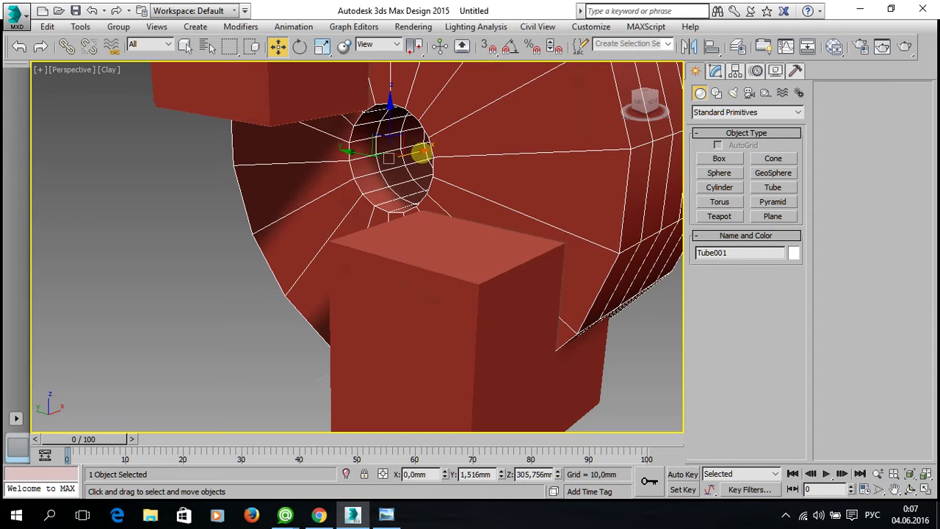
pyautogui.moveTo(420, 152); pyautogui.dragTo(335, 189)
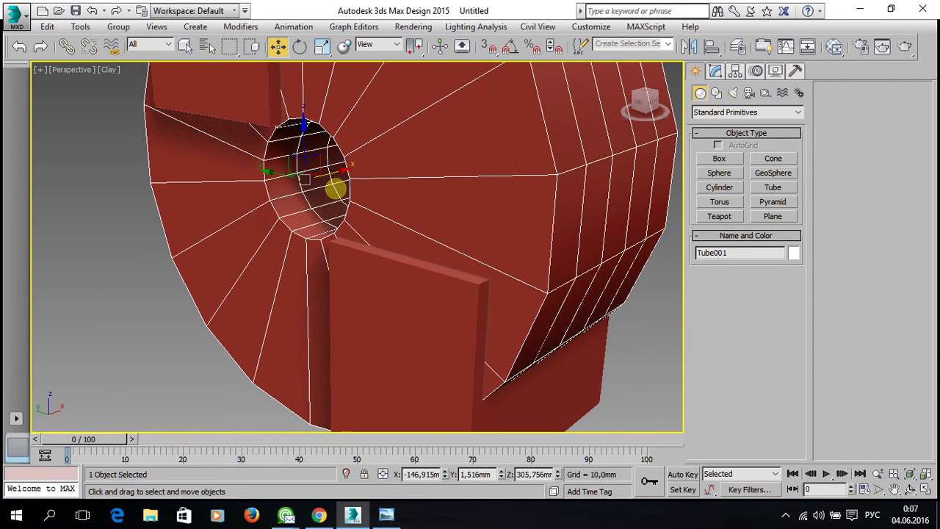
pyautogui.scroll(1, 335, 189)
pyautogui.scroll(1, 305, 180)
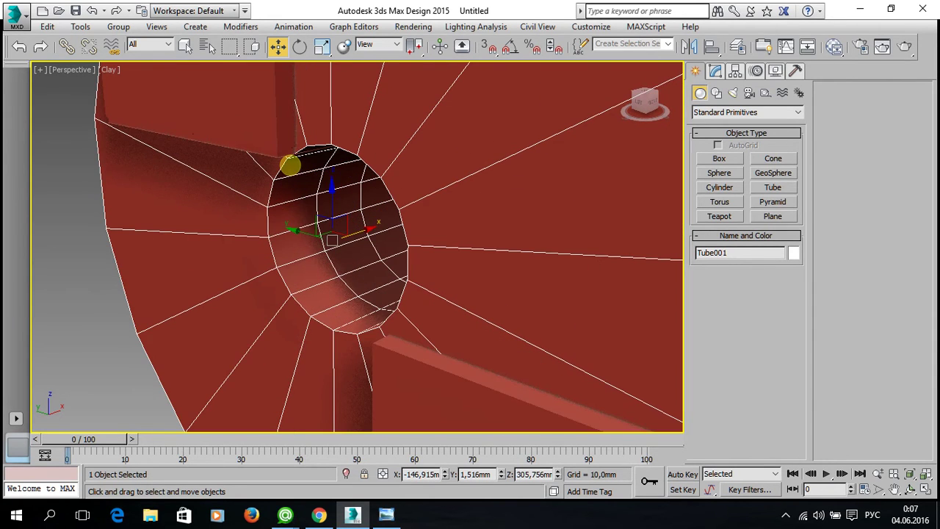
pyautogui.press('s')
pyautogui.moveTo(285, 162); pyautogui.dragTo(279, 159)
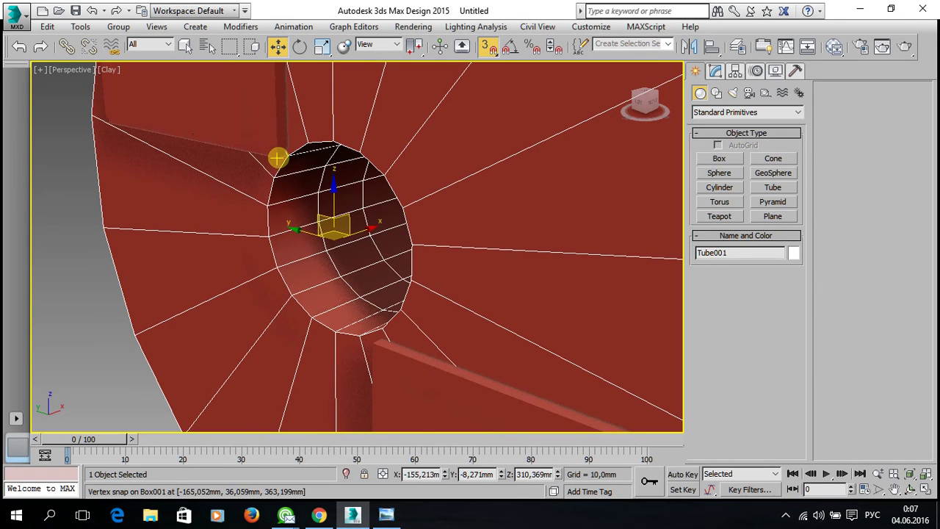
pyautogui.scroll(2, 278, 155)
pyautogui.scroll(2, 294, 158)
pyautogui.moveTo(342, 149); pyautogui.dragTo(271, 165)
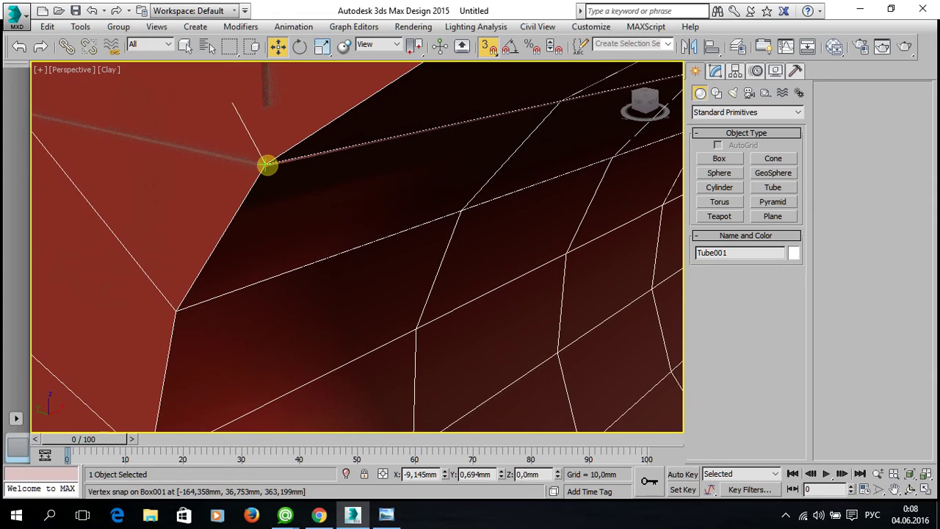
pyautogui.scroll(-3, 301, 188)
pyautogui.scroll(-3, 330, 174)
pyautogui.scroll(-3, 329, 174)
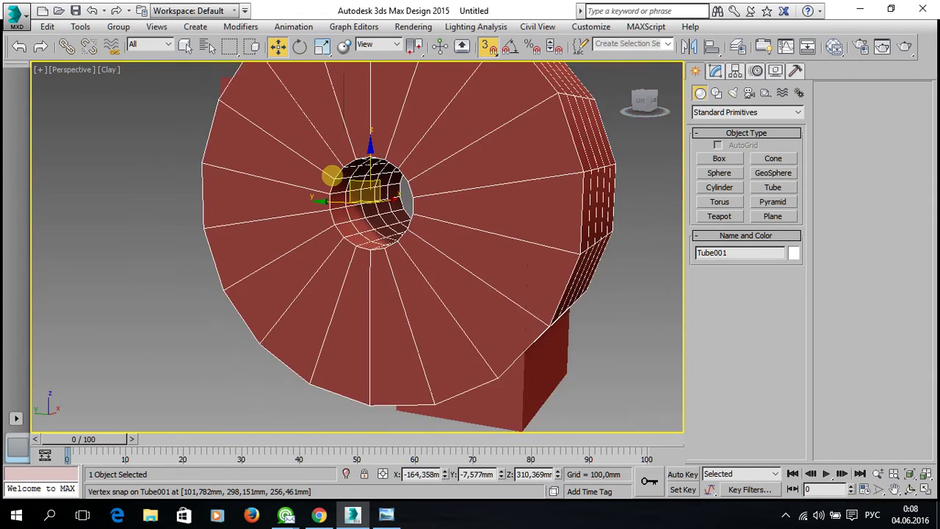
pyautogui.scroll(-3, 331, 174)
pyautogui.moveTo(335, 184)
pyautogui.keyDown('alt'); pyautogui.mouseDown(button='middle')
pyautogui.moveTo(390, 184)
pyautogui.moveTo(420, 172)
pyautogui.moveTo(411, 192)
pyautogui.mouseUp(button='middle'); pyautogui.keyUp('alt')
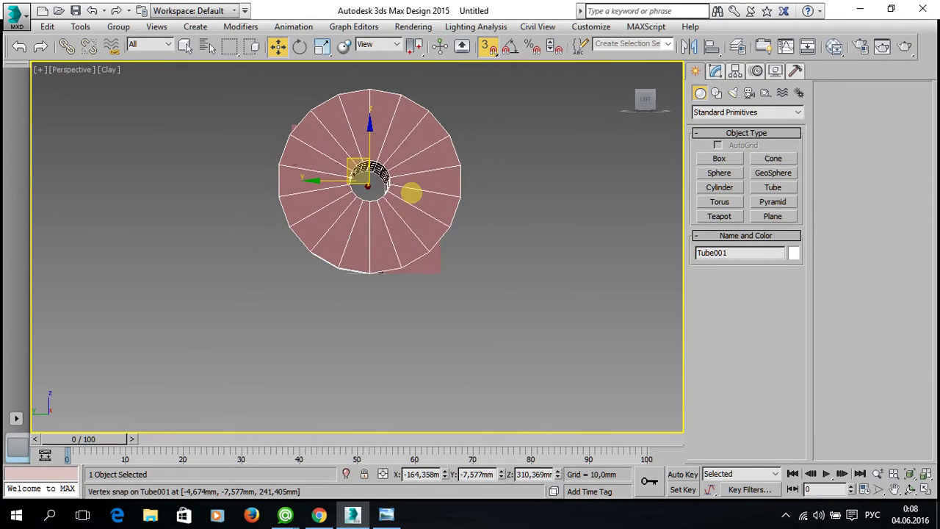
# Step: In the maximized Left view, nudge the tube to X -164.358, Y -31.572, Z 352.109 mm
pyautogui.hotkey('alt', 'w')
pyautogui.click(262, 353)
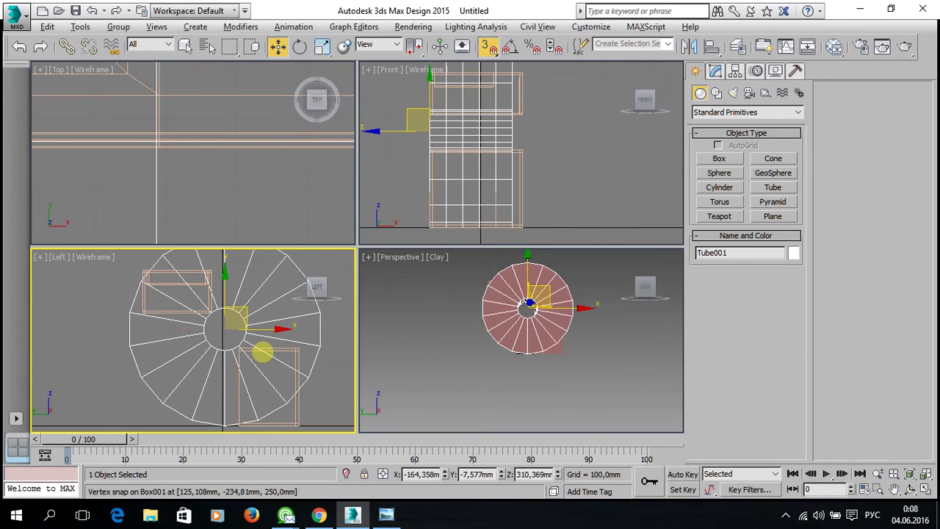
pyautogui.hotkey('alt', 'w')
pyautogui.scroll(1, 348, 317)
pyautogui.scroll(1, 390, 298)
pyautogui.scroll(2, 390, 305)
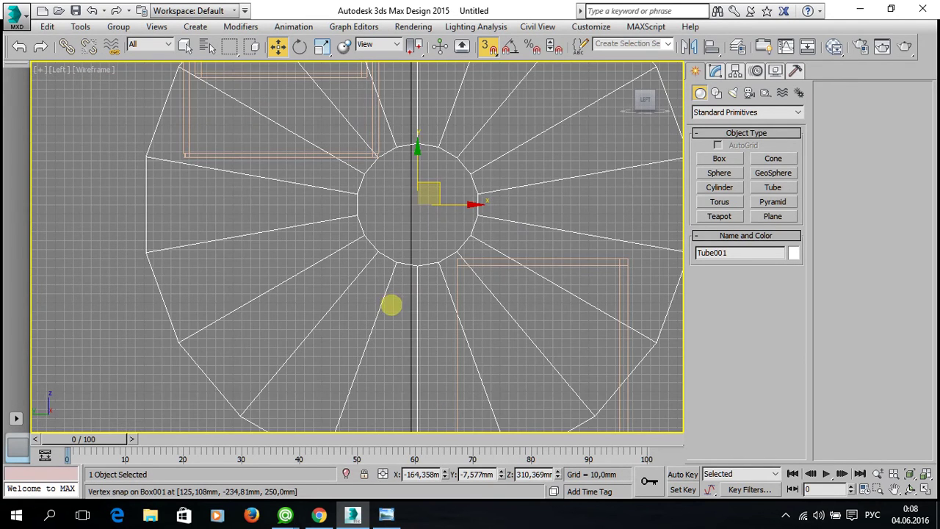
pyautogui.moveTo(430, 329); pyautogui.dragTo(409, 258, button='middle')
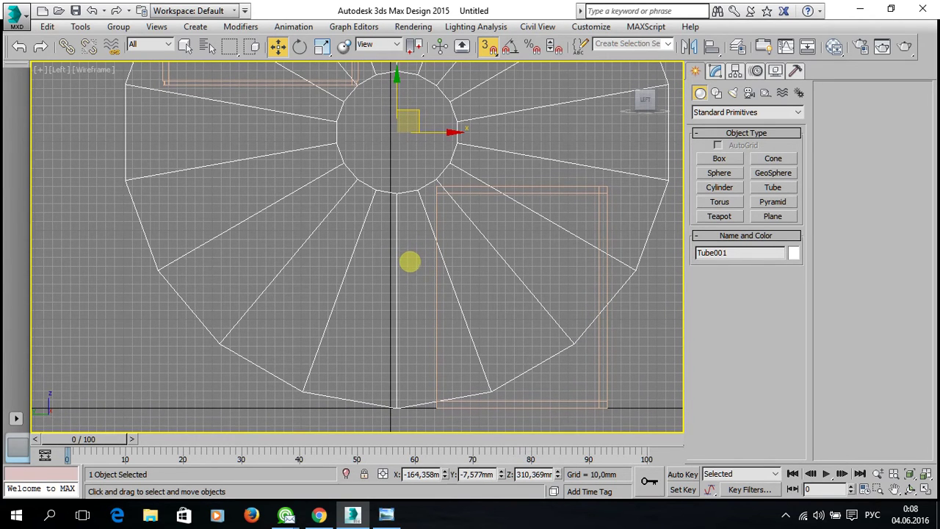
pyautogui.moveTo(410, 258); pyautogui.dragTo(396, 325, button='middle')
pyautogui.moveTo(404, 177); pyautogui.dragTo(426, 141)
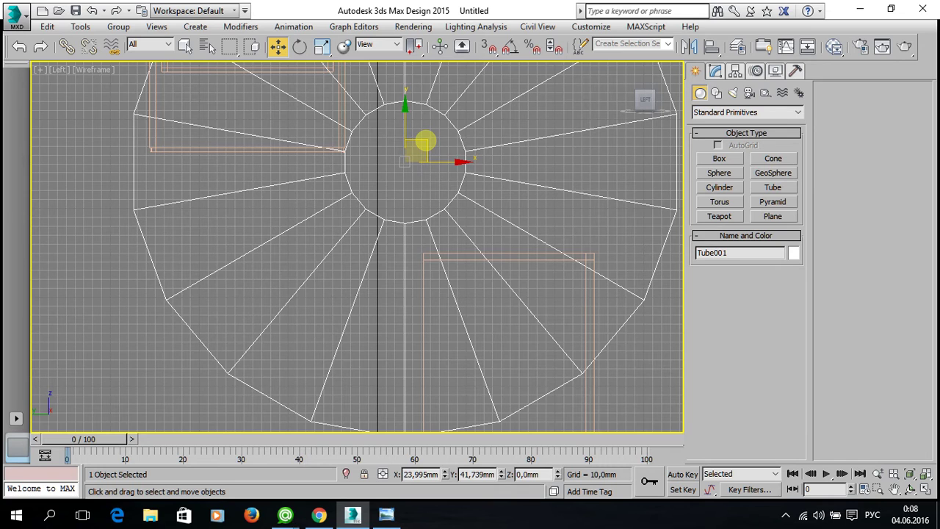
pyautogui.moveTo(418, 316); pyautogui.dragTo(419, 243, button='middle')
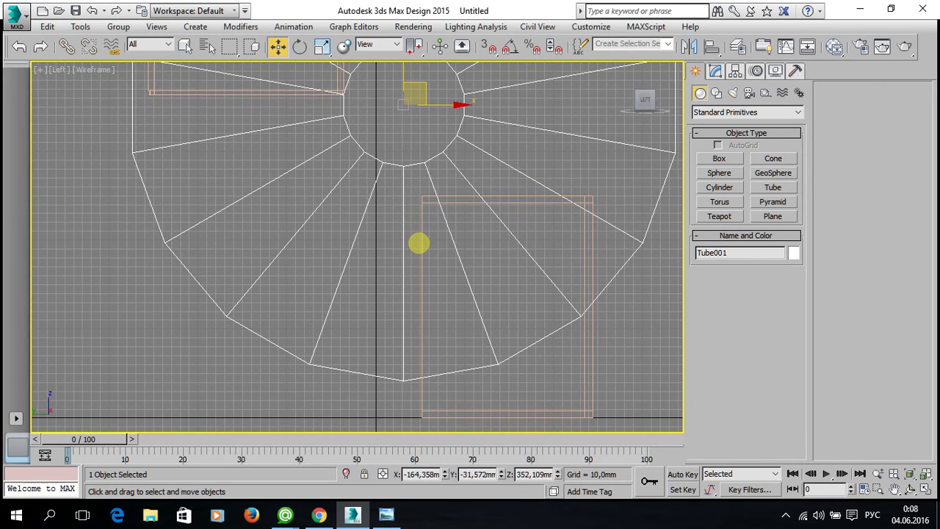
pyautogui.moveTo(419, 246)
pyautogui.mouseDown(button='middle')
pyautogui.moveTo(434, 277)
pyautogui.moveTo(414, 235)
pyautogui.mouseUp(button='middle')
pyautogui.scroll(-2, 413, 235)
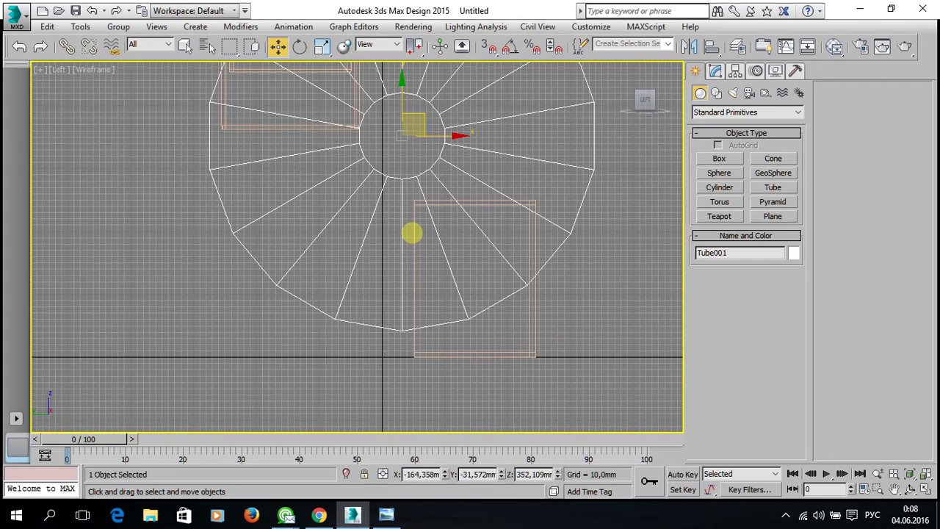
pyautogui.scroll(2, 436, 287)
pyautogui.scroll(-1, 437, 262)
pyautogui.scroll(-1, 436, 262)
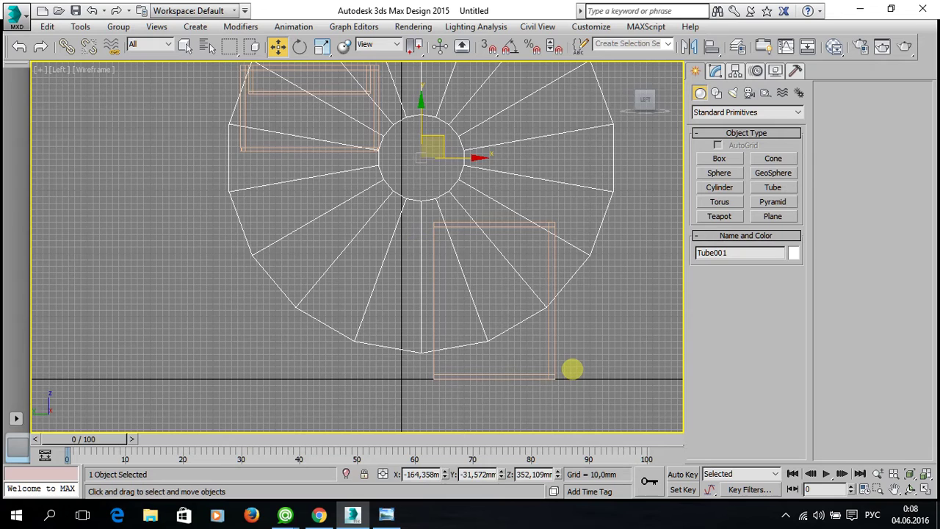
# Step: Select Box001 and, at Vertex level, select all vertices of the lower box
pyautogui.click(571, 362)
pyautogui.click(553, 365)
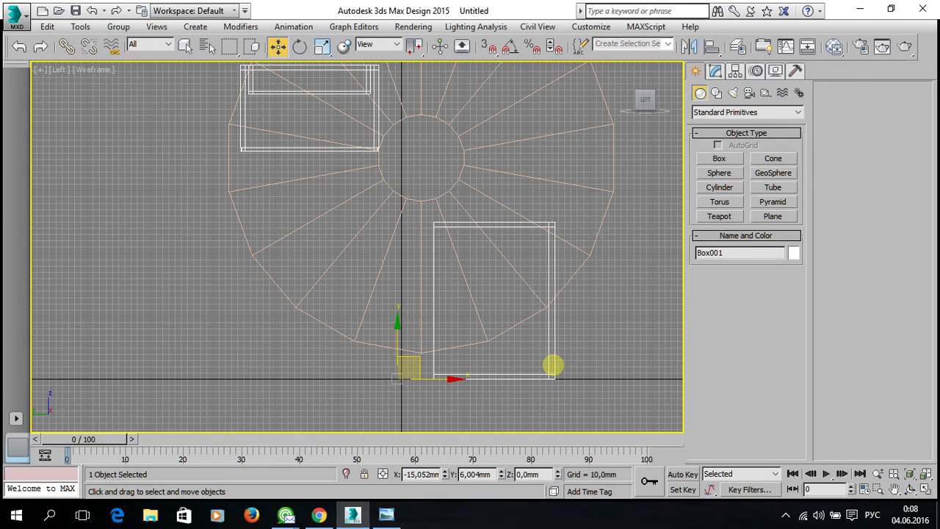
pyautogui.click(715, 71)
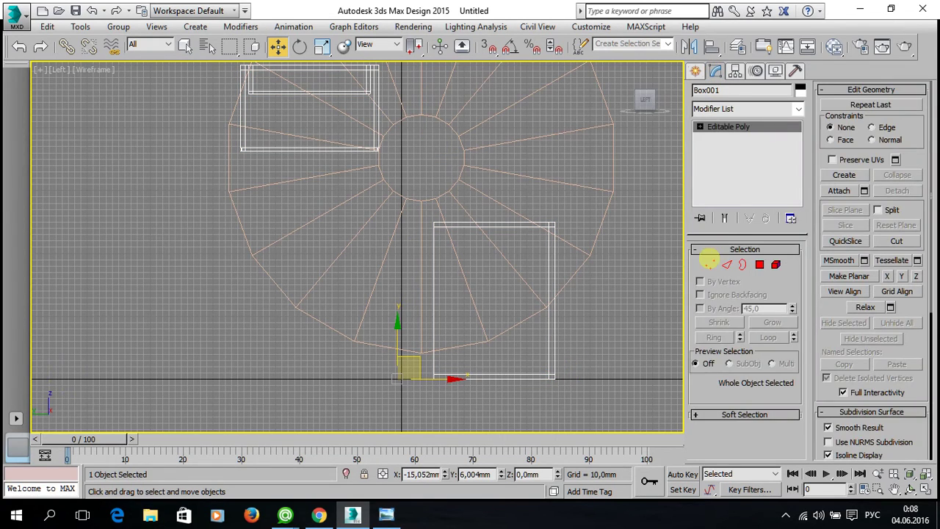
pyautogui.click(709, 263)
pyautogui.moveTo(588, 413); pyautogui.dragTo(404, 187)
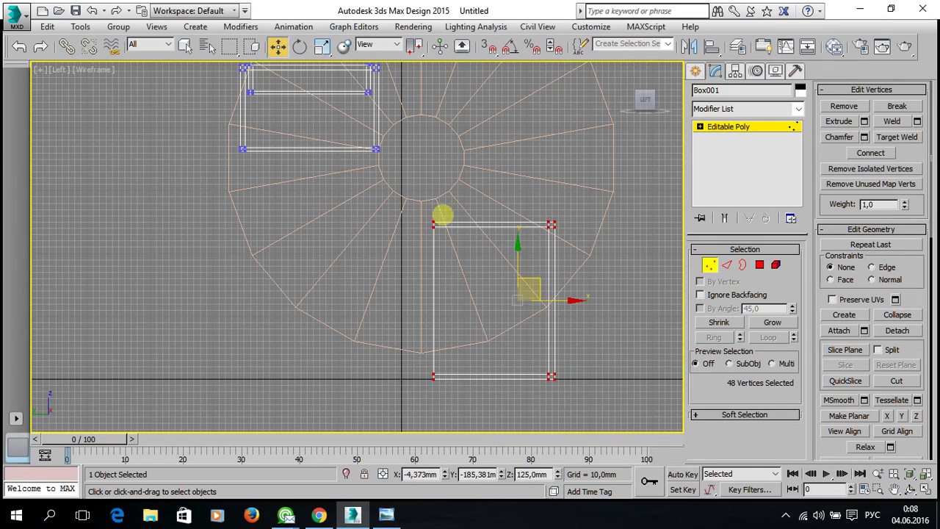
pyautogui.scroll(2, 454, 218)
# Step: Snap-move the lower box's vertices so its upper corner meets the tube's inner edge
pyautogui.moveTo(564, 314); pyautogui.dragTo(549, 285)
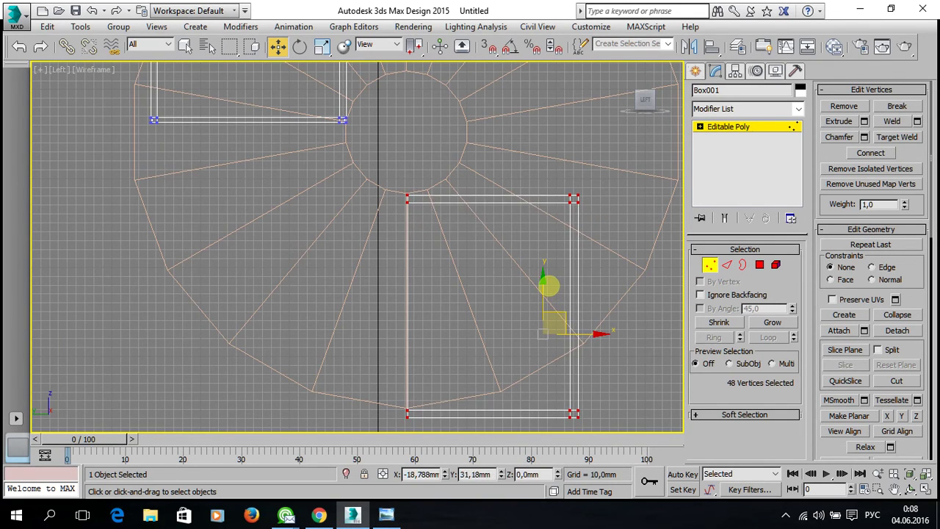
pyautogui.scroll(4, 404, 191)
pyautogui.scroll(5, 407, 190)
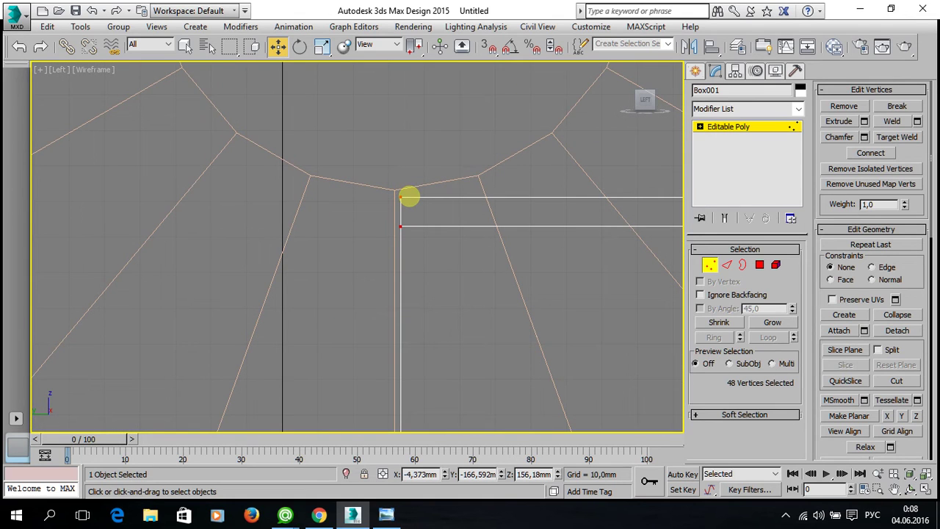
pyautogui.press('s')
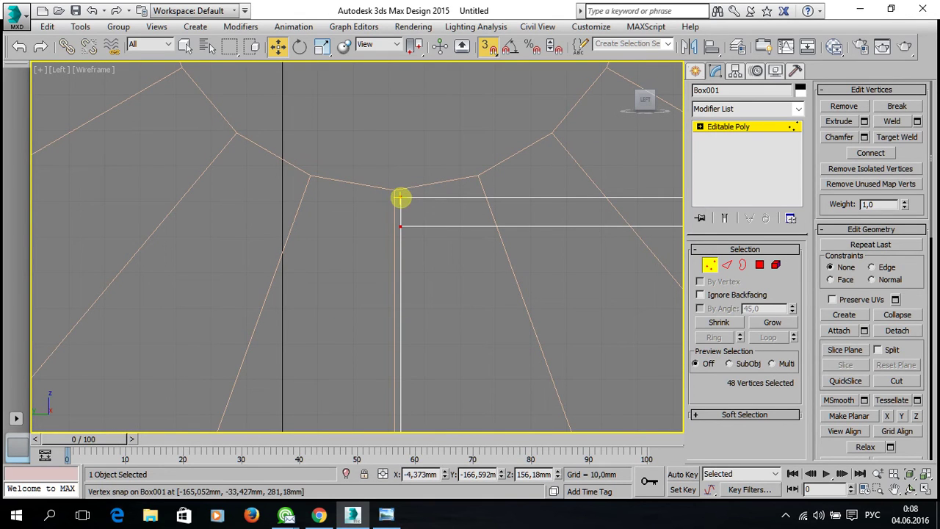
pyautogui.moveTo(399, 196); pyautogui.dragTo(394, 191)
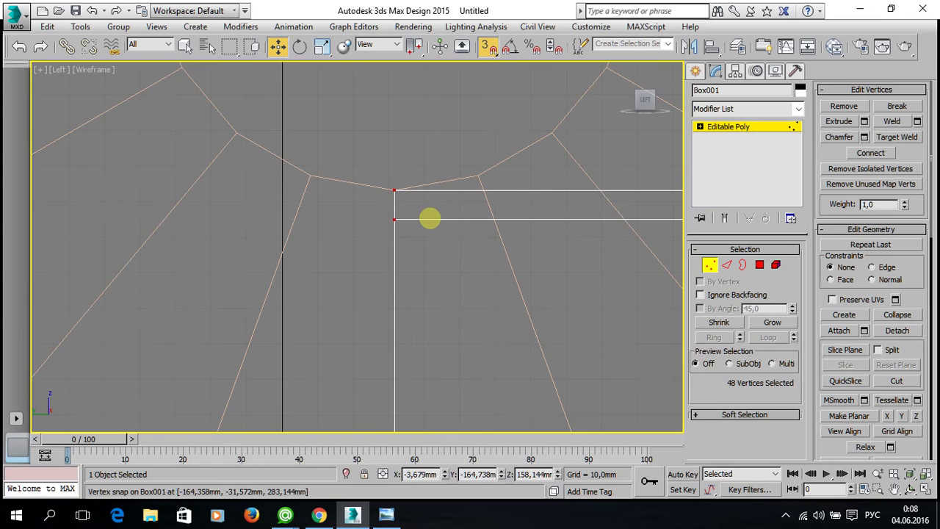
# Step: Show edged faces in the maximized Perspective view and inspect the joint around the tube hole
pyautogui.hotkey('alt', 'w')
pyautogui.rightClick(477, 340)
pyautogui.hotkey('alt', 'w')
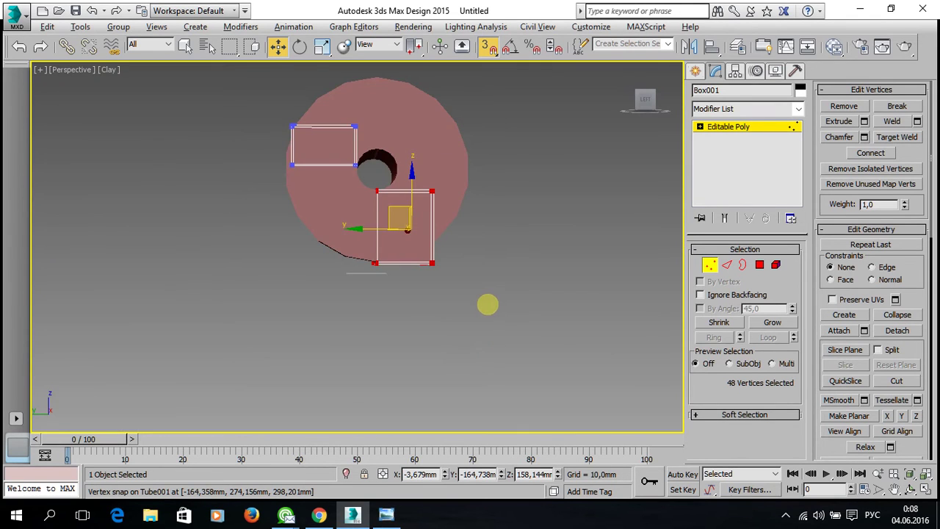
pyautogui.keyDown('alt'); pyautogui.moveTo(444, 292); pyautogui.dragTo(397, 232, button='middle'); pyautogui.keyUp('alt')
pyautogui.scroll(5, 397, 232)
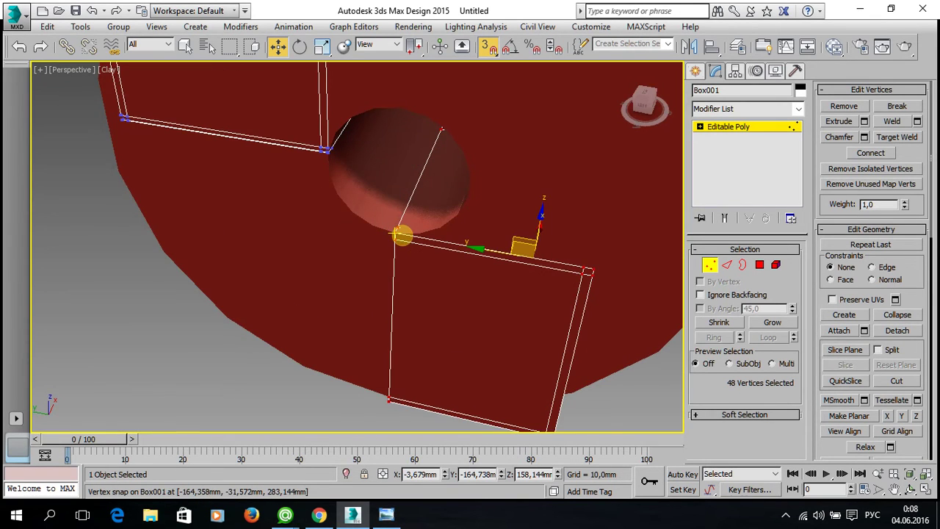
pyautogui.press('F4')
pyautogui.scroll(2, 380, 258)
pyautogui.scroll(3, 394, 252)
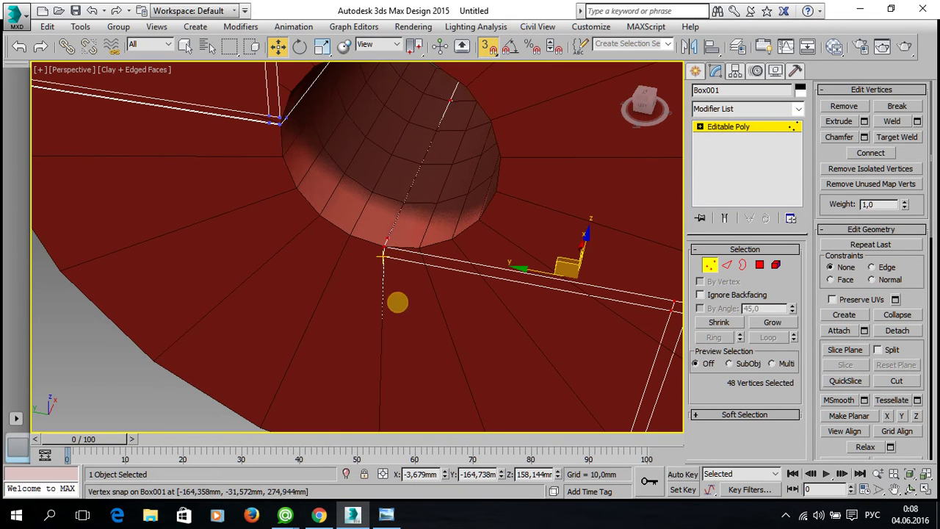
pyautogui.moveTo(412, 280)
pyautogui.keyDown('alt'); pyautogui.mouseDown(button='middle')
pyautogui.moveTo(430, 267)
pyautogui.moveTo(433, 247)
pyautogui.moveTo(382, 248)
pyautogui.moveTo(386, 214)
pyautogui.moveTo(363, 212)
pyautogui.moveTo(450, 346)
pyautogui.moveTo(441, 346)
pyautogui.moveTo(451, 330)
pyautogui.moveTo(476, 342)
pyautogui.moveTo(447, 331)
pyautogui.mouseUp(button='middle'); pyautogui.keyUp('alt')
pyautogui.scroll(-3, 382, 247)
pyautogui.scroll(2, 451, 345)
pyautogui.scroll(-1, 447, 330)
pyautogui.scroll(-1, 444, 321)
pyautogui.moveTo(413, 279)
pyautogui.keyDown('alt'); pyautogui.mouseDown(button='middle')
pyautogui.moveTo(438, 287)
pyautogui.moveTo(448, 271)
pyautogui.mouseUp(button='middle'); pyautogui.keyUp('alt')
pyautogui.scroll(-4, 501, 253)
pyautogui.moveTo(500, 252)
pyautogui.keyDown('alt'); pyautogui.mouseDown(button='middle')
pyautogui.moveTo(315, 272)
pyautogui.moveTo(372, 275)
pyautogui.moveTo(362, 280)
pyautogui.moveTo(371, 283)
pyautogui.mouseUp(button='middle'); pyautogui.keyUp('alt')
pyautogui.moveTo(604, 376)
pyautogui.keyDown('alt'); pyautogui.mouseDown(button='middle')
pyautogui.moveTo(607, 351)
pyautogui.moveTo(614, 387)
pyautogui.moveTo(631, 369)
pyautogui.moveTo(619, 375)
pyautogui.mouseUp(button='middle'); pyautogui.keyUp('alt')
pyautogui.moveTo(619, 378); pyautogui.dragTo(503, 228)
# Step: Select the upper panel's vertices and snap-move them to a new point
pyautogui.keyDown('alt'); pyautogui.moveTo(566, 277); pyautogui.dragTo(550, 279, button='middle'); pyautogui.keyUp('alt')
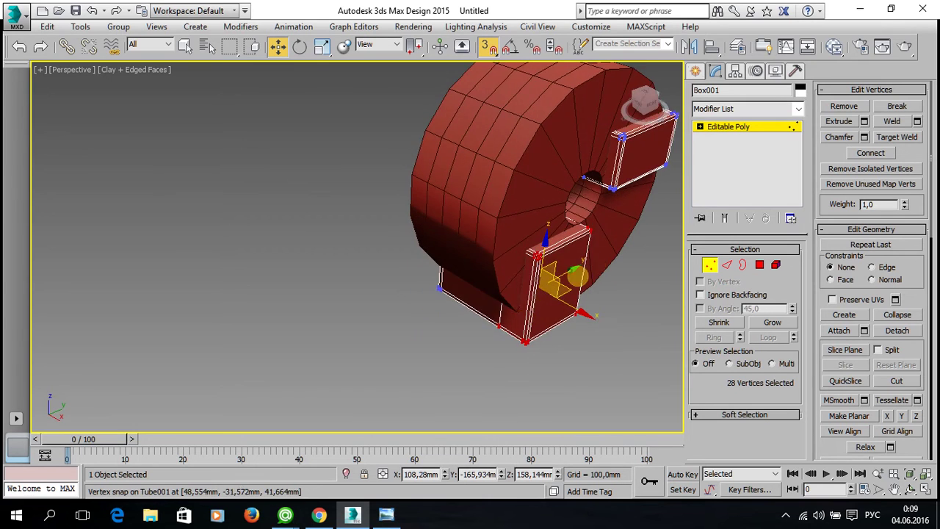
pyautogui.scroll(5, 575, 218)
pyautogui.scroll(2, 577, 212)
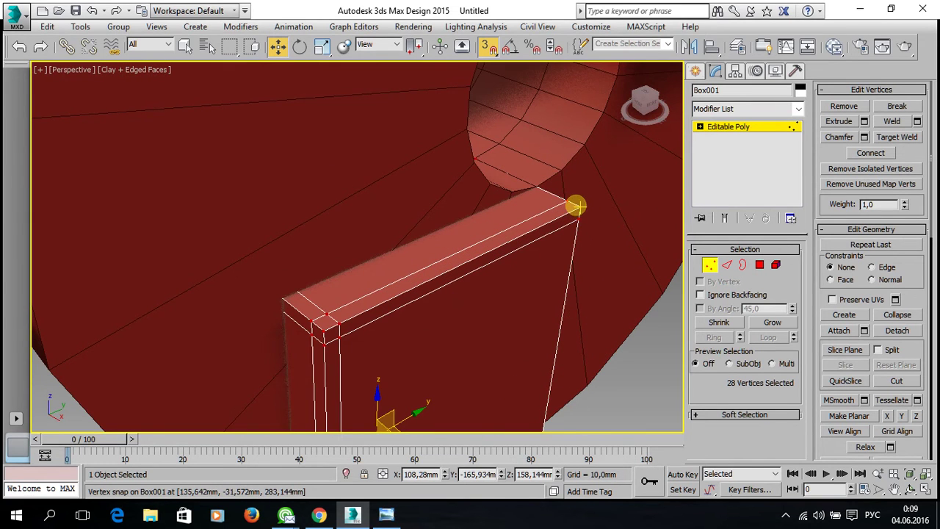
pyautogui.scroll(-3, 576, 207)
pyautogui.moveTo(578, 210)
pyautogui.keyDown('alt'); pyautogui.mouseDown(button='middle')
pyautogui.moveTo(462, 268)
pyautogui.moveTo(605, 220)
pyautogui.moveTo(577, 232)
pyautogui.mouseUp(button='middle'); pyautogui.keyUp('alt')
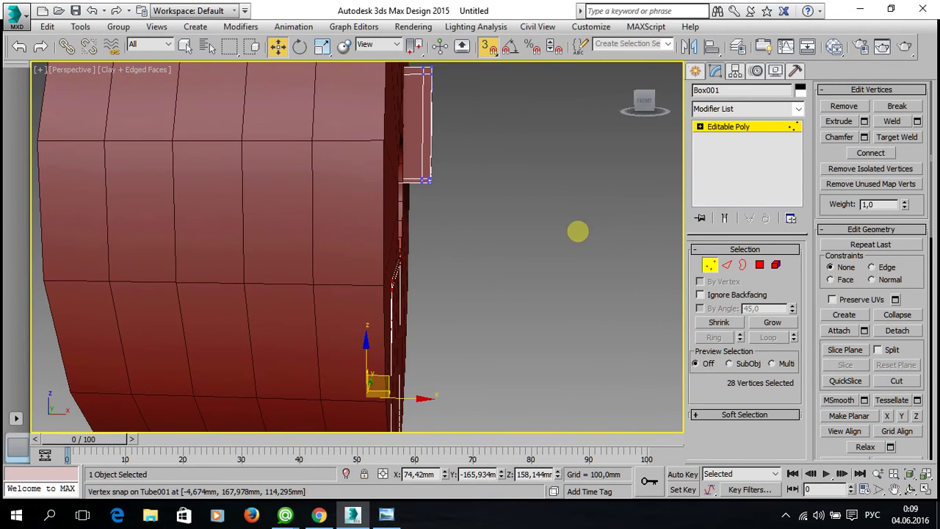
pyautogui.keyDown('ctrl'); pyautogui.moveTo(458, 135); pyautogui.dragTo(406, 43); pyautogui.keyUp('ctrl')
pyautogui.moveTo(518, 227)
pyautogui.keyDown('alt'); pyautogui.mouseDown(button='middle')
pyautogui.moveTo(502, 233)
pyautogui.moveTo(409, 194)
pyautogui.moveTo(382, 209)
pyautogui.mouseUp(button='middle'); pyautogui.keyUp('alt')
pyautogui.scroll(3, 409, 194)
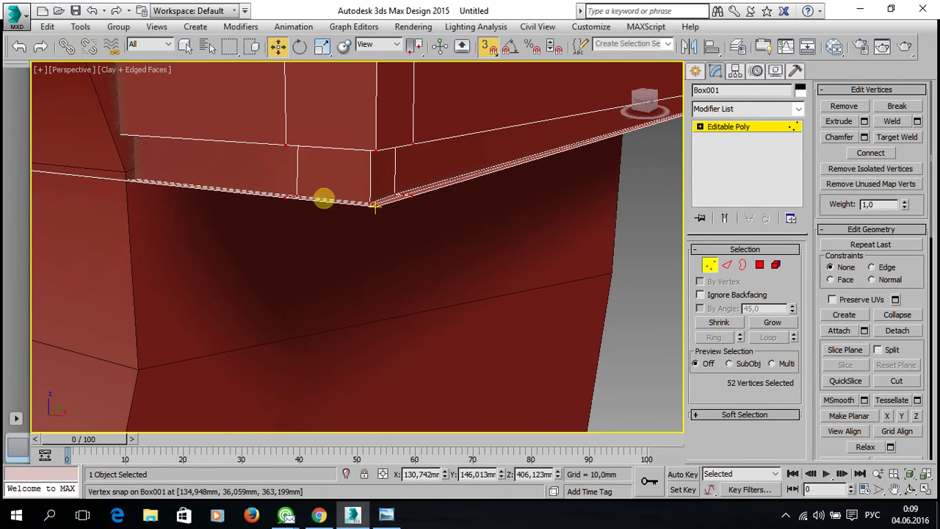
pyautogui.moveTo(292, 193); pyautogui.dragTo(332, 209)
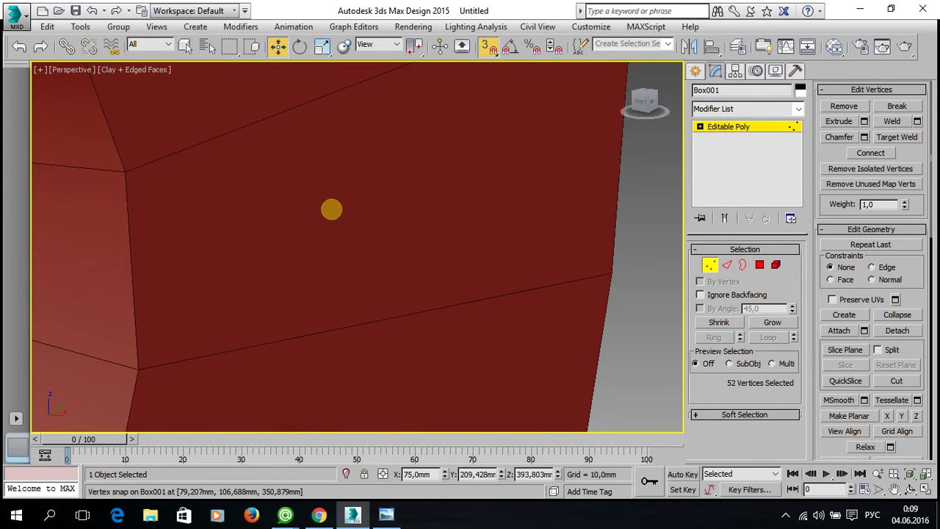
# Step: Inspect the tube hole and extend the vertex selection to 88 vertices in the Front view
pyautogui.scroll(-5, 331, 209)
pyautogui.keyDown('alt'); pyautogui.moveTo(331, 210); pyautogui.dragTo(235, 208, button='middle'); pyautogui.keyUp('alt')
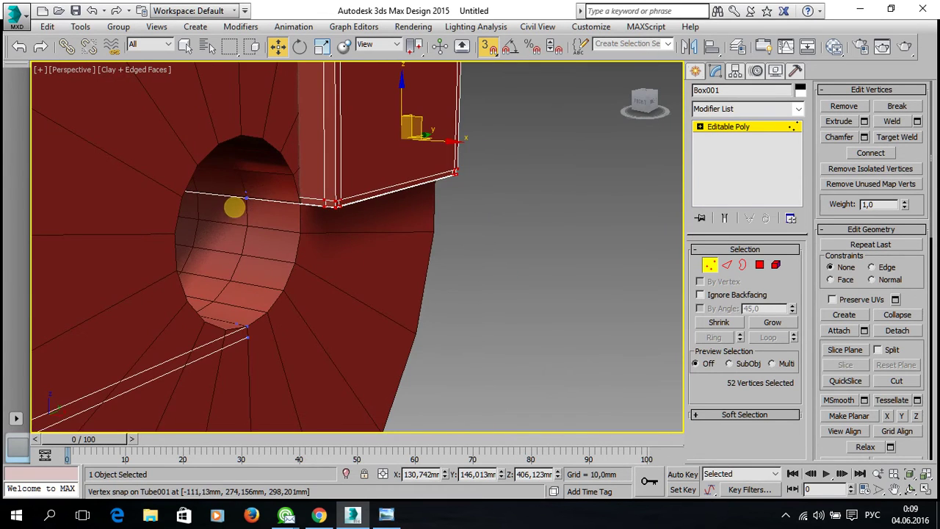
pyautogui.scroll(8, 312, 204)
pyautogui.scroll(-5, 330, 204)
pyautogui.keyDown('alt'); pyautogui.moveTo(352, 204); pyautogui.dragTo(261, 202, button='middle'); pyautogui.keyUp('alt')
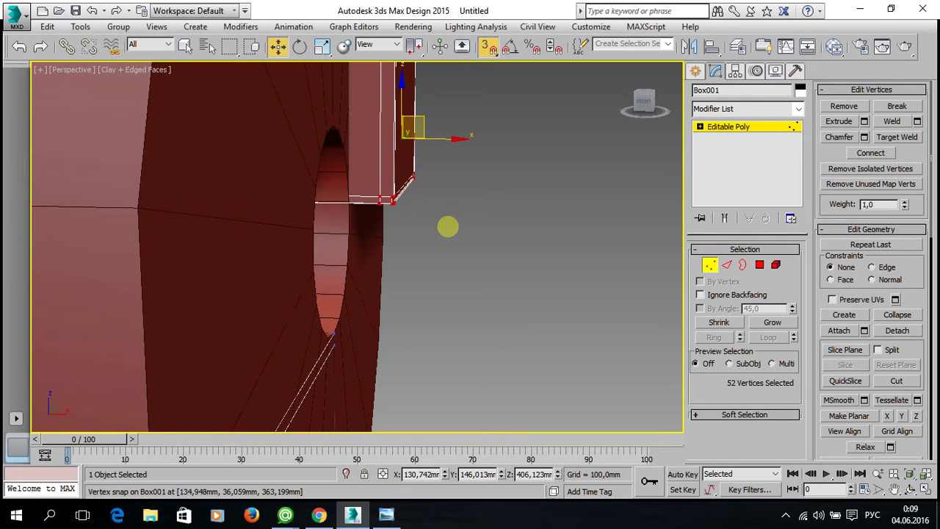
pyautogui.hotkey('alt', 'w')
pyautogui.rightClick(519, 193)
pyautogui.hotkey('alt', 'w')
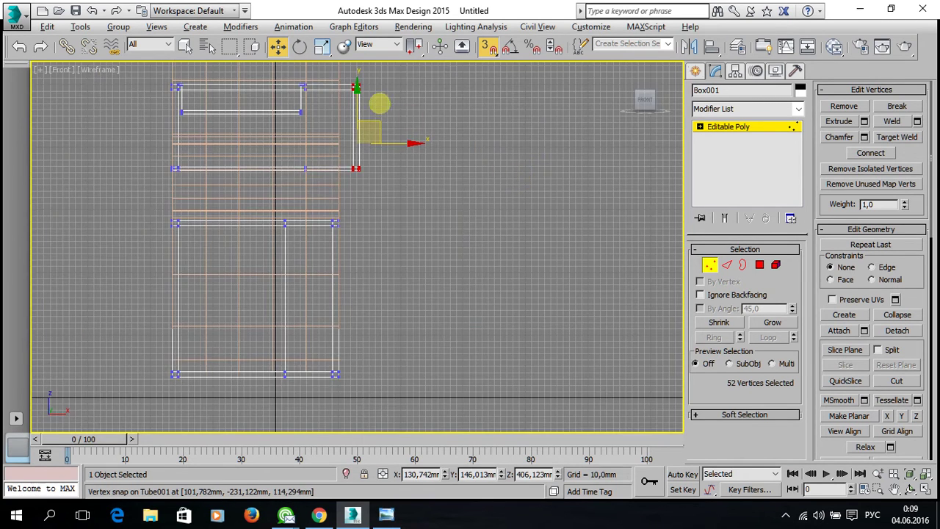
pyautogui.moveTo(441, 170); pyautogui.dragTo(450, 176, button='middle')
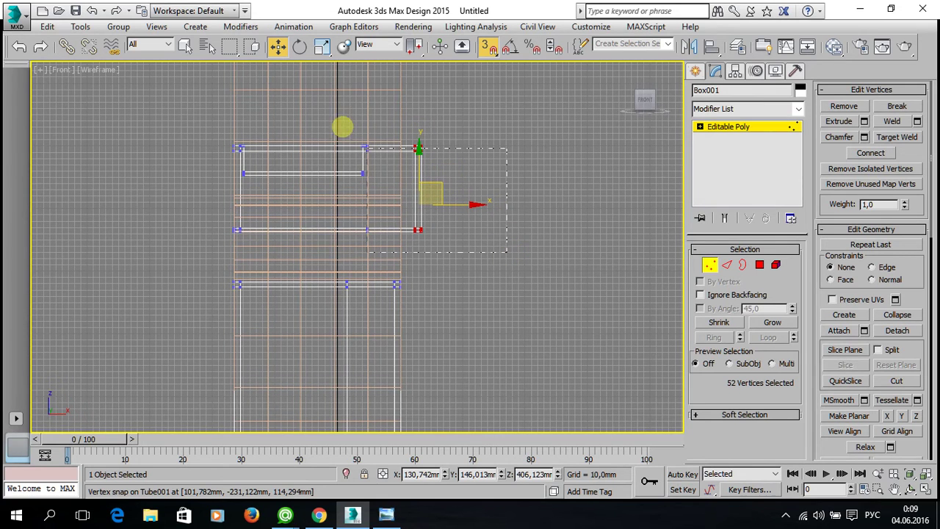
pyautogui.moveTo(308, 95); pyautogui.dragTo(309, 94)
pyautogui.hotkey('alt', 'w')
pyautogui.rightClick(531, 290)
pyautogui.hotkey('alt', 'w')
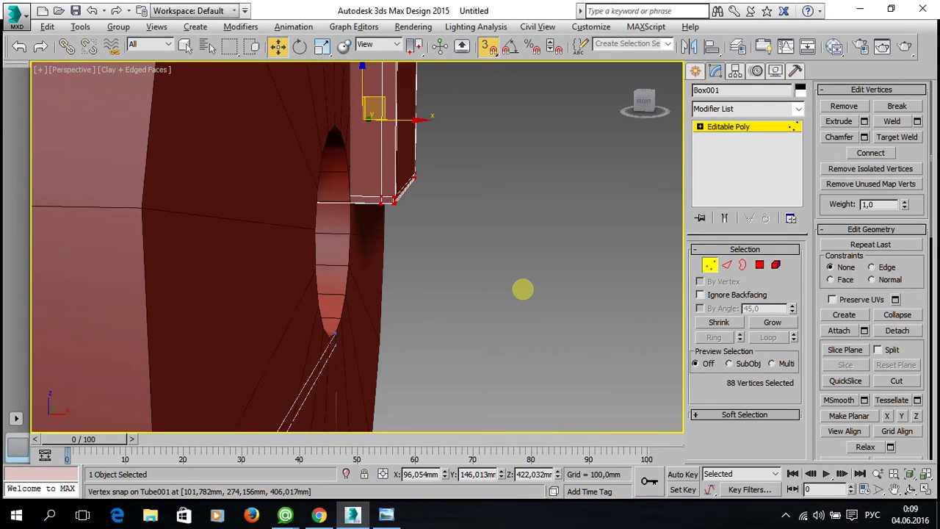
# Step: Undo the last two vertex changes and exit Box001's vertex editing
pyautogui.click(91, 10)
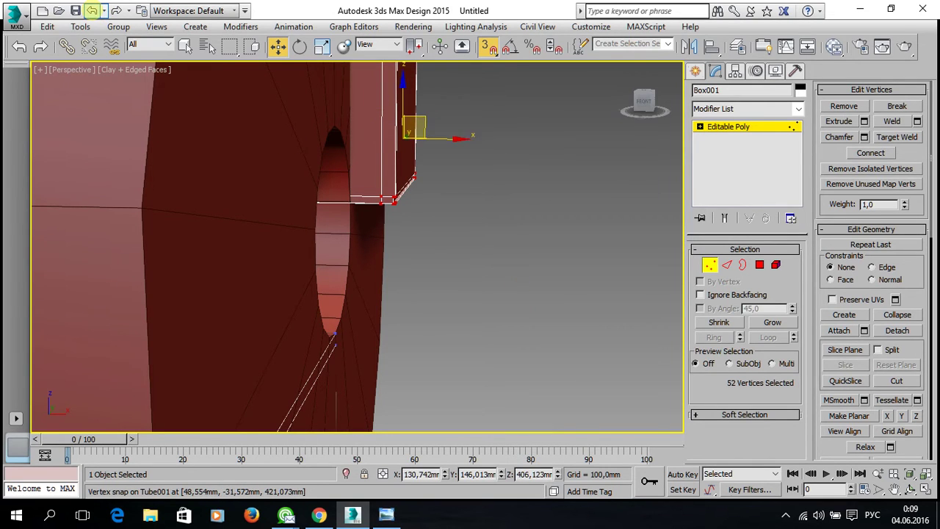
pyautogui.click(92, 11)
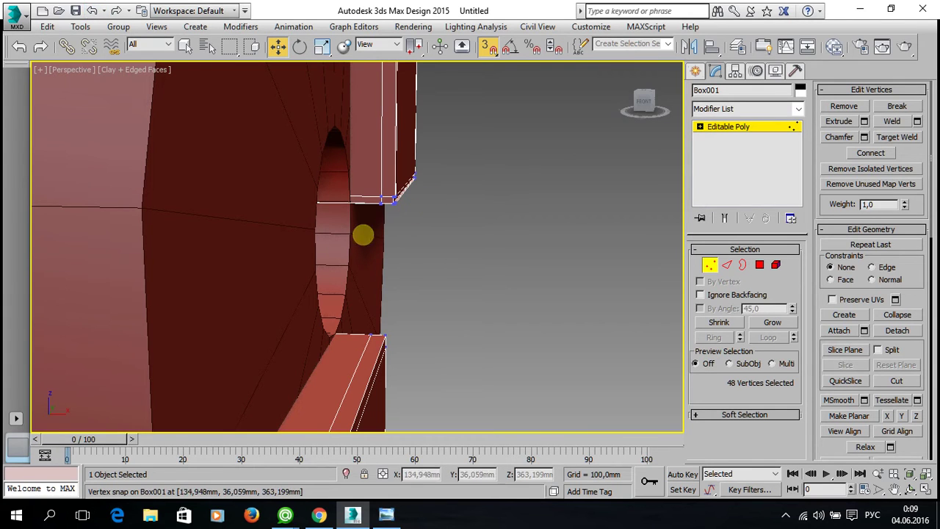
pyautogui.click(704, 147)
# Step: Convert Tube001 to an Editable Poly and switch to Polygon mode
pyautogui.scroll(-2, 533, 231)
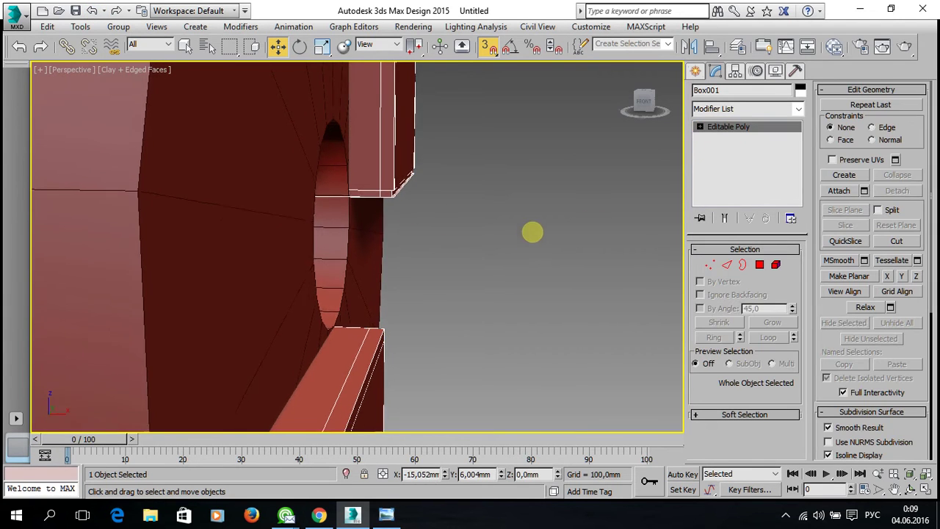
pyautogui.scroll(-5, 539, 206)
pyautogui.moveTo(384, 237)
pyautogui.keyDown('alt'); pyautogui.mouseDown(button='middle')
pyautogui.moveTo(484, 233)
pyautogui.moveTo(462, 222)
pyautogui.mouseUp(button='middle'); pyautogui.keyUp('alt')
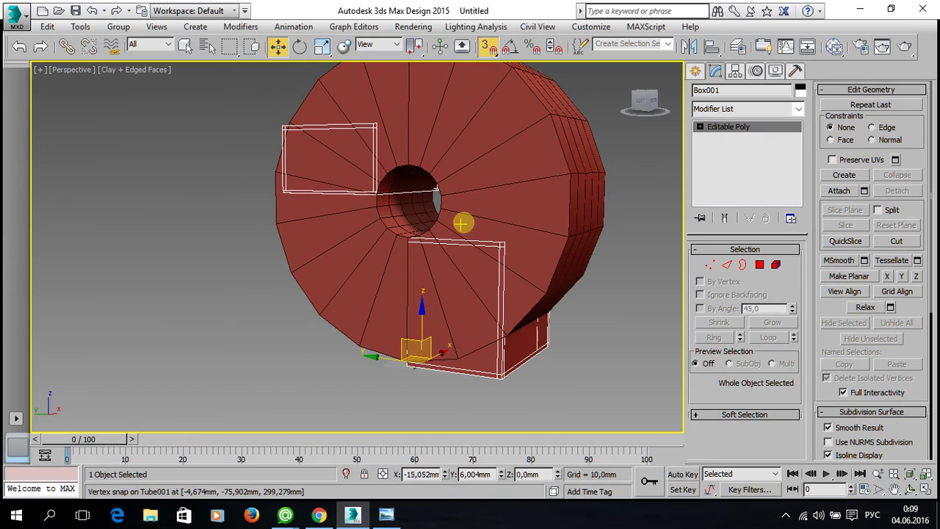
pyautogui.click(455, 214)
pyautogui.rightClick(488, 200)
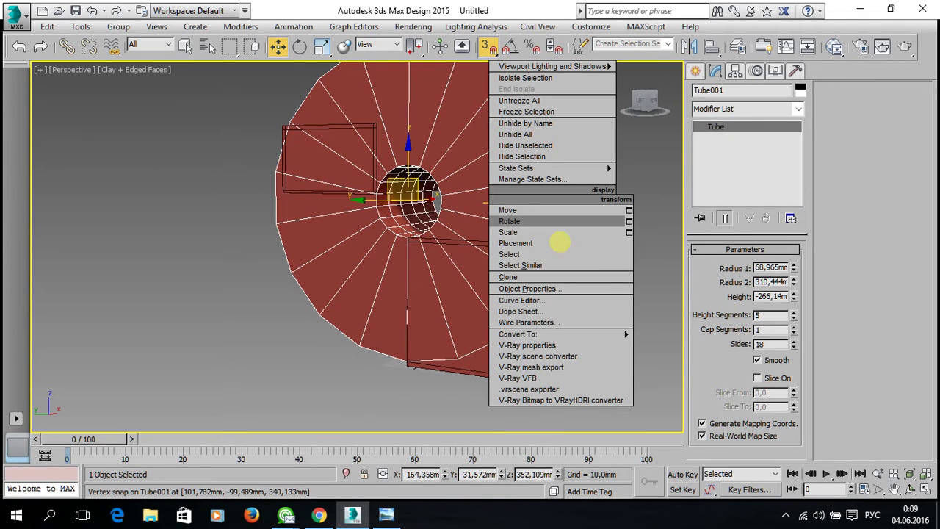
pyautogui.click(670, 345)
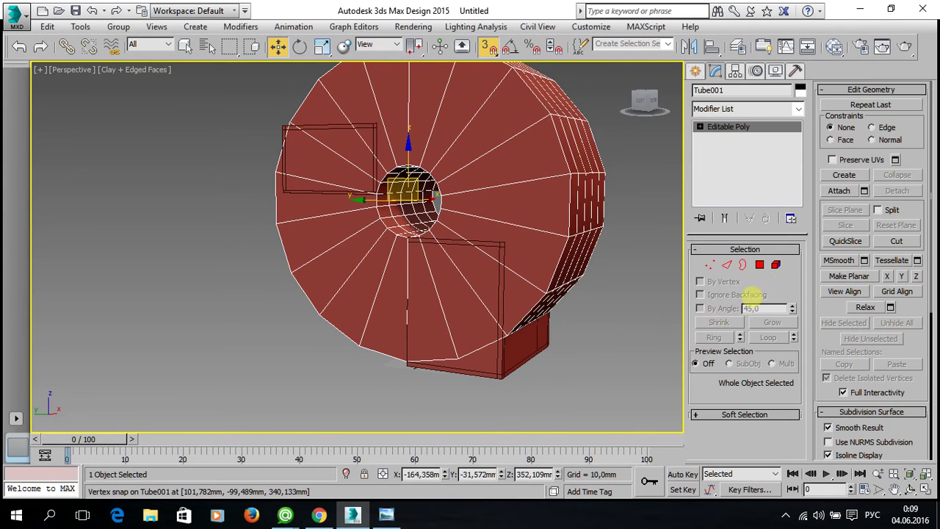
pyautogui.keyDown('alt'); pyautogui.moveTo(435, 195); pyautogui.dragTo(570, 226, button='middle'); pyautogui.keyUp('alt')
pyautogui.press('4')
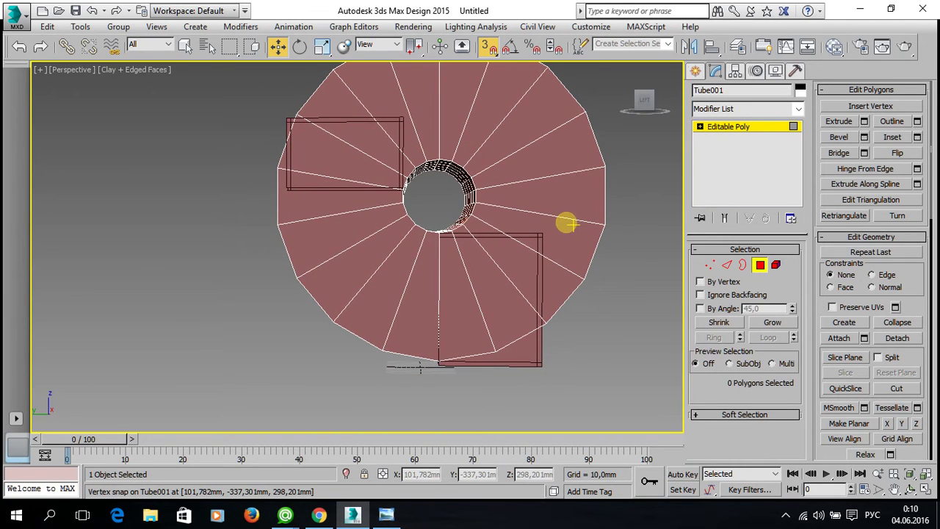
# Step: In the maximized Left view, delete the 57 upper-right and 41 lower-box disc polygons
pyautogui.hotkey('alt', 'w')
pyautogui.click(237, 296)
pyautogui.hotkey('alt', 'w')
pyautogui.scroll(-2, 194, 305)
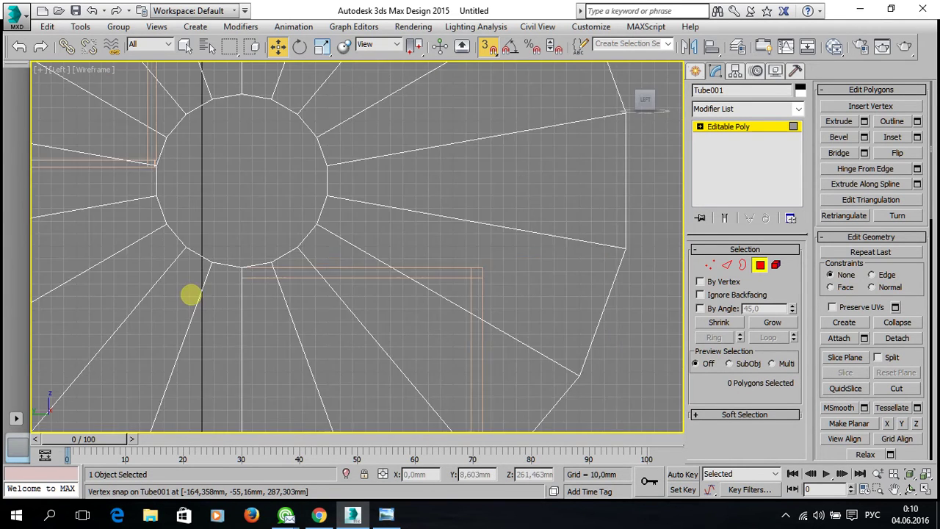
pyautogui.scroll(-3, 190, 294)
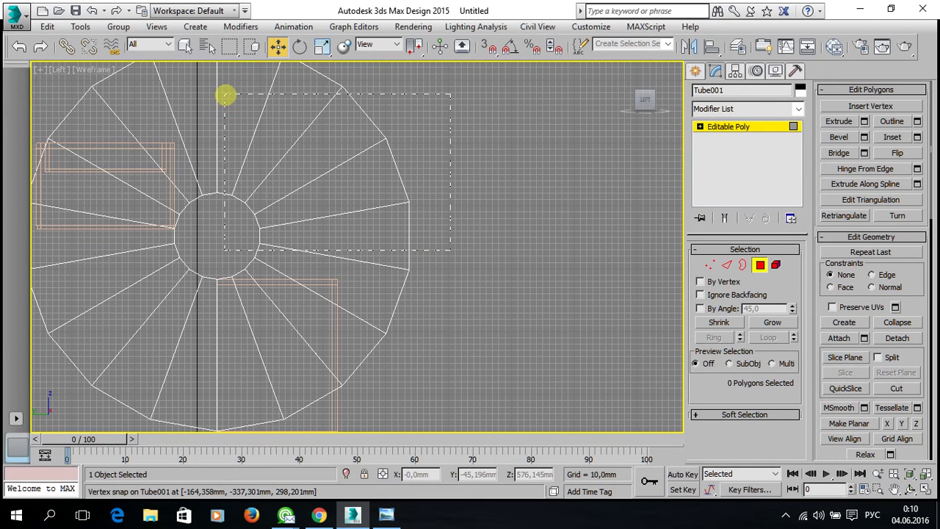
pyautogui.moveTo(226, 94); pyautogui.dragTo(231, 103)
pyautogui.press('Delete')
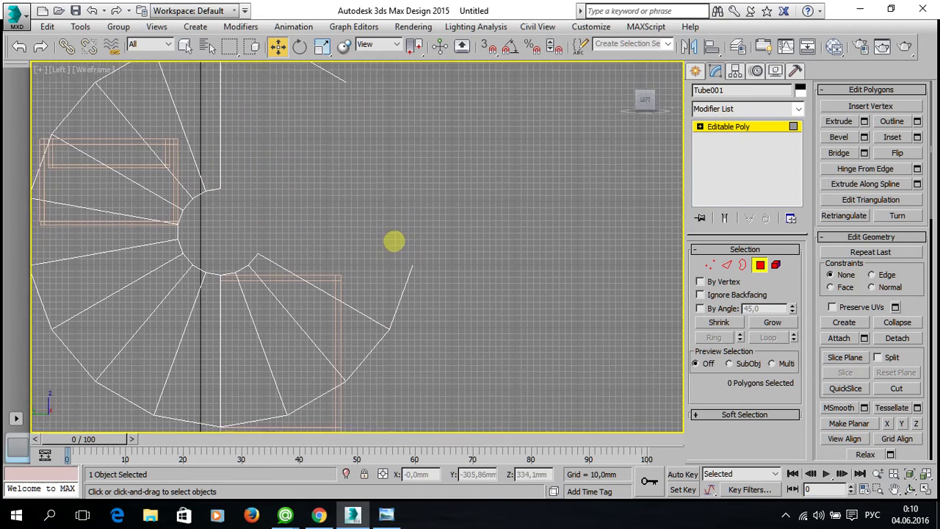
pyautogui.moveTo(392, 242); pyautogui.dragTo(462, 334, button='middle')
pyautogui.moveTo(437, 393); pyautogui.dragTo(420, 363, button='middle')
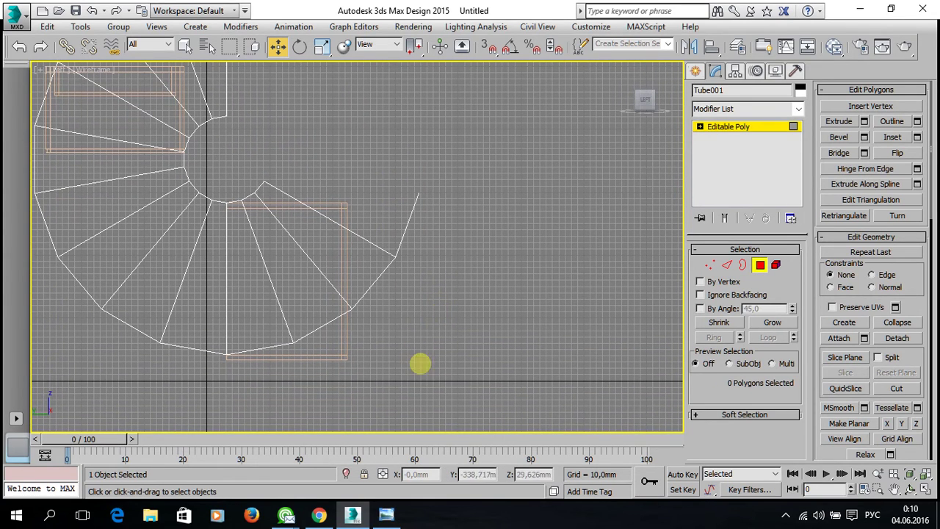
pyautogui.moveTo(239, 147); pyautogui.dragTo(244, 150)
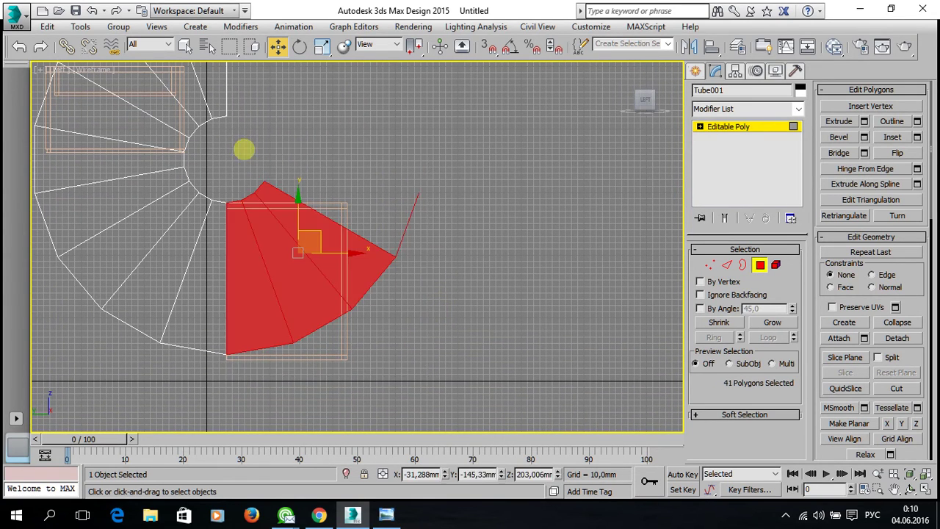
pyautogui.press('Delete')
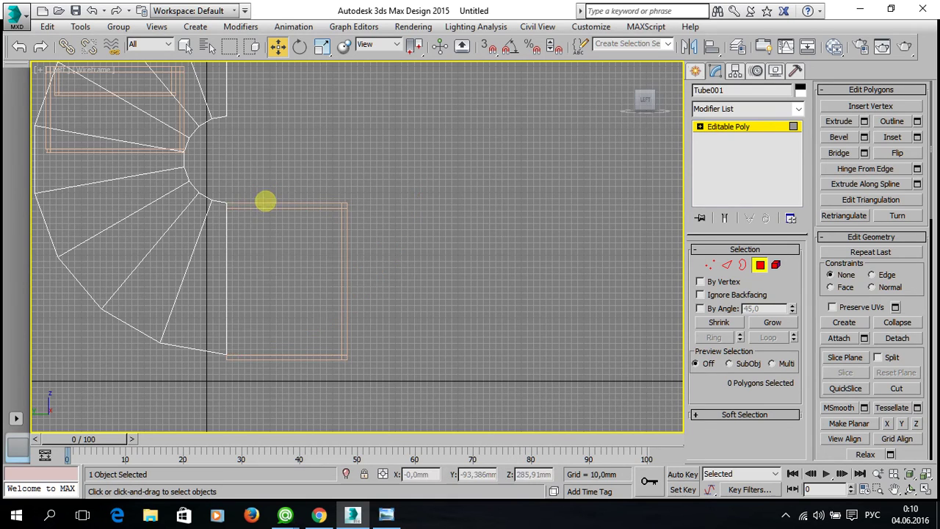
# Step: Delete the remaining 31 and 22 polygons and the slanted sliver, leaving the quarter arc
pyautogui.moveTo(294, 188)
pyautogui.mouseDown(button='middle')
pyautogui.moveTo(325, 245)
pyautogui.moveTo(360, 274)
pyautogui.moveTo(409, 223)
pyautogui.mouseUp(button='middle')
pyautogui.moveTo(183, 55); pyautogui.dragTo(166, 55)
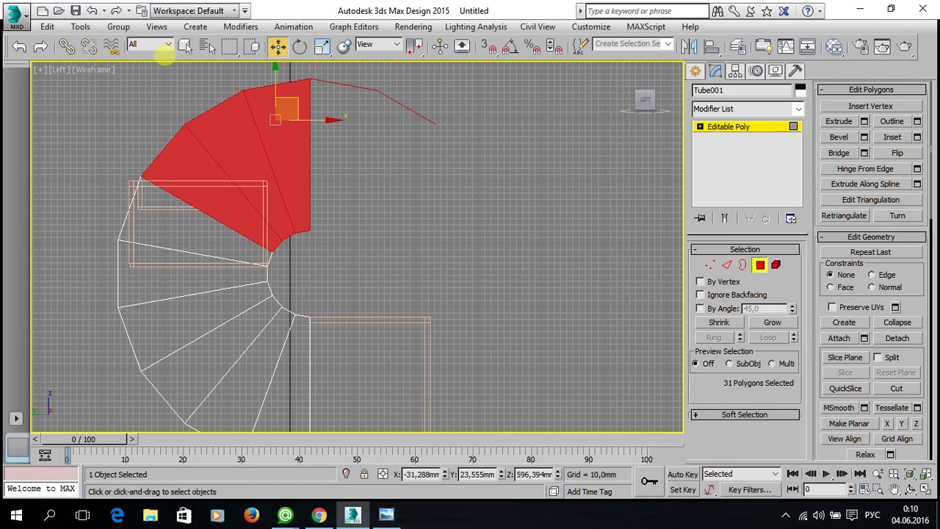
pyautogui.press('Delete')
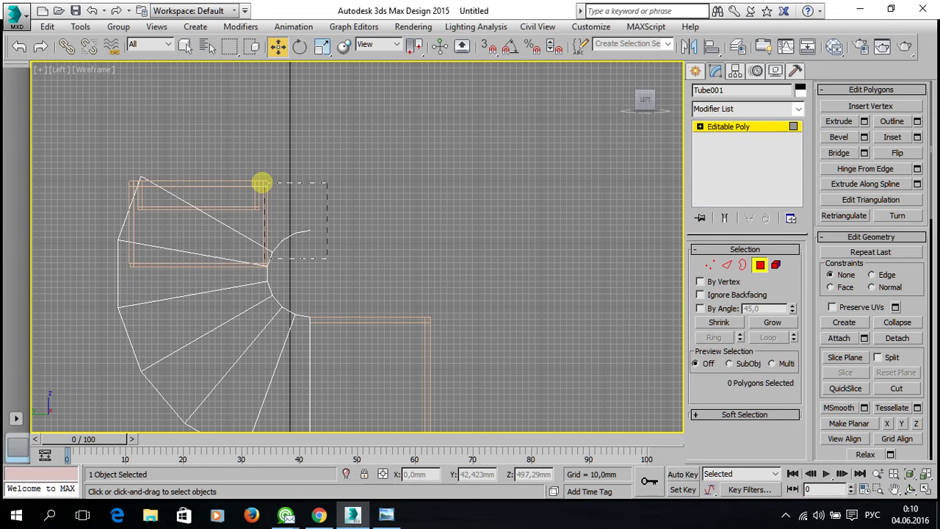
pyautogui.moveTo(260, 181); pyautogui.dragTo(259, 181)
pyautogui.press('Delete')
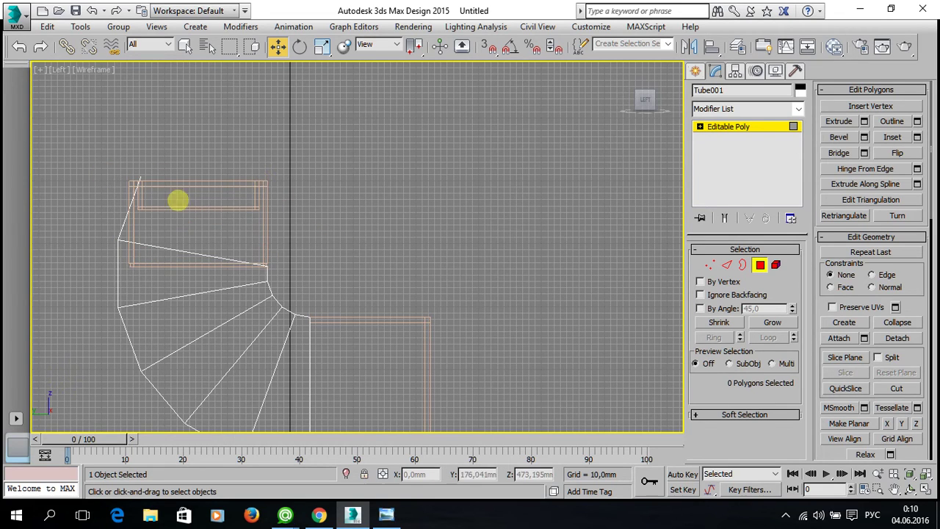
pyautogui.moveTo(61, 160); pyautogui.dragTo(59, 159)
pyautogui.press('Delete')
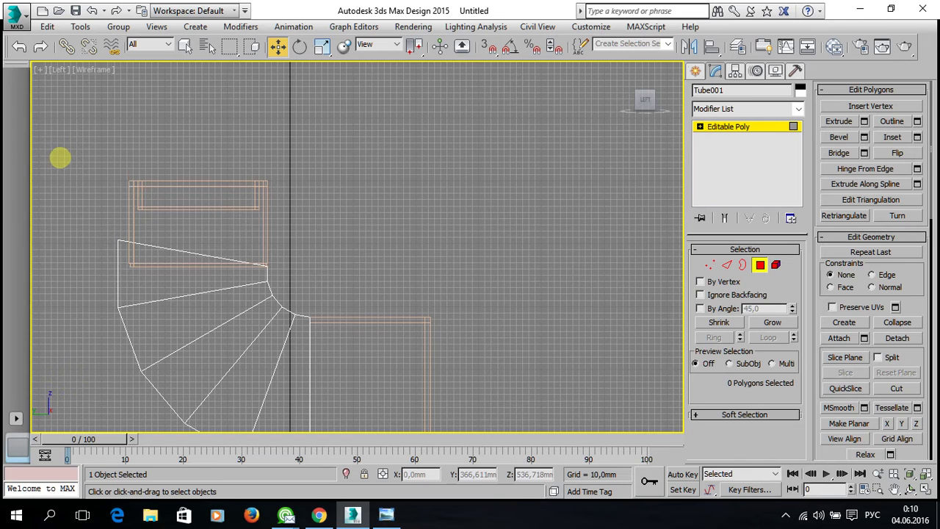
pyautogui.moveTo(307, 241); pyautogui.dragTo(324, 193, button='middle')
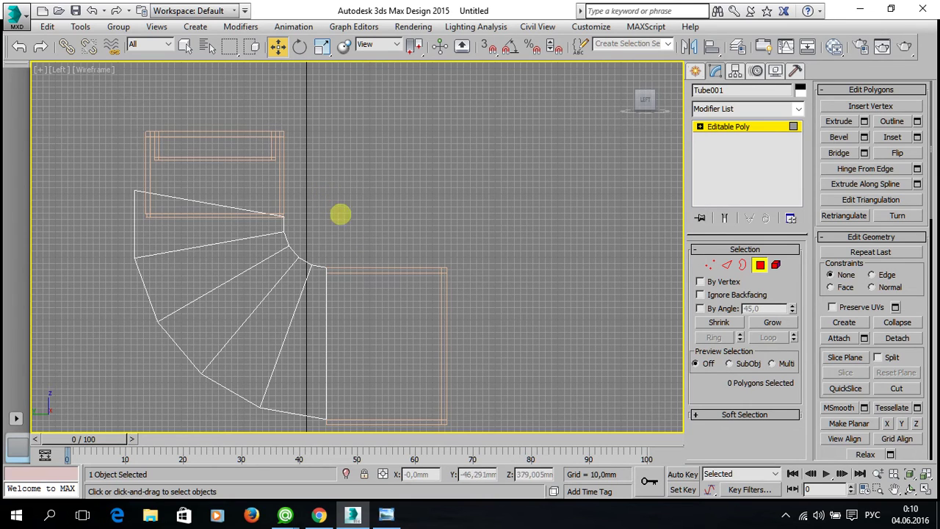
pyautogui.hotkey('alt', 'w')
# Step: In the maximized Perspective view, select 36 vertices along the tube's lower end at Vertex level
pyautogui.click(500, 349)
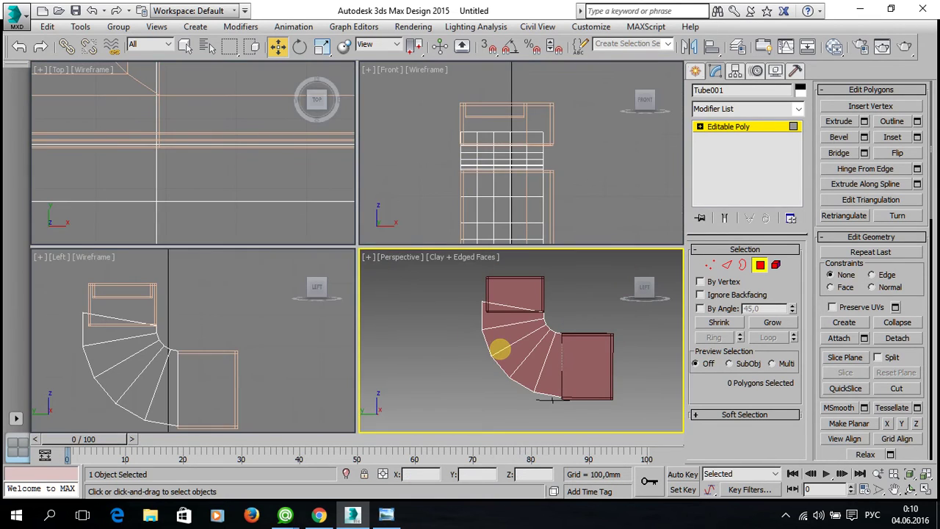
pyautogui.hotkey('alt', 'w')
pyautogui.moveTo(451, 311)
pyautogui.keyDown('alt'); pyautogui.mouseDown(button='middle')
pyautogui.moveTo(433, 335)
pyautogui.moveTo(369, 357)
pyautogui.moveTo(372, 345)
pyautogui.mouseUp(button='middle'); pyautogui.keyUp('alt')
pyautogui.scroll(3, 374, 269)
pyautogui.moveTo(373, 269)
pyautogui.keyDown('alt'); pyautogui.mouseDown(button='middle')
pyautogui.moveTo(401, 289)
pyautogui.moveTo(281, 275)
pyautogui.moveTo(273, 257)
pyautogui.moveTo(172, 225)
pyautogui.moveTo(229, 192)
pyautogui.moveTo(235, 246)
pyautogui.moveTo(218, 266)
pyautogui.moveTo(333, 316)
pyautogui.moveTo(370, 292)
pyautogui.mouseUp(button='middle'); pyautogui.keyUp('alt')
pyautogui.scroll(-4, 369, 293)
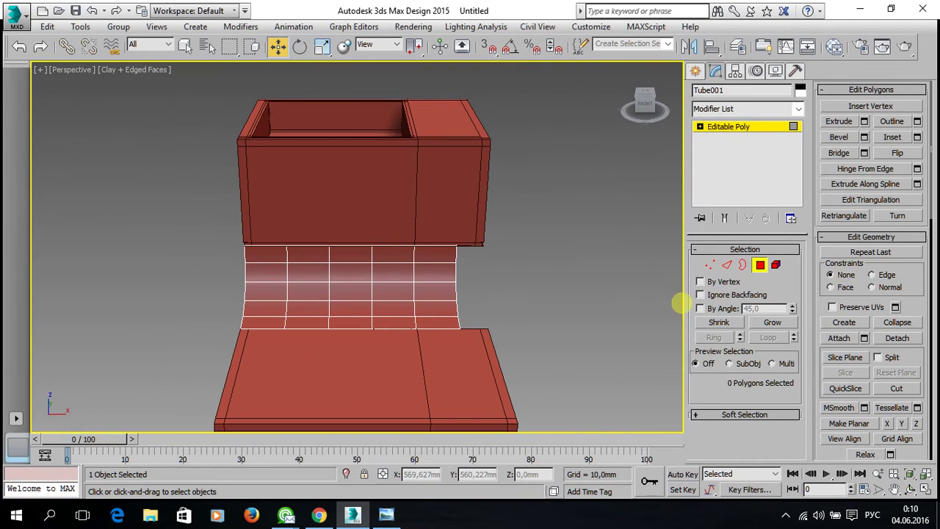
pyautogui.click(710, 265)
pyautogui.moveTo(470, 319)
pyautogui.keyDown('alt'); pyautogui.mouseDown(button='middle')
pyautogui.moveTo(446, 203)
pyautogui.moveTo(464, 261)
pyautogui.mouseUp(button='middle'); pyautogui.keyUp('alt')
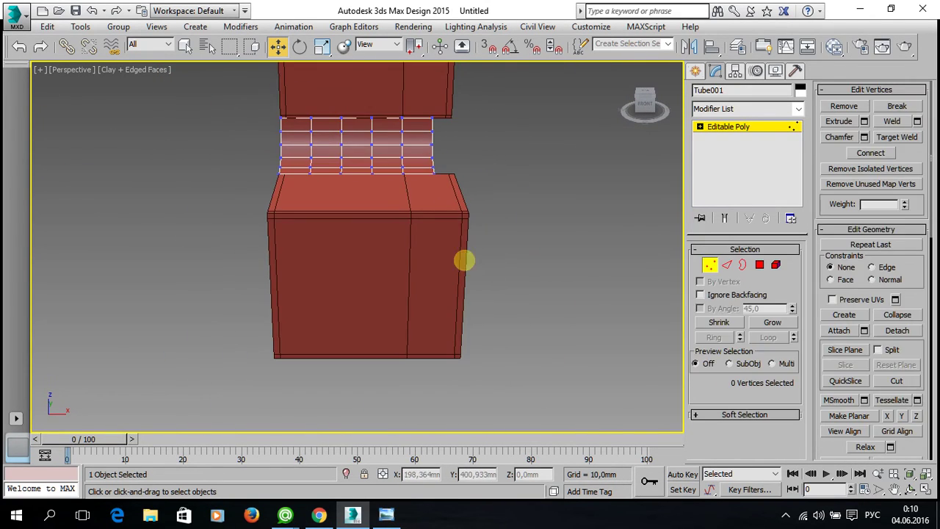
pyautogui.scroll(-3, 527, 371)
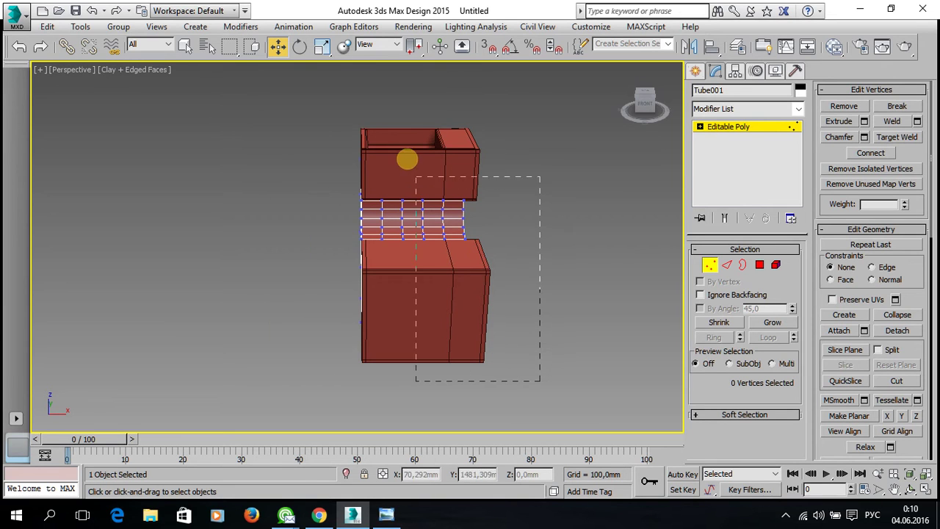
pyautogui.moveTo(539, 380); pyautogui.dragTo(415, 106)
# Step: Snap the selected tube end vertices onto Box001's edge, then exit vertex editing
pyautogui.moveTo(481, 249)
pyautogui.keyDown('alt'); pyautogui.mouseDown(button='middle')
pyautogui.moveTo(593, 218)
pyautogui.moveTo(357, 233)
pyautogui.moveTo(241, 196)
pyautogui.moveTo(434, 225)
pyautogui.moveTo(390, 235)
pyautogui.moveTo(275, 231)
pyautogui.mouseUp(button='middle'); pyautogui.keyUp('alt')
pyautogui.scroll(4, 397, 281)
pyautogui.scroll(3, 397, 282)
pyautogui.scroll(1, 398, 280)
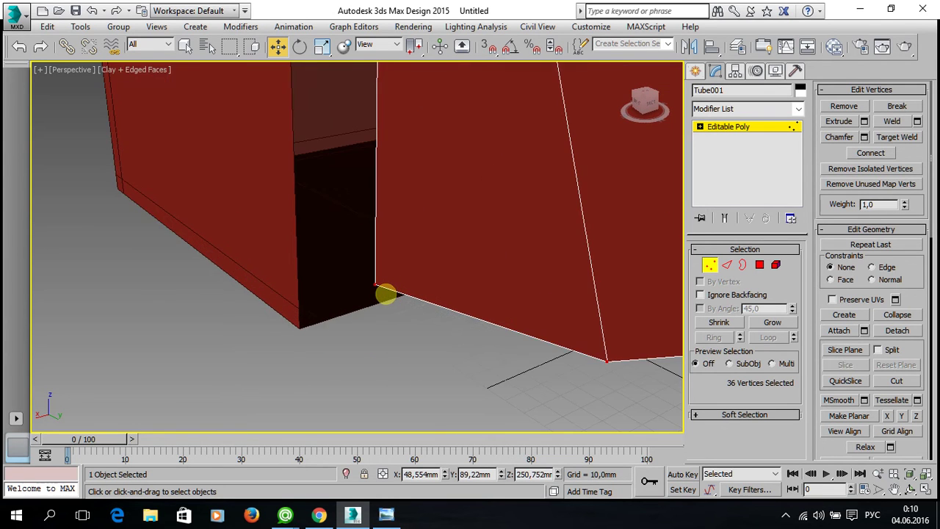
pyautogui.scroll(-2, 398, 280)
pyautogui.scroll(1, 399, 280)
pyautogui.keyDown('alt'); pyautogui.moveTo(399, 279); pyautogui.dragTo(445, 307, button='middle'); pyautogui.keyUp('alt')
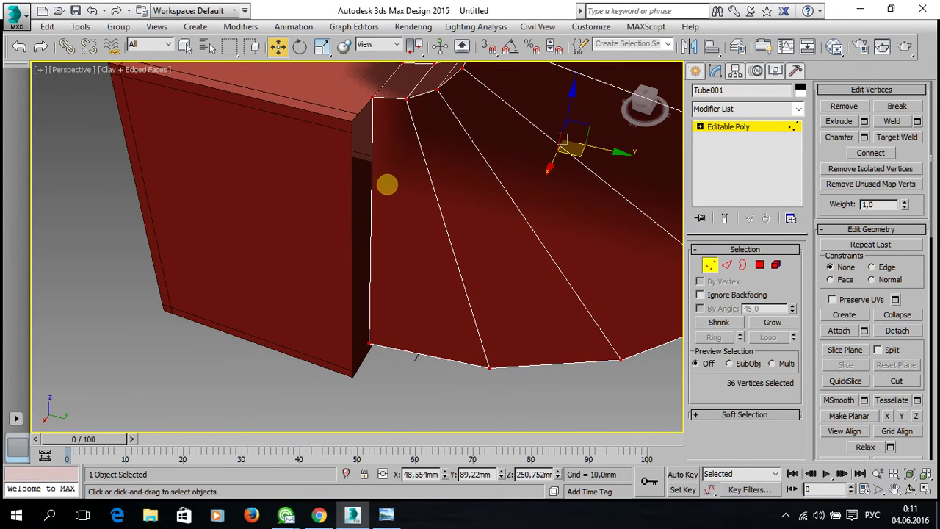
pyautogui.press('s')
pyautogui.moveTo(369, 104); pyautogui.dragTo(351, 120)
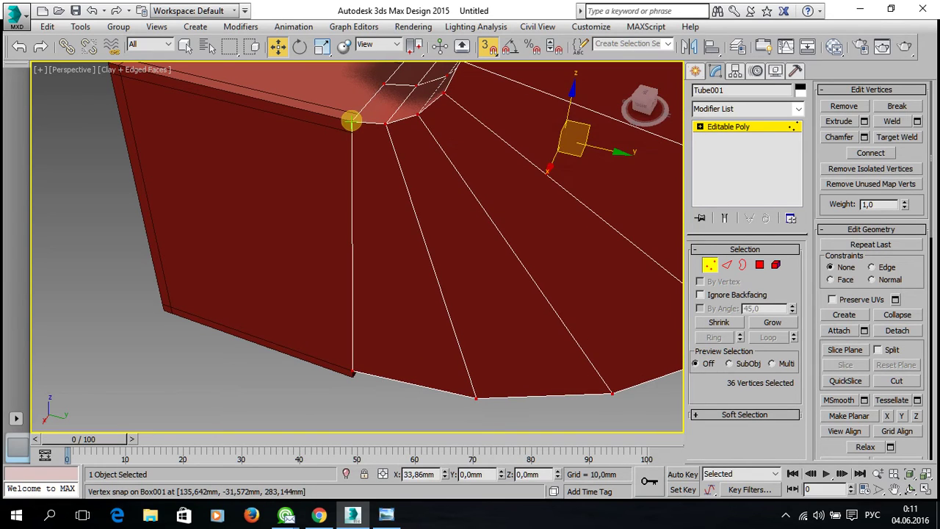
pyautogui.moveTo(361, 237)
pyautogui.keyDown('alt'); pyautogui.mouseDown(button='middle')
pyautogui.moveTo(454, 331)
pyautogui.moveTo(130, 133)
pyautogui.moveTo(443, 212)
pyautogui.moveTo(451, 223)
pyautogui.moveTo(562, 243)
pyautogui.moveTo(546, 234)
pyautogui.moveTo(616, 211)
pyautogui.mouseUp(button='middle'); pyautogui.keyUp('alt')
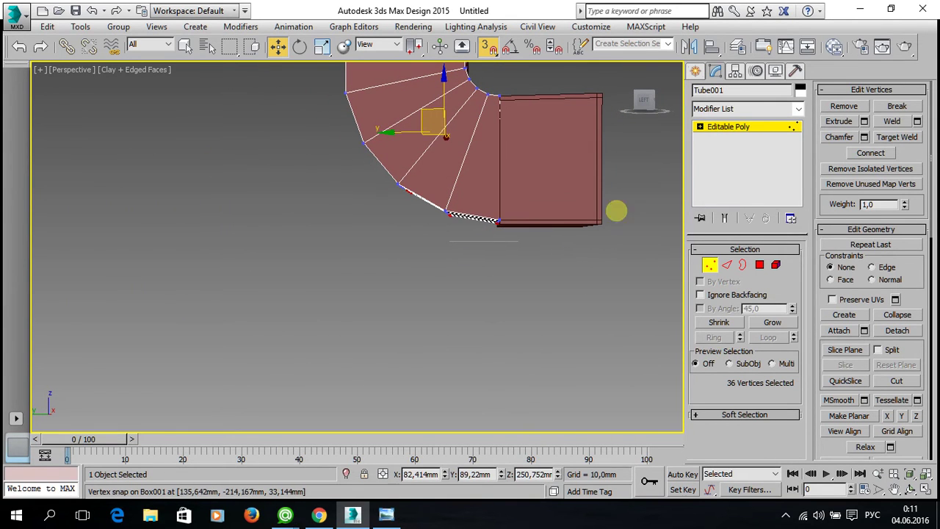
pyautogui.click(749, 126)
# Step: Select all 24 vertices of Box001 and snap them up onto the tube's lower end vertex
pyautogui.click(596, 247)
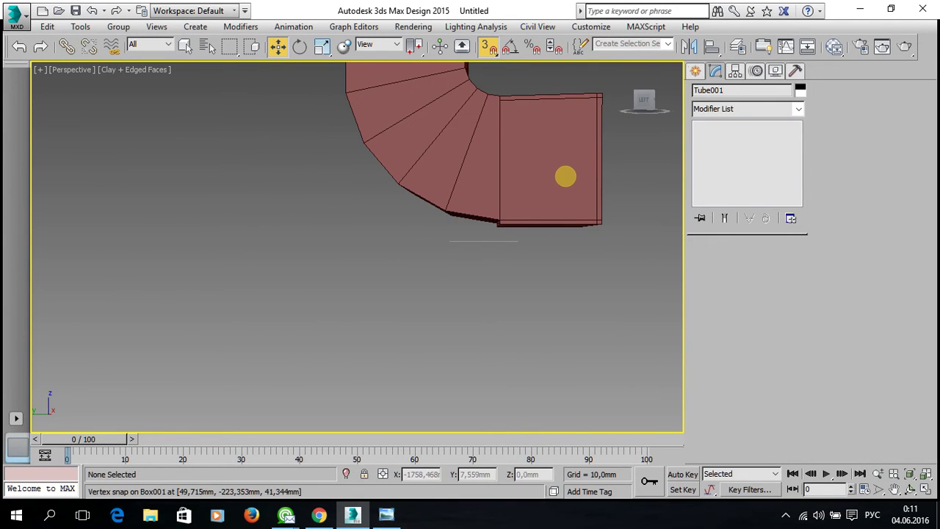
pyautogui.click(565, 174)
pyautogui.click(710, 265)
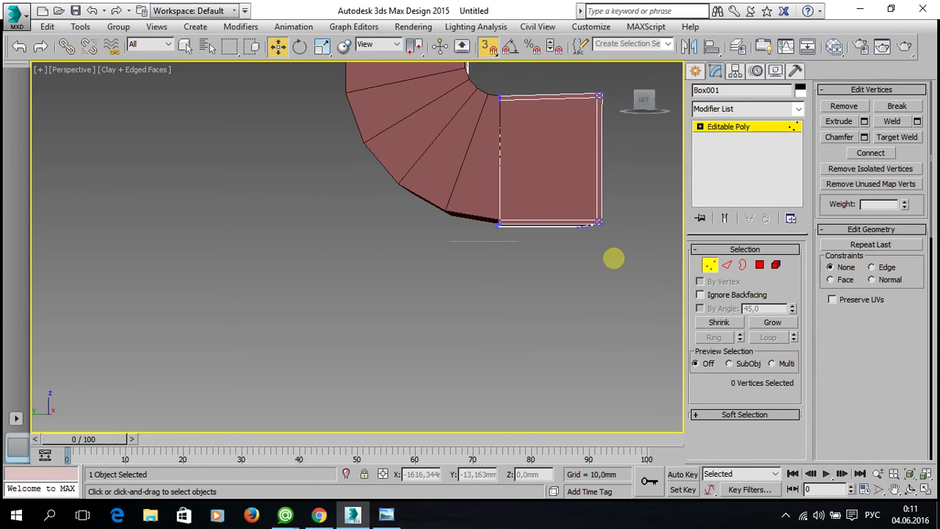
pyautogui.moveTo(627, 254); pyautogui.dragTo(536, 205)
pyautogui.moveTo(479, 163); pyautogui.dragTo(481, 166)
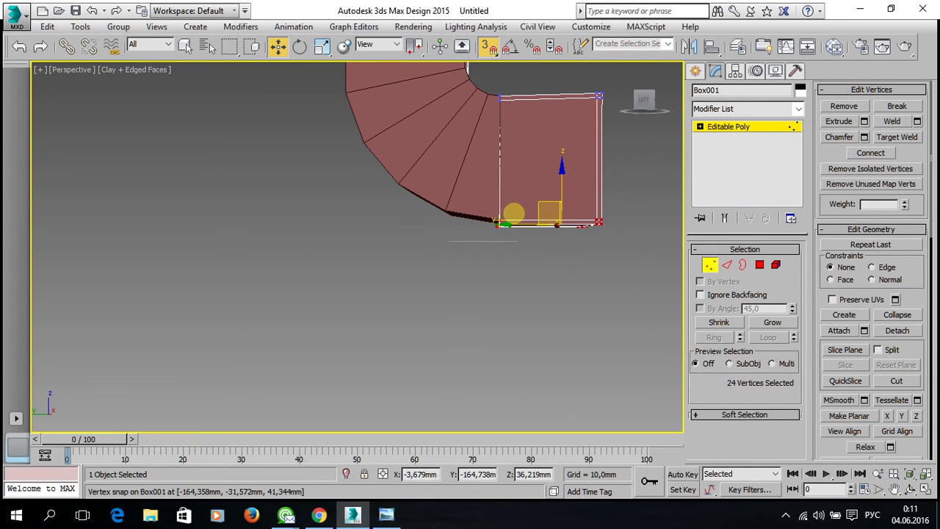
pyautogui.scroll(4, 487, 224)
pyautogui.scroll(3, 477, 249)
pyautogui.moveTo(476, 254); pyautogui.dragTo(472, 232)
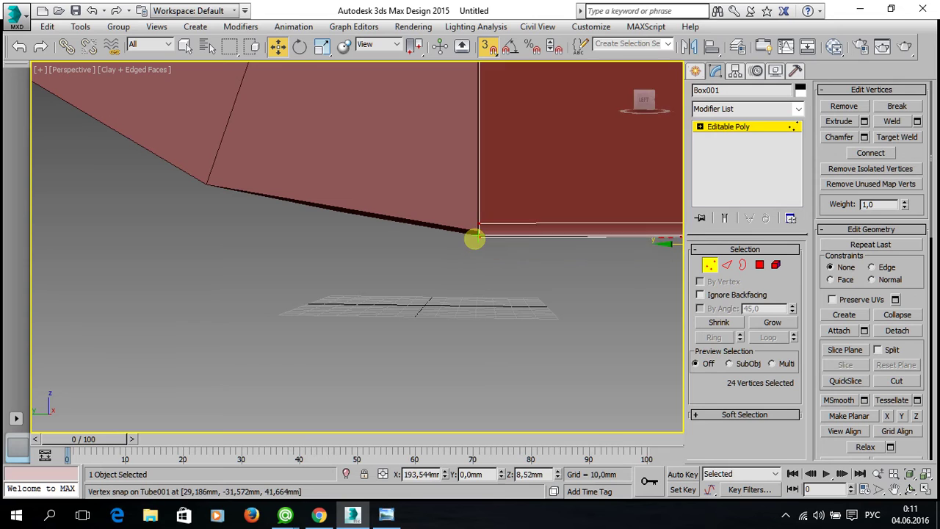
# Step: Leave vertex editing, deselect the box, and orbit around to inspect the joined elbow
pyautogui.click(510, 273)
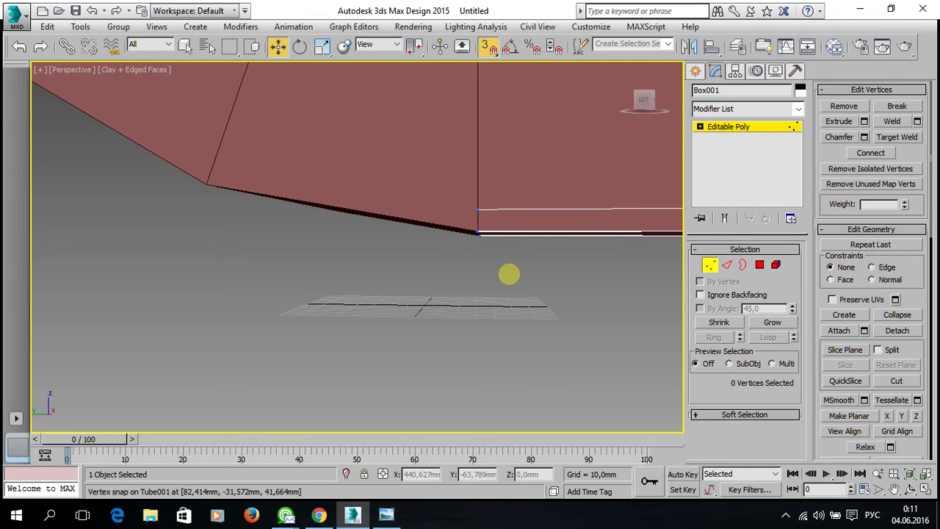
pyautogui.scroll(-5, 509, 271)
pyautogui.moveTo(510, 268)
pyautogui.keyDown('alt'); pyautogui.mouseDown(button='middle')
pyautogui.moveTo(457, 298)
pyautogui.moveTo(729, 152)
pyautogui.mouseUp(button='middle'); pyautogui.keyUp('alt')
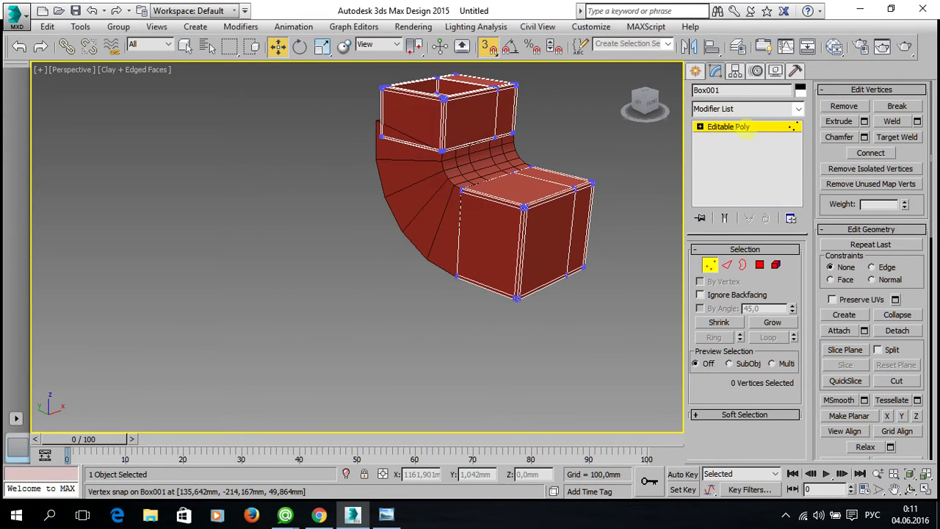
pyautogui.click(741, 127)
pyautogui.click(615, 210)
pyautogui.moveTo(615, 210)
pyautogui.keyDown('alt'); pyautogui.mouseDown(button='middle')
pyautogui.moveTo(651, 188)
pyautogui.moveTo(624, 185)
pyautogui.mouseUp(button='middle'); pyautogui.keyUp('alt')
pyautogui.moveTo(450, 177)
pyautogui.keyDown('alt'); pyautogui.mouseDown(button='middle')
pyautogui.moveTo(436, 220)
pyautogui.moveTo(604, 252)
pyautogui.moveTo(314, 209)
pyautogui.mouseUp(button='middle'); pyautogui.keyUp('alt')
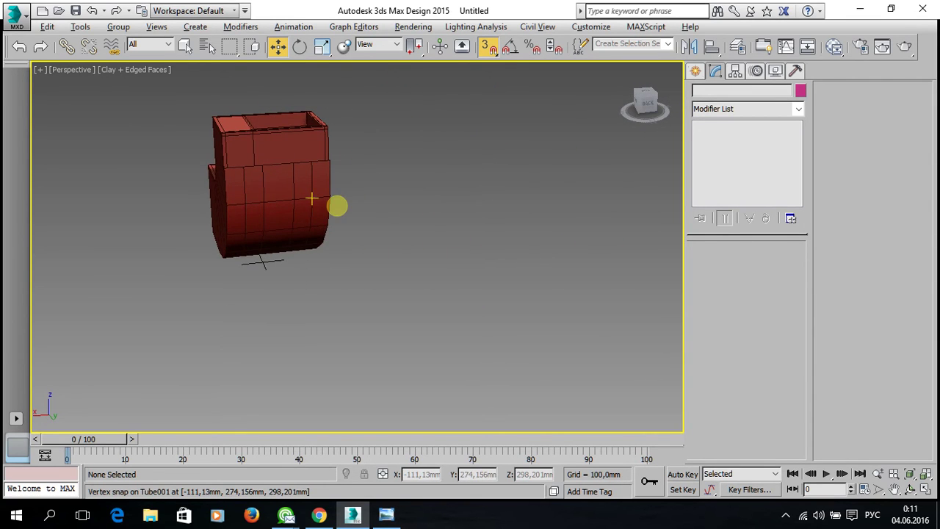
pyautogui.keyDown('alt'); pyautogui.moveTo(332, 250); pyautogui.dragTo(448, 224, button='middle'); pyautogui.keyUp('alt')
pyautogui.scroll(3, 449, 185)
pyautogui.moveTo(463, 185)
pyautogui.keyDown('alt'); pyautogui.mouseDown(button='middle')
pyautogui.moveTo(512, 181)
pyautogui.moveTo(475, 178)
pyautogui.mouseUp(button='middle'); pyautogui.keyUp('alt')
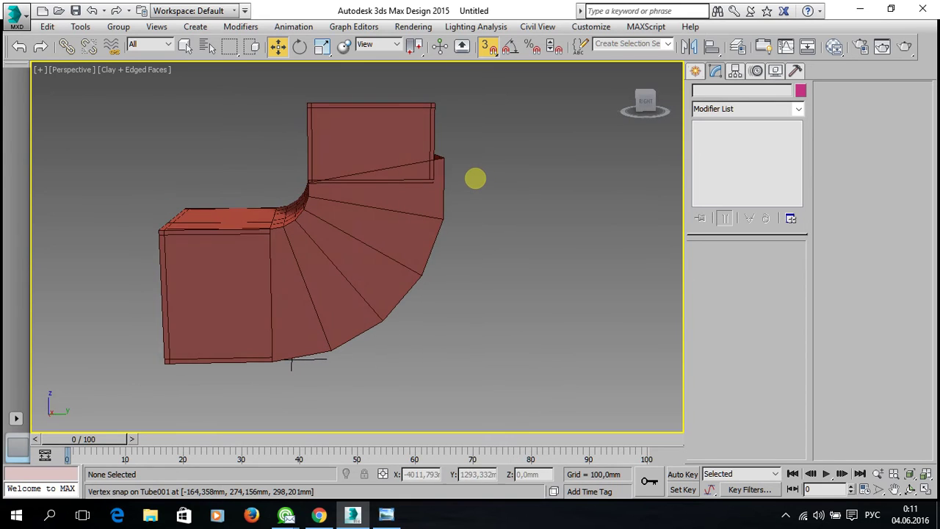
# Step: Select Box001 and compare the front of the model against the reference photo
pyautogui.click(379, 120)
pyautogui.moveTo(370, 132)
pyautogui.keyDown('alt'); pyautogui.mouseDown(button='middle')
pyautogui.moveTo(466, 166)
pyautogui.moveTo(501, 169)
pyautogui.moveTo(558, 150)
pyautogui.mouseUp(button='middle'); pyautogui.keyUp('alt')
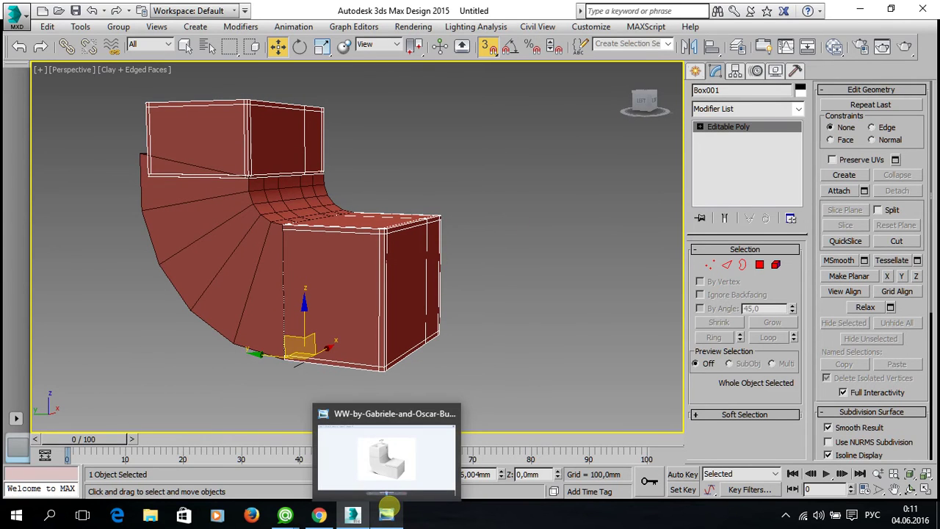
pyautogui.click(395, 458)
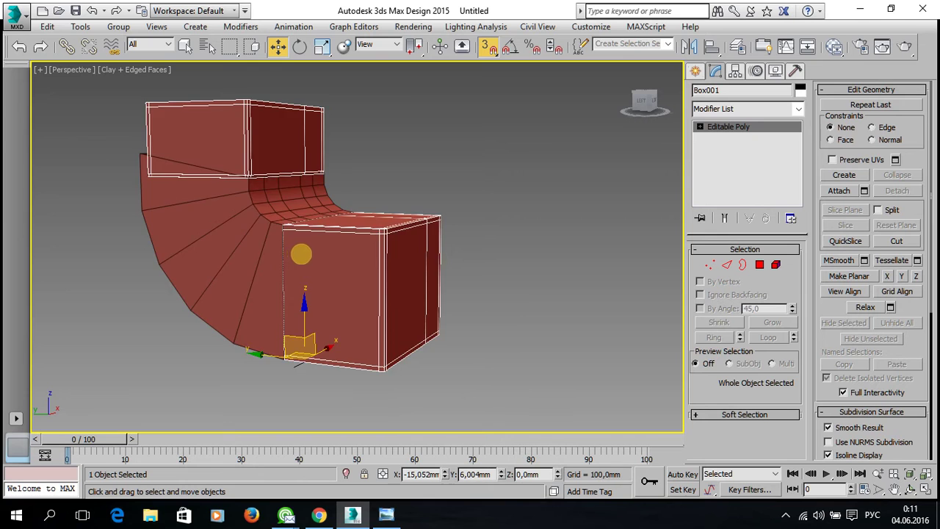
pyautogui.moveTo(299, 252)
pyautogui.keyDown('alt'); pyautogui.mouseDown(button='middle')
pyautogui.moveTo(429, 304)
pyautogui.moveTo(495, 279)
pyautogui.moveTo(482, 282)
pyautogui.mouseUp(button='middle'); pyautogui.keyUp('alt')
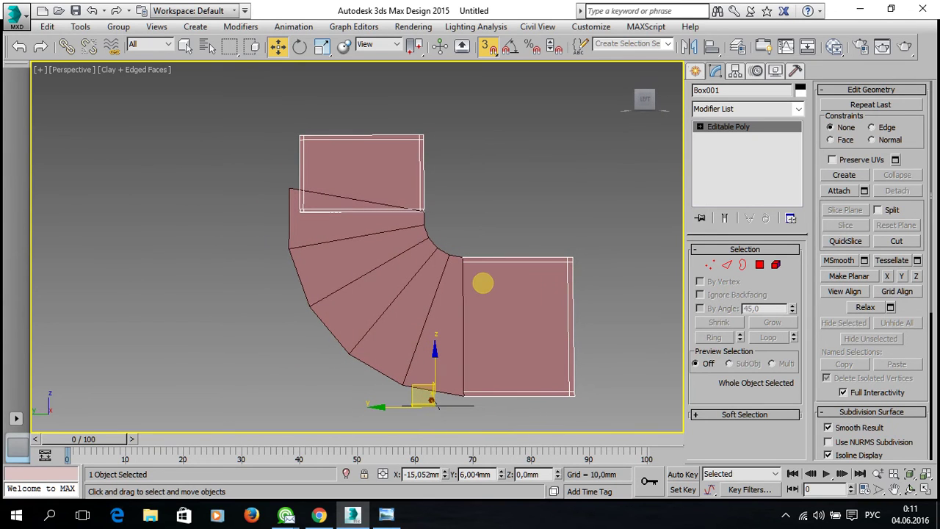
# Step: Maximize the Left viewport and leave the box unselected, out of vertex mode
pyautogui.click(708, 265)
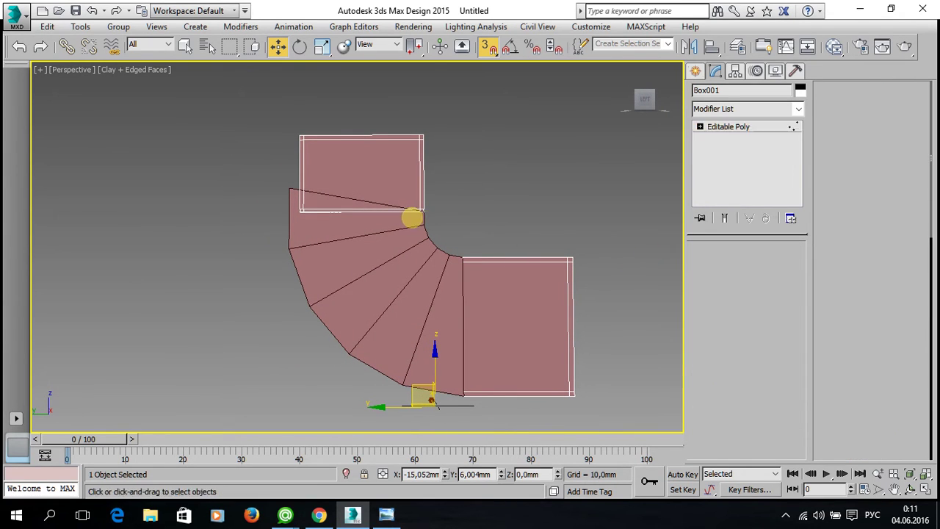
pyautogui.hotkey('alt', 'w')
pyautogui.click(130, 326)
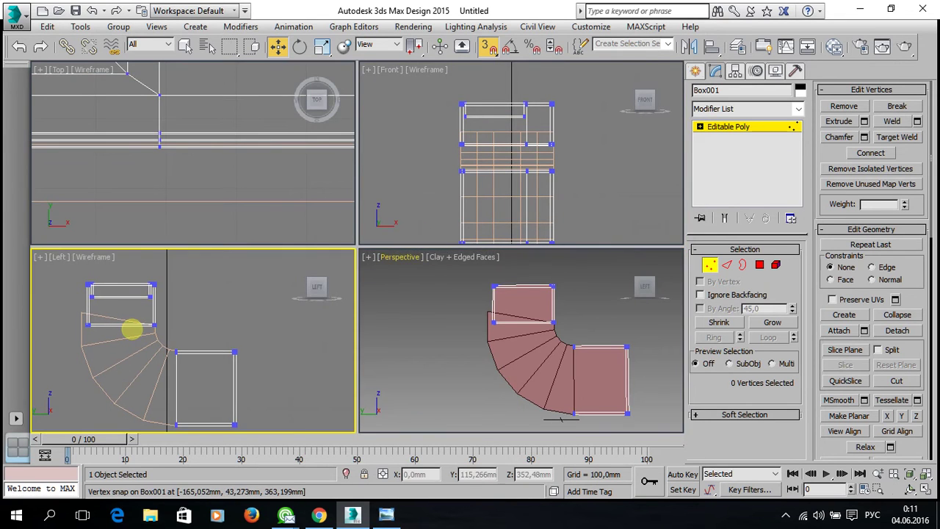
pyautogui.hotkey('alt', 'w')
pyautogui.moveTo(181, 330); pyautogui.dragTo(222, 304, button='middle')
pyautogui.scroll(4, 300, 279)
pyautogui.scroll(-2, 566, 231)
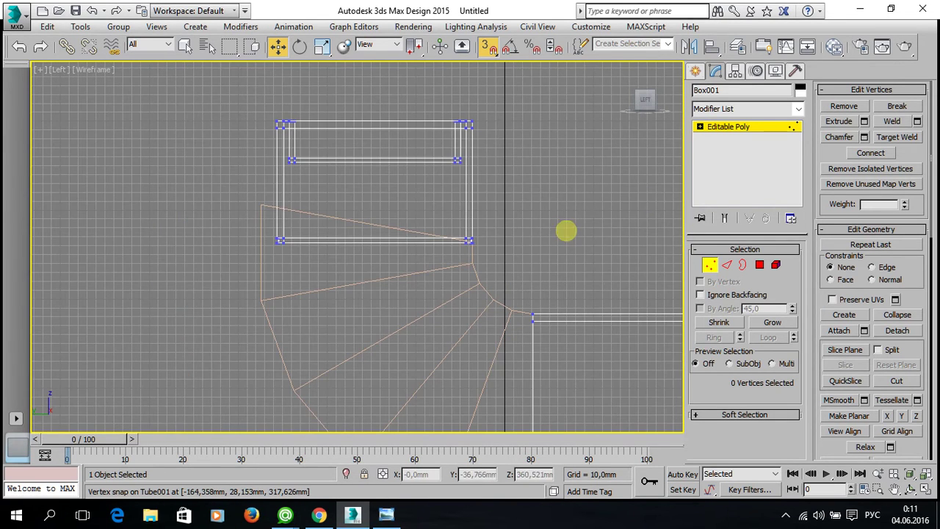
pyautogui.click(740, 128)
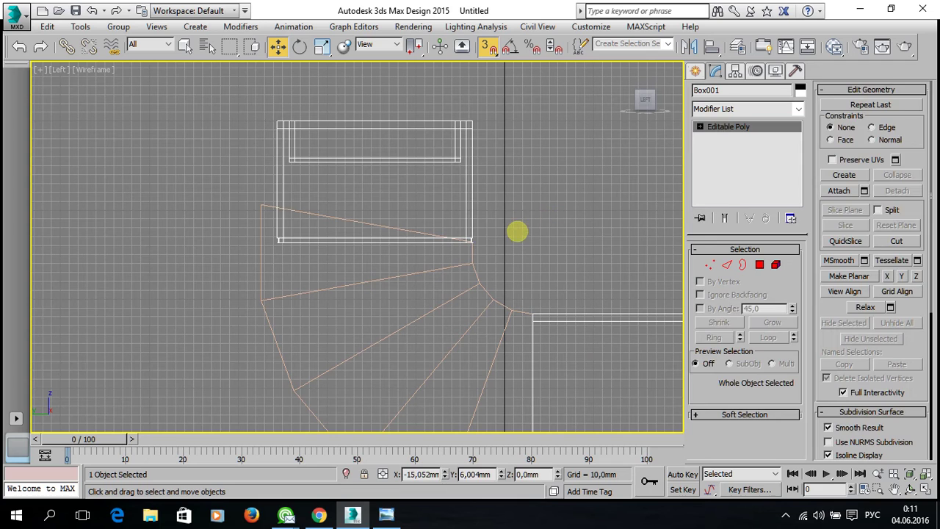
pyautogui.click(517, 232)
# Step: Select Tube001's top row of 12 vertices and inspect them in Perspective
pyautogui.click(472, 257)
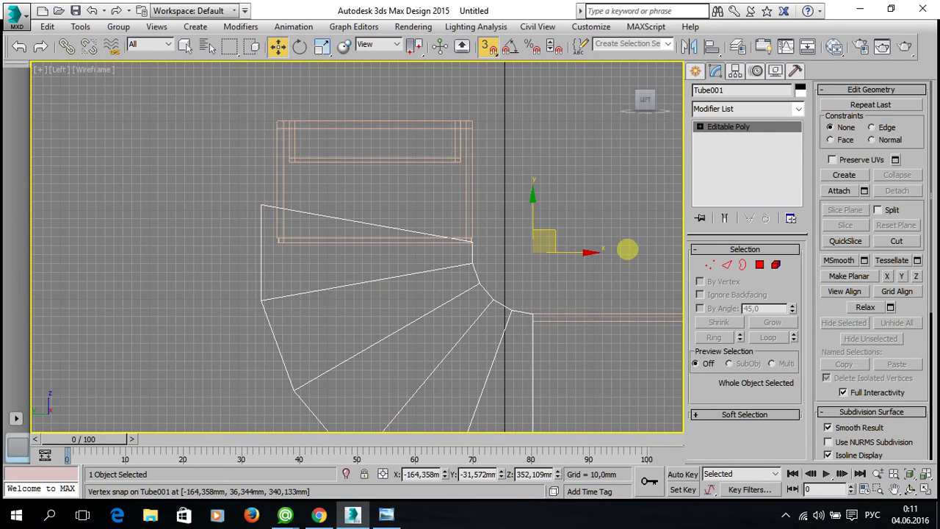
pyautogui.click(707, 264)
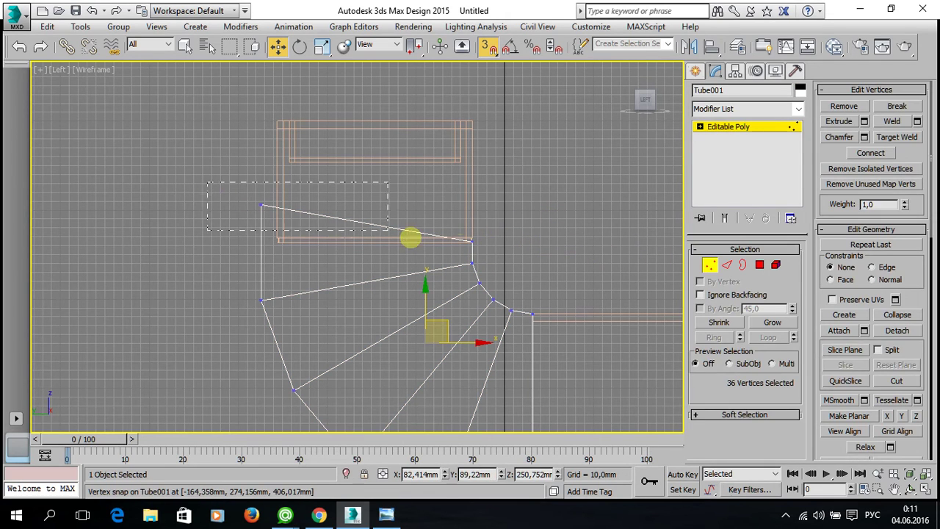
pyautogui.moveTo(499, 250); pyautogui.dragTo(498, 250)
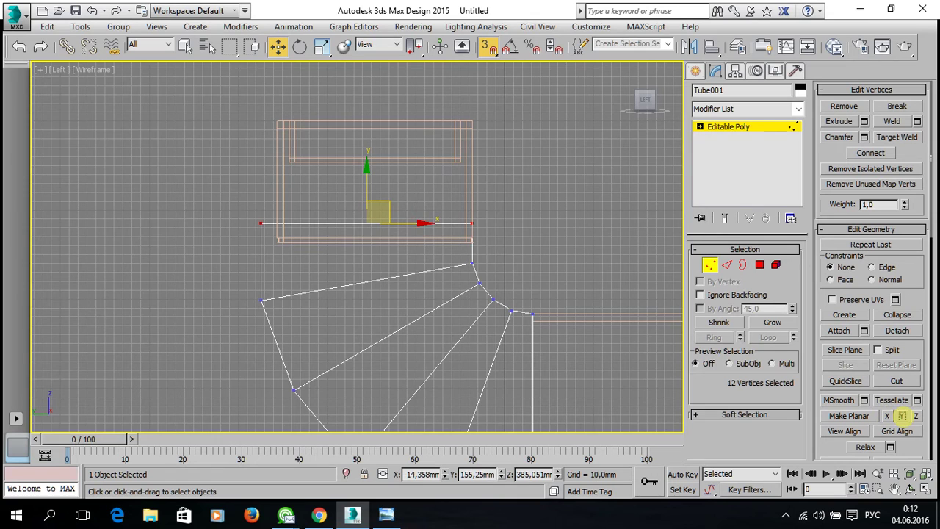
pyautogui.hotkey('alt', 'w')
pyautogui.click(564, 323)
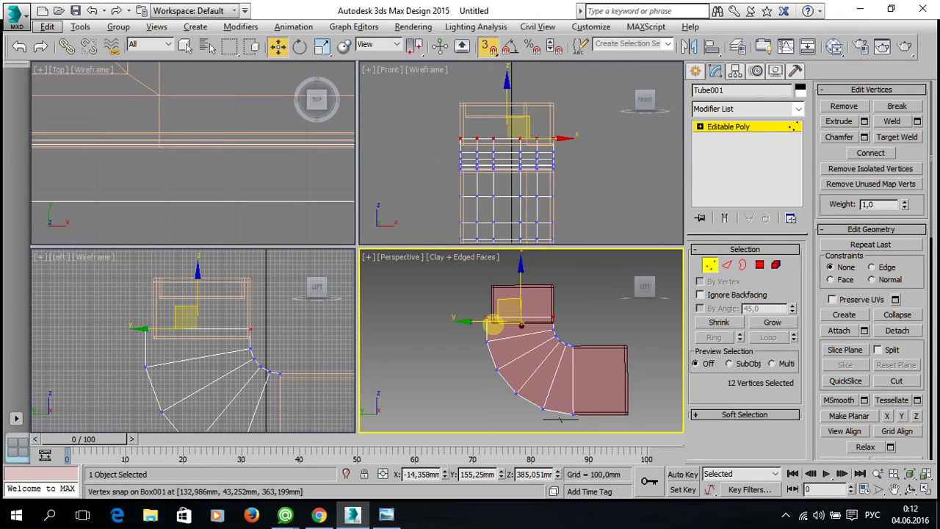
pyautogui.moveTo(468, 309); pyautogui.dragTo(448, 307, button='middle')
pyautogui.hotkey('alt', 'w')
pyautogui.moveTo(315, 231)
pyautogui.keyDown('alt'); pyautogui.mouseDown(button='middle')
pyautogui.moveTo(413, 279)
pyautogui.moveTo(246, 174)
pyautogui.mouseUp(button='middle'); pyautogui.keyUp('alt')
pyautogui.scroll(5, 283, 227)
pyautogui.moveTo(283, 227)
pyautogui.keyDown('alt'); pyautogui.mouseDown(button='middle')
pyautogui.moveTo(449, 225)
pyautogui.moveTo(521, 200)
pyautogui.mouseUp(button='middle'); pyautogui.keyUp('alt')
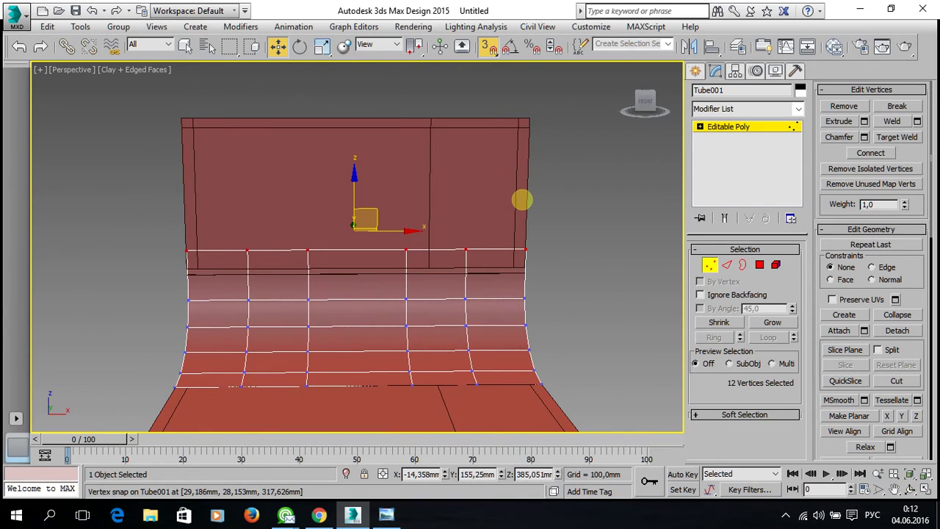
# Step: Snap the tube's top row of vertices down onto the upper box's lower edge
pyautogui.hotkey('alt', 'w')
pyautogui.scroll(2, 225, 319)
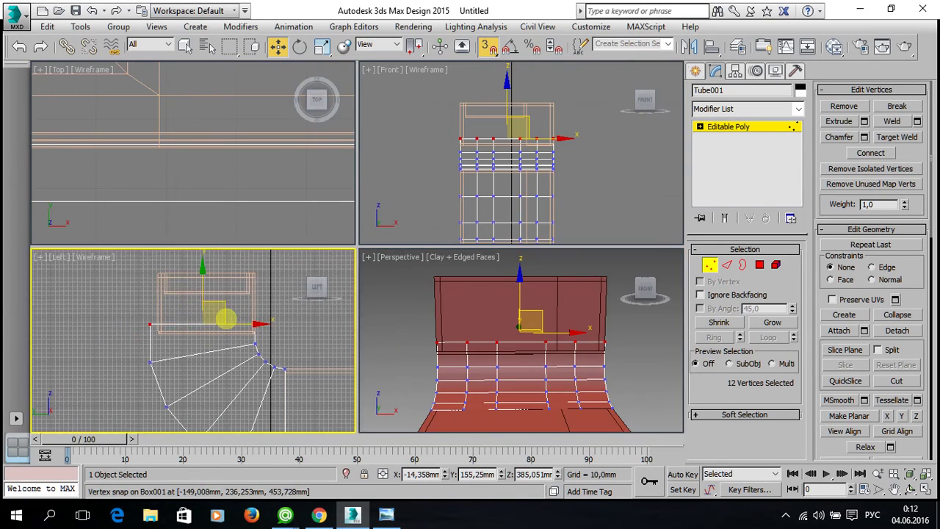
pyautogui.scroll(2, 235, 318)
pyautogui.hotkey('alt', 'w')
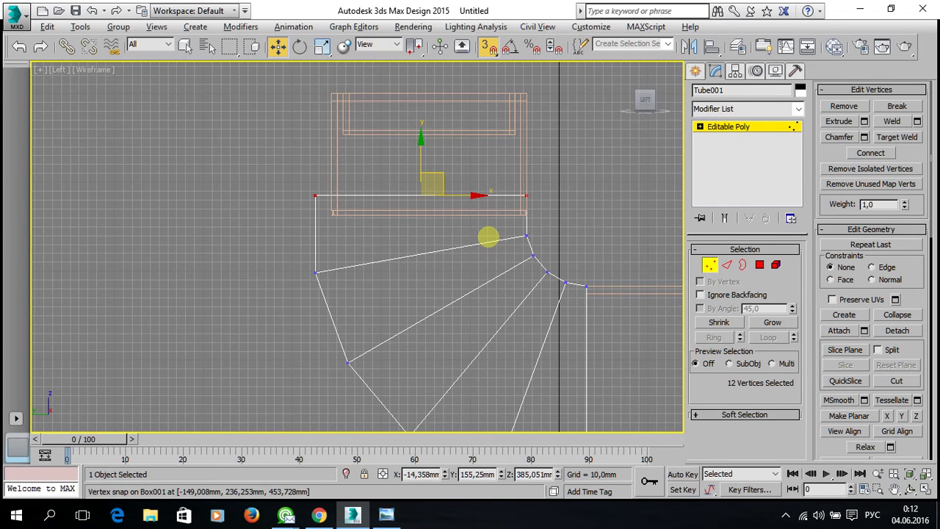
pyautogui.scroll(2, 521, 211)
pyautogui.hotkey('alt', 'w')
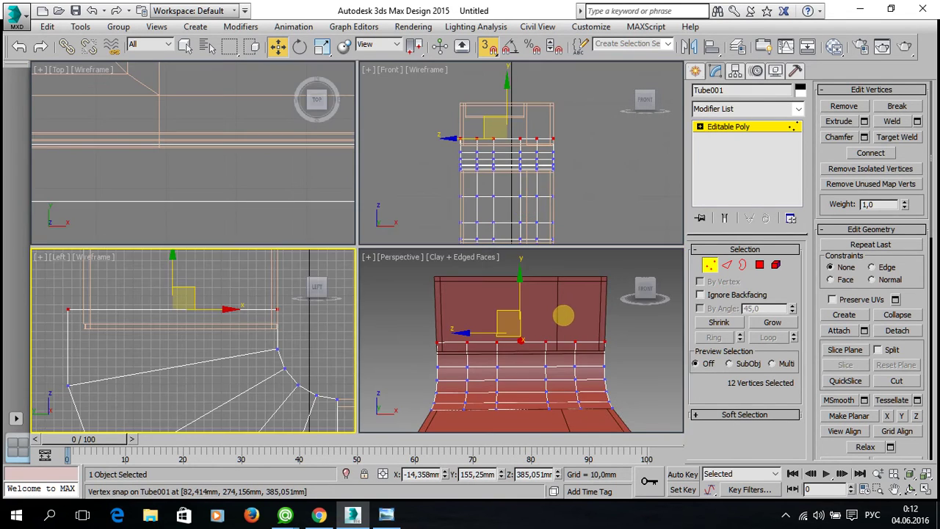
pyautogui.hotkey('alt', 'w')
pyautogui.keyDown('alt'); pyautogui.moveTo(415, 331); pyautogui.dragTo(392, 319, button='middle'); pyautogui.keyUp('alt')
pyautogui.scroll(3, 266, 266)
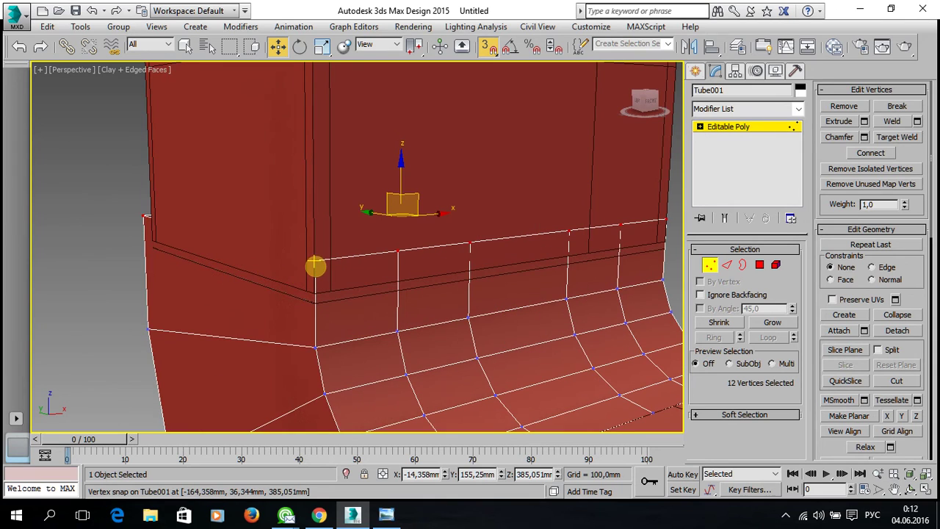
pyautogui.moveTo(315, 261); pyautogui.dragTo(318, 303)
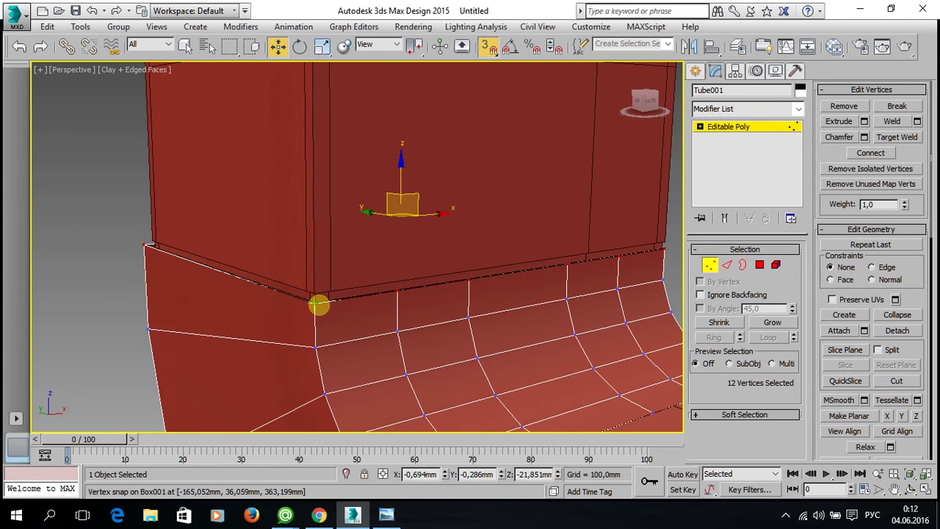
# Step: Orbit and zoom around the upper box's bottom to check the closed joint
pyautogui.scroll(3, 318, 303)
pyautogui.moveTo(317, 315)
pyautogui.keyDown('alt'); pyautogui.mouseDown(button='middle')
pyautogui.moveTo(312, 332)
pyautogui.moveTo(289, 321)
pyautogui.moveTo(281, 327)
pyautogui.moveTo(286, 308)
pyautogui.moveTo(276, 316)
pyautogui.mouseUp(button='middle'); pyautogui.keyUp('alt')
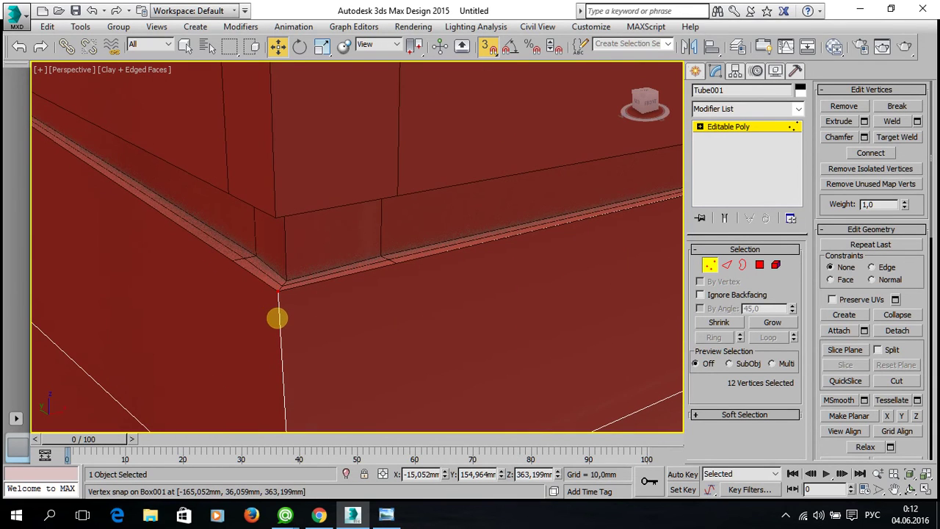
pyautogui.scroll(-2, 298, 331)
pyautogui.scroll(-2, 298, 331)
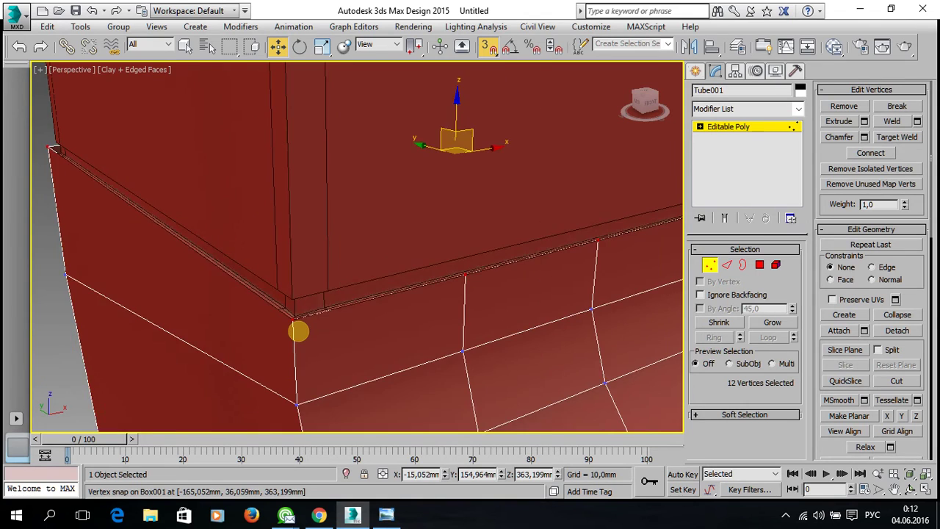
pyautogui.scroll(-2, 308, 335)
pyautogui.moveTo(313, 337)
pyautogui.keyDown('alt'); pyautogui.mouseDown(button='middle')
pyautogui.moveTo(418, 325)
pyautogui.moveTo(392, 311)
pyautogui.moveTo(594, 326)
pyautogui.moveTo(419, 304)
pyautogui.moveTo(436, 299)
pyautogui.moveTo(418, 309)
pyautogui.moveTo(411, 330)
pyautogui.moveTo(432, 346)
pyautogui.moveTo(436, 377)
pyautogui.moveTo(426, 294)
pyautogui.mouseUp(button='middle'); pyautogui.keyUp('alt')
pyautogui.scroll(-2, 399, 287)
pyautogui.scroll(-3, 397, 290)
pyautogui.scroll(-2, 397, 291)
# Step: In the Left view, add the tube's left-end vertices to the selection
pyautogui.hotkey('alt', 'w')
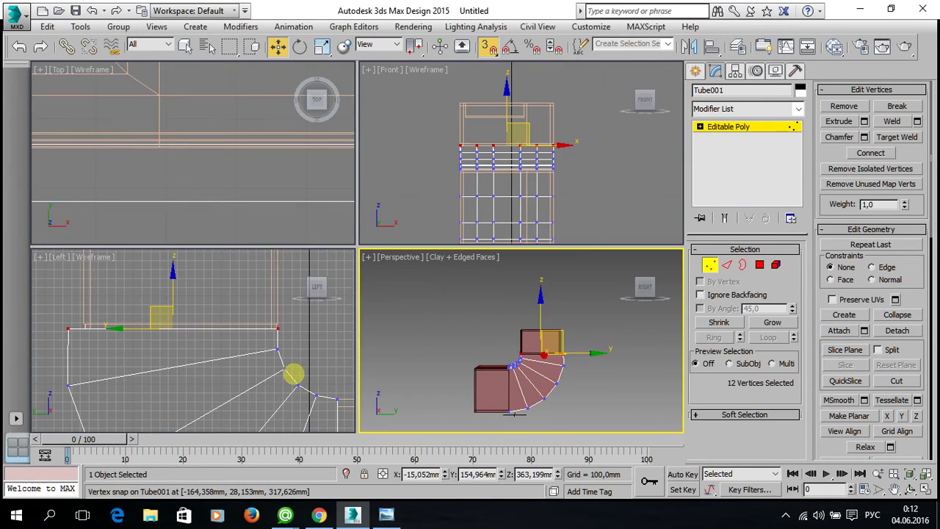
pyautogui.hotkey('alt', 'w')
pyautogui.scroll(-2, 297, 331)
pyautogui.scroll(-2, 291, 285)
pyautogui.scroll(-2, 210, 246)
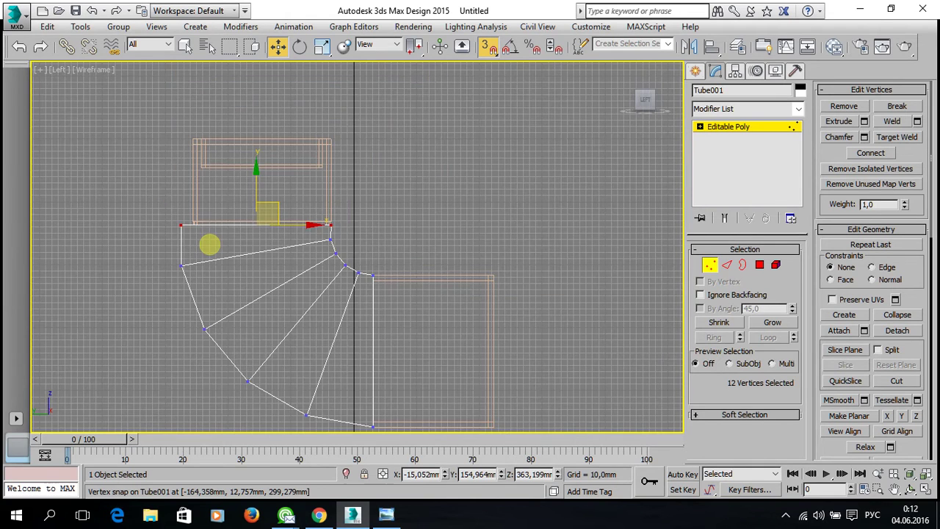
pyautogui.scroll(5, 180, 225)
pyautogui.scroll(-2, 188, 221)
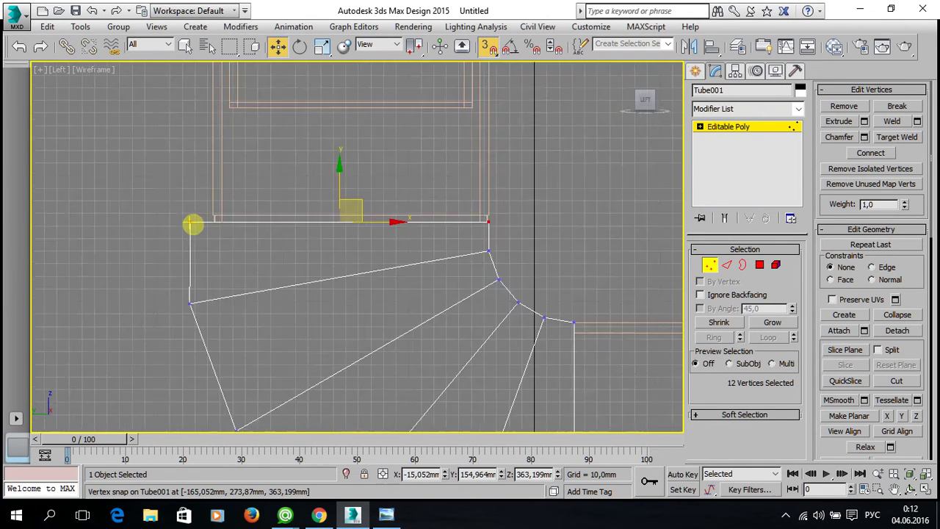
pyautogui.scroll(-4, 194, 223)
pyautogui.moveTo(154, 262); pyautogui.dragTo(132, 212)
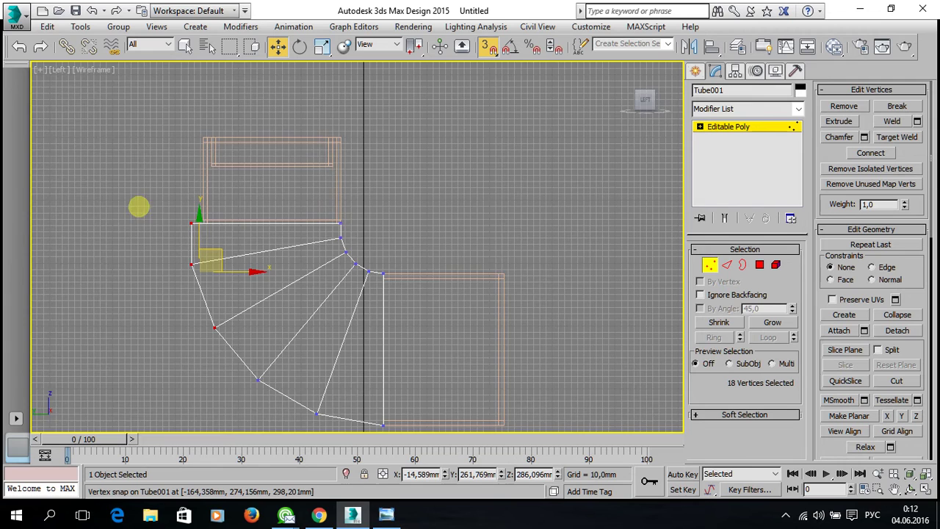
pyautogui.scroll(5, 207, 231)
# Step: Snap the selected end vertices onto the upper box's corner in the Perspective view
pyautogui.hotkey('alt', 'w')
pyautogui.rightClick(499, 340)
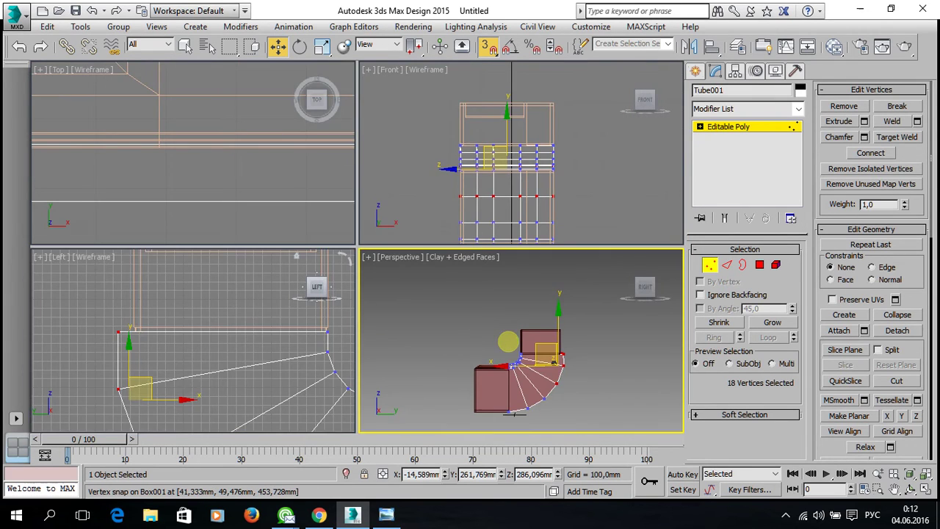
pyautogui.hotkey('alt', 'w')
pyautogui.scroll(3, 436, 277)
pyautogui.scroll(4, 437, 268)
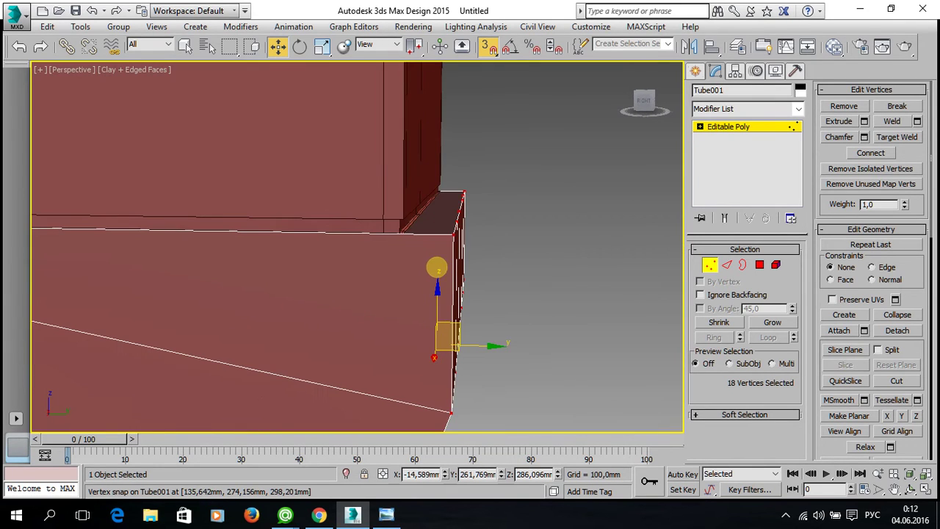
pyautogui.moveTo(451, 234); pyautogui.dragTo(409, 235)
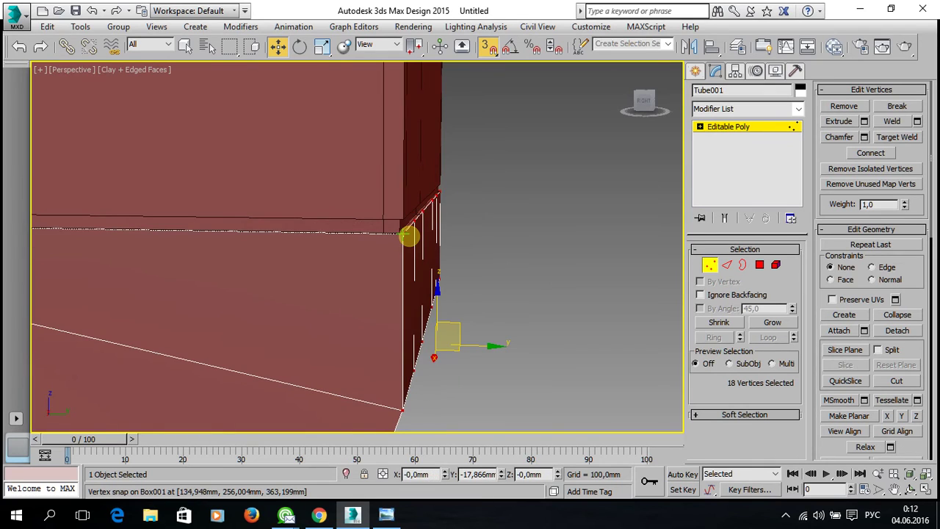
pyautogui.scroll(-3, 408, 235)
pyautogui.moveTo(413, 293)
pyautogui.keyDown('alt'); pyautogui.mouseDown(button='middle')
pyautogui.moveTo(380, 216)
pyautogui.moveTo(379, 169)
pyautogui.mouseUp(button='middle'); pyautogui.keyUp('alt')
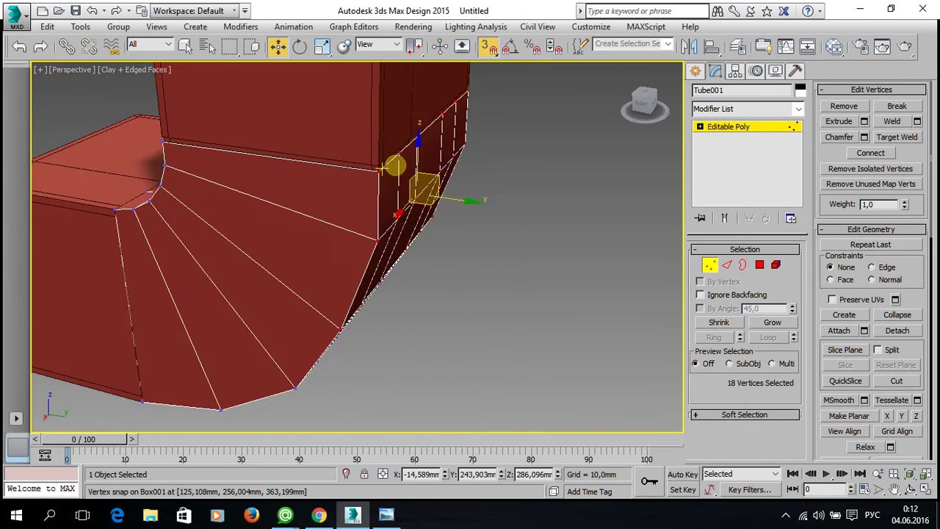
pyautogui.scroll(-5, 395, 165)
pyautogui.moveTo(416, 221)
pyautogui.keyDown('alt'); pyautogui.mouseDown(button='middle')
pyautogui.moveTo(443, 202)
pyautogui.moveTo(427, 214)
pyautogui.mouseUp(button='middle'); pyautogui.keyUp('alt')
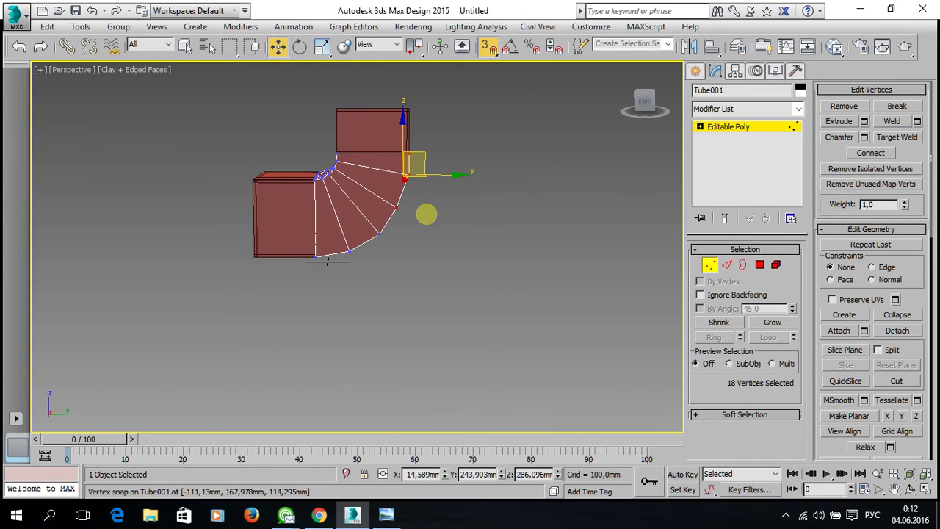
# Step: Reposition the outer-arc vertices below the upper box in the Left view to even the elbow curve
pyautogui.hotkey('alt', 'w')
pyautogui.scroll(1, 157, 382)
pyautogui.scroll(3, 243, 312)
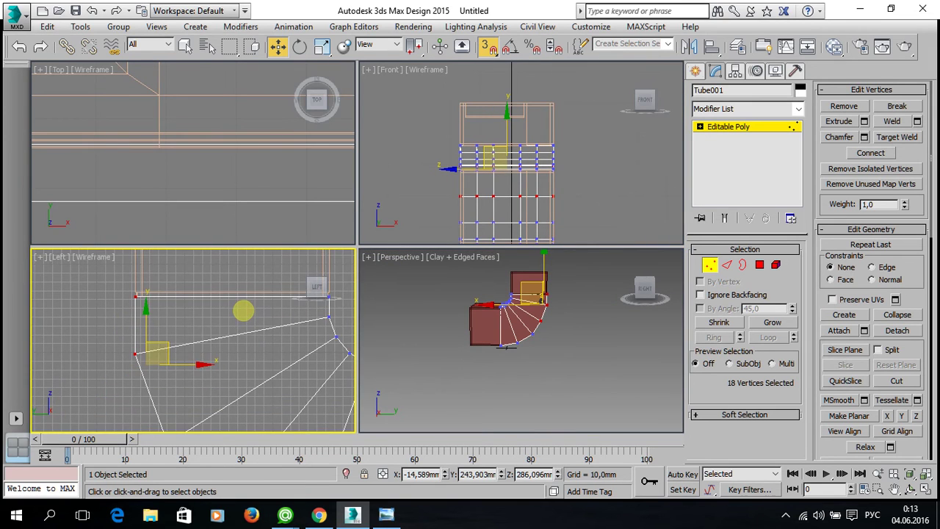
pyautogui.hotkey('alt', 'w')
pyautogui.scroll(-2, 242, 208)
pyautogui.scroll(-2, 265, 239)
pyautogui.scroll(1, 263, 269)
pyautogui.moveTo(263, 269); pyautogui.dragTo(178, 237)
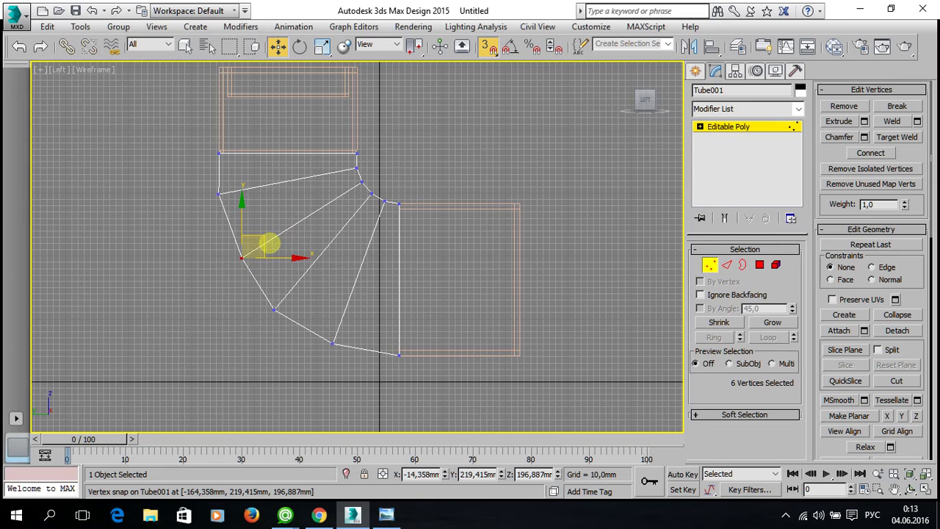
pyautogui.moveTo(259, 240); pyautogui.dragTo(255, 237)
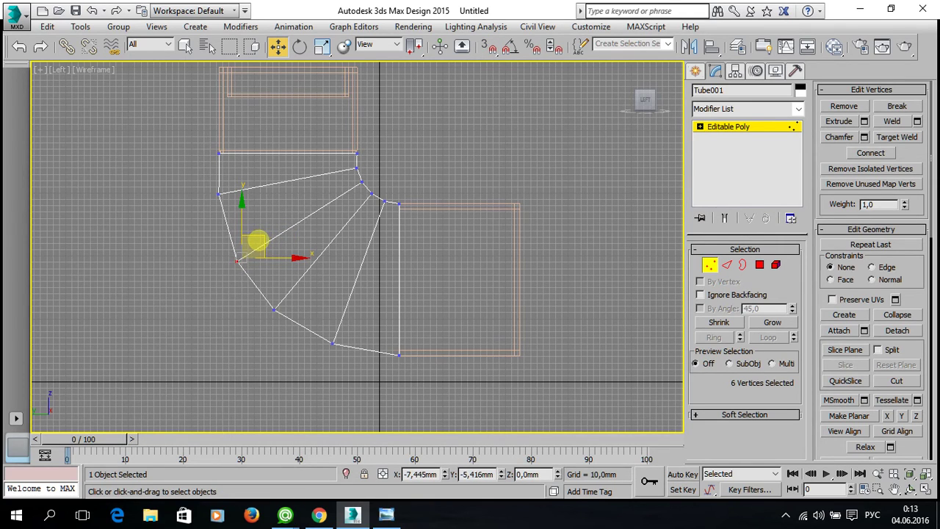
pyautogui.click(247, 208)
pyautogui.moveTo(192, 186)
pyautogui.mouseDown()
pyautogui.moveTo(241, 197)
pyautogui.moveTo(245, 177)
pyautogui.mouseUp()
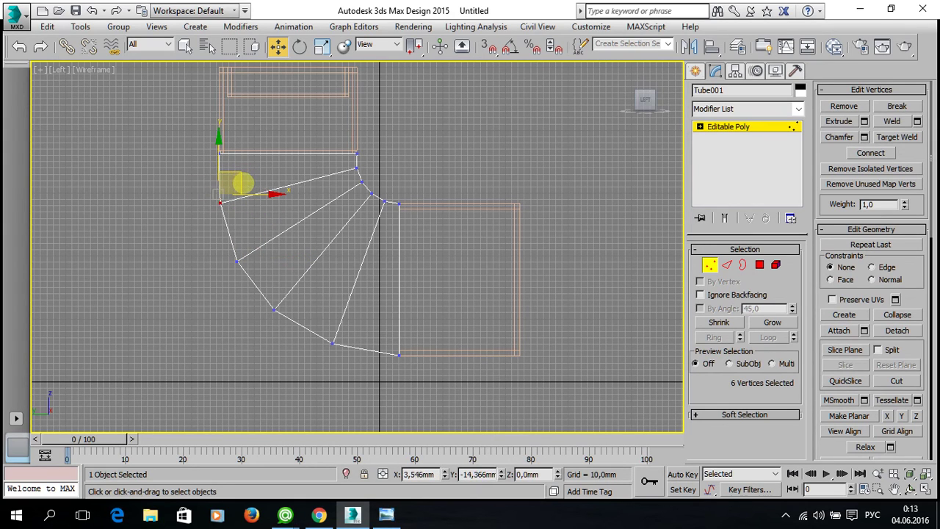
pyautogui.moveTo(244, 184); pyautogui.dragTo(246, 189)
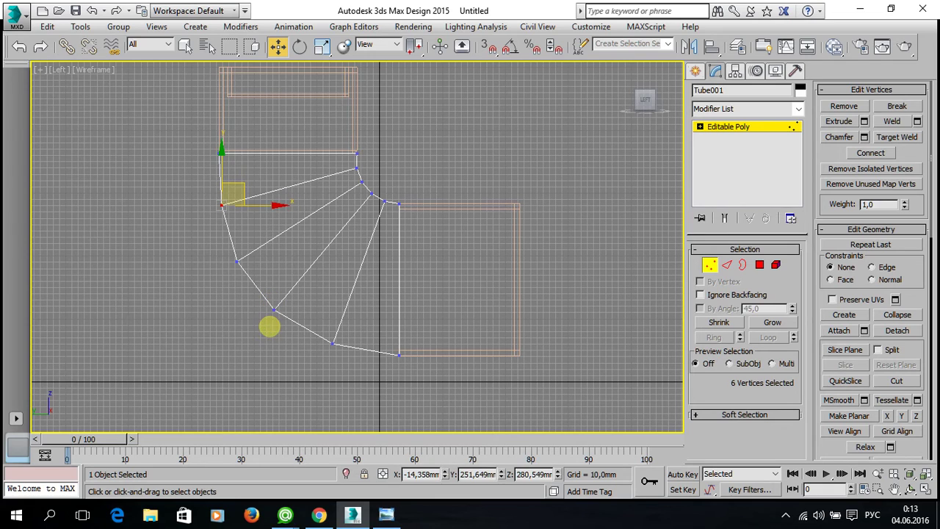
pyautogui.click(320, 355)
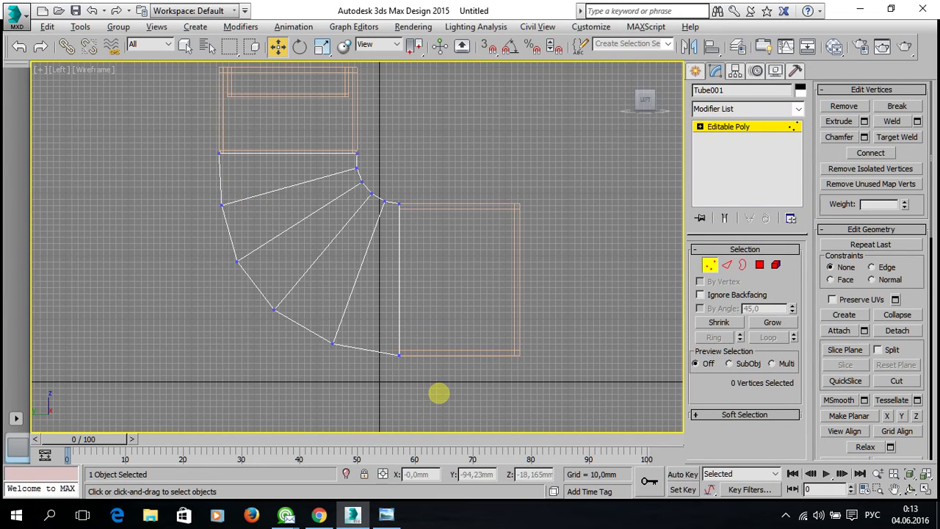
# Step: Exit vertex editing, deselect the tube, and view the unit from the front
pyautogui.hotkey('alt', 'w')
pyautogui.click(534, 346)
pyautogui.hotkey('alt', 'w')
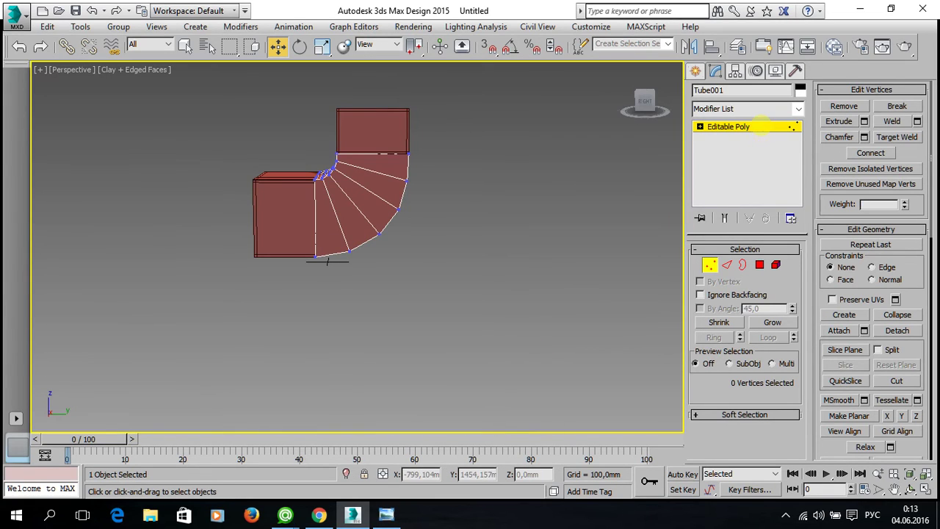
pyautogui.click(760, 126)
pyautogui.click(470, 252)
pyautogui.keyDown('alt'); pyautogui.moveTo(273, 245); pyautogui.dragTo(393, 270, button='middle'); pyautogui.keyUp('alt')
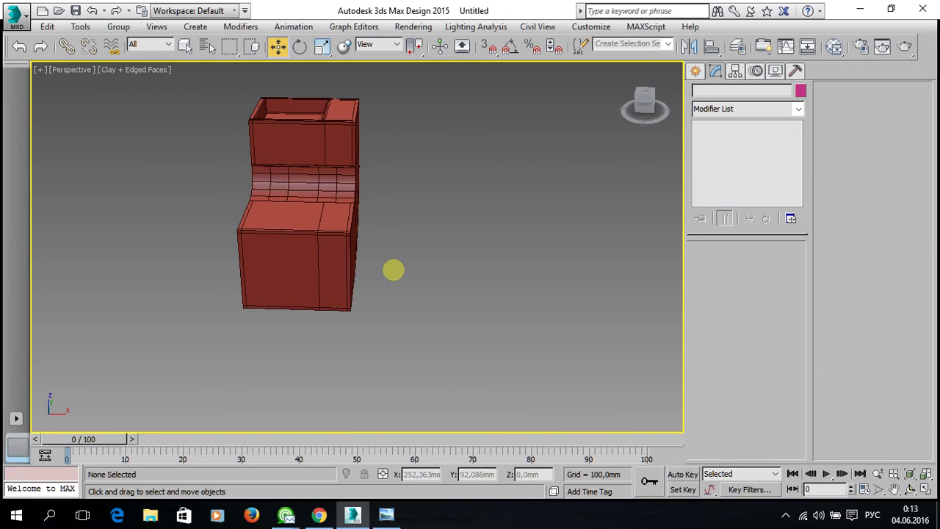
# Step: Select Tube001 and box-select its side vertices in the Front view
pyautogui.click(321, 191)
pyautogui.moveTo(319, 193)
pyautogui.keyDown('alt'); pyautogui.mouseDown(button='middle')
pyautogui.moveTo(407, 216)
pyautogui.moveTo(457, 212)
pyautogui.moveTo(349, 246)
pyautogui.mouseUp(button='middle'); pyautogui.keyUp('alt')
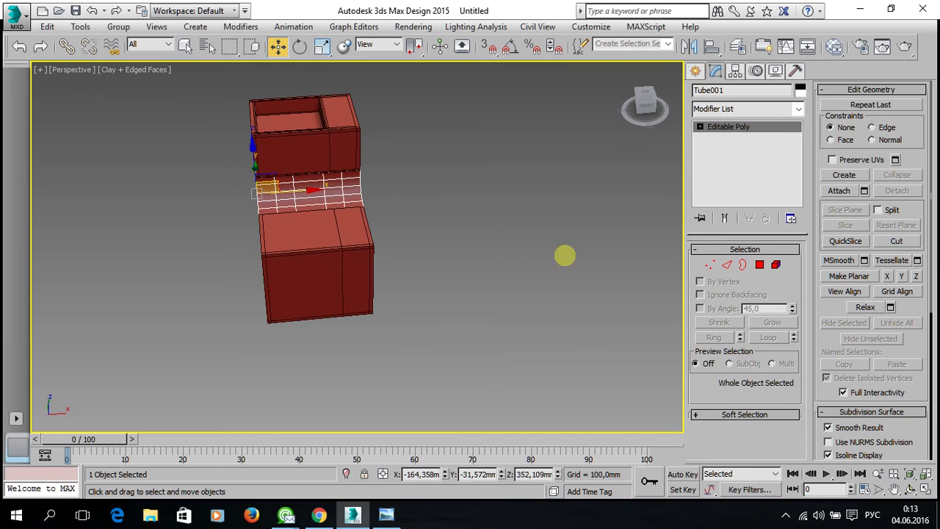
pyautogui.click(704, 263)
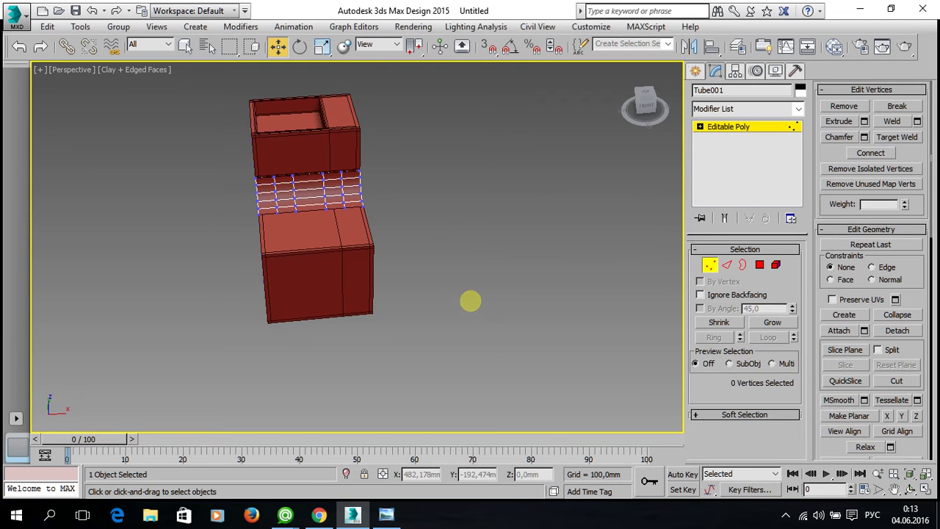
pyautogui.hotkey('alt', 'w')
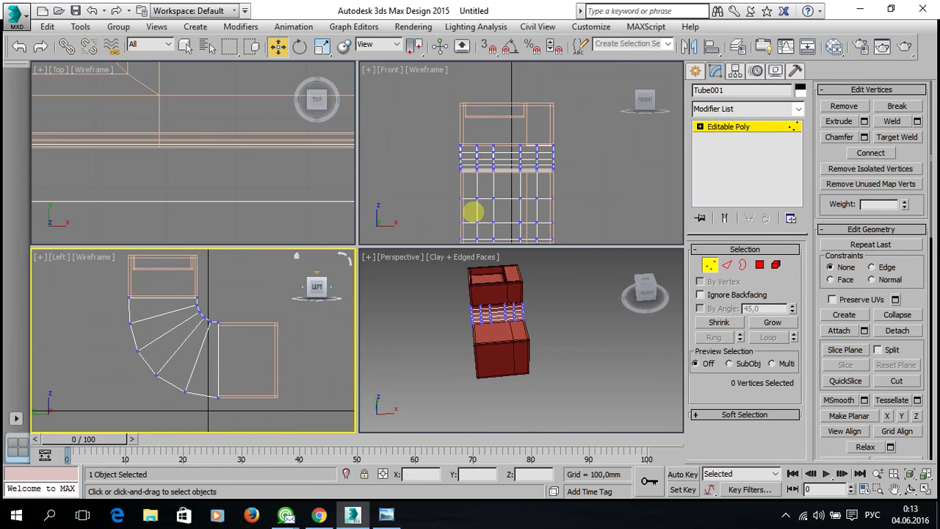
pyautogui.scroll(3, 482, 170)
pyautogui.moveTo(481, 195)
pyautogui.mouseDown()
pyautogui.moveTo(454, 134)
pyautogui.moveTo(455, 110)
pyautogui.mouseUp()
pyautogui.hotkey('alt', 'w')
pyautogui.keyDown('alt'); pyautogui.moveTo(345, 215); pyautogui.dragTo(250, 203, button='middle'); pyautogui.keyUp('alt')
pyautogui.scroll(5, 431, 234)
# Step: With 3D Snap on, move the side vertices onto the box's side edge, then shift them back right
pyautogui.press('s')
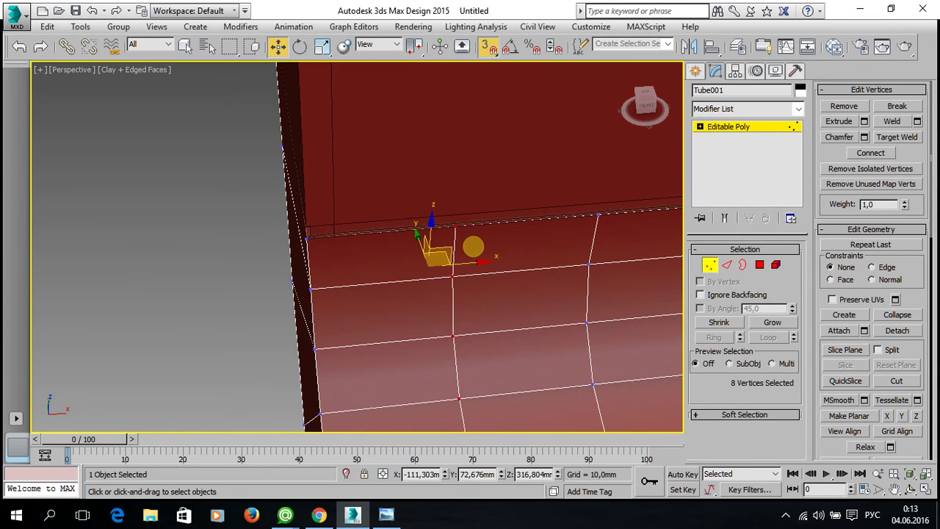
pyautogui.moveTo(455, 229); pyautogui.dragTo(287, 210)
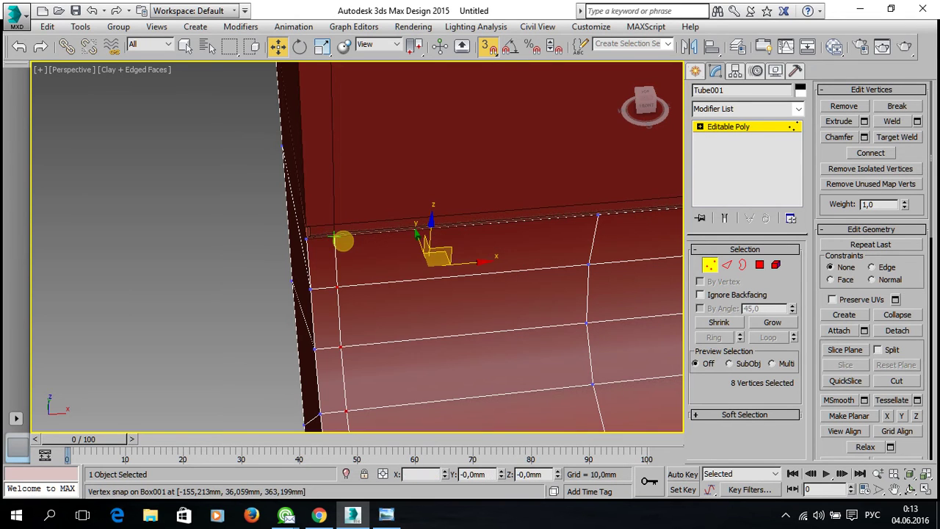
pyautogui.scroll(-2, 287, 211)
pyautogui.scroll(-1, 255, 202)
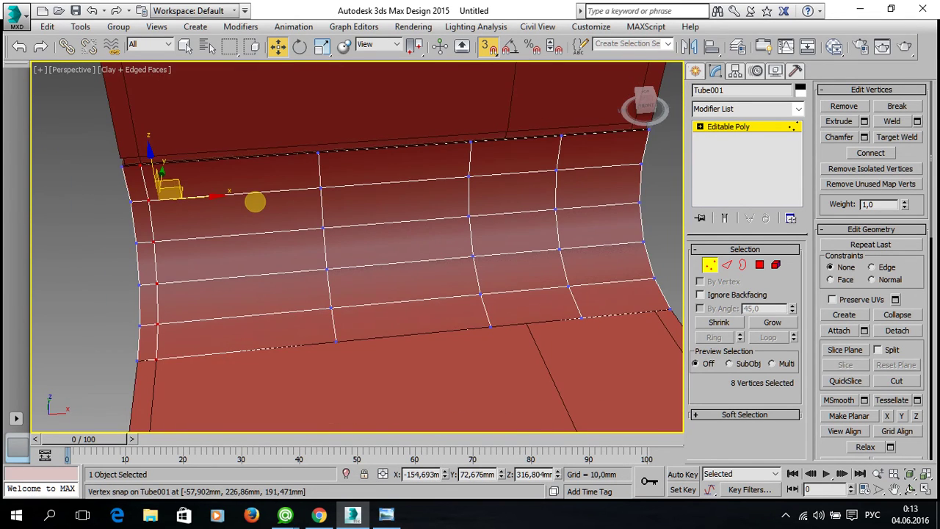
pyautogui.hotkey('alt', 'w')
pyautogui.rightClick(542, 179)
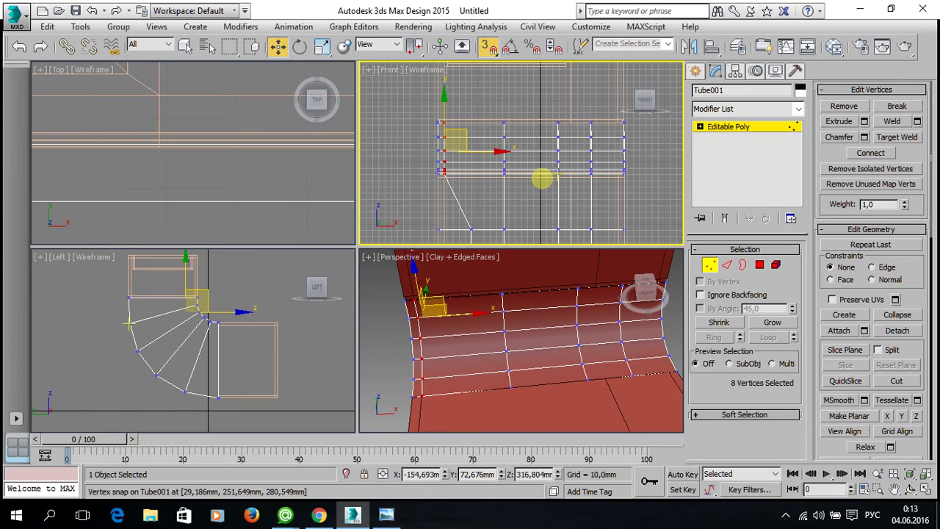
pyautogui.moveTo(540, 181); pyautogui.dragTo(494, 90, button='middle')
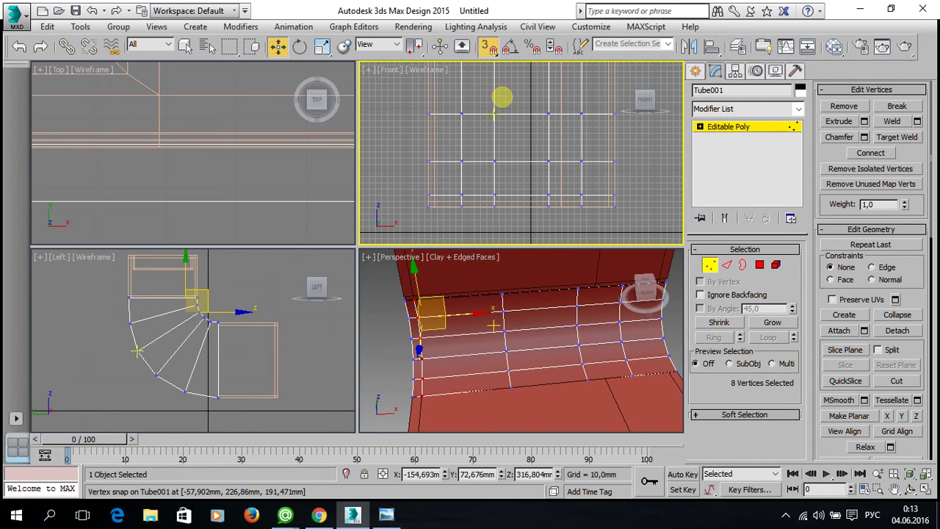
pyautogui.moveTo(503, 97); pyautogui.dragTo(514, 162)
pyautogui.scroll(-2, 511, 158)
pyautogui.scroll(-2, 512, 158)
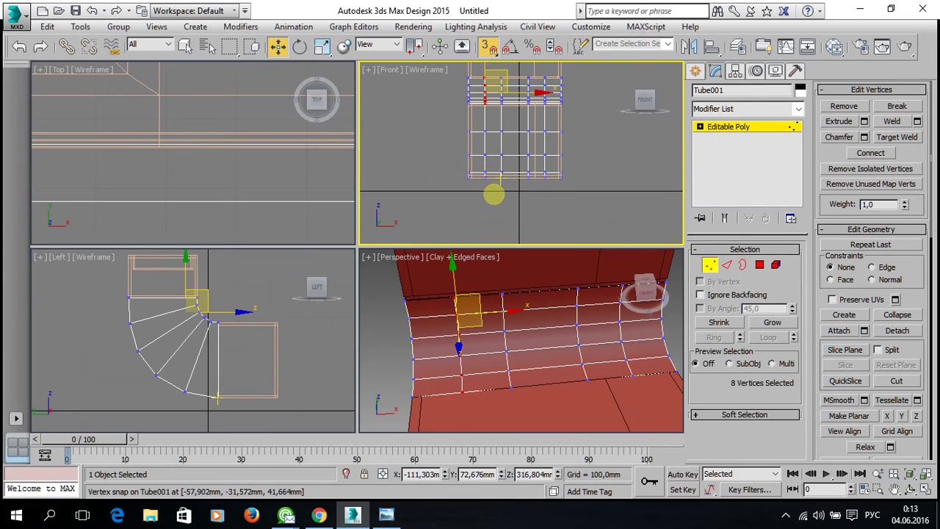
pyautogui.scroll(-1, 492, 197)
pyautogui.scroll(-1, 490, 221)
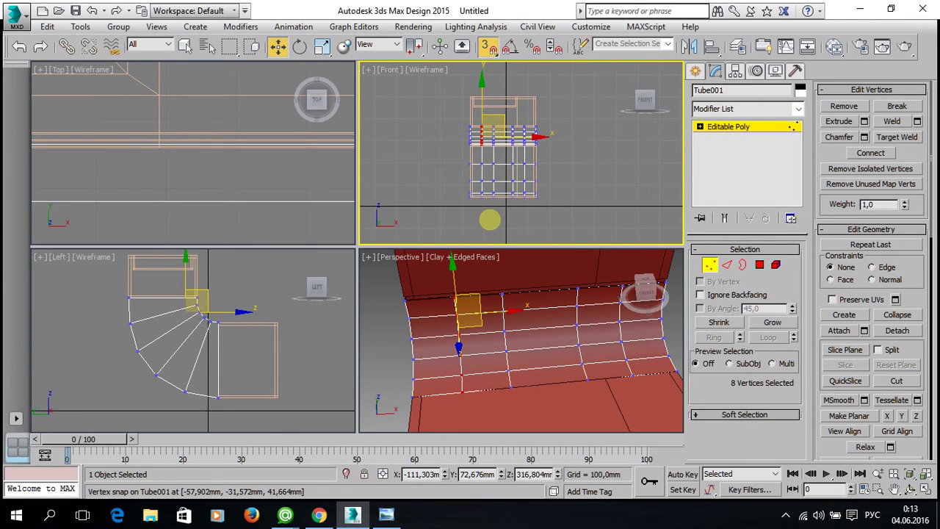
# Step: Add more side vertices to the selection and snap them onto Box001's side edge vertex
pyautogui.press('s')
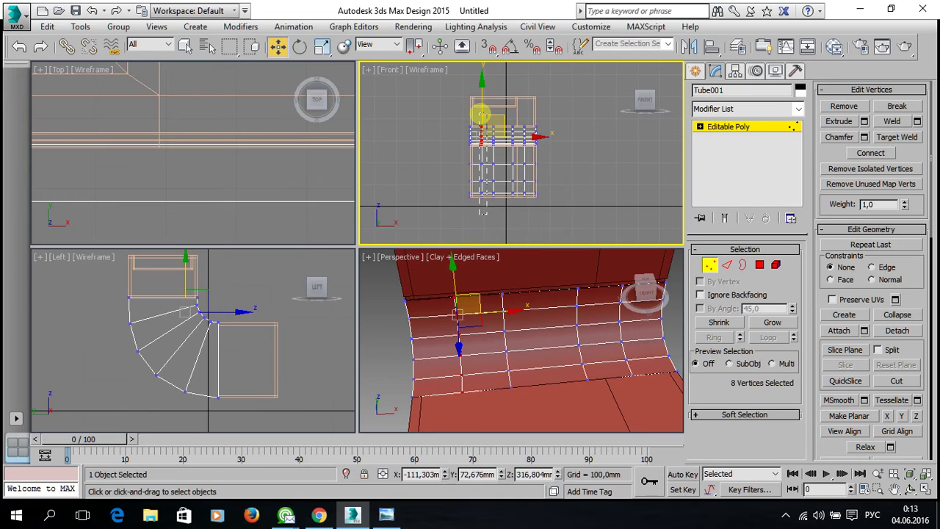
pyautogui.keyDown('ctrl'); pyautogui.click(480, 110); pyautogui.keyUp('ctrl')
pyautogui.scroll(1, 478, 128)
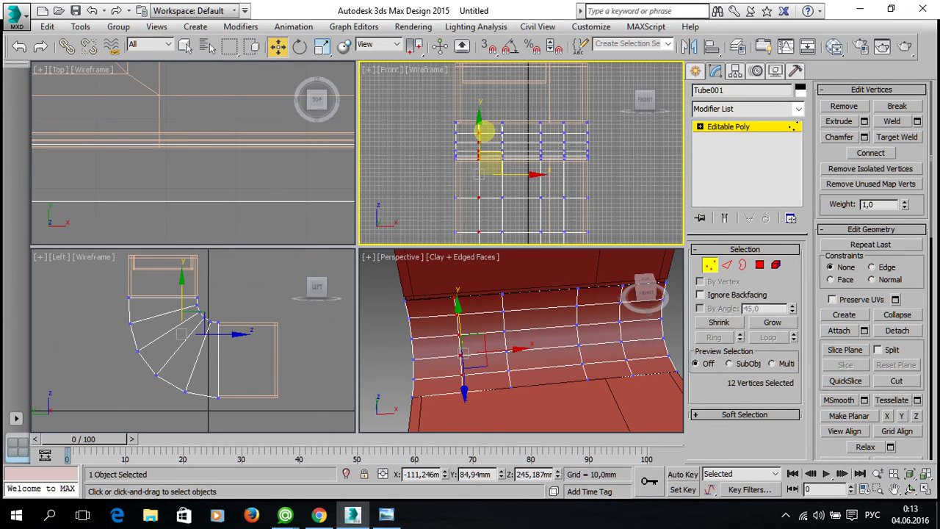
pyautogui.scroll(1, 474, 141)
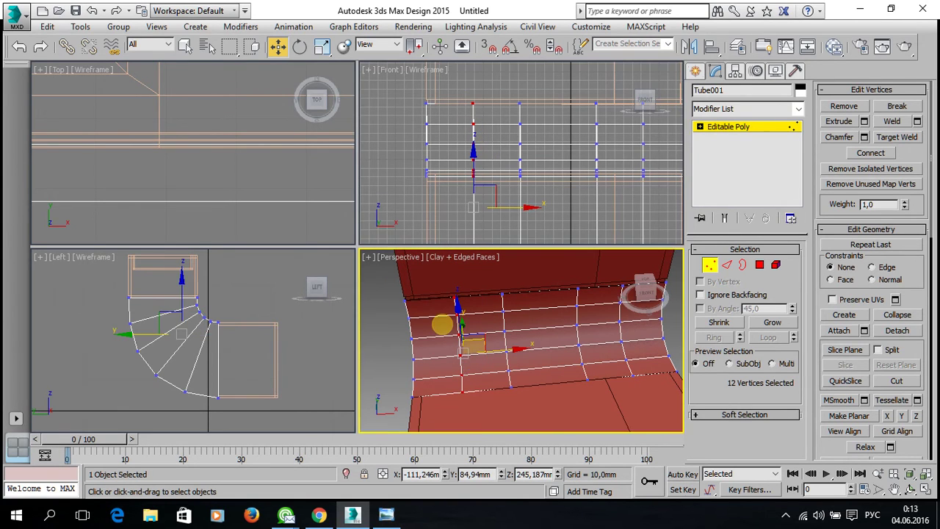
pyautogui.scroll(2, 446, 308)
pyautogui.scroll(2, 451, 297)
pyautogui.moveTo(452, 294)
pyautogui.keyDown('alt'); pyautogui.mouseDown(button='middle')
pyautogui.moveTo(499, 304)
pyautogui.moveTo(499, 321)
pyautogui.mouseUp(button='middle'); pyautogui.keyUp('alt')
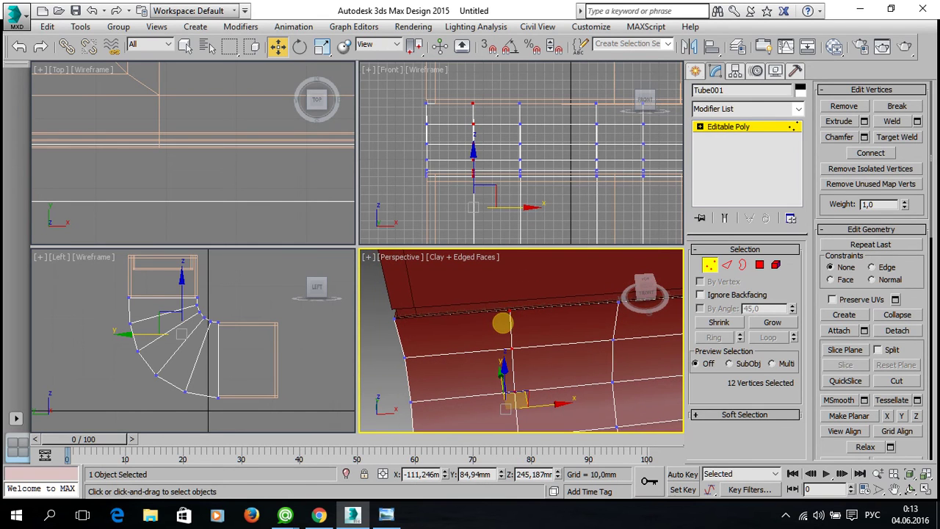
pyautogui.press('s')
pyautogui.moveTo(509, 312); pyautogui.dragTo(453, 355)
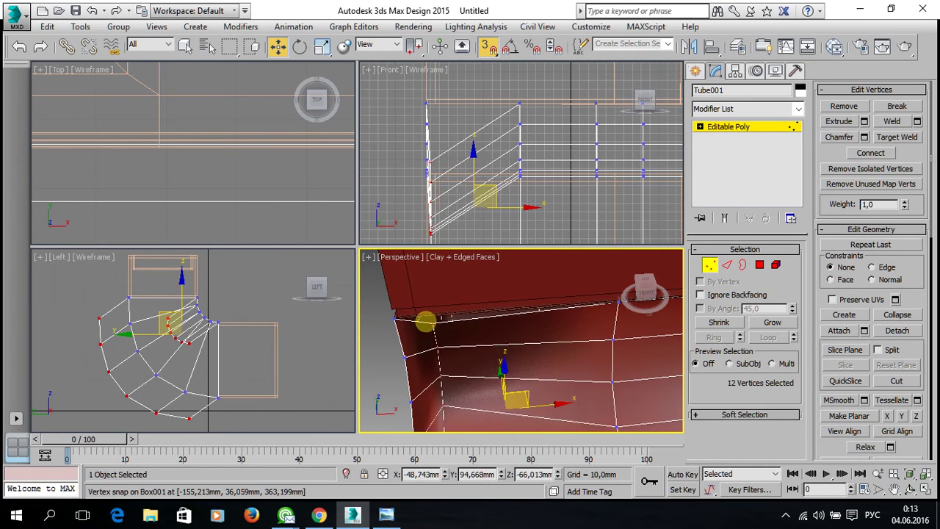
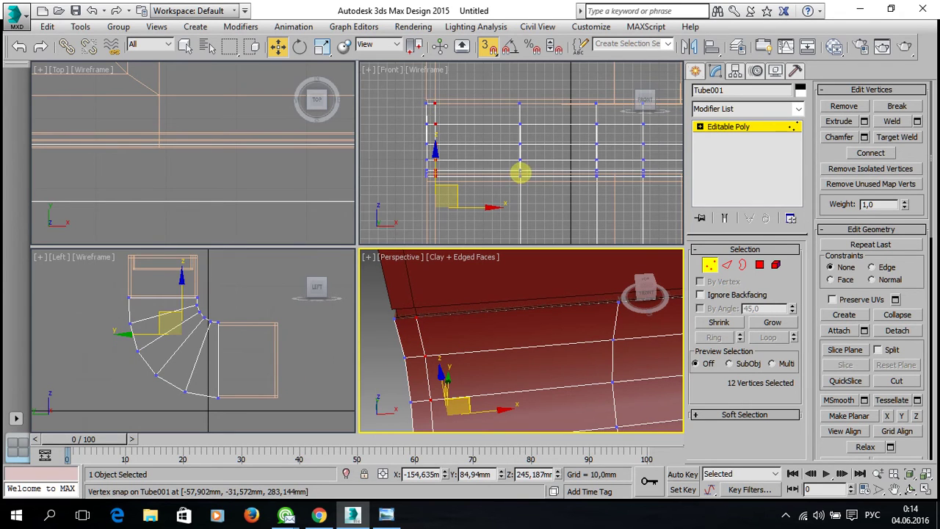
# Step: In the Front view, move the 12 selected Tube001 end vertices to the right
pyautogui.scroll(-2, 520, 174)
pyautogui.scroll(-2, 491, 188)
pyautogui.scroll(-1, 490, 187)
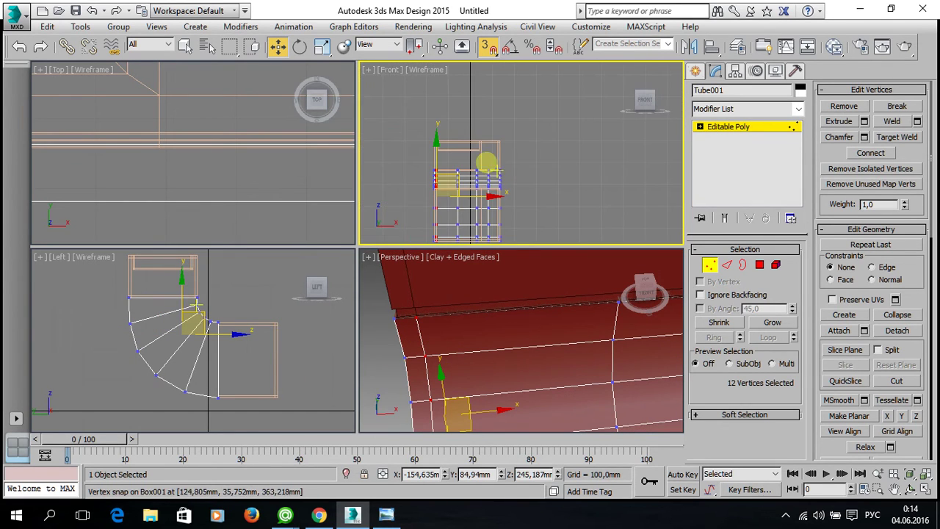
pyautogui.scroll(-1, 526, 173)
pyautogui.scroll(-1, 514, 187)
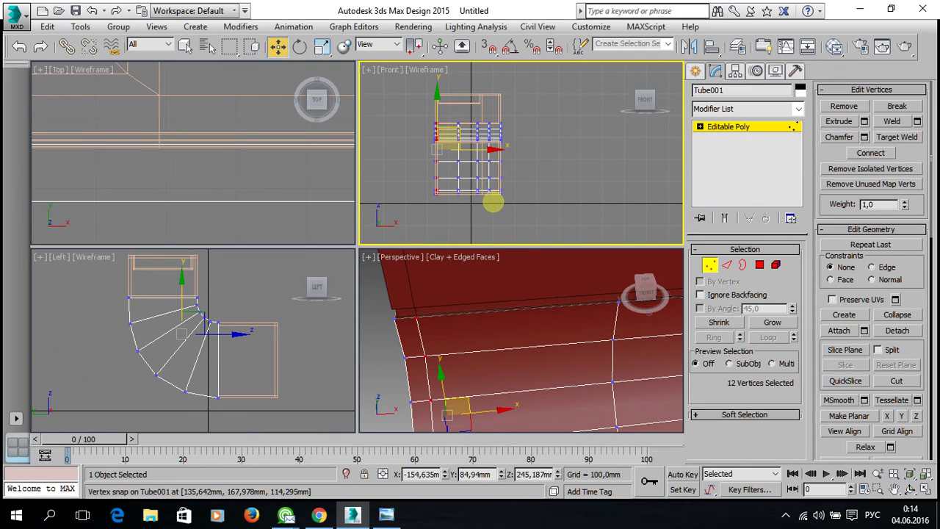
pyautogui.moveTo(484, 112); pyautogui.dragTo(499, 130)
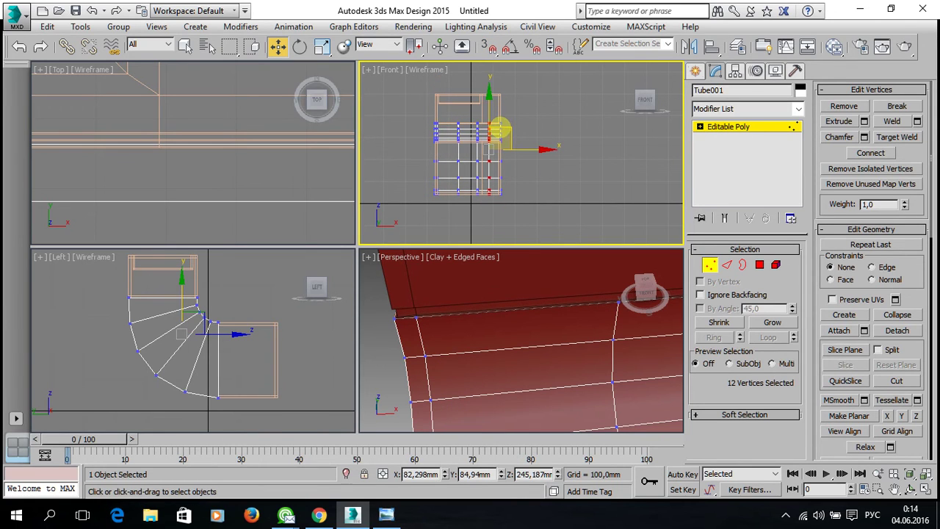
# Step: With 3D snaps on, snap the vertices onto Box001's vertex column, then deselect them
pyautogui.scroll(1, 522, 154)
pyautogui.scroll(1, 514, 154)
pyautogui.scroll(1, 506, 147)
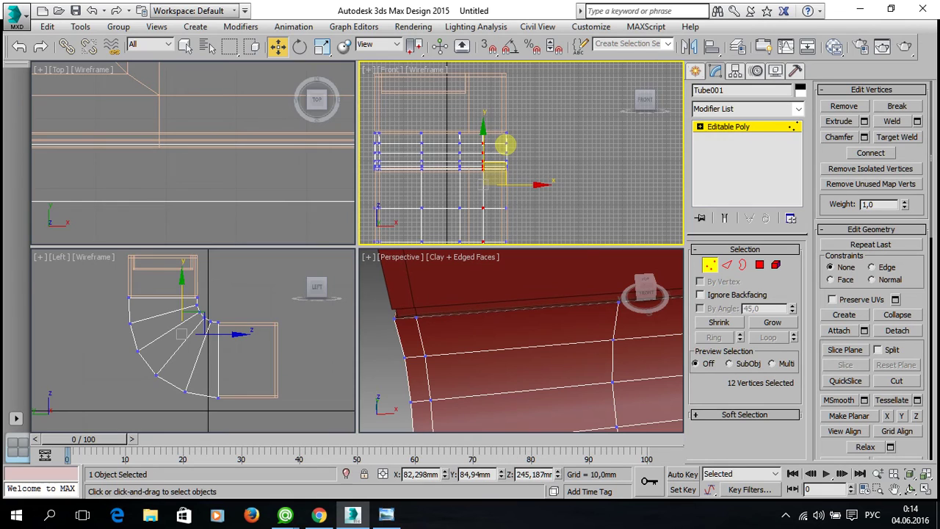
pyautogui.scroll(2, 505, 139)
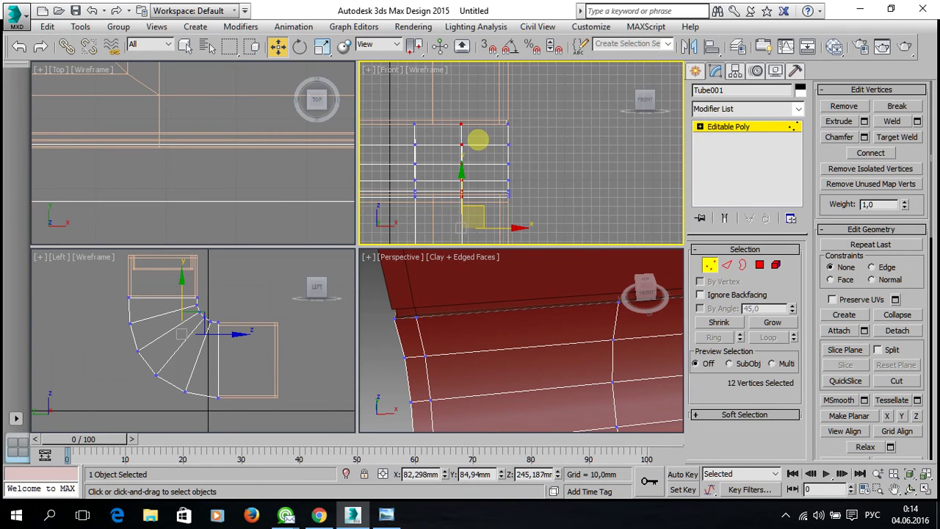
pyautogui.moveTo(372, 319)
pyautogui.mouseDown(button='middle')
pyautogui.moveTo(581, 325)
pyautogui.moveTo(484, 350)
pyautogui.mouseUp(button='middle')
pyautogui.press('s')
pyautogui.moveTo(461, 332); pyautogui.dragTo(542, 334)
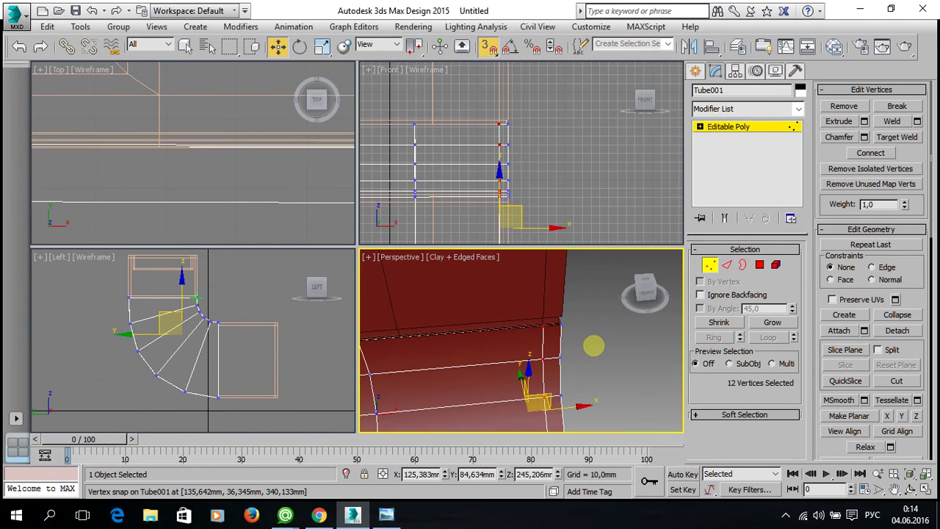
pyautogui.click(595, 345)
pyautogui.hotkey('alt', 'w')
pyautogui.scroll(1, 480, 308)
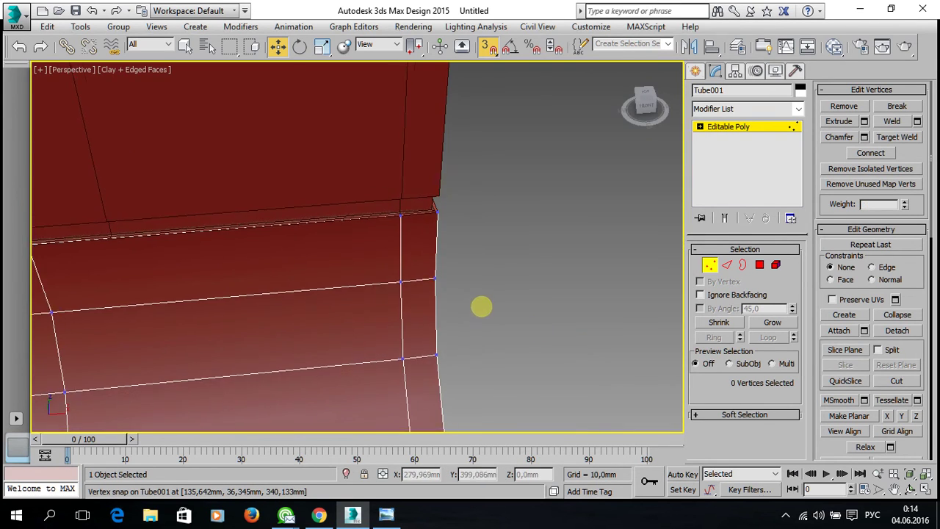
pyautogui.click(757, 128)
pyautogui.click(518, 254)
pyautogui.scroll(-5, 517, 254)
pyautogui.moveTo(515, 254)
pyautogui.keyDown('alt'); pyautogui.mouseDown(button='middle')
pyautogui.moveTo(462, 272)
pyautogui.moveTo(495, 239)
pyautogui.mouseUp(button='middle'); pyautogui.keyUp('alt')
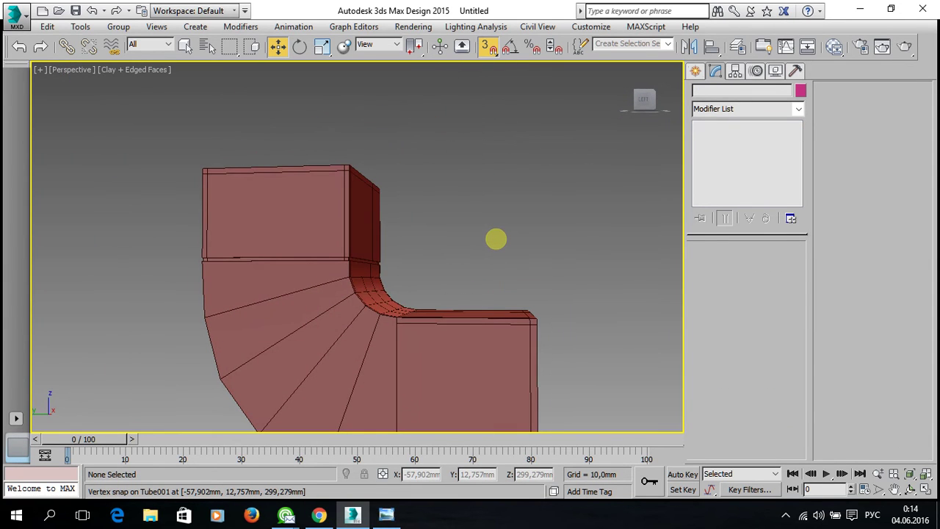
pyautogui.scroll(3, 270, 319)
pyautogui.scroll(3, 328, 292)
pyautogui.scroll(1, 284, 293)
pyautogui.moveTo(284, 294)
pyautogui.keyDown('alt'); pyautogui.mouseDown(button='middle')
pyautogui.moveTo(439, 279)
pyautogui.moveTo(520, 256)
pyautogui.moveTo(488, 280)
pyautogui.mouseUp(button='middle'); pyautogui.keyUp('alt')
pyautogui.scroll(-4, 488, 280)
pyautogui.keyDown('alt'); pyautogui.moveTo(309, 304); pyautogui.dragTo(428, 308, button='middle'); pyautogui.keyUp('alt')
pyautogui.click(460, 304)
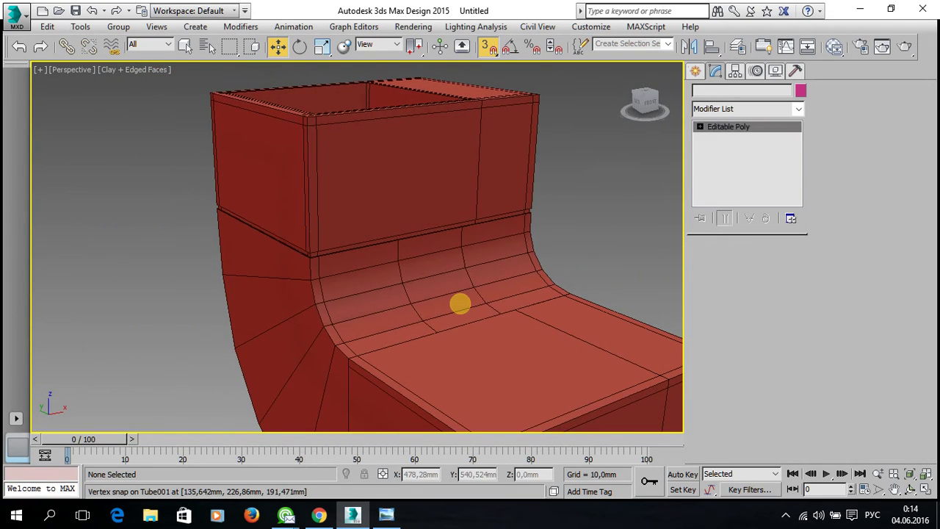
pyautogui.moveTo(919, 385); pyautogui.dragTo(918, 218)
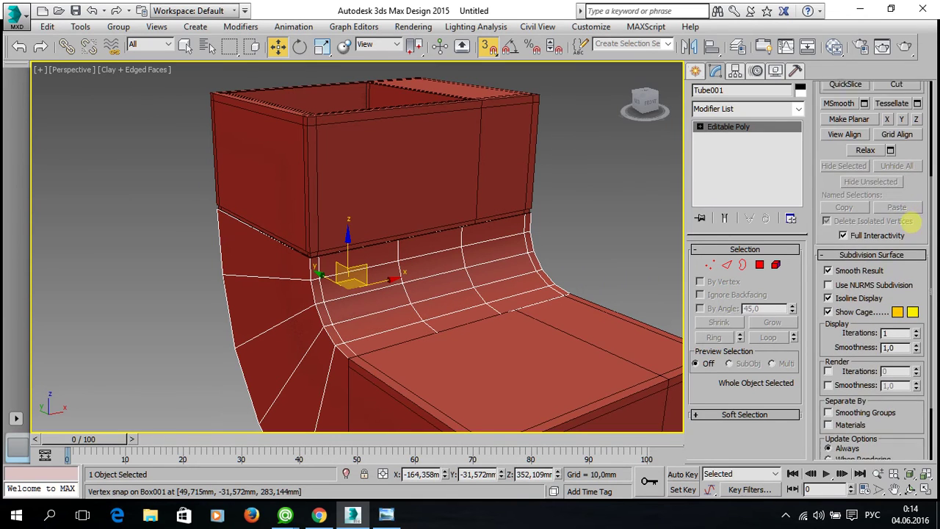
pyautogui.click(828, 257)
pyautogui.click(638, 257)
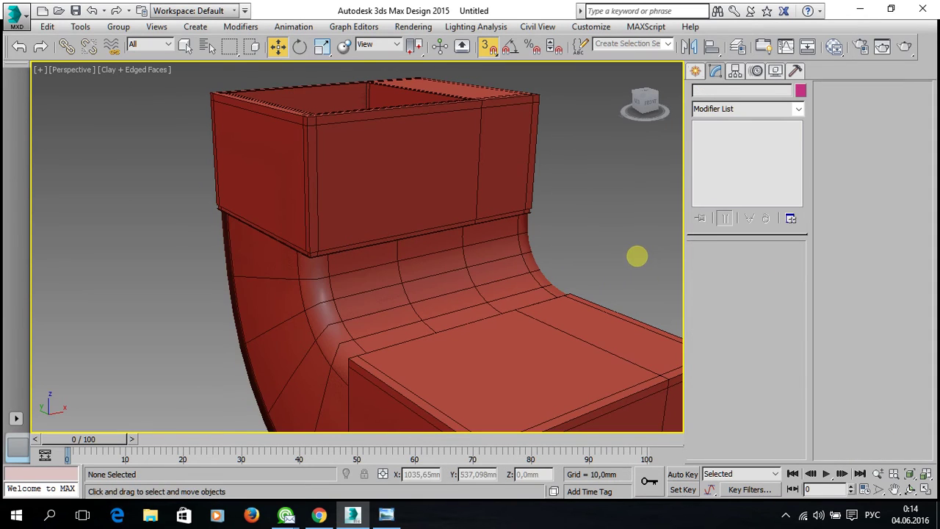
pyautogui.moveTo(353, 275)
pyautogui.keyDown('alt'); pyautogui.mouseDown(button='middle')
pyautogui.moveTo(386, 237)
pyautogui.moveTo(326, 284)
pyautogui.mouseUp(button='middle'); pyautogui.keyUp('alt')
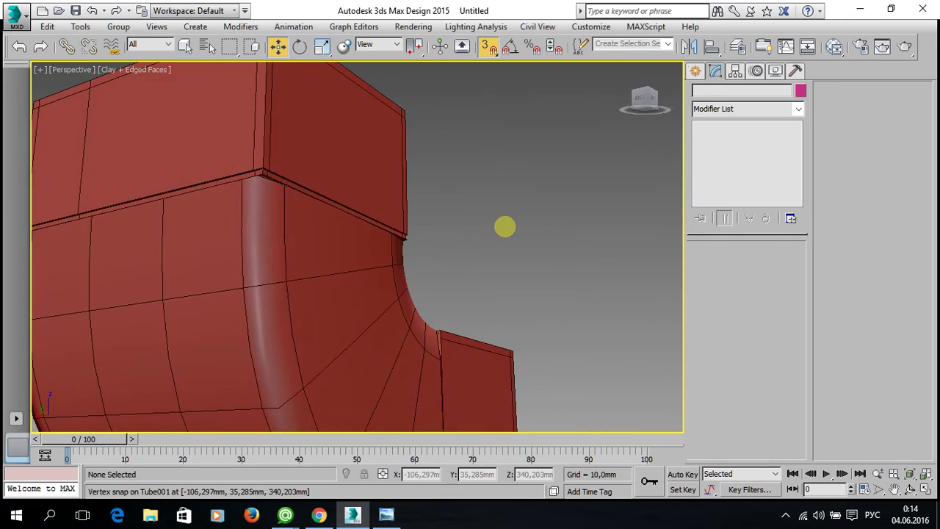
pyautogui.click(447, 292)
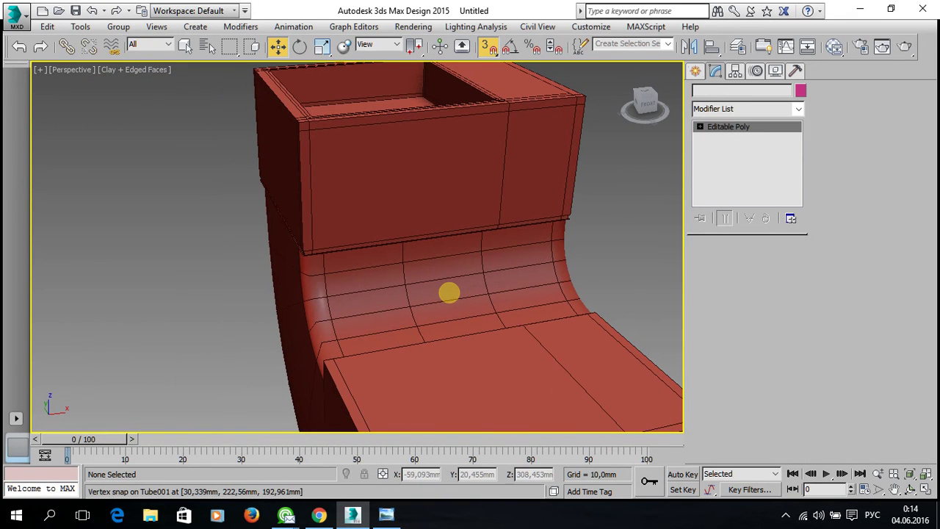
pyautogui.click(599, 250)
pyautogui.moveTo(426, 279)
pyautogui.keyDown('alt'); pyautogui.mouseDown(button='middle')
pyautogui.moveTo(522, 255)
pyautogui.moveTo(548, 233)
pyautogui.mouseUp(button='middle'); pyautogui.keyUp('alt')
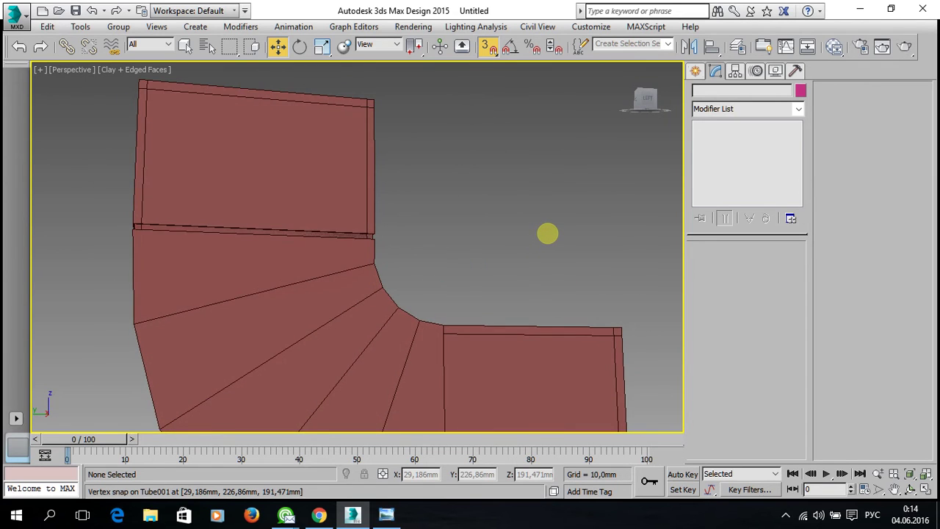
pyautogui.scroll(3, 594, 225)
pyautogui.moveTo(327, 269)
pyautogui.keyDown('alt'); pyautogui.mouseDown(button='middle')
pyautogui.moveTo(304, 267)
pyautogui.moveTo(313, 287)
pyautogui.mouseUp(button='middle'); pyautogui.keyUp('alt')
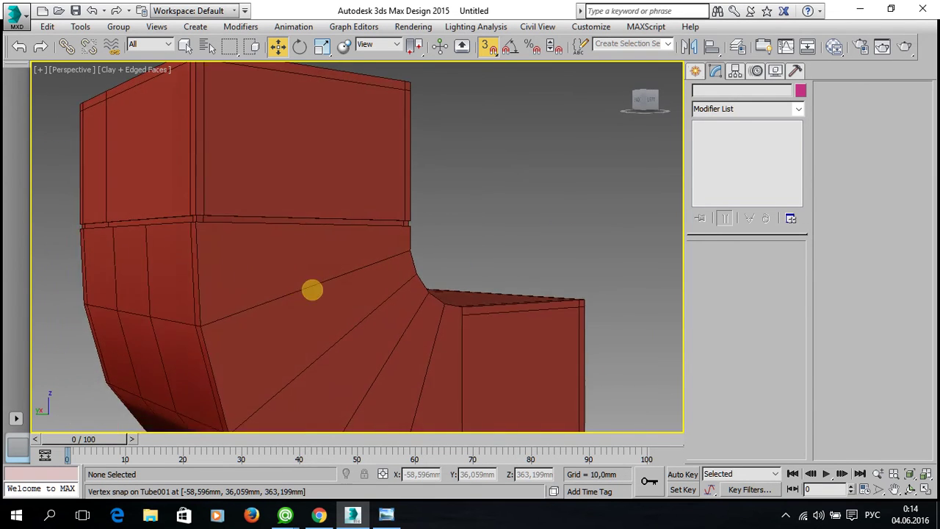
pyautogui.scroll(3, 506, 274)
pyautogui.scroll(-1, 495, 280)
pyautogui.scroll(-1, 495, 280)
pyautogui.moveTo(489, 283)
pyautogui.keyDown('alt'); pyautogui.mouseDown(button='middle')
pyautogui.moveTo(256, 301)
pyautogui.moveTo(372, 325)
pyautogui.moveTo(602, 282)
pyautogui.mouseUp(button='middle'); pyautogui.keyUp('alt')
pyautogui.click(374, 331)
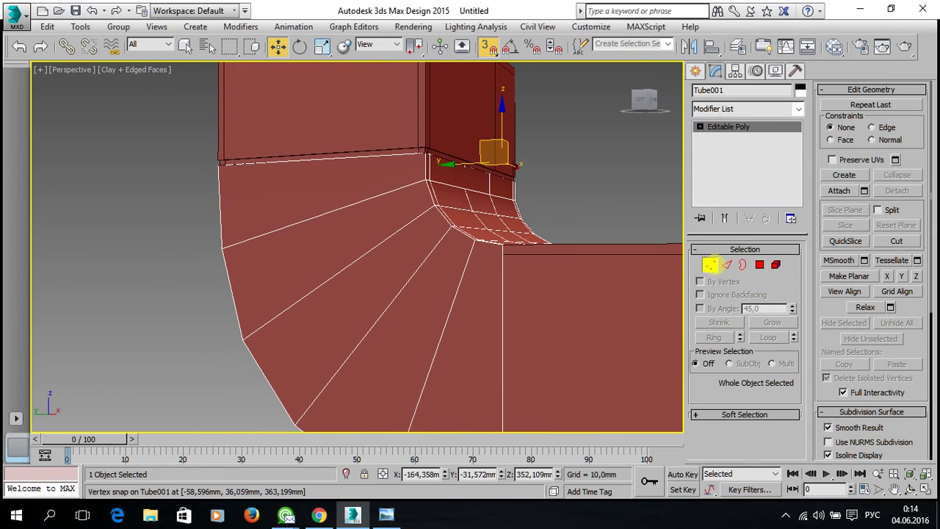
# Step: Put the tube at Edge level and maximize the Left view
pyautogui.click(710, 264)
pyautogui.click(710, 264)
pyautogui.click(727, 265)
pyautogui.hotkey('alt', 'w')
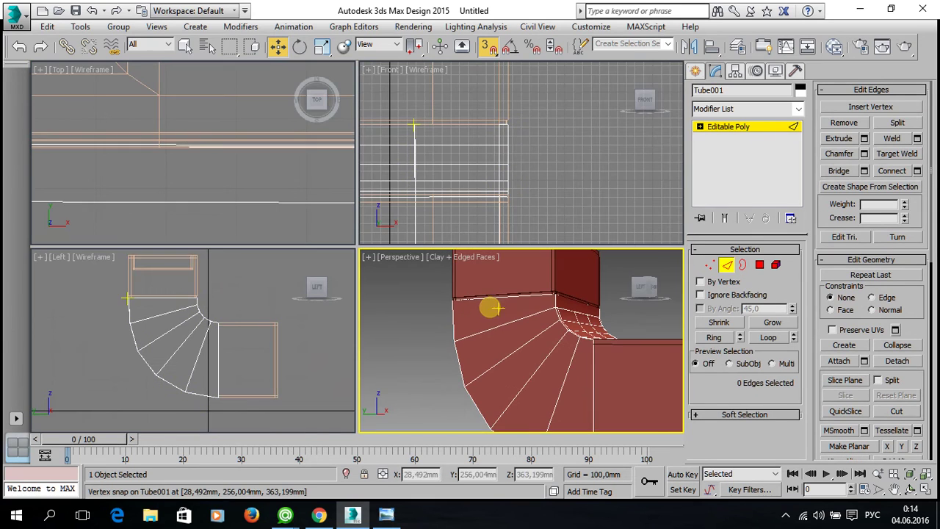
pyautogui.rightClick(216, 367)
pyautogui.hotkey('alt', 'w')
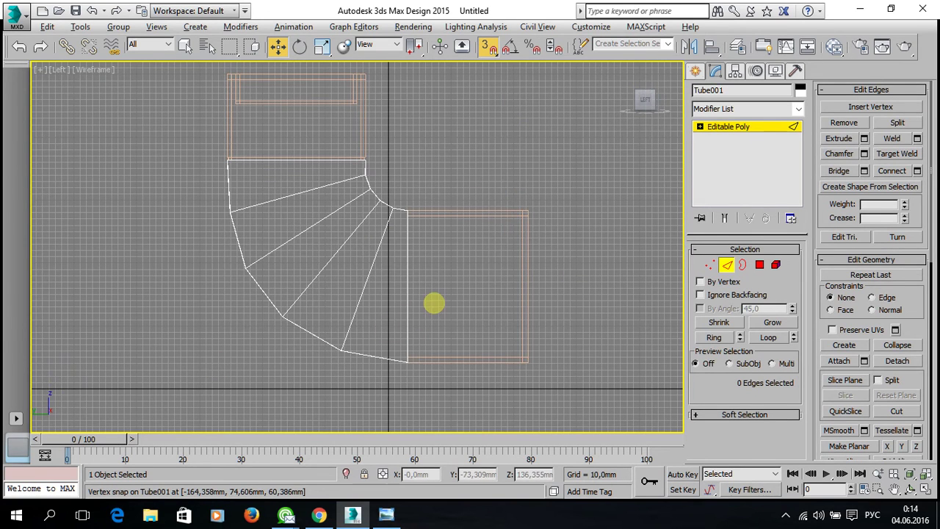
# Step: Connect the 12 crossing edges with 2 segments and Pinch 92
pyautogui.moveTo(412, 294); pyautogui.dragTo(349, 277)
pyautogui.keyDown('ctrl'); pyautogui.moveTo(284, 181); pyautogui.dragTo(279, 154); pyautogui.keyUp('ctrl')
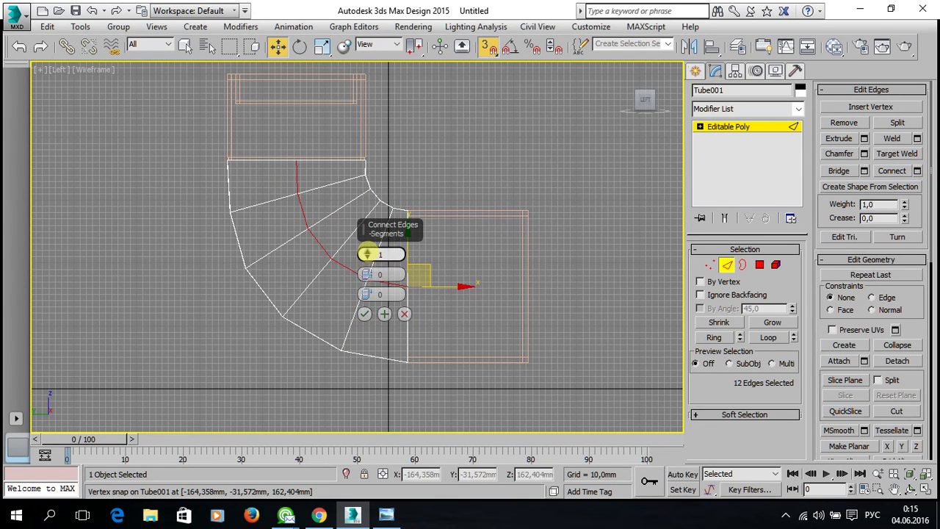
pyautogui.moveTo(367, 274); pyautogui.dragTo(384, 195)
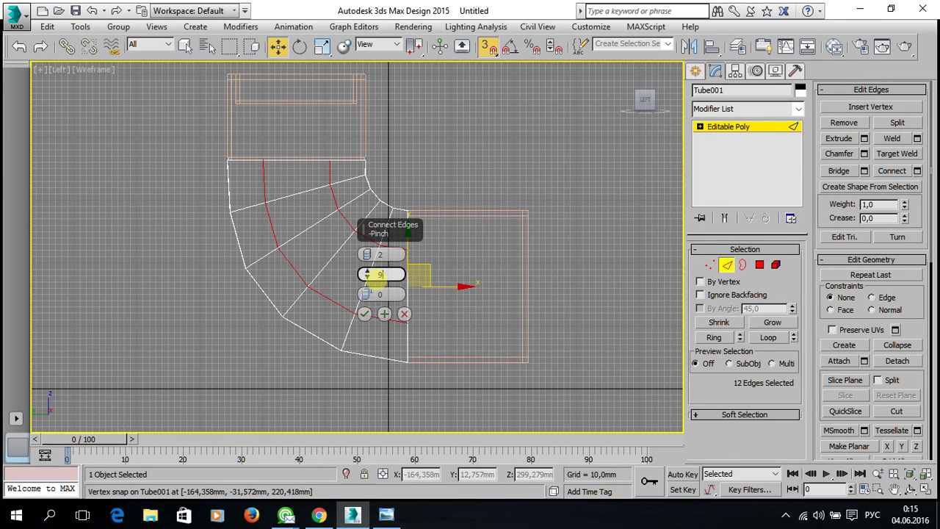
pyautogui.write('2')
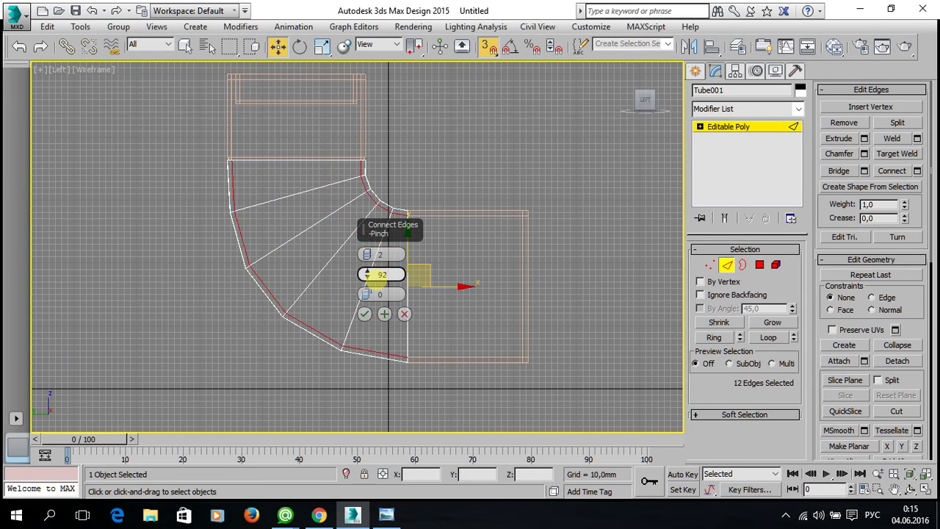
pyautogui.click(364, 314)
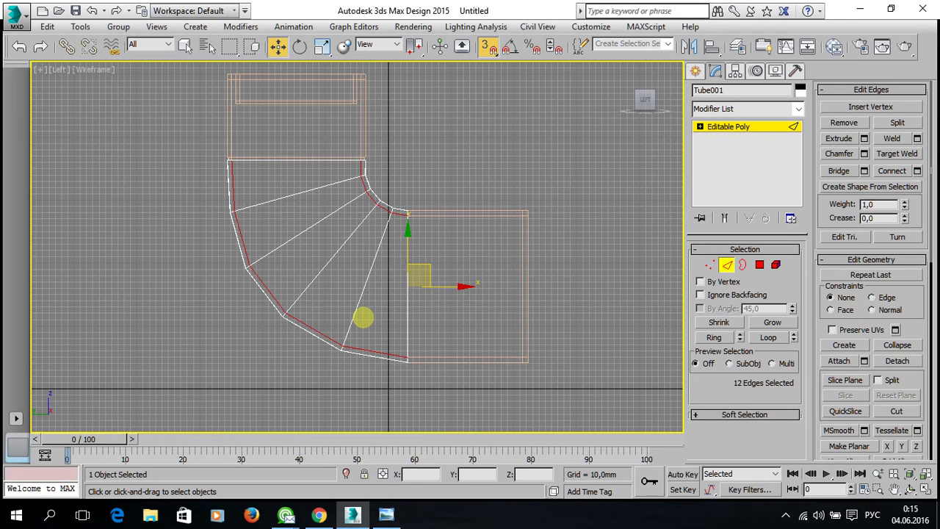
pyautogui.hotkey('alt', 'w')
# Step: In a maximized Perspective view, exit Tube001's Edge level, deselect it and select Box001
pyautogui.scroll(1, 564, 316)
pyautogui.hotkey('alt', 'w')
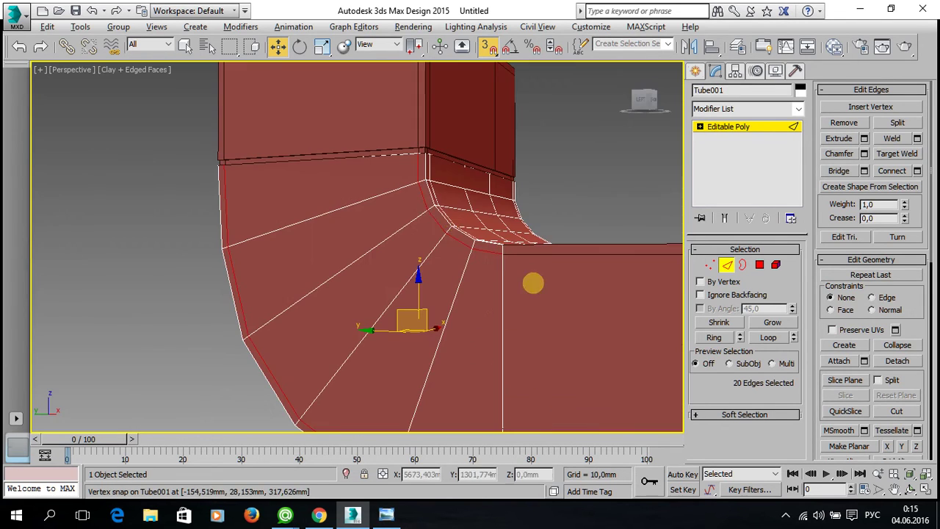
pyautogui.scroll(2, 422, 205)
pyautogui.scroll(2, 431, 202)
pyautogui.keyDown('alt'); pyautogui.moveTo(431, 202); pyautogui.dragTo(423, 201, button='middle'); pyautogui.keyUp('alt')
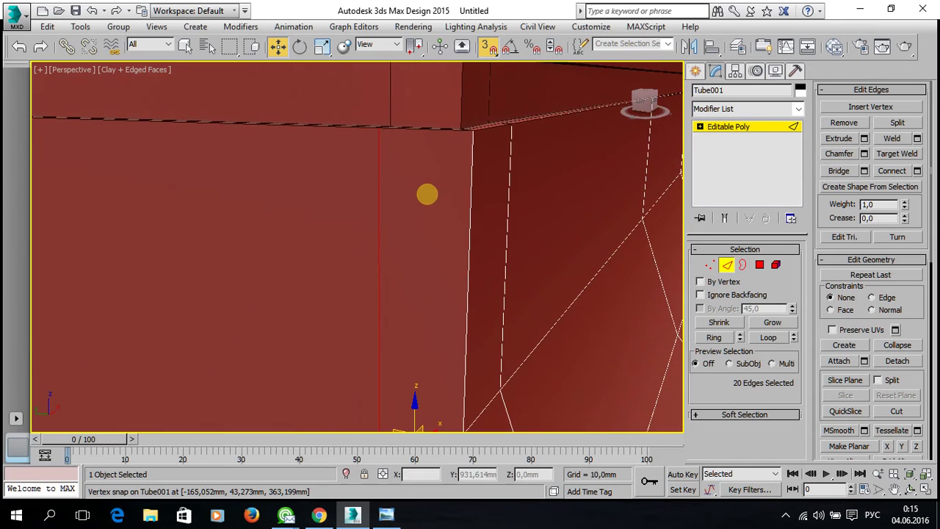
pyautogui.scroll(-2, 373, 286)
pyautogui.scroll(-3, 384, 273)
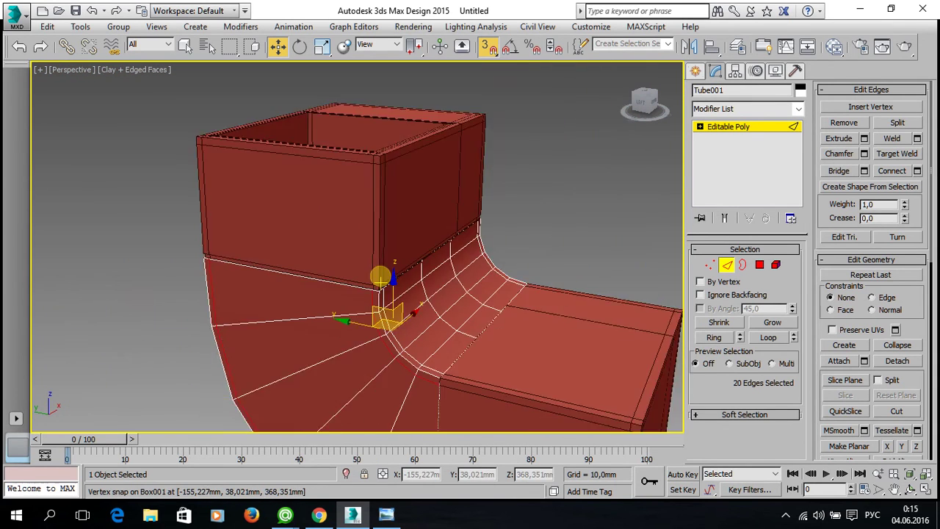
pyautogui.scroll(-2, 384, 272)
pyautogui.click(757, 126)
pyautogui.click(621, 233)
pyautogui.moveTo(405, 357)
pyautogui.keyDown('alt'); pyautogui.mouseDown(button='middle')
pyautogui.moveTo(414, 287)
pyautogui.moveTo(373, 314)
pyautogui.moveTo(269, 279)
pyautogui.moveTo(437, 262)
pyautogui.moveTo(409, 333)
pyautogui.moveTo(460, 257)
pyautogui.moveTo(479, 248)
pyautogui.moveTo(367, 279)
pyautogui.moveTo(561, 321)
pyautogui.moveTo(531, 266)
pyautogui.moveTo(521, 193)
pyautogui.moveTo(497, 212)
pyautogui.moveTo(532, 259)
pyautogui.moveTo(541, 311)
pyautogui.mouseUp(button='middle'); pyautogui.keyUp('alt')
pyautogui.click(516, 331)
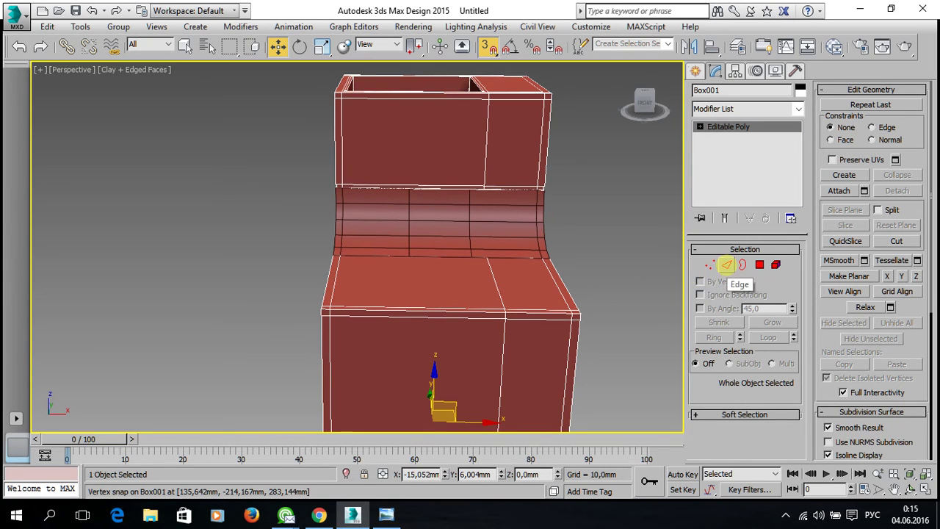
# Step: Pick an edge on Box001, then reselect Tube001 at Edge level to restore its 20 edges
pyautogui.click(727, 265)
pyautogui.click(498, 292)
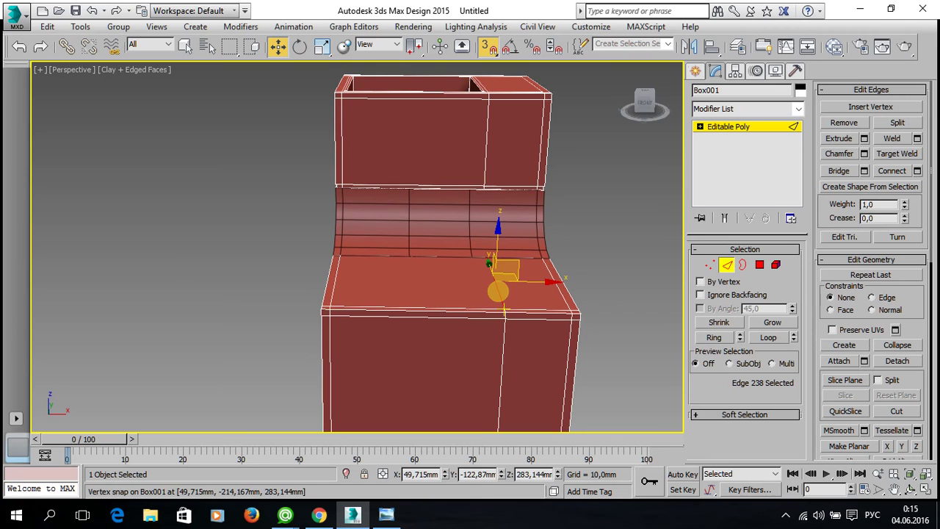
pyautogui.moveTo(524, 346)
pyautogui.keyDown('alt'); pyautogui.mouseDown(button='middle')
pyautogui.moveTo(520, 294)
pyautogui.moveTo(499, 353)
pyautogui.moveTo(534, 199)
pyautogui.moveTo(533, 216)
pyautogui.mouseUp(button='middle'); pyautogui.keyUp('alt')
pyautogui.scroll(2, 537, 195)
pyautogui.click(741, 127)
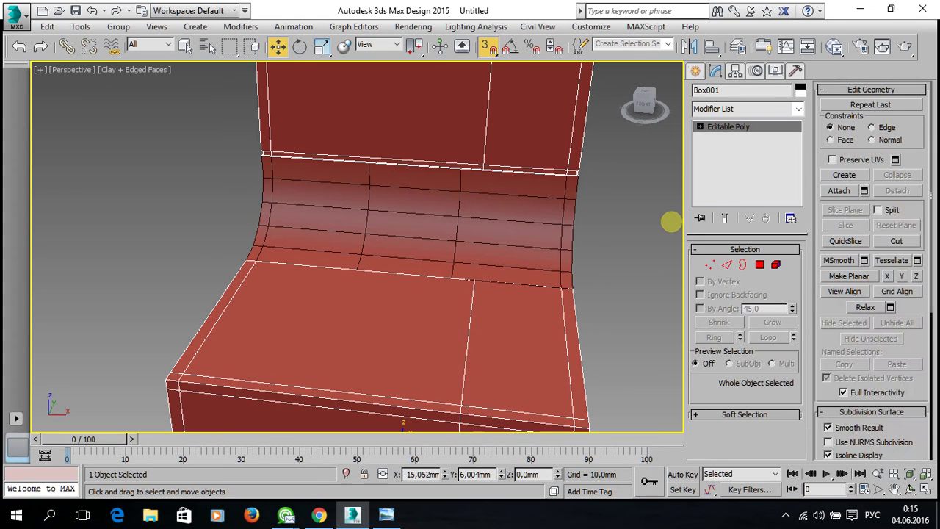
pyautogui.click(514, 218)
pyautogui.click(482, 216)
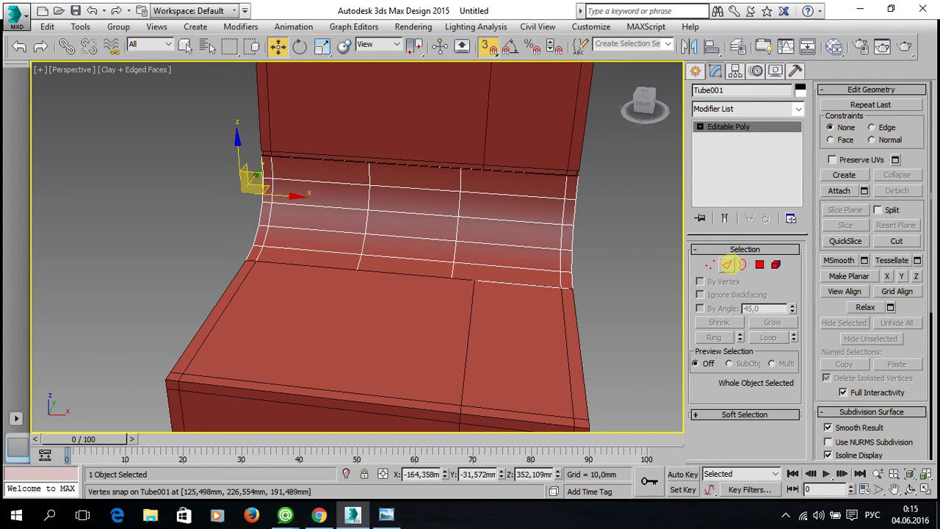
pyautogui.click(727, 264)
pyautogui.moveTo(423, 297)
pyautogui.keyDown('alt'); pyautogui.mouseDown(button='middle')
pyautogui.moveTo(422, 307)
pyautogui.moveTo(433, 305)
pyautogui.mouseUp(button='middle'); pyautogui.keyUp('alt')
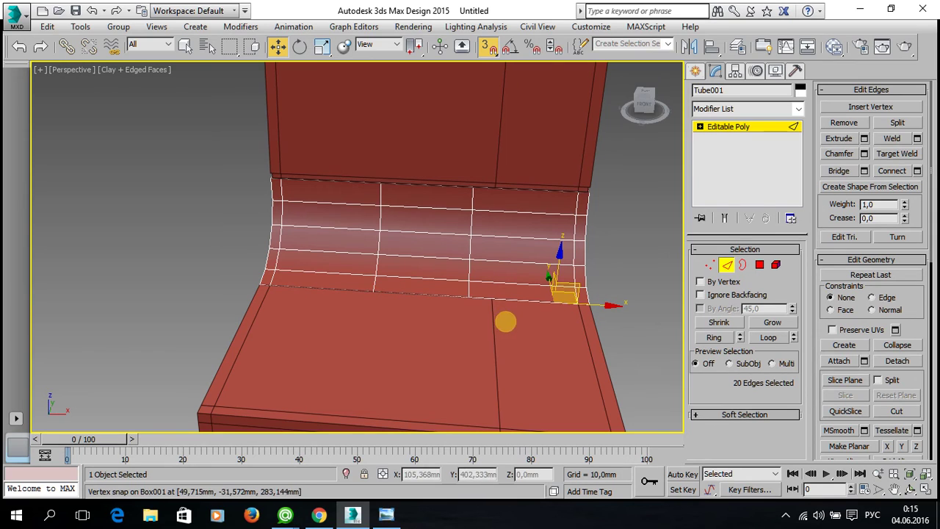
# Step: Select an edge loop on the curved strip and snap it onto the seat box's vertex
pyautogui.click(469, 276)
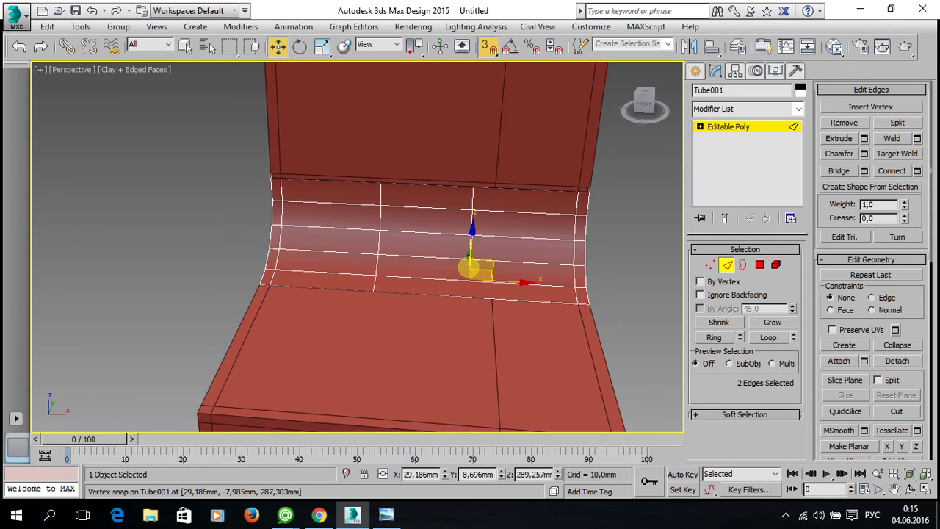
pyautogui.keyDown('ctrl'); pyautogui.click(471, 242); pyautogui.keyUp('ctrl')
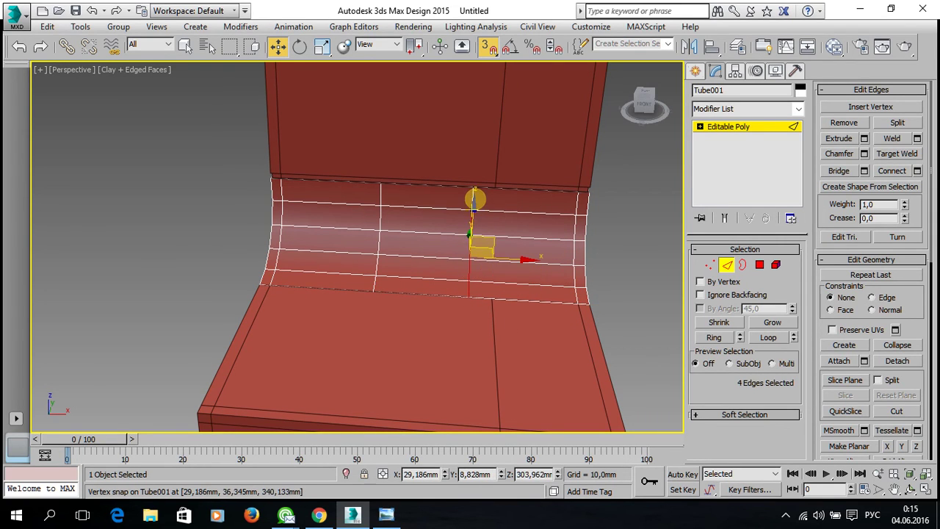
pyautogui.keyDown('ctrl'); pyautogui.click(473, 195); pyautogui.keyUp('ctrl')
pyautogui.moveTo(377, 266)
pyautogui.keyDown('alt'); pyautogui.mouseDown(button='middle')
pyautogui.moveTo(497, 256)
pyautogui.moveTo(585, 233)
pyautogui.mouseUp(button='middle'); pyautogui.keyUp('alt')
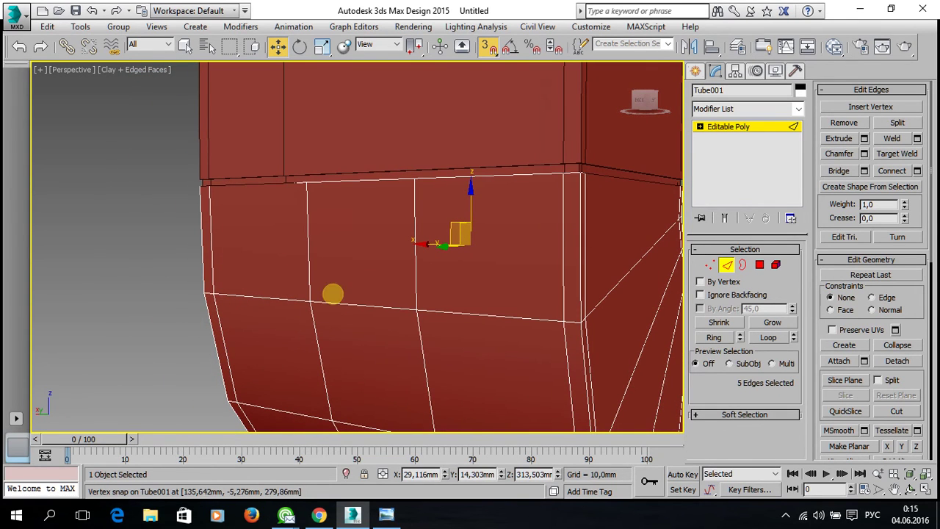
pyautogui.moveTo(331, 294); pyautogui.dragTo(397, 232, button='middle')
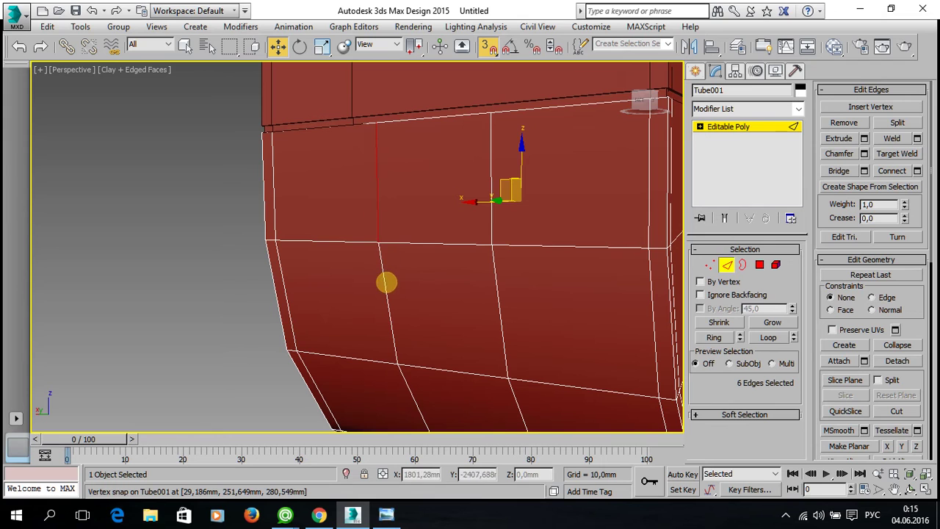
pyautogui.keyDown('ctrl'); pyautogui.click(416, 389); pyautogui.keyUp('ctrl')
pyautogui.moveTo(416, 389)
pyautogui.keyDown('alt'); pyautogui.mouseDown(button='middle')
pyautogui.moveTo(403, 225)
pyautogui.moveTo(398, 245)
pyautogui.moveTo(437, 280)
pyautogui.moveTo(504, 228)
pyautogui.mouseUp(button='middle'); pyautogui.keyUp('alt')
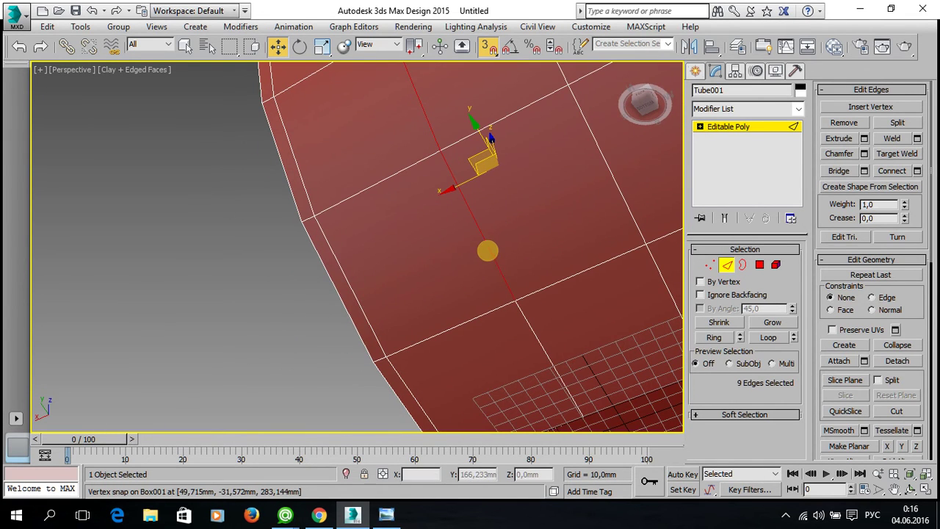
pyautogui.moveTo(565, 370)
pyautogui.keyDown('alt'); pyautogui.mouseDown(button='middle')
pyautogui.moveTo(340, 265)
pyautogui.moveTo(334, 246)
pyautogui.moveTo(271, 294)
pyautogui.moveTo(198, 387)
pyautogui.moveTo(257, 230)
pyautogui.moveTo(237, 365)
pyautogui.moveTo(296, 336)
pyautogui.moveTo(285, 313)
pyautogui.mouseUp(button='middle'); pyautogui.keyUp('alt')
pyautogui.scroll(3, 308, 279)
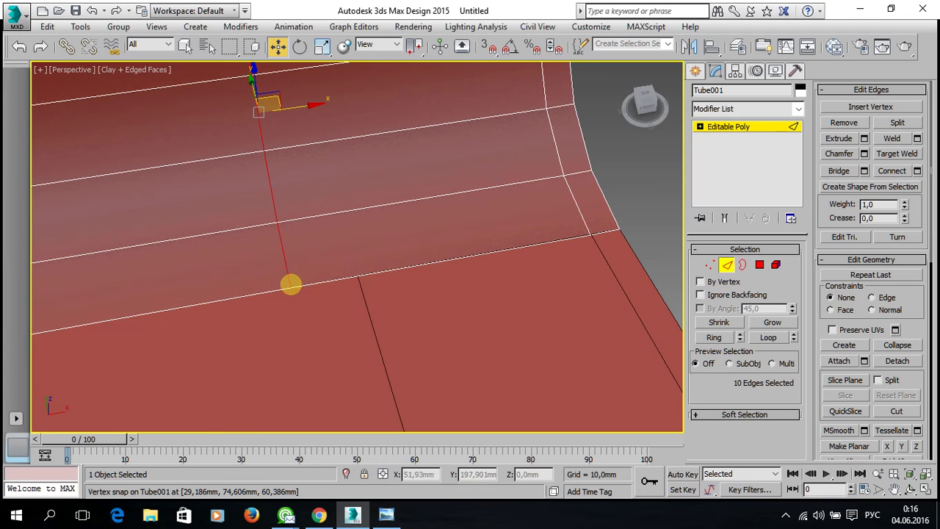
pyautogui.press('s')
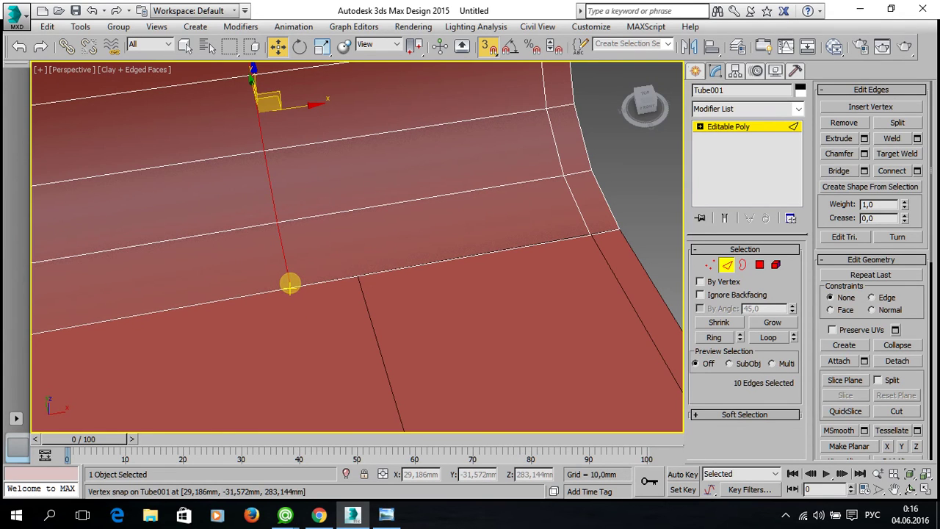
pyautogui.moveTo(289, 288); pyautogui.dragTo(365, 313)
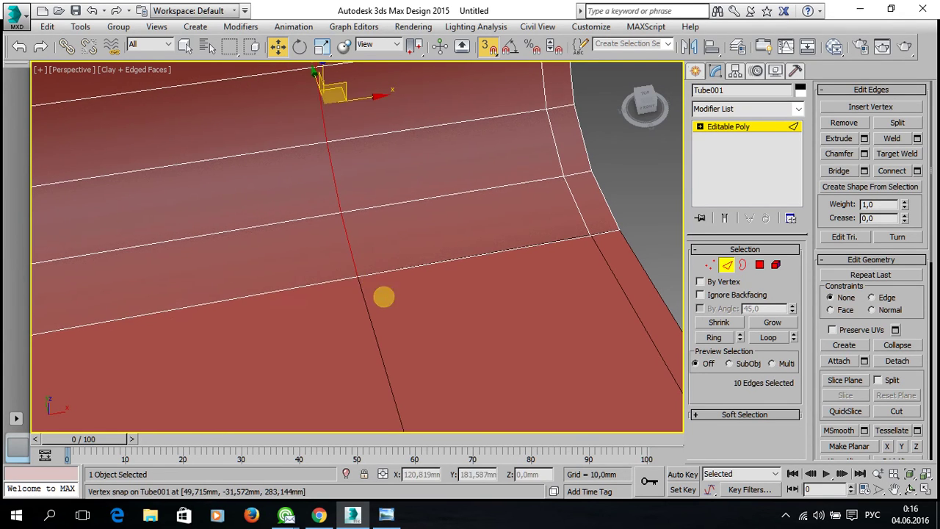
pyautogui.click(769, 143)
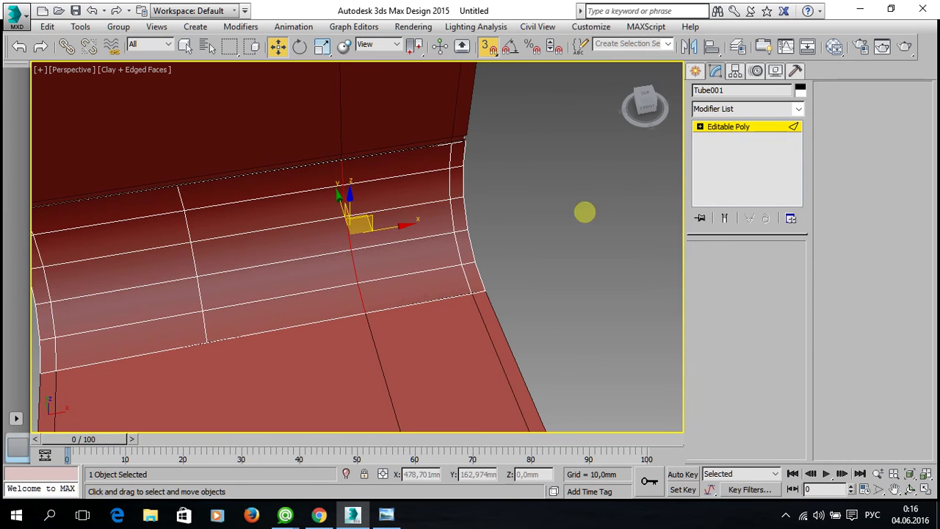
# Step: Remove the strip's middle column of edges one by one
pyautogui.click(506, 269)
pyautogui.moveTo(506, 269)
pyautogui.keyDown('alt'); pyautogui.mouseDown(button='middle')
pyautogui.moveTo(403, 237)
pyautogui.moveTo(422, 216)
pyautogui.moveTo(463, 237)
pyautogui.mouseUp(button='middle'); pyautogui.keyUp('alt')
pyautogui.click(232, 285)
pyautogui.moveTo(232, 285); pyautogui.dragTo(609, 348, button='middle')
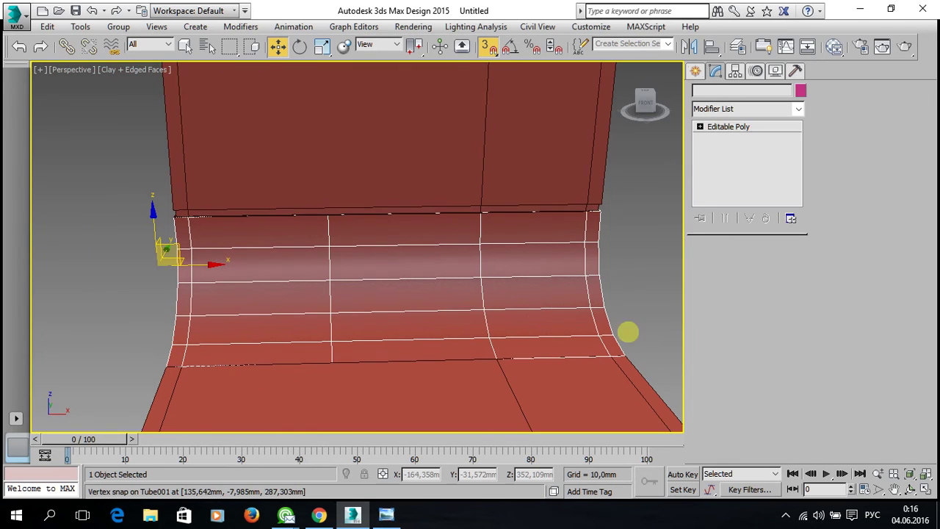
pyautogui.click(726, 264)
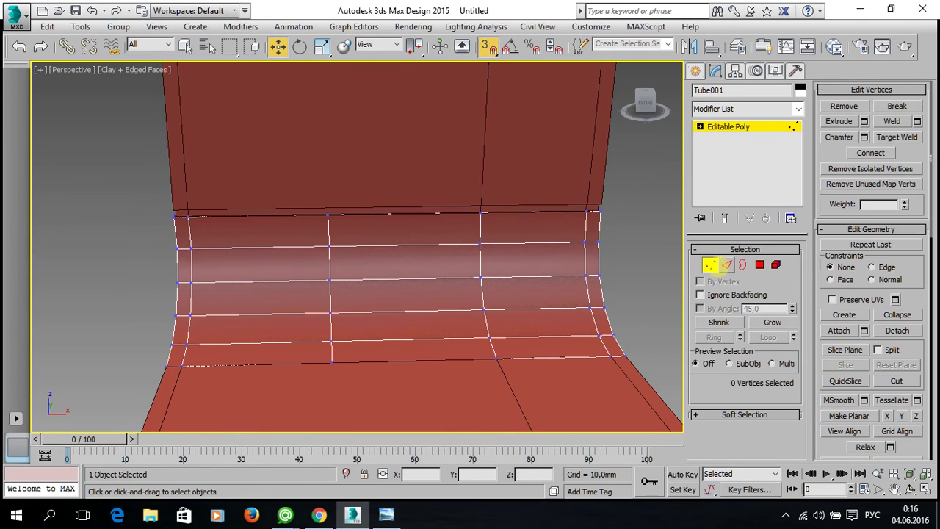
pyautogui.doubleClick(487, 310)
pyautogui.click(330, 352)
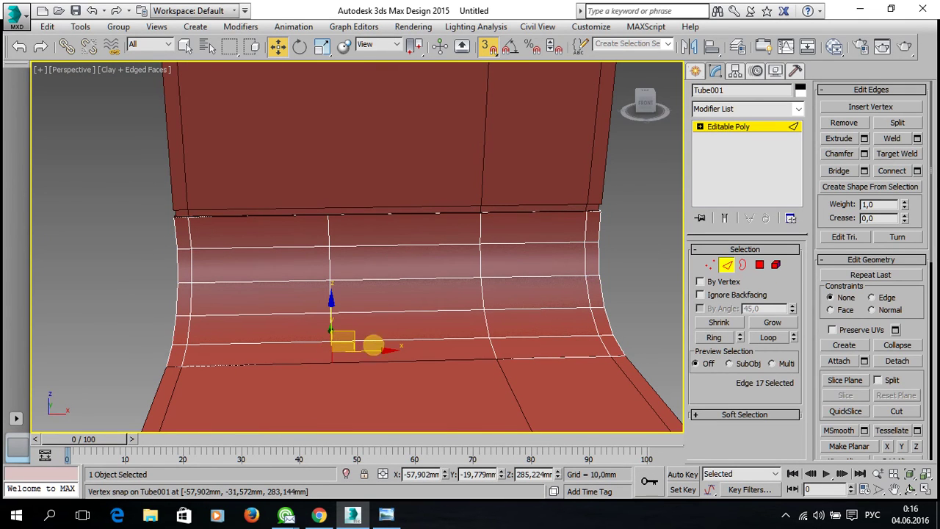
pyautogui.keyDown('alt'); pyautogui.moveTo(388, 350); pyautogui.dragTo(470, 323, button='middle'); pyautogui.keyUp('alt')
pyautogui.click(844, 123)
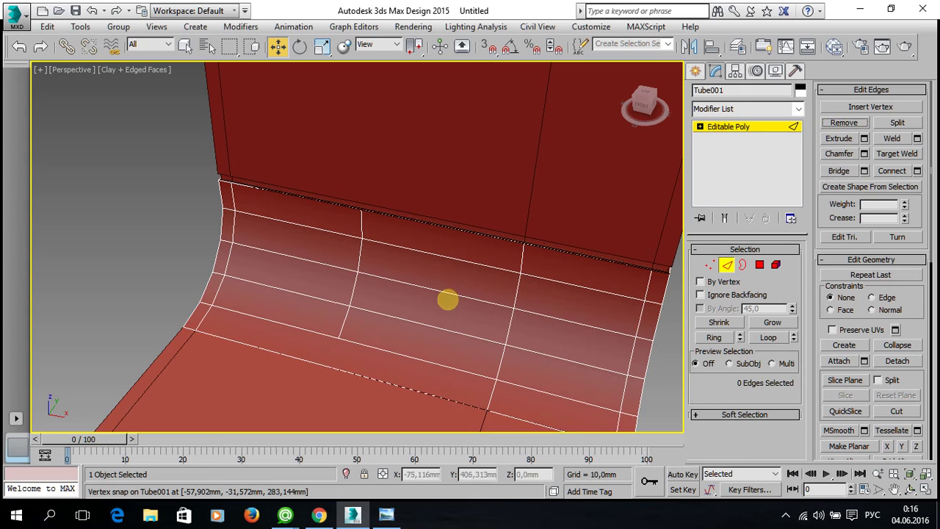
pyautogui.click(346, 320)
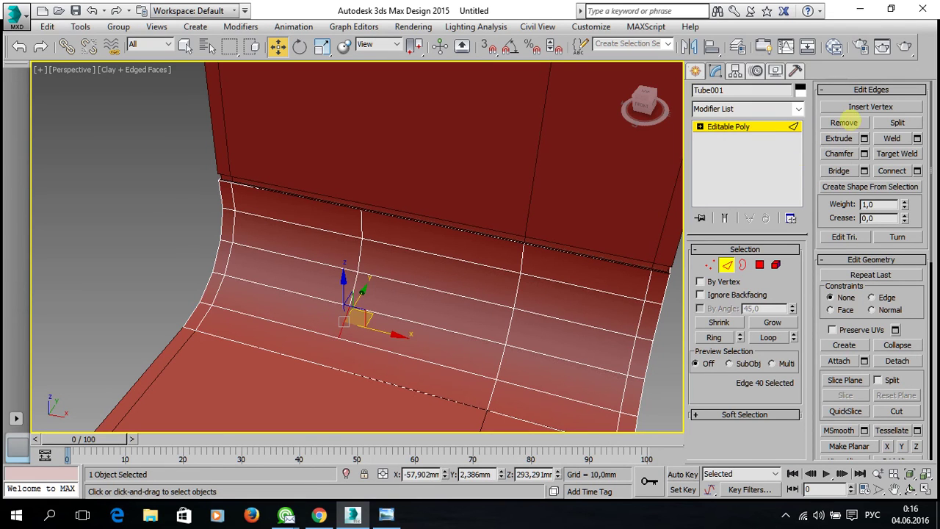
pyautogui.click(844, 123)
pyautogui.click(351, 282)
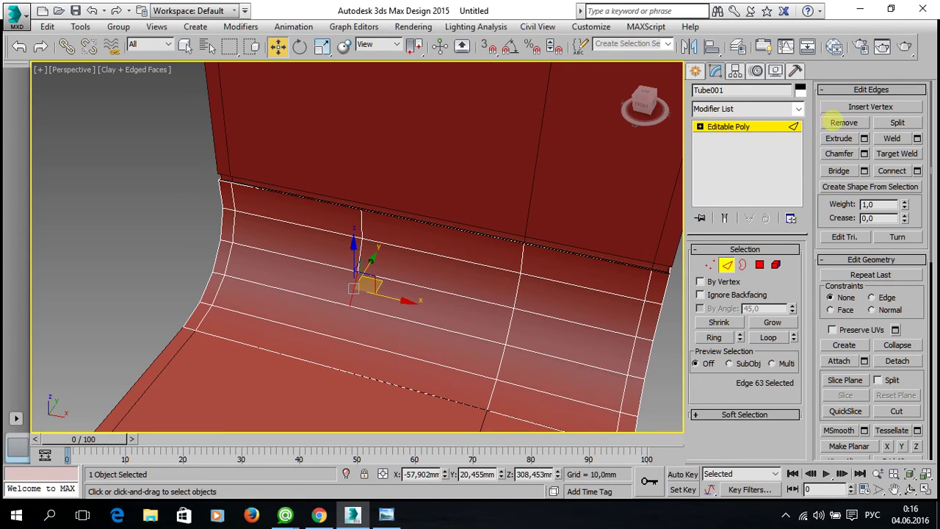
pyautogui.click(359, 256)
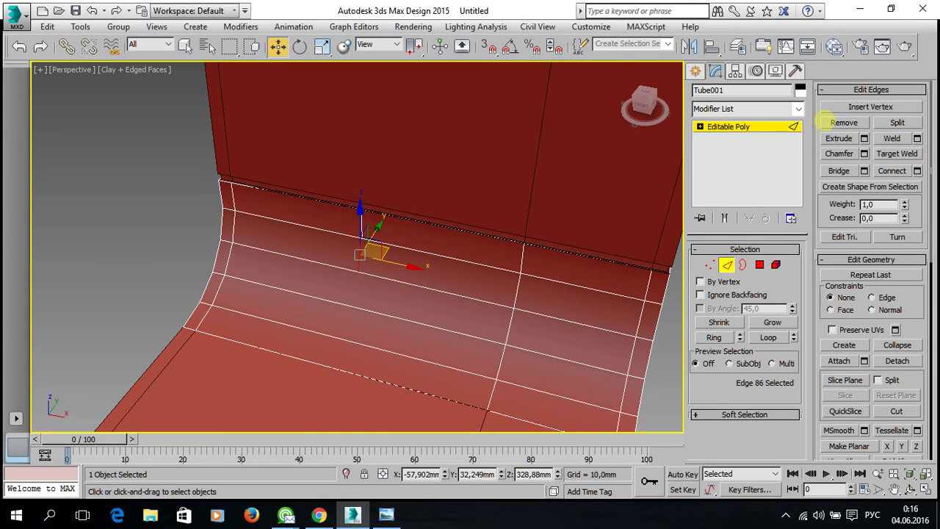
pyautogui.click(836, 121)
pyautogui.click(361, 219)
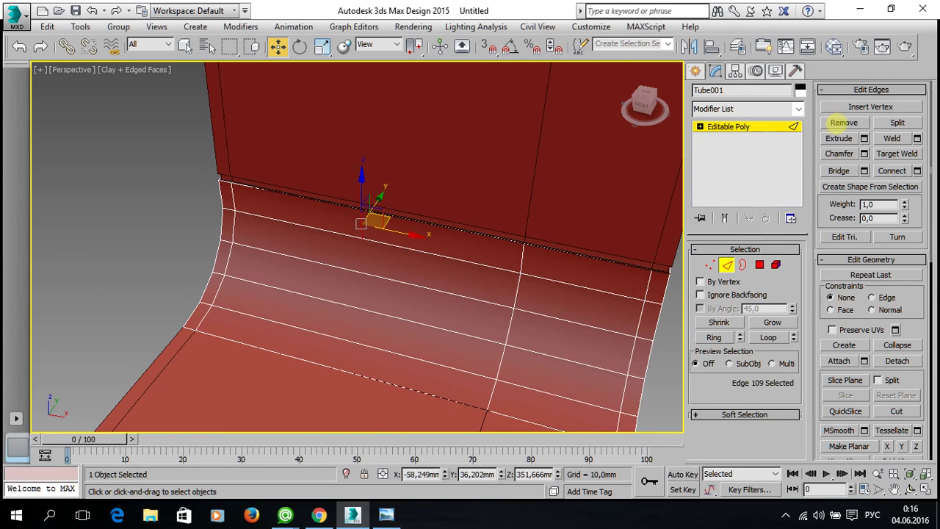
pyautogui.click(837, 123)
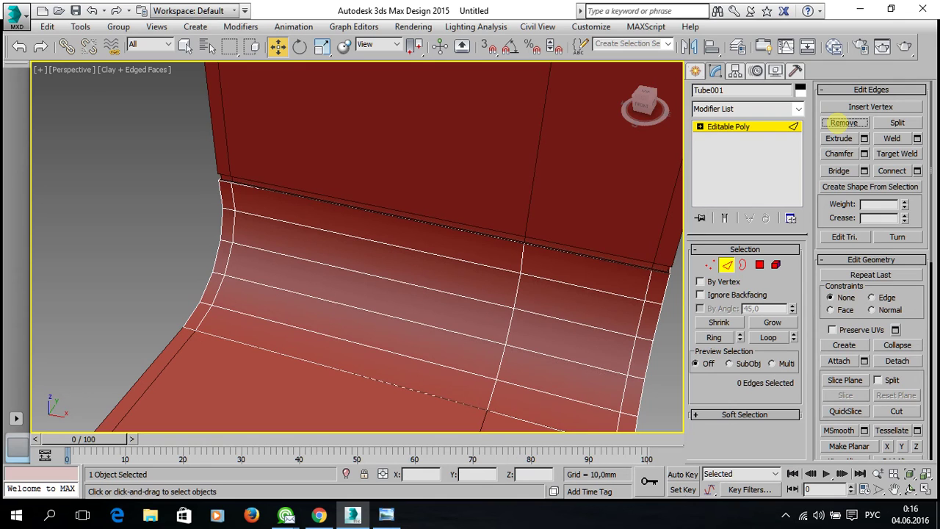
# Step: At Vertex level, remove the leftover vertices of the deleted edge column
pyautogui.click(710, 264)
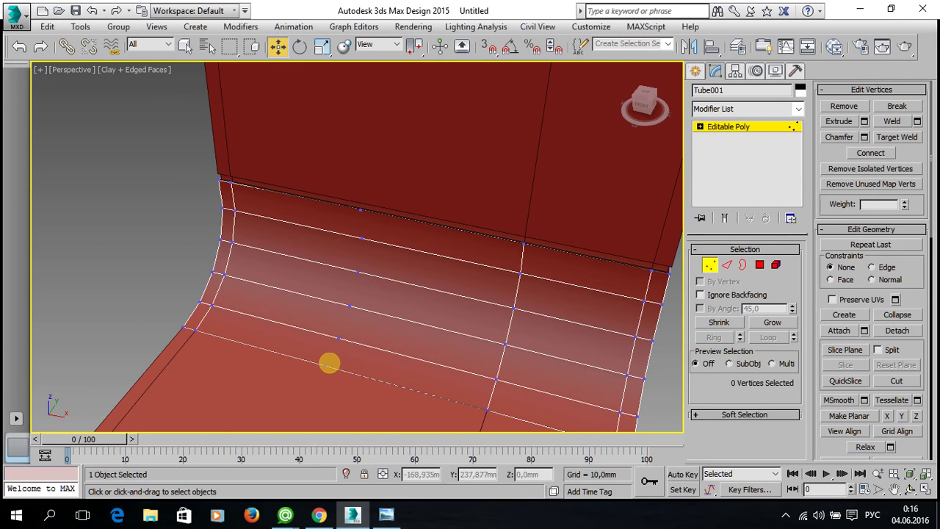
pyautogui.click(325, 365)
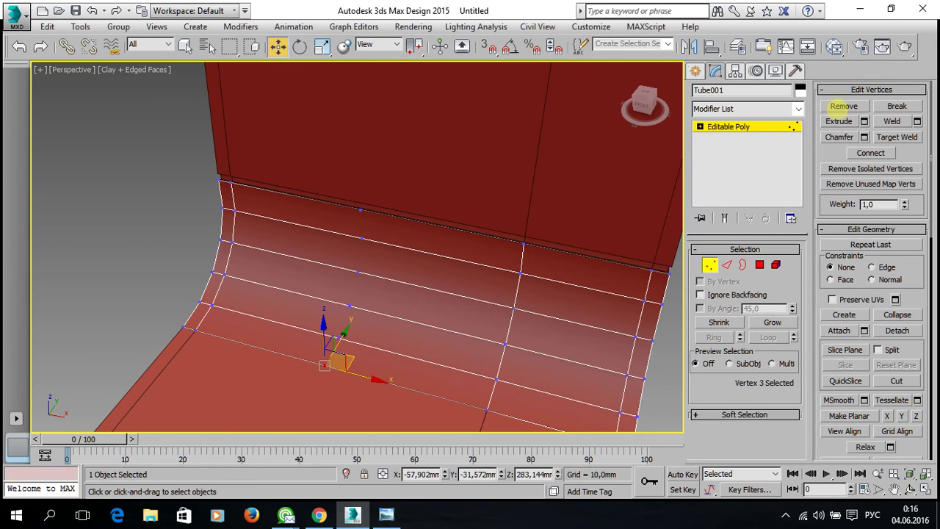
pyautogui.click(342, 338)
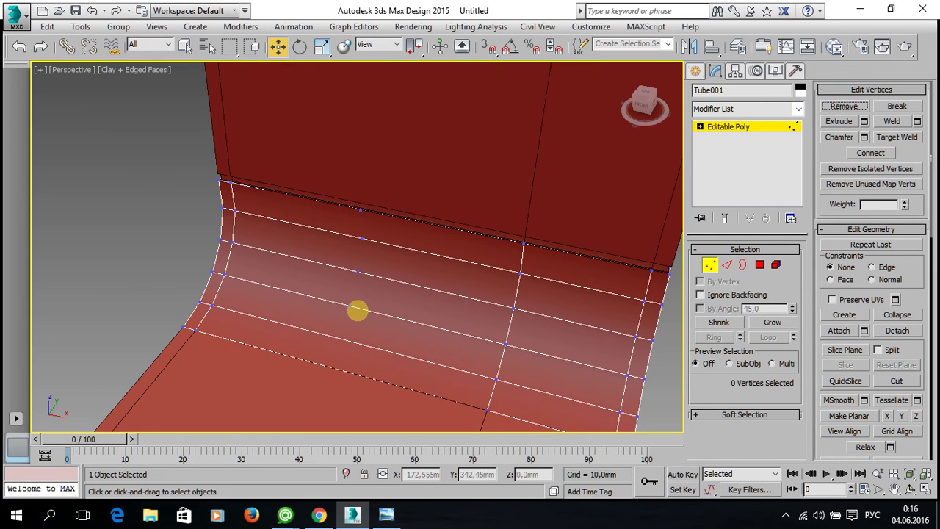
pyautogui.keyDown('ctrl'); pyautogui.click(352, 303); pyautogui.keyUp('ctrl')
pyautogui.keyDown('ctrl'); pyautogui.click(362, 269); pyautogui.keyUp('ctrl')
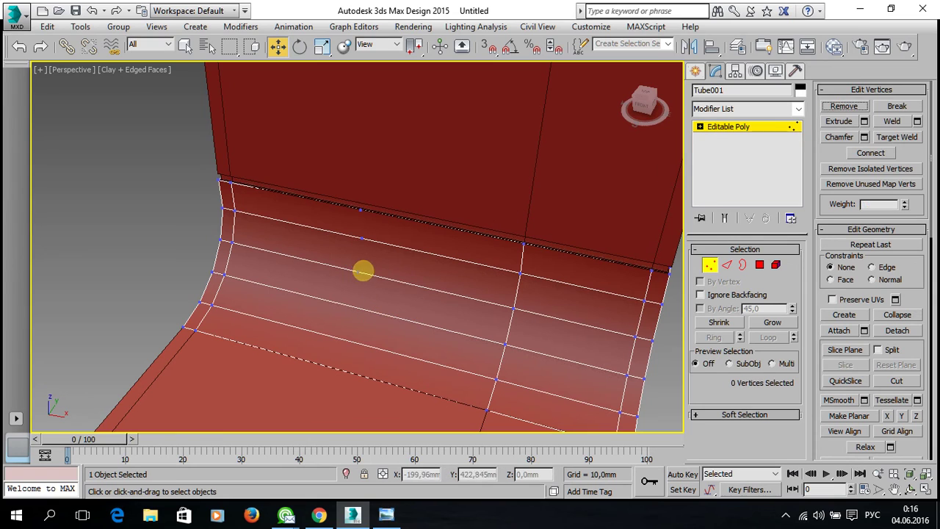
pyautogui.click(830, 105)
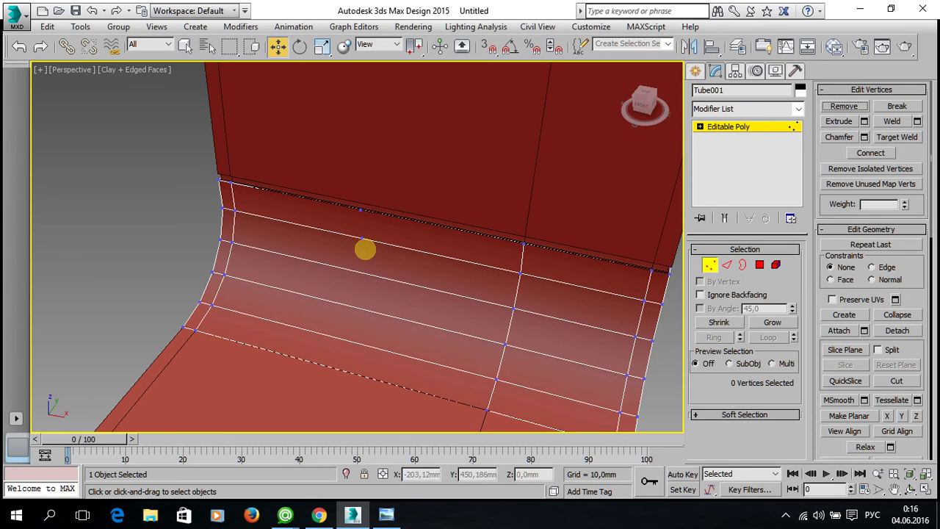
pyautogui.click(359, 235)
pyautogui.click(843, 106)
pyautogui.click(359, 210)
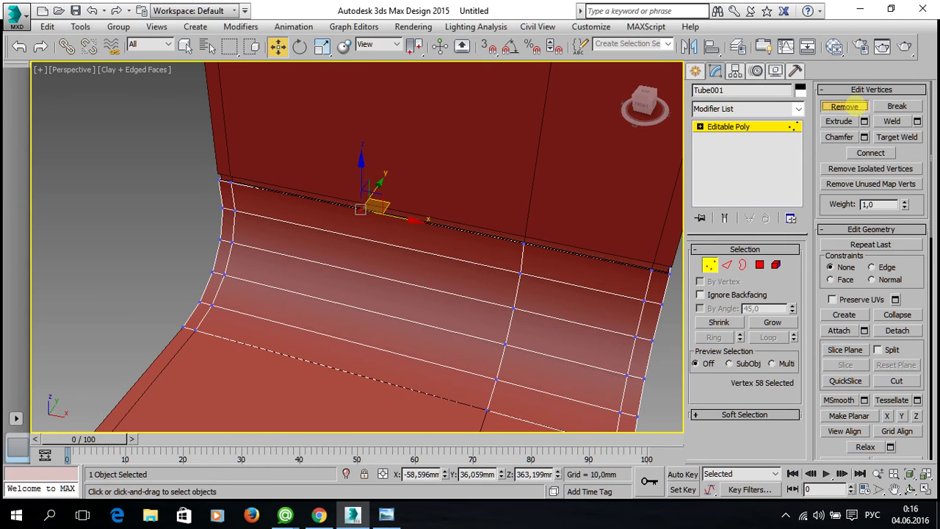
pyautogui.click(843, 107)
# Step: Exit vertex editing, then reselect the tube and orbit toward its seat corner
pyautogui.press('1')
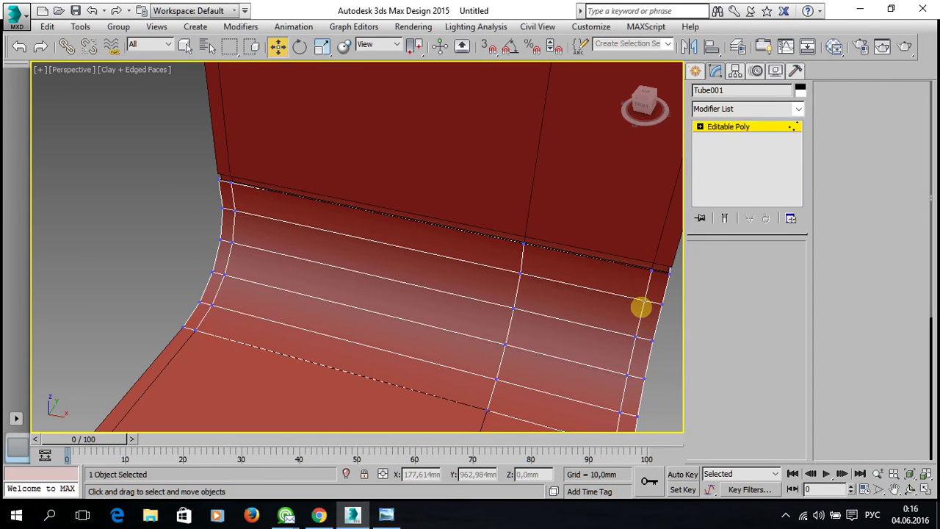
pyautogui.click(657, 350)
pyautogui.moveTo(491, 305)
pyautogui.keyDown('alt'); pyautogui.mouseDown(button='middle')
pyautogui.moveTo(558, 279)
pyautogui.moveTo(535, 279)
pyautogui.mouseUp(button='middle'); pyautogui.keyUp('alt')
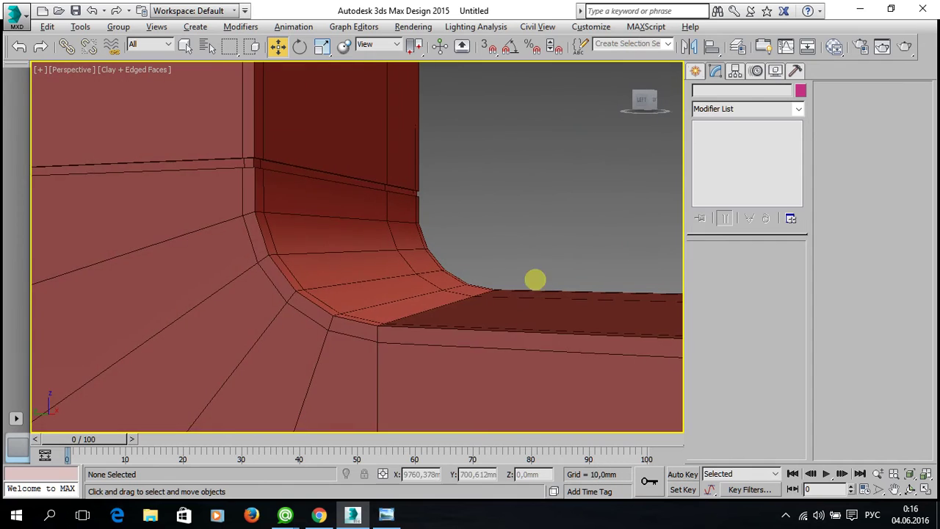
pyautogui.scroll(-8, 359, 260)
pyautogui.scroll(3, 326, 286)
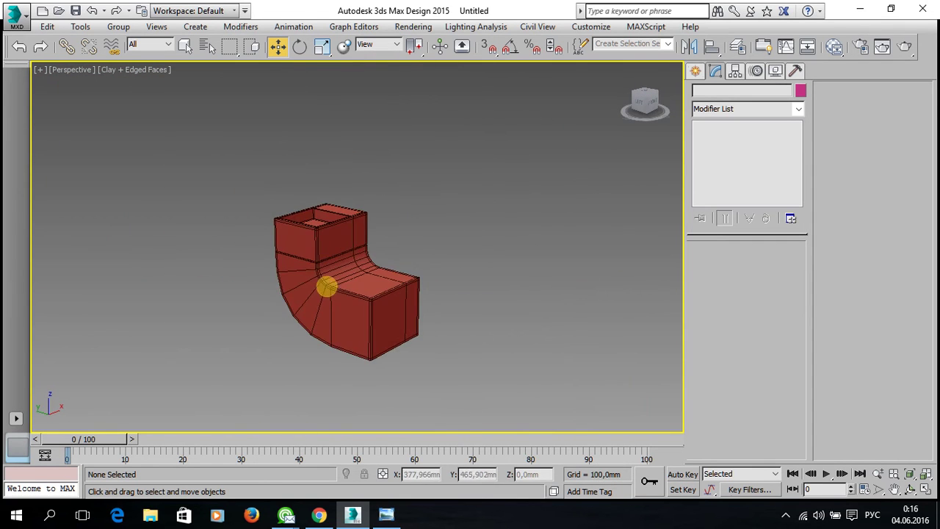
pyautogui.scroll(7, 318, 267)
pyautogui.click(321, 265)
pyautogui.keyDown('alt'); pyautogui.moveTo(416, 271); pyautogui.dragTo(222, 281, button='middle'); pyautogui.keyUp('alt')
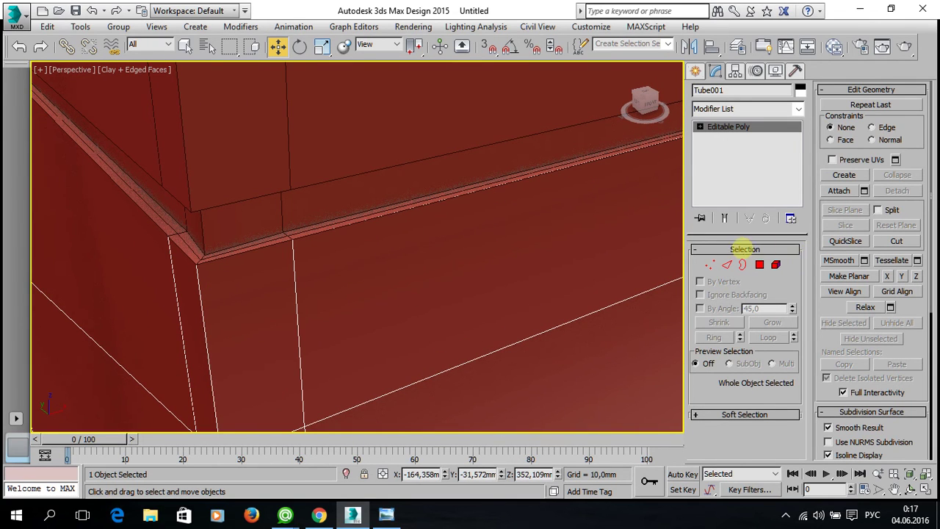
# Step: At Vertex level, toggle Ignore Backfacing on and off while inspecting the corner from below
pyautogui.click(708, 265)
pyautogui.keyDown('alt'); pyautogui.moveTo(195, 260); pyautogui.dragTo(204, 274, button='middle'); pyautogui.keyUp('alt')
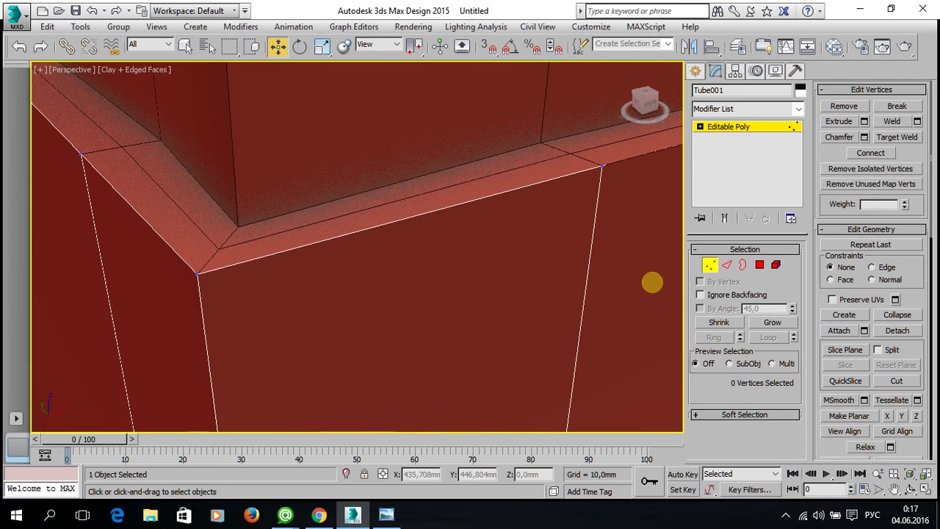
pyautogui.click(700, 294)
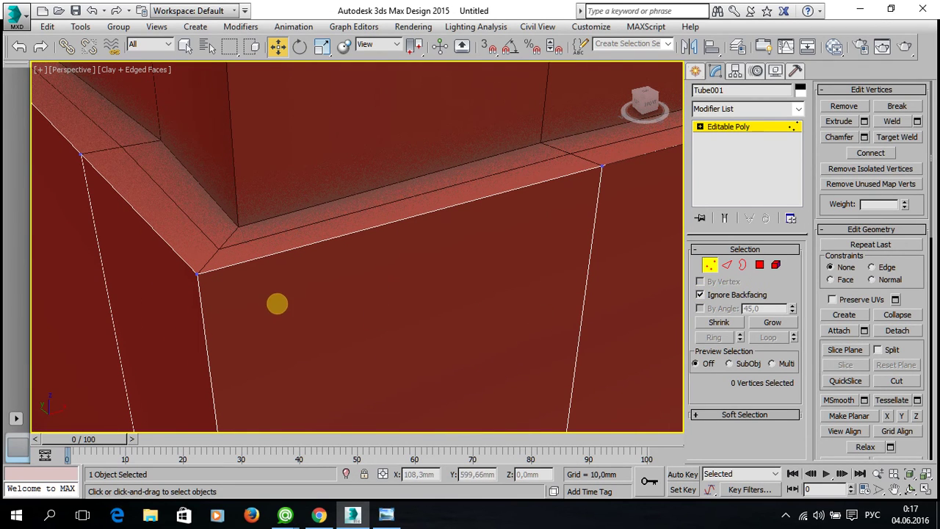
pyautogui.keyDown('alt'); pyautogui.moveTo(277, 304); pyautogui.dragTo(293, 309, button='middle'); pyautogui.keyUp('alt')
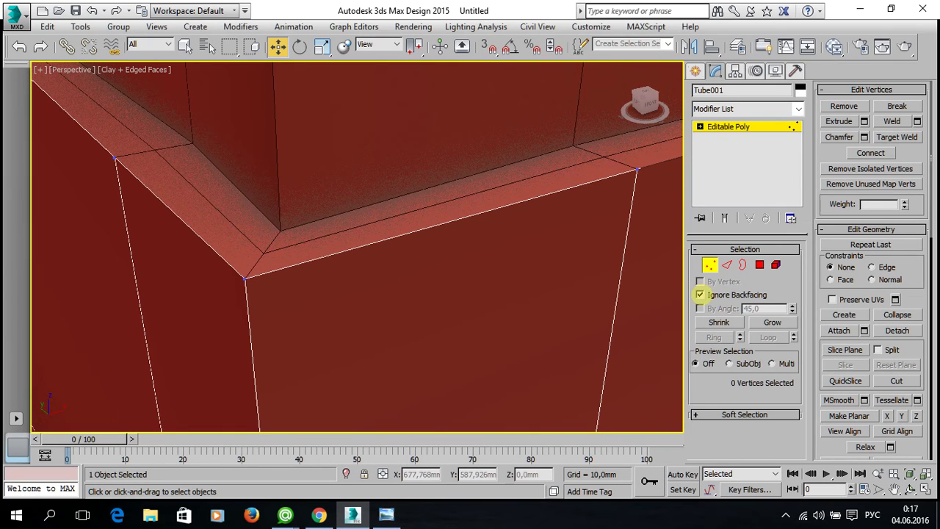
pyautogui.click(700, 294)
pyautogui.moveTo(623, 287)
pyautogui.keyDown('alt'); pyautogui.mouseDown(button='middle')
pyautogui.moveTo(429, 231)
pyautogui.moveTo(777, 279)
pyautogui.mouseUp(button='middle'); pyautogui.keyUp('alt')
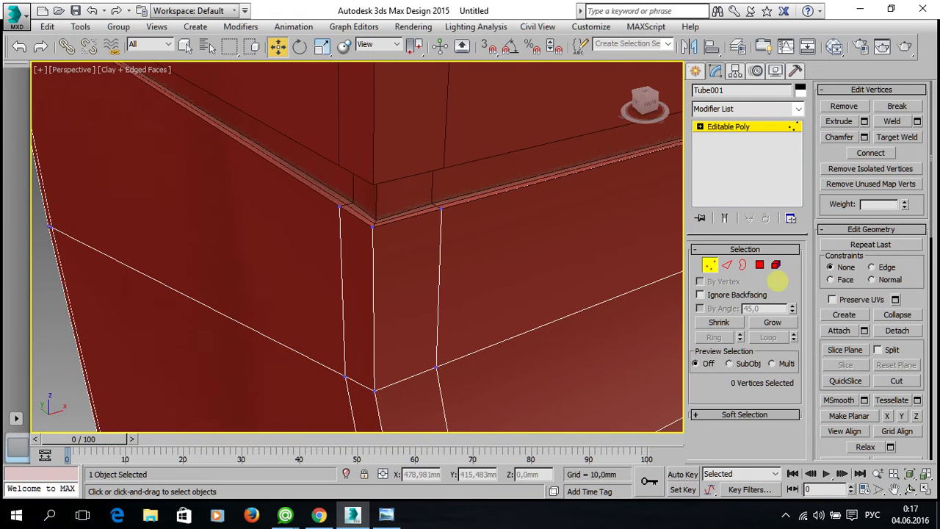
# Step: Attach the tube to Box001 so they form one editable poly
pyautogui.click(780, 150)
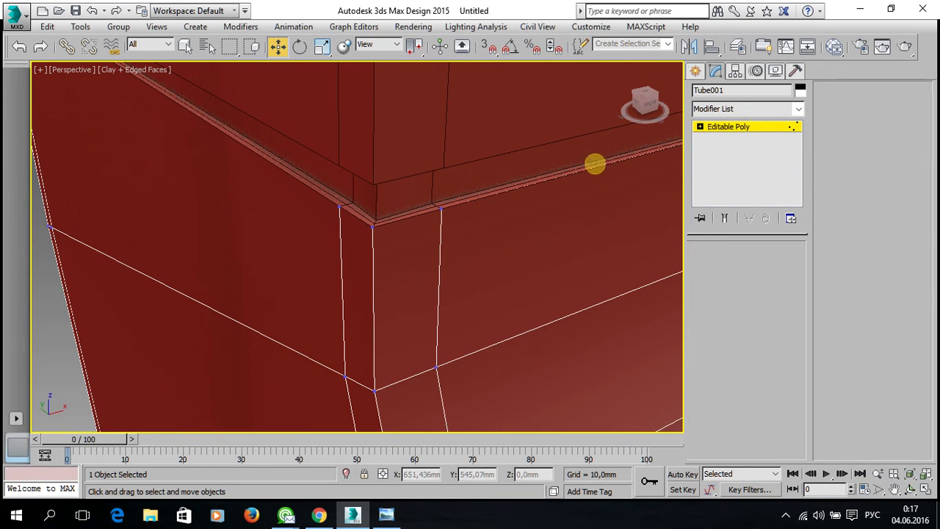
pyautogui.click(49, 265)
pyautogui.click(421, 134)
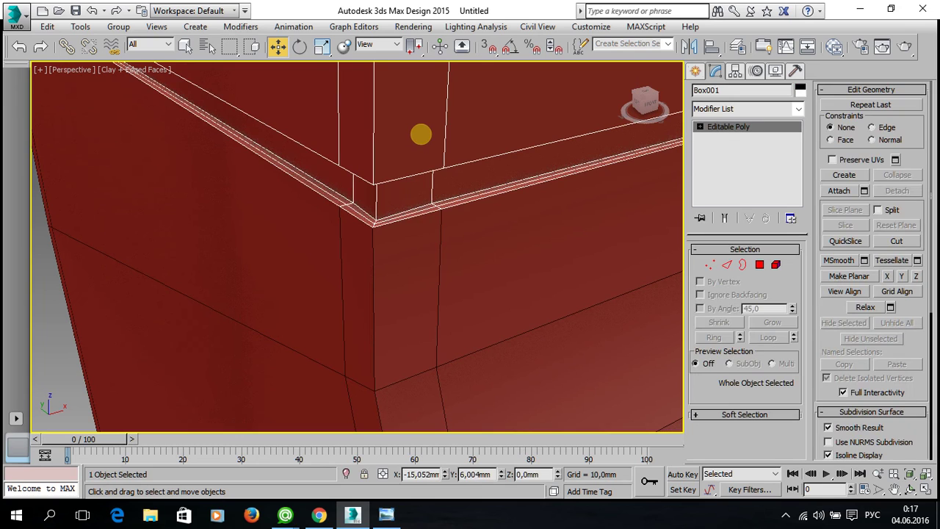
pyautogui.click(838, 190)
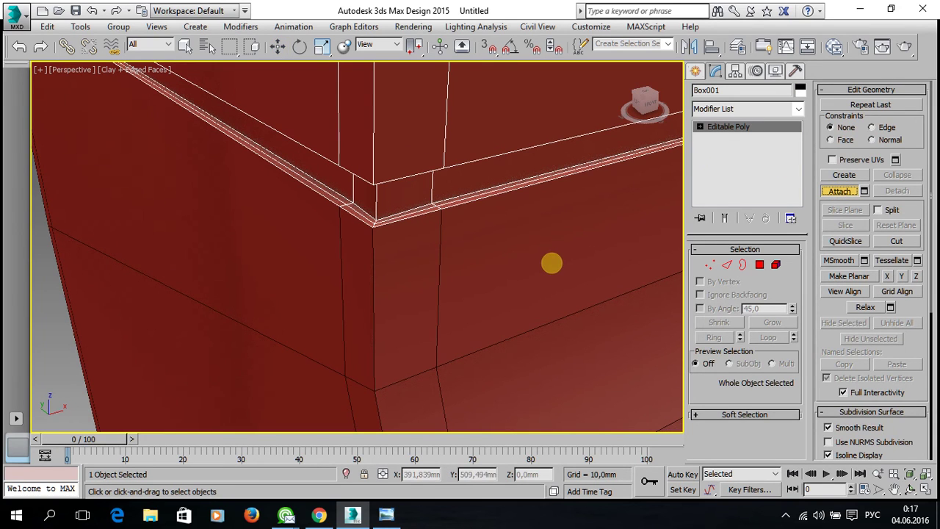
pyautogui.click(551, 263)
pyautogui.press('w')
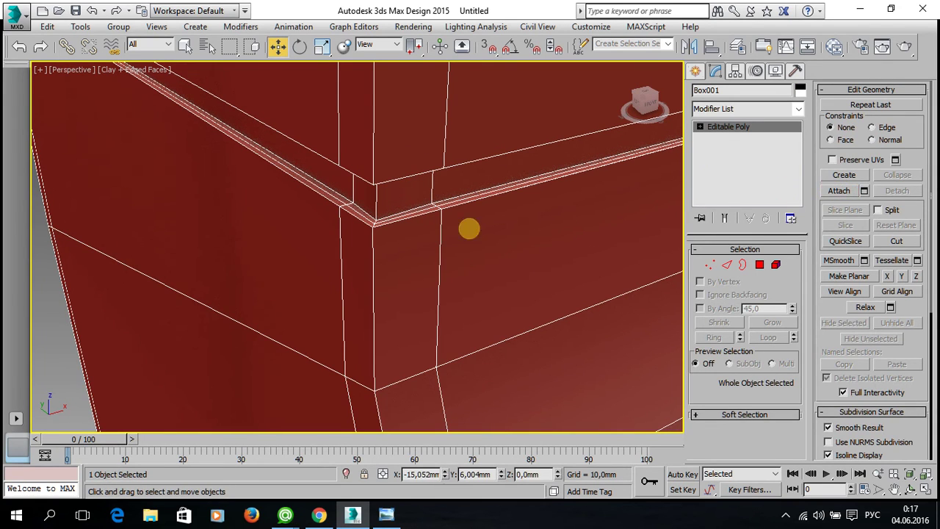
# Step: Move the groove's corner vertex down onto its neighbouring vertex
pyautogui.click(52, 271)
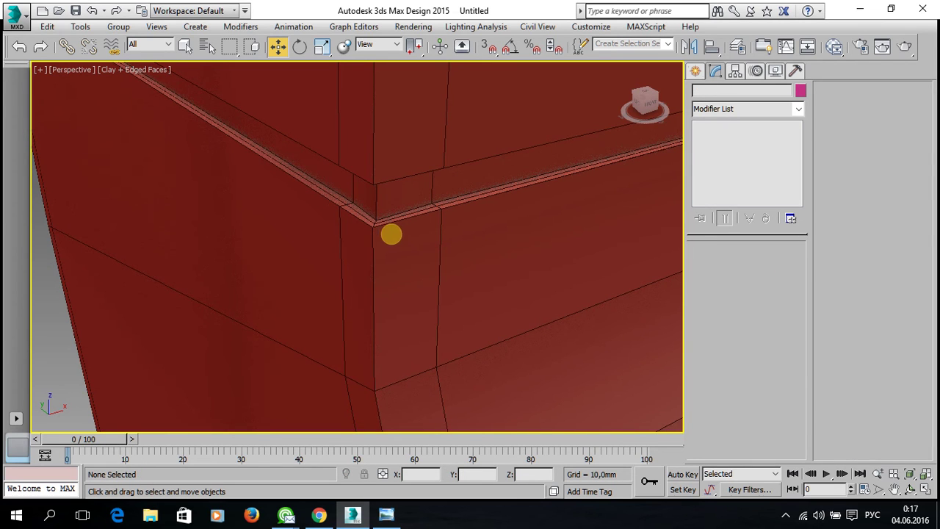
pyautogui.keyDown('alt'); pyautogui.moveTo(437, 230); pyautogui.dragTo(445, 240, button='middle'); pyautogui.keyUp('alt')
pyautogui.click(445, 240)
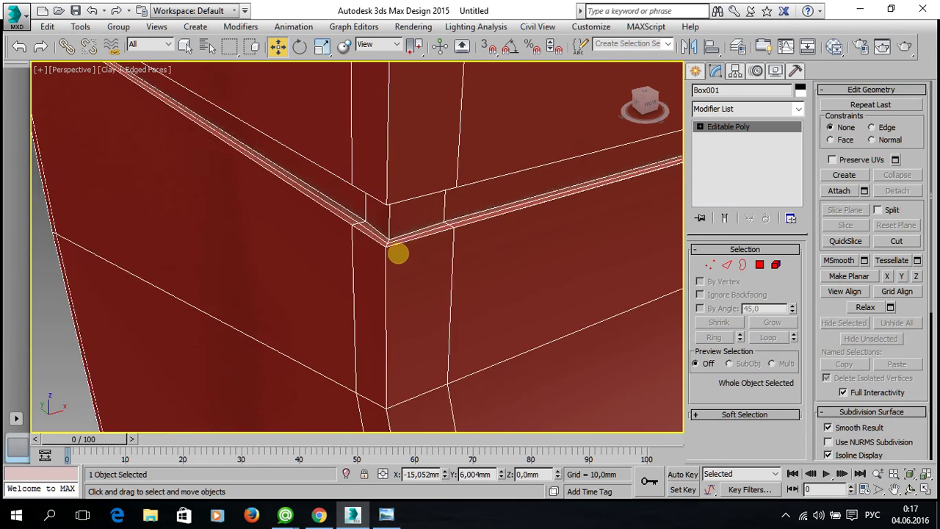
pyautogui.click(709, 265)
pyautogui.click(372, 235)
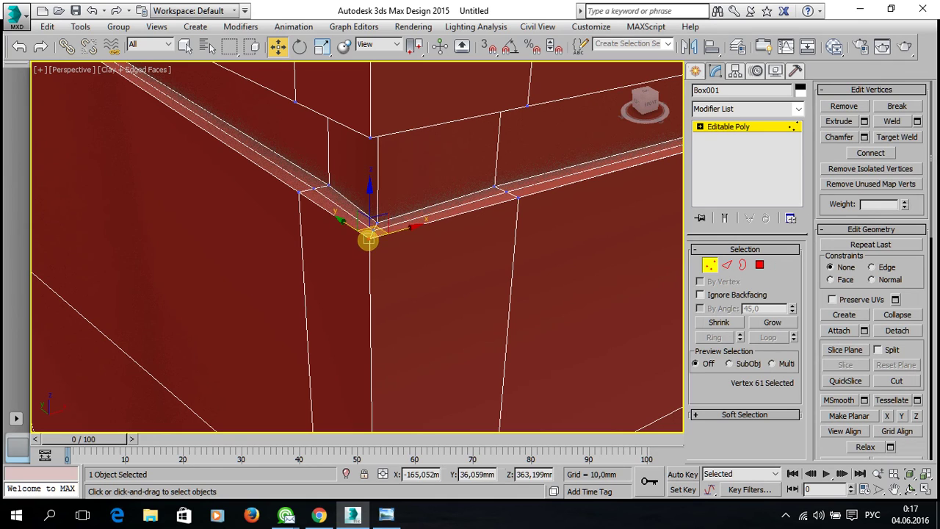
pyautogui.moveTo(370, 210); pyautogui.dragTo(444, 279)
pyautogui.moveTo(478, 290)
pyautogui.keyDown('alt'); pyautogui.mouseDown(button='middle')
pyautogui.moveTo(419, 269)
pyautogui.moveTo(447, 235)
pyautogui.moveTo(543, 256)
pyautogui.moveTo(579, 319)
pyautogui.moveTo(523, 318)
pyautogui.moveTo(445, 266)
pyautogui.moveTo(384, 262)
pyautogui.mouseUp(button='middle'); pyautogui.keyUp('alt')
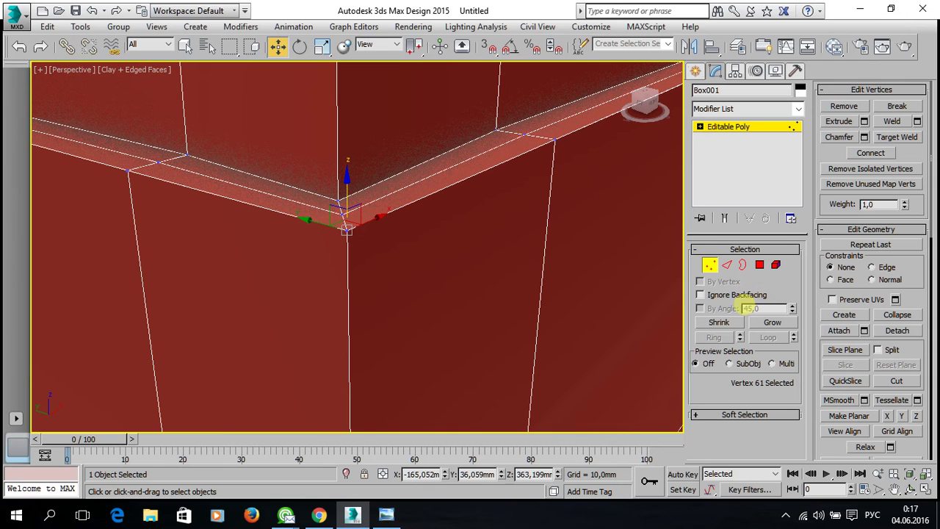
# Step: With Ignore Backfacing on, select the two overlapping corner vertices and weld them
pyautogui.click(700, 294)
pyautogui.click(379, 266)
pyautogui.moveTo(380, 266)
pyautogui.keyDown('alt'); pyautogui.mouseDown(button='middle')
pyautogui.moveTo(371, 281)
pyautogui.moveTo(435, 193)
pyautogui.moveTo(327, 333)
pyautogui.moveTo(363, 316)
pyautogui.moveTo(284, 315)
pyautogui.mouseUp(button='middle'); pyautogui.keyUp('alt')
pyautogui.scroll(-5, 435, 193)
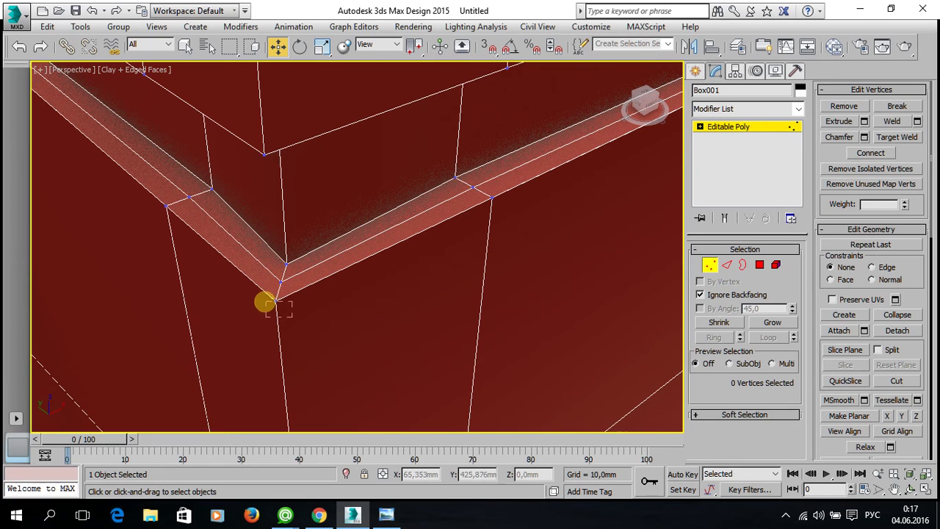
pyautogui.click(273, 299)
pyautogui.click(891, 122)
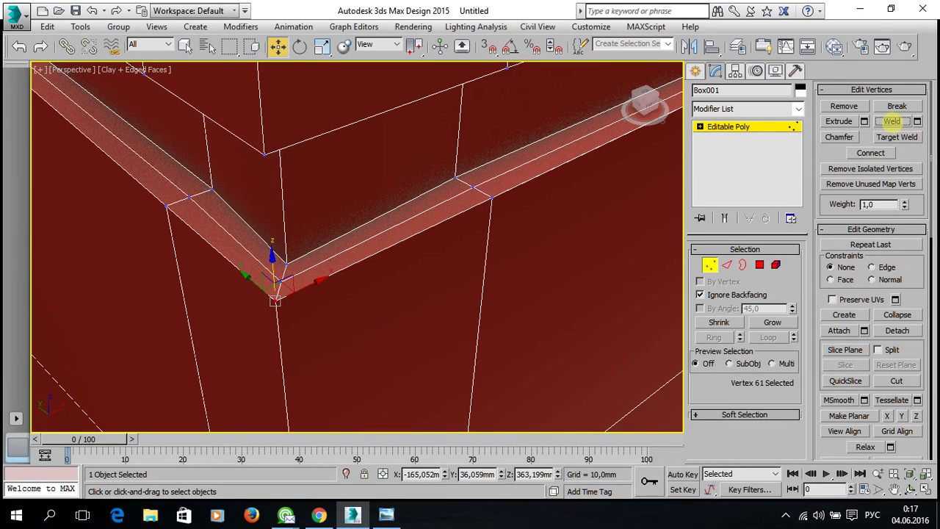
pyautogui.click(283, 311)
# Step: Check Use NURMS Subdivision in Box001's Subdivision Surface rollout with Iterations at 3
pyautogui.click(276, 301)
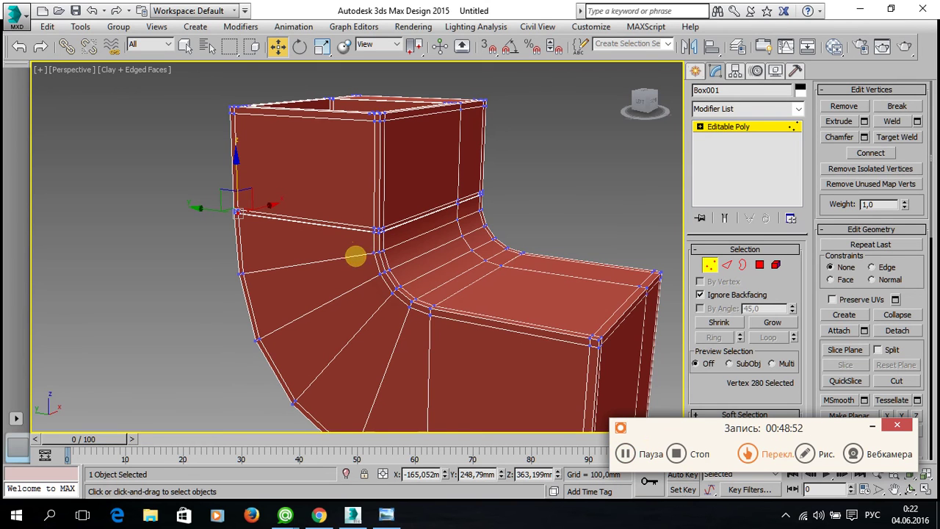
pyautogui.moveTo(357, 257); pyautogui.dragTo(384, 272, button='middle')
pyautogui.press('F7')
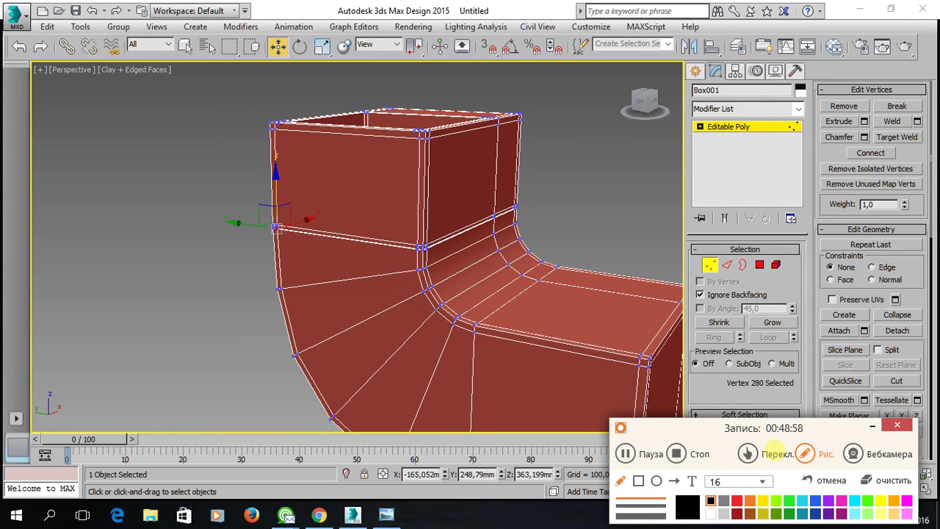
pyautogui.click(775, 452)
pyautogui.moveTo(930, 199)
pyautogui.mouseDown()
pyautogui.moveTo(932, 287)
pyautogui.moveTo(911, 371)
pyautogui.mouseUp()
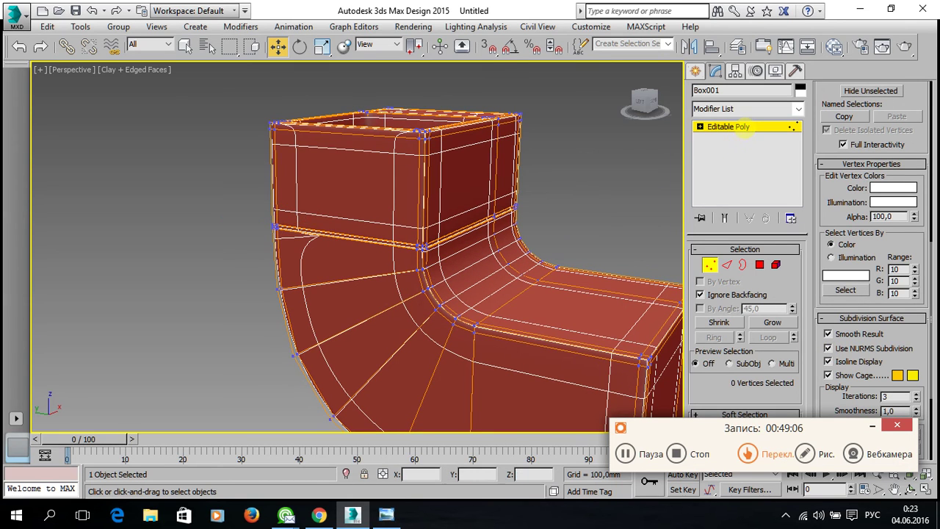
pyautogui.click(579, 225)
pyautogui.moveTo(473, 265)
pyautogui.keyDown('alt'); pyautogui.mouseDown(button='middle')
pyautogui.moveTo(445, 274)
pyautogui.moveTo(366, 247)
pyautogui.mouseUp(button='middle'); pyautogui.keyUp('alt')
pyautogui.scroll(5, 367, 247)
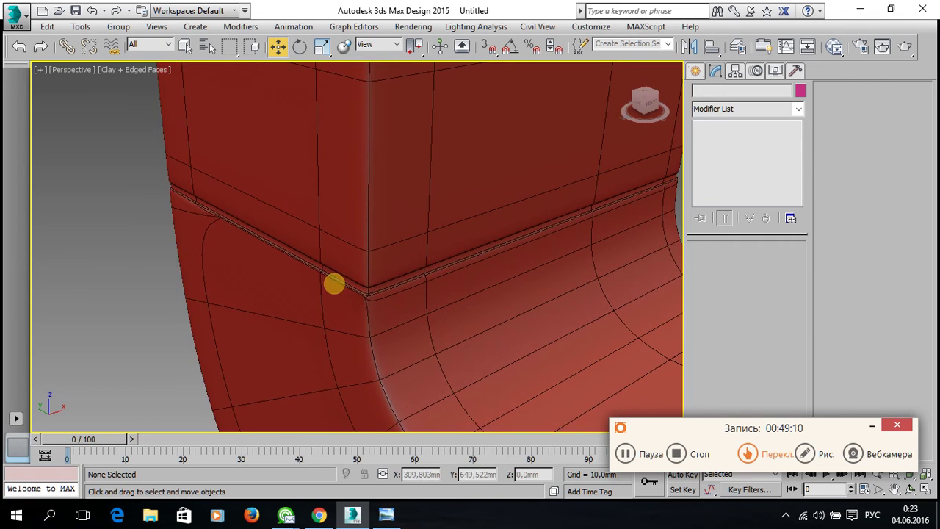
pyautogui.moveTo(332, 281)
pyautogui.keyDown('alt'); pyautogui.mouseDown(button='middle')
pyautogui.moveTo(442, 259)
pyautogui.moveTo(210, 287)
pyautogui.mouseUp(button='middle'); pyautogui.keyUp('alt')
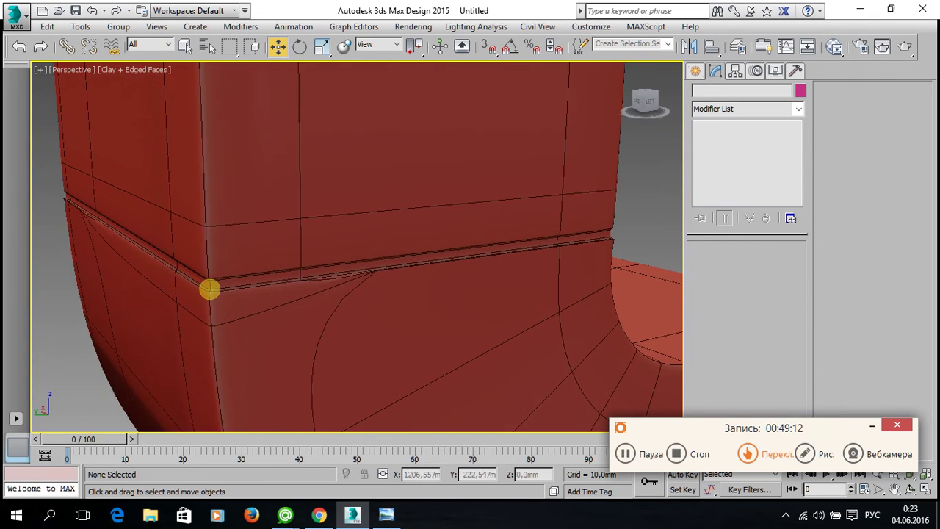
pyautogui.scroll(2, 220, 296)
pyautogui.scroll(-2, 325, 308)
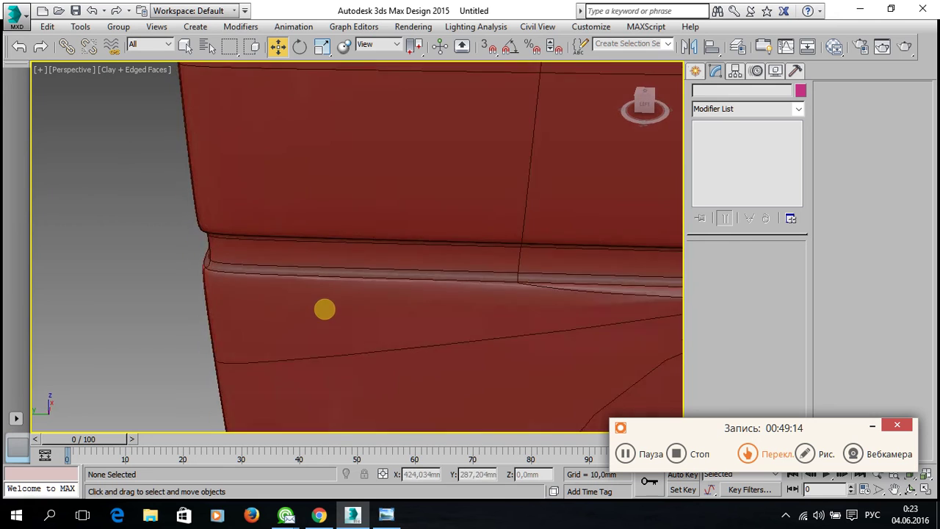
pyautogui.scroll(-2, 311, 313)
pyautogui.scroll(-2, 313, 312)
pyautogui.scroll(-2, 313, 313)
pyautogui.moveTo(495, 332)
pyautogui.keyDown('alt'); pyautogui.mouseDown(button='middle')
pyautogui.moveTo(304, 268)
pyautogui.moveTo(330, 310)
pyautogui.mouseUp(button='middle'); pyautogui.keyUp('alt')
pyautogui.scroll(1, 441, 327)
pyautogui.scroll(1, 442, 318)
pyautogui.moveTo(442, 318)
pyautogui.keyDown('alt'); pyautogui.mouseDown(button='middle')
pyautogui.moveTo(369, 333)
pyautogui.moveTo(528, 274)
pyautogui.moveTo(570, 294)
pyautogui.moveTo(567, 331)
pyautogui.moveTo(495, 372)
pyautogui.moveTo(521, 334)
pyautogui.moveTo(501, 345)
pyautogui.moveTo(519, 331)
pyautogui.mouseUp(button='middle'); pyautogui.keyUp('alt')
pyautogui.scroll(2, 528, 361)
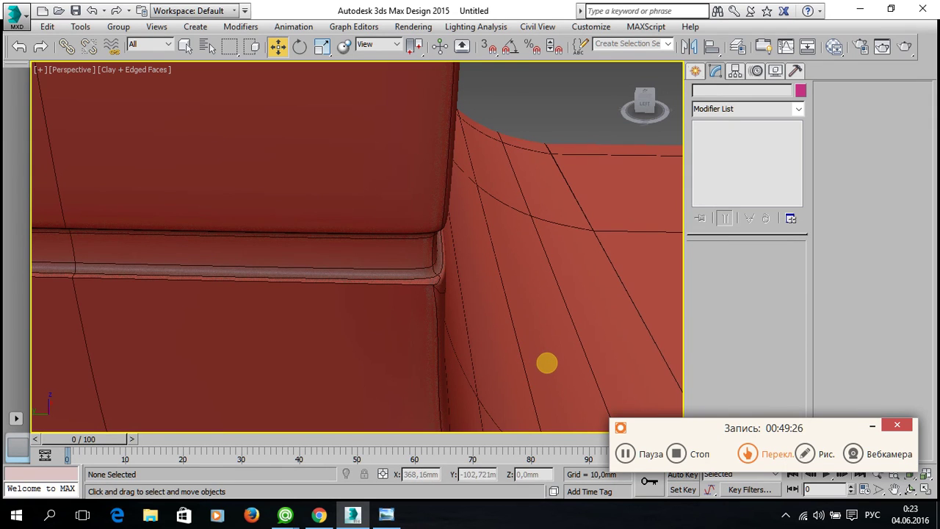
pyautogui.click(342, 294)
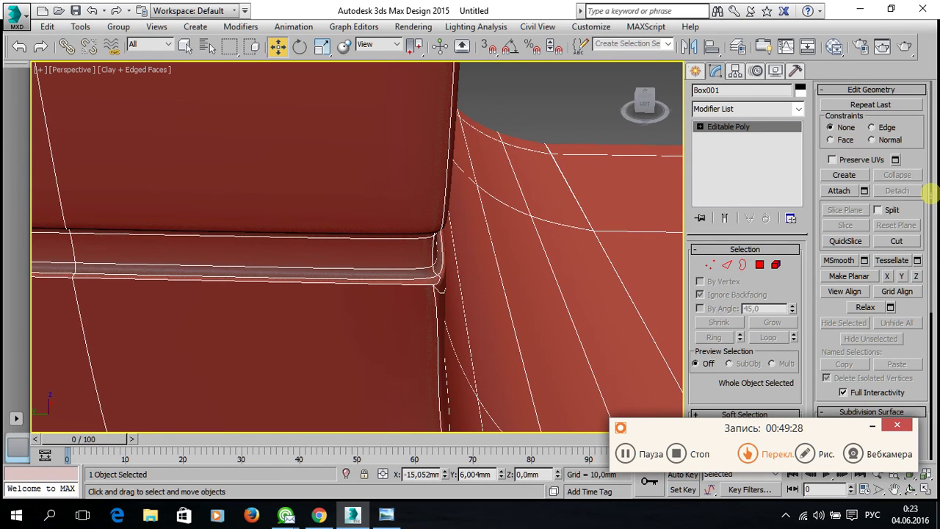
# Step: In vertex mode, select the groove's corner vertex and test moving it up and down
pyautogui.scroll(-3, 890, 341)
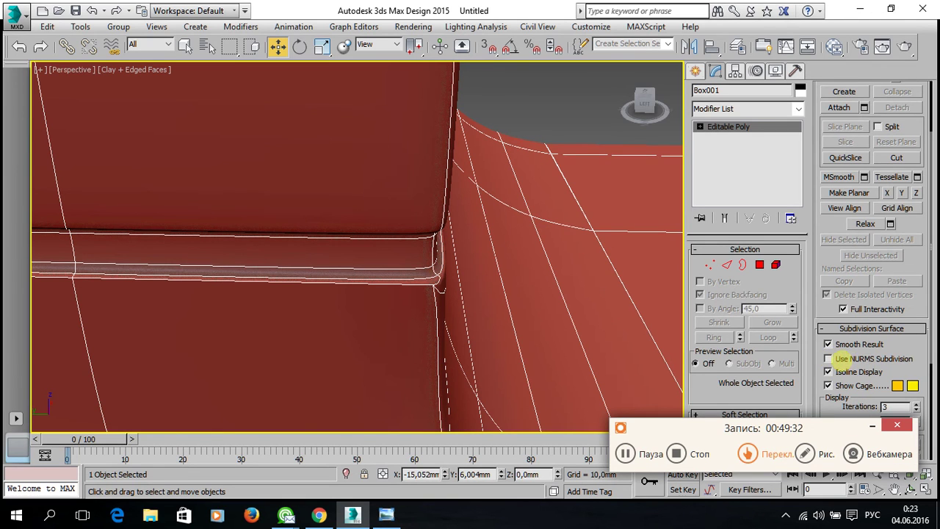
pyautogui.scroll(-2, 470, 325)
pyautogui.scroll(-1, 449, 326)
pyautogui.scroll(-1, 407, 289)
pyautogui.scroll(-1, 395, 282)
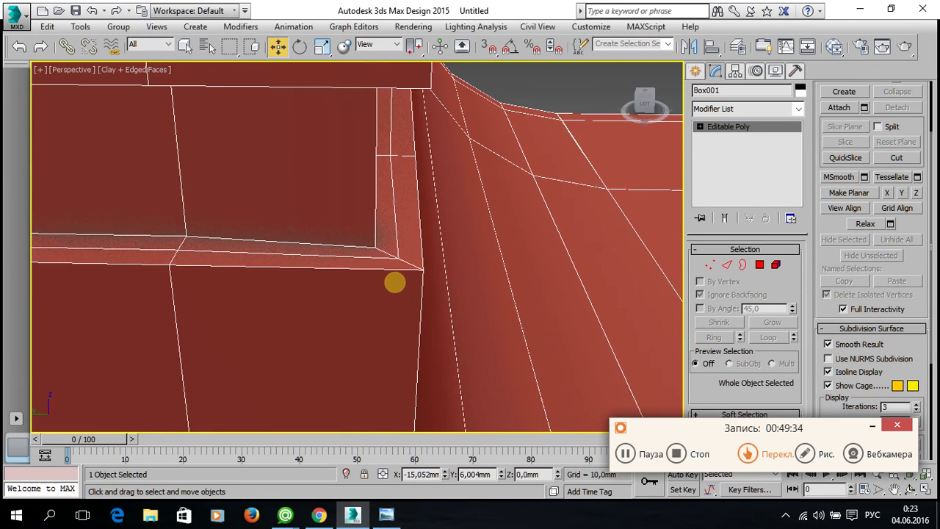
pyautogui.click(708, 265)
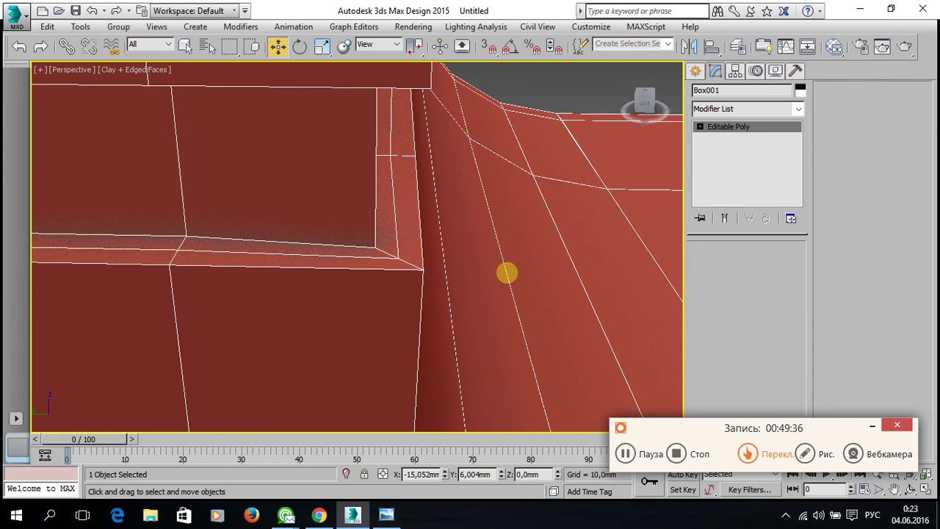
pyautogui.click(424, 269)
pyautogui.moveTo(423, 226)
pyautogui.mouseDown()
pyautogui.moveTo(426, 285)
pyautogui.moveTo(426, 235)
pyautogui.mouseUp()
# Step: Pick the inner corner vertex of the groove and nudge it slightly up and right
pyautogui.moveTo(445, 271)
pyautogui.keyDown('alt'); pyautogui.mouseDown(button='middle')
pyautogui.moveTo(330, 310)
pyautogui.moveTo(466, 240)
pyautogui.moveTo(470, 266)
pyautogui.mouseUp(button='middle'); pyautogui.keyUp('alt')
pyautogui.click(446, 254)
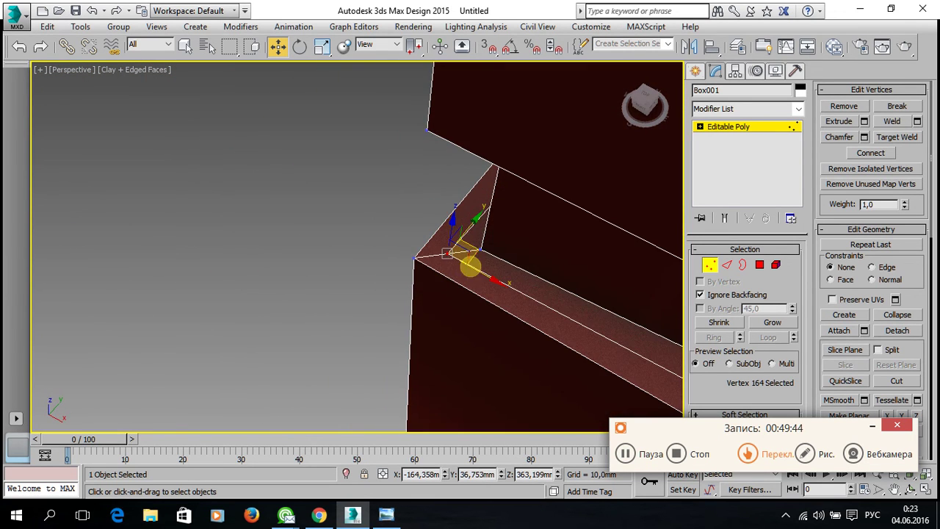
pyautogui.click(479, 249)
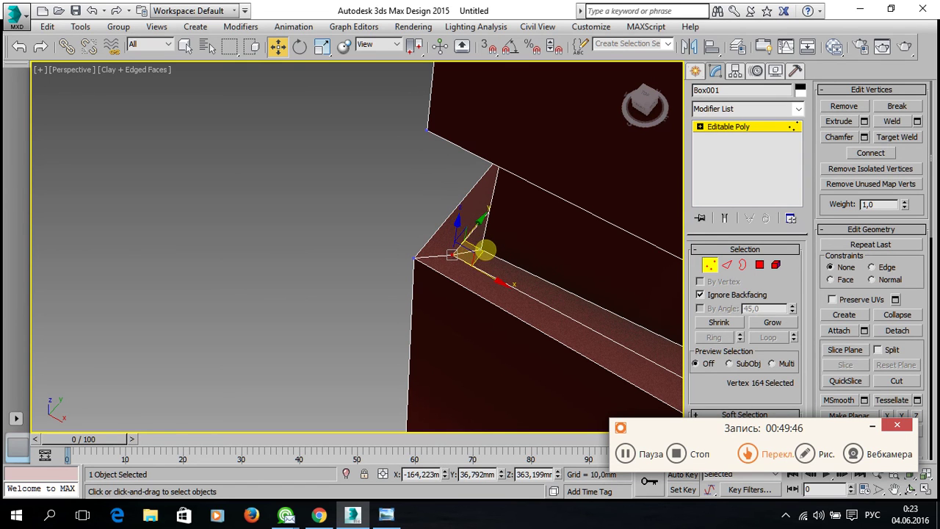
pyautogui.moveTo(500, 257)
pyautogui.keyDown('alt'); pyautogui.mouseDown(button='middle')
pyautogui.moveTo(604, 256)
pyautogui.moveTo(558, 254)
pyautogui.mouseUp(button='middle'); pyautogui.keyUp('alt')
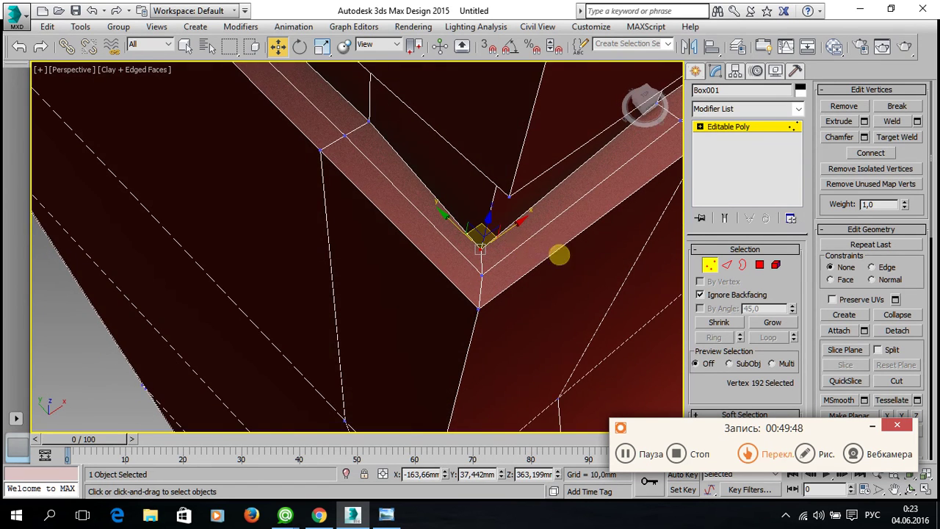
pyautogui.keyDown('alt'); pyautogui.moveTo(460, 239); pyautogui.dragTo(495, 238, button='middle'); pyautogui.keyUp('alt')
pyautogui.moveTo(509, 236); pyautogui.dragTo(525, 231)
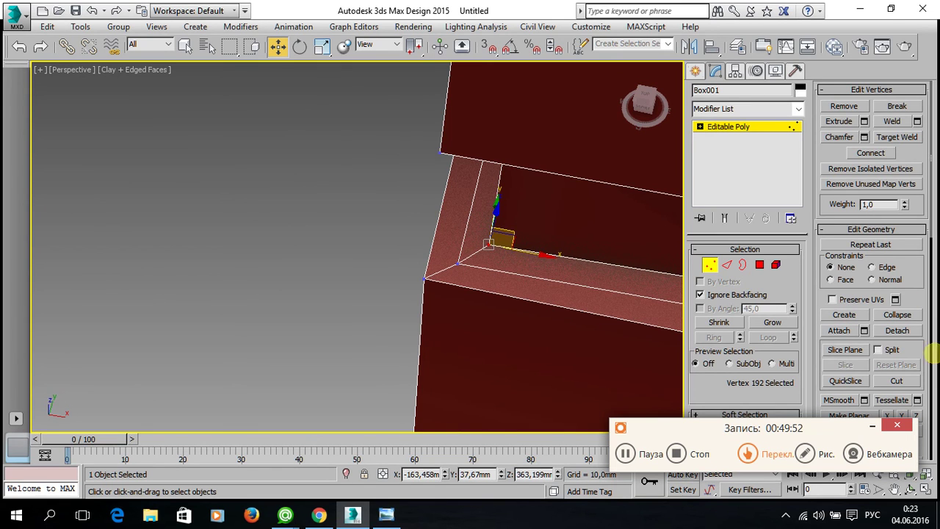
# Step: Scroll the command panel, then orbit and zoom in close on the groove's inner corner
pyautogui.moveTo(908, 285)
pyautogui.mouseDown()
pyautogui.moveTo(894, 153)
pyautogui.moveTo(915, 67)
pyautogui.moveTo(866, 330)
pyautogui.moveTo(860, 46)
pyautogui.mouseUp()
pyautogui.scroll(-3, 919, 319)
pyautogui.scroll(-2, 860, 230)
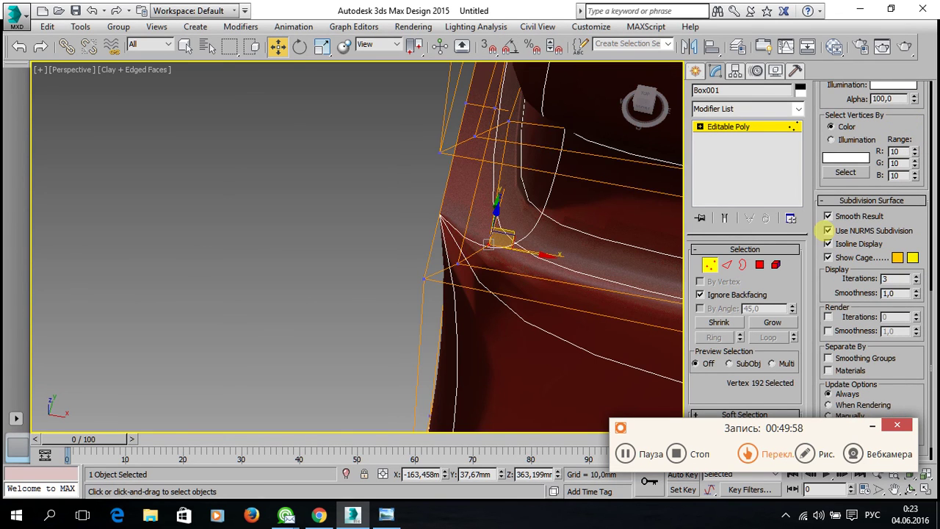
pyautogui.moveTo(491, 250)
pyautogui.keyDown('alt'); pyautogui.mouseDown(button='middle')
pyautogui.moveTo(553, 205)
pyautogui.moveTo(595, 212)
pyautogui.moveTo(601, 254)
pyautogui.moveTo(514, 273)
pyautogui.moveTo(481, 269)
pyautogui.moveTo(589, 235)
pyautogui.moveTo(493, 298)
pyautogui.moveTo(443, 269)
pyautogui.moveTo(350, 273)
pyautogui.mouseUp(button='middle'); pyautogui.keyUp('alt')
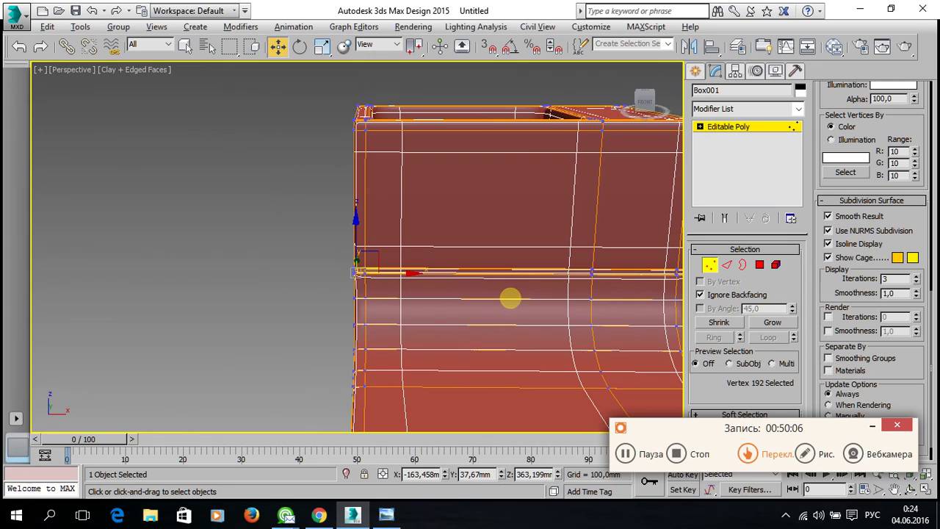
pyautogui.hotkey('shift', 'z')
pyautogui.scroll(5, 361, 283)
pyautogui.scroll(3, 386, 298)
pyautogui.keyDown('alt'); pyautogui.moveTo(387, 298); pyautogui.dragTo(331, 356, button='middle'); pyautogui.keyUp('alt')
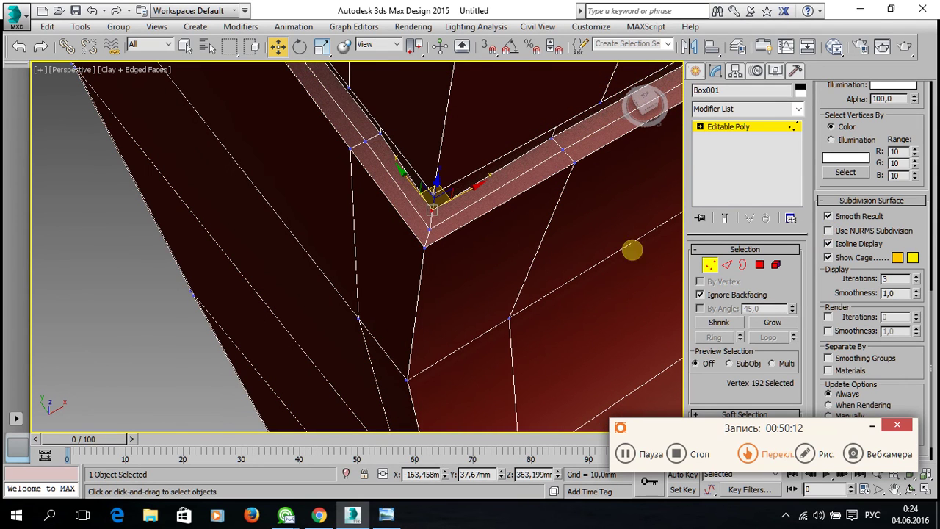
# Step: Lower the edge at the groove's corner slightly along Z
pyautogui.click(726, 265)
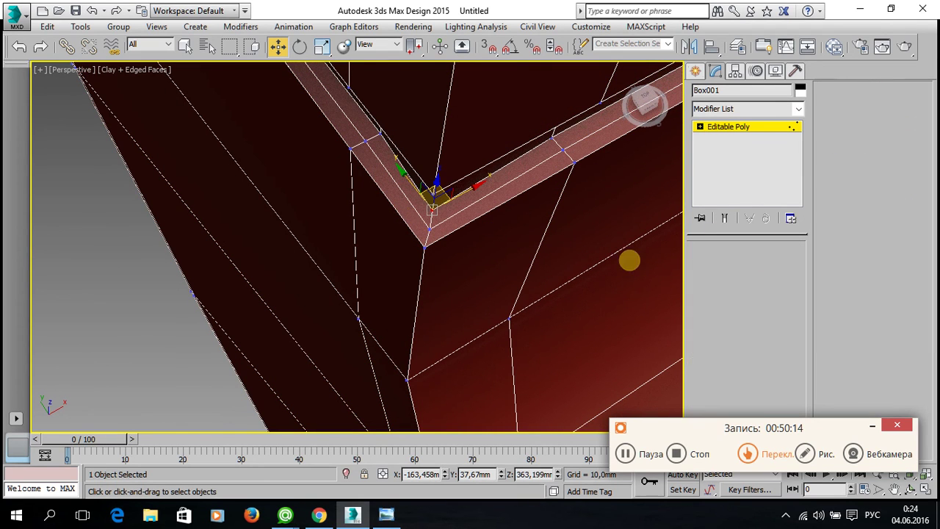
pyautogui.click(394, 213)
pyautogui.moveTo(468, 256)
pyautogui.keyDown('alt'); pyautogui.mouseDown(button='middle')
pyautogui.moveTo(491, 230)
pyautogui.moveTo(468, 245)
pyautogui.mouseUp(button='middle'); pyautogui.keyUp('alt')
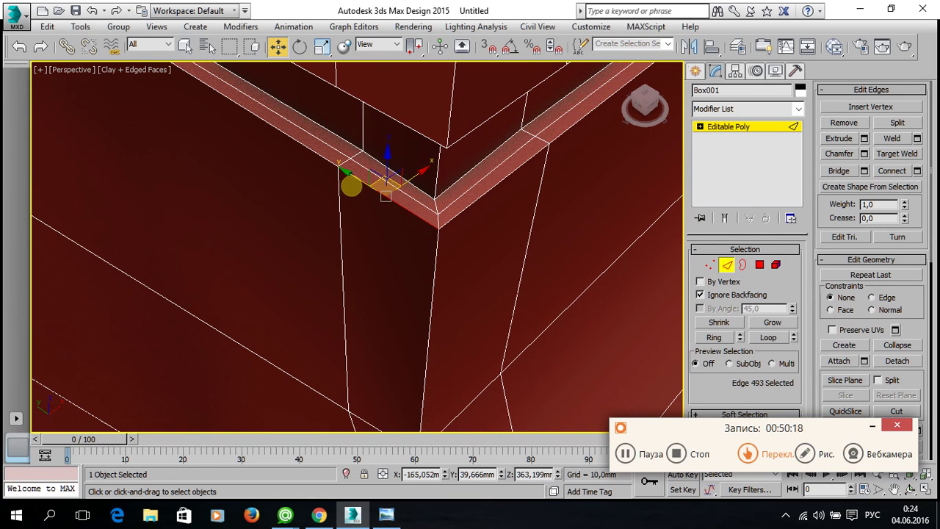
pyautogui.moveTo(387, 164)
pyautogui.mouseDown()
pyautogui.moveTo(371, 217)
pyautogui.moveTo(381, 176)
pyautogui.mouseUp()
pyautogui.click(350, 250)
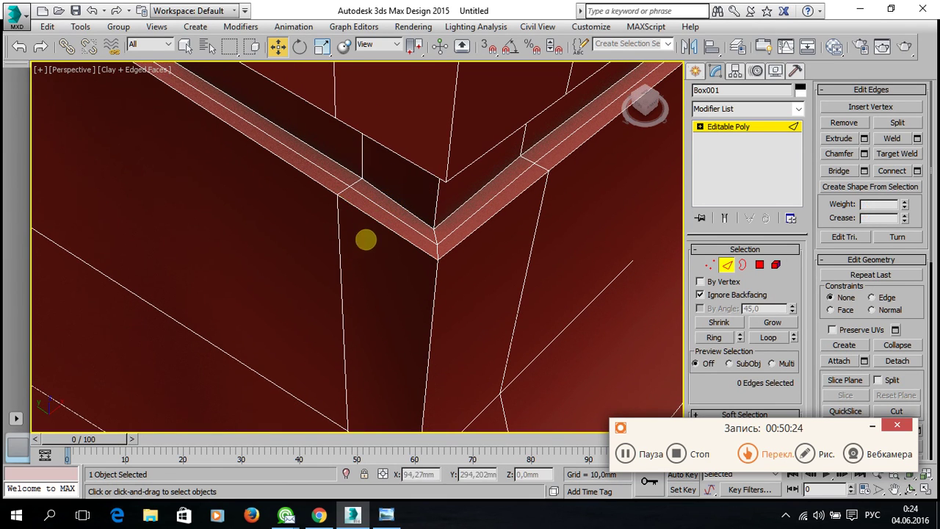
# Step: Weld the two overlapping vertices at the groove corner into one
pyautogui.click(710, 264)
pyautogui.click(438, 181)
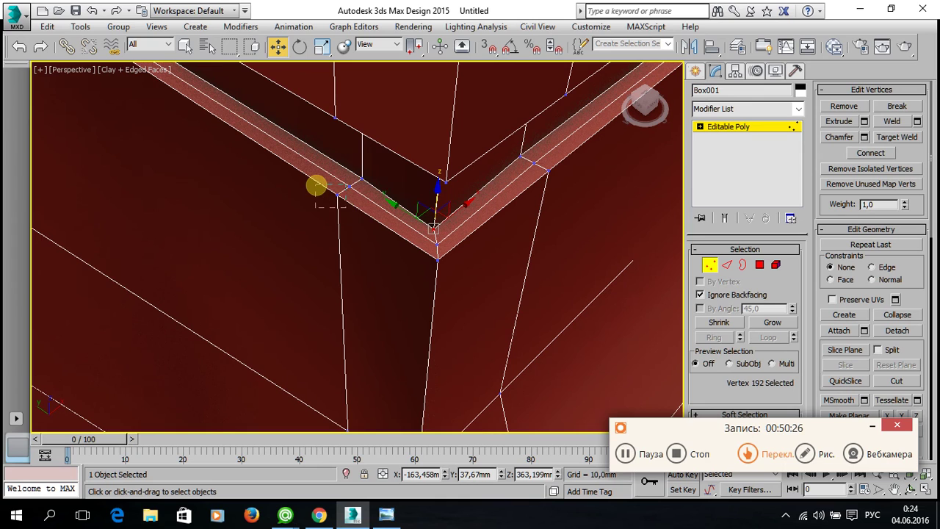
pyautogui.moveTo(316, 191); pyautogui.dragTo(332, 194)
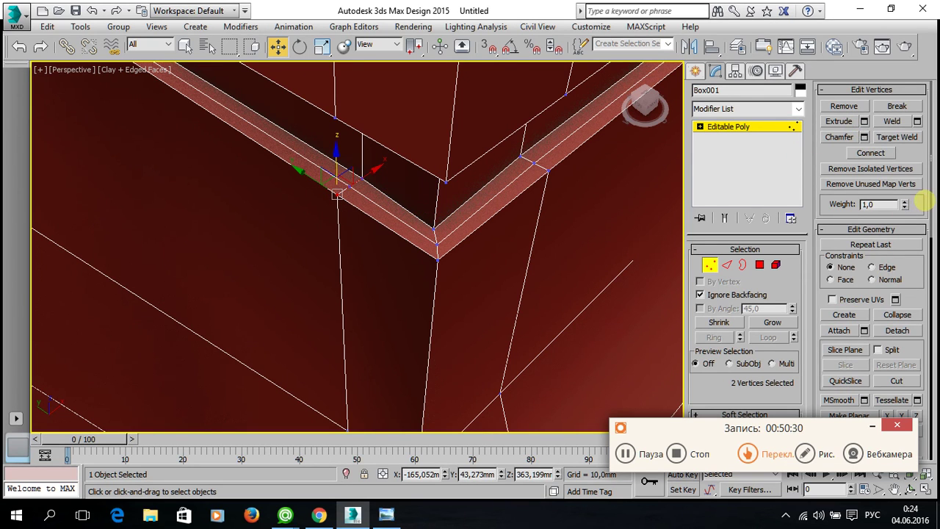
pyautogui.click(892, 121)
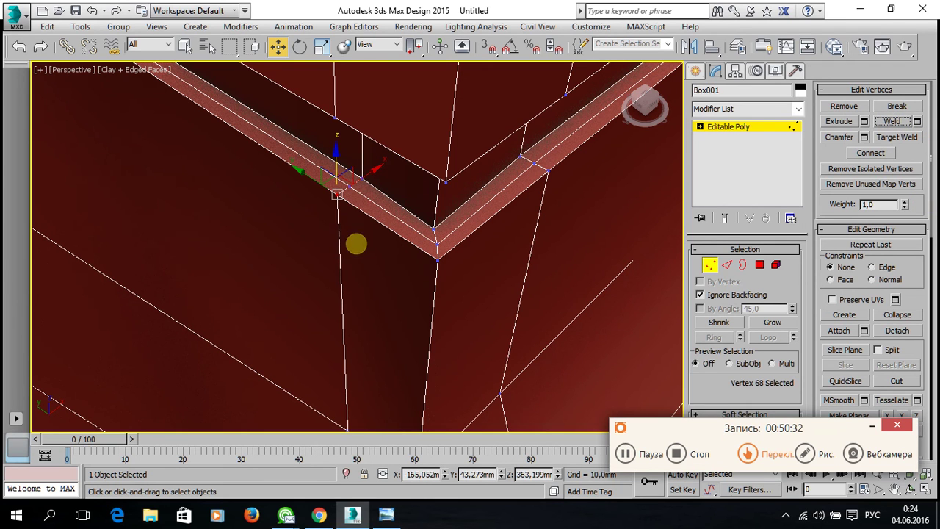
# Step: Pan to the groove's end, select its vertex, and scroll the command panel down
pyautogui.moveTo(357, 243); pyautogui.dragTo(490, 304, button='middle')
pyautogui.scroll(3, 489, 304)
pyautogui.scroll(2, 297, 184)
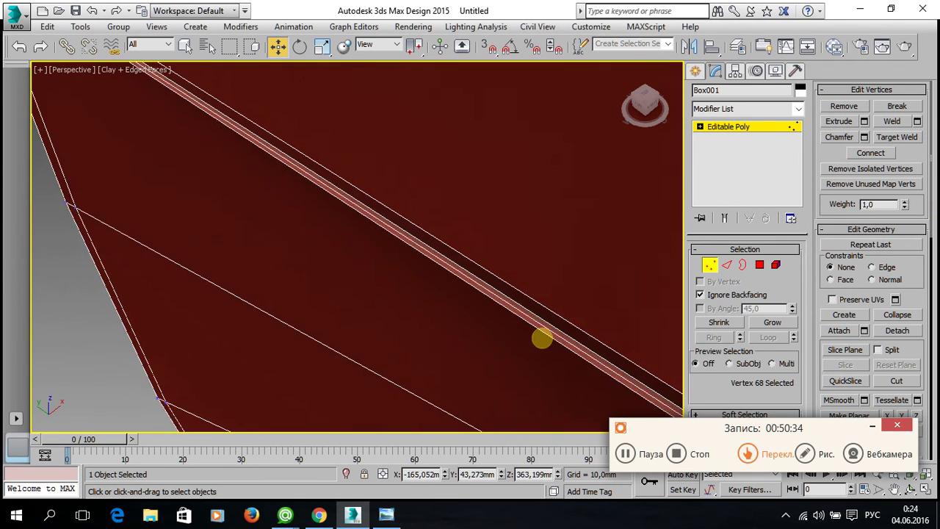
pyautogui.scroll(1, 542, 337)
pyautogui.moveTo(214, 149)
pyautogui.mouseDown(button='middle')
pyautogui.moveTo(292, 207)
pyautogui.moveTo(355, 213)
pyautogui.moveTo(342, 178)
pyautogui.moveTo(308, 218)
pyautogui.mouseUp(button='middle')
pyautogui.click(290, 236)
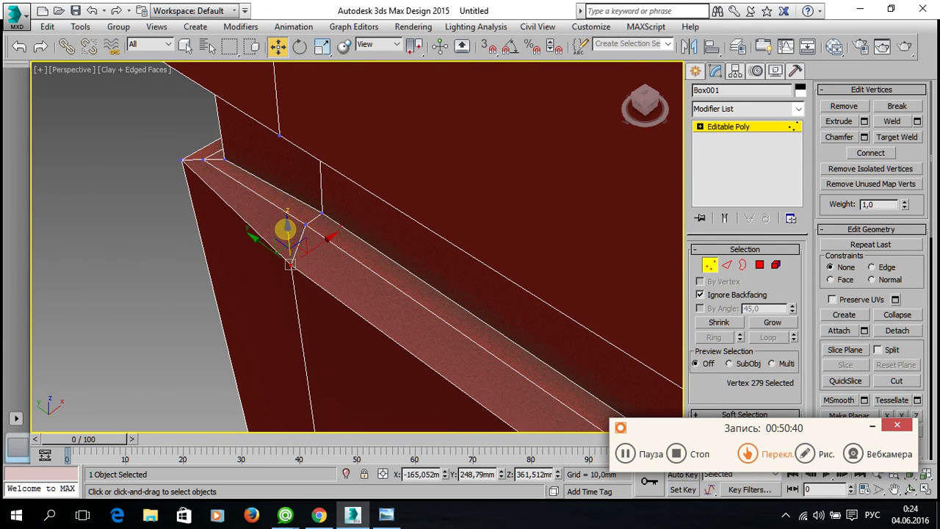
pyautogui.moveTo(301, 243)
pyautogui.keyDown('alt'); pyautogui.mouseDown(button='middle')
pyautogui.moveTo(159, 147)
pyautogui.moveTo(218, 164)
pyautogui.moveTo(313, 220)
pyautogui.moveTo(296, 212)
pyautogui.moveTo(279, 237)
pyautogui.moveTo(328, 284)
pyautogui.mouseUp(button='middle'); pyautogui.keyUp('alt')
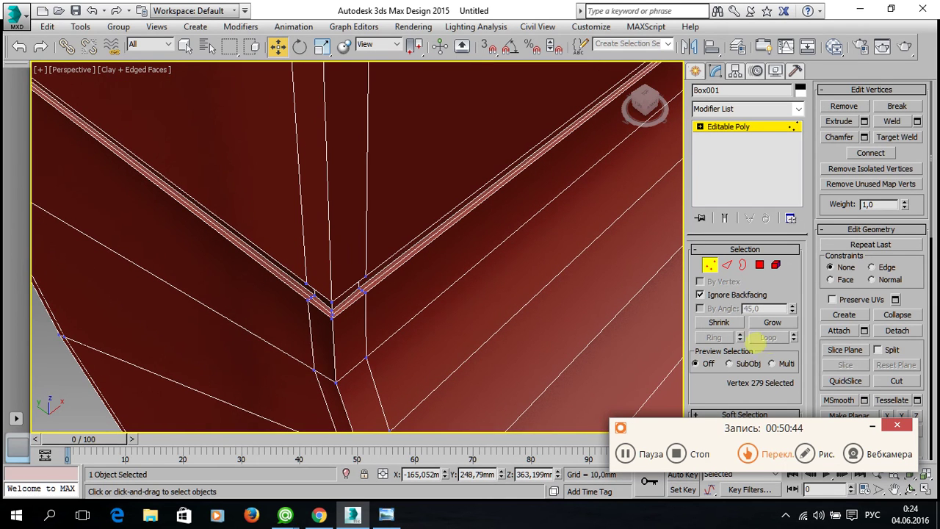
pyautogui.moveTo(912, 282)
pyautogui.mouseDown()
pyautogui.moveTo(902, 157)
pyautogui.moveTo(922, 37)
pyautogui.mouseUp()
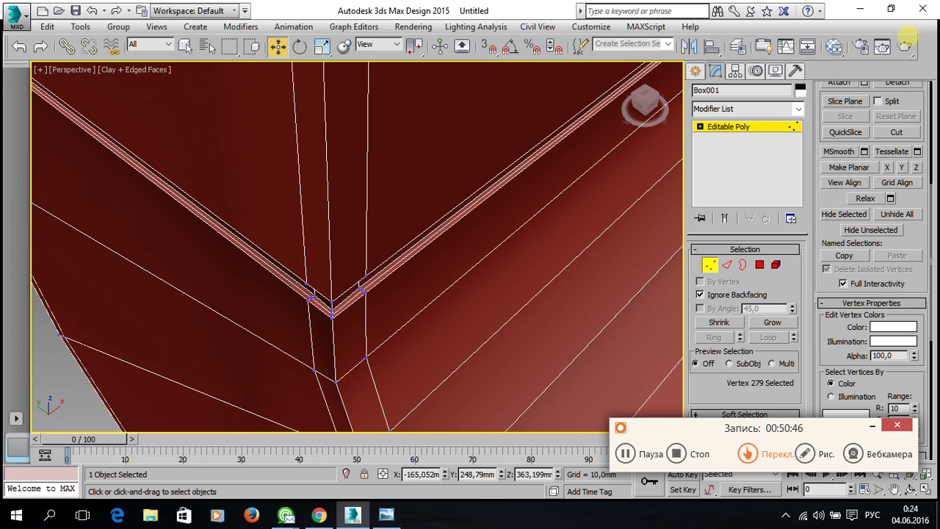
pyautogui.moveTo(920, 256); pyautogui.dragTo(905, 89)
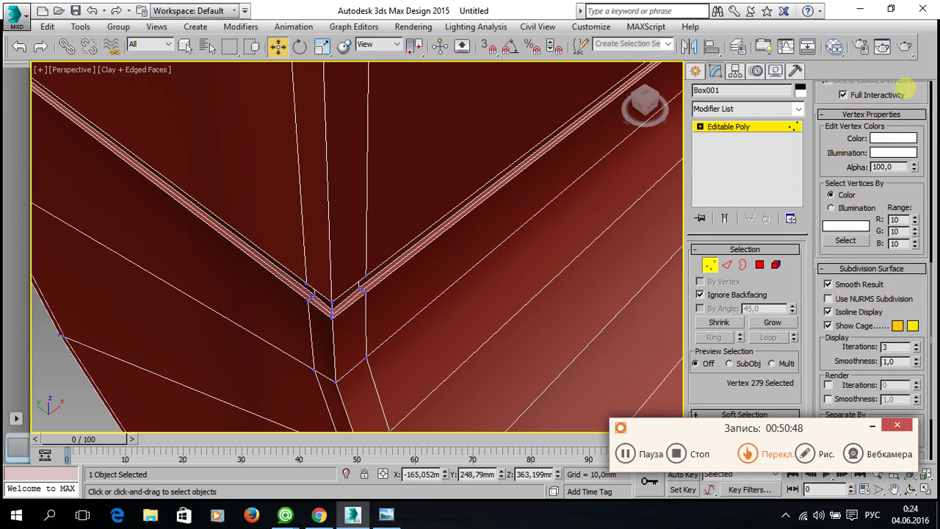
# Step: Turn on Use NURMS Subdivision to preview the smoothed groove corner
pyautogui.click(828, 299)
pyautogui.scroll(2, 411, 306)
pyautogui.scroll(3, 415, 282)
pyautogui.scroll(2, 415, 283)
pyautogui.scroll(-3, 415, 281)
pyautogui.scroll(-2, 416, 279)
pyautogui.moveTo(447, 266)
pyautogui.keyDown('alt'); pyautogui.mouseDown(button='middle')
pyautogui.moveTo(210, 331)
pyautogui.moveTo(337, 271)
pyautogui.mouseUp(button='middle'); pyautogui.keyUp('alt')
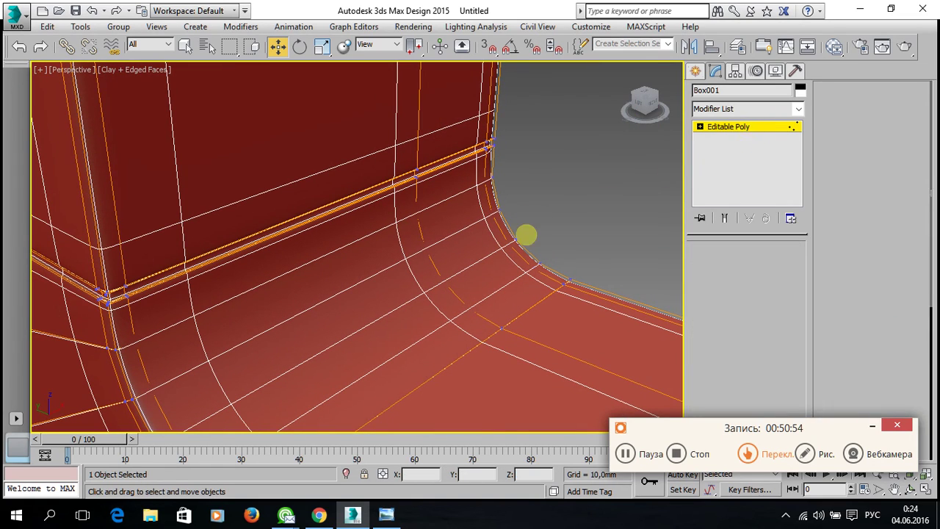
# Step: Leave vertex mode, deselect the box and inspect the smoothed groove corner
pyautogui.press('1')
pyautogui.click(528, 217)
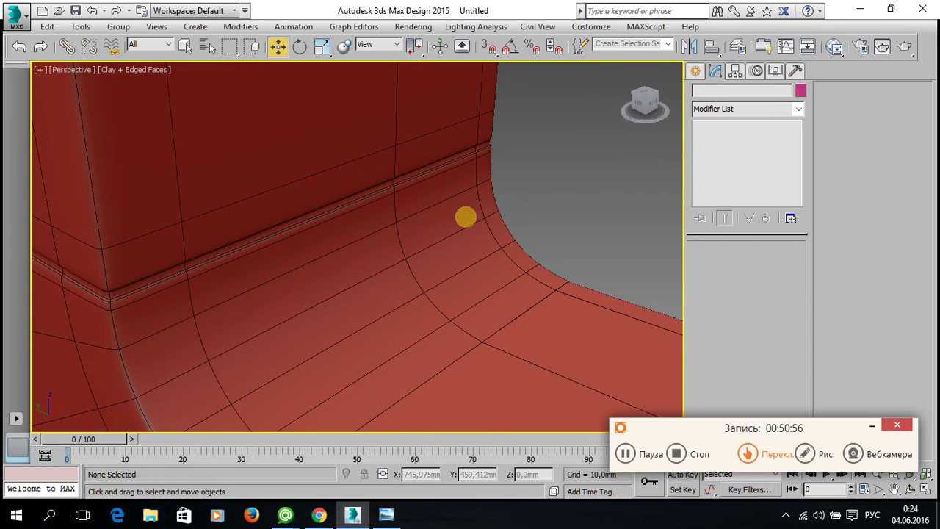
pyautogui.scroll(-3, 465, 216)
pyautogui.scroll(2, 389, 200)
pyautogui.scroll(2, 356, 253)
pyautogui.moveTo(355, 252)
pyautogui.keyDown('alt'); pyautogui.mouseDown(button='middle')
pyautogui.moveTo(489, 184)
pyautogui.moveTo(260, 197)
pyautogui.moveTo(294, 217)
pyautogui.mouseUp(button='middle'); pyautogui.keyUp('alt')
pyautogui.moveTo(585, 296)
pyautogui.keyDown('alt'); pyautogui.mouseDown(button='middle')
pyautogui.moveTo(419, 243)
pyautogui.moveTo(401, 319)
pyautogui.mouseUp(button='middle'); pyautogui.keyUp('alt')
pyautogui.scroll(2, 401, 307)
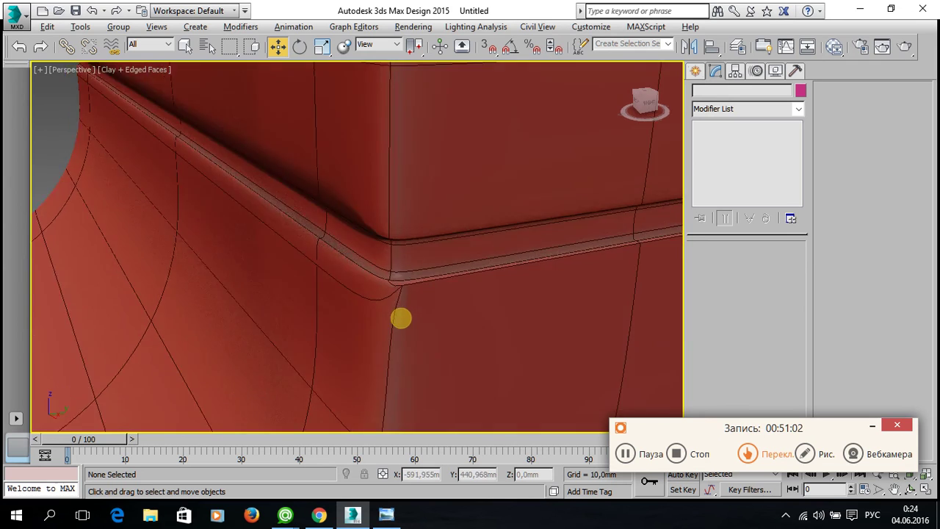
pyautogui.scroll(2, 419, 359)
pyautogui.moveTo(420, 359)
pyautogui.keyDown('alt'); pyautogui.mouseDown(button='middle')
pyautogui.moveTo(443, 288)
pyautogui.moveTo(409, 281)
pyautogui.mouseUp(button='middle'); pyautogui.keyUp('alt')
pyautogui.scroll(-1, 426, 342)
# Step: Reselect Box001 and switch Use NURMS Subdivision back off
pyautogui.click(443, 287)
pyautogui.scroll(-1, 906, 310)
pyautogui.scroll(-2, 896, 323)
pyautogui.scroll(-2, 882, 308)
pyautogui.click(828, 331)
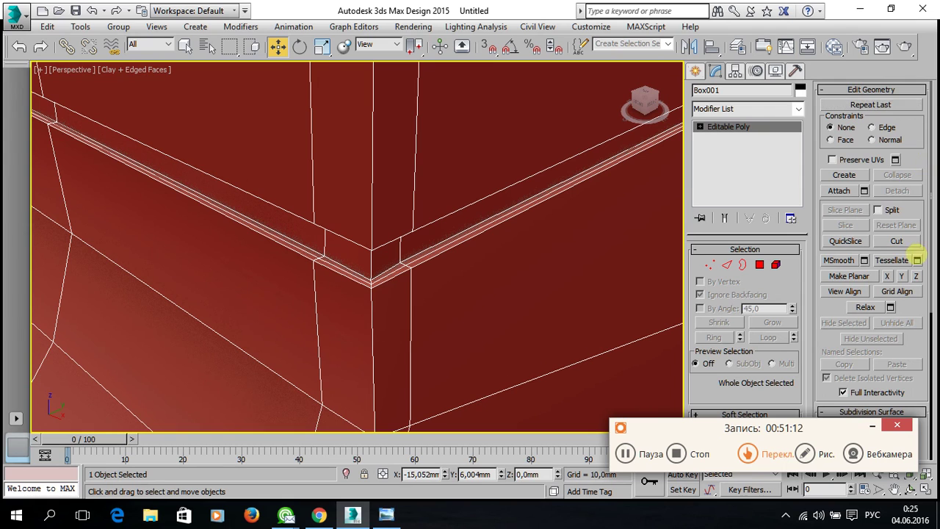
# Step: In vertex mode, try moving a groove corner vertex down, then undo it
pyautogui.scroll(-2, 926, 227)
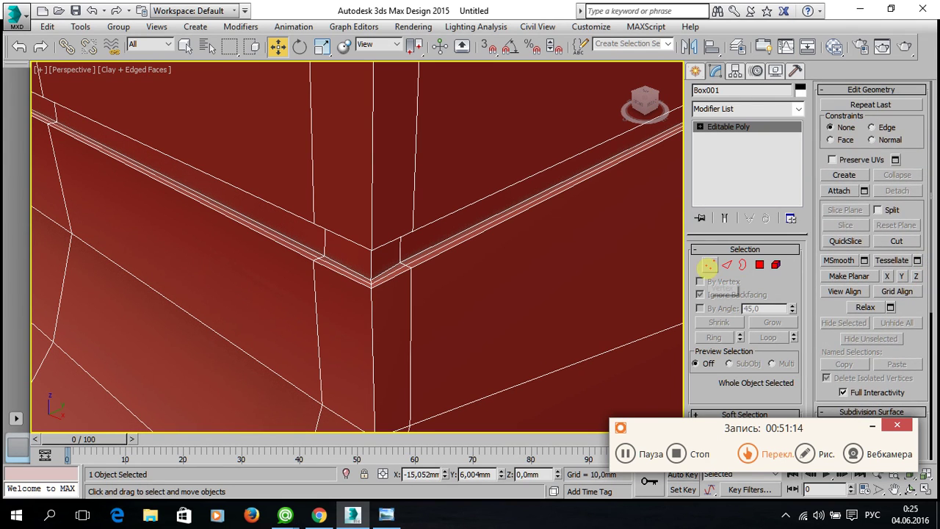
pyautogui.click(709, 265)
pyautogui.click(411, 270)
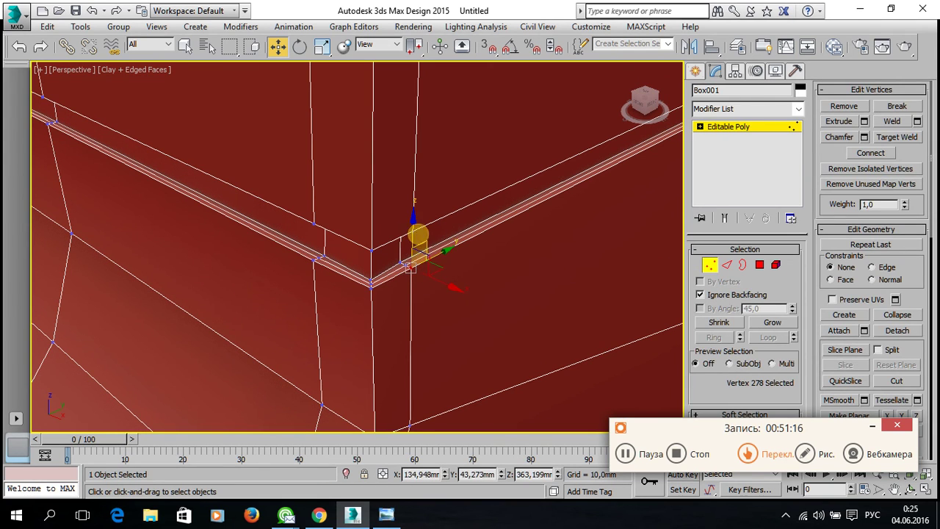
pyautogui.moveTo(412, 227); pyautogui.dragTo(414, 251)
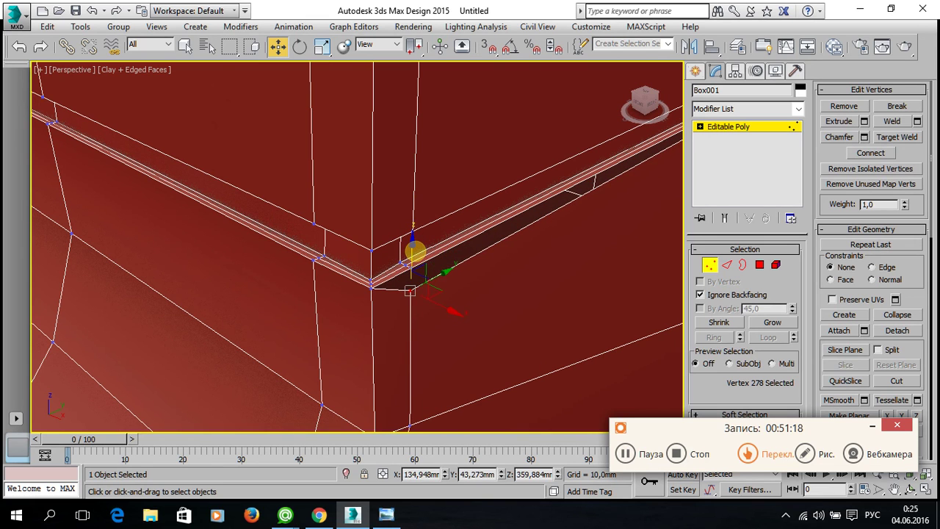
pyautogui.hotkey('ctrl', 'z')
pyautogui.hotkey('ctrl', 'z')
# Step: Weld the two overlapping vertices at the groove corner
pyautogui.scroll(2, 416, 269)
pyautogui.scroll(2, 411, 269)
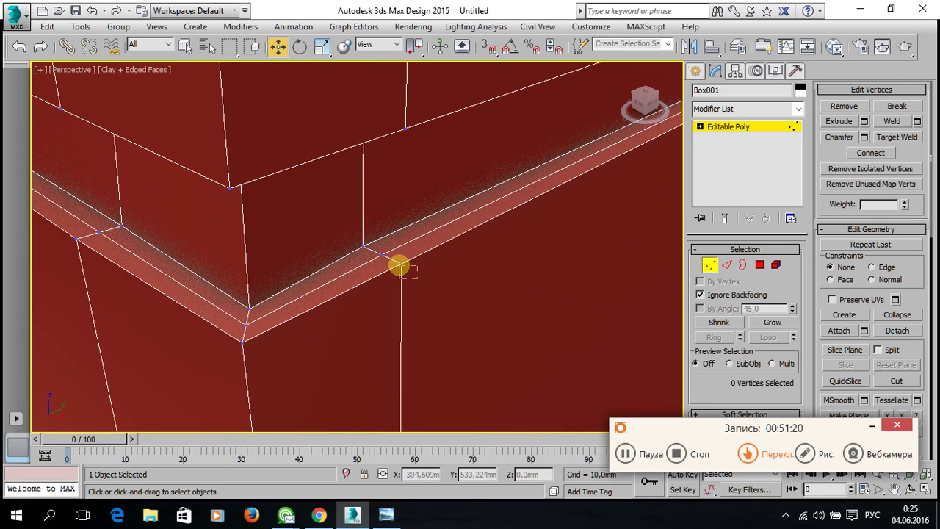
pyautogui.moveTo(399, 265); pyautogui.dragTo(418, 270)
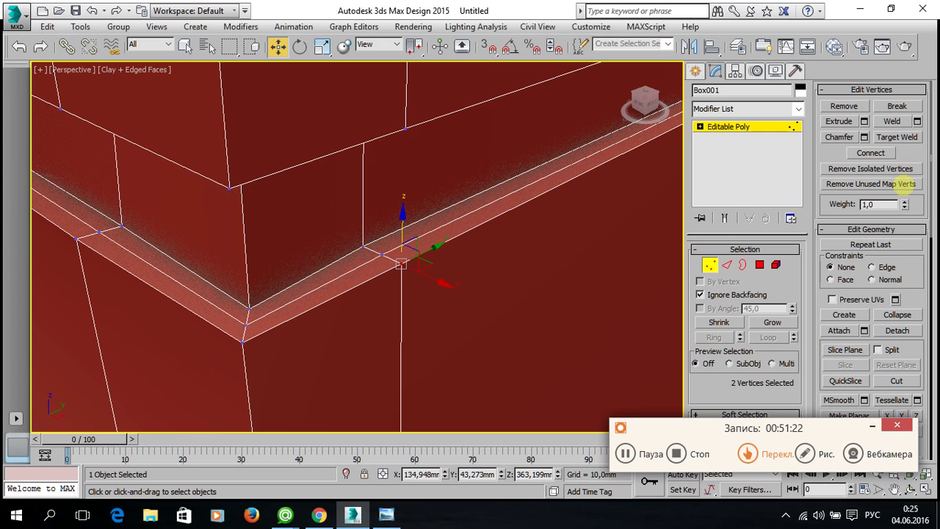
pyautogui.click(891, 122)
# Step: Move the strip's corner vertex down and reposition the vertex at the strip end
pyautogui.click(518, 288)
pyautogui.click(407, 265)
pyautogui.moveTo(399, 216); pyautogui.dragTo(413, 246)
pyautogui.moveTo(414, 246)
pyautogui.keyDown('alt'); pyautogui.mouseDown(button='middle')
pyautogui.moveTo(349, 263)
pyautogui.moveTo(518, 201)
pyautogui.moveTo(413, 283)
pyautogui.moveTo(499, 203)
pyautogui.moveTo(488, 207)
pyautogui.moveTo(445, 185)
pyautogui.moveTo(439, 154)
pyautogui.moveTo(442, 167)
pyautogui.mouseUp(button='middle'); pyautogui.keyUp('alt')
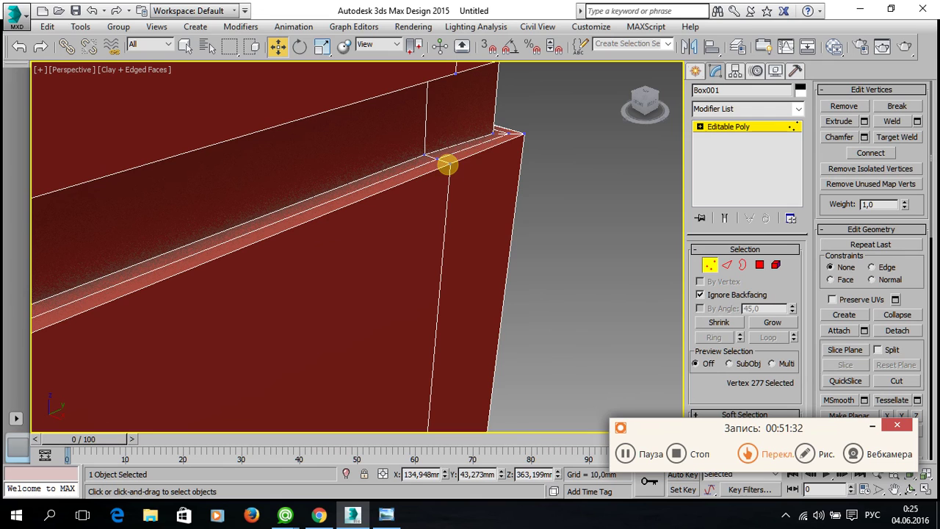
pyautogui.moveTo(449, 157)
pyautogui.mouseDown()
pyautogui.moveTo(508, 180)
pyautogui.moveTo(504, 171)
pyautogui.mouseUp()
pyautogui.keyDown('alt'); pyautogui.moveTo(473, 160); pyautogui.dragTo(445, 179, button='middle'); pyautogui.keyUp('alt')
# Step: Weld the two vertices at the strip end, nudge the result, and select the outer corner vertex
pyautogui.keyDown('ctrl'); pyautogui.click(428, 159); pyautogui.keyUp('ctrl')
pyautogui.click(891, 121)
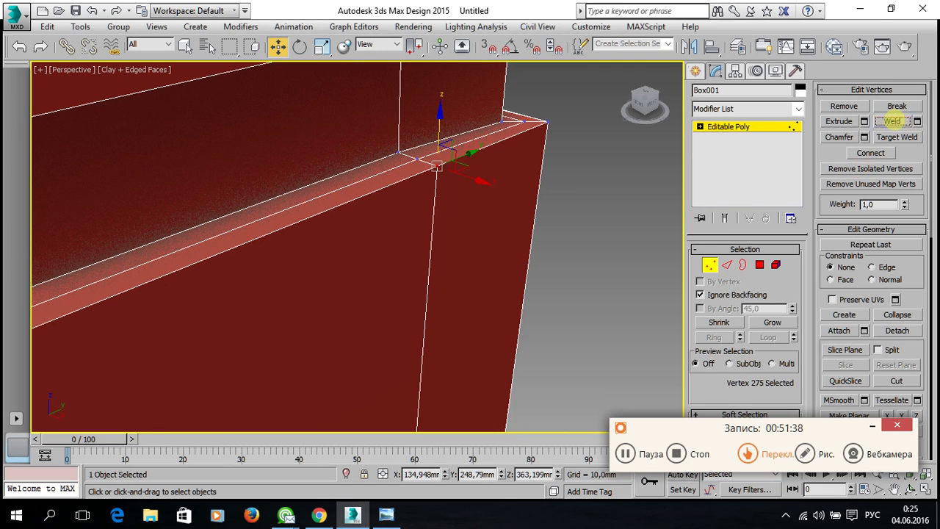
pyautogui.moveTo(435, 155); pyautogui.dragTo(437, 152)
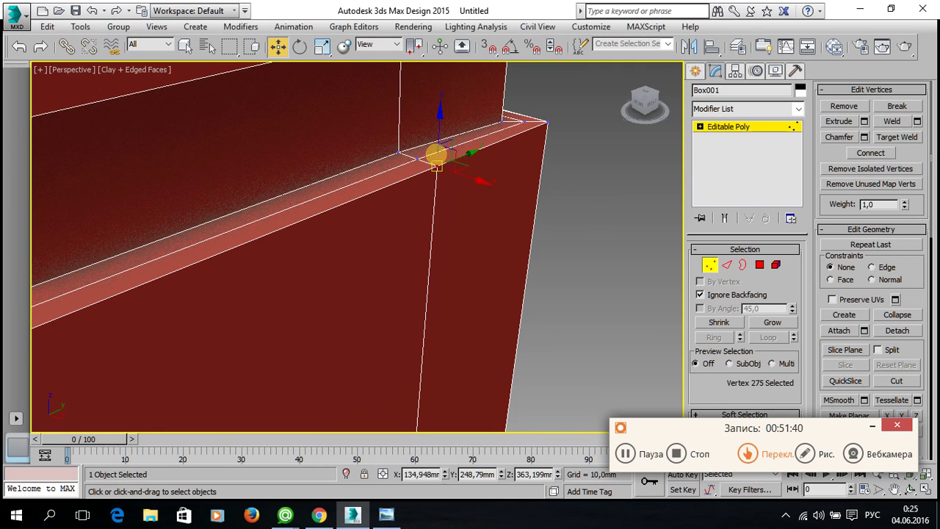
pyautogui.keyDown('alt'); pyautogui.moveTo(583, 198); pyautogui.dragTo(580, 168, button='middle'); pyautogui.keyUp('alt')
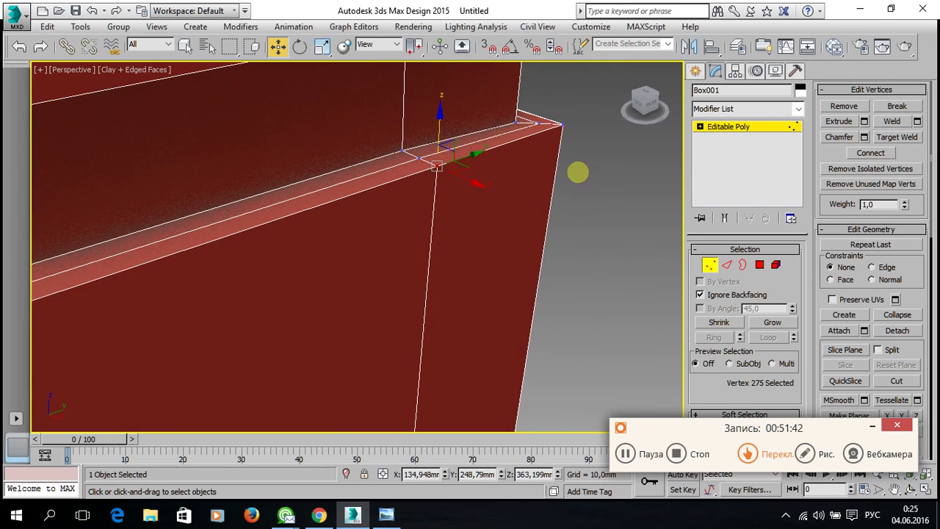
pyautogui.click(559, 126)
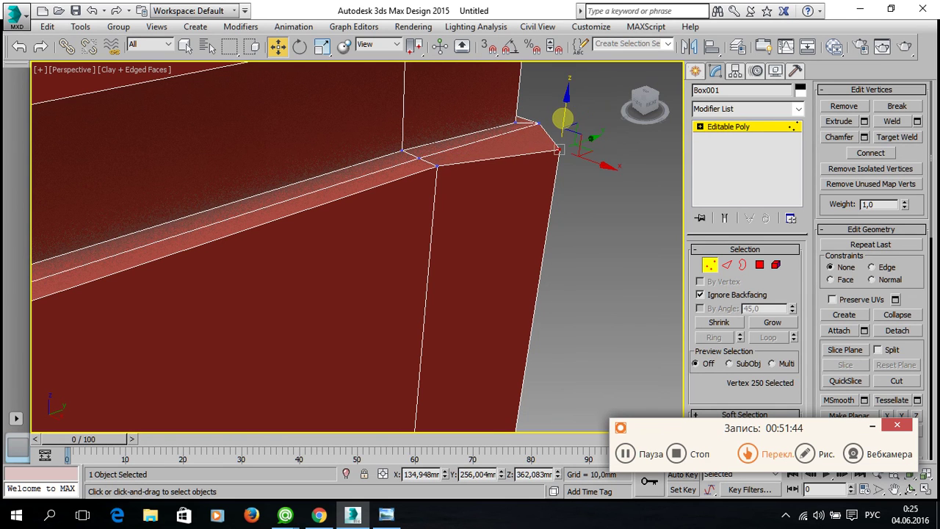
# Step: Turn the chair to face the front and select a vertex on the front groove
pyautogui.scroll(-5, 598, 220)
pyautogui.moveTo(598, 221)
pyautogui.keyDown('alt'); pyautogui.mouseDown(button='middle')
pyautogui.moveTo(457, 231)
pyautogui.moveTo(558, 258)
pyautogui.mouseUp(button='middle'); pyautogui.keyUp('alt')
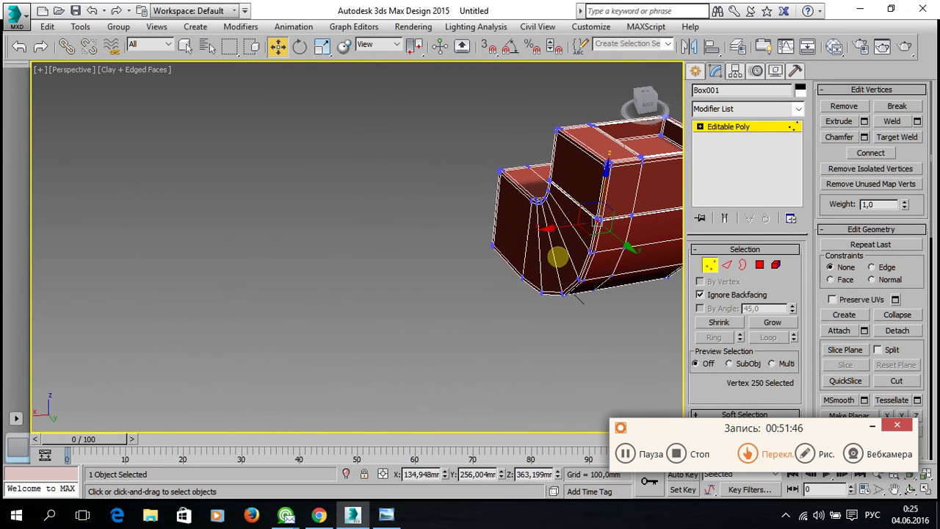
pyautogui.keyDown('alt'); pyautogui.moveTo(508, 227); pyautogui.dragTo(372, 275, button='middle'); pyautogui.keyUp('alt')
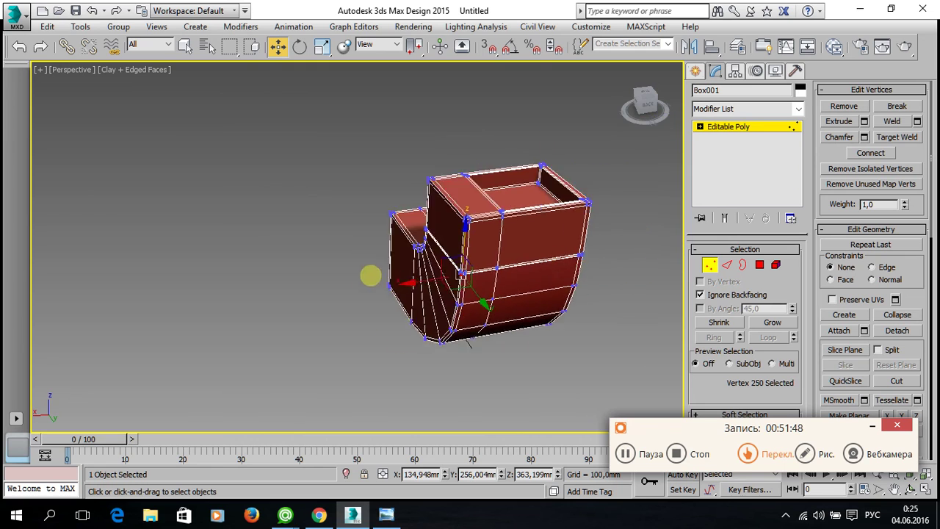
pyautogui.scroll(5, 451, 275)
pyautogui.scroll(3, 451, 275)
pyautogui.click(354, 270)
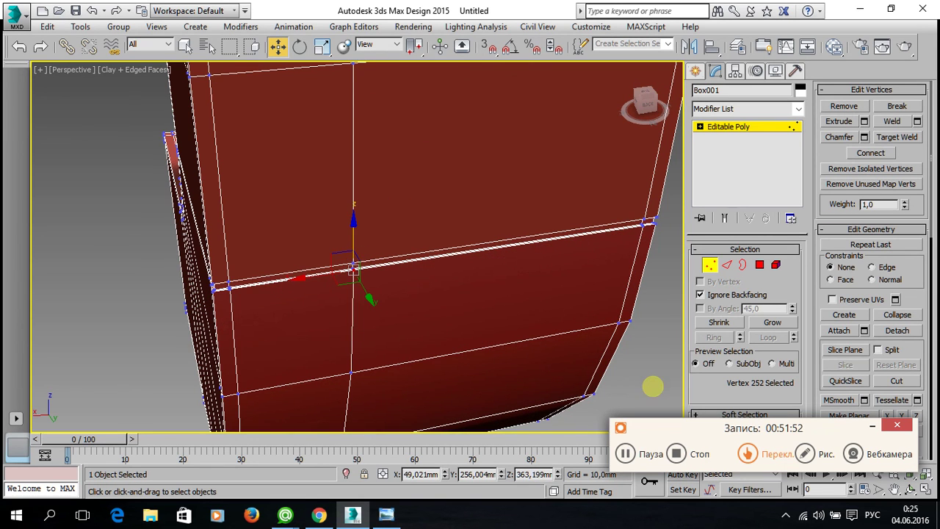
pyautogui.click(632, 453)
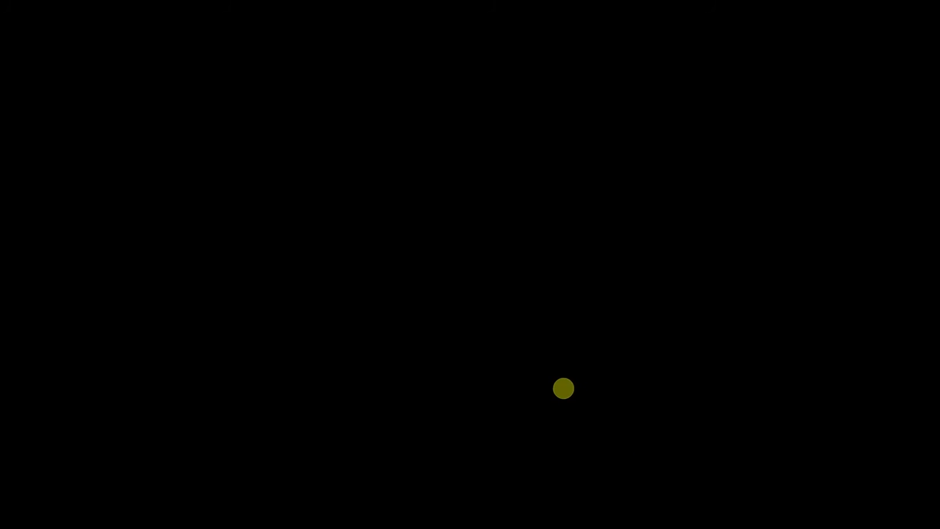